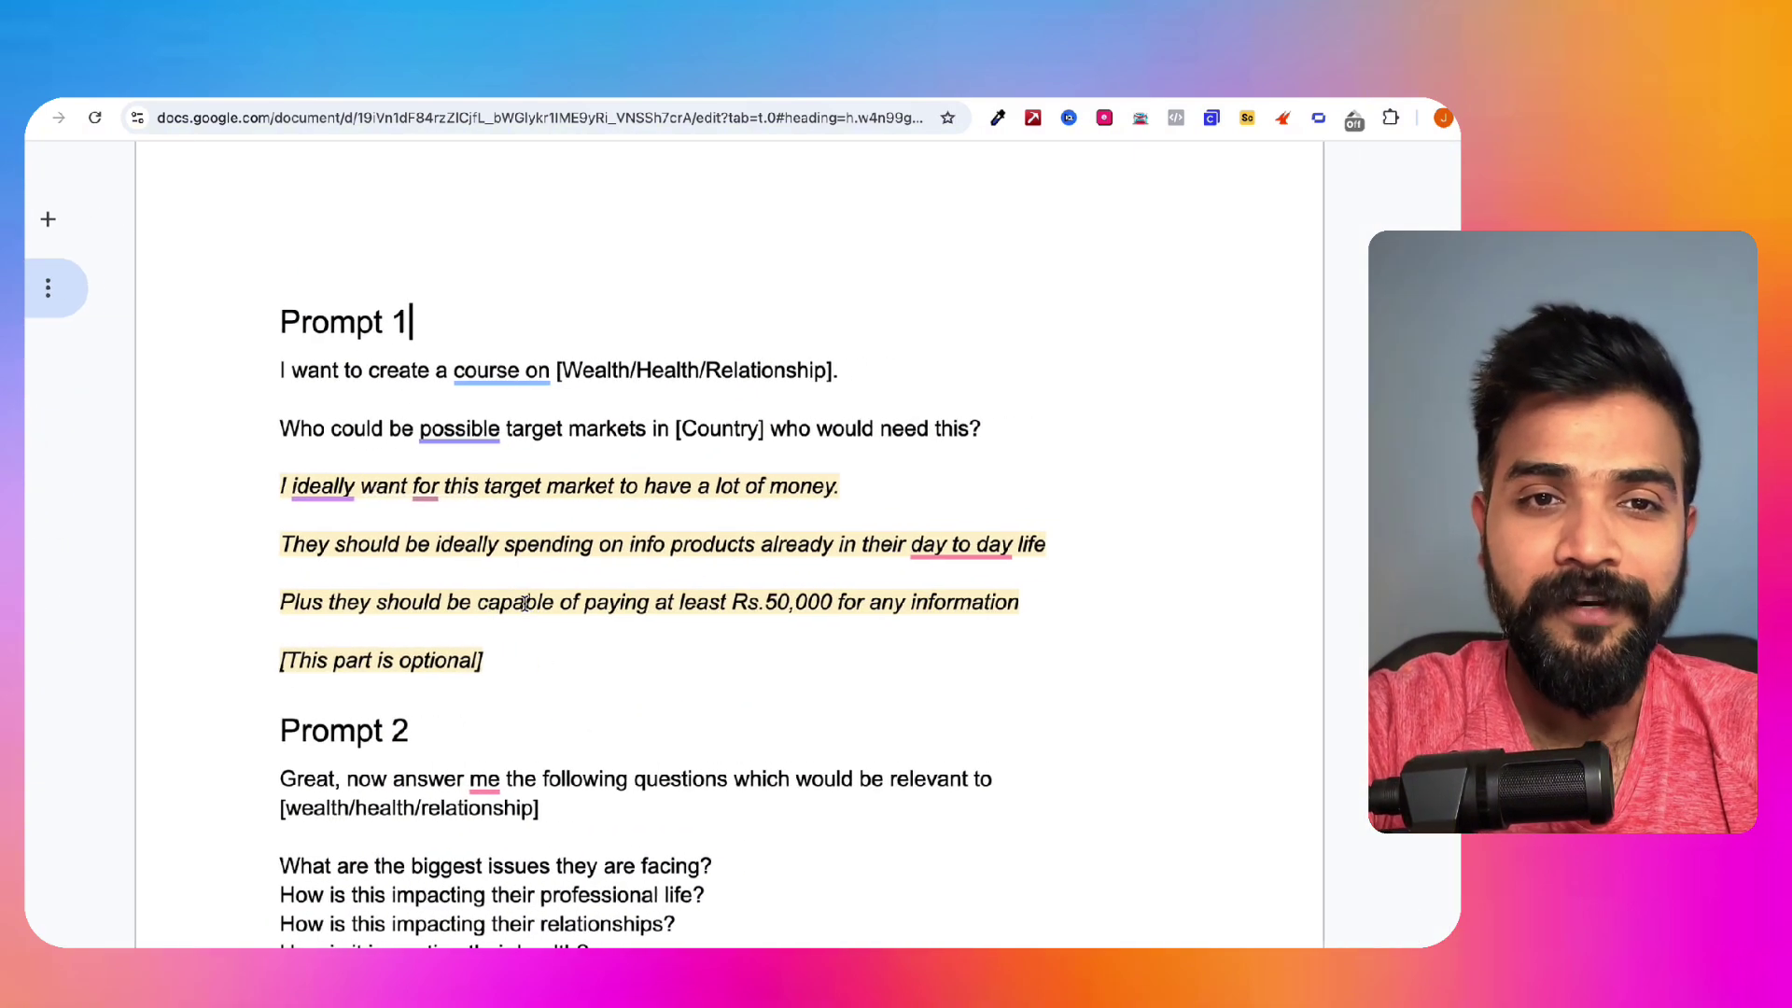
# Step: Select Prompt 1 from 'I want to create a course' through the Rs.50,000 payment line
pyautogui.moveTo(271, 369)
pyautogui.mouseDown()
pyautogui.moveTo(584, 392)
pyautogui.moveTo(700, 364)
pyautogui.moveTo(832, 376)
pyautogui.mouseUp()
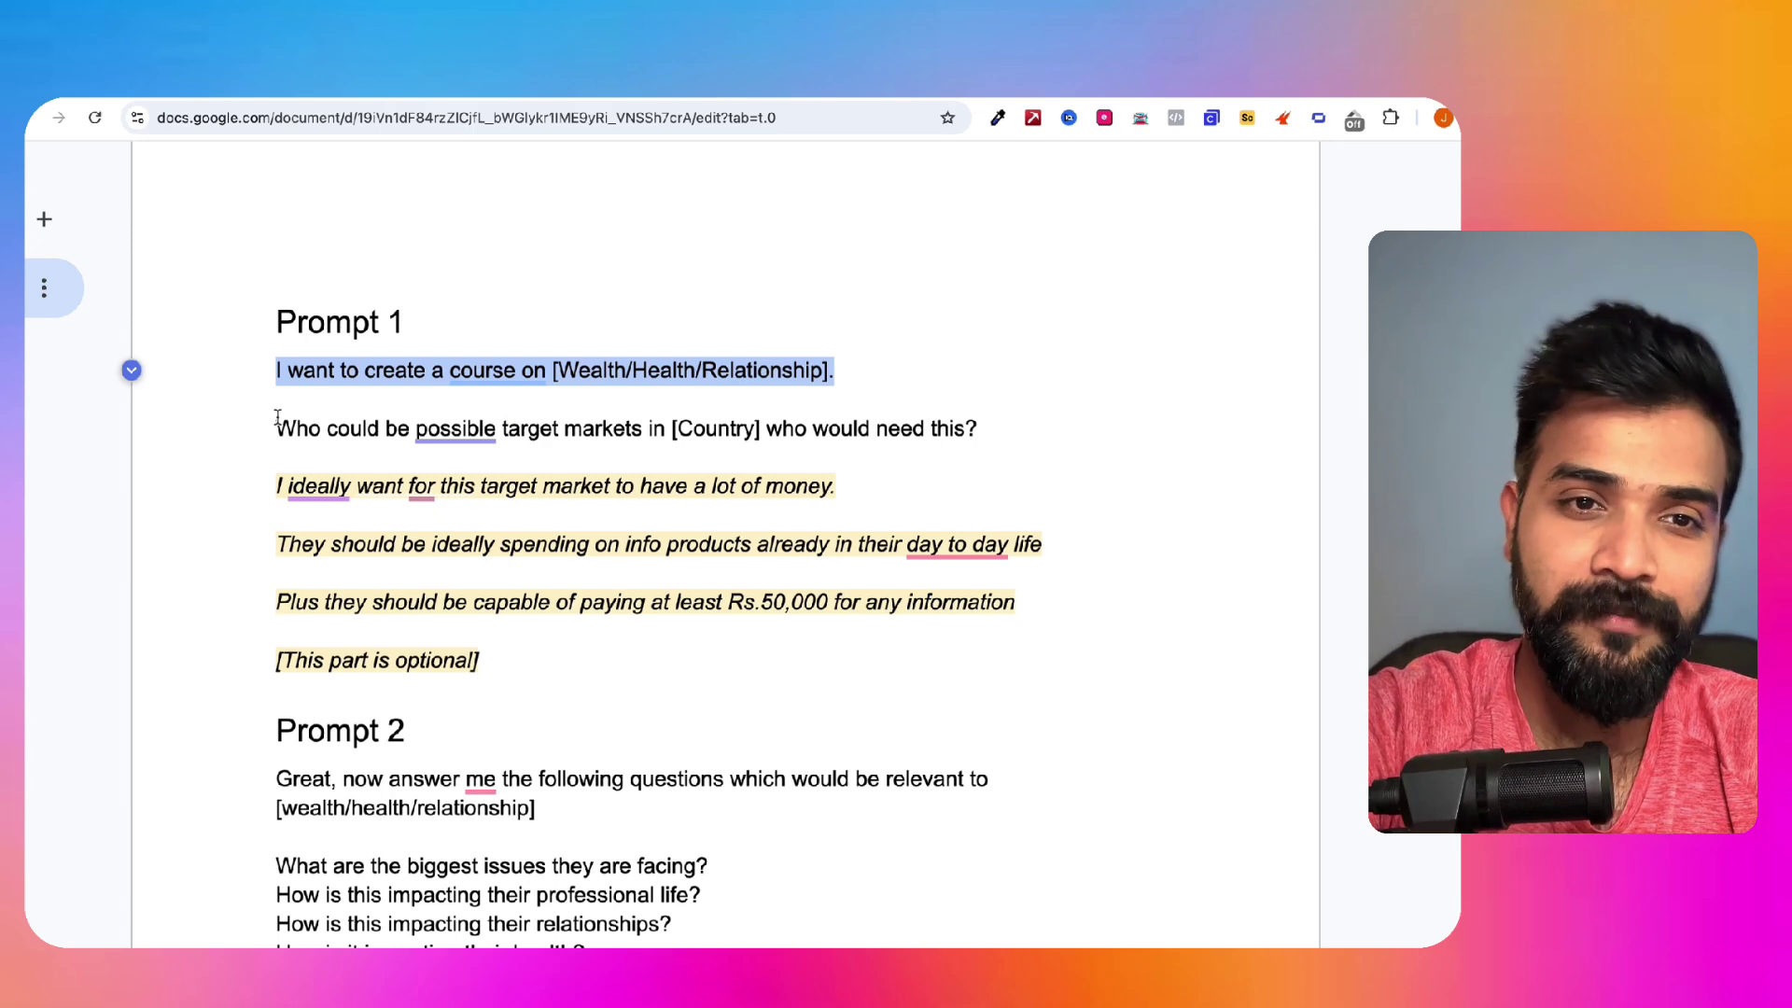
pyautogui.moveTo(277, 426); pyautogui.dragTo(930, 429)
pyautogui.click(685, 426)
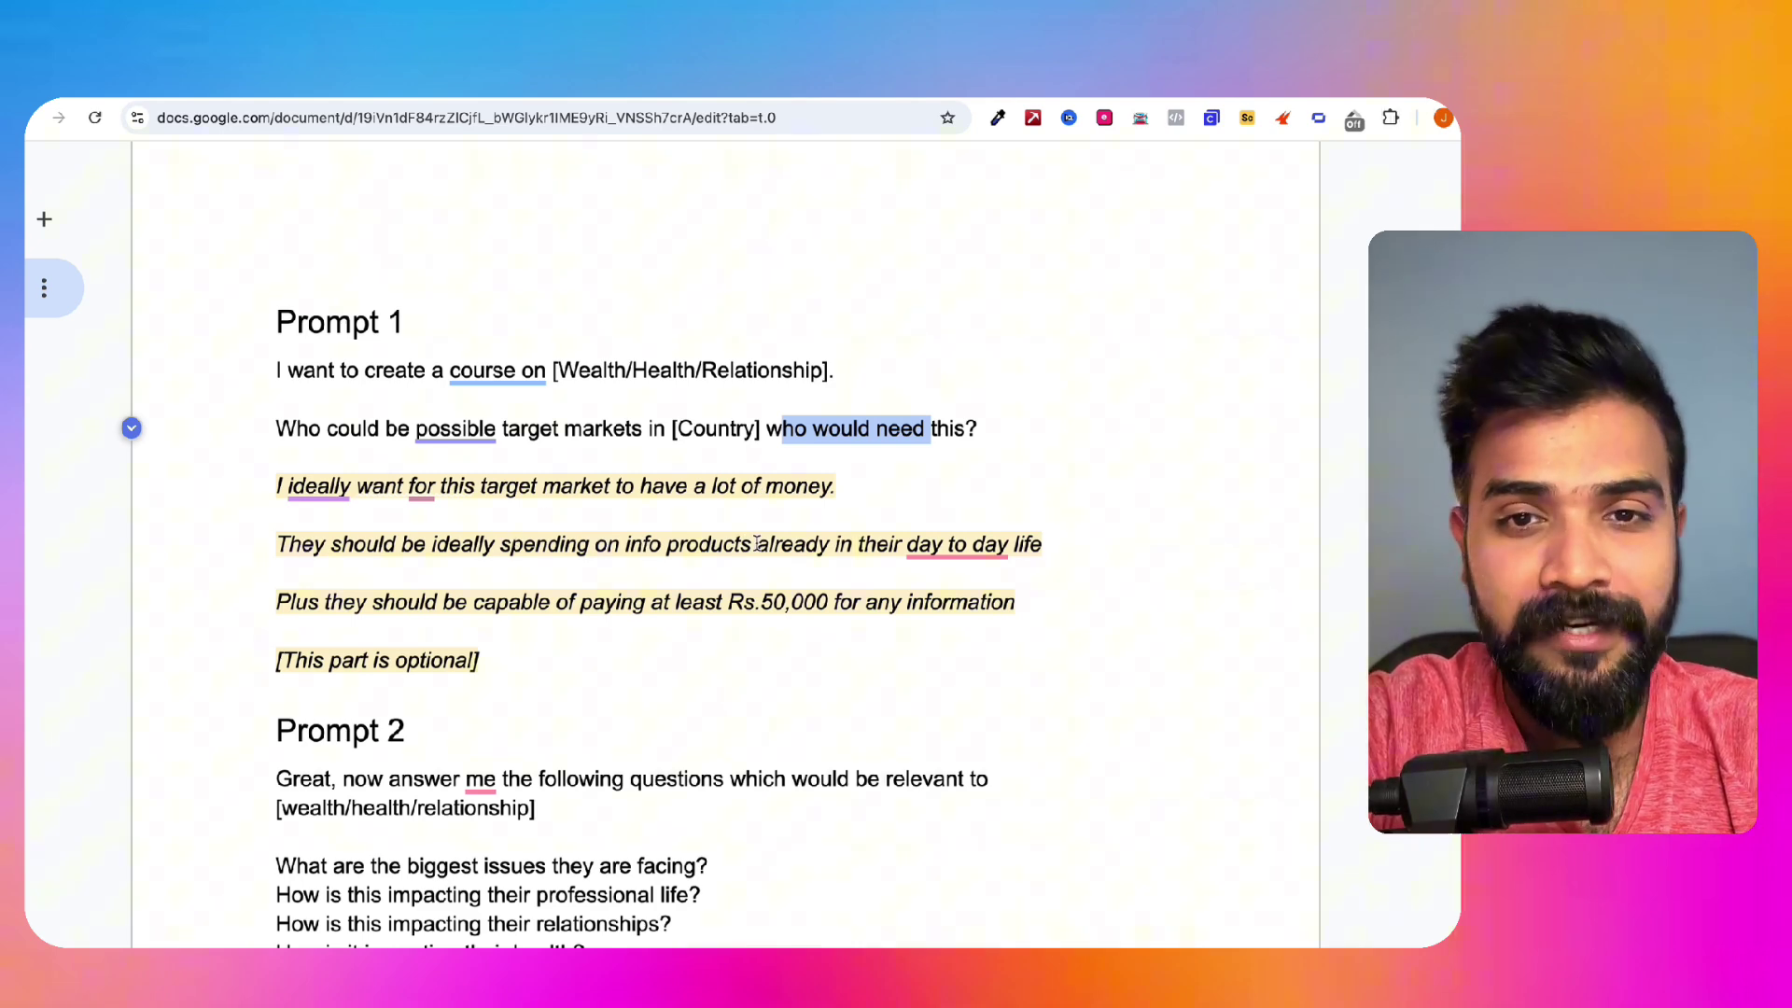
pyautogui.click(455, 600)
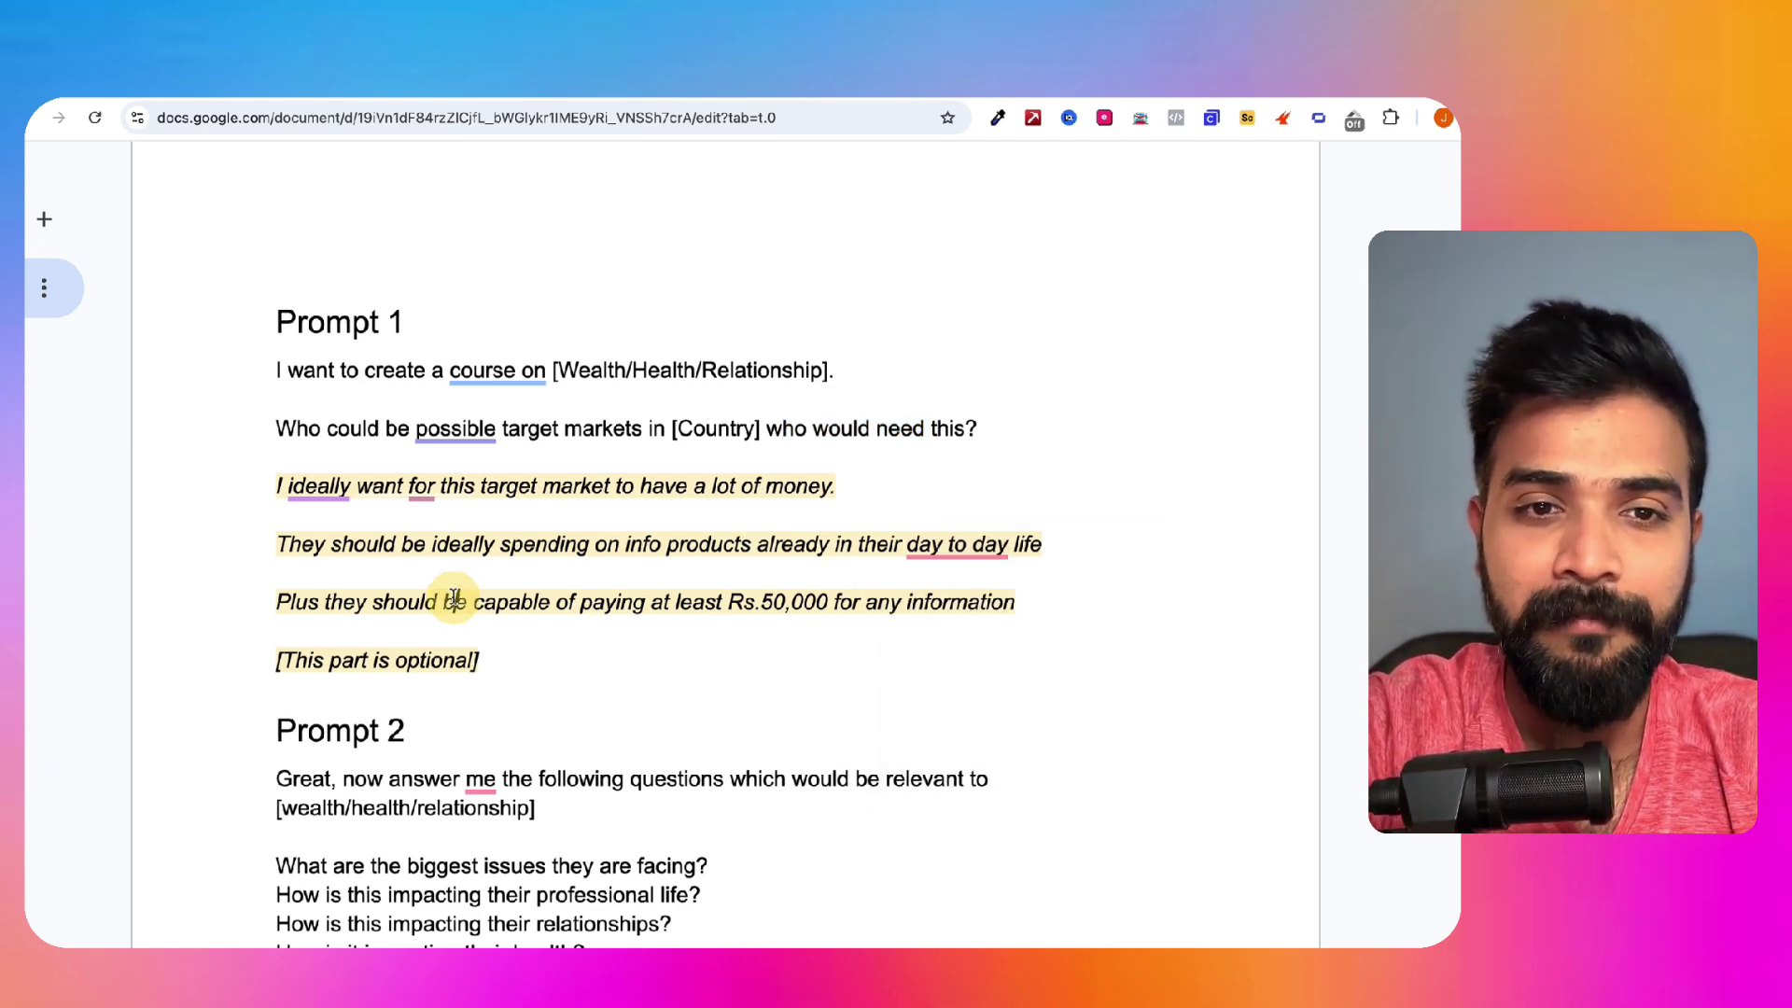
pyautogui.click(616, 602)
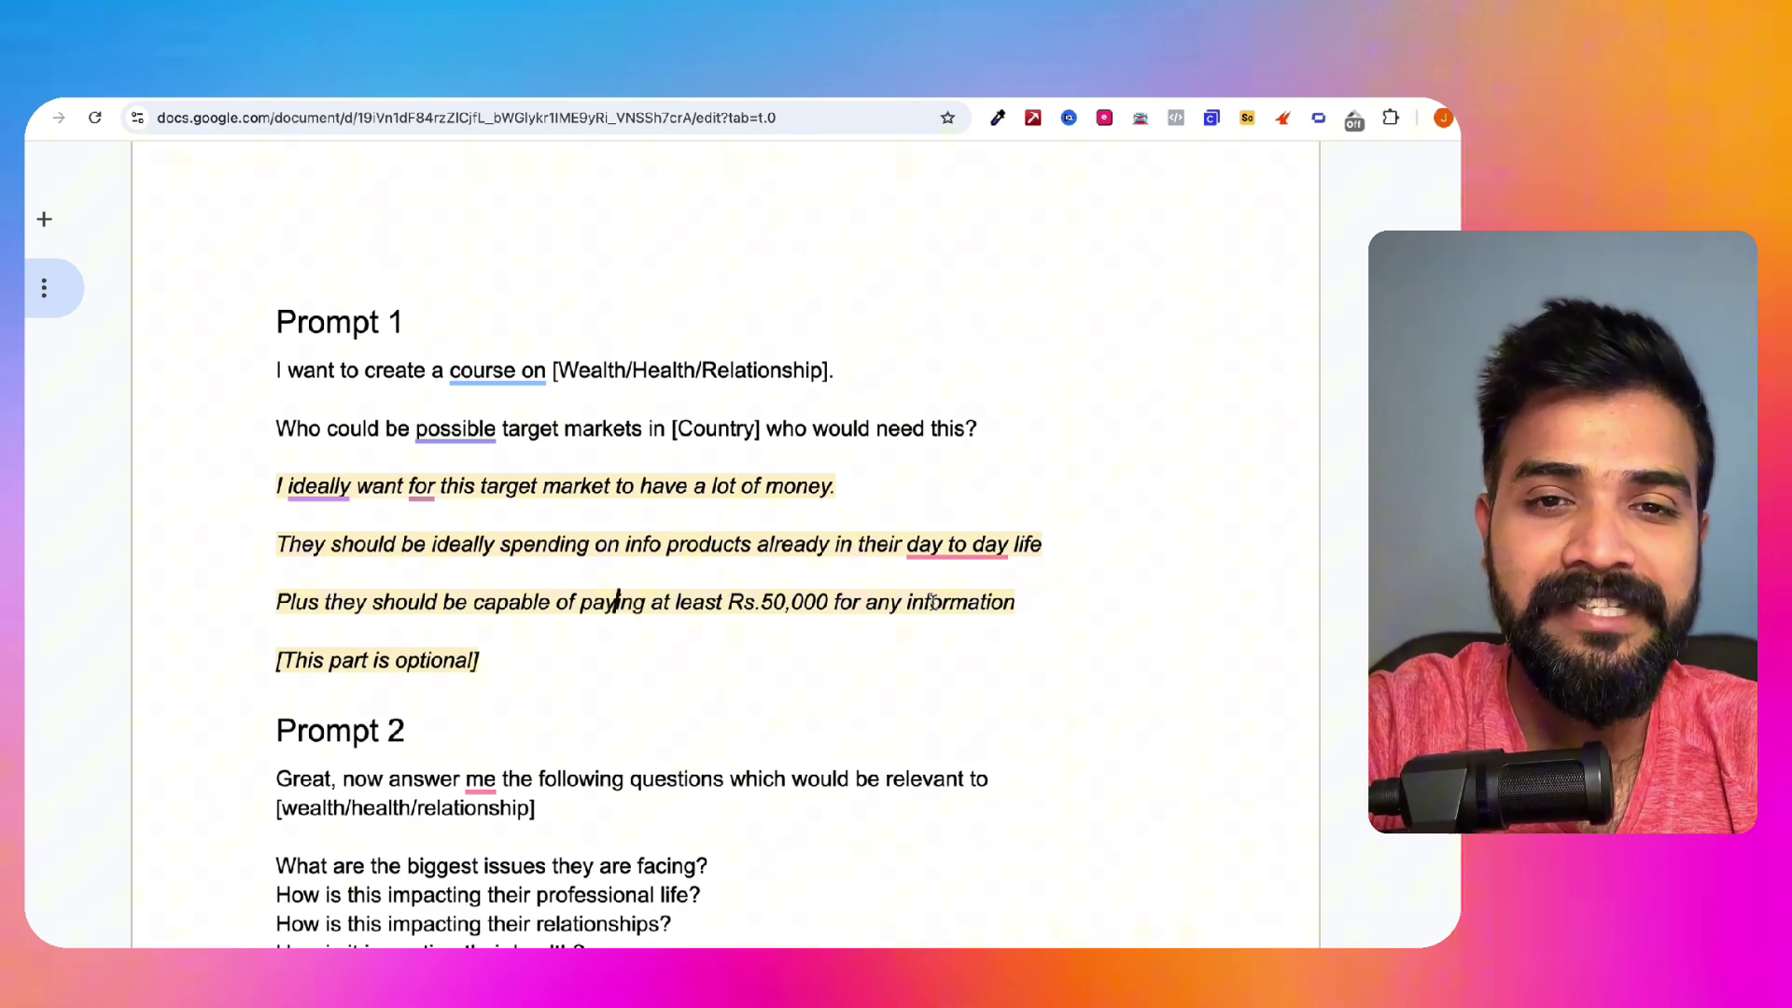
pyautogui.click(829, 600)
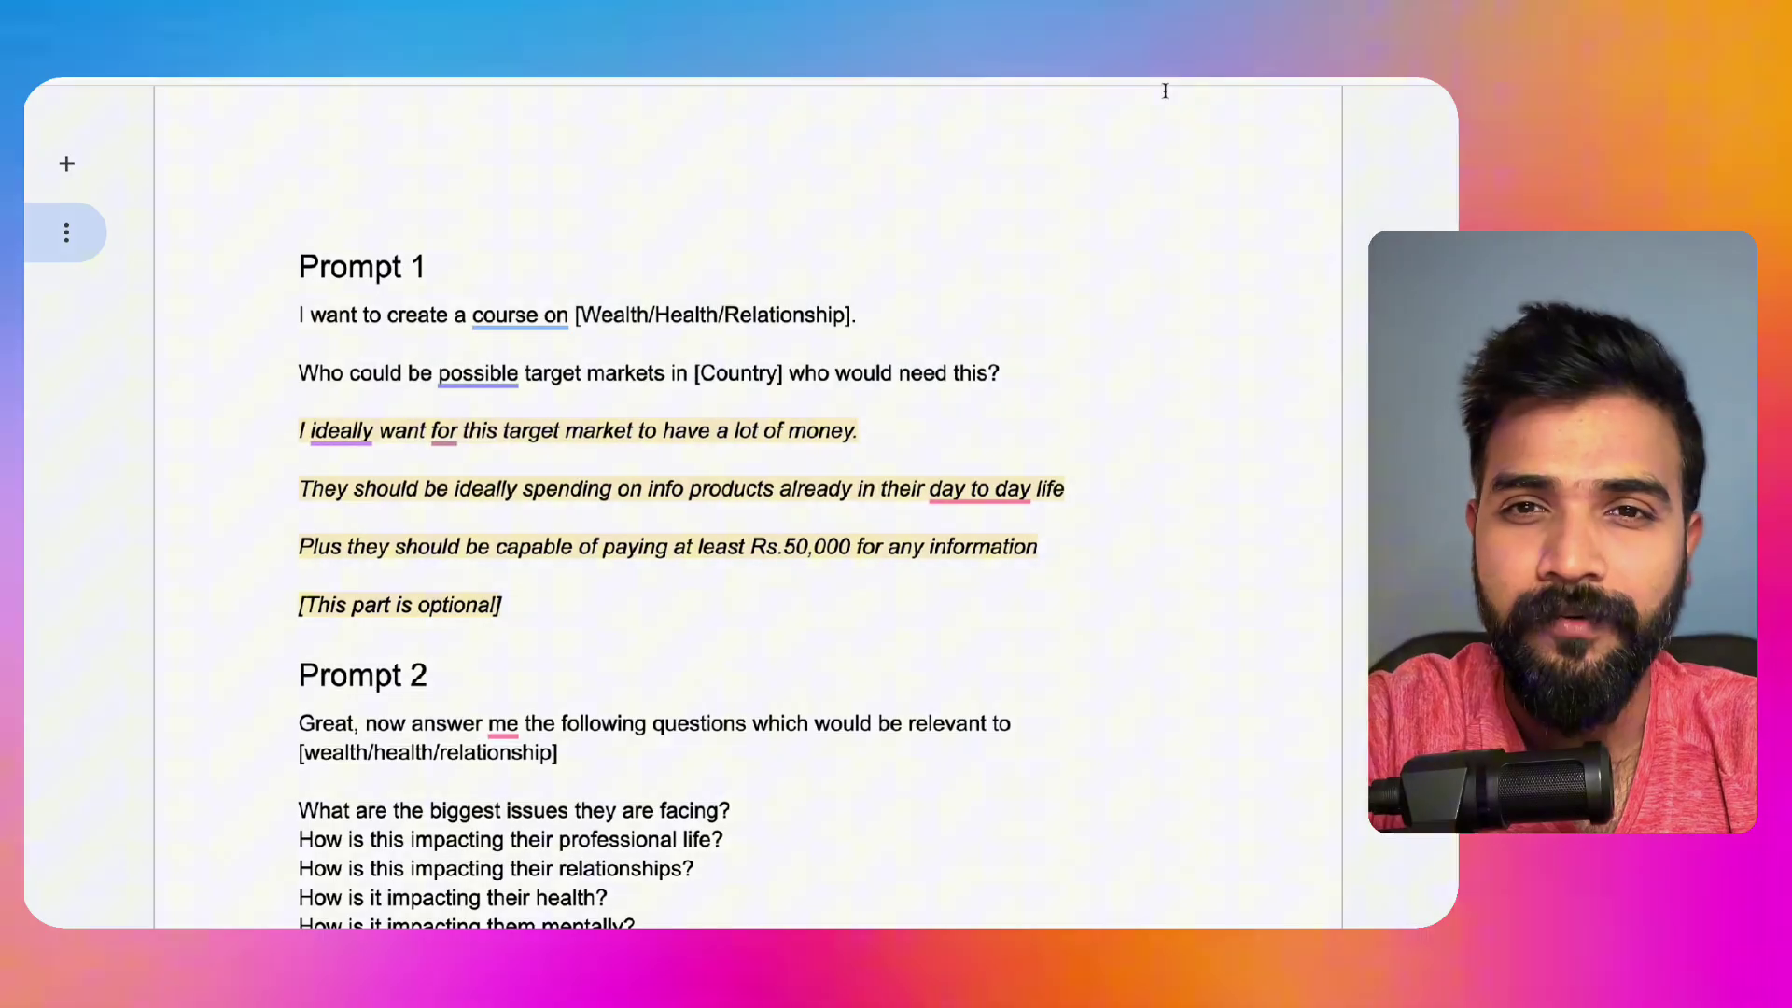
# Step: Paste Prompt 1 into a new chat, fill in Relationship and India, and send it
pyautogui.moveTo(289, 308); pyautogui.dragTo(1072, 542)
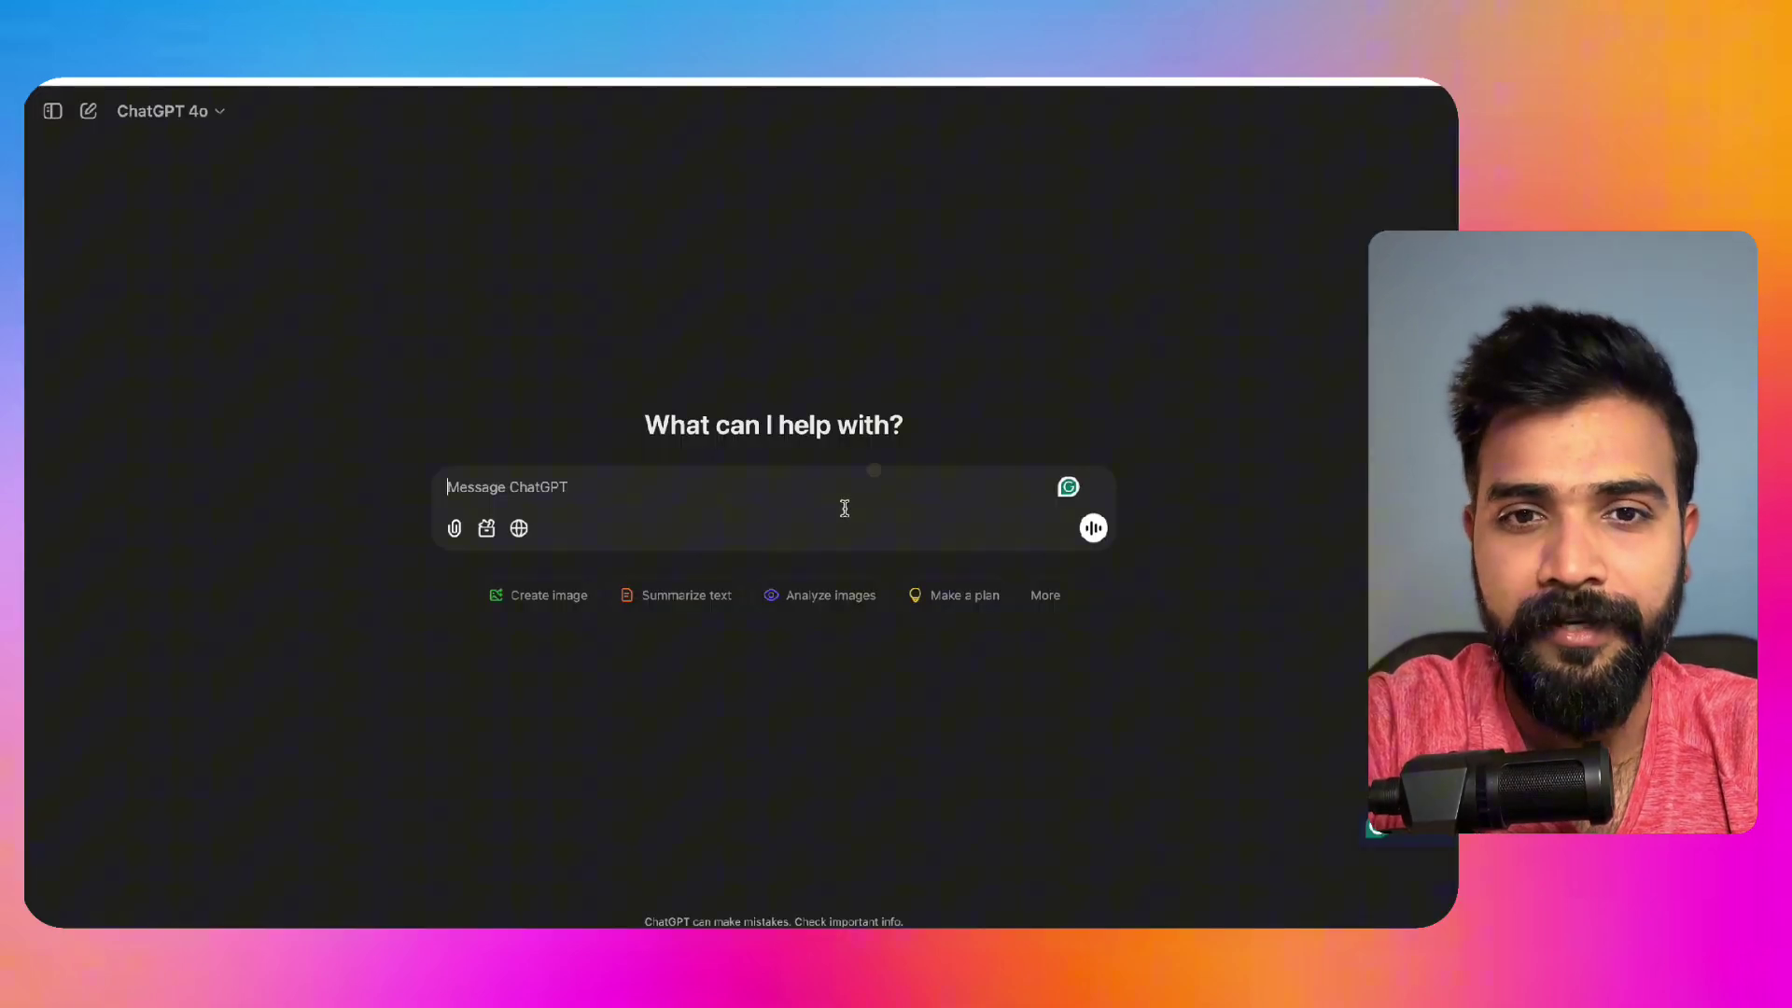
pyautogui.write('I want to create a course on [Wealth/Health/Relationship].  Who could be possible target markets in [Country] who would need this?  I ideally want for this target market to have a lot of money.  They should be ideally spending on info products already in their day to day life  Plus they should be capable of paying at least Rs.50,000 for any information')
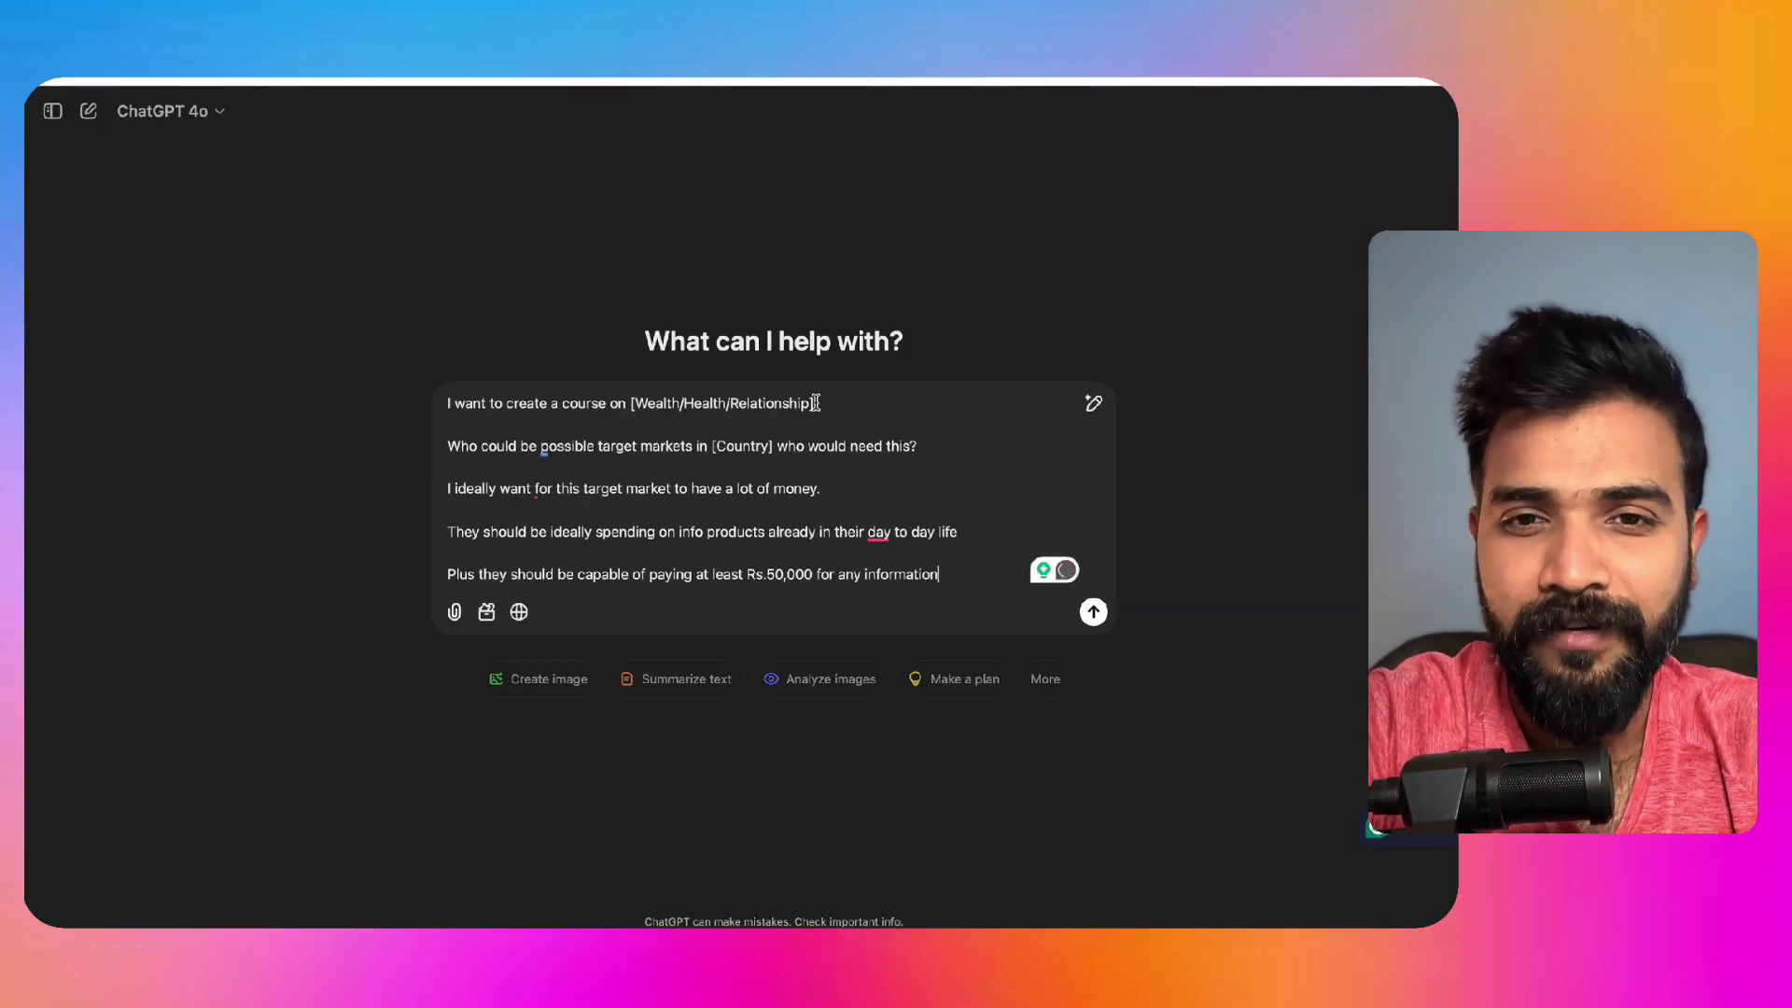
pyautogui.moveTo(815, 403)
pyautogui.mouseDown()
pyautogui.moveTo(613, 401)
pyautogui.moveTo(634, 403)
pyautogui.mouseUp()
pyautogui.press('BackSpace')
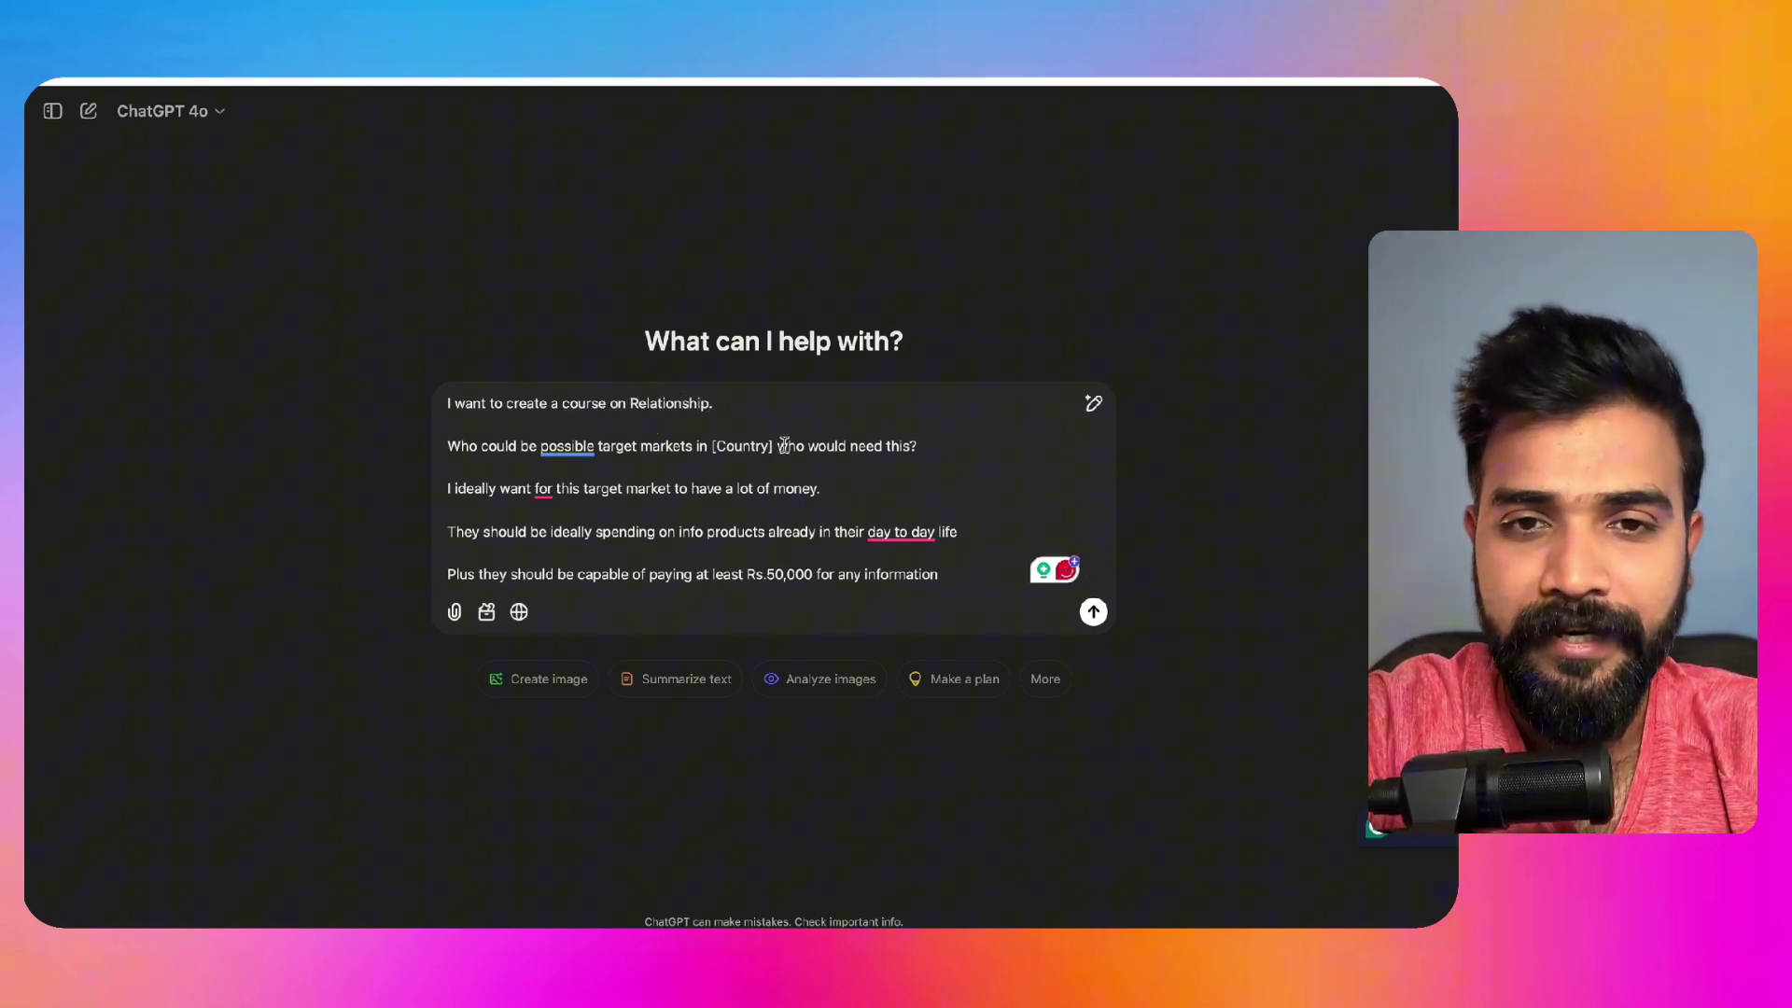
pyautogui.moveTo(775, 449); pyautogui.dragTo(714, 453)
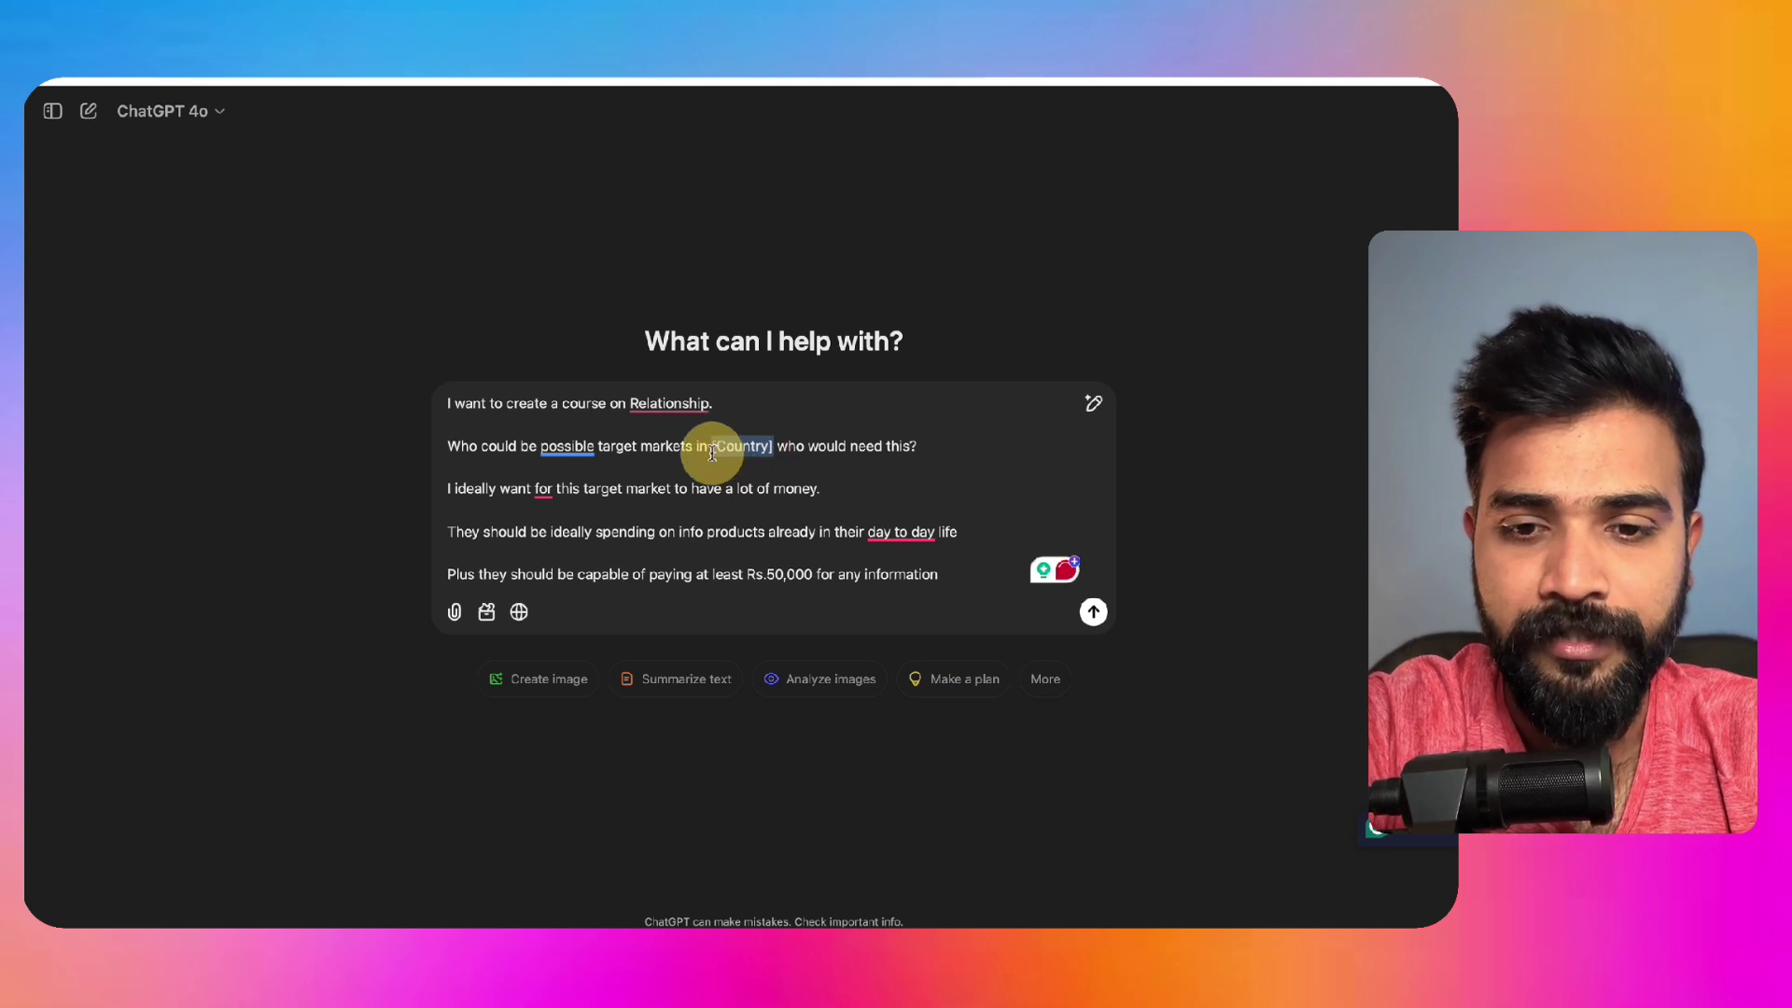
pyautogui.write('India')
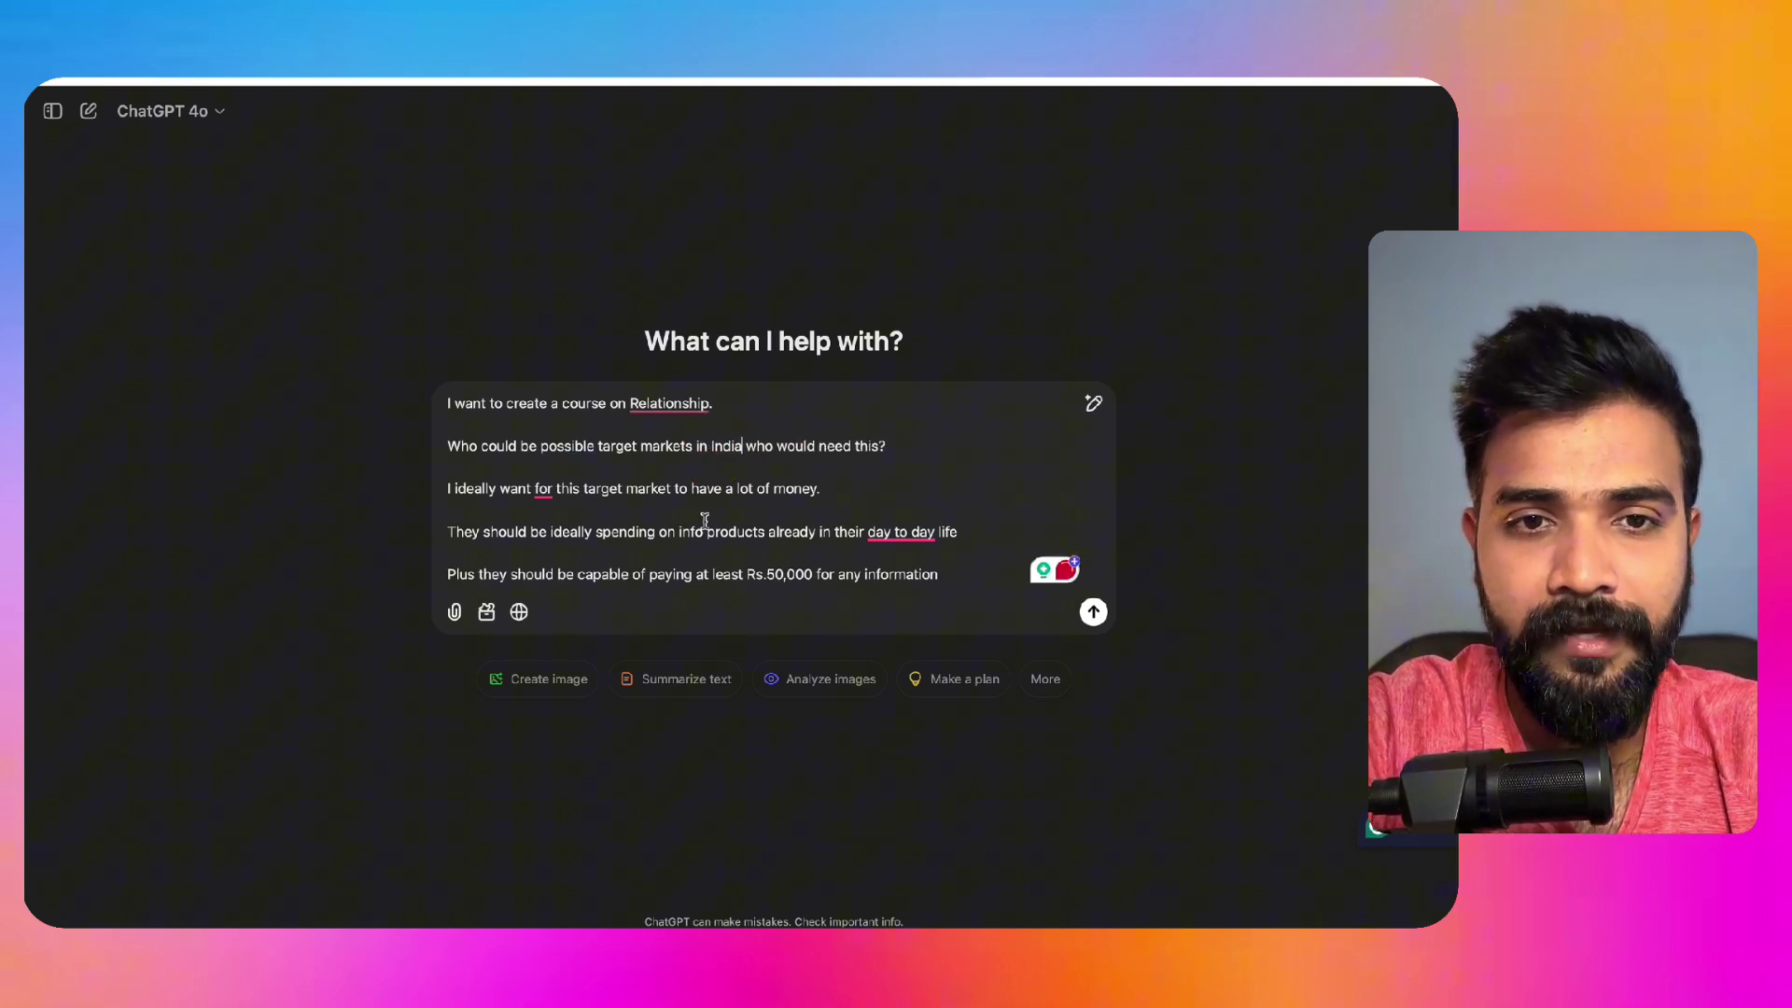
pyautogui.press('Return')
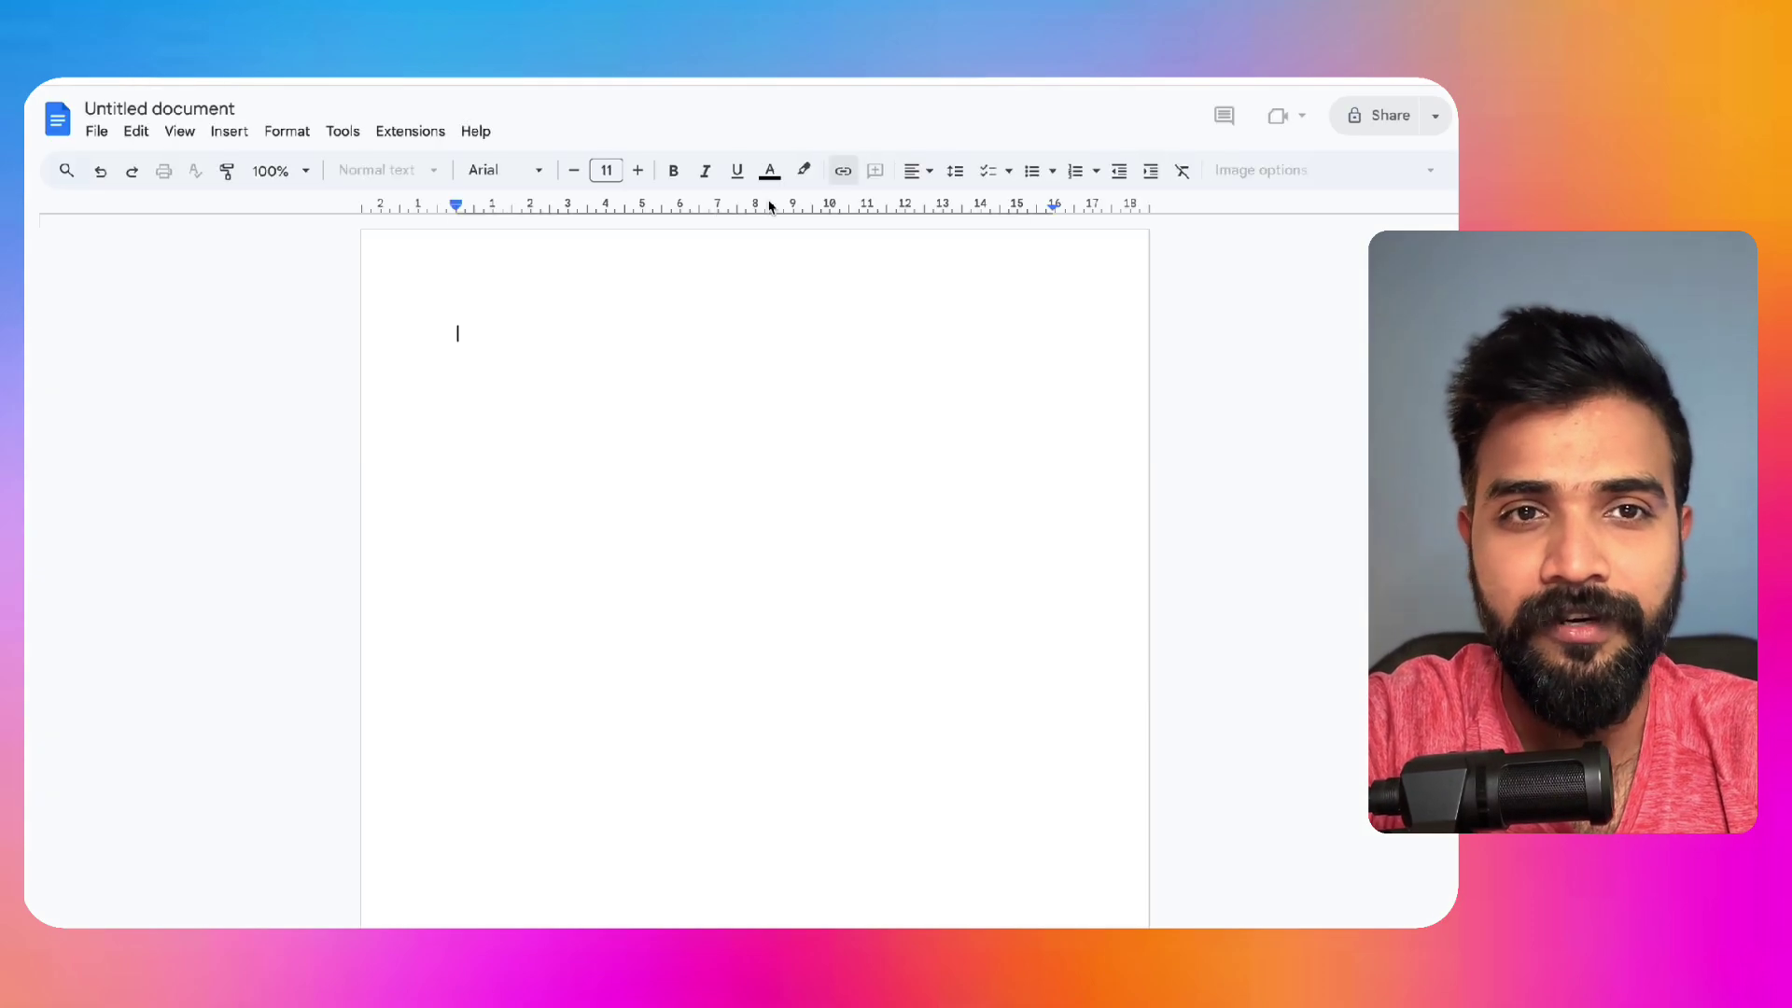
# Step: Title the blank Google Doc 'RELATIONSHIP COURSE PLAN'
pyautogui.click(163, 100)
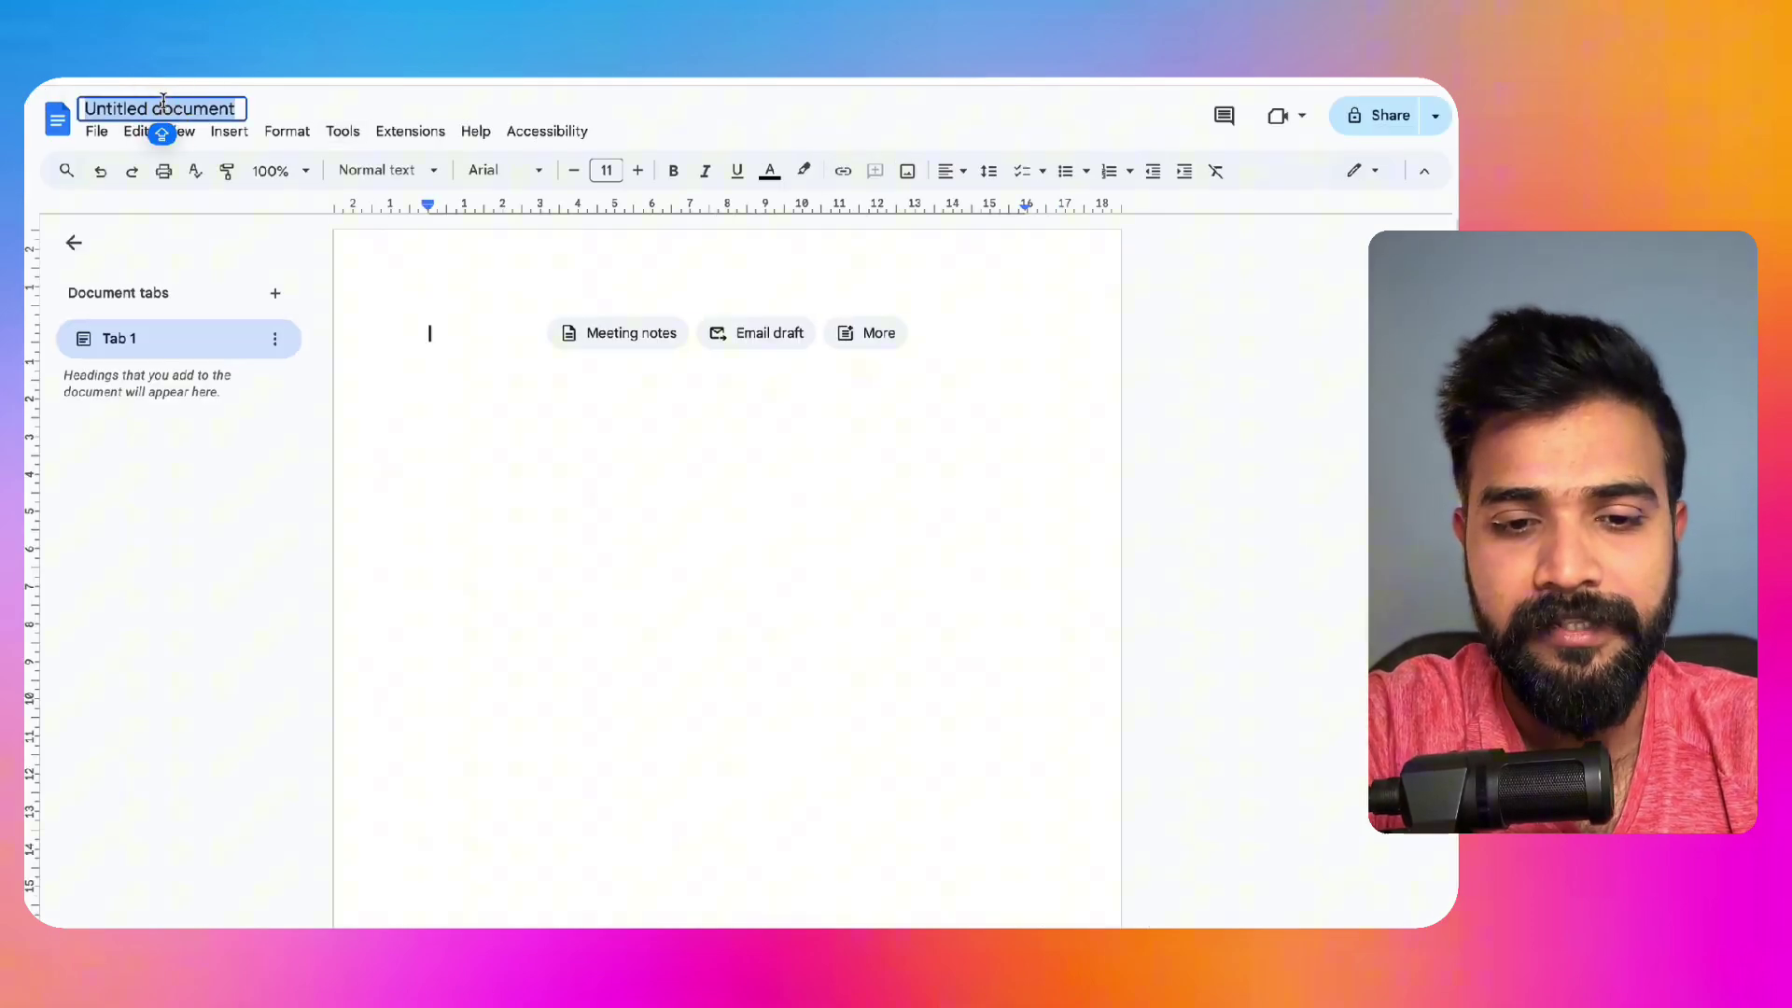
pyautogui.write('RELATIONSHIP')
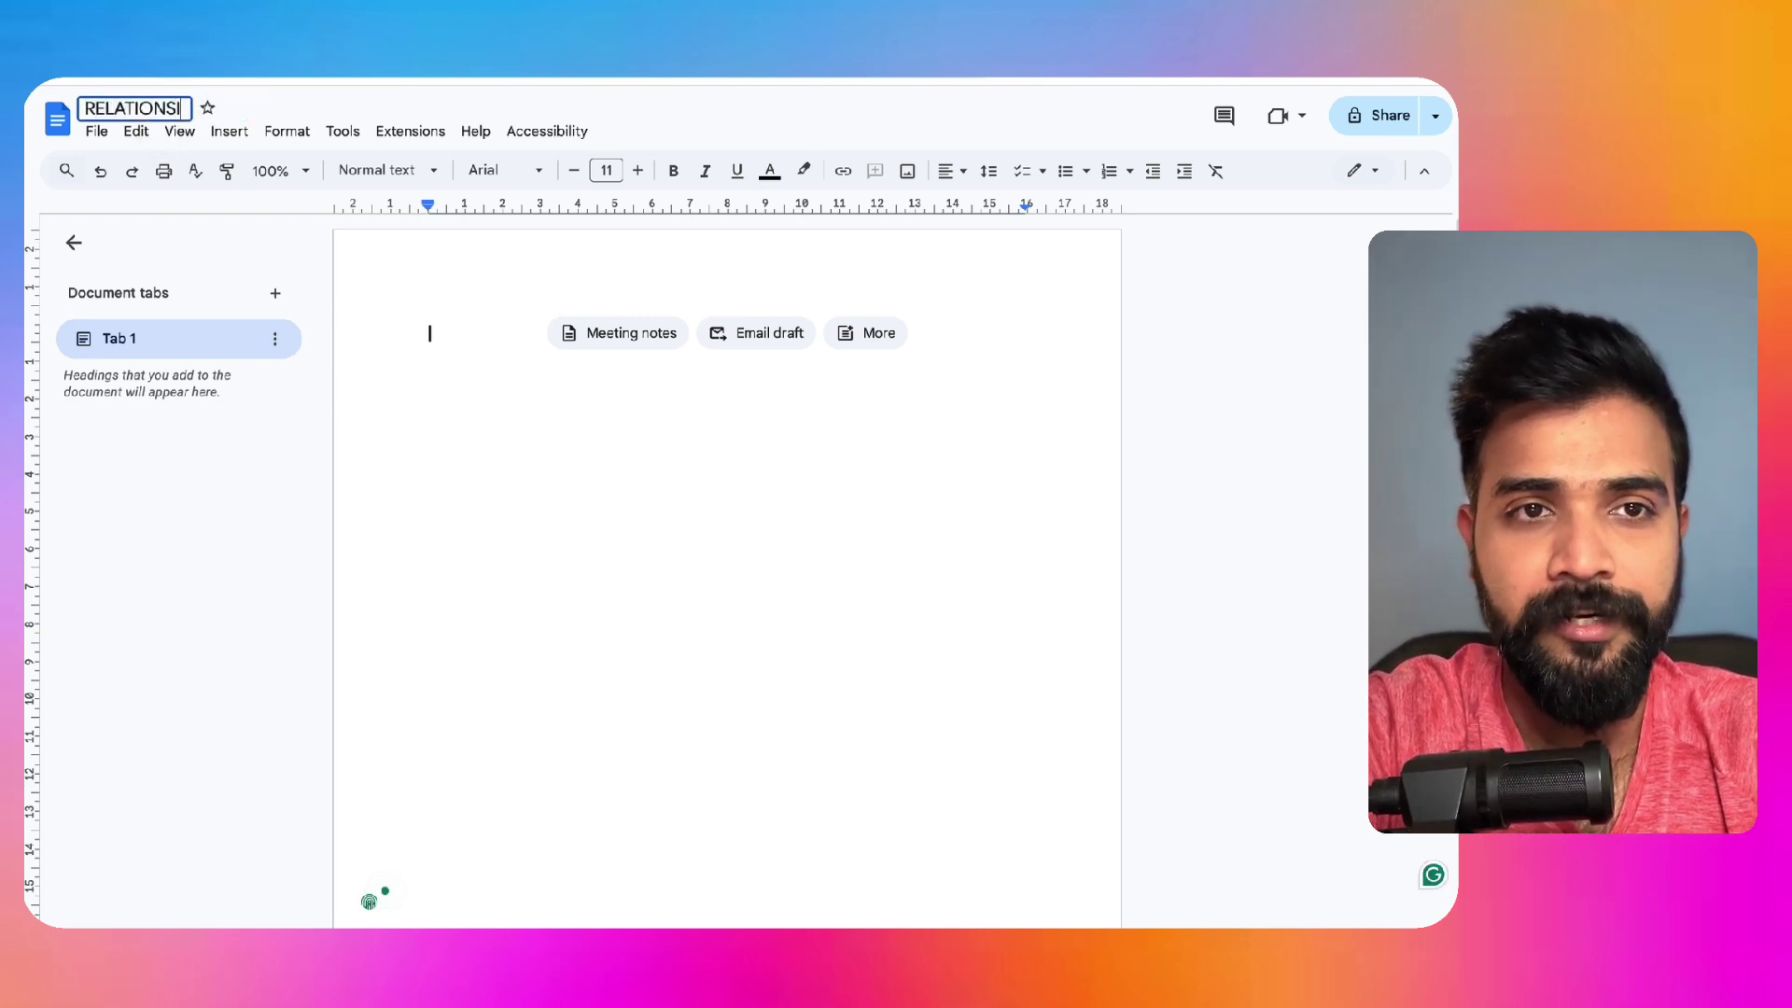
pyautogui.write(' CO')
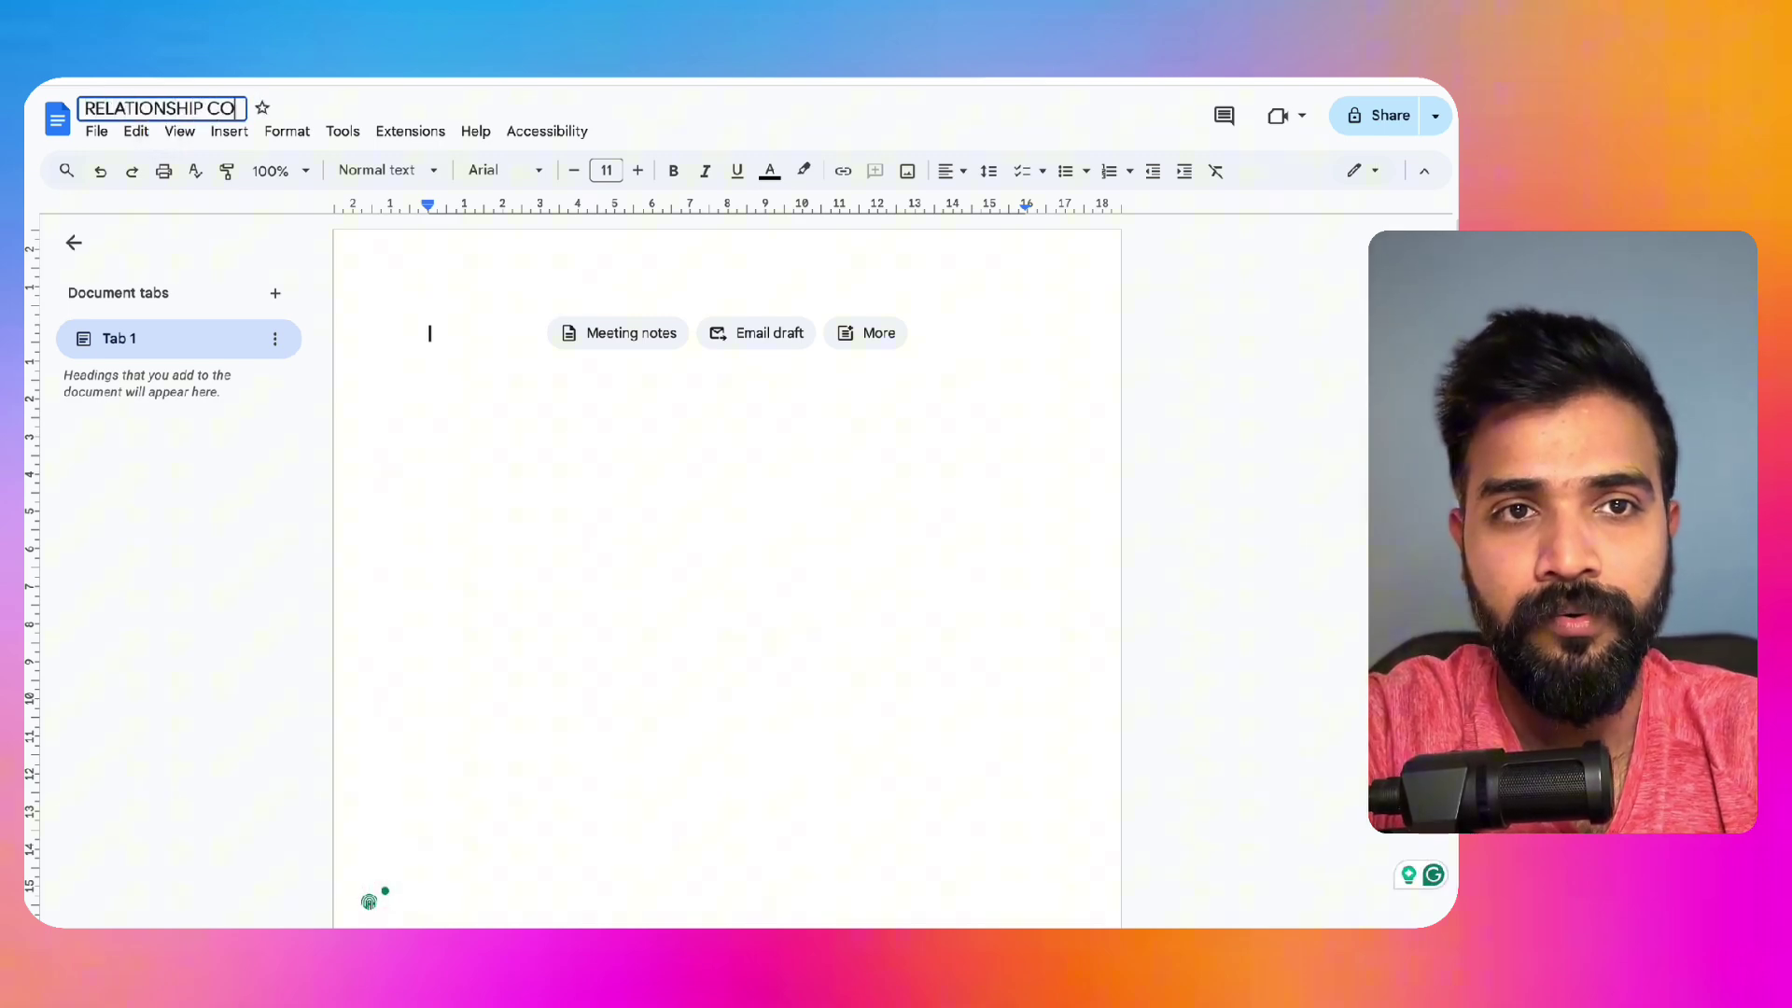
pyautogui.write('URSE PLAN')
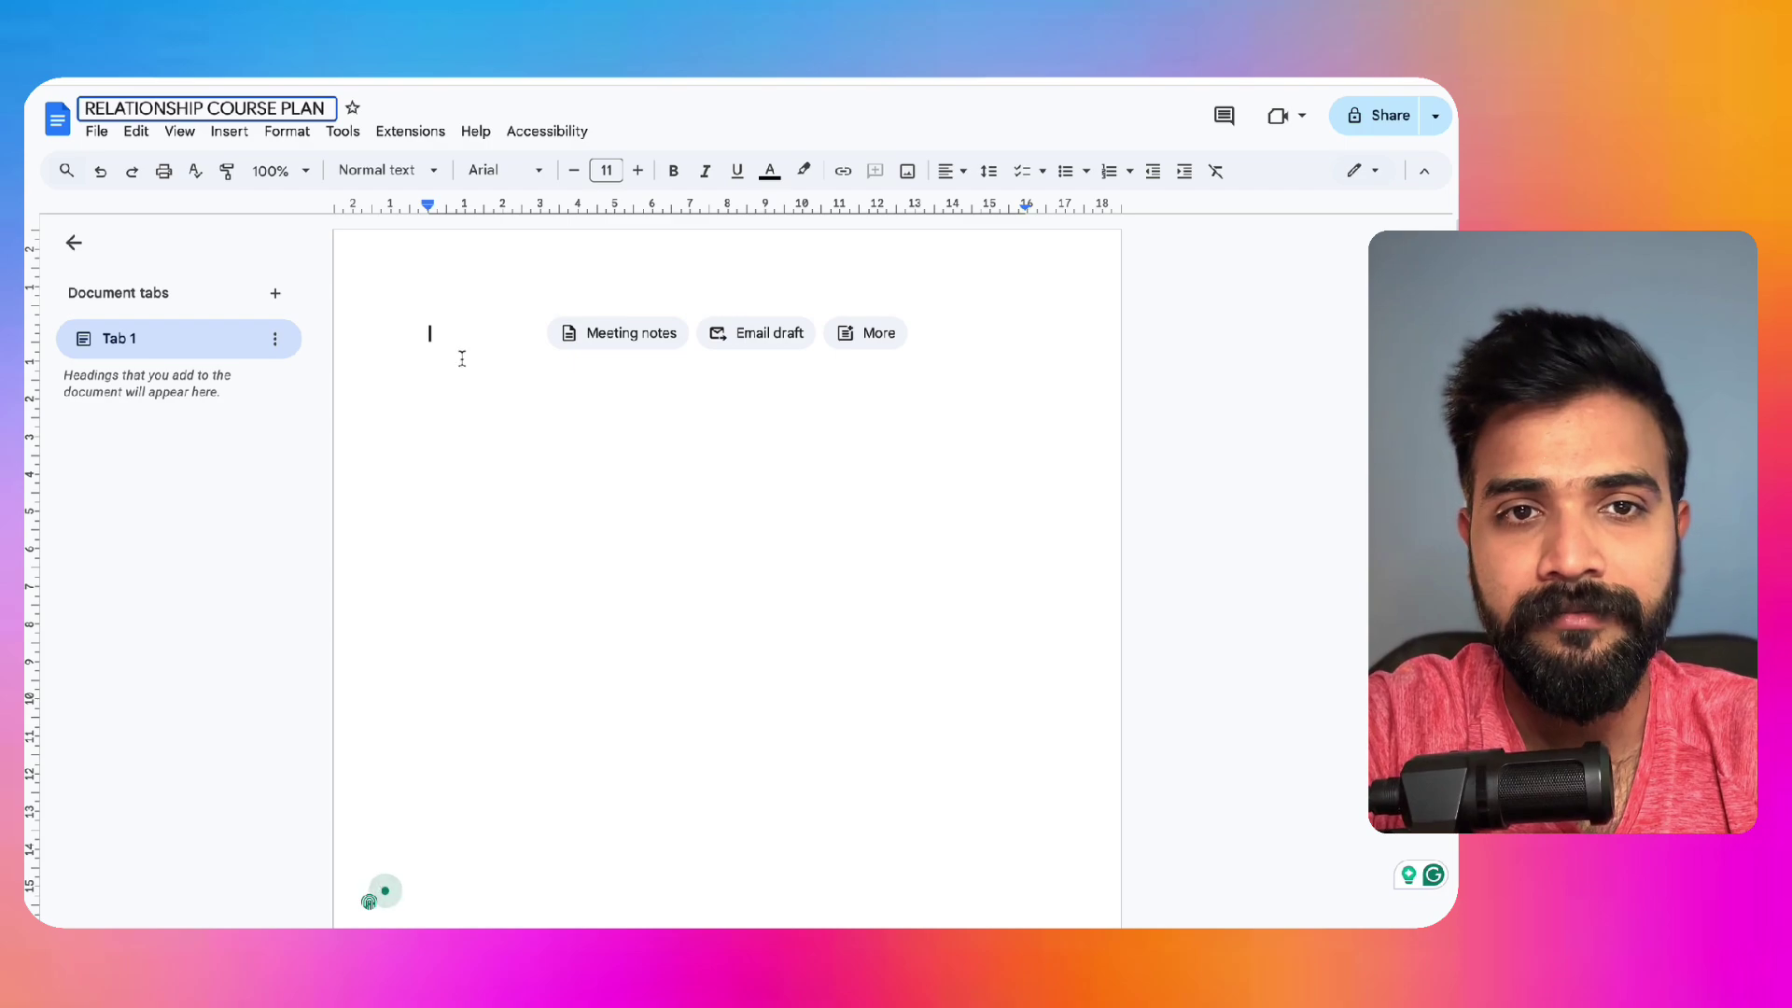
# Step: Review the suggested target markets and select the 'Marital Counseling' phrase
pyautogui.click(432, 334)
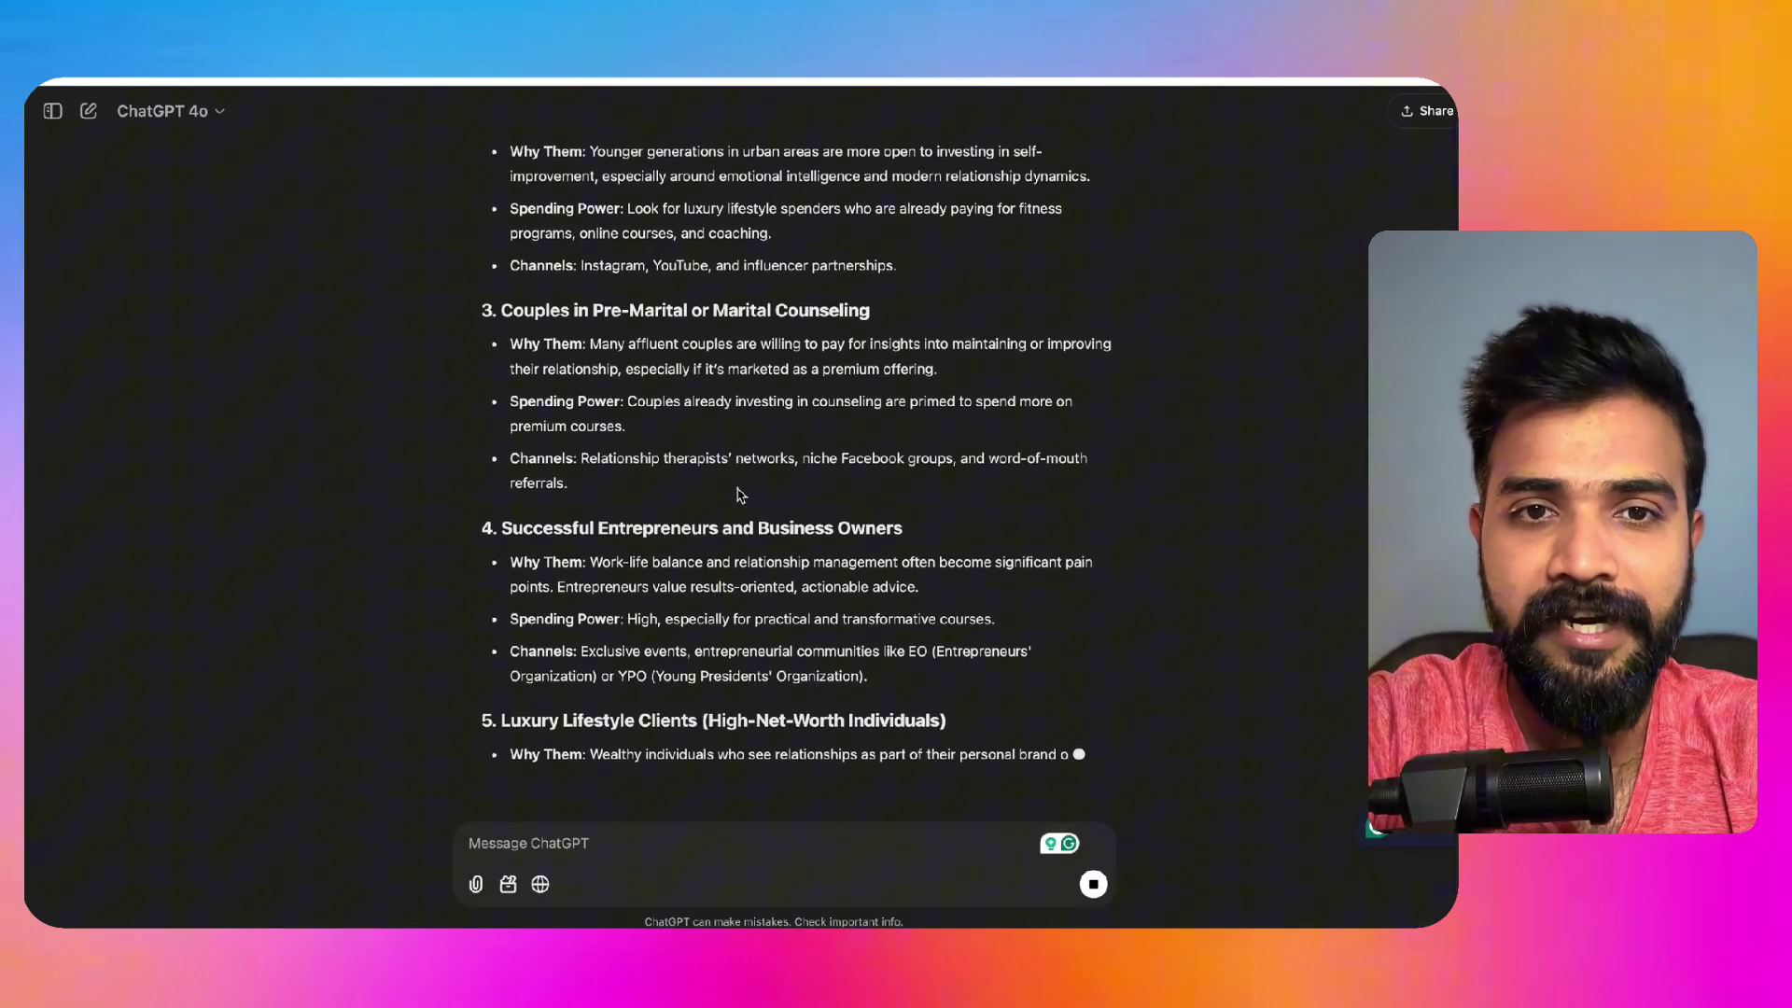
pyautogui.scroll(5, 737, 493)
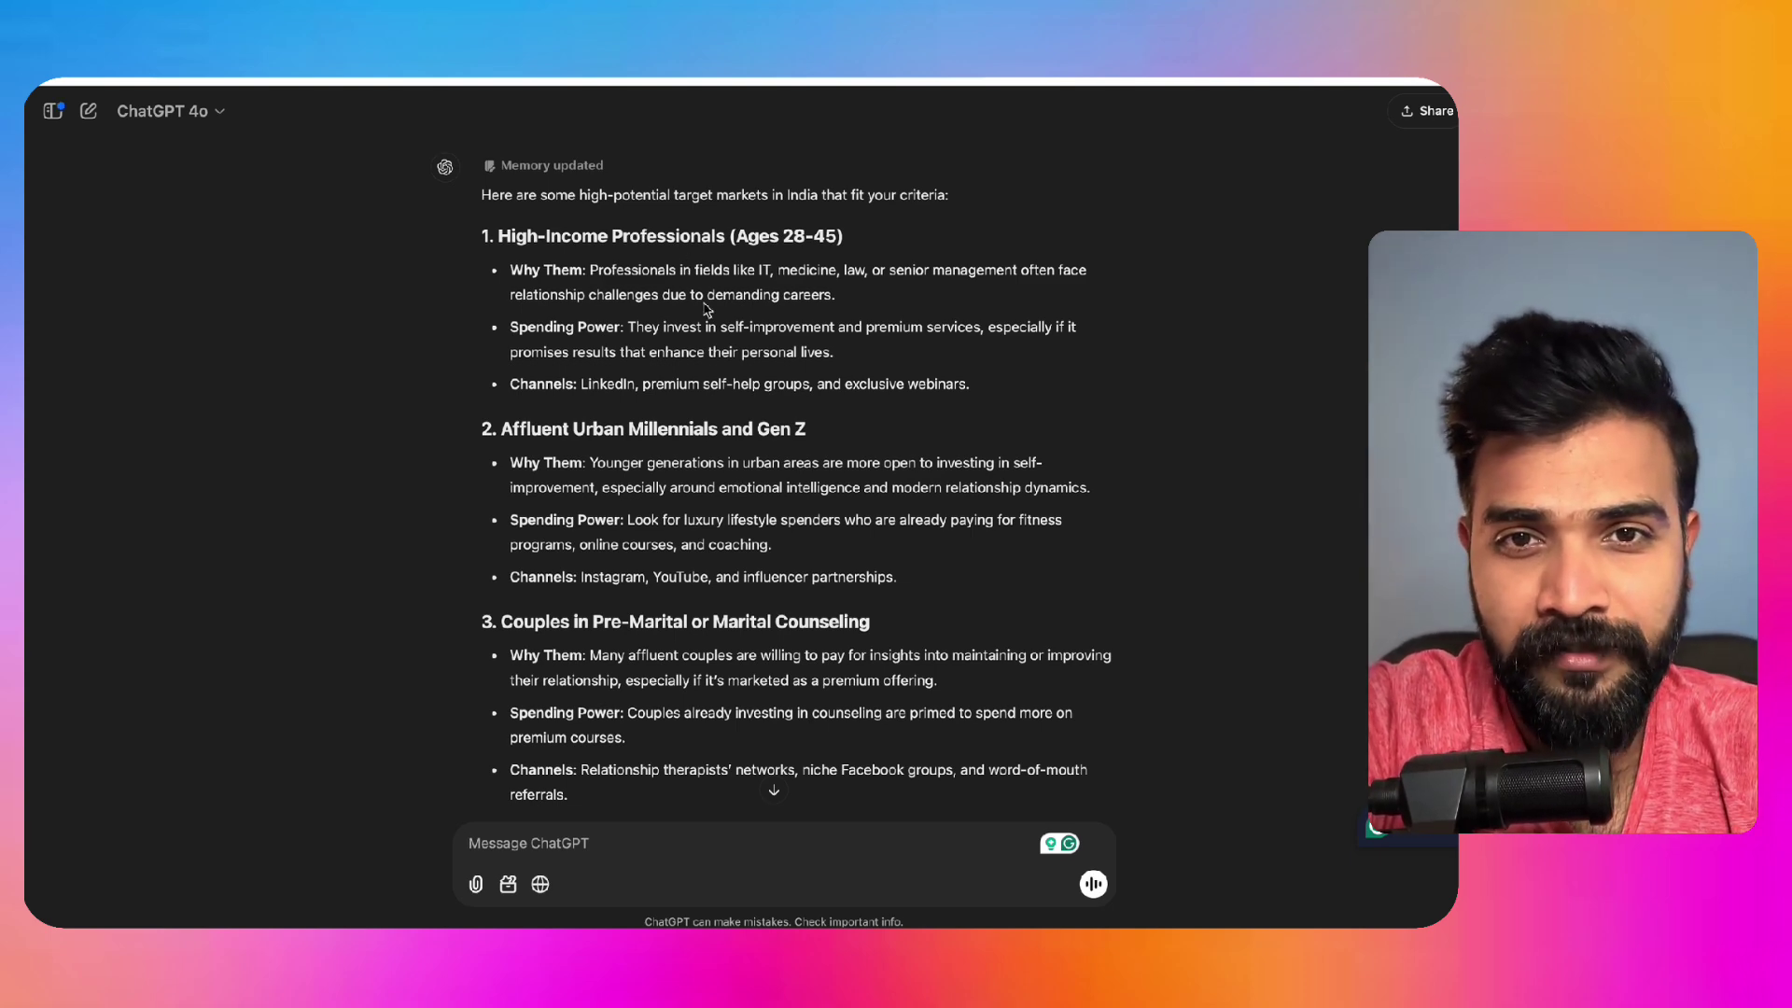
pyautogui.scroll(-2, 643, 383)
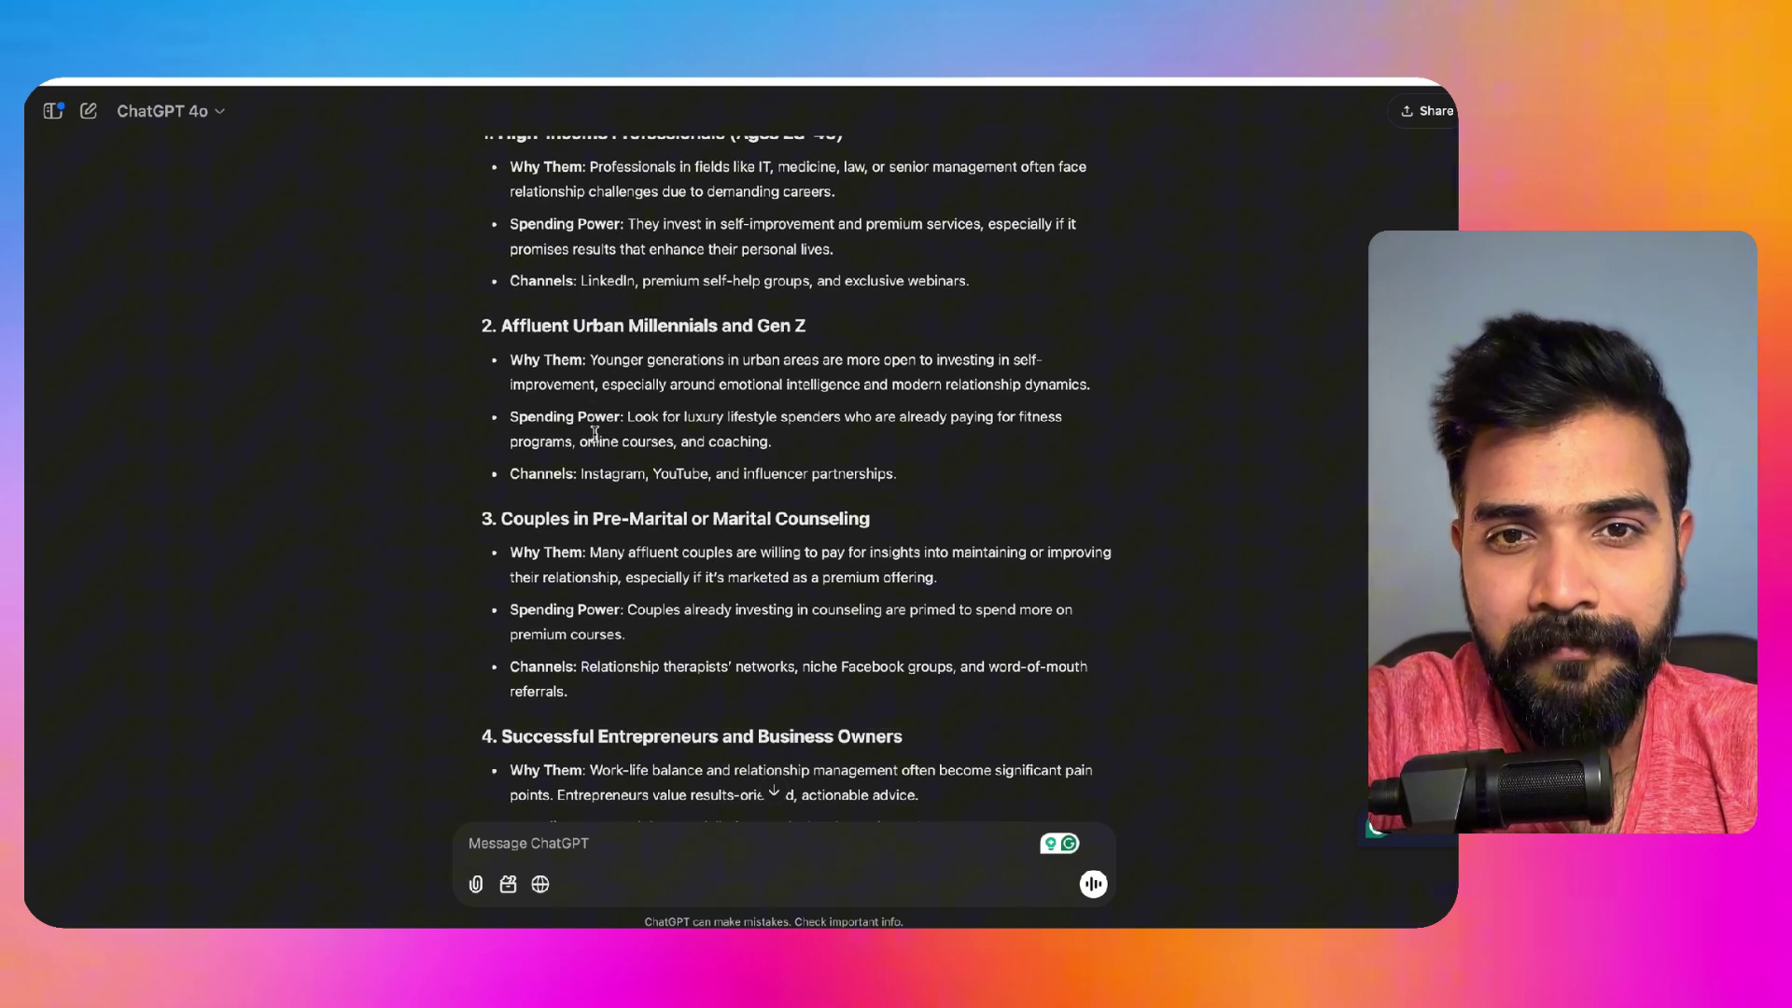
pyautogui.scroll(-5, 594, 434)
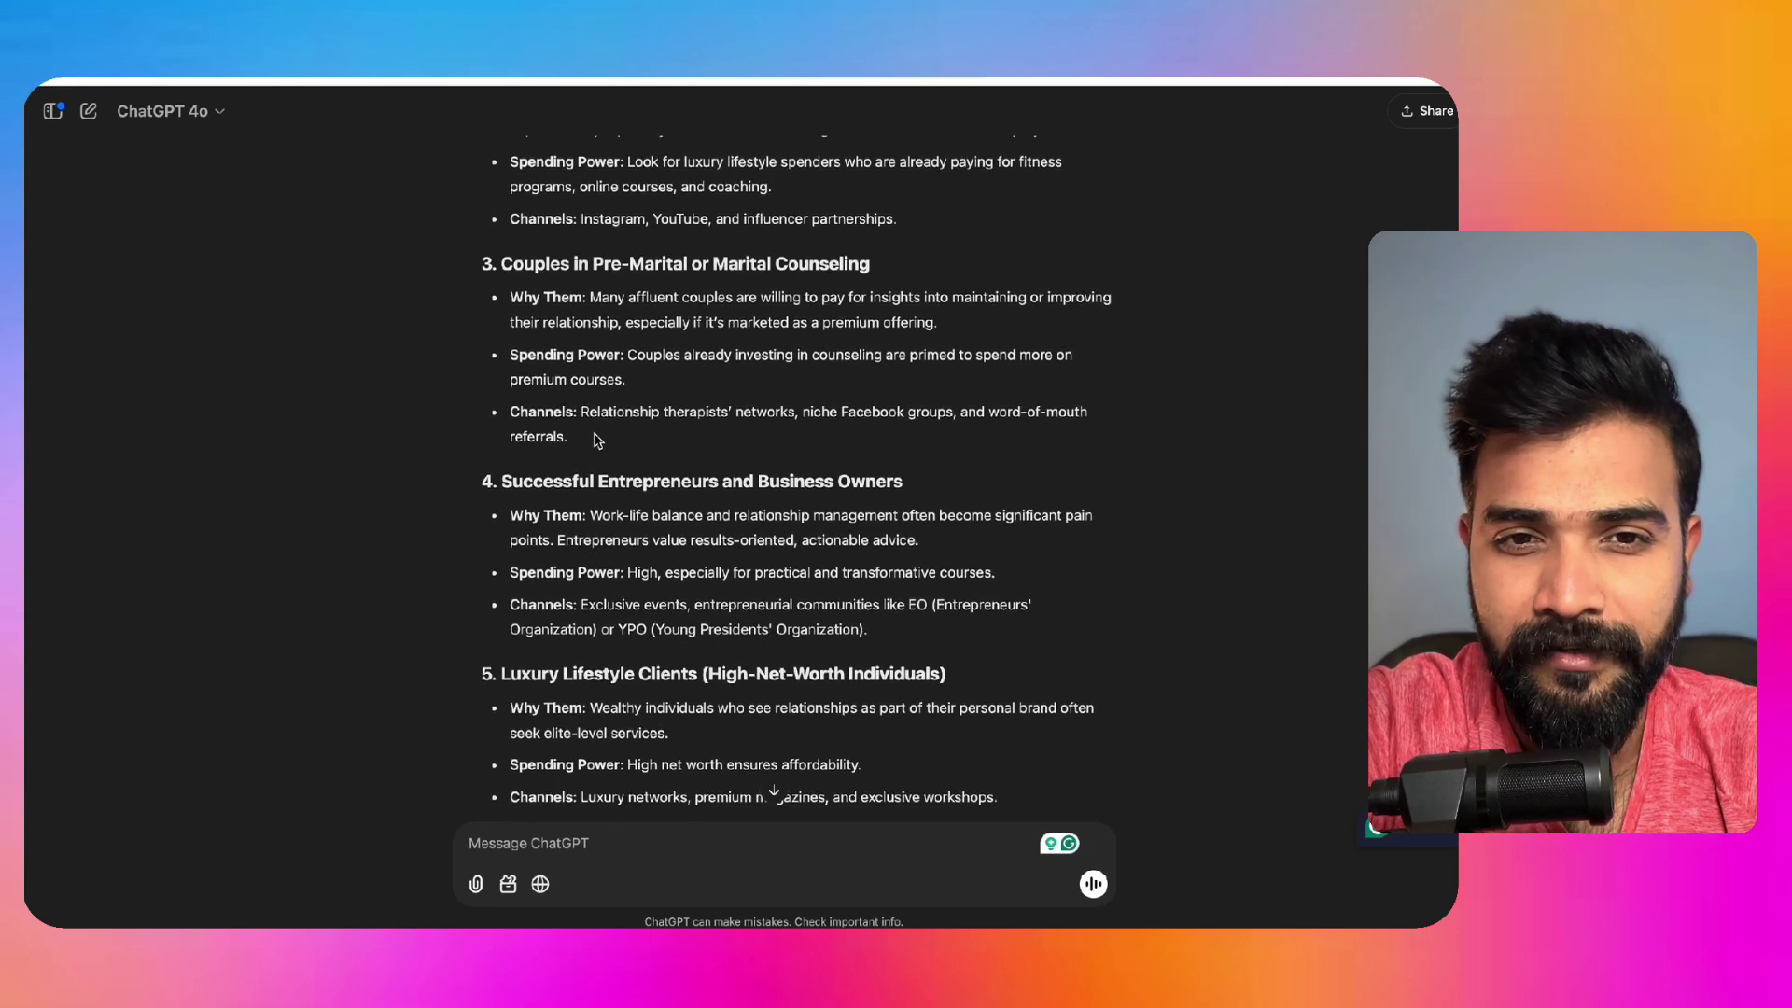
pyautogui.scroll(-3, 620, 557)
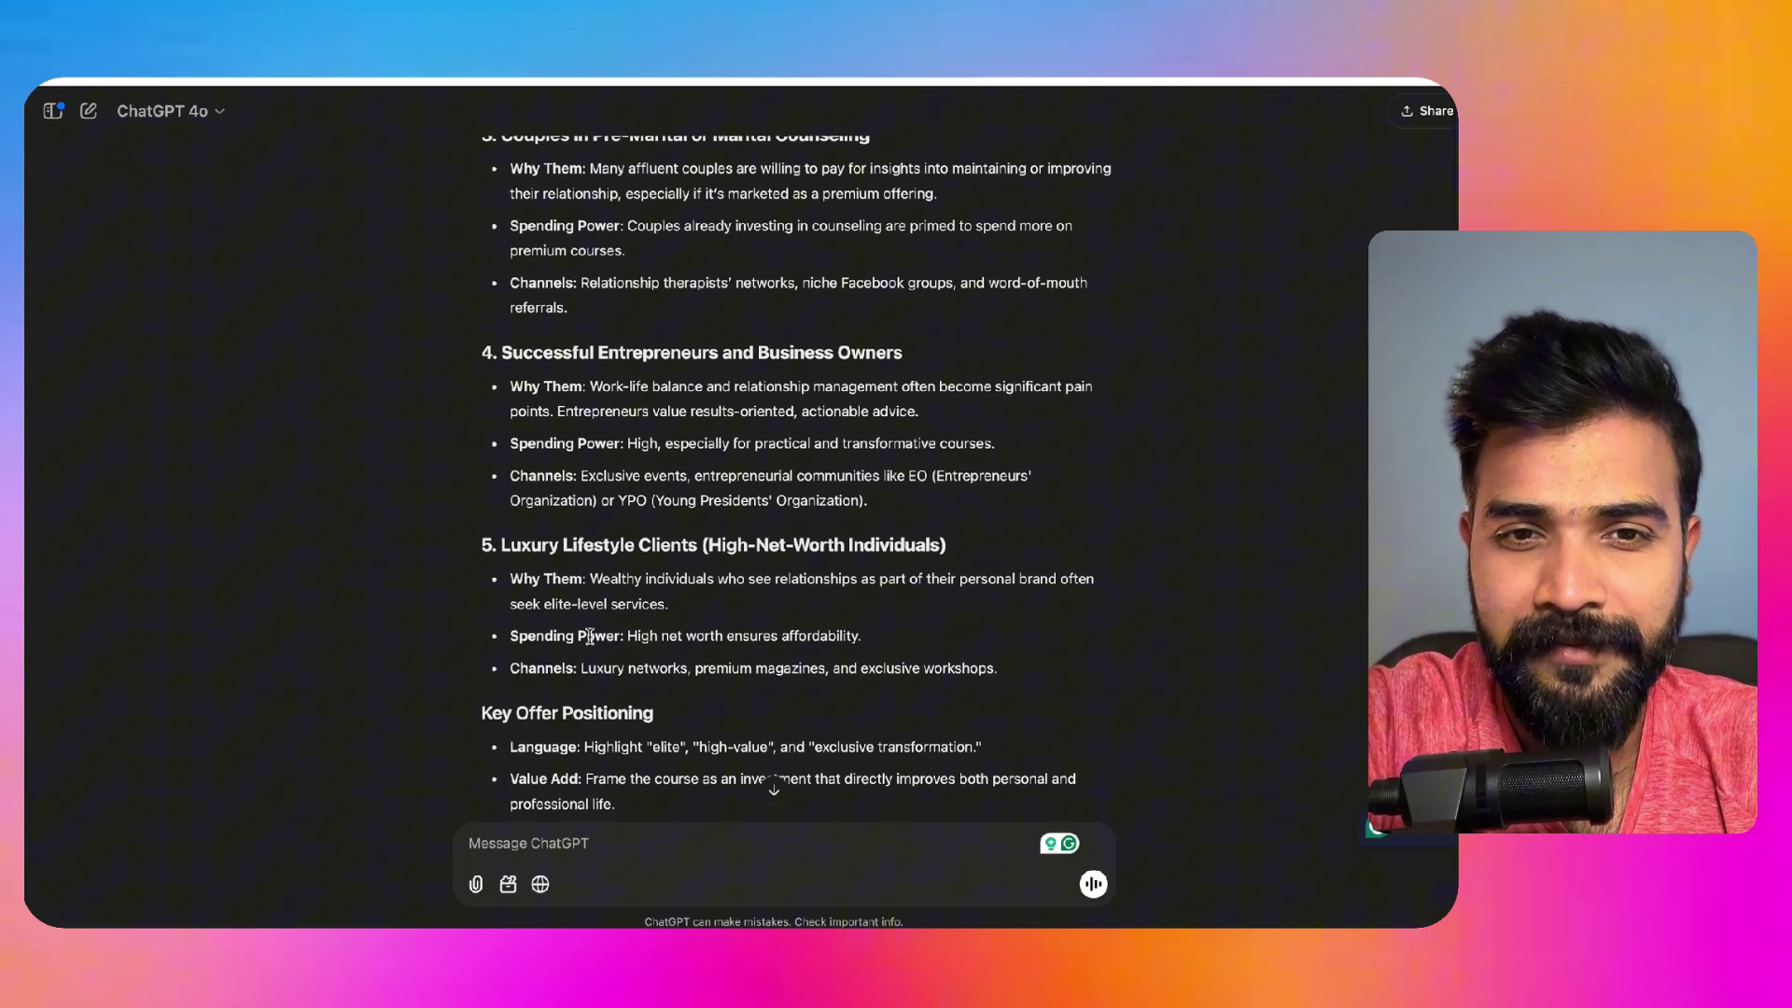
pyautogui.scroll(5, 590, 635)
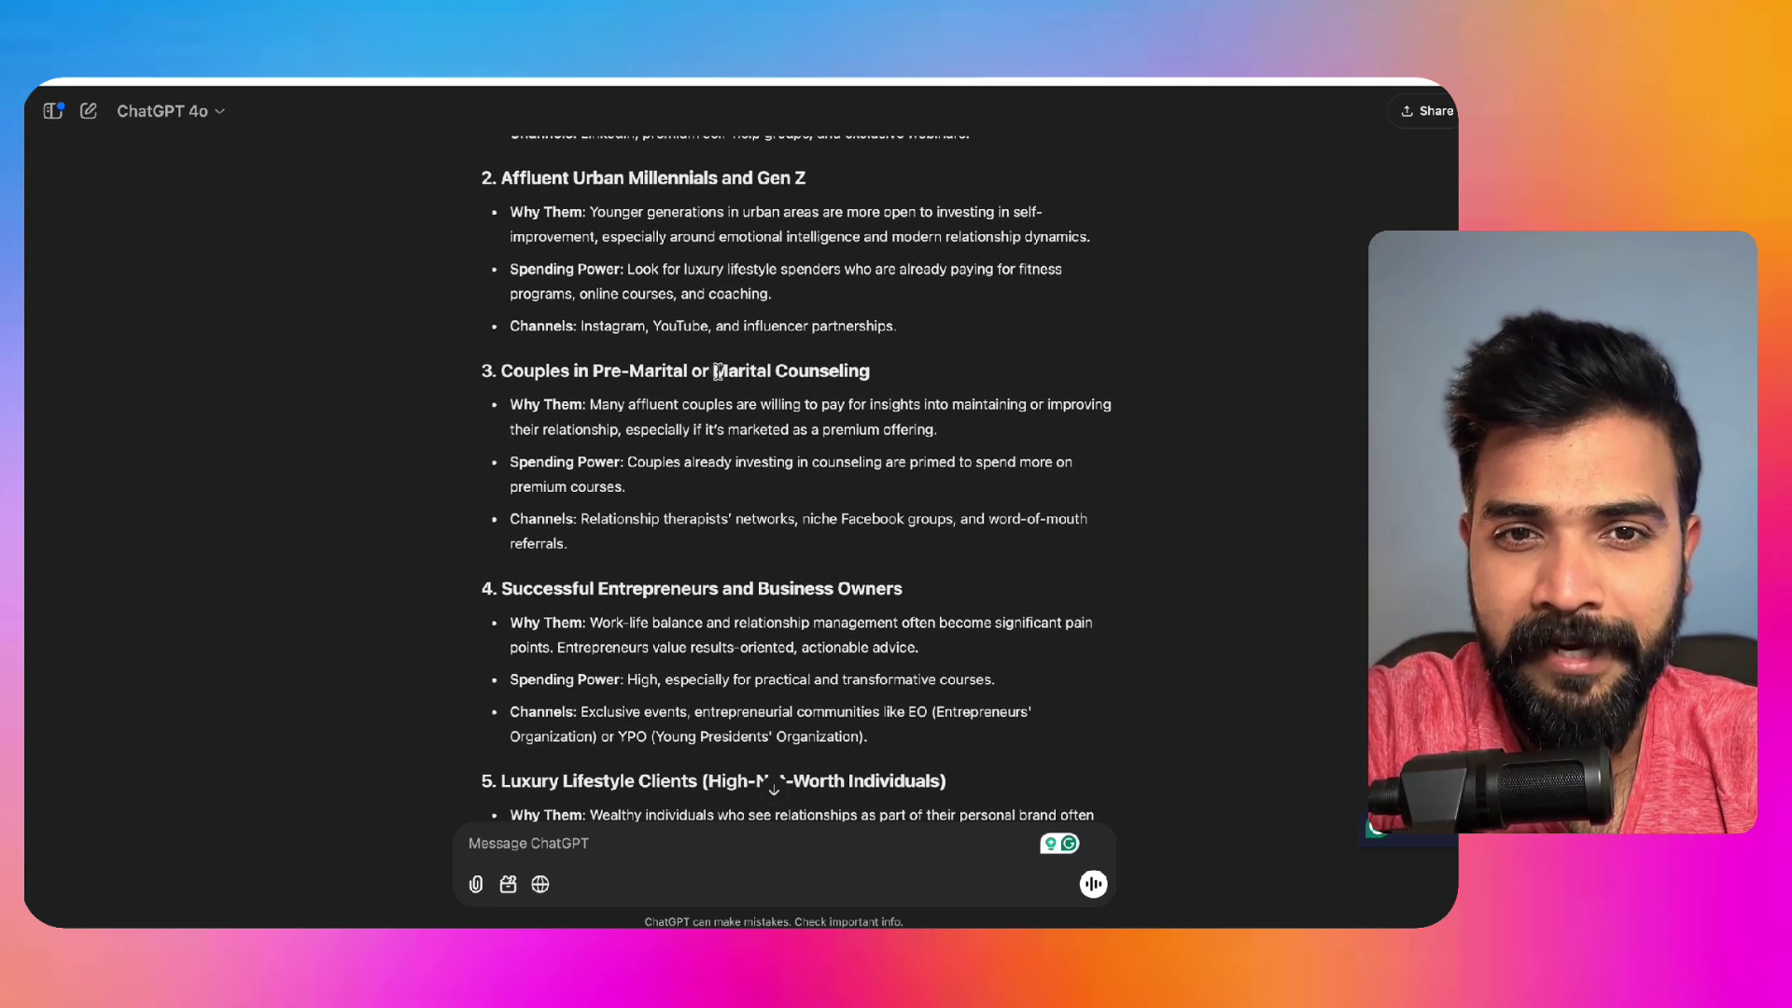
pyautogui.moveTo(718, 372); pyautogui.dragTo(918, 370)
pyautogui.hotkey('ctrl', 'c')
# Step: Send 'Tell me more about this' with the Marital Counseling phrase and 'for Urban professional'
pyautogui.click(582, 864)
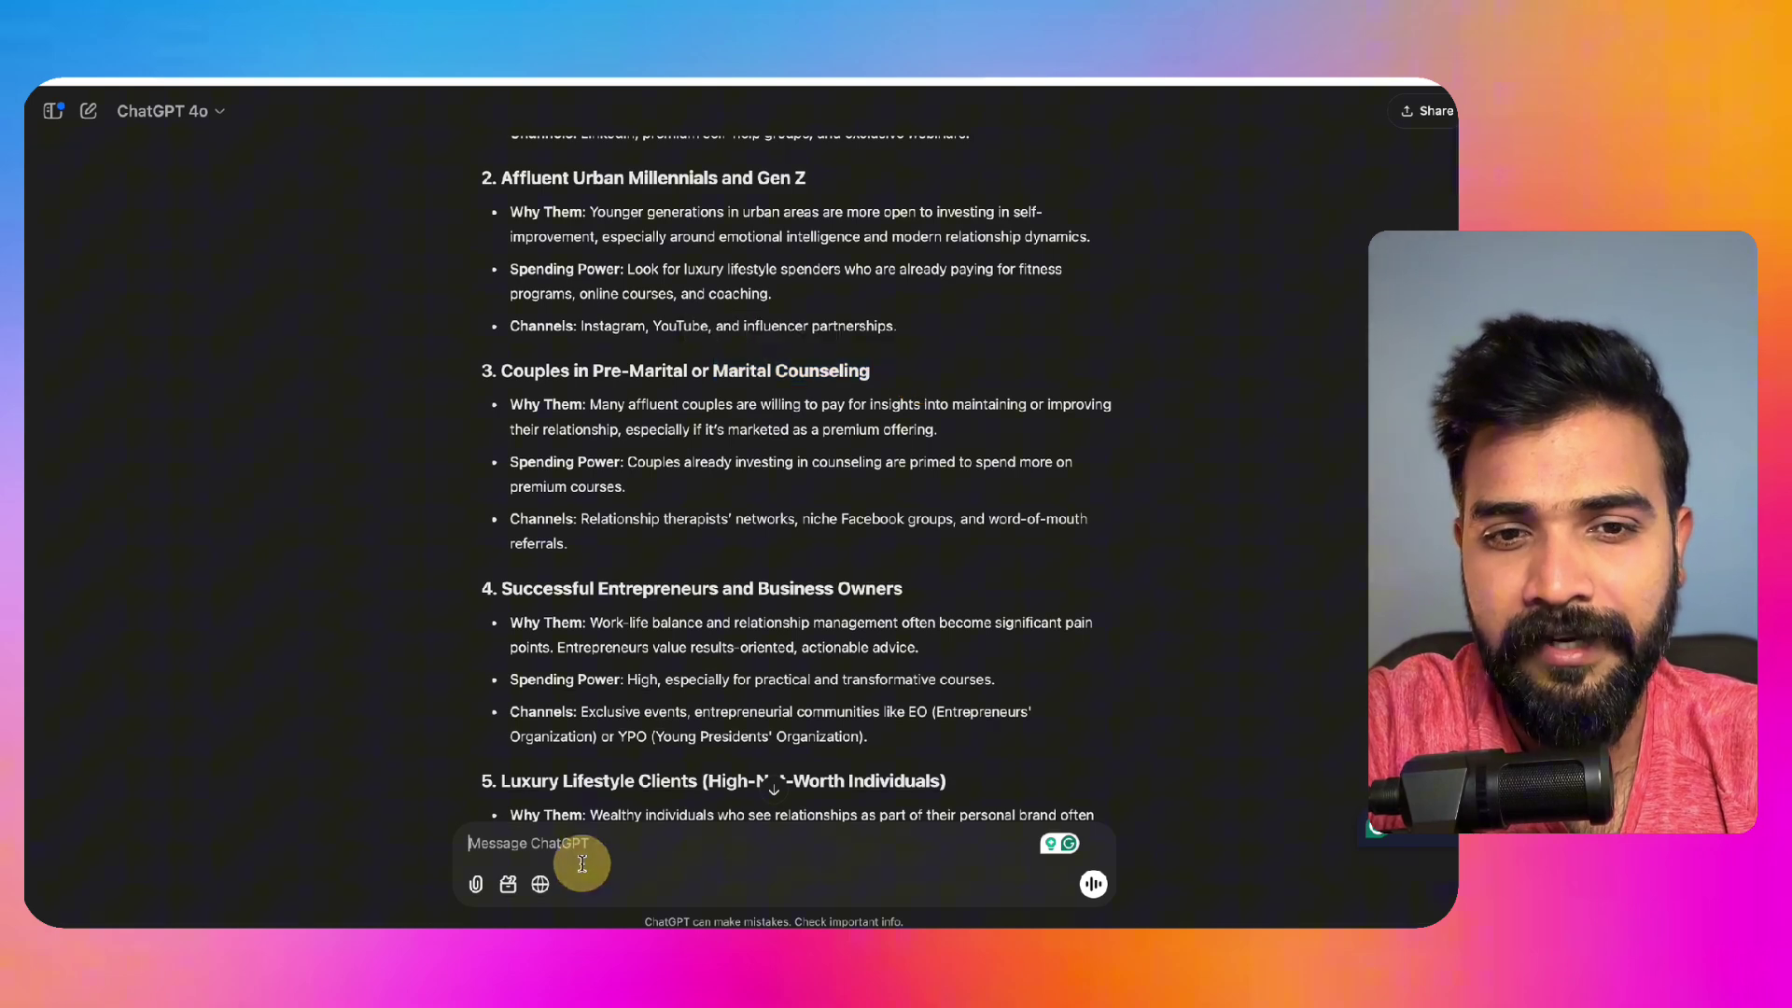
pyautogui.write('Tell me more')
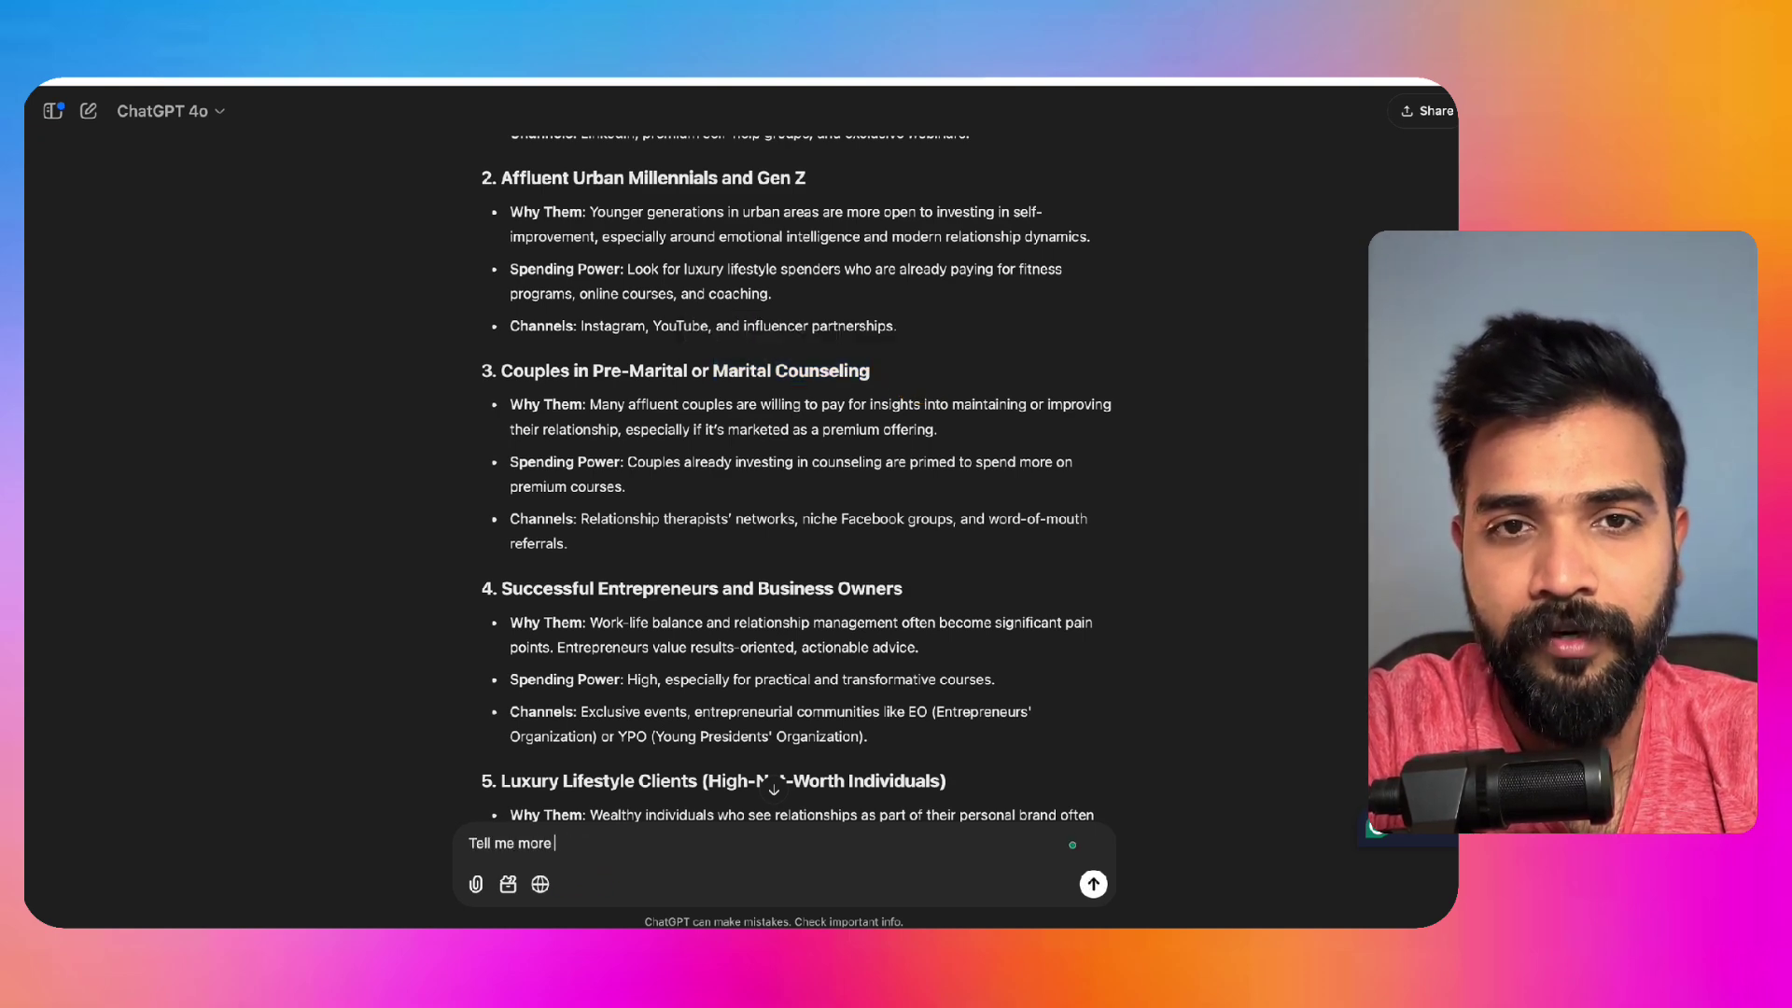
pyautogui.write(' about this')
pyautogui.hotkey('shift', 'Return')
pyautogui.hotkey('shift', 'Return')
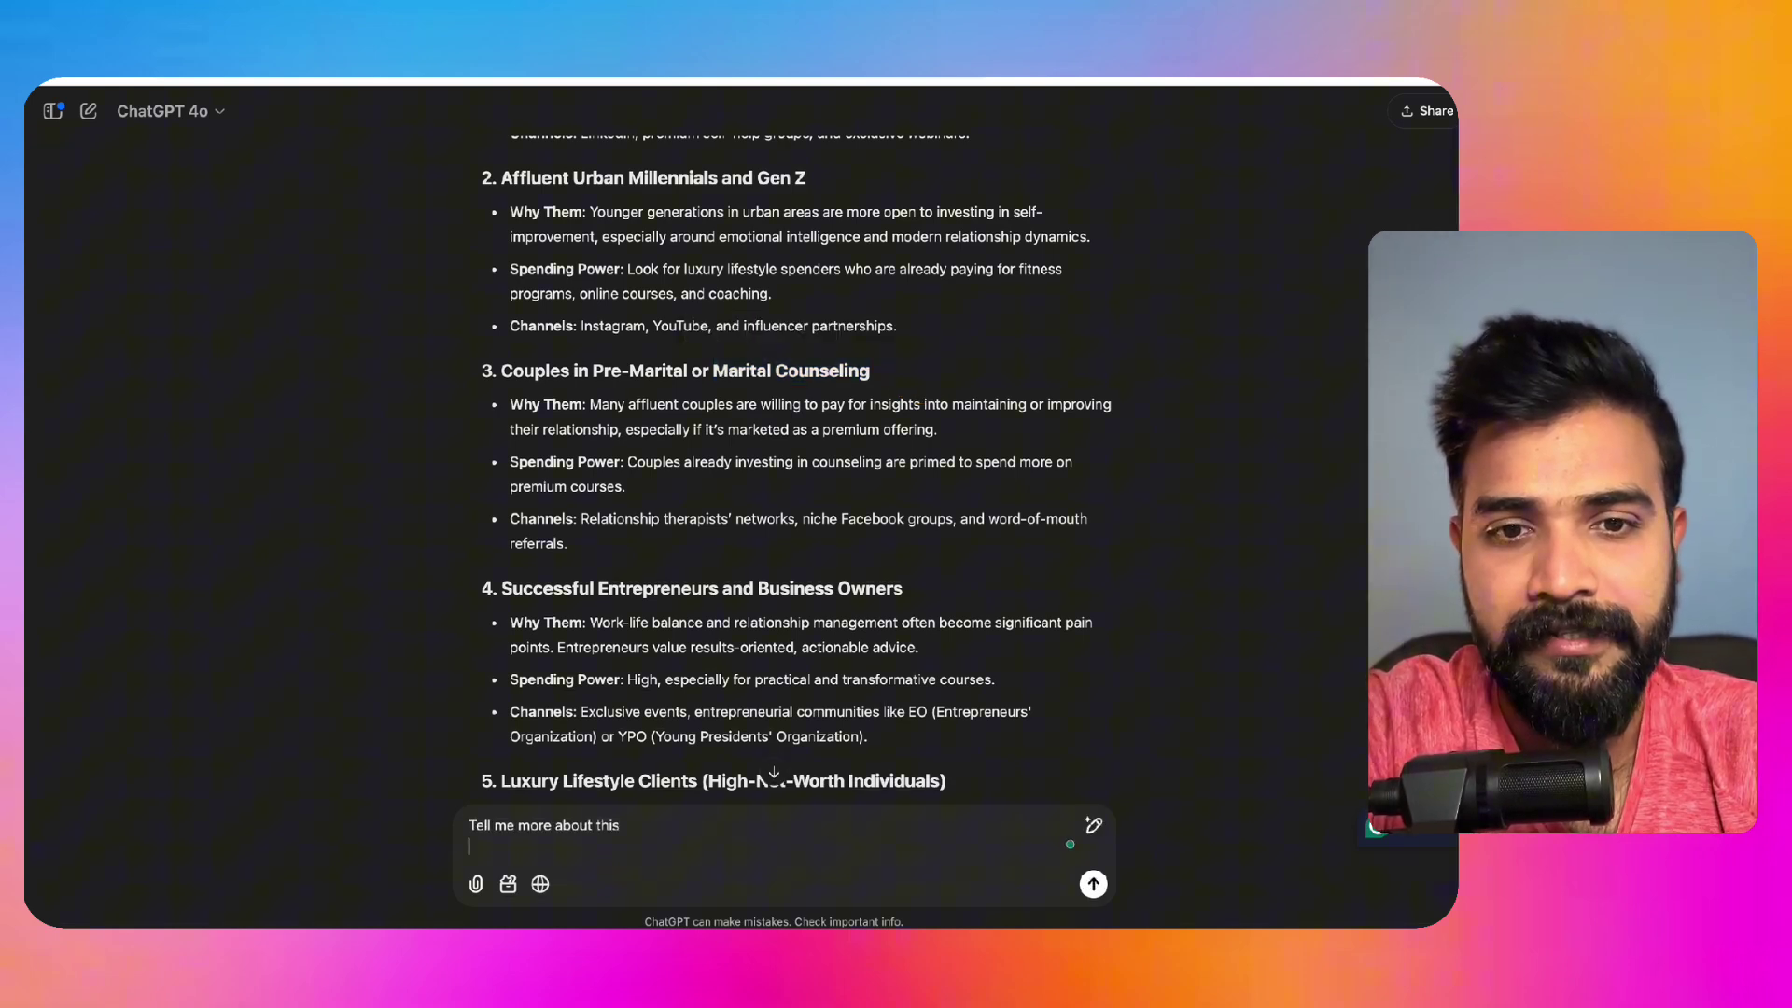
pyautogui.hotkey('ctrl', 'v')
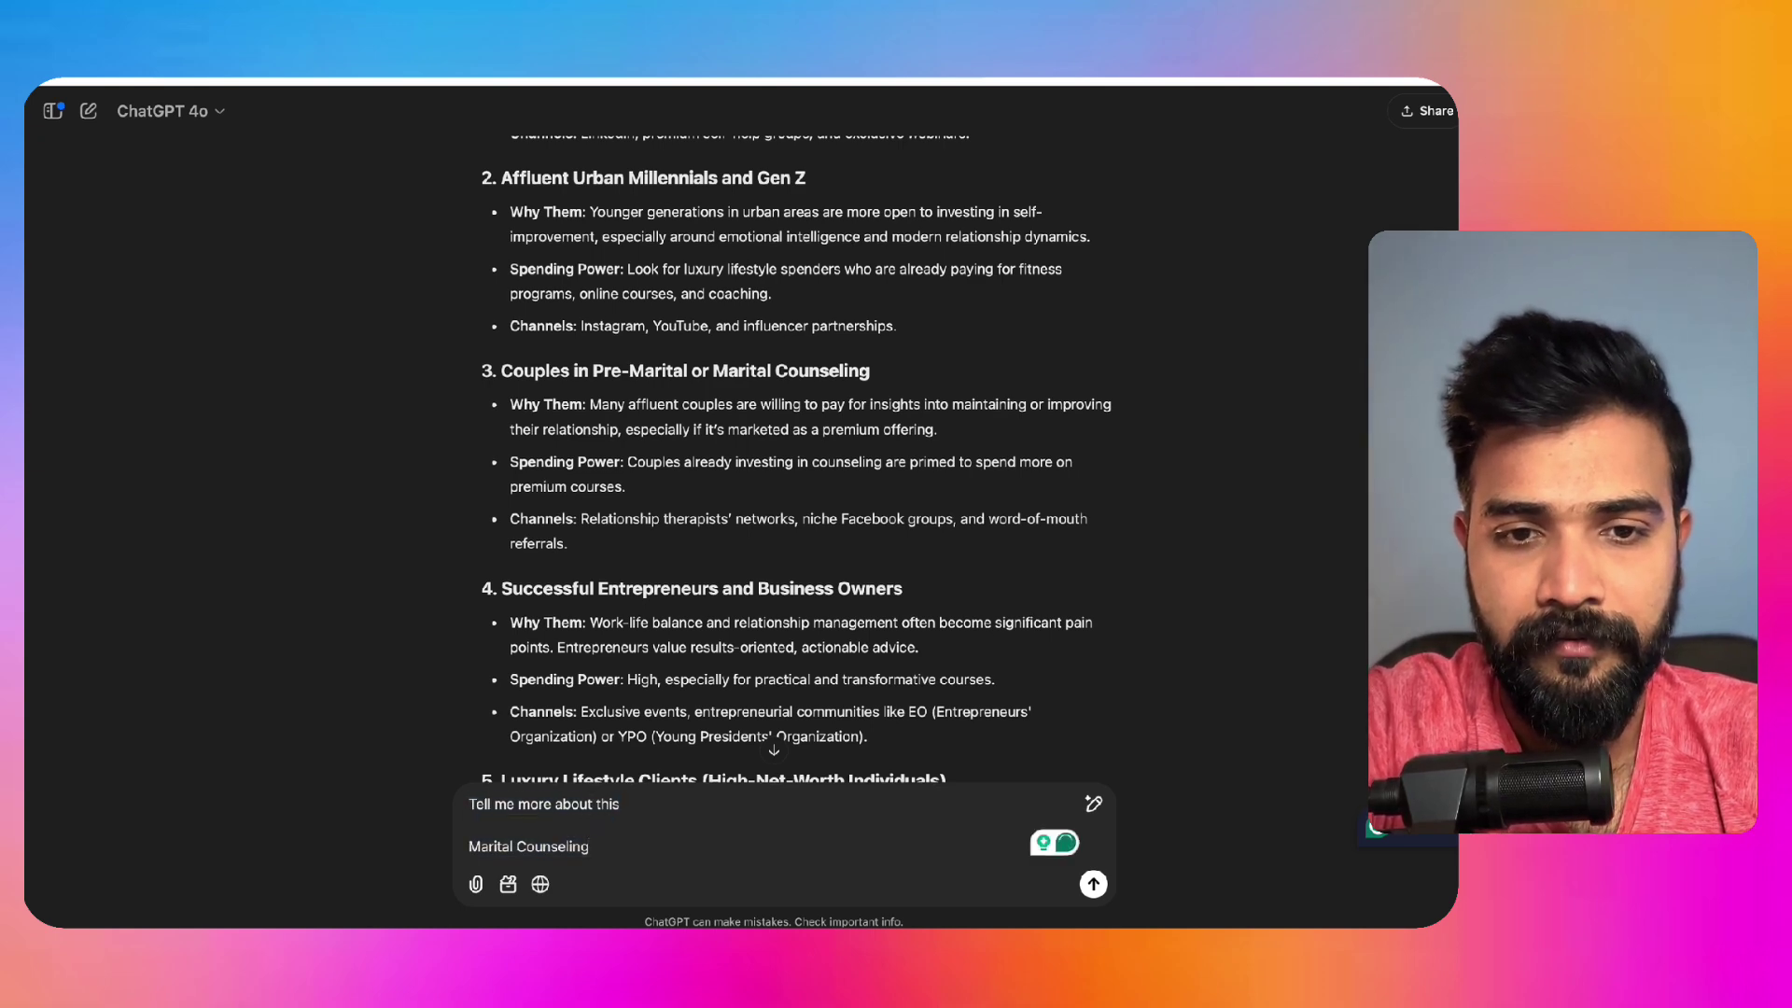
pyautogui.write('for Urba')
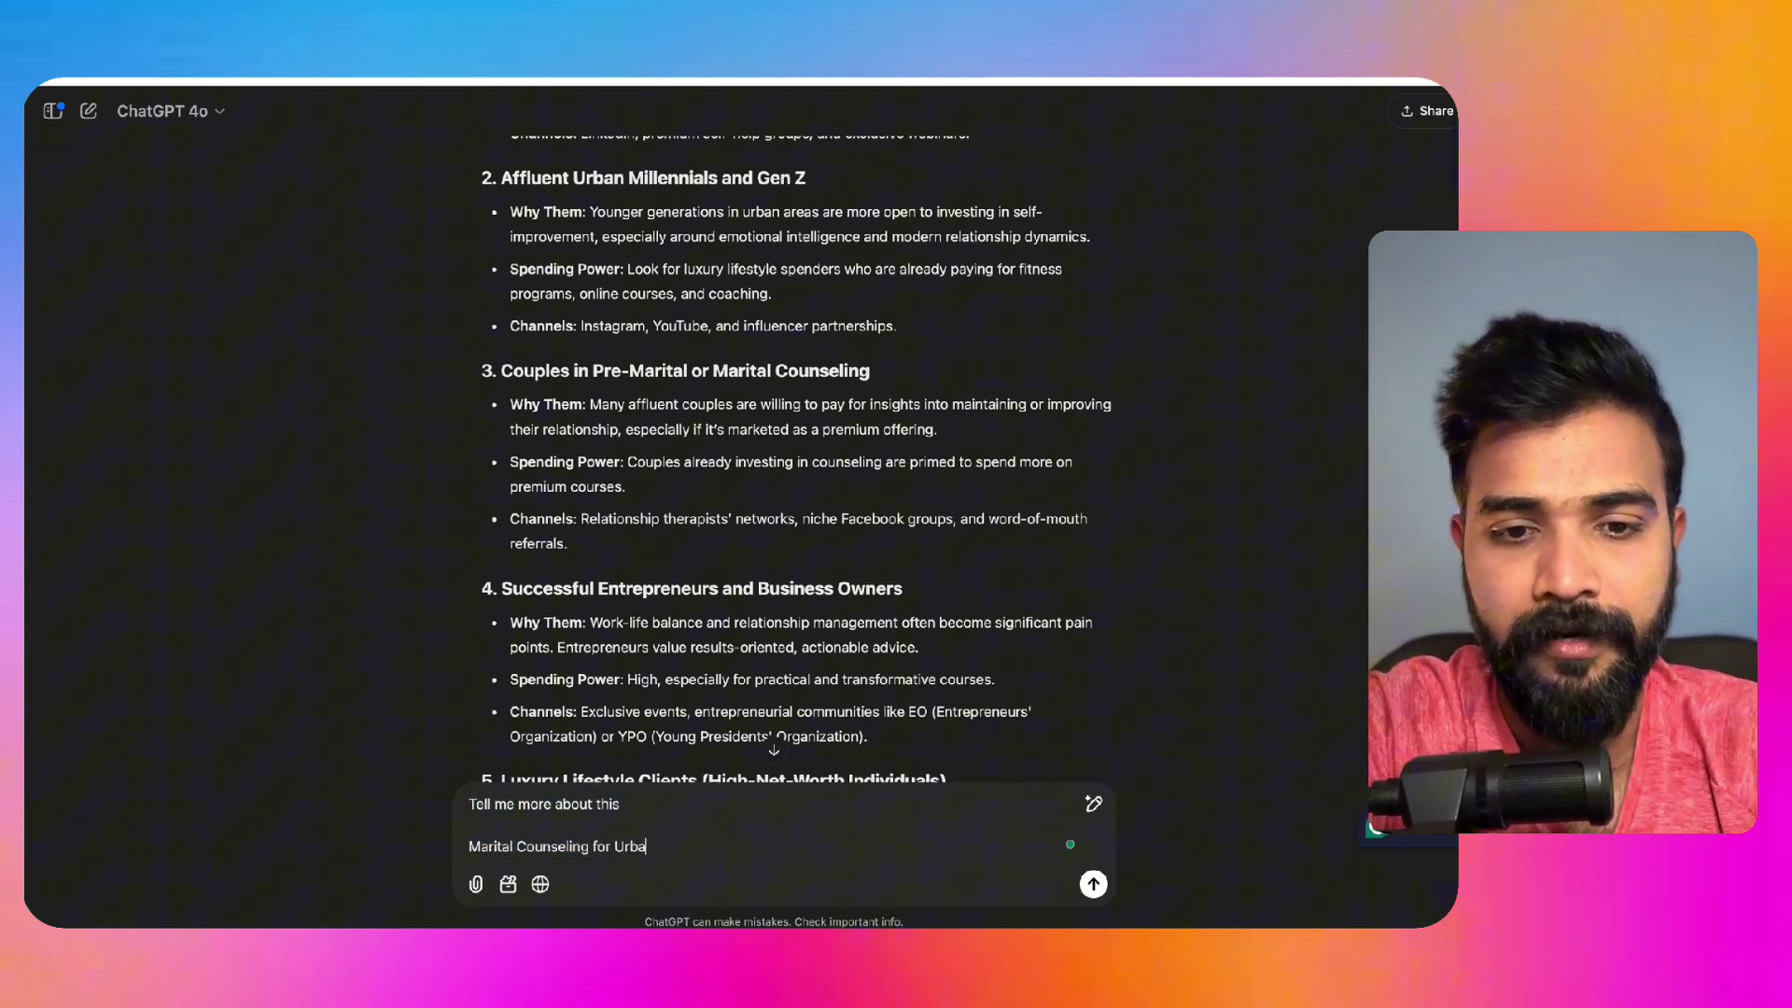
pyautogui.write('n professiona')
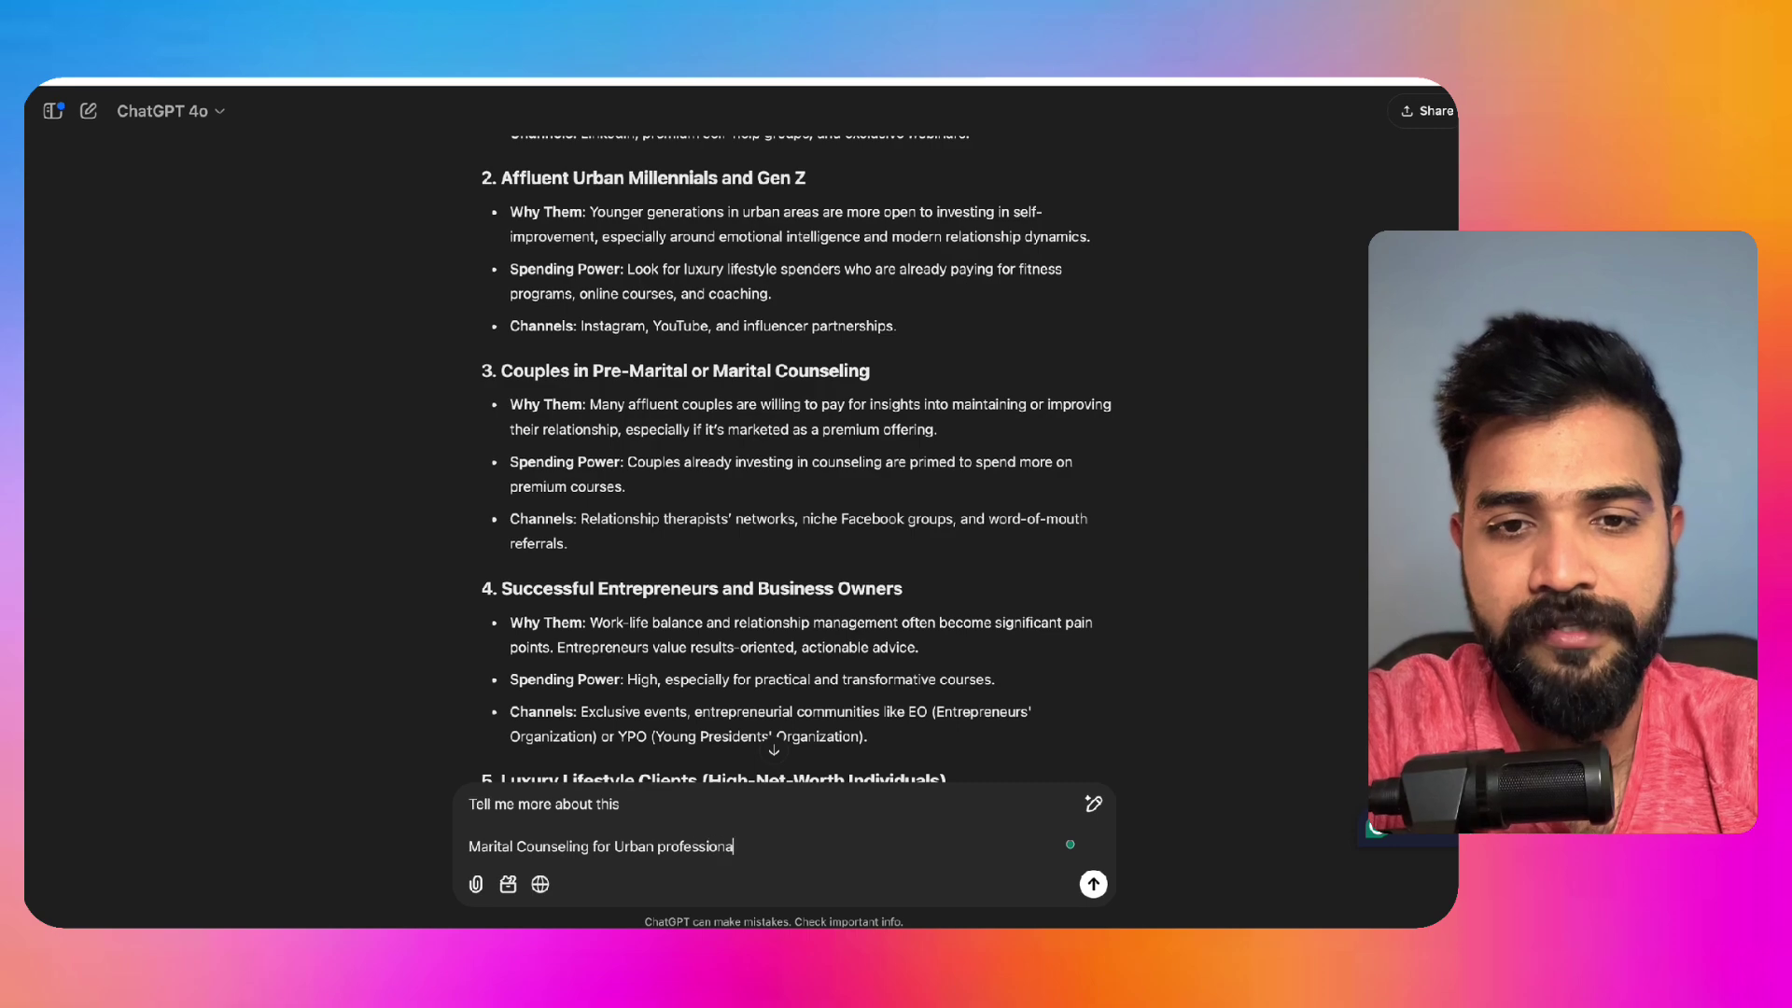
pyautogui.write('l')
pyautogui.press('Return')
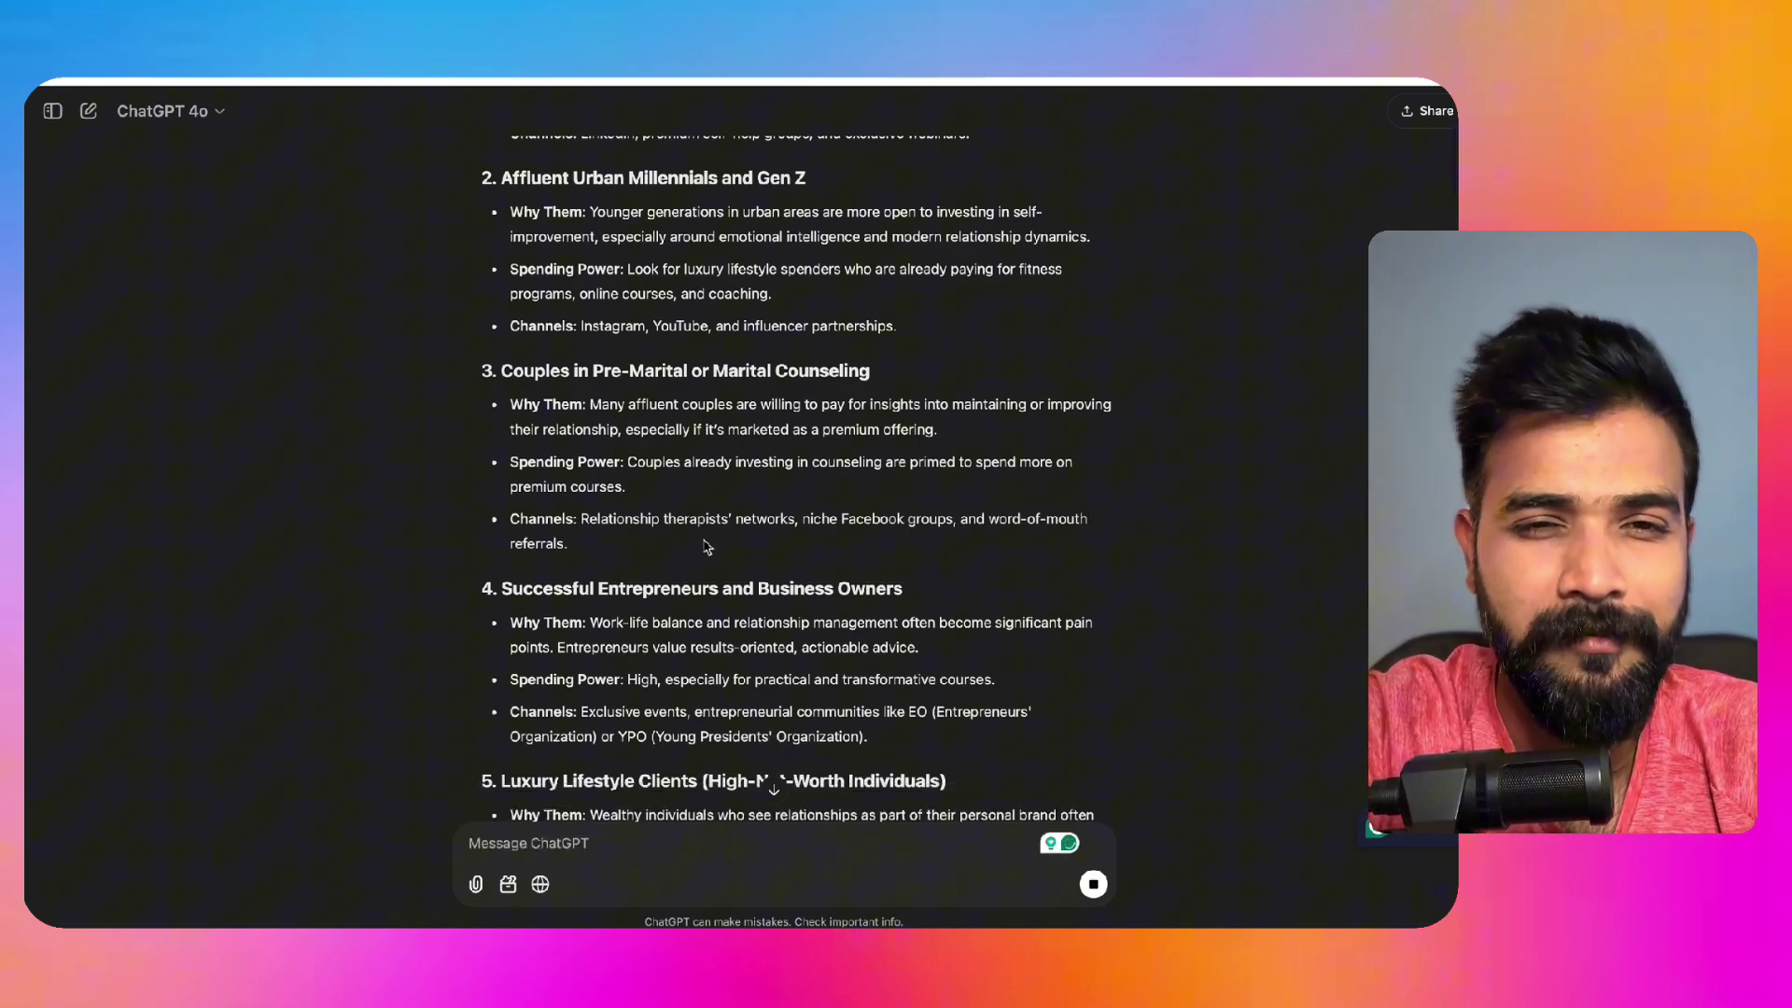
# Step: Read the reply's Why Them and Spending Power points about affluent urban couples
pyautogui.scroll(2, 707, 548)
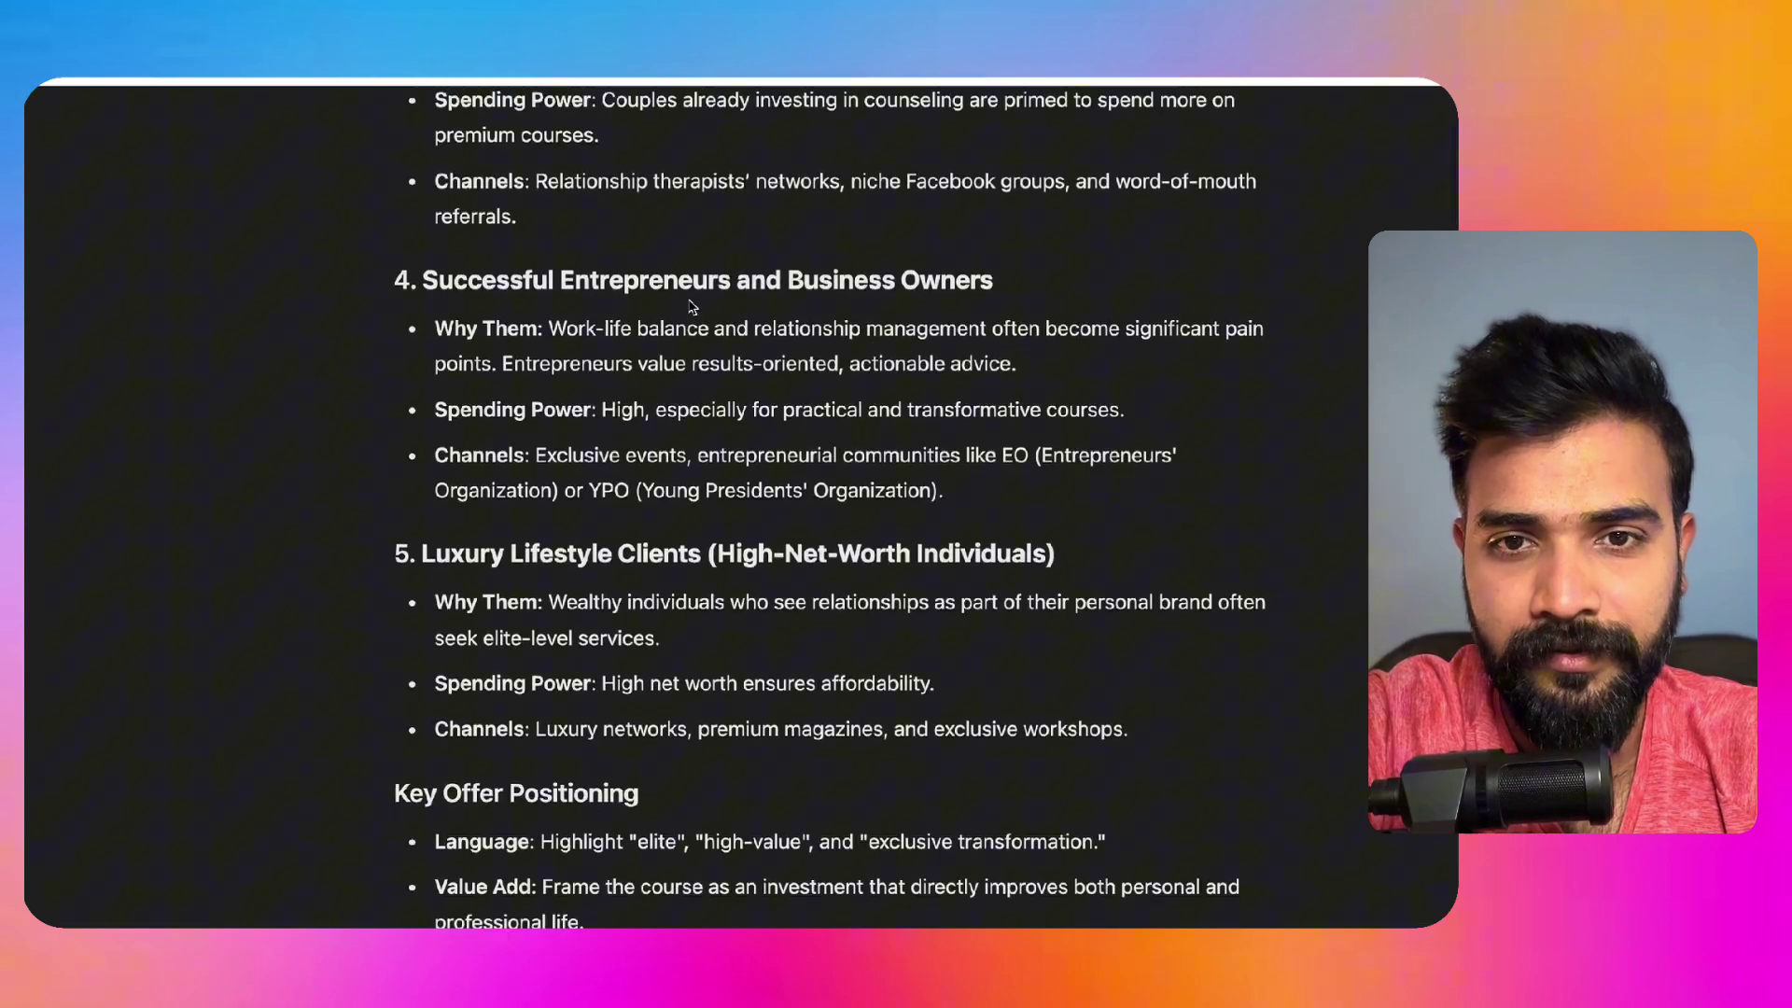
pyautogui.scroll(3, 691, 308)
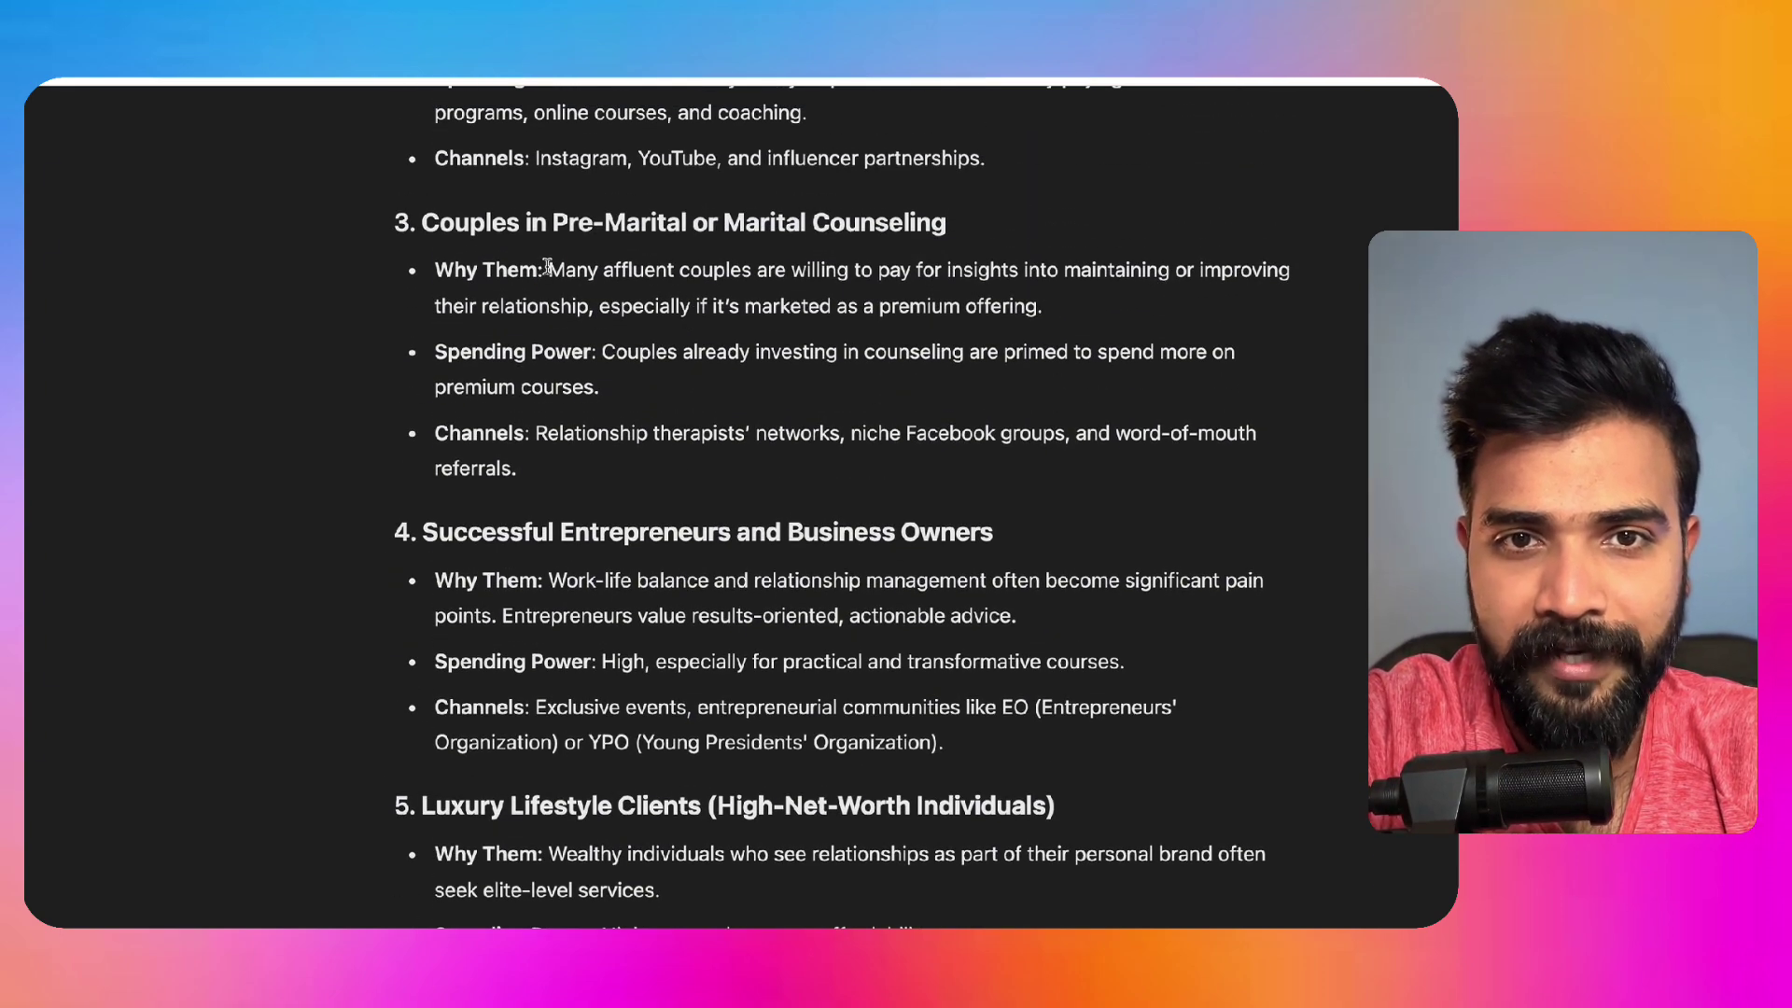
pyautogui.moveTo(547, 269); pyautogui.dragTo(999, 271)
pyautogui.click(1148, 269)
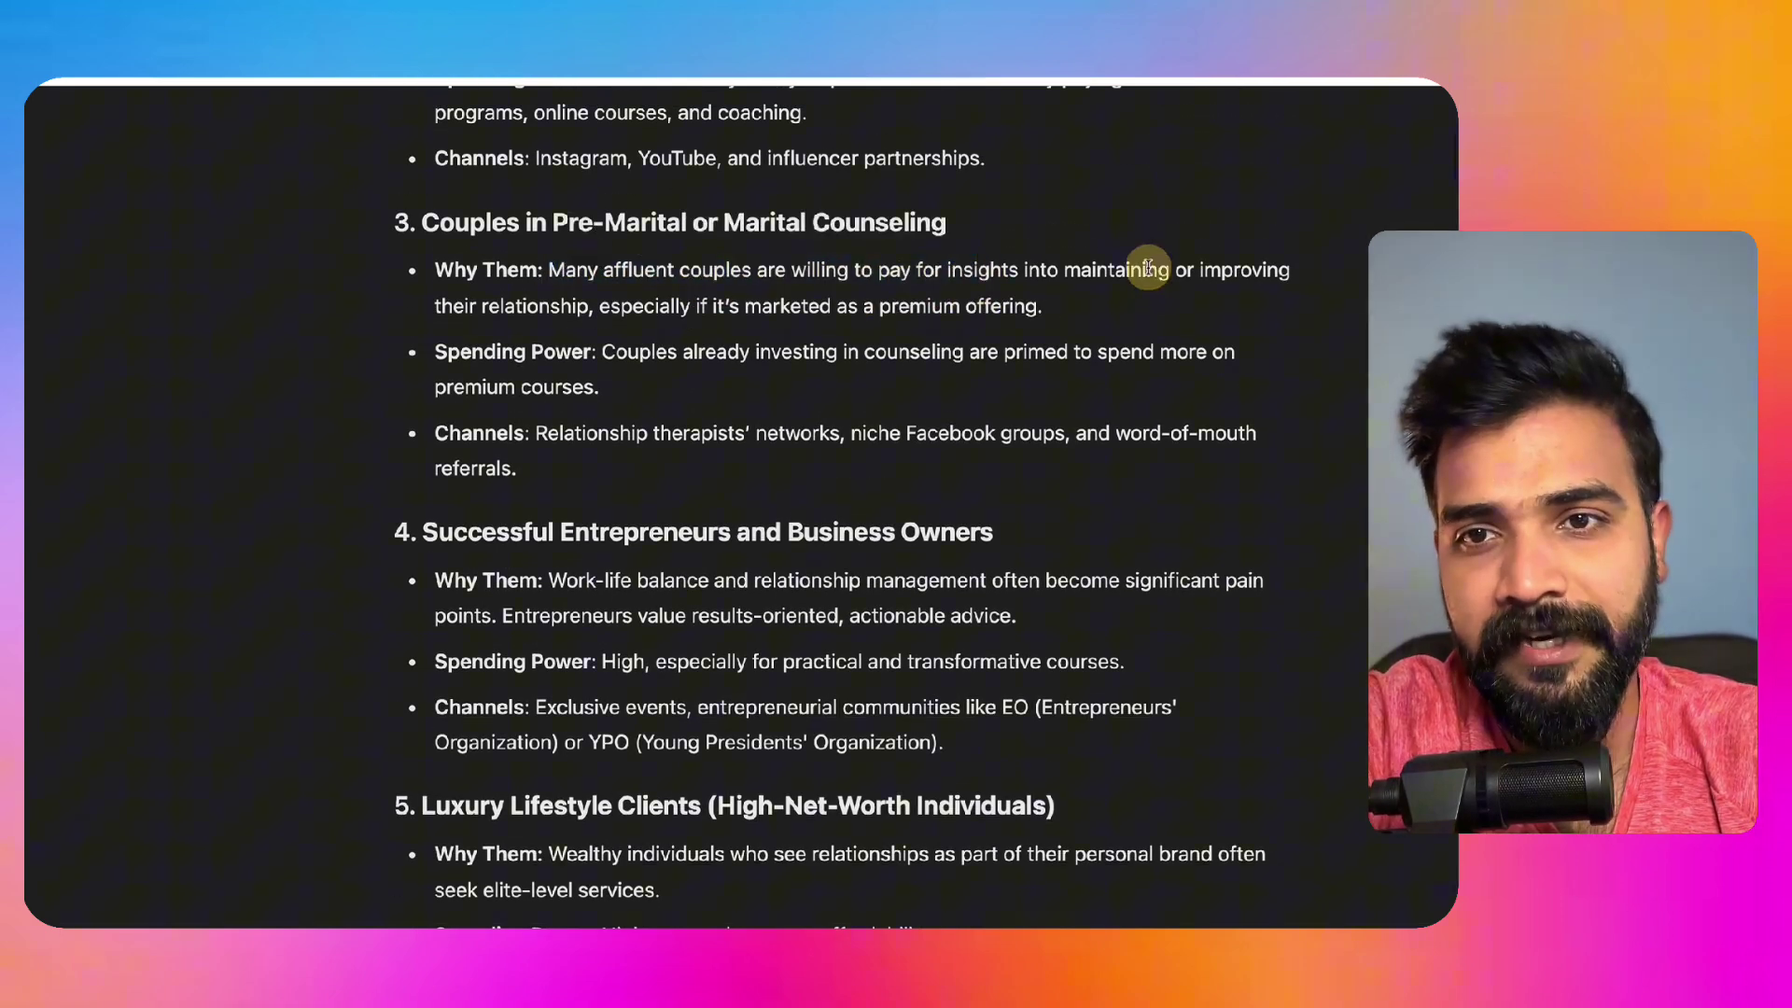
pyautogui.moveTo(1132, 272); pyautogui.dragTo(1139, 296)
pyautogui.click(728, 303)
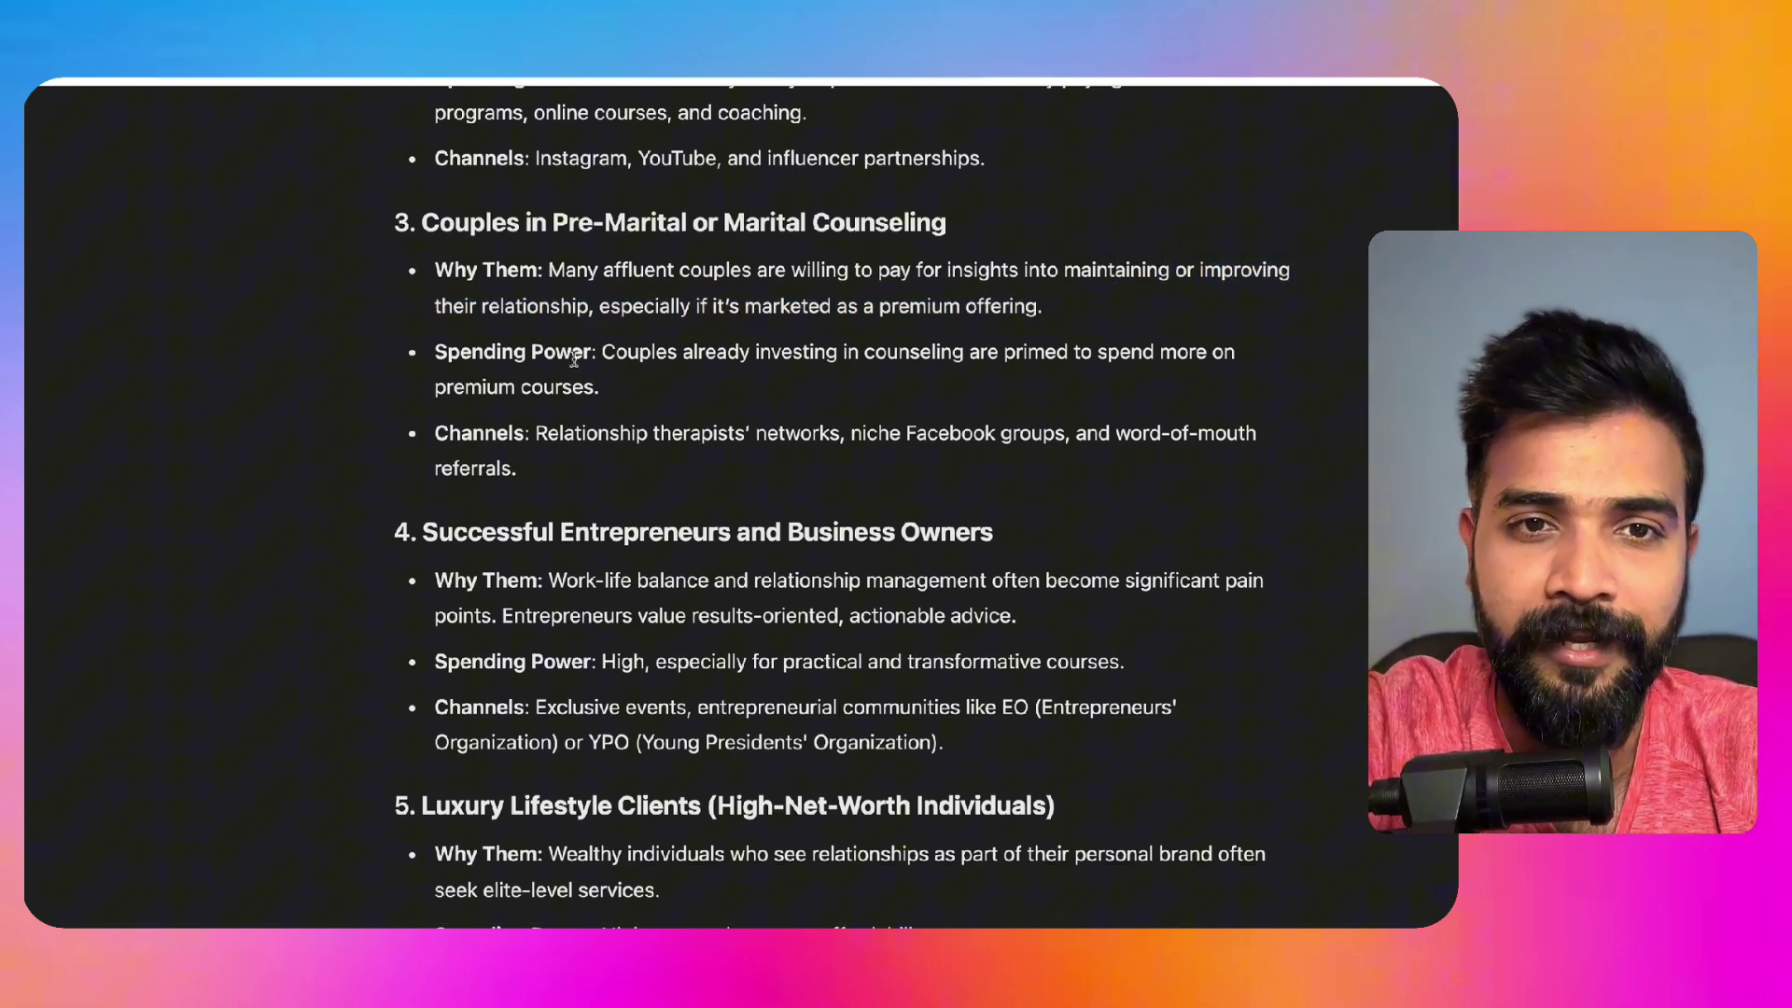
pyautogui.moveTo(631, 351); pyautogui.dragTo(837, 388)
pyautogui.click(837, 388)
# Step: Read the Channels section and reasons list down to the ₹50,000/₹75,000 pricing suggestions
pyautogui.scroll(-2, 840, 397)
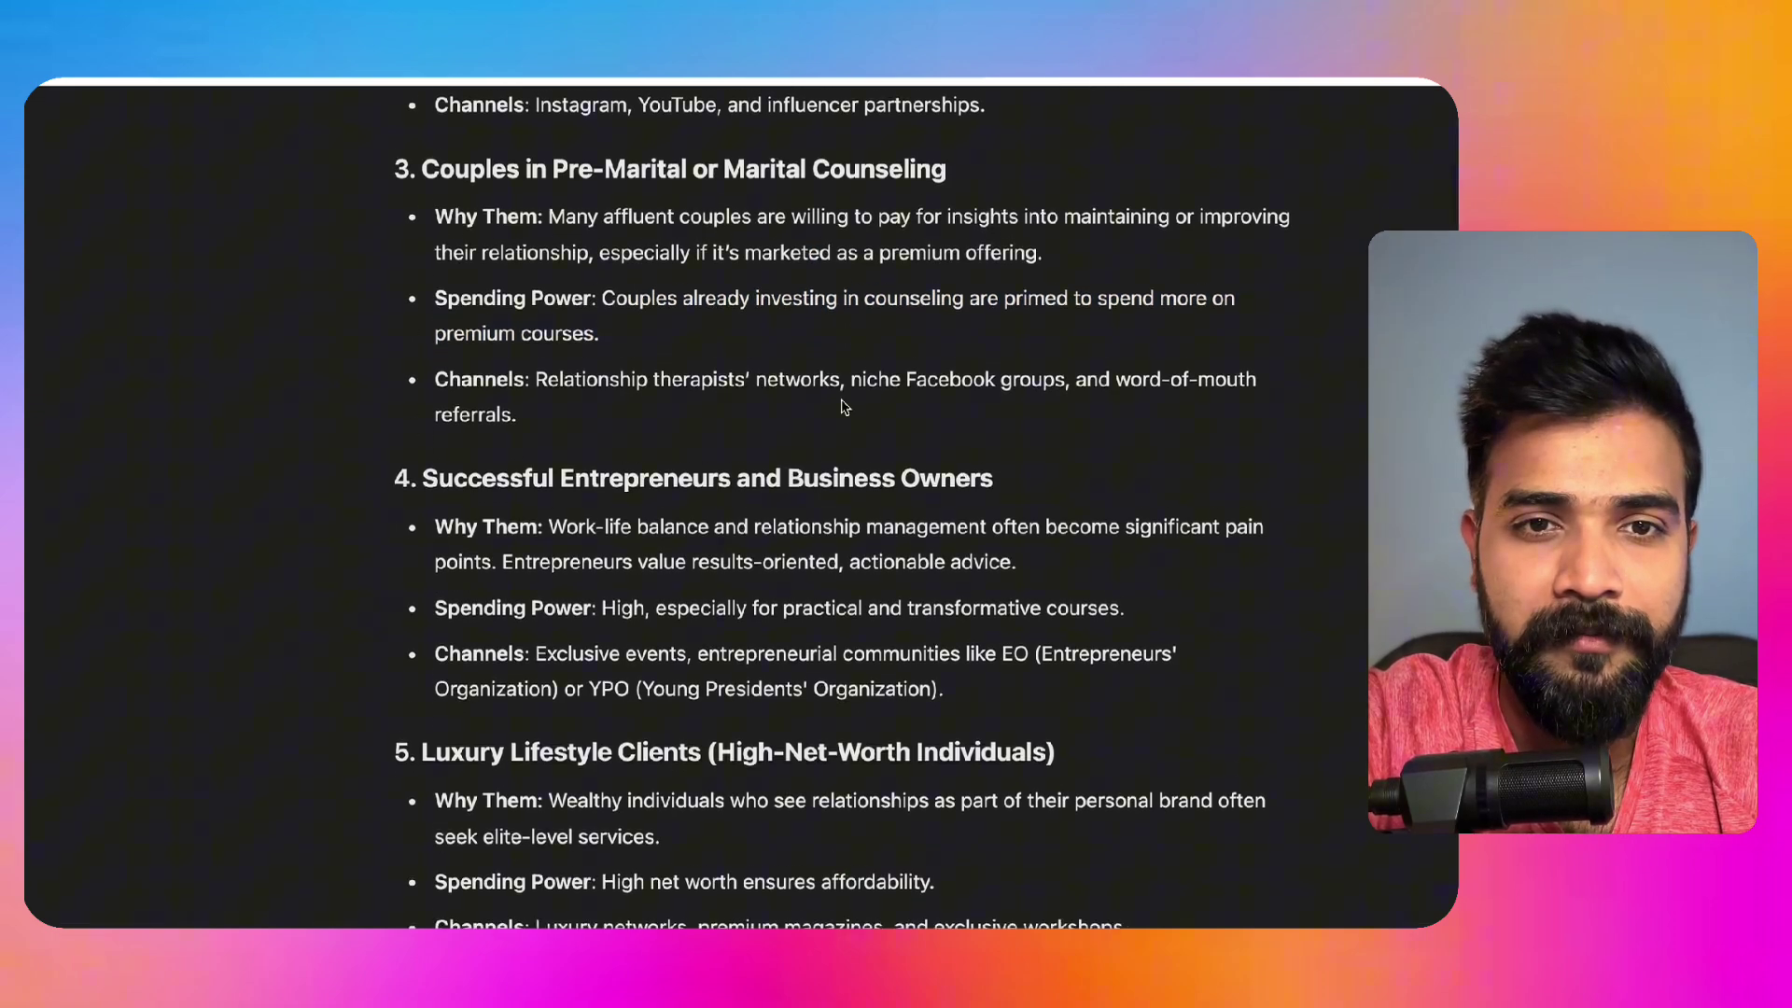
pyautogui.moveTo(529, 354); pyautogui.dragTo(888, 416)
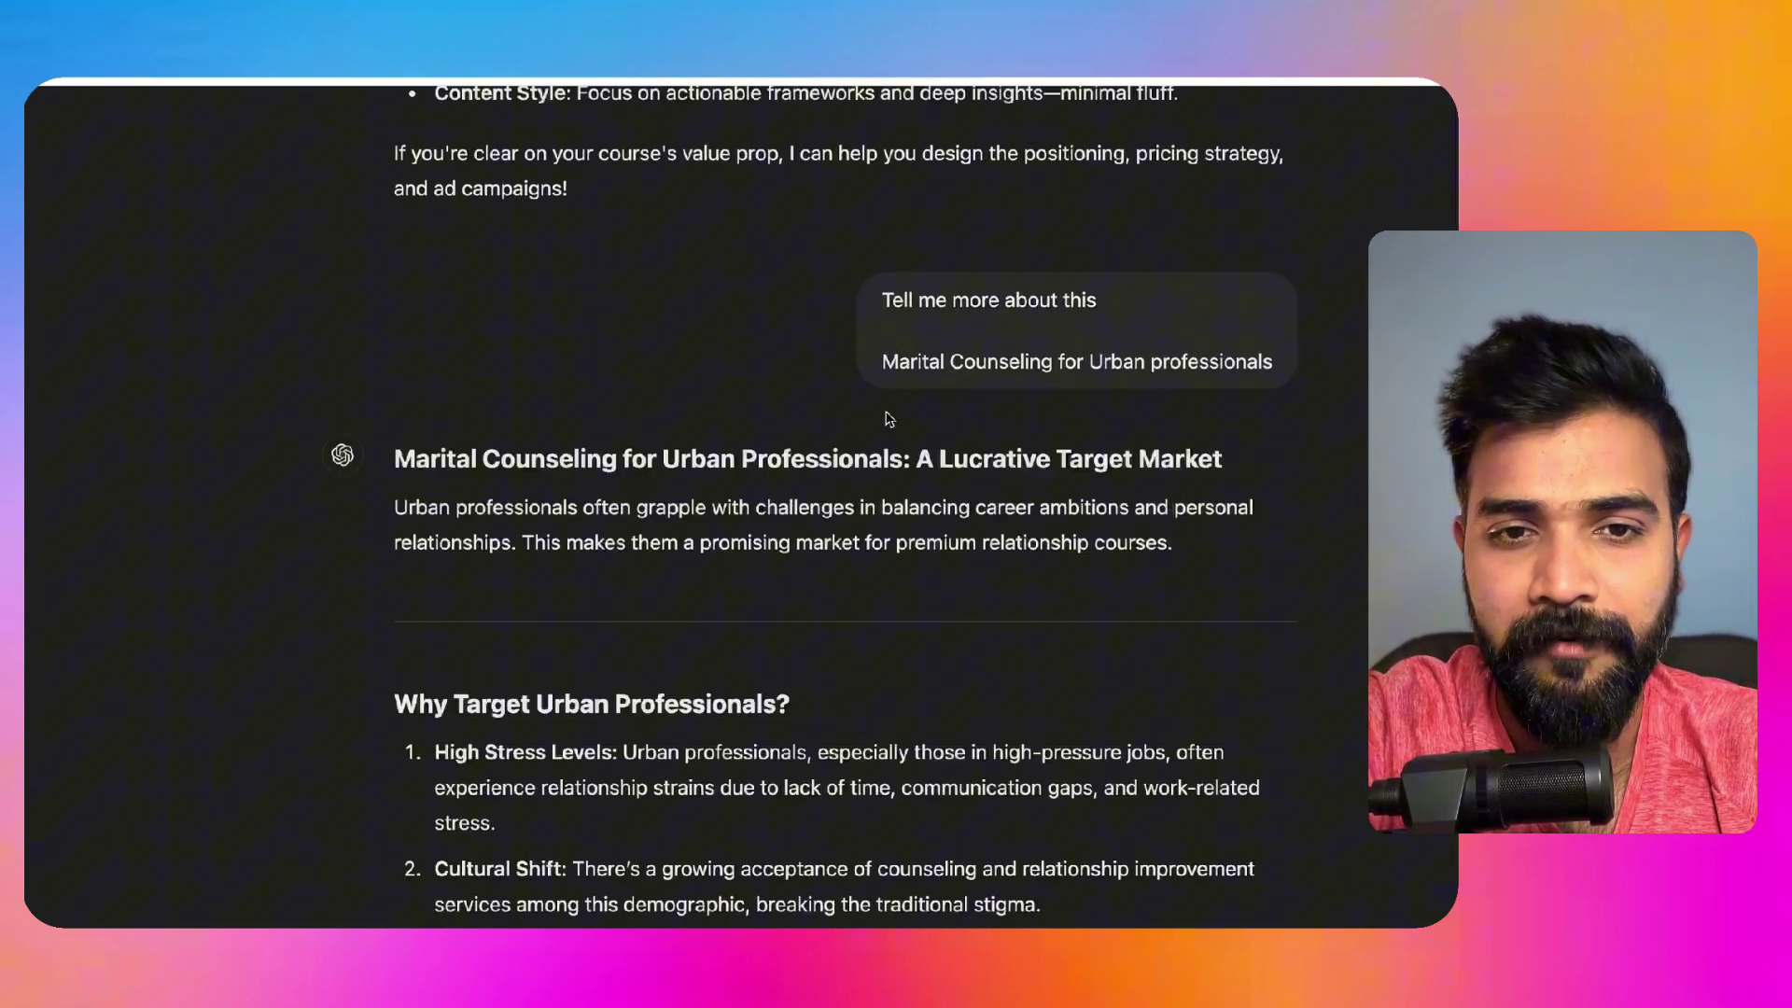
pyautogui.scroll(-7, 887, 416)
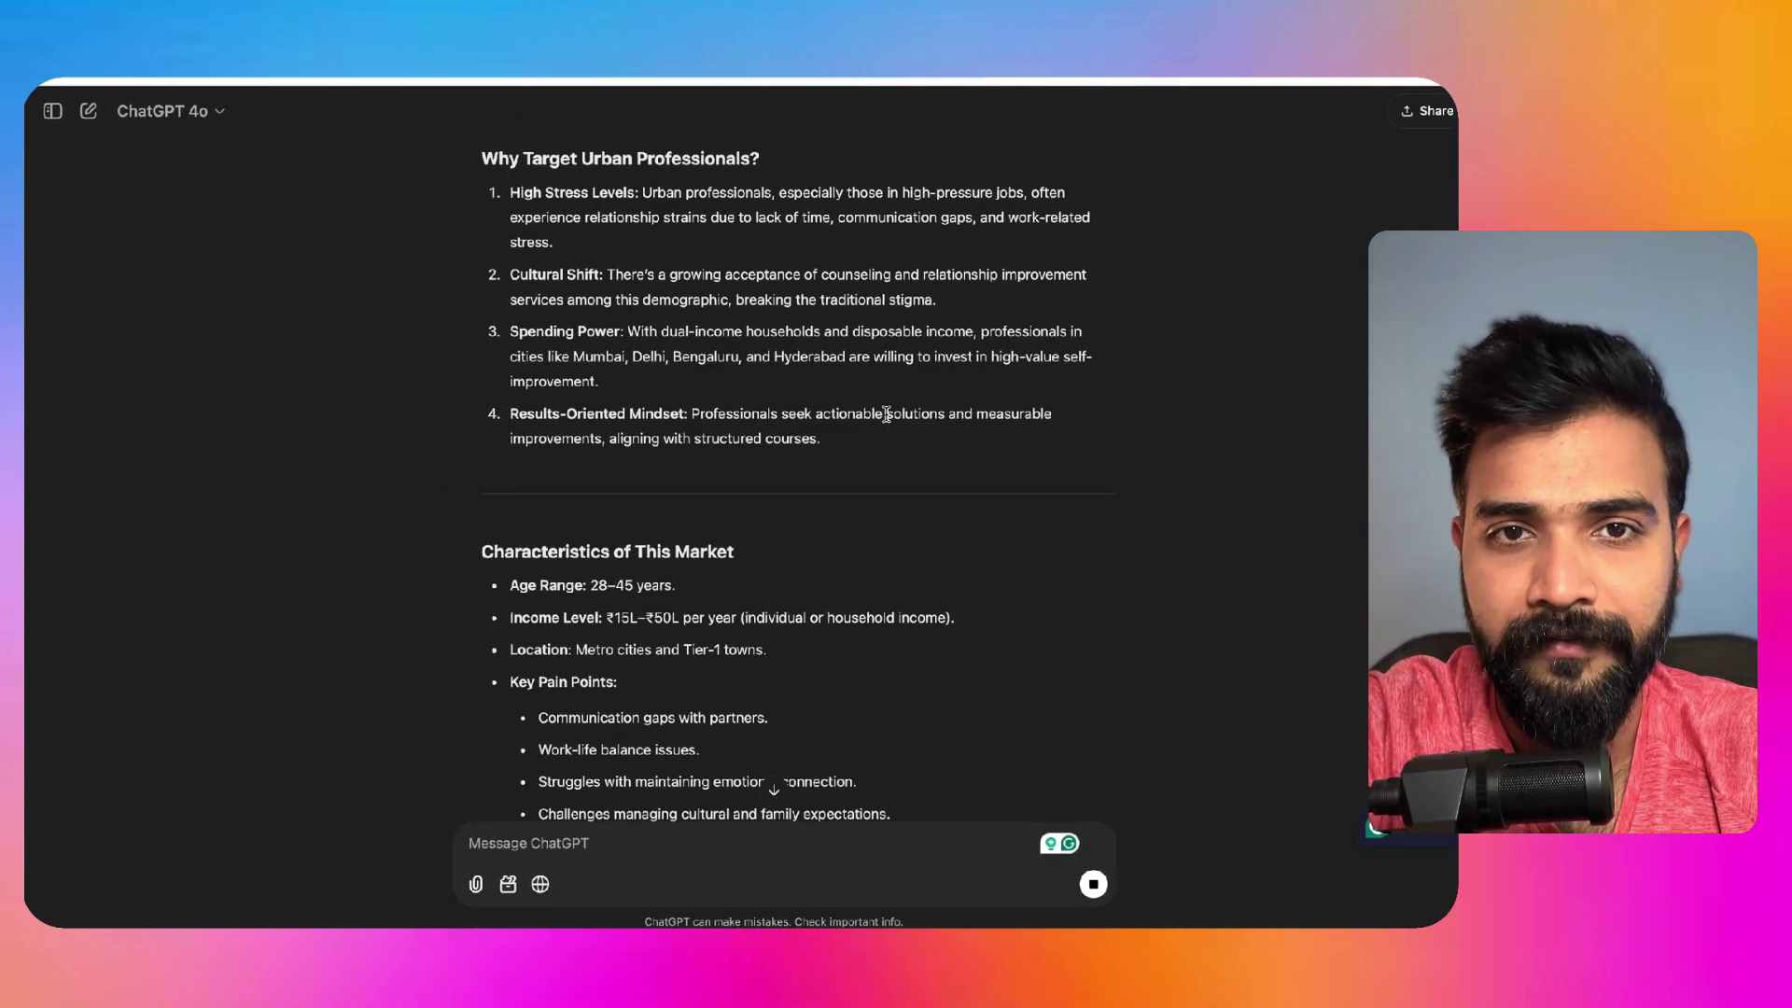
pyautogui.scroll(1, 700, 201)
pyautogui.moveTo(516, 250); pyautogui.dragTo(887, 472)
pyautogui.click(887, 492)
pyautogui.scroll(-8, 892, 502)
pyautogui.scroll(-15, 891, 502)
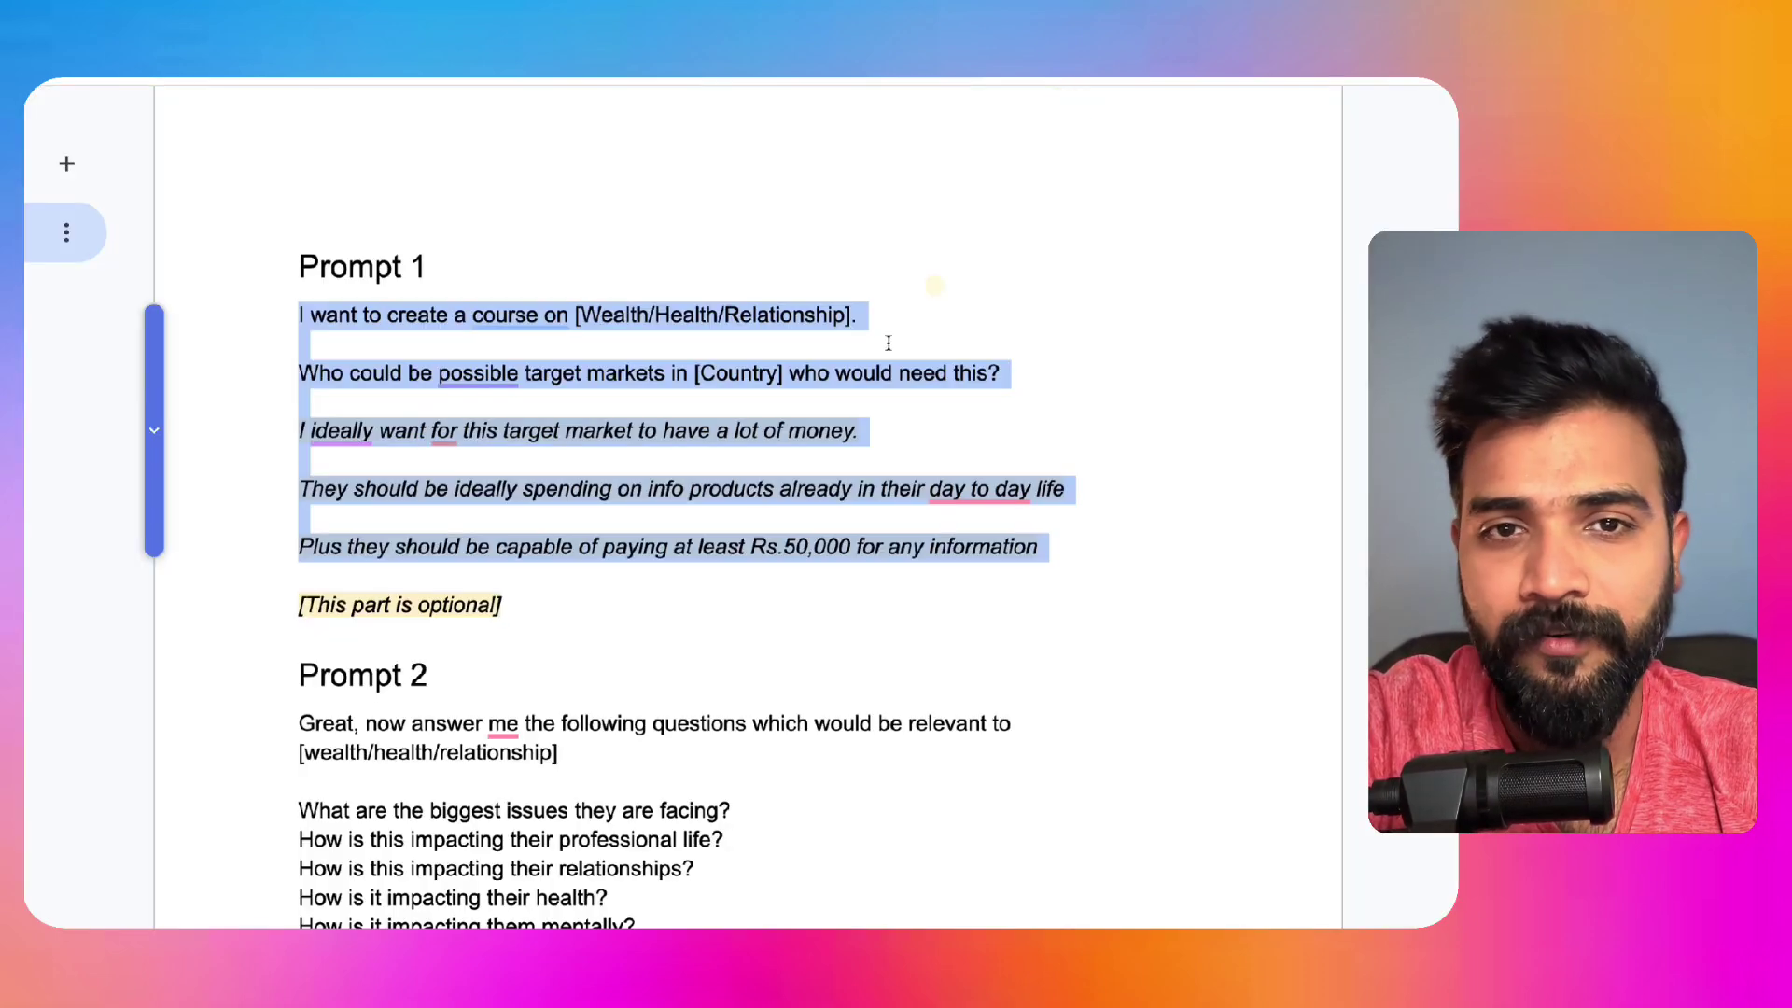
# Step: Recheck Prompt 1's Rs.50,000 spending threshold in the prompts document
pyautogui.click(719, 546)
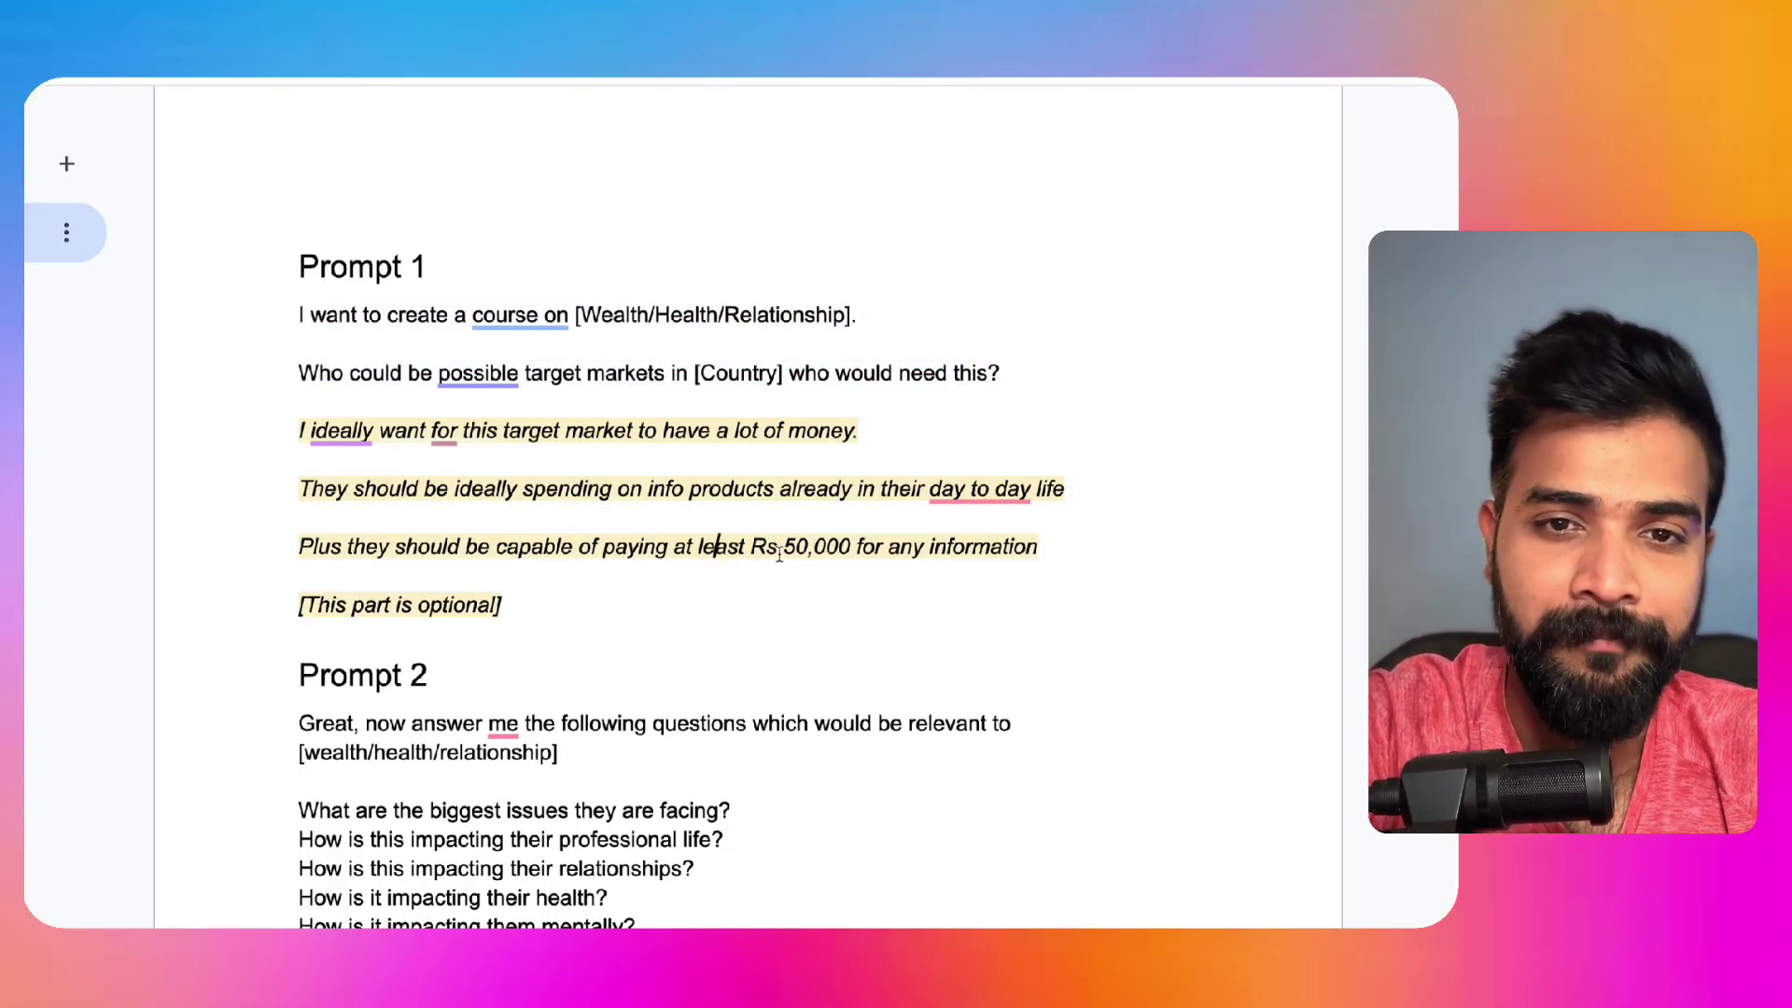
pyautogui.moveTo(754, 546); pyautogui.dragTo(846, 549)
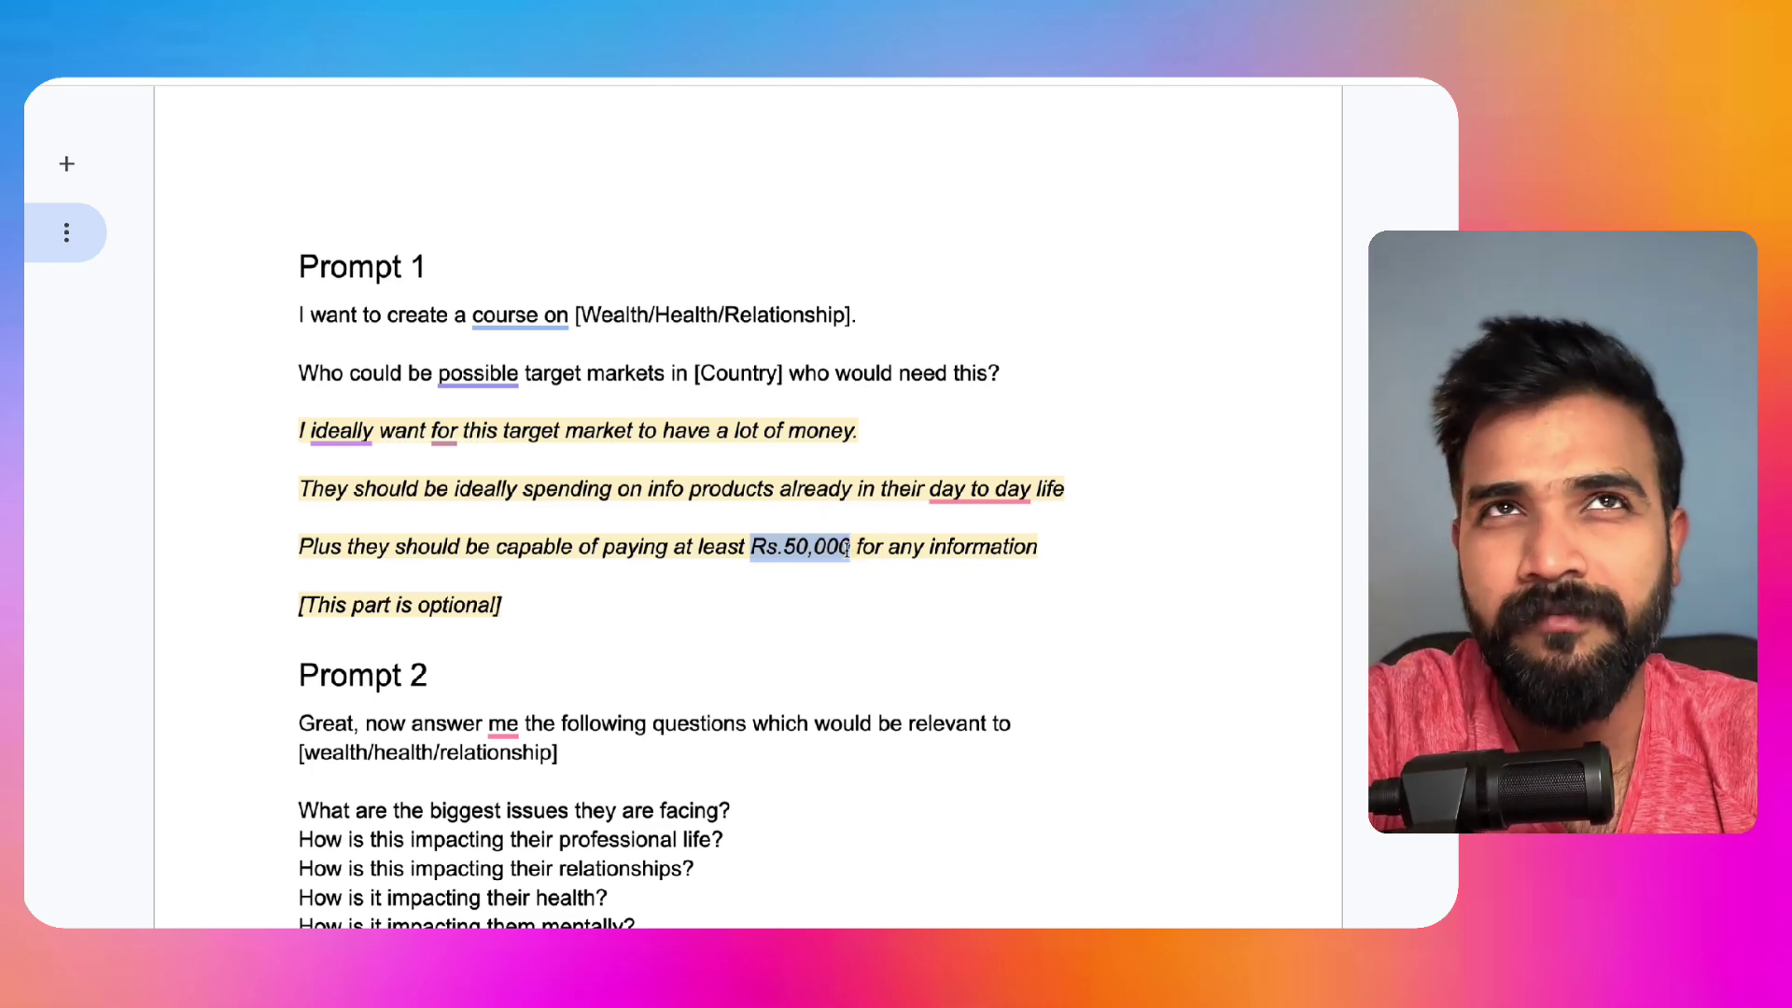
pyautogui.click(700, 629)
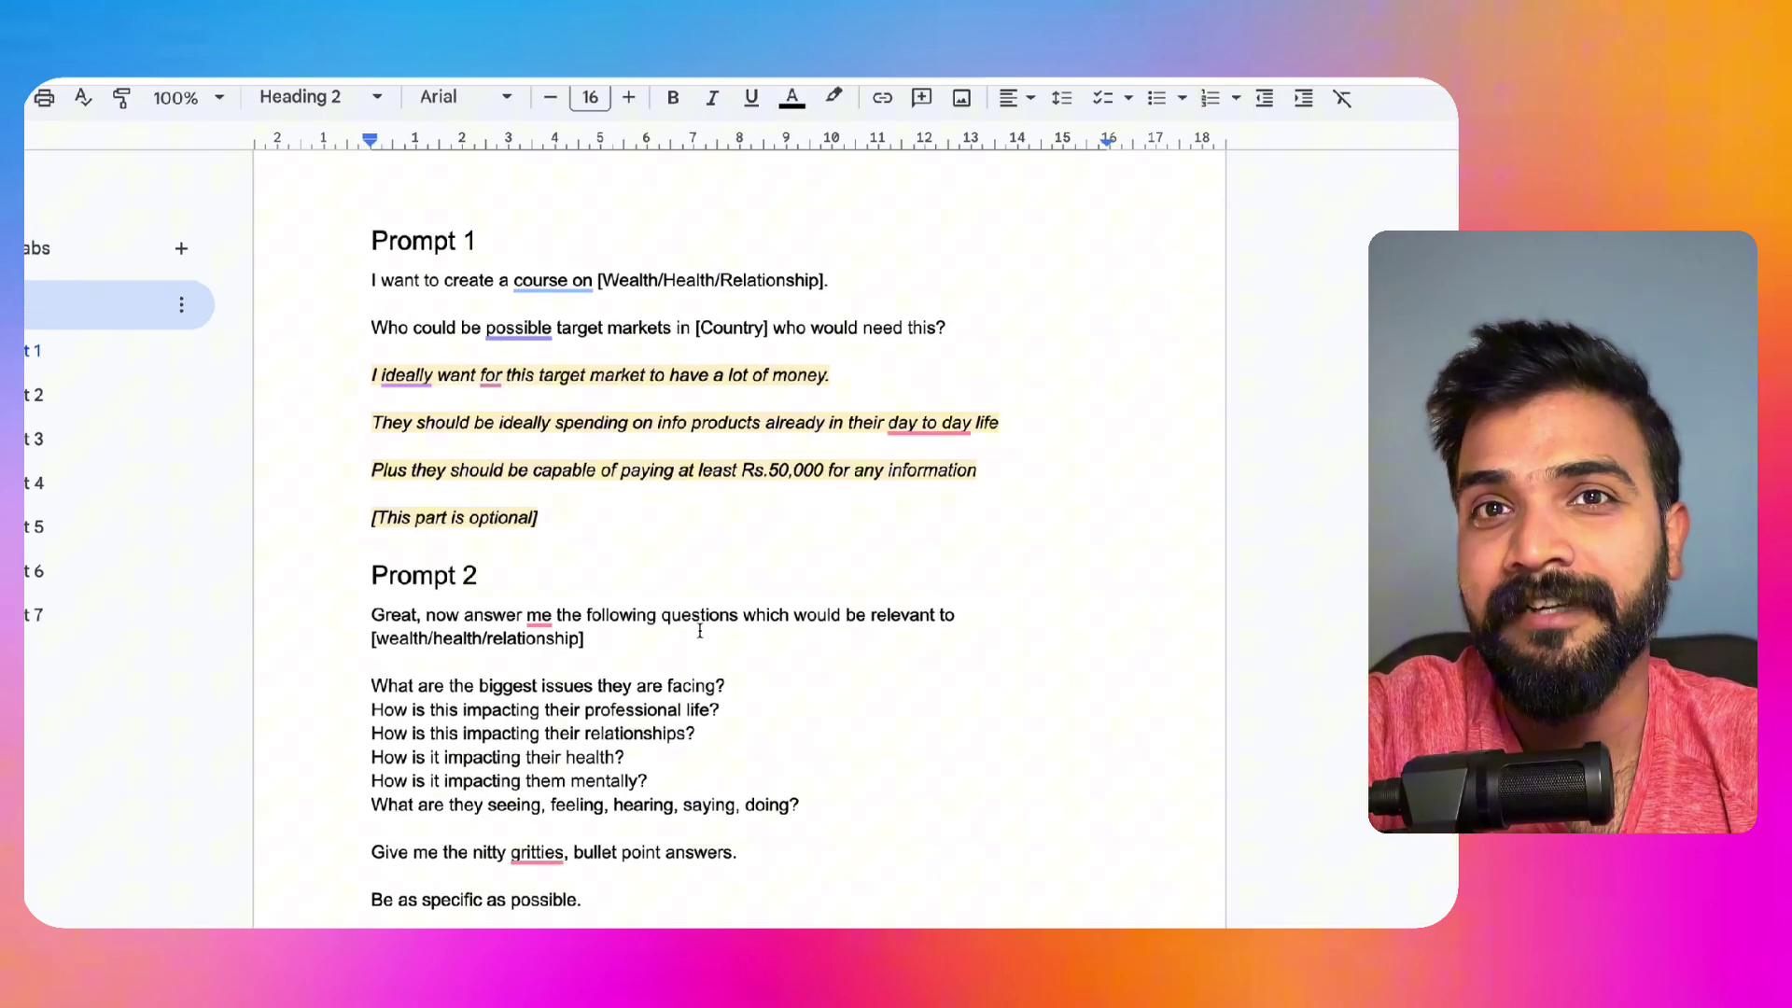
pyautogui.scroll(-2, 700, 631)
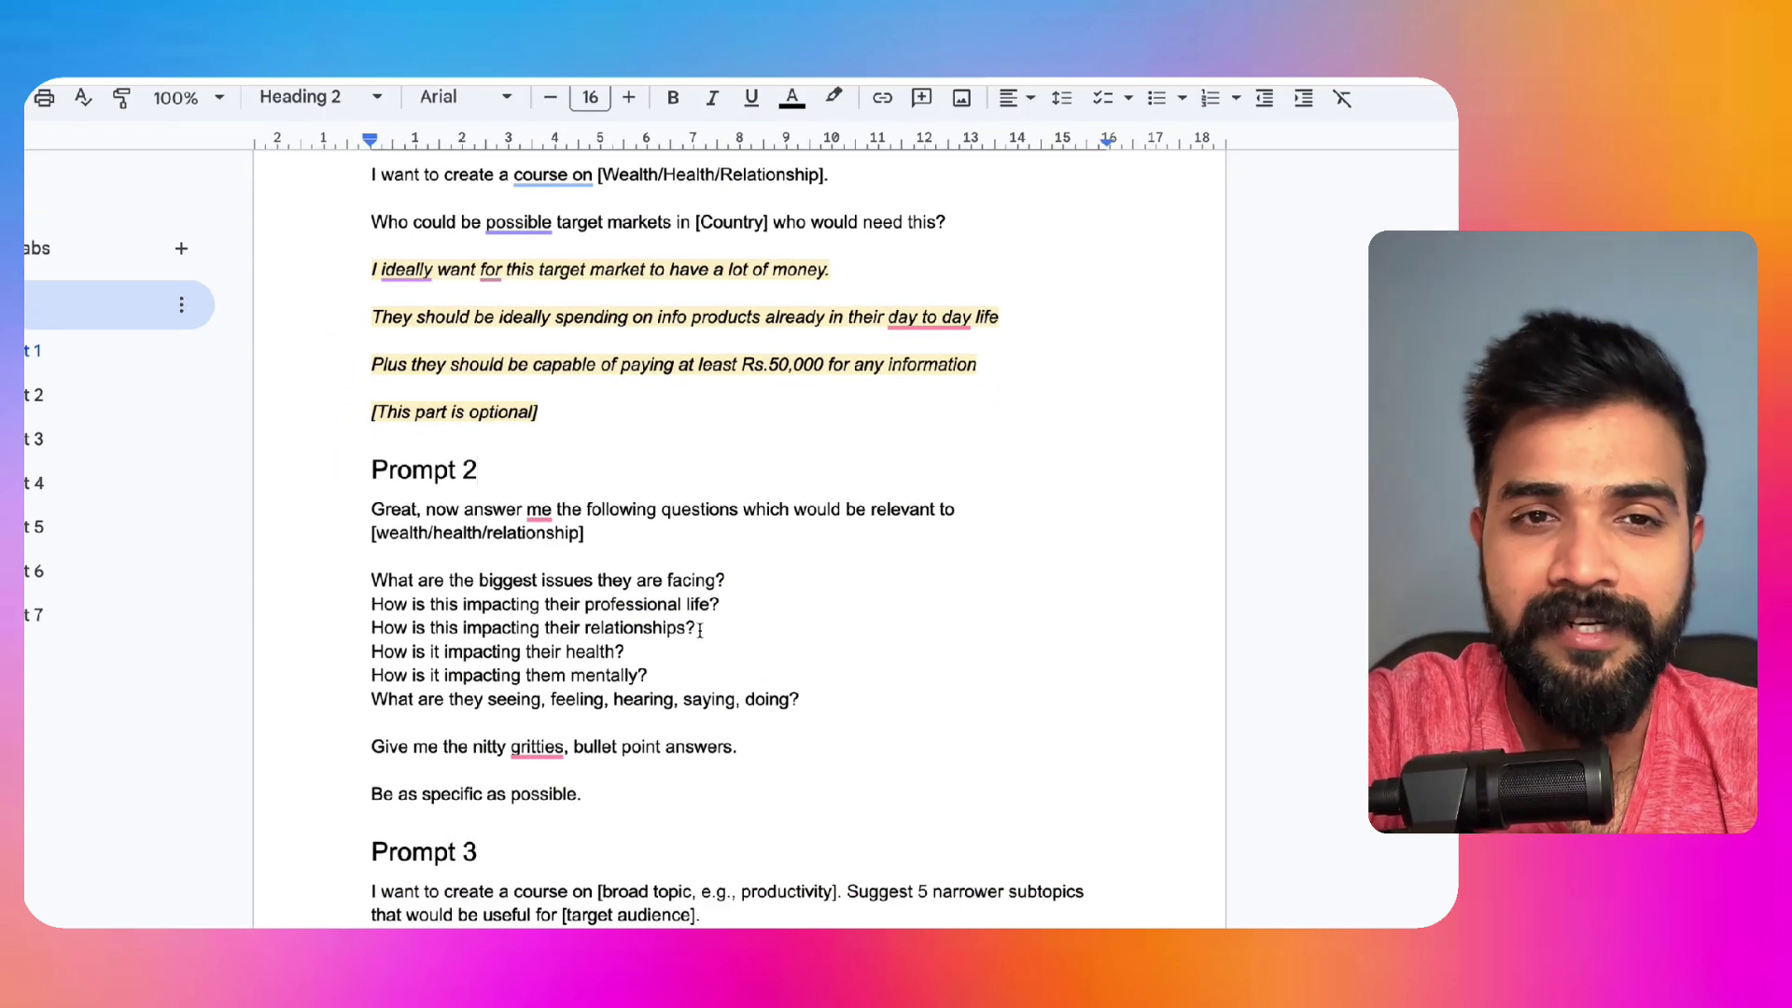
pyautogui.scroll(-2, 700, 631)
pyautogui.scroll(1, 700, 631)
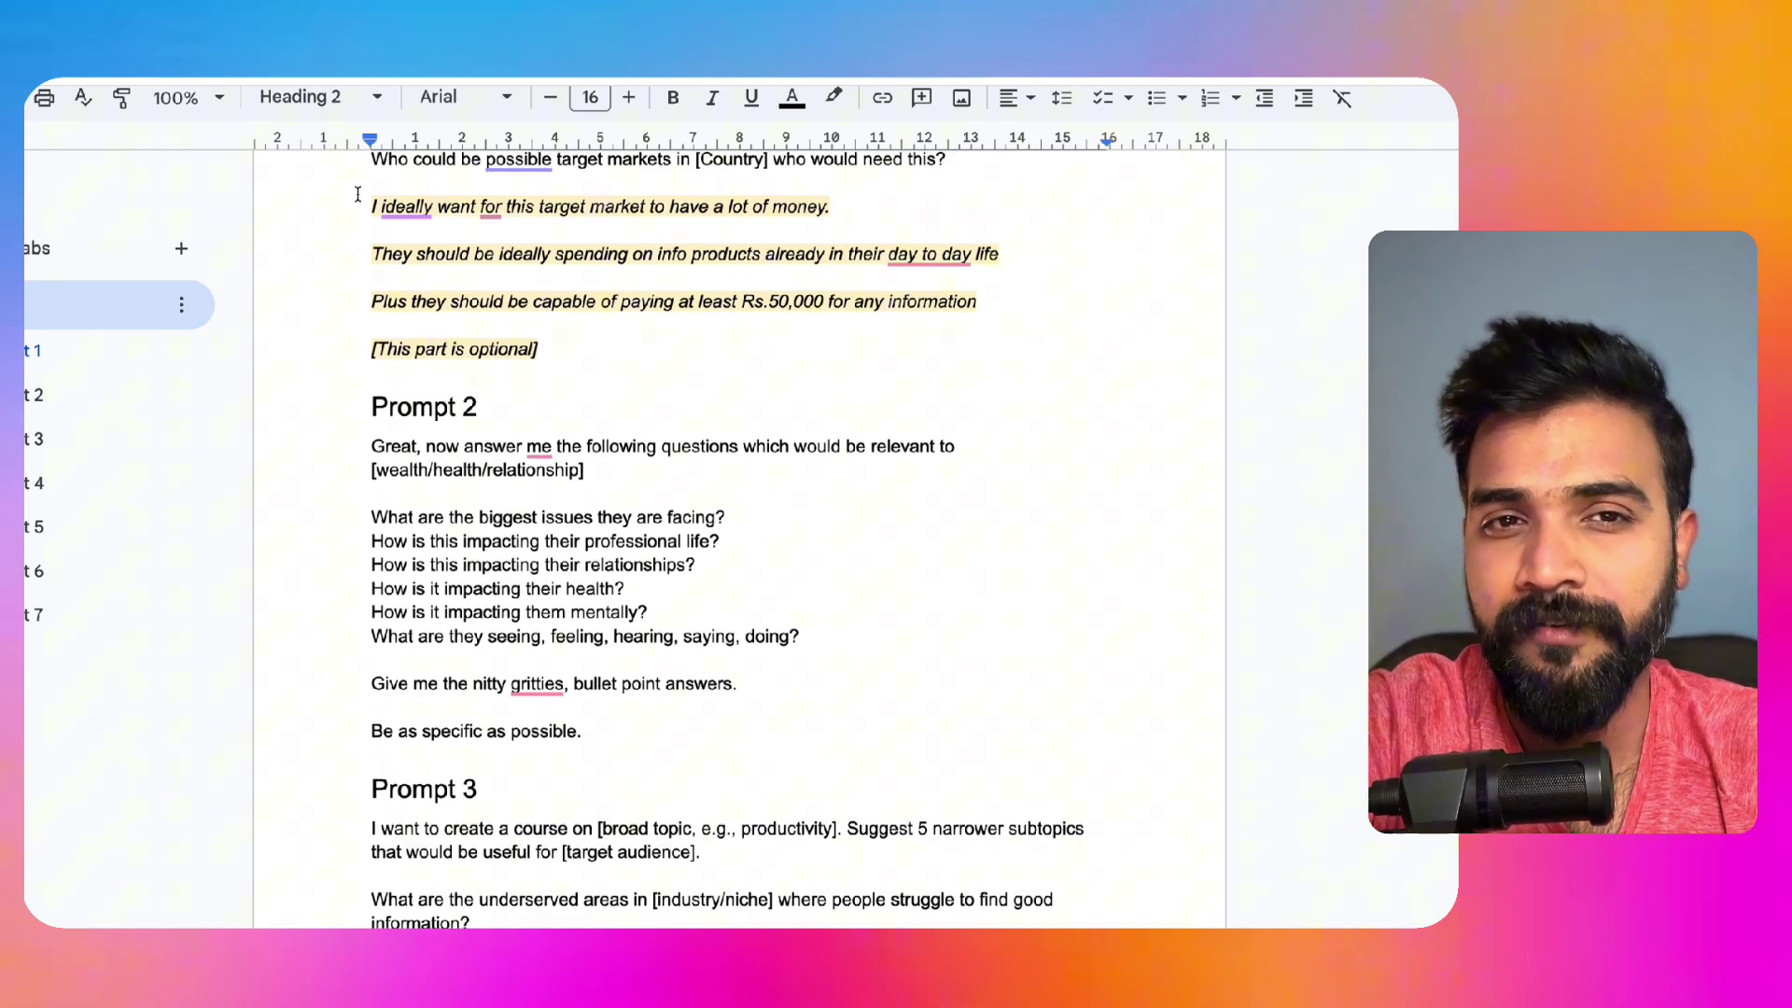
# Step: Move past the optional prompt lines and select Prompt 2's whole body for copying
pyautogui.moveTo(358, 193); pyautogui.dragTo(1017, 308)
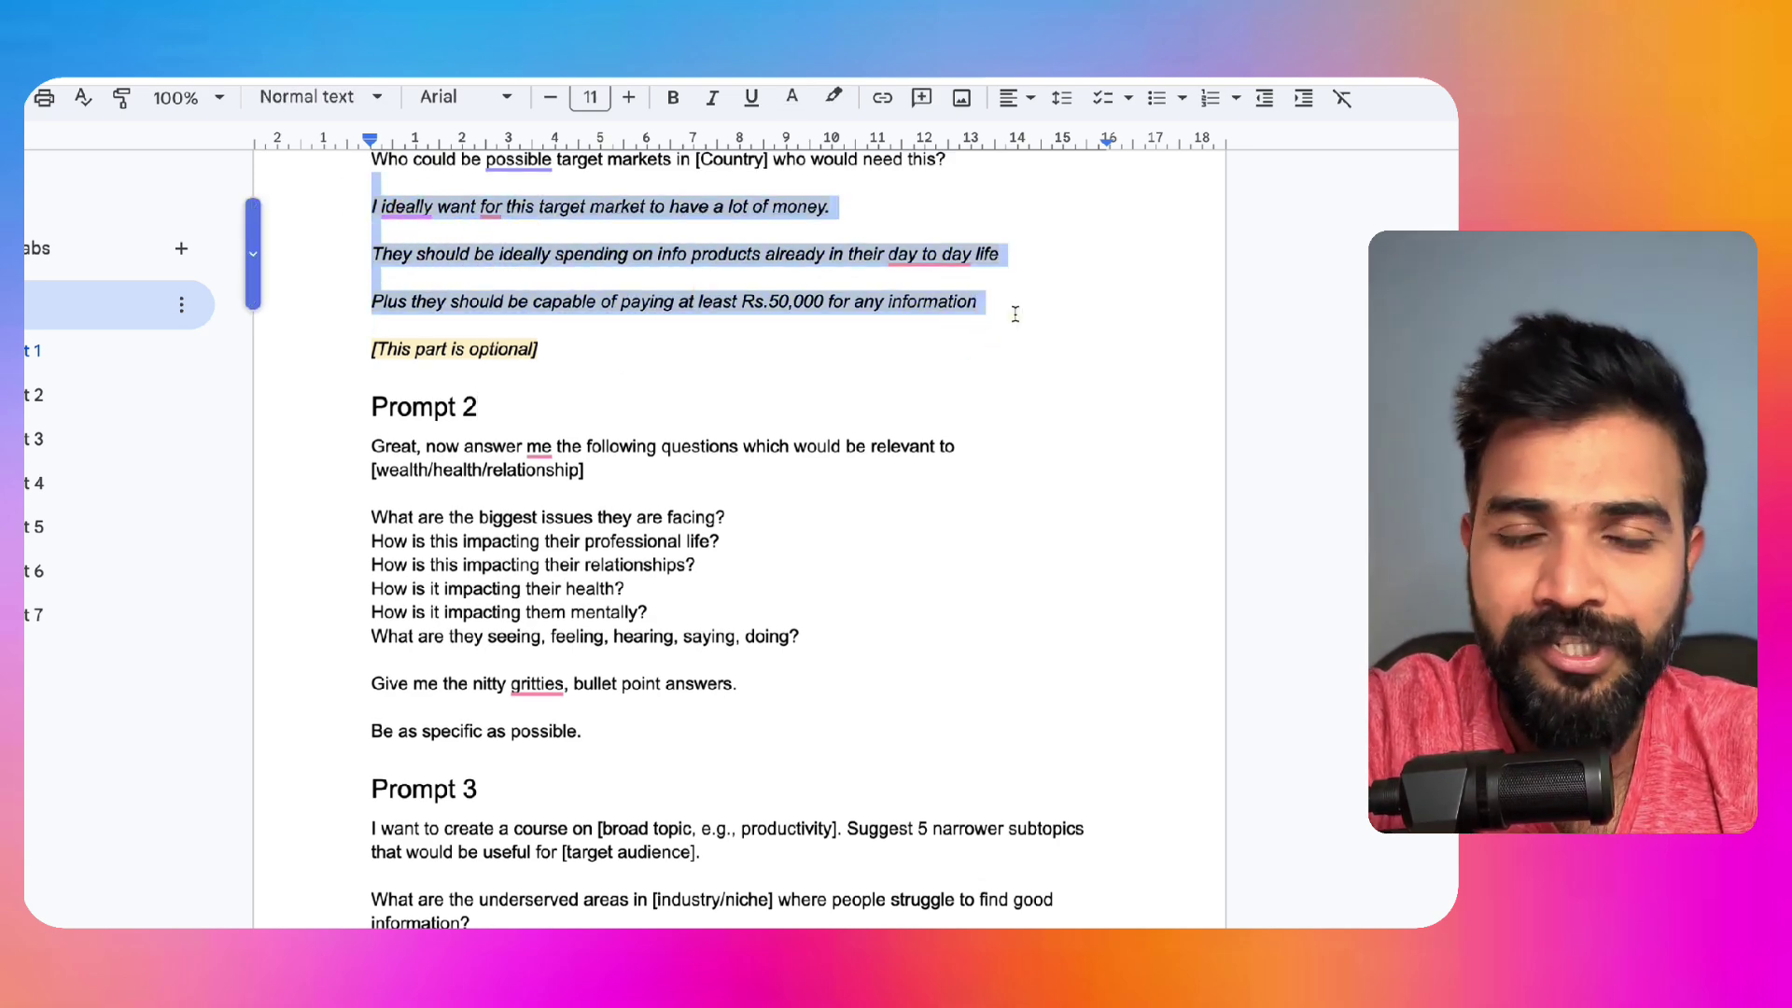
pyautogui.scroll(-2, 745, 383)
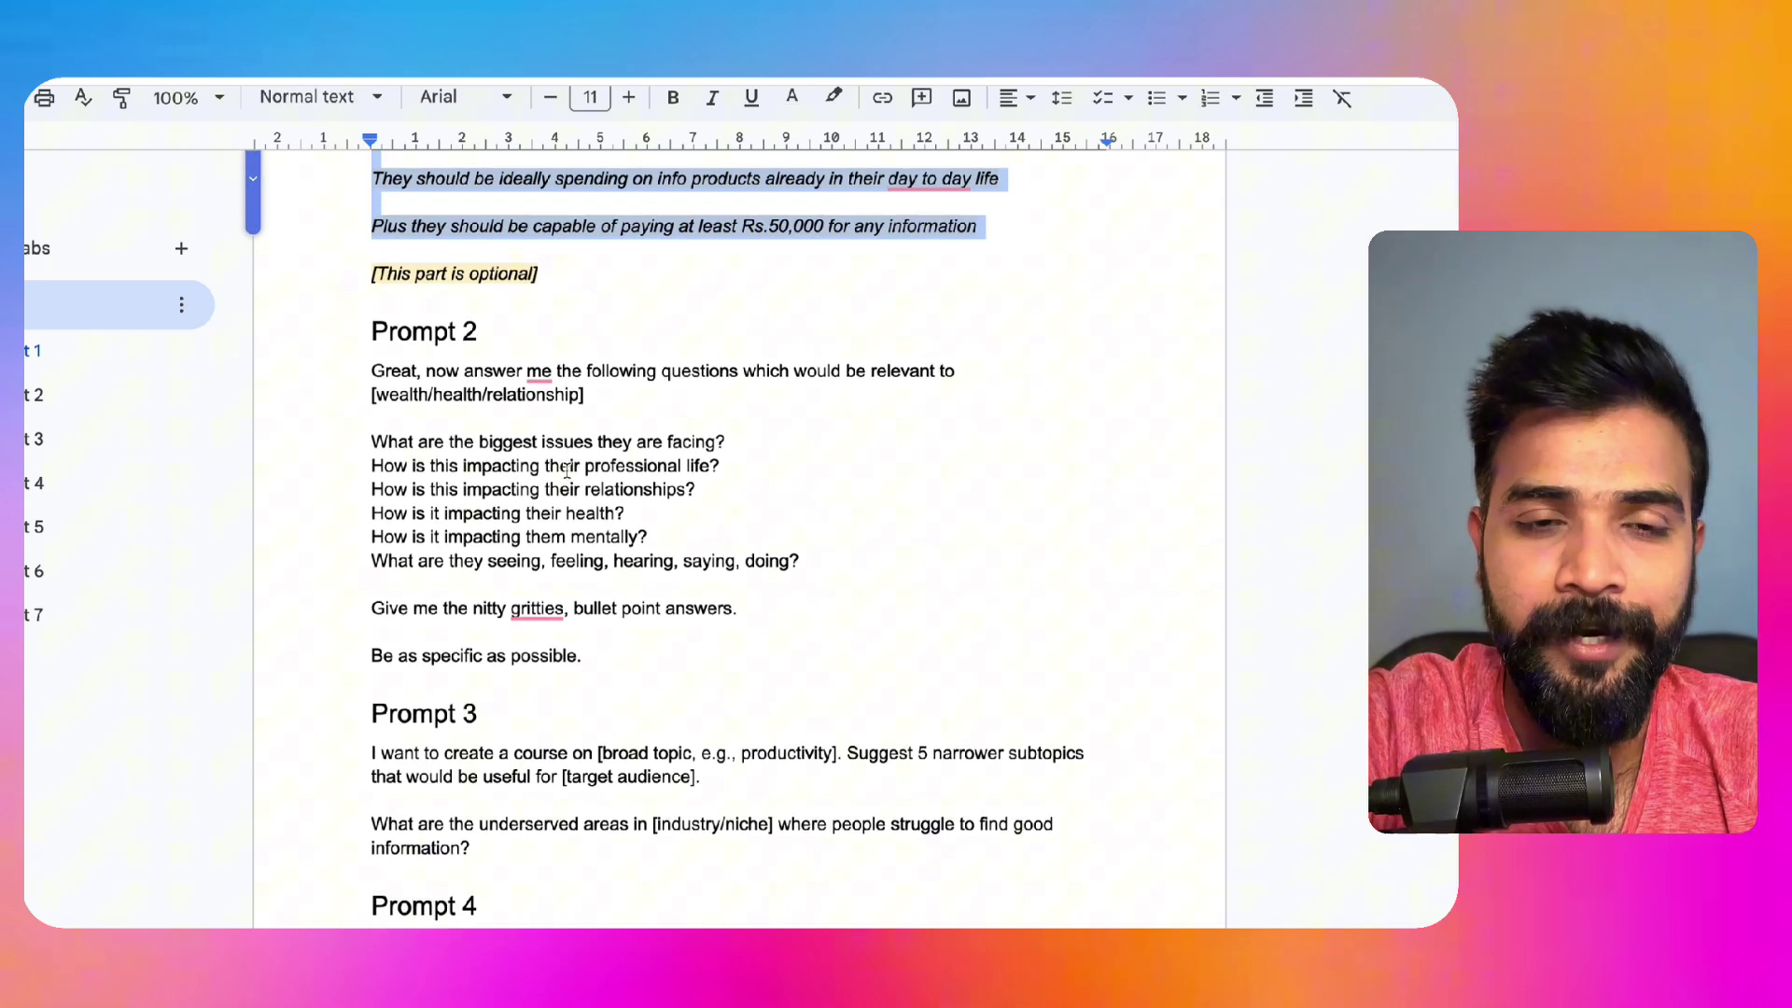
pyautogui.click(369, 449)
pyautogui.moveTo(366, 371)
pyautogui.mouseDown()
pyautogui.moveTo(812, 368)
pyautogui.moveTo(919, 386)
pyautogui.moveTo(854, 397)
pyautogui.moveTo(852, 544)
pyautogui.mouseUp()
pyautogui.click(821, 568)
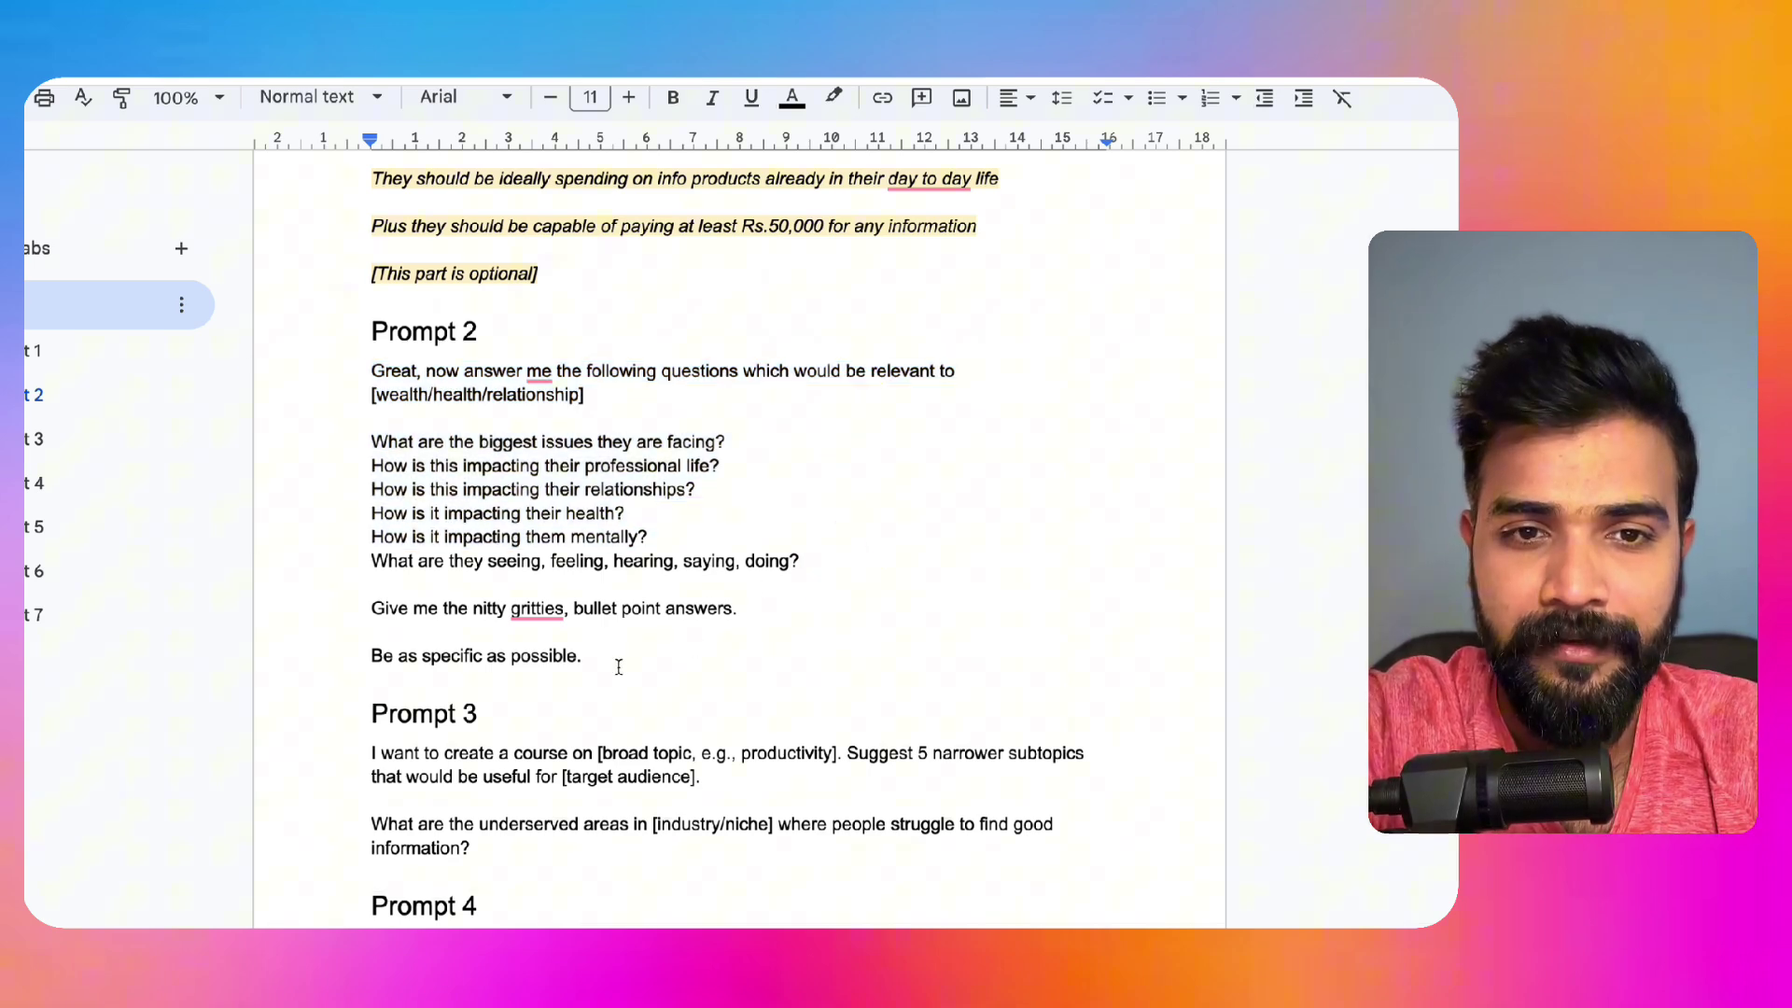
pyautogui.moveTo(594, 654); pyautogui.dragTo(364, 374)
pyautogui.press('super+c')
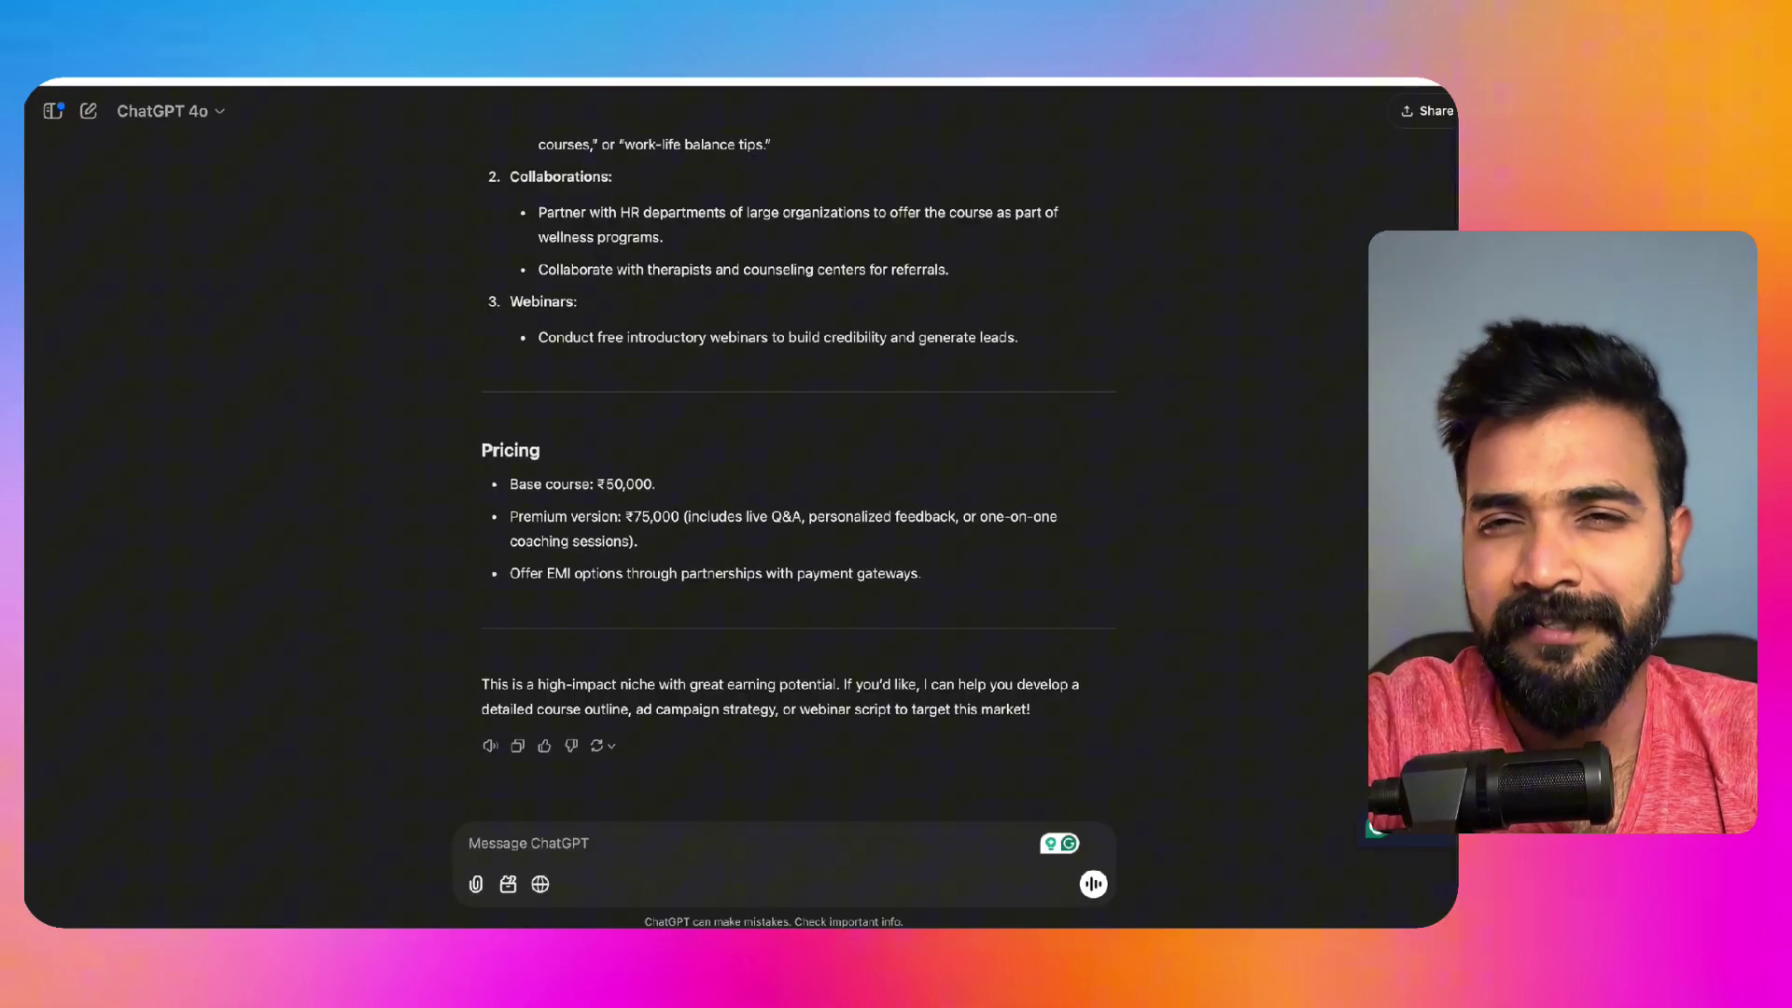
# Step: Paste Prompt 2, replace its placeholder with 'Marital Counseling for Urban professionals', and send it
pyautogui.click(607, 849)
pyautogui.press('super+v')
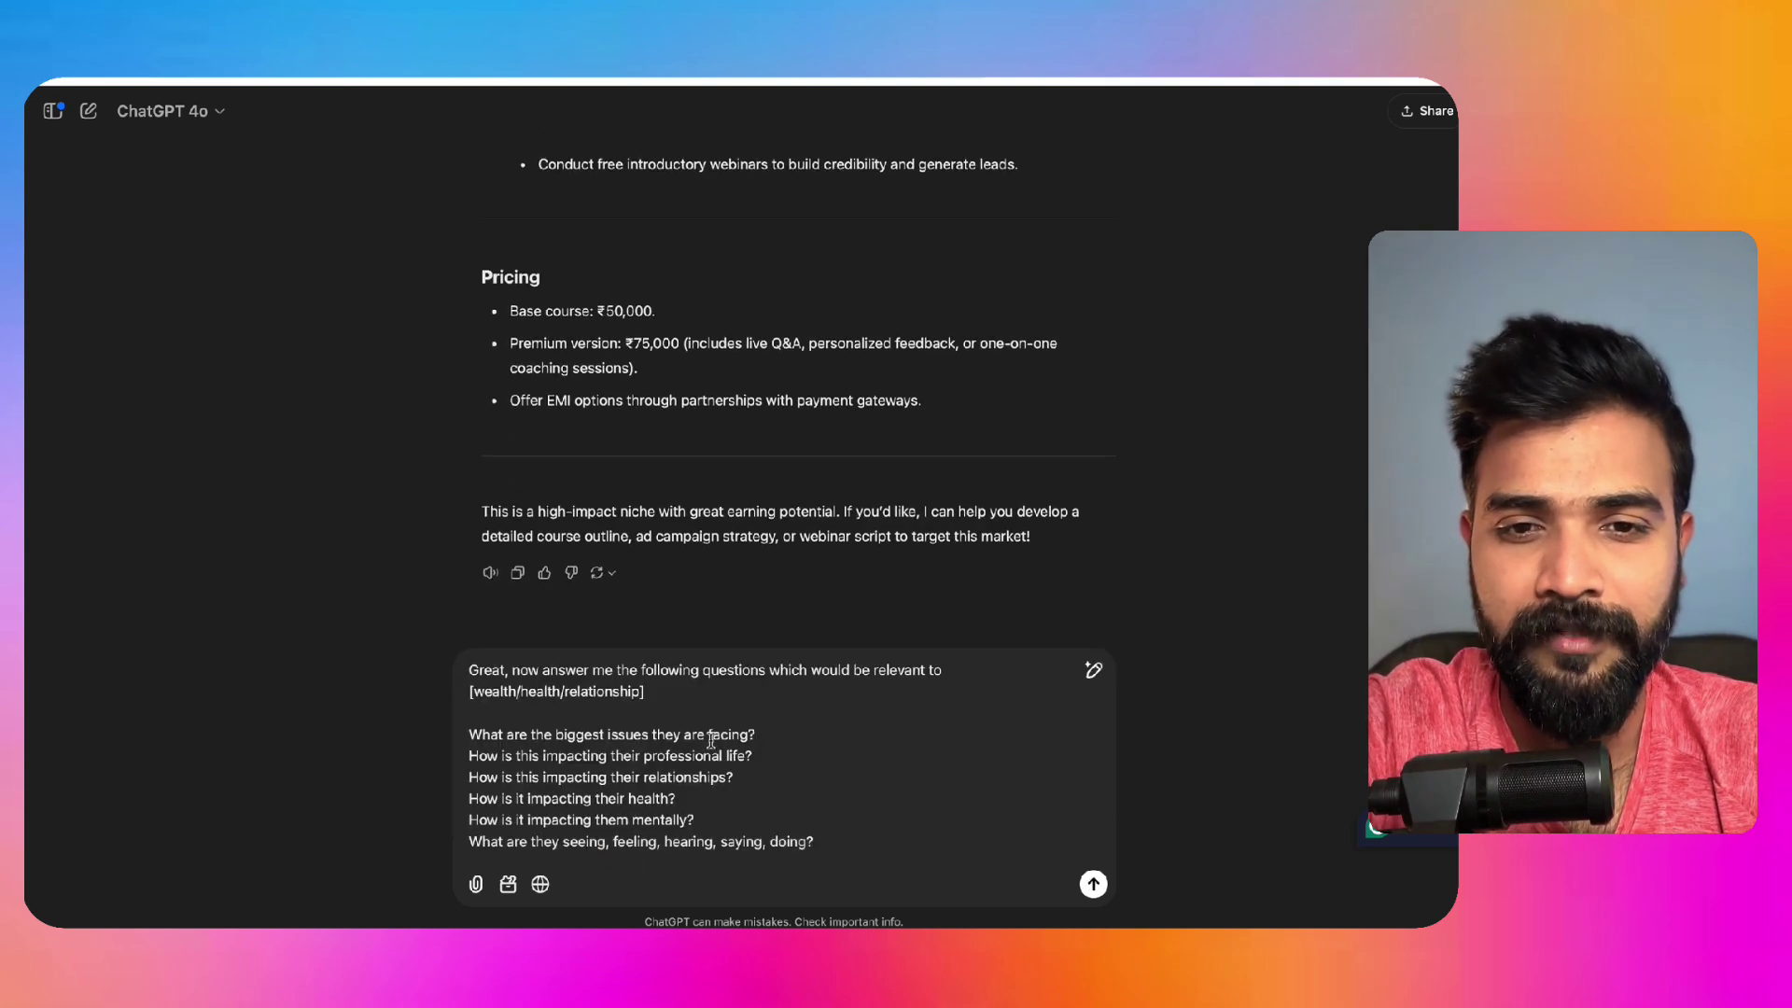
pyautogui.scroll(1, 680, 564)
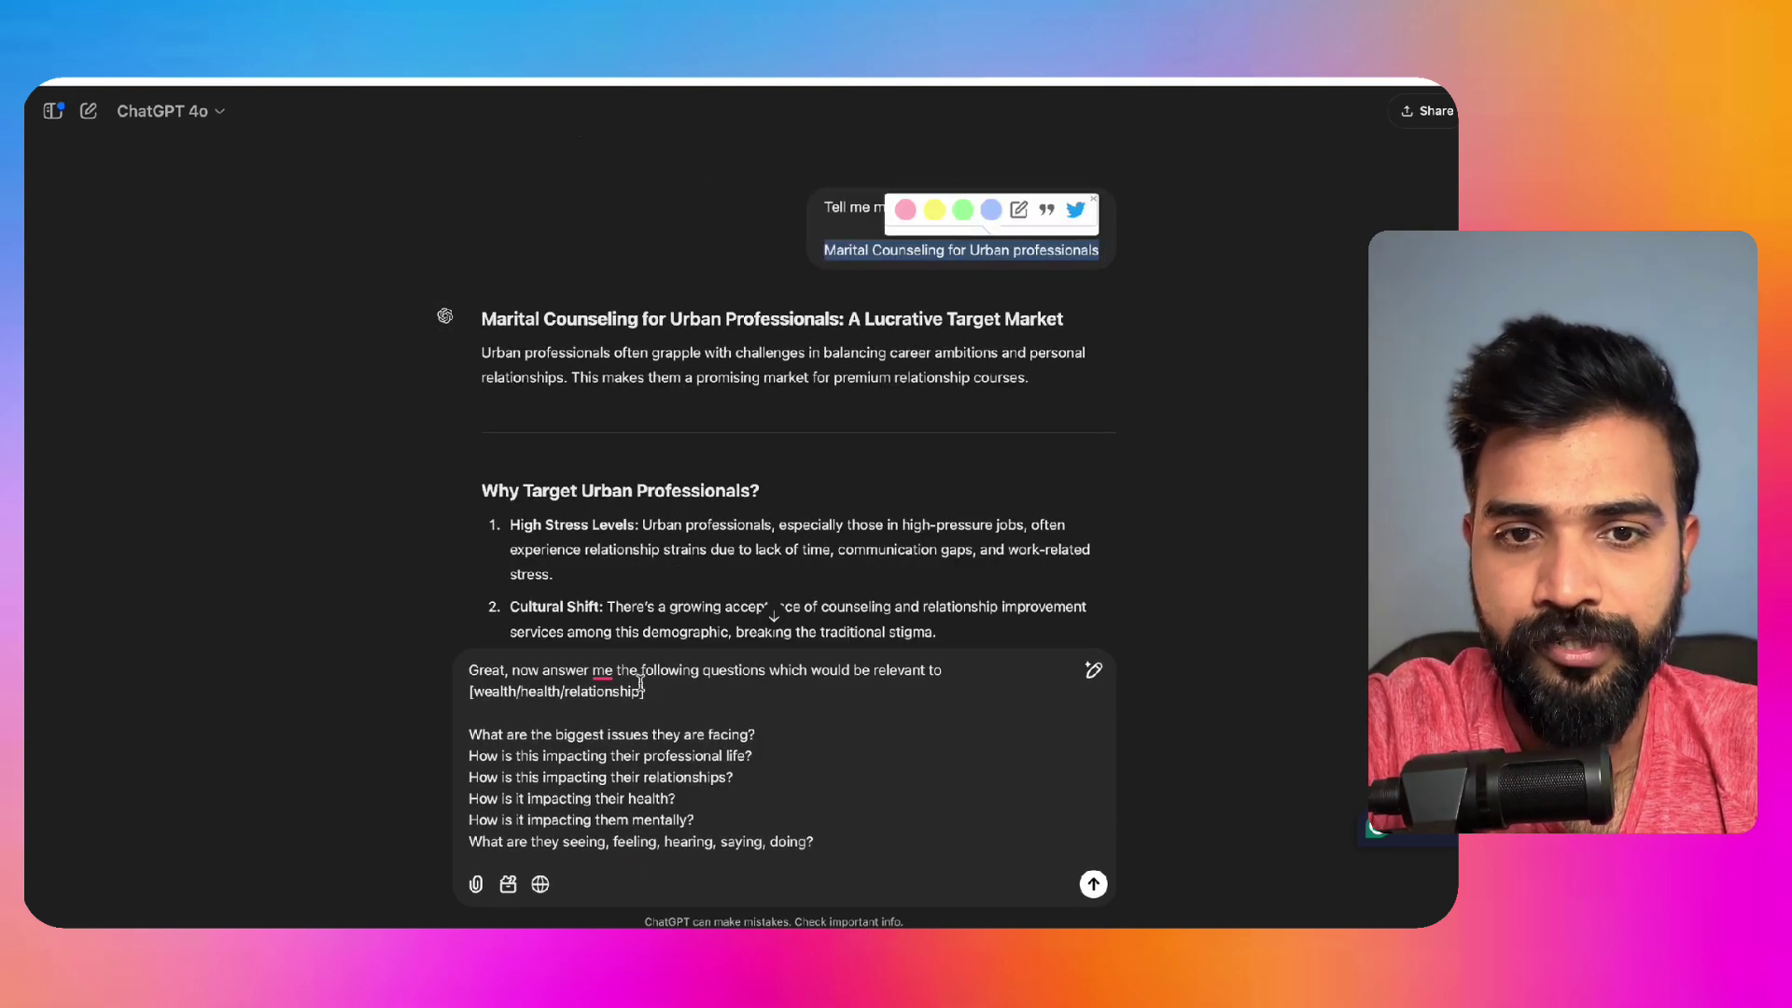
pyautogui.moveTo(643, 691); pyautogui.dragTo(422, 693)
pyautogui.write('Marital Counseling for Urban professionals')
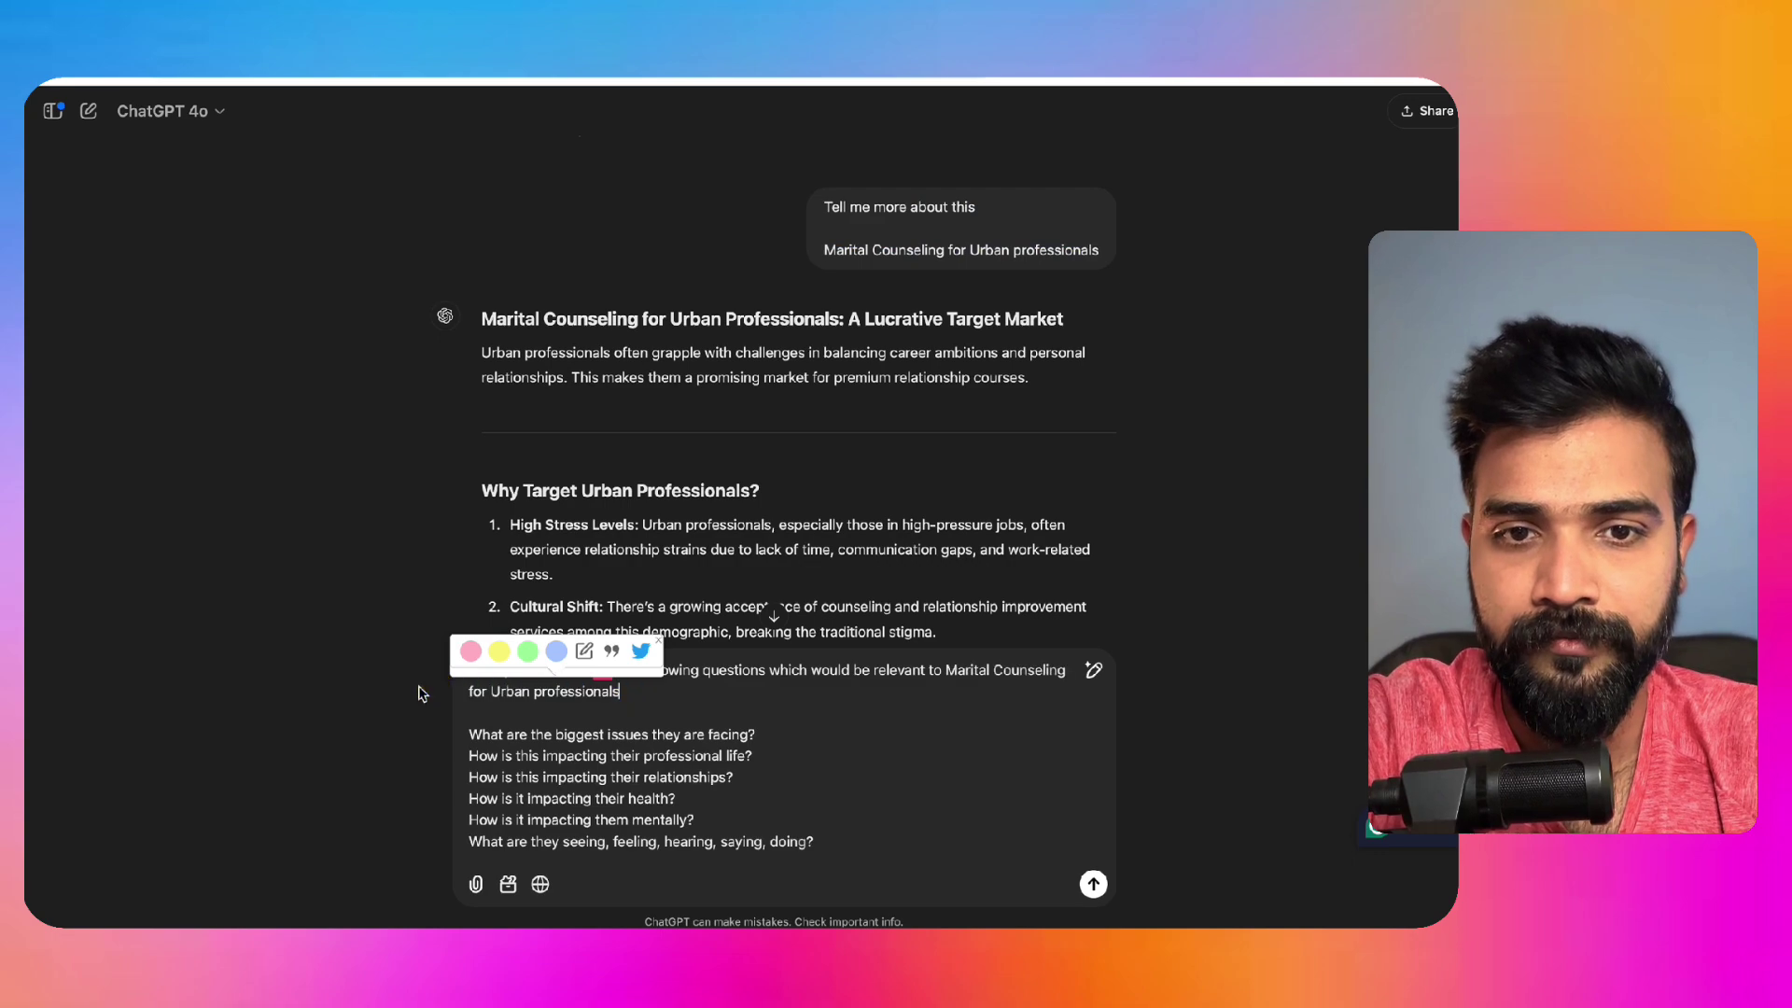
pyautogui.click(763, 712)
pyautogui.scroll(-2, 762, 712)
pyautogui.press('Return')
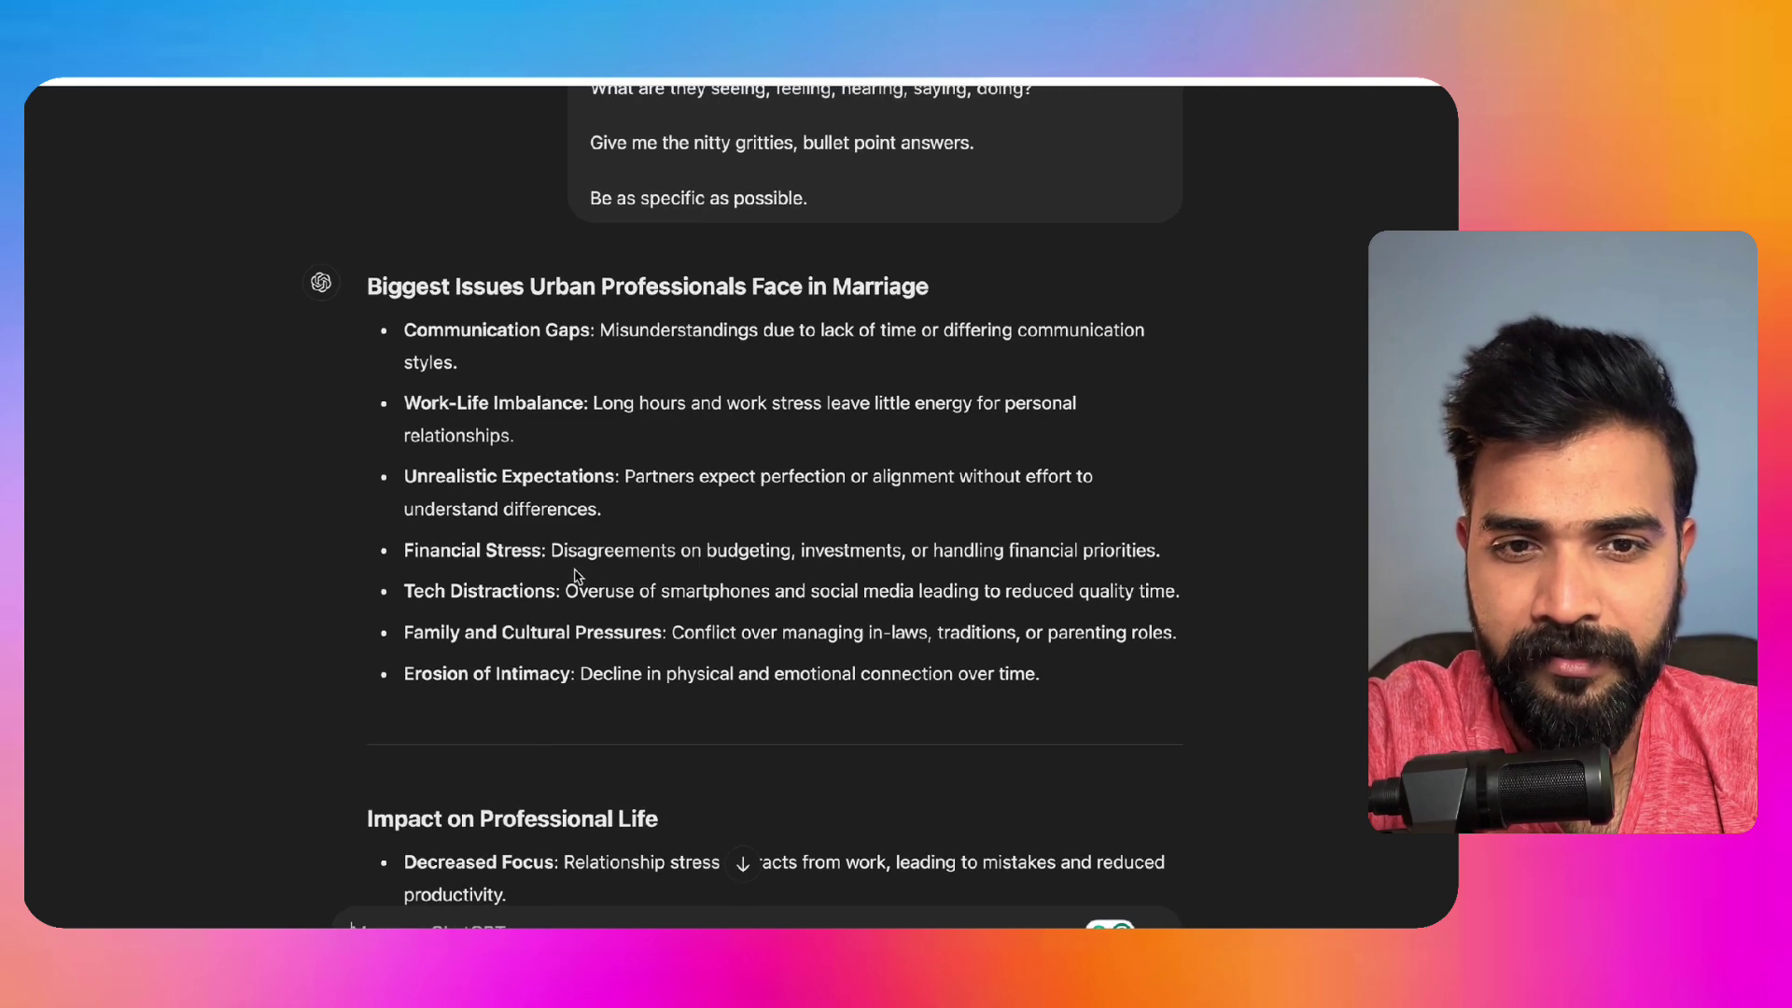
pyautogui.moveTo(403, 668); pyautogui.dragTo(1038, 674)
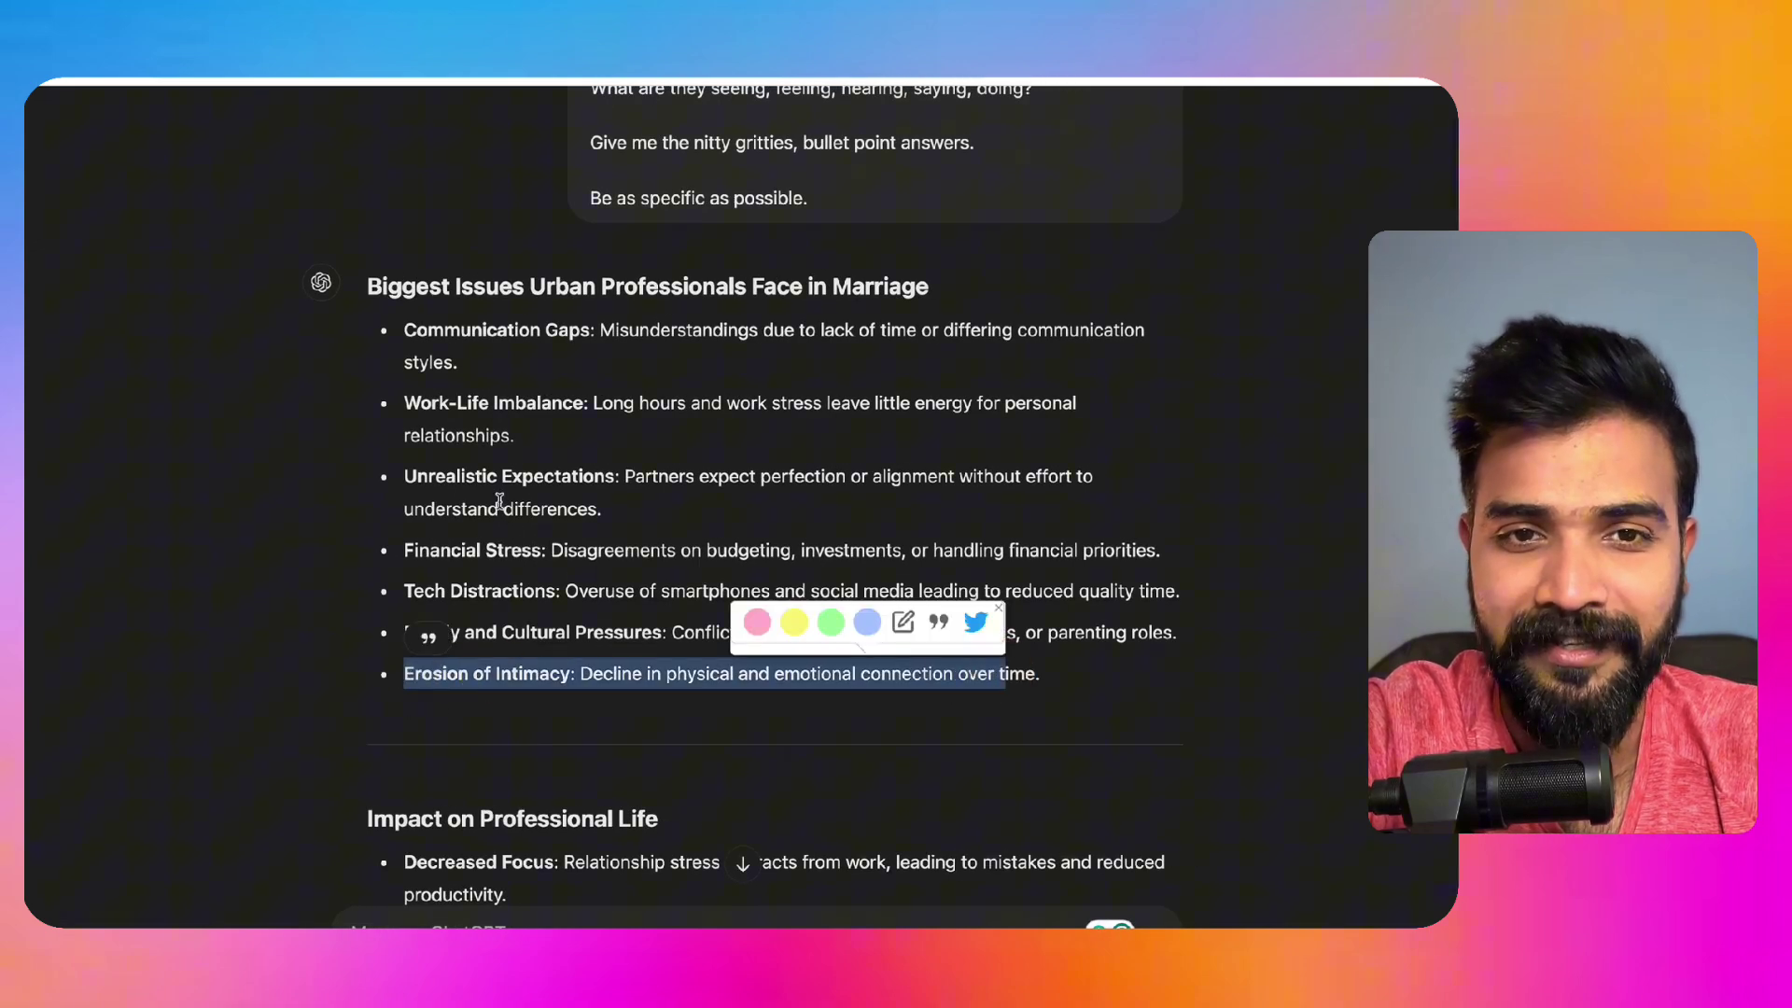
pyautogui.click(498, 494)
pyautogui.scroll(-2, 497, 493)
pyautogui.scroll(-10, 497, 493)
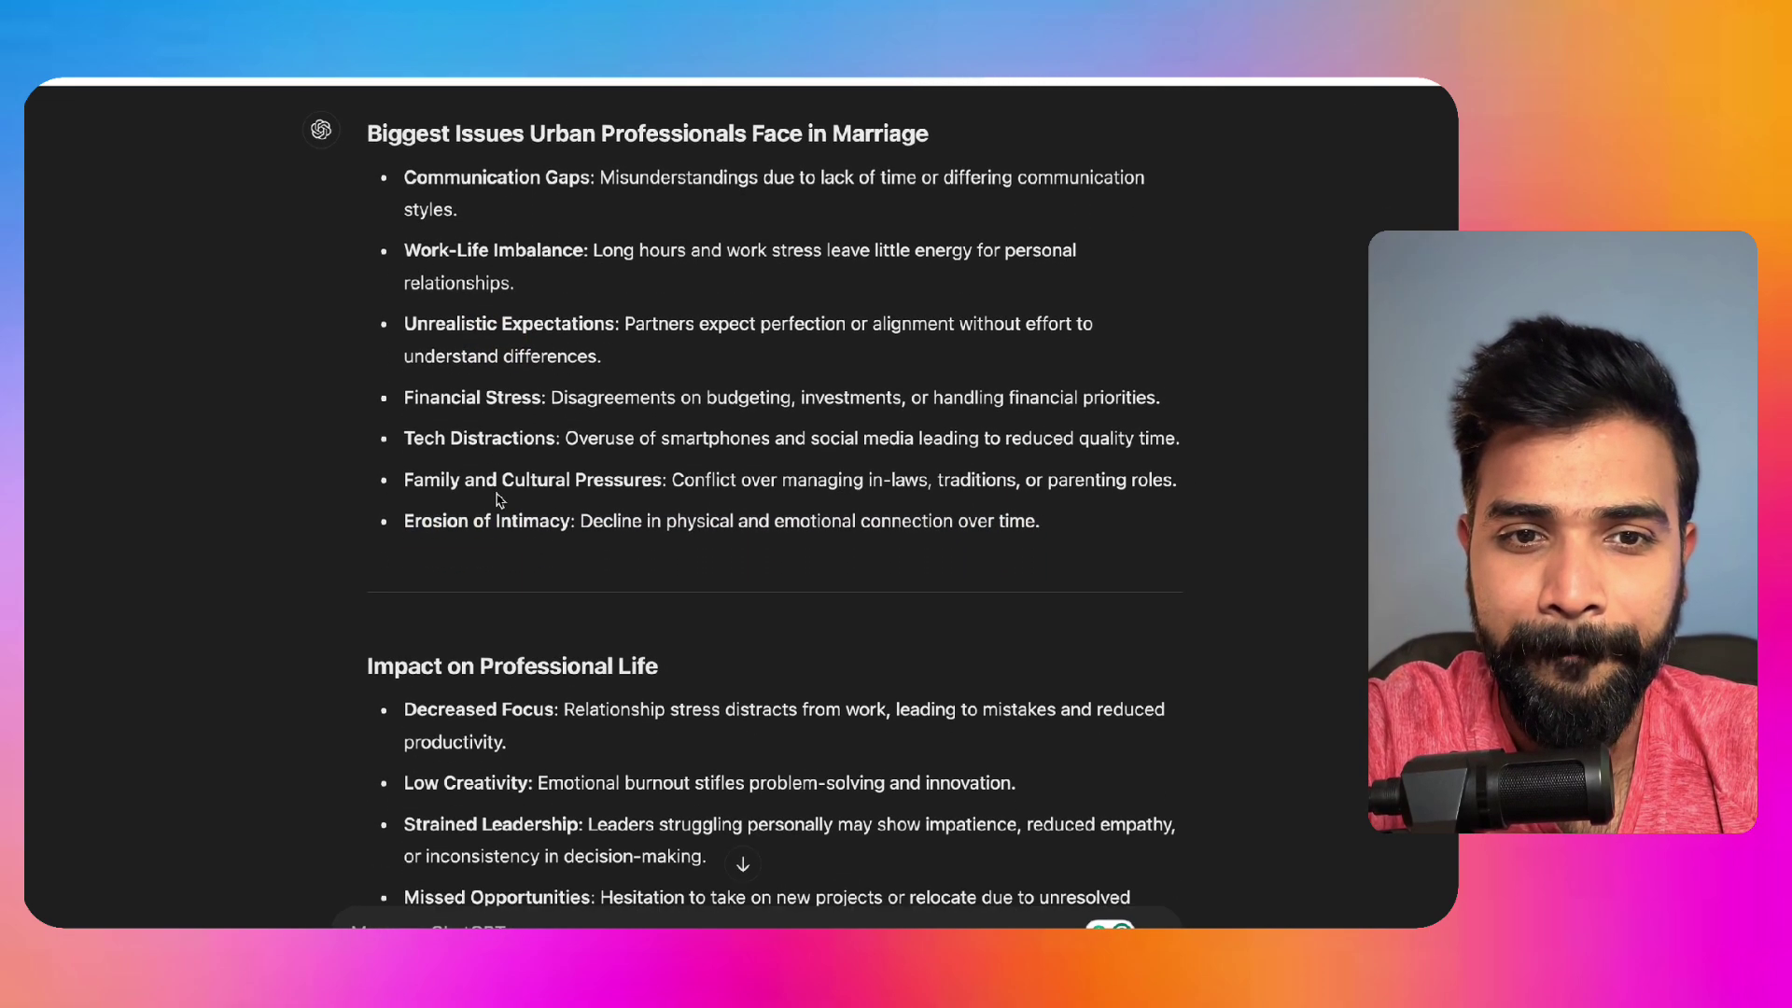
pyautogui.scroll(-6, 497, 492)
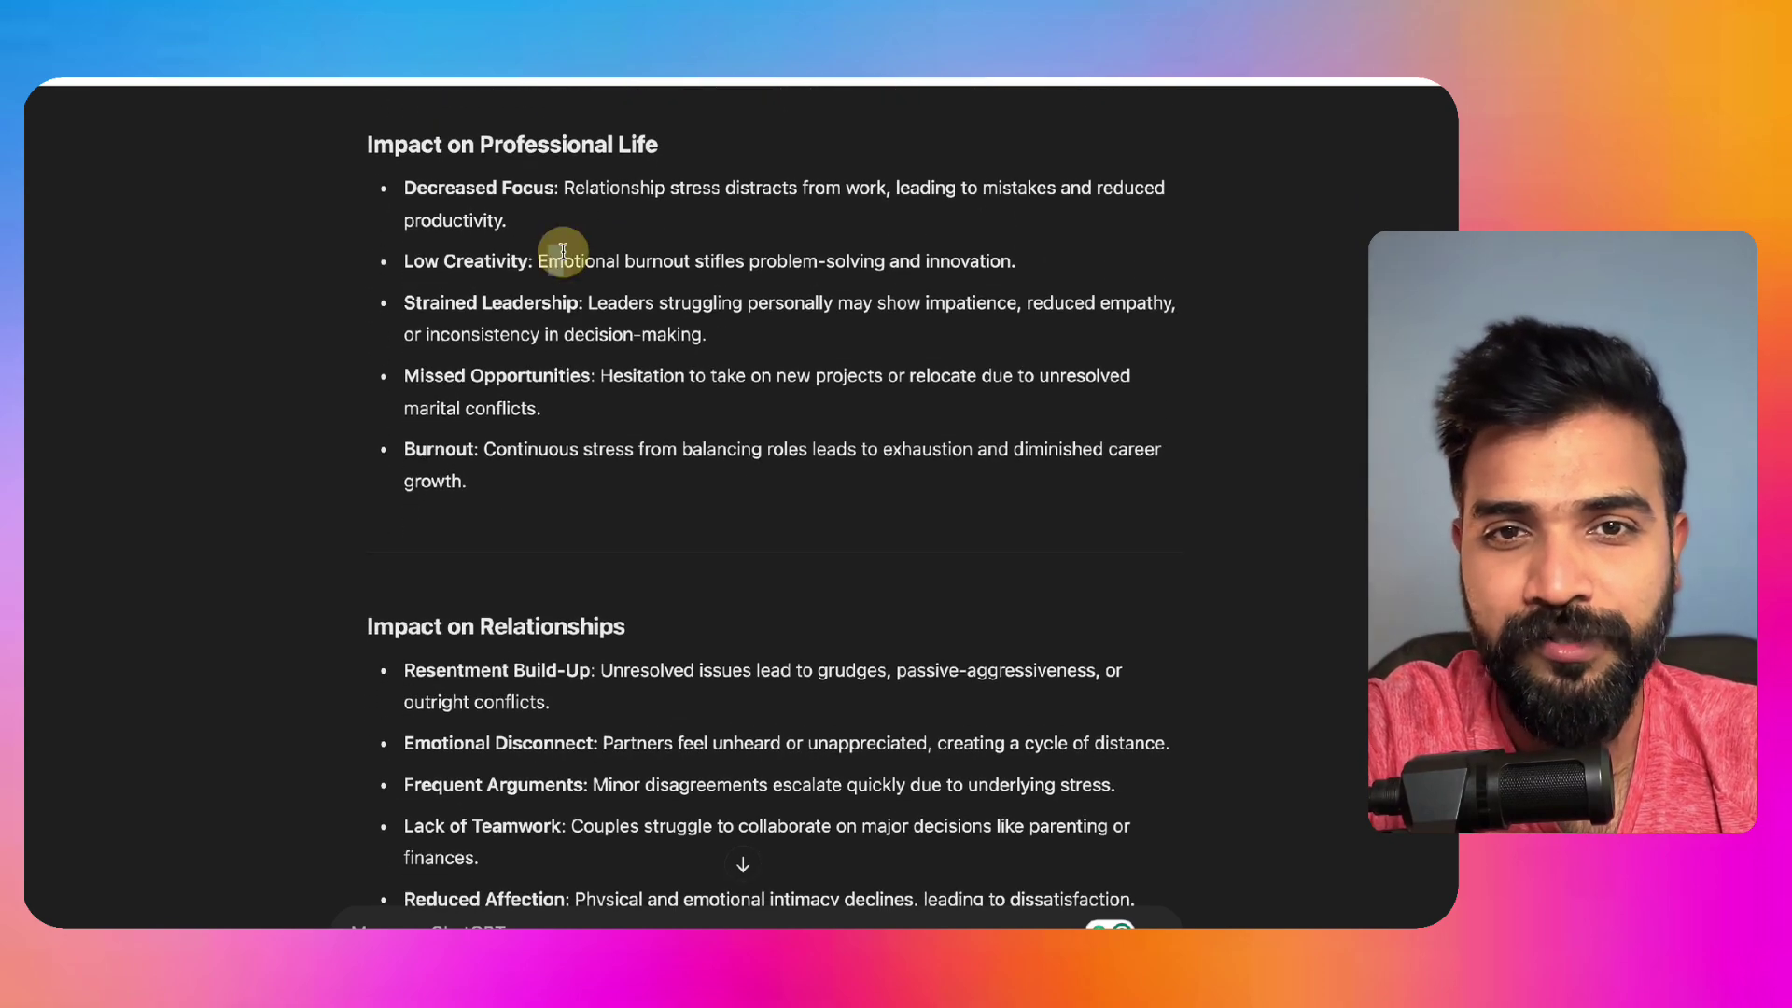
pyautogui.moveTo(562, 250); pyautogui.dragTo(1016, 263)
pyautogui.click(640, 392)
pyautogui.scroll(-7, 640, 392)
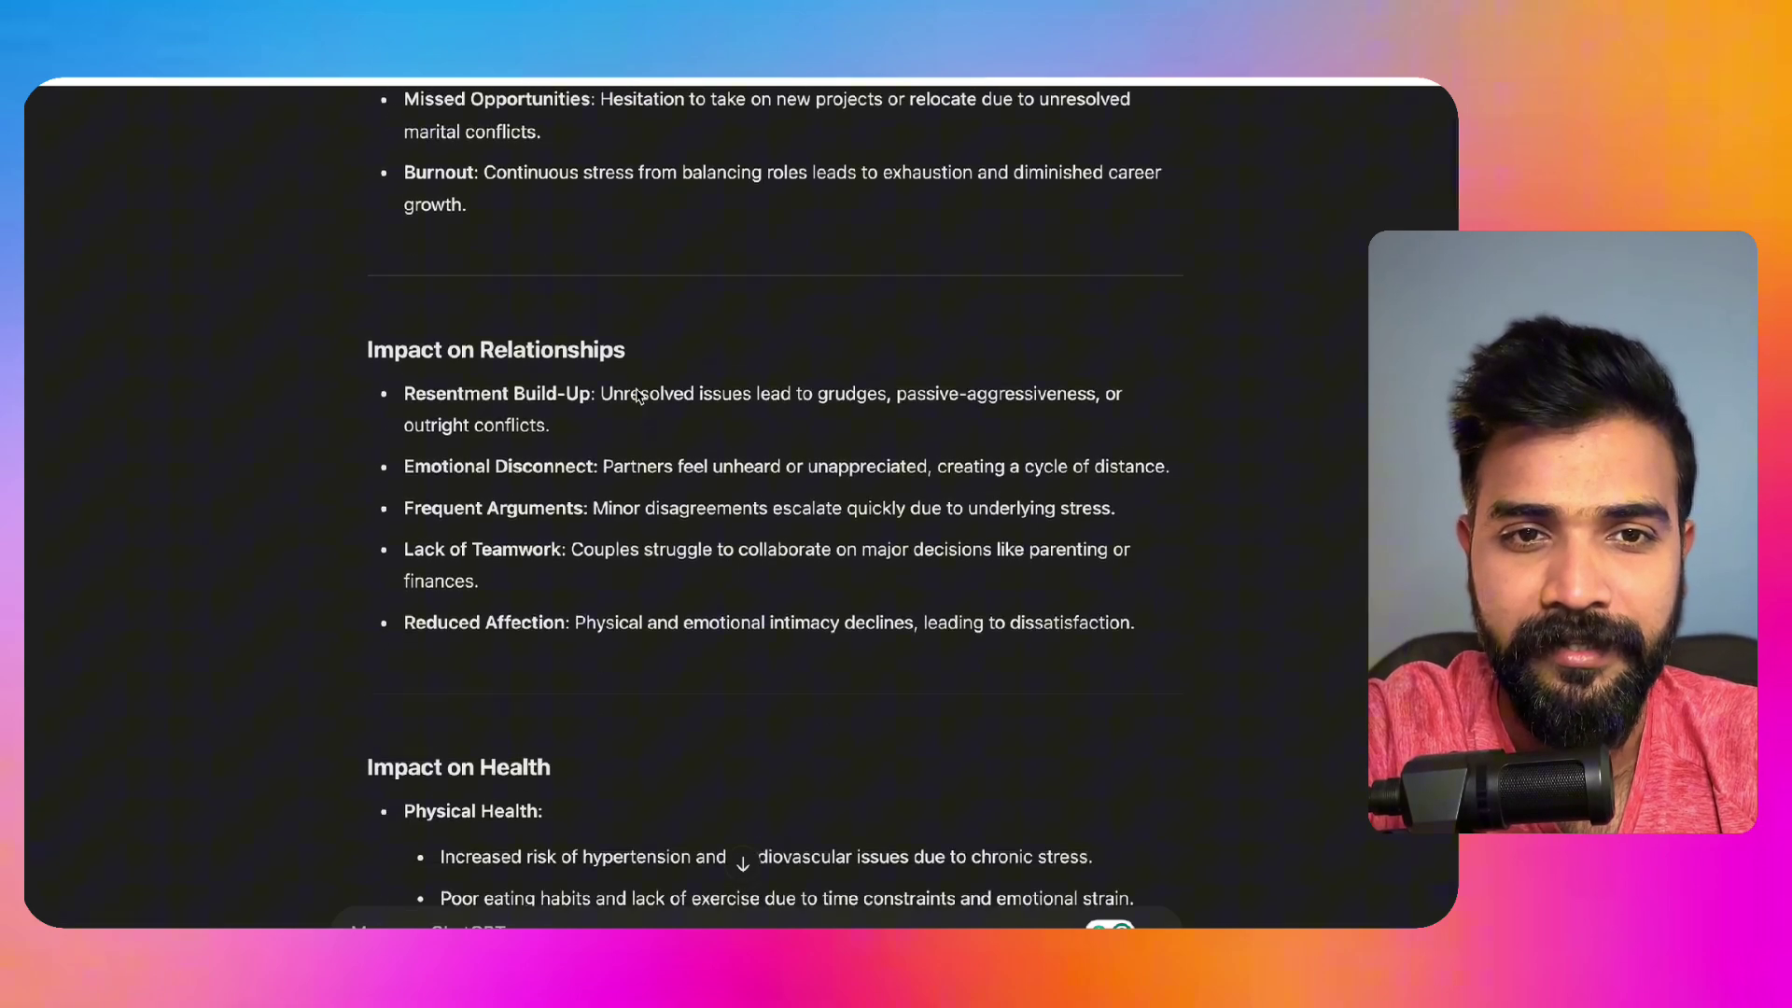
pyautogui.scroll(-1, 641, 396)
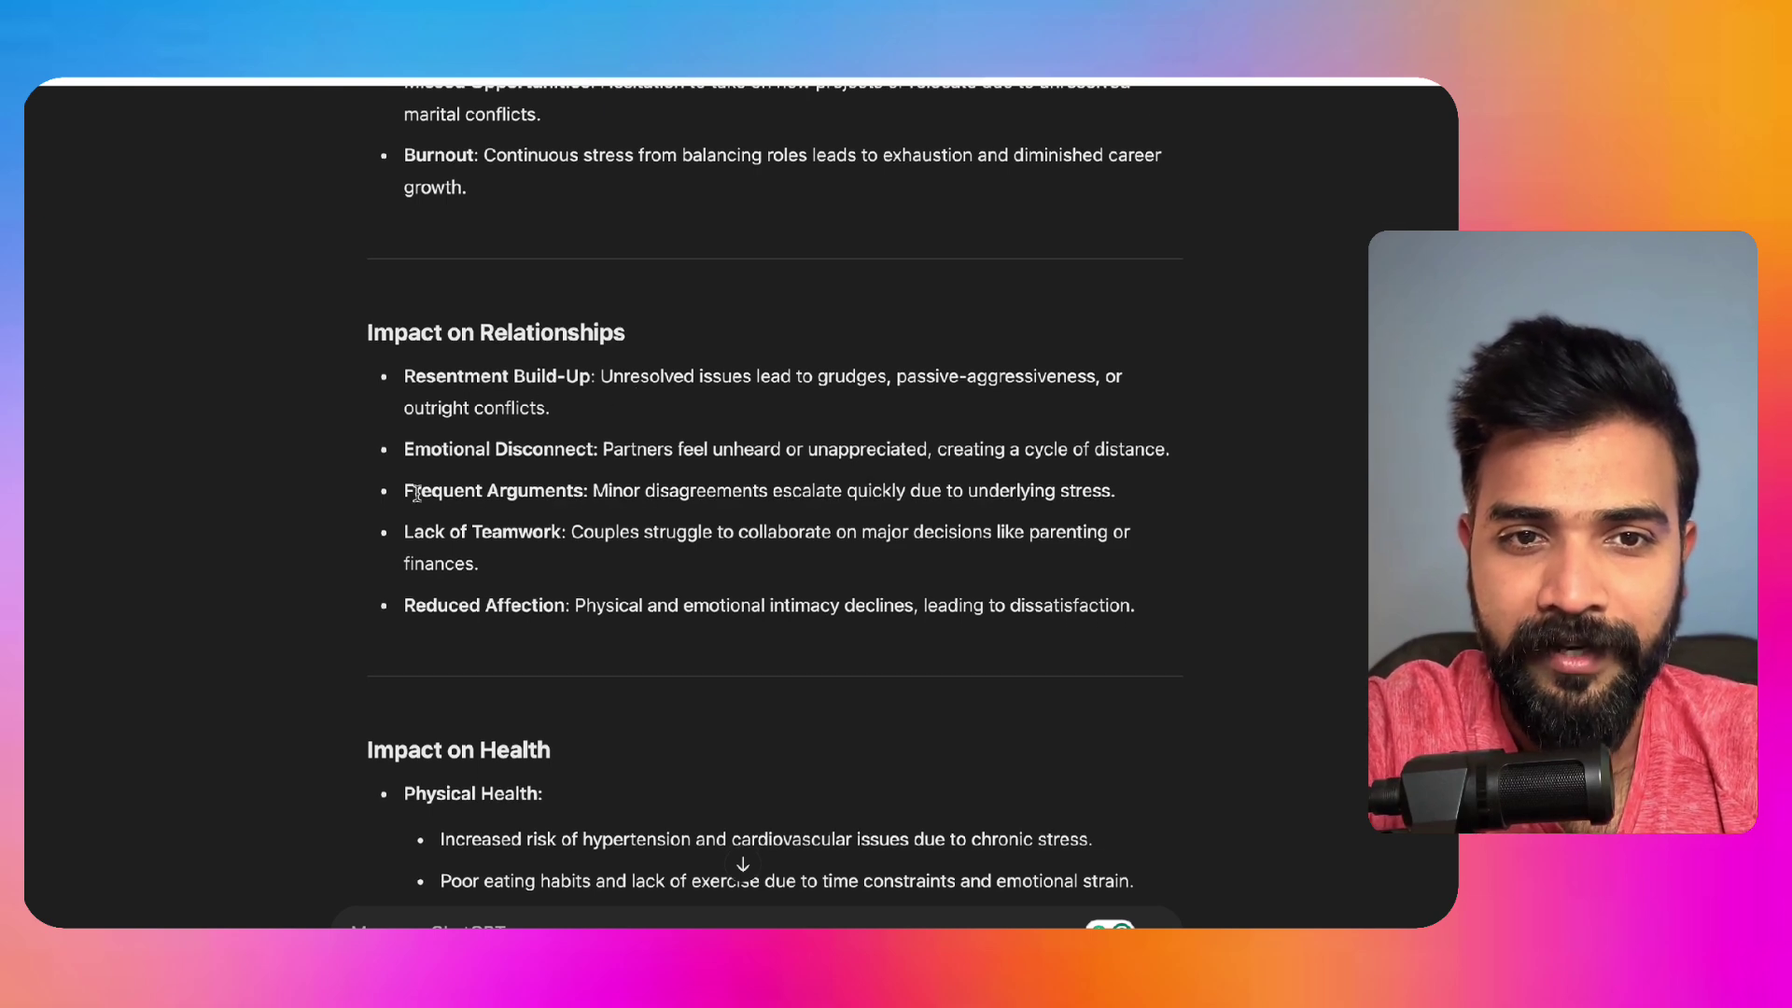
pyautogui.moveTo(404, 495); pyautogui.dragTo(583, 490)
pyautogui.click(569, 591)
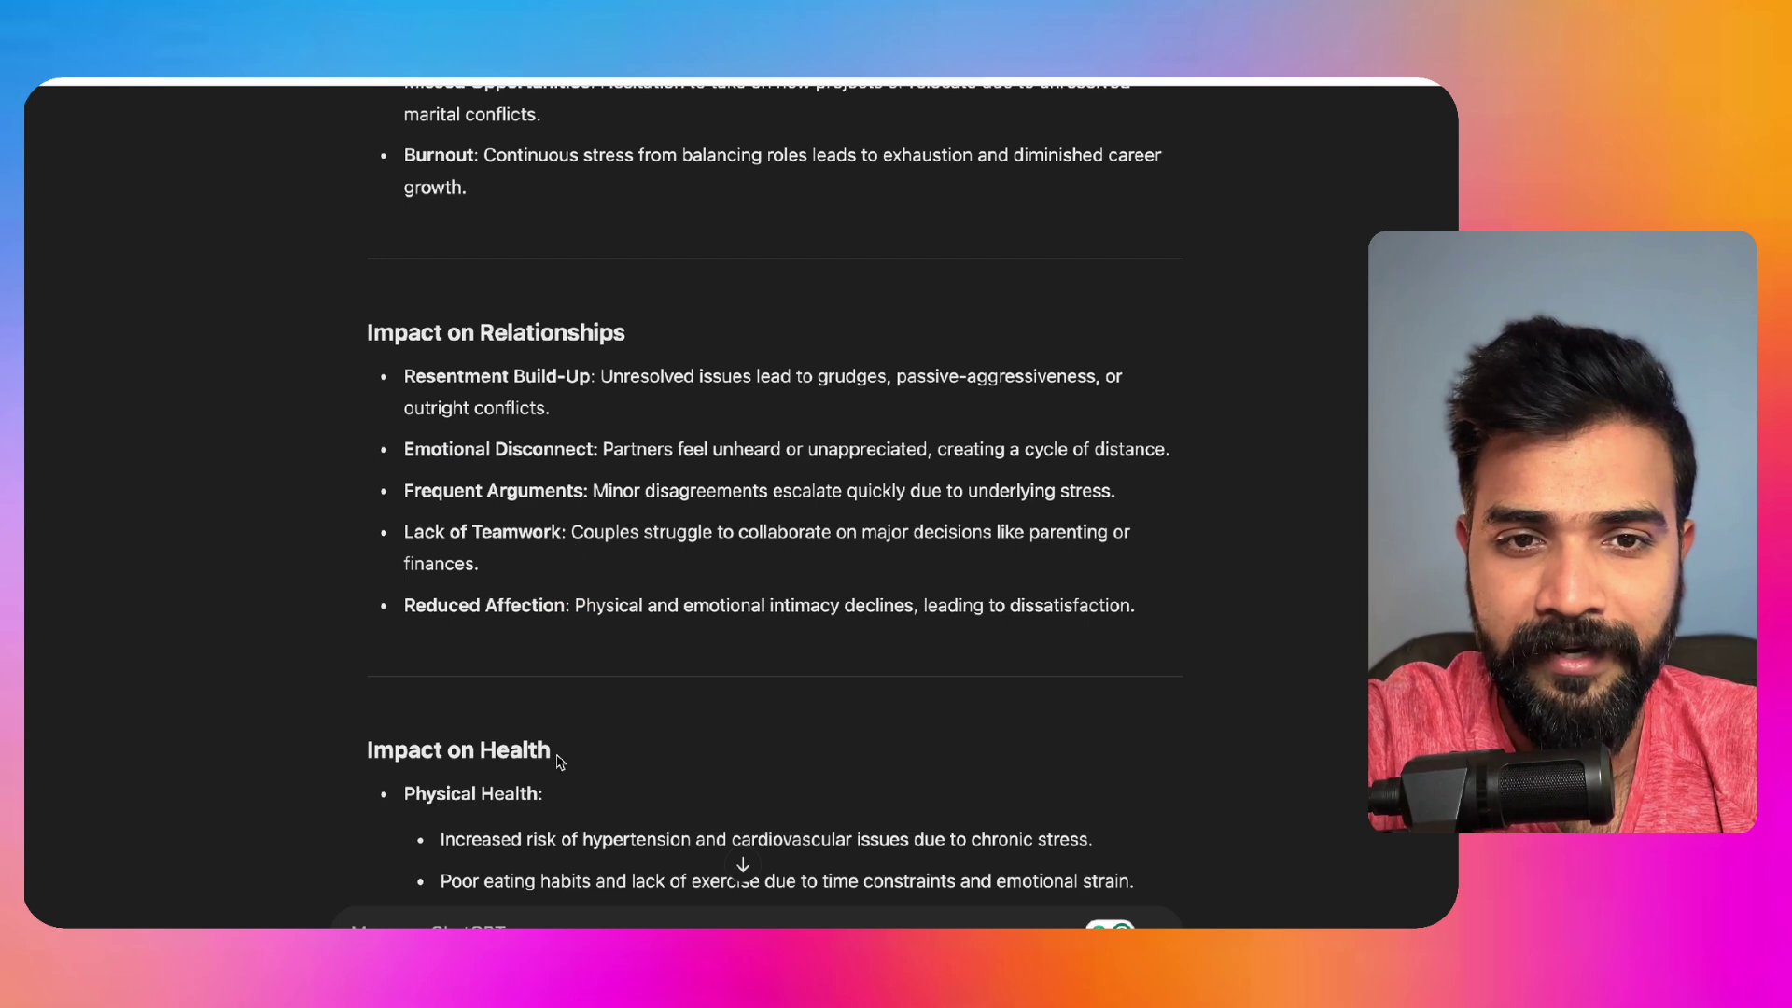
pyautogui.scroll(-3, 597, 686)
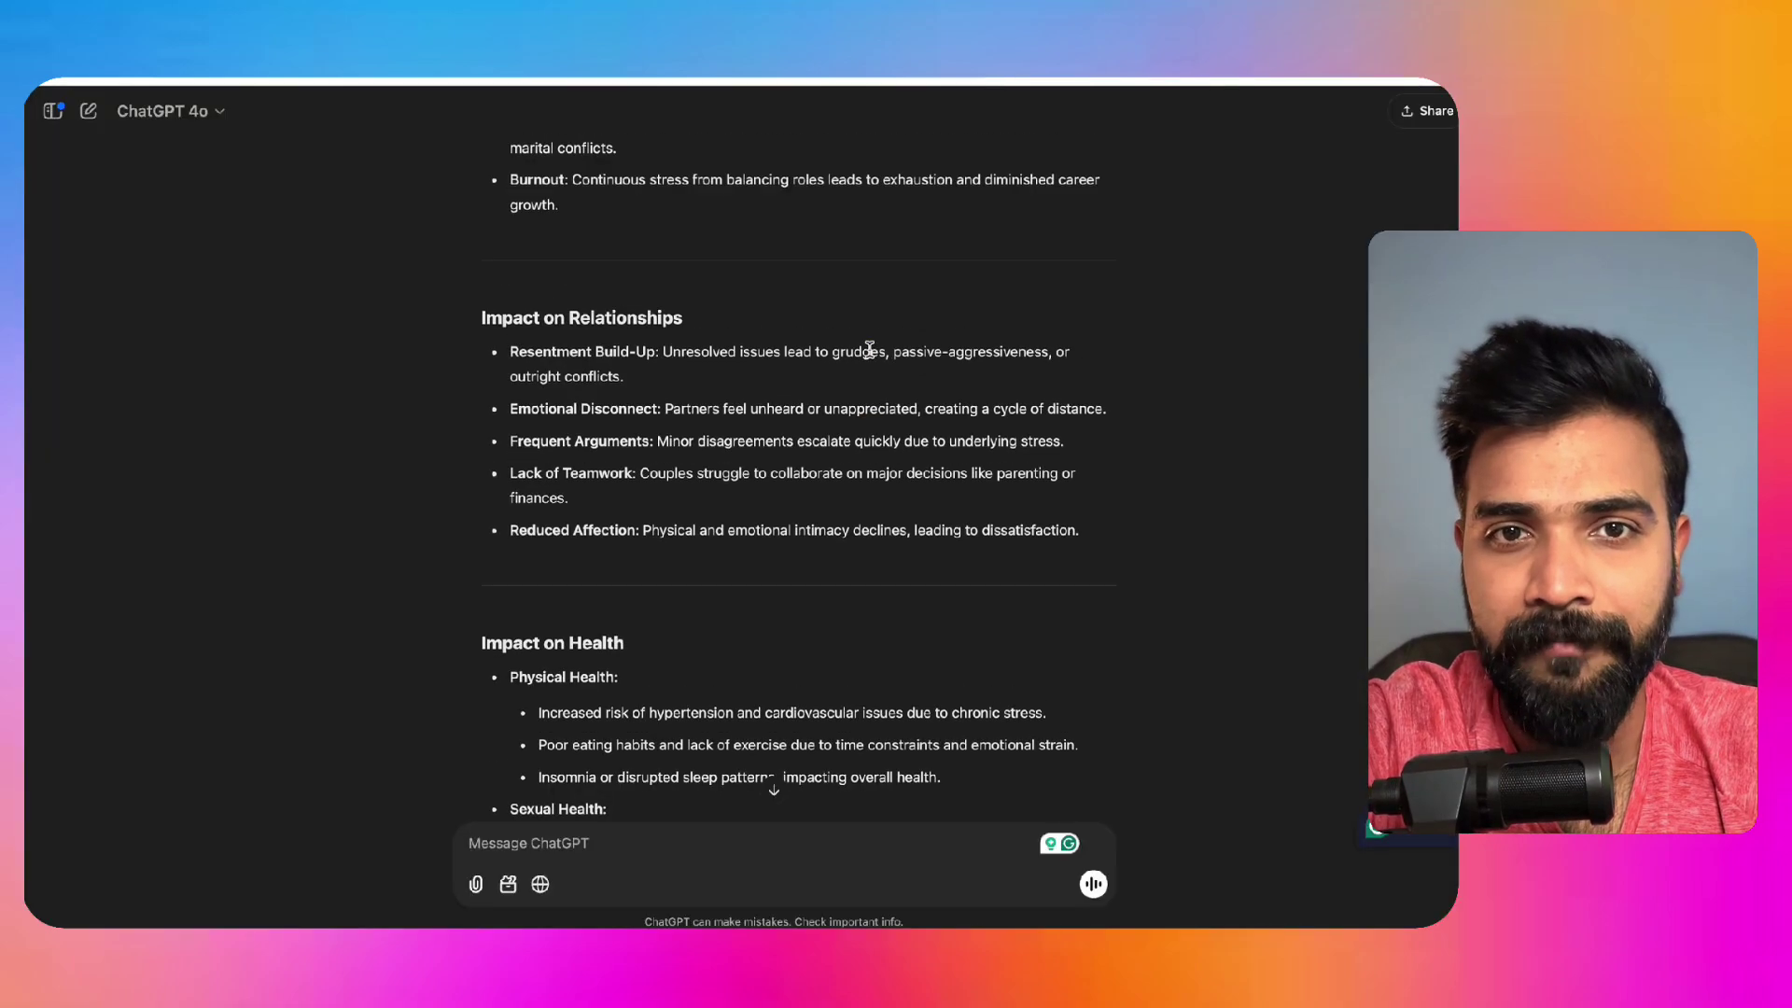
# Step: Rename the course plan's Tab 1 to 'Market Research'
pyautogui.scroll(15, 868, 354)
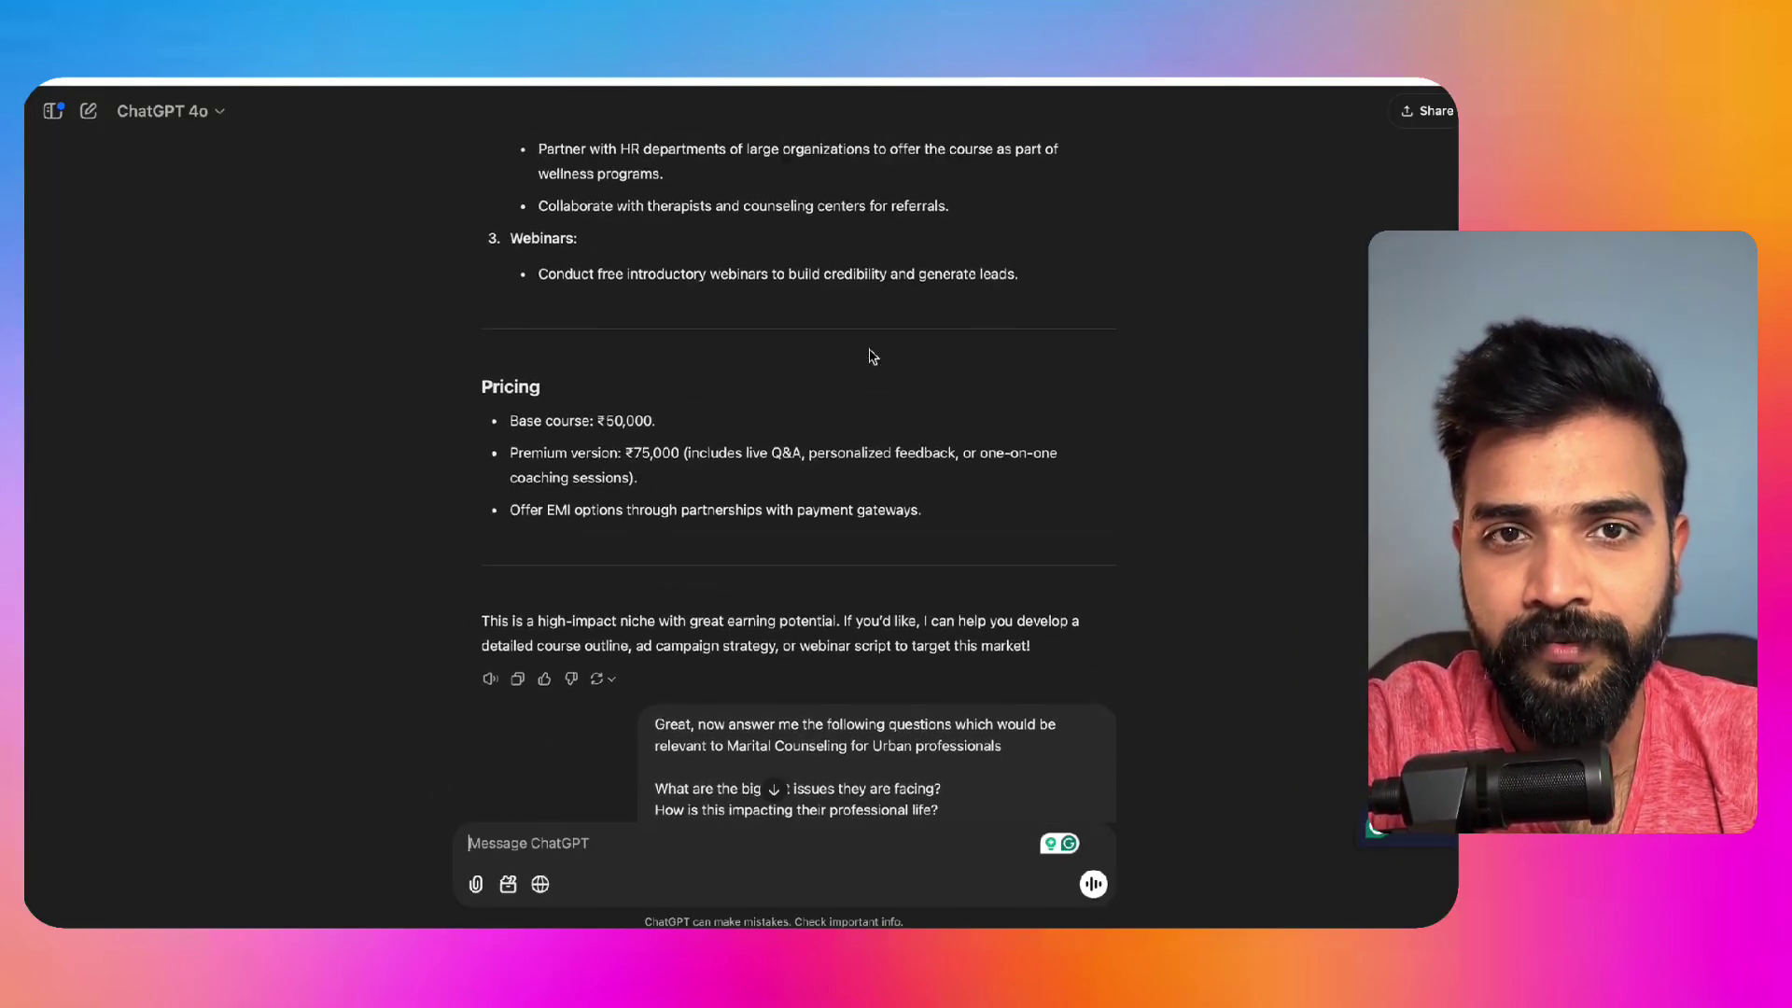
pyautogui.scroll(10, 871, 355)
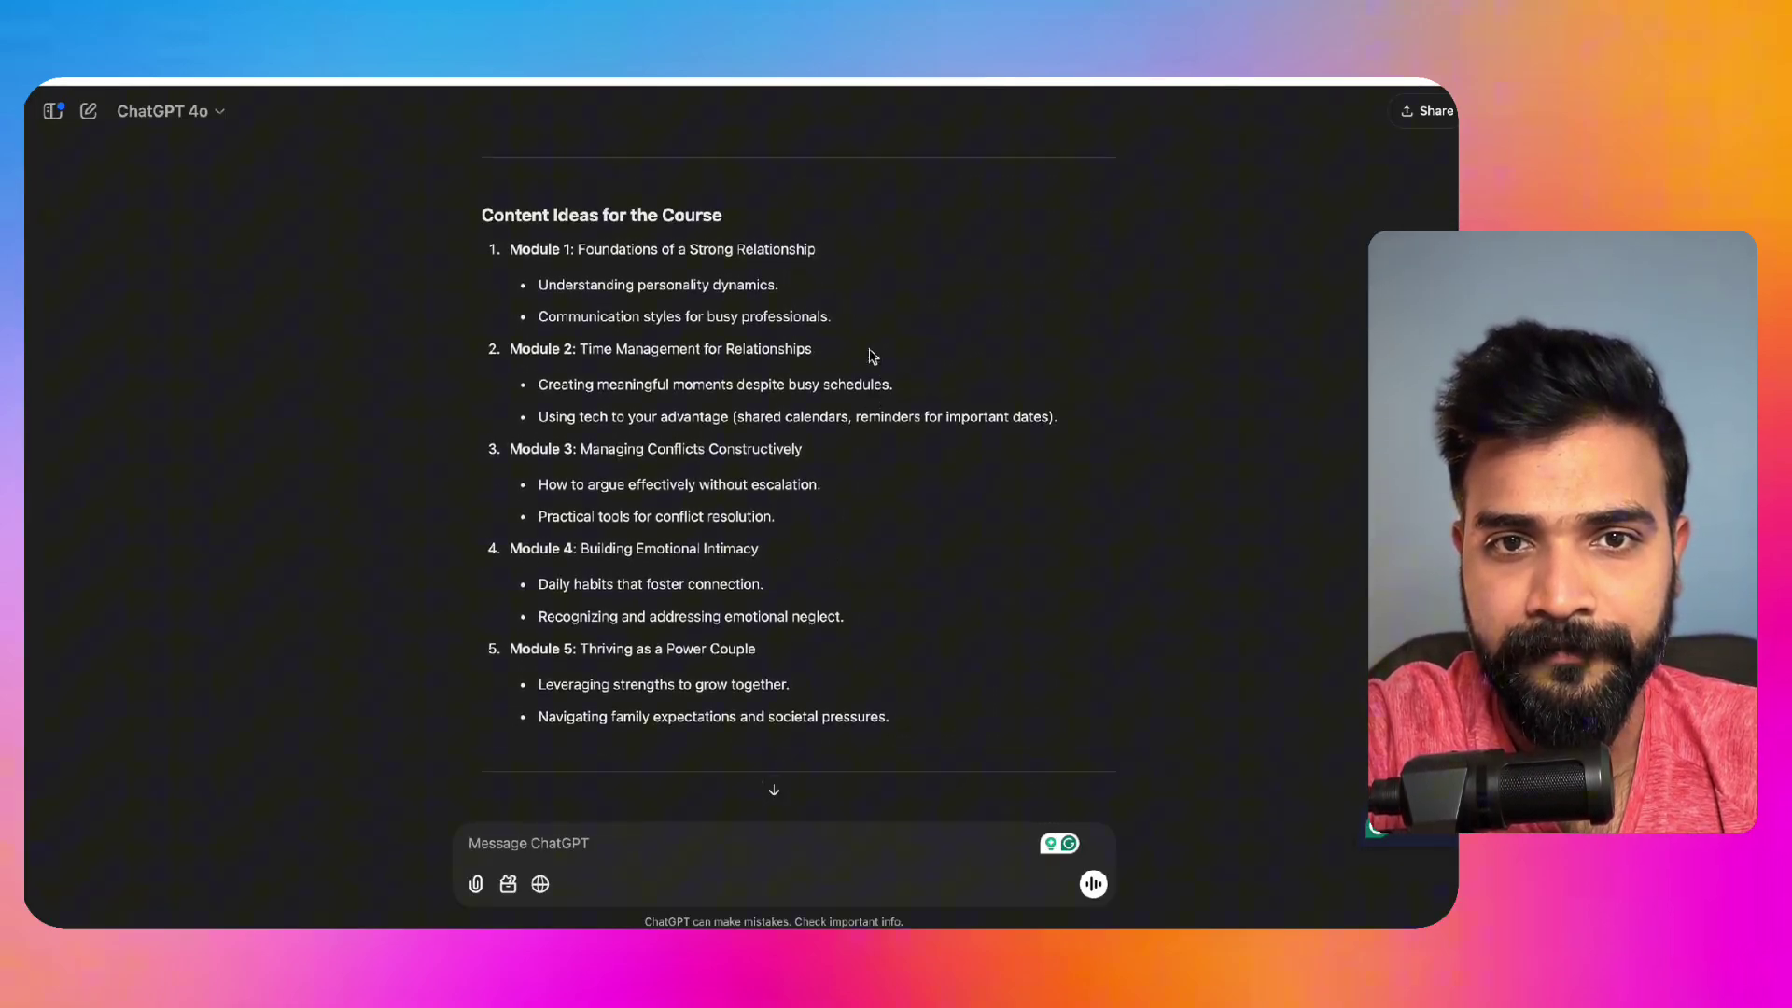
pyautogui.scroll(10, 871, 356)
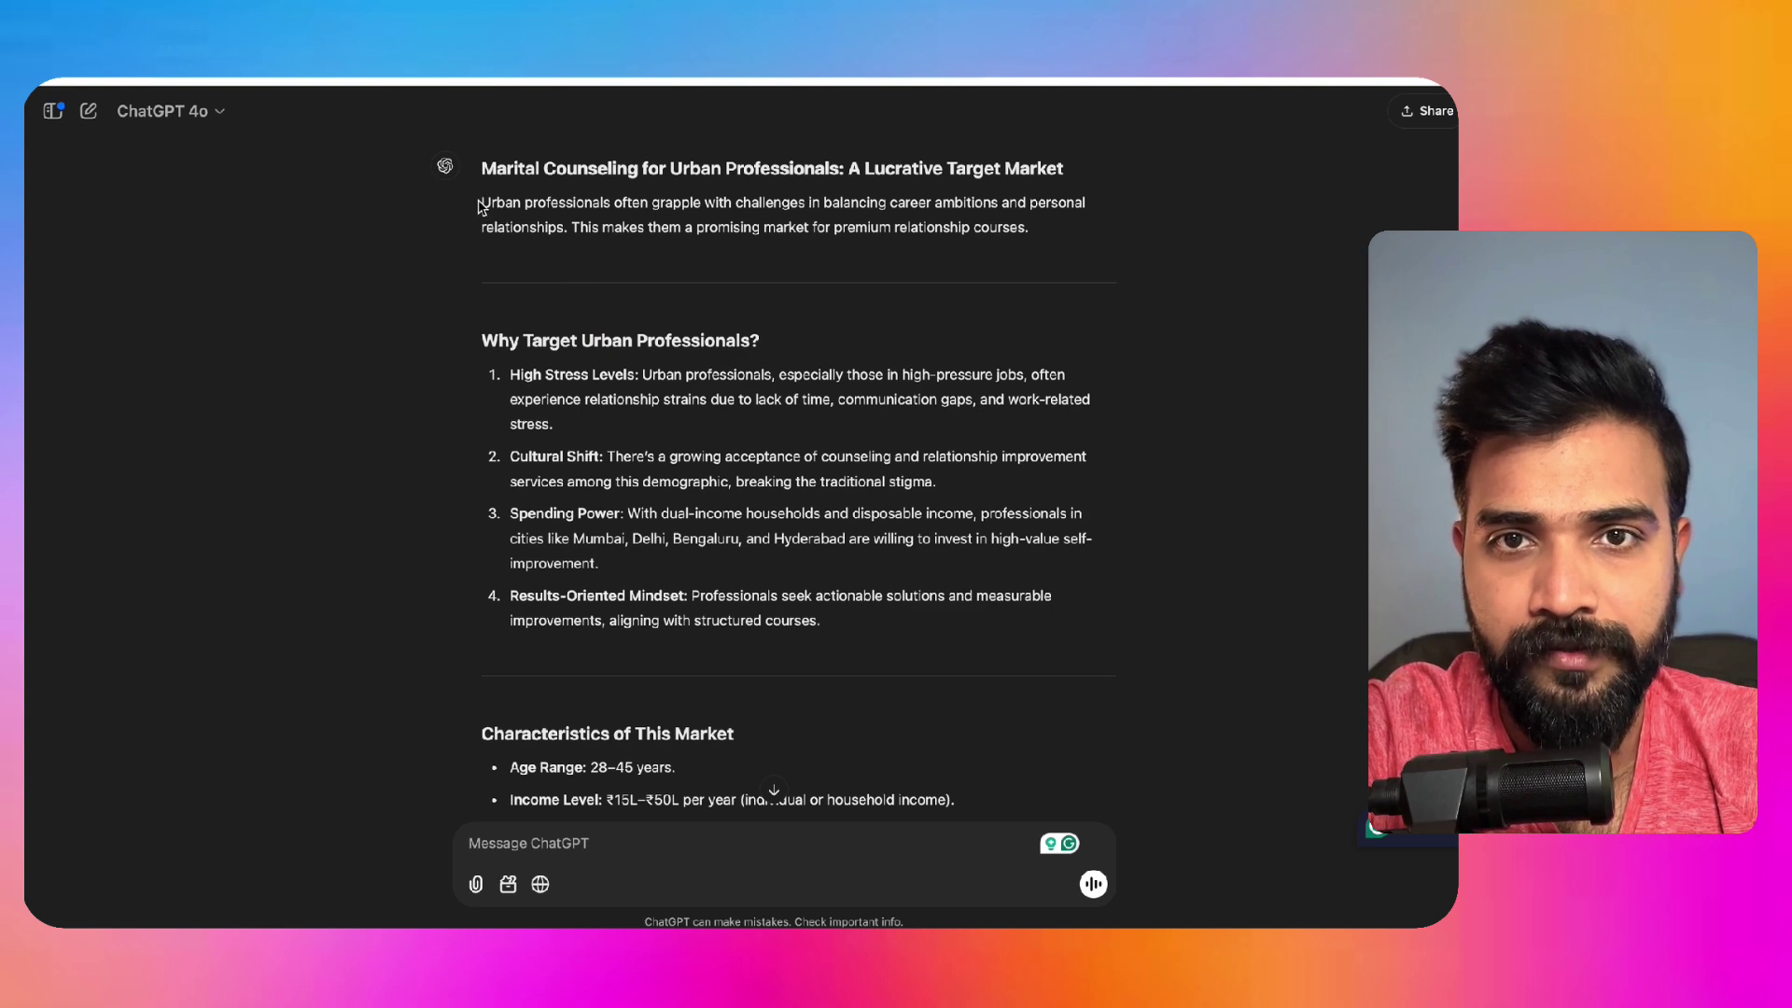
pyautogui.moveTo(482, 199); pyautogui.dragTo(610, 203)
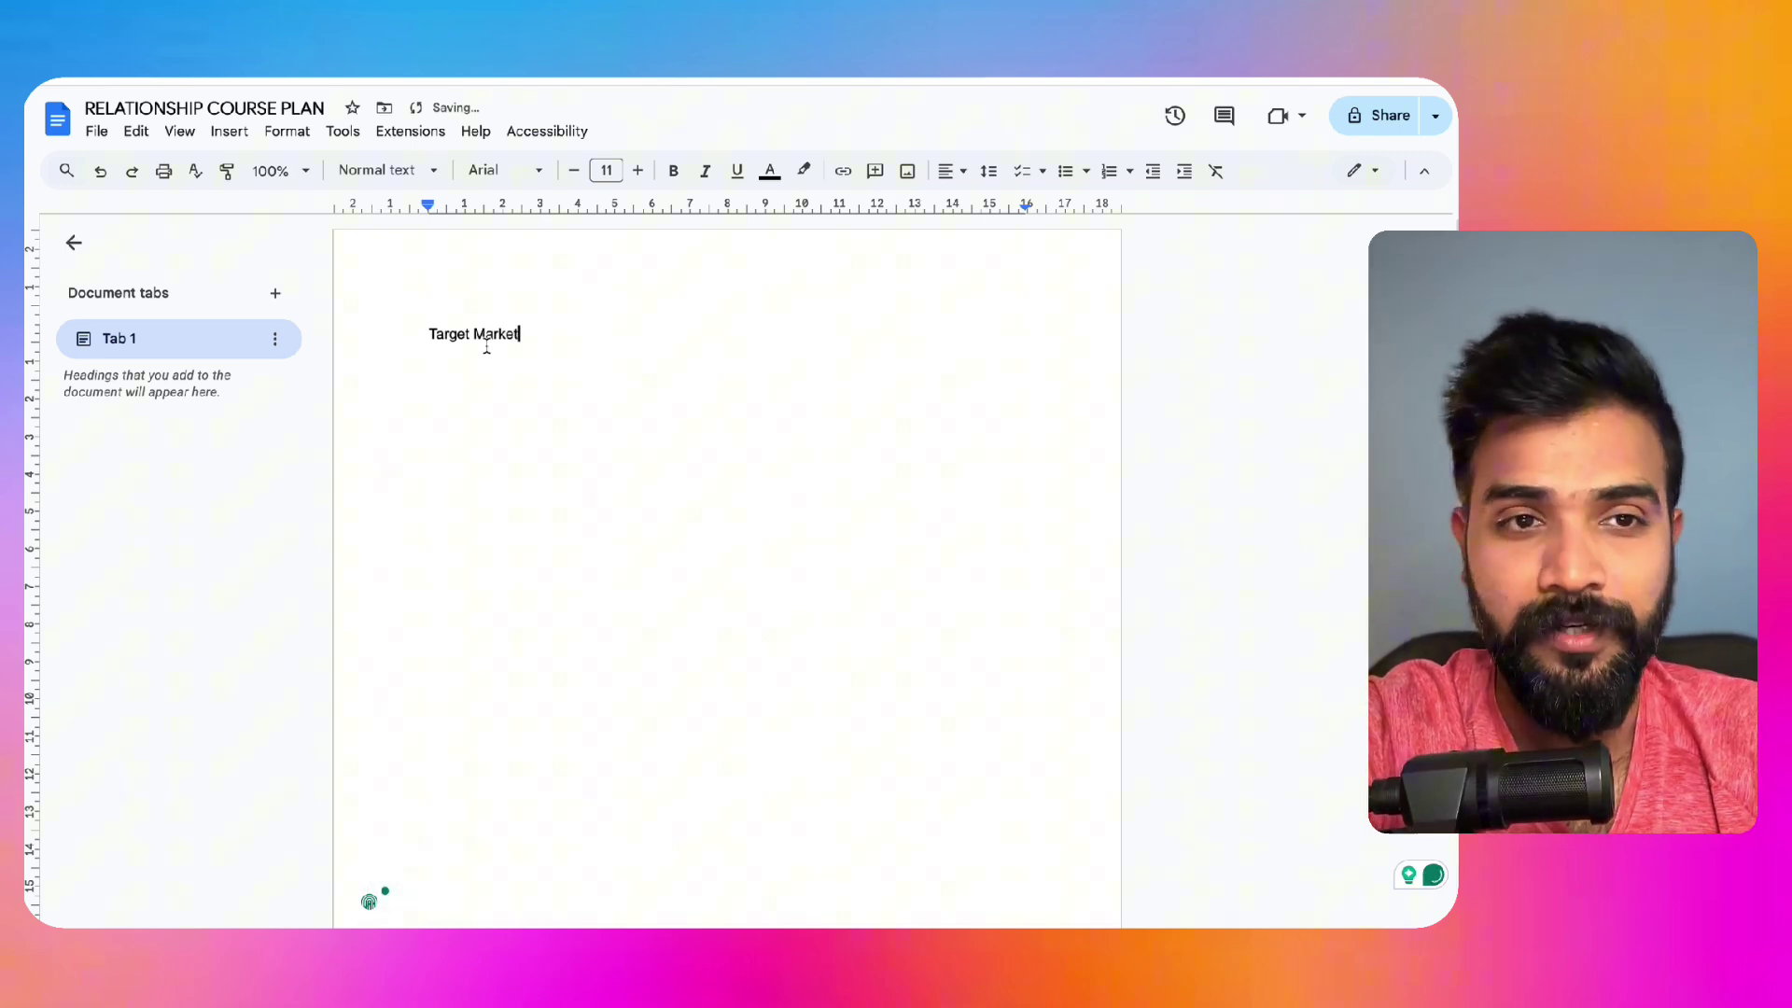
pyautogui.doubleClick(118, 341)
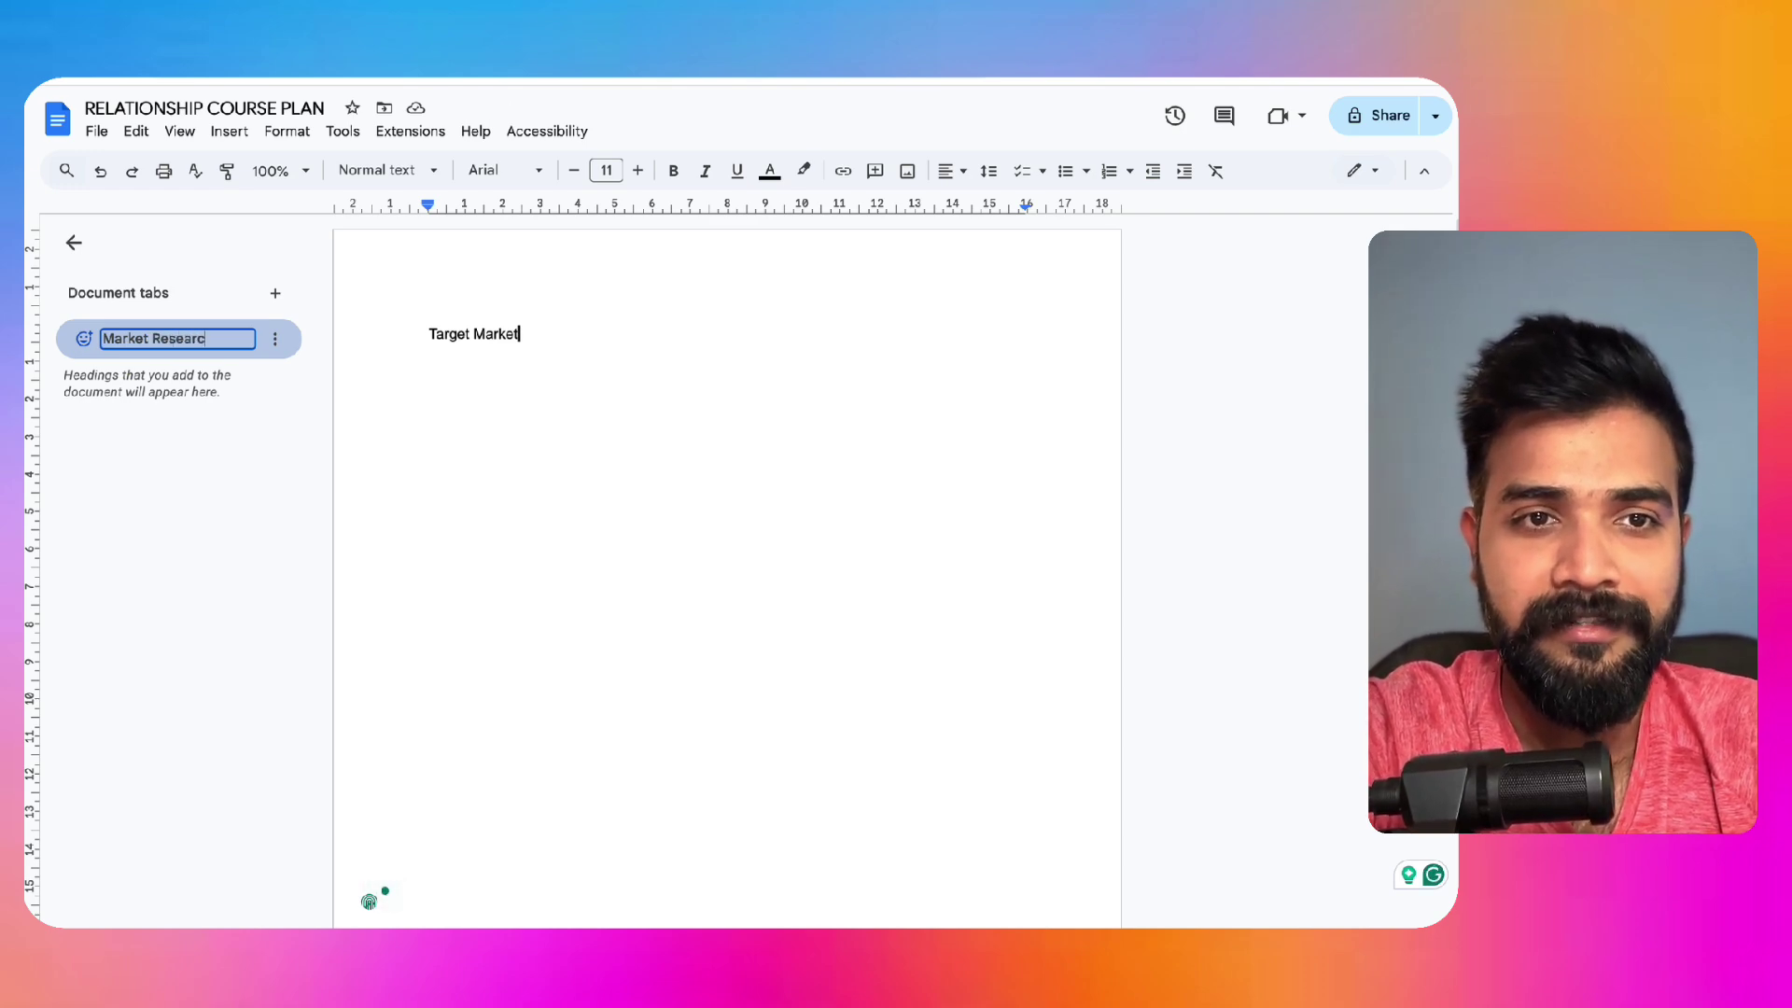
pyautogui.click(506, 398)
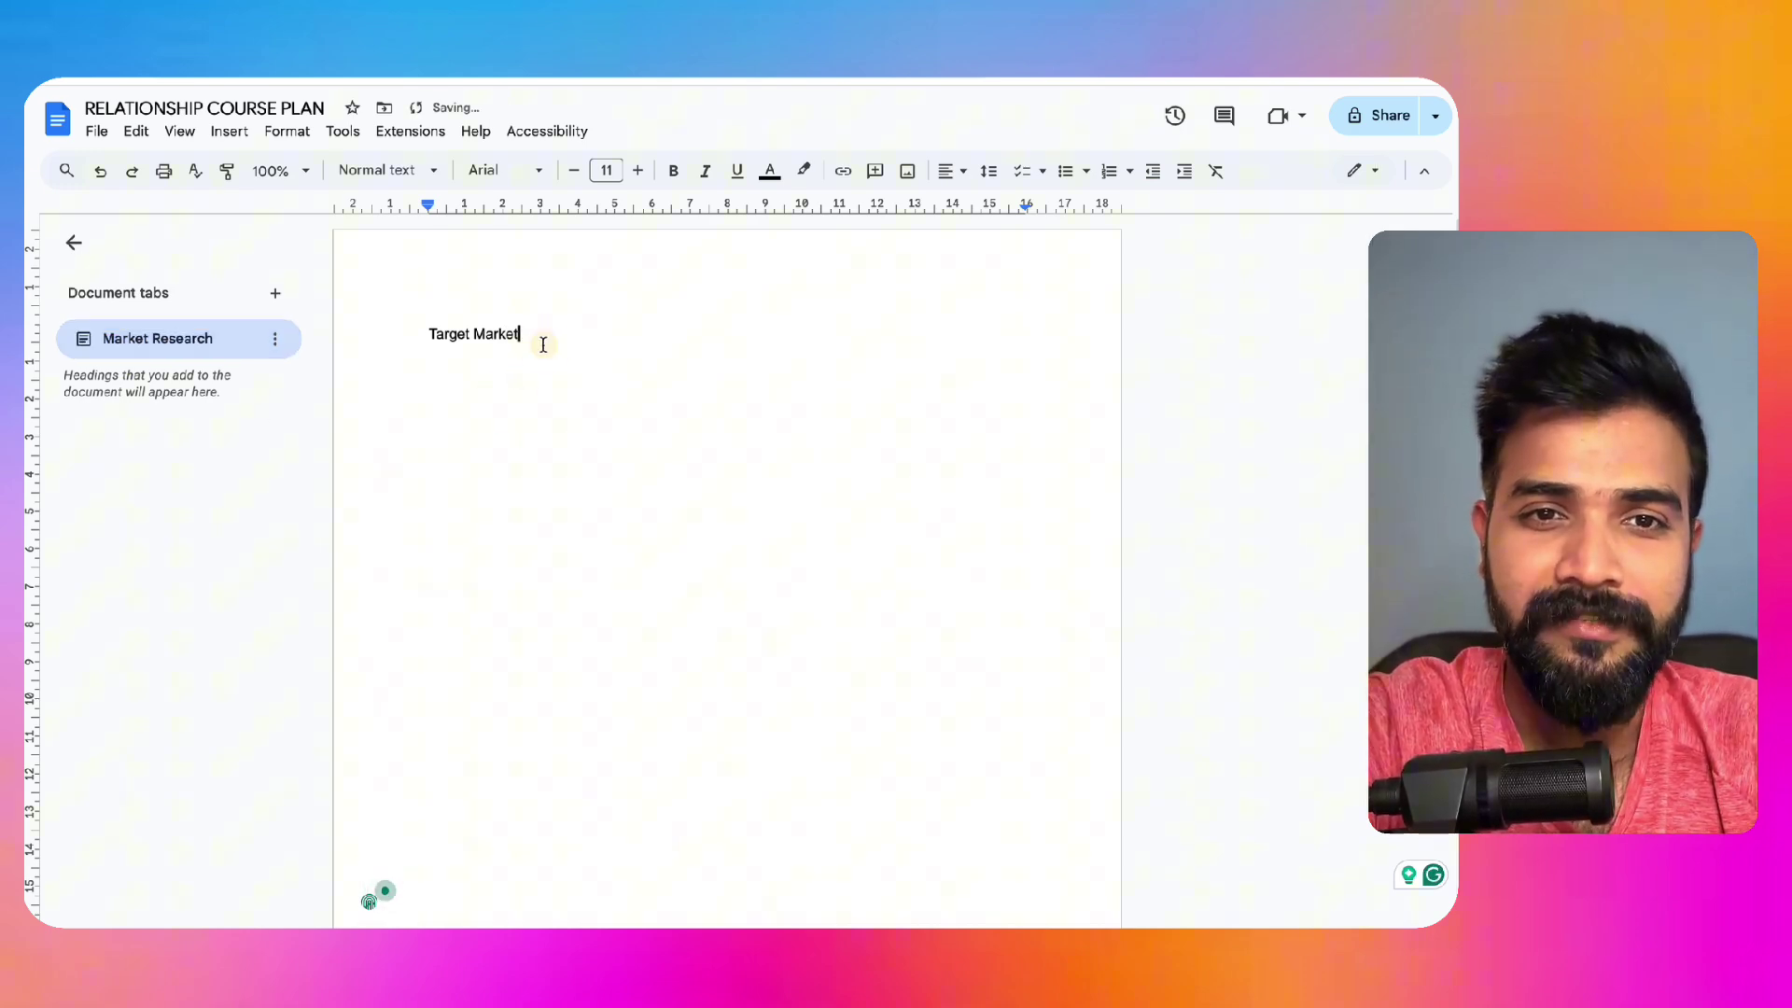
# Step: Add a colon after 'Target Market' and copy the response heading naming Urban professionals
pyautogui.write(':')
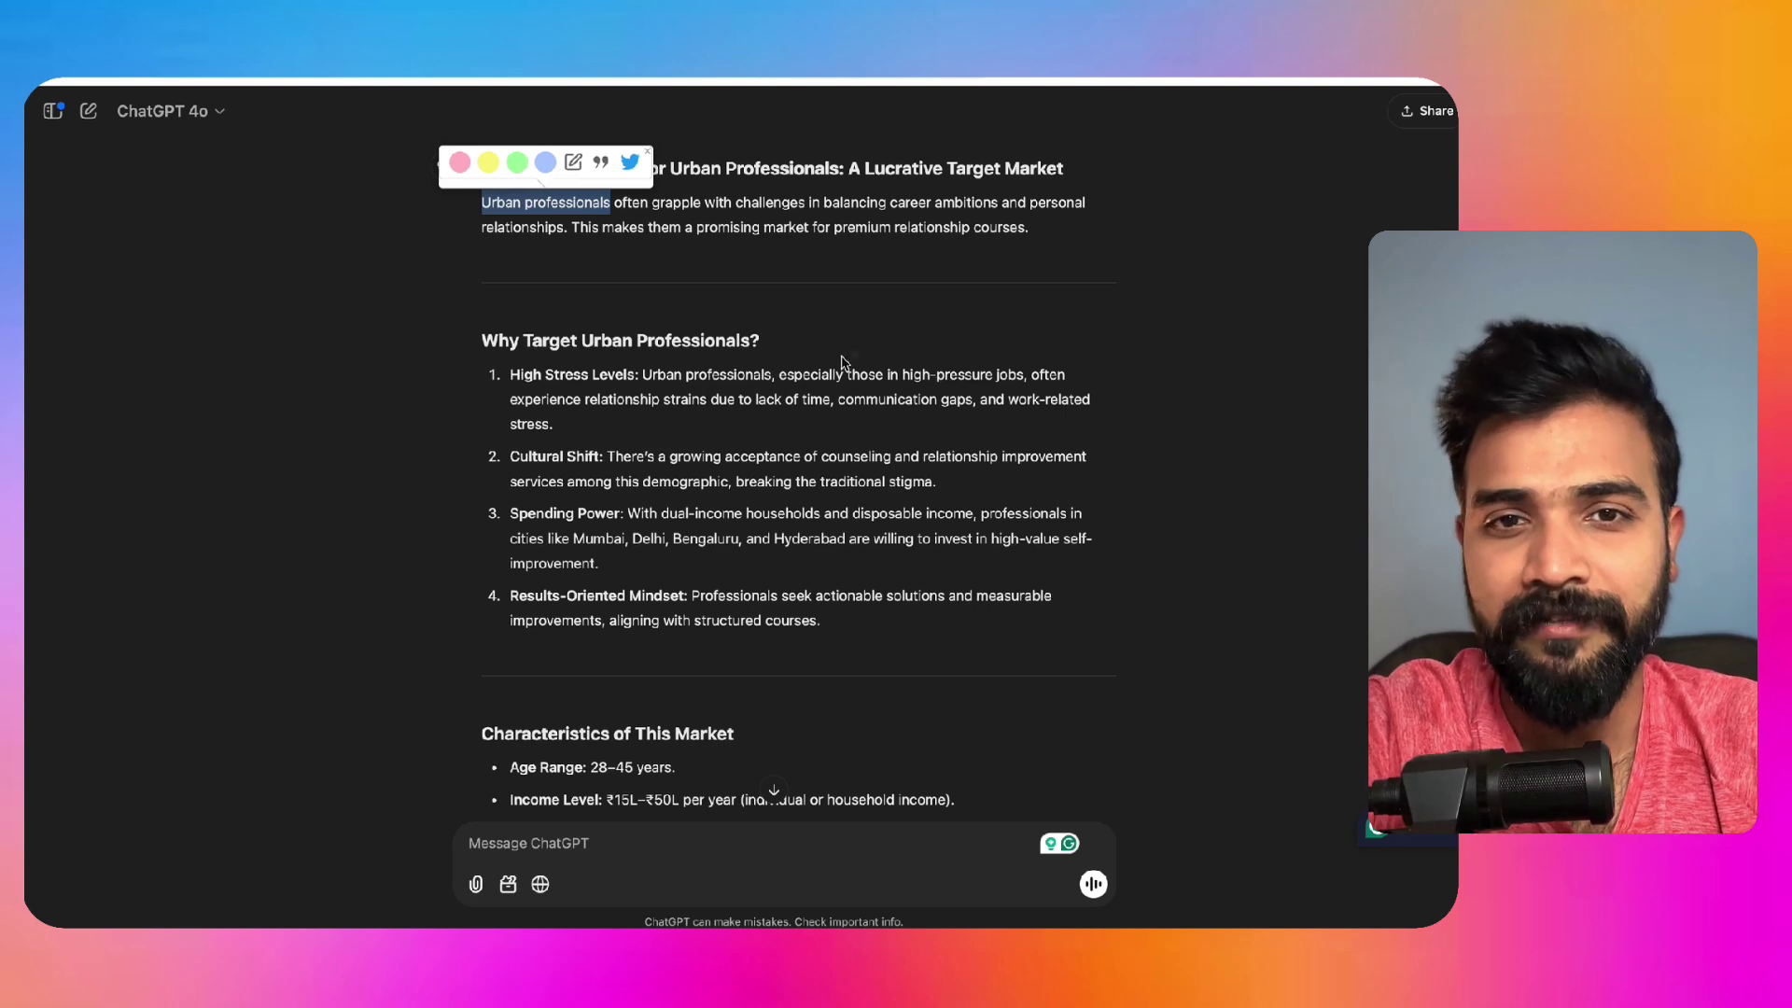
pyautogui.click(660, 308)
pyautogui.scroll(1, 590, 235)
pyautogui.moveTo(611, 228); pyautogui.dragTo(393, 230)
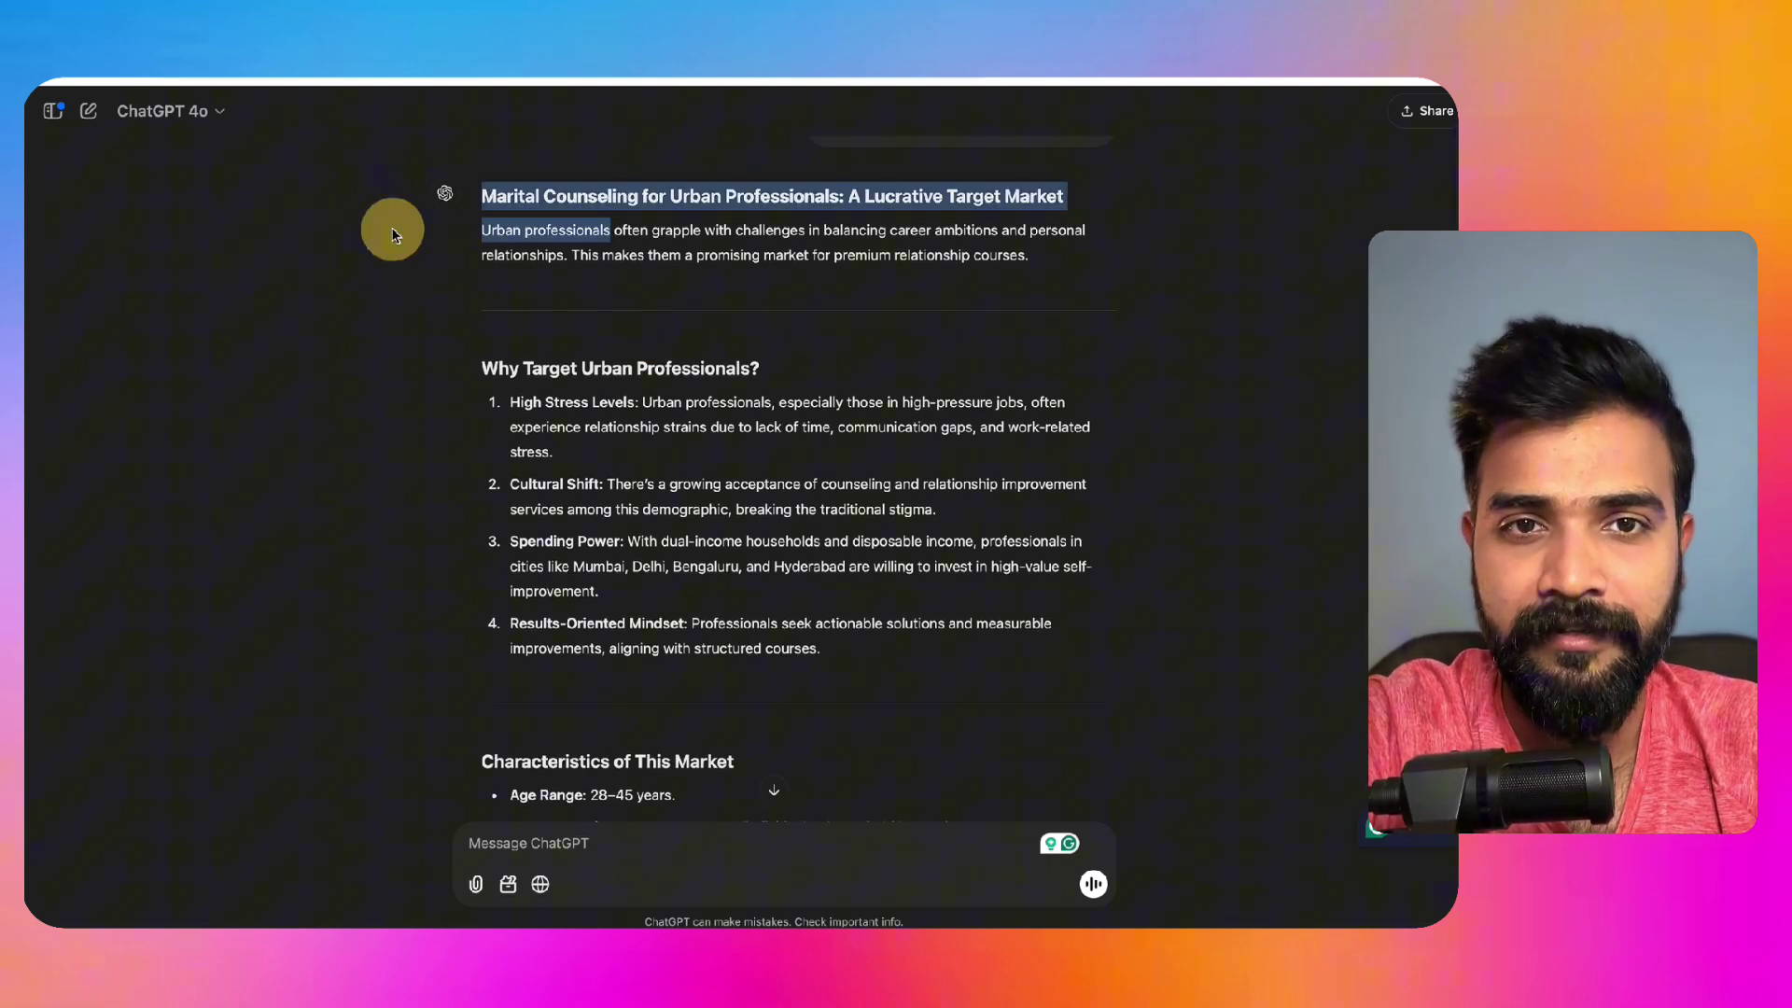
pyautogui.click(605, 234)
pyautogui.moveTo(610, 230)
pyautogui.mouseDown()
pyautogui.moveTo(449, 239)
pyautogui.moveTo(478, 233)
pyautogui.mouseUp()
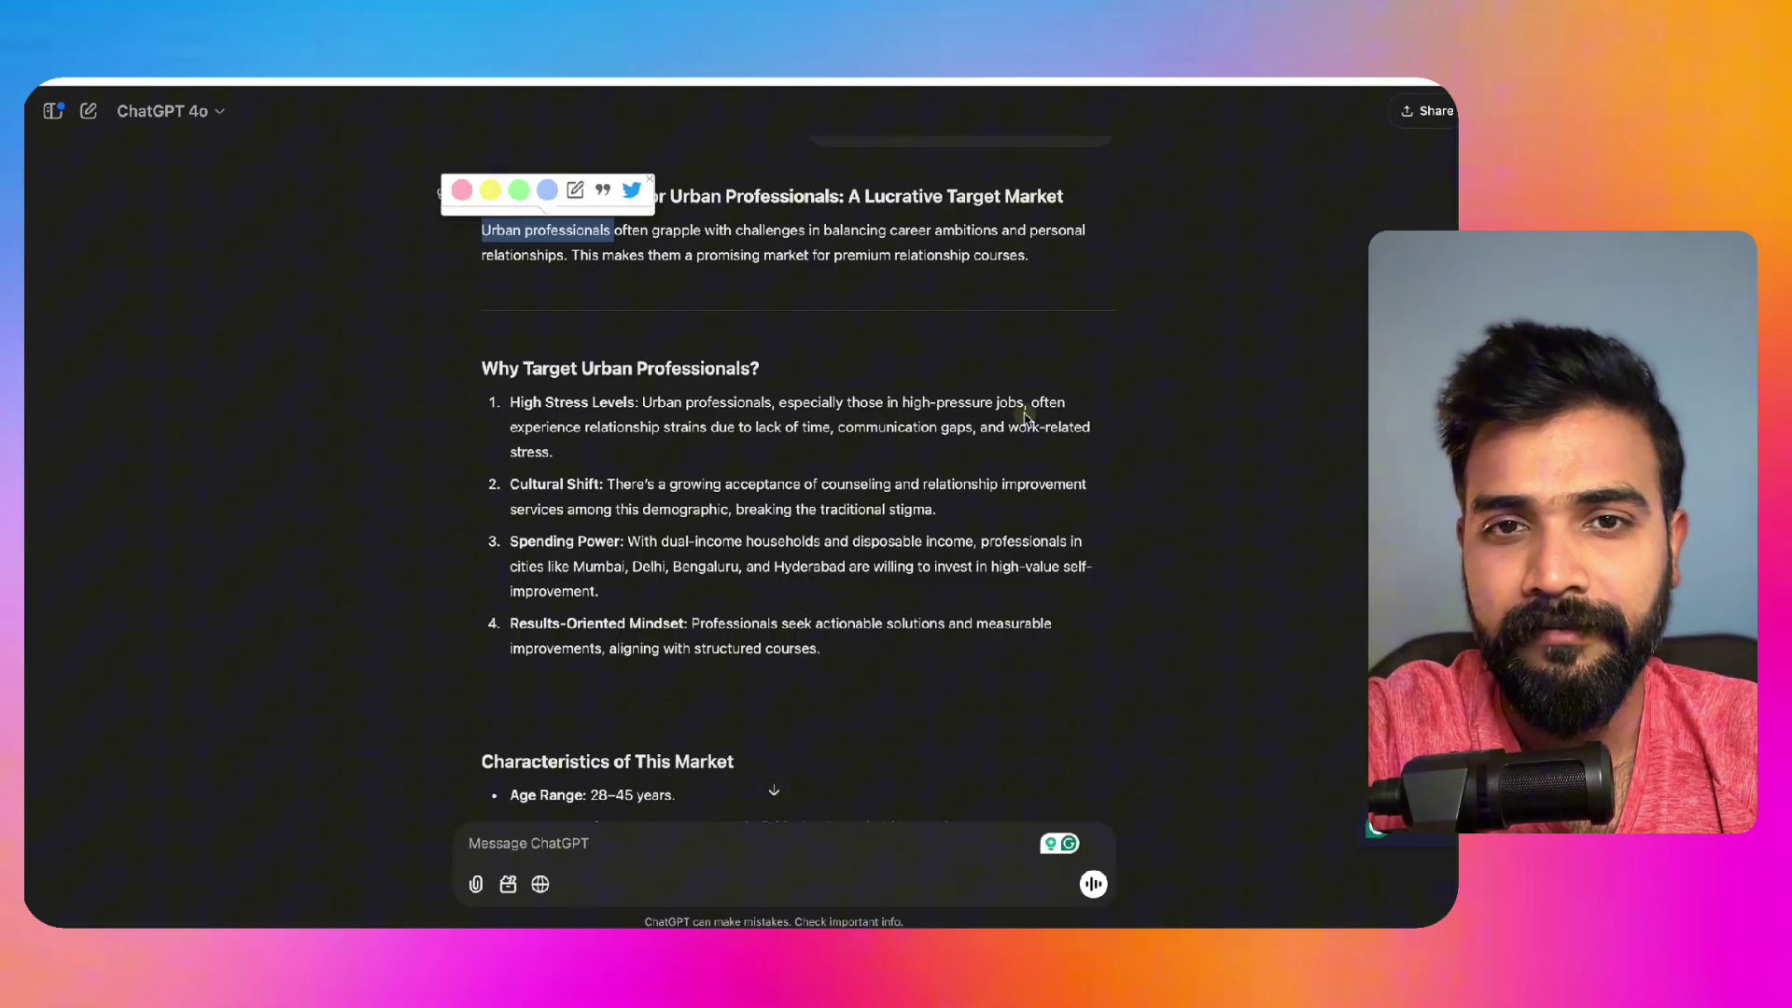
# Step: Copy the 'Why Target Urban Professionals' points 1-4 and the Frequent Arguments line
pyautogui.scroll(-3, 973, 474)
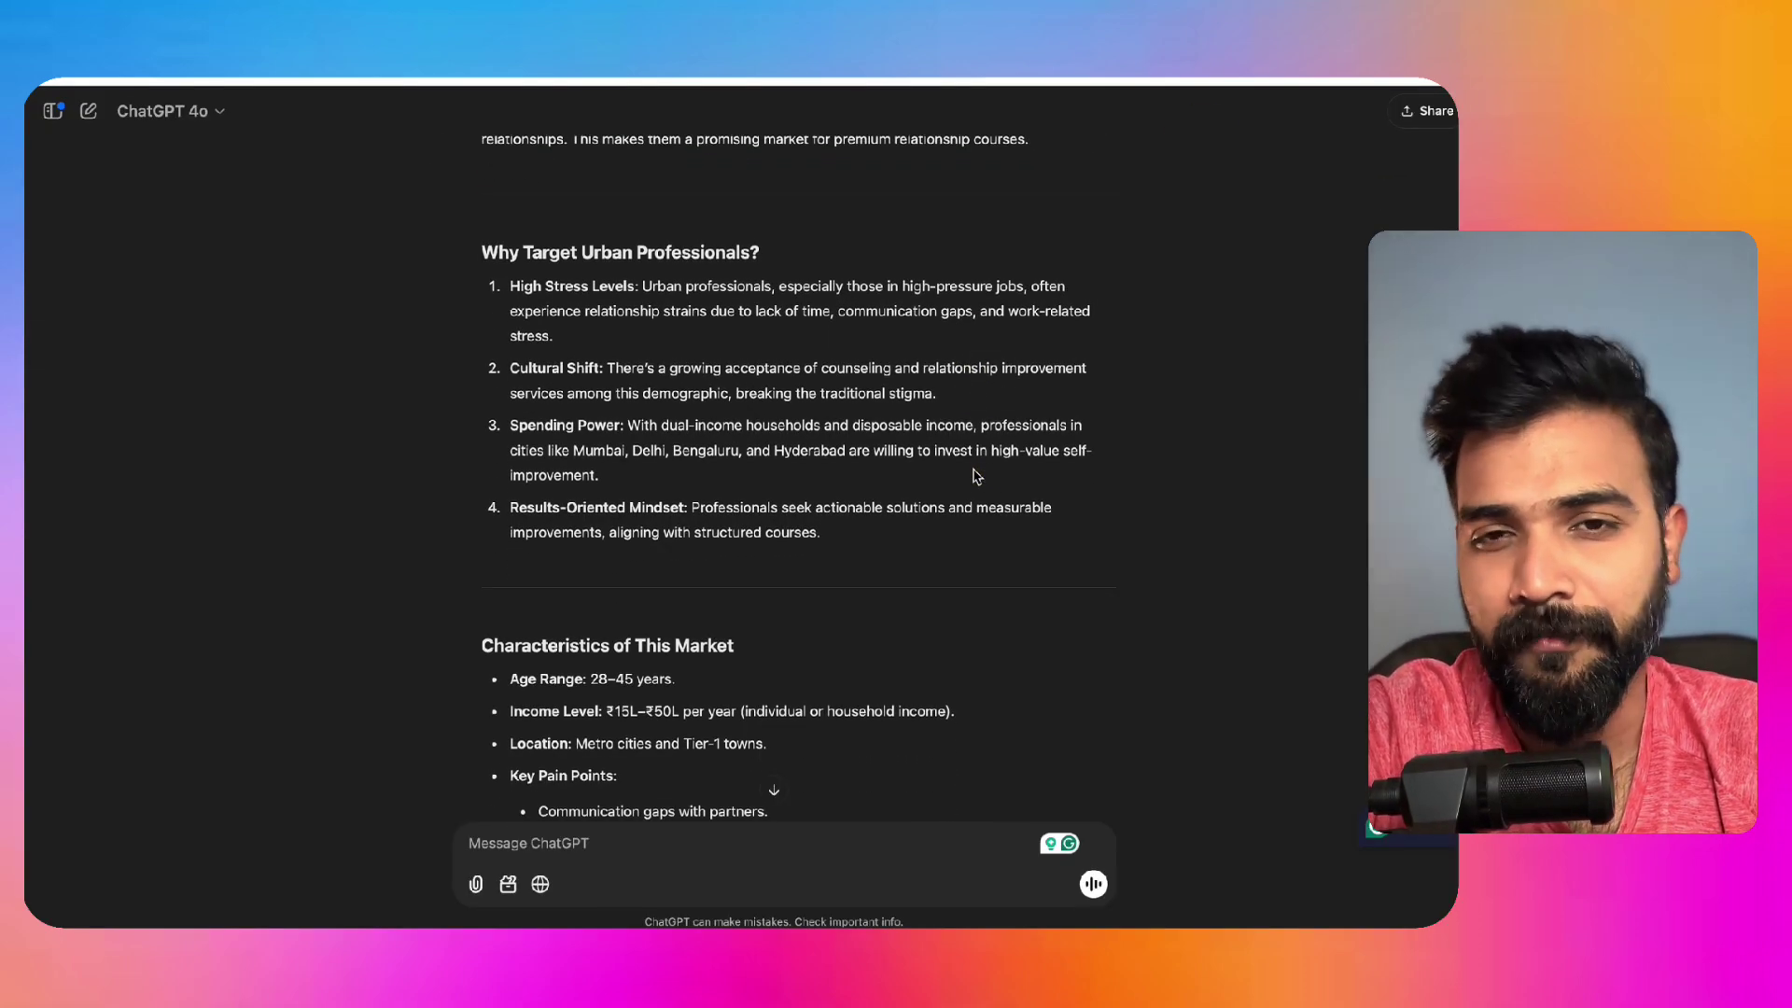
pyautogui.scroll(-1, 817, 425)
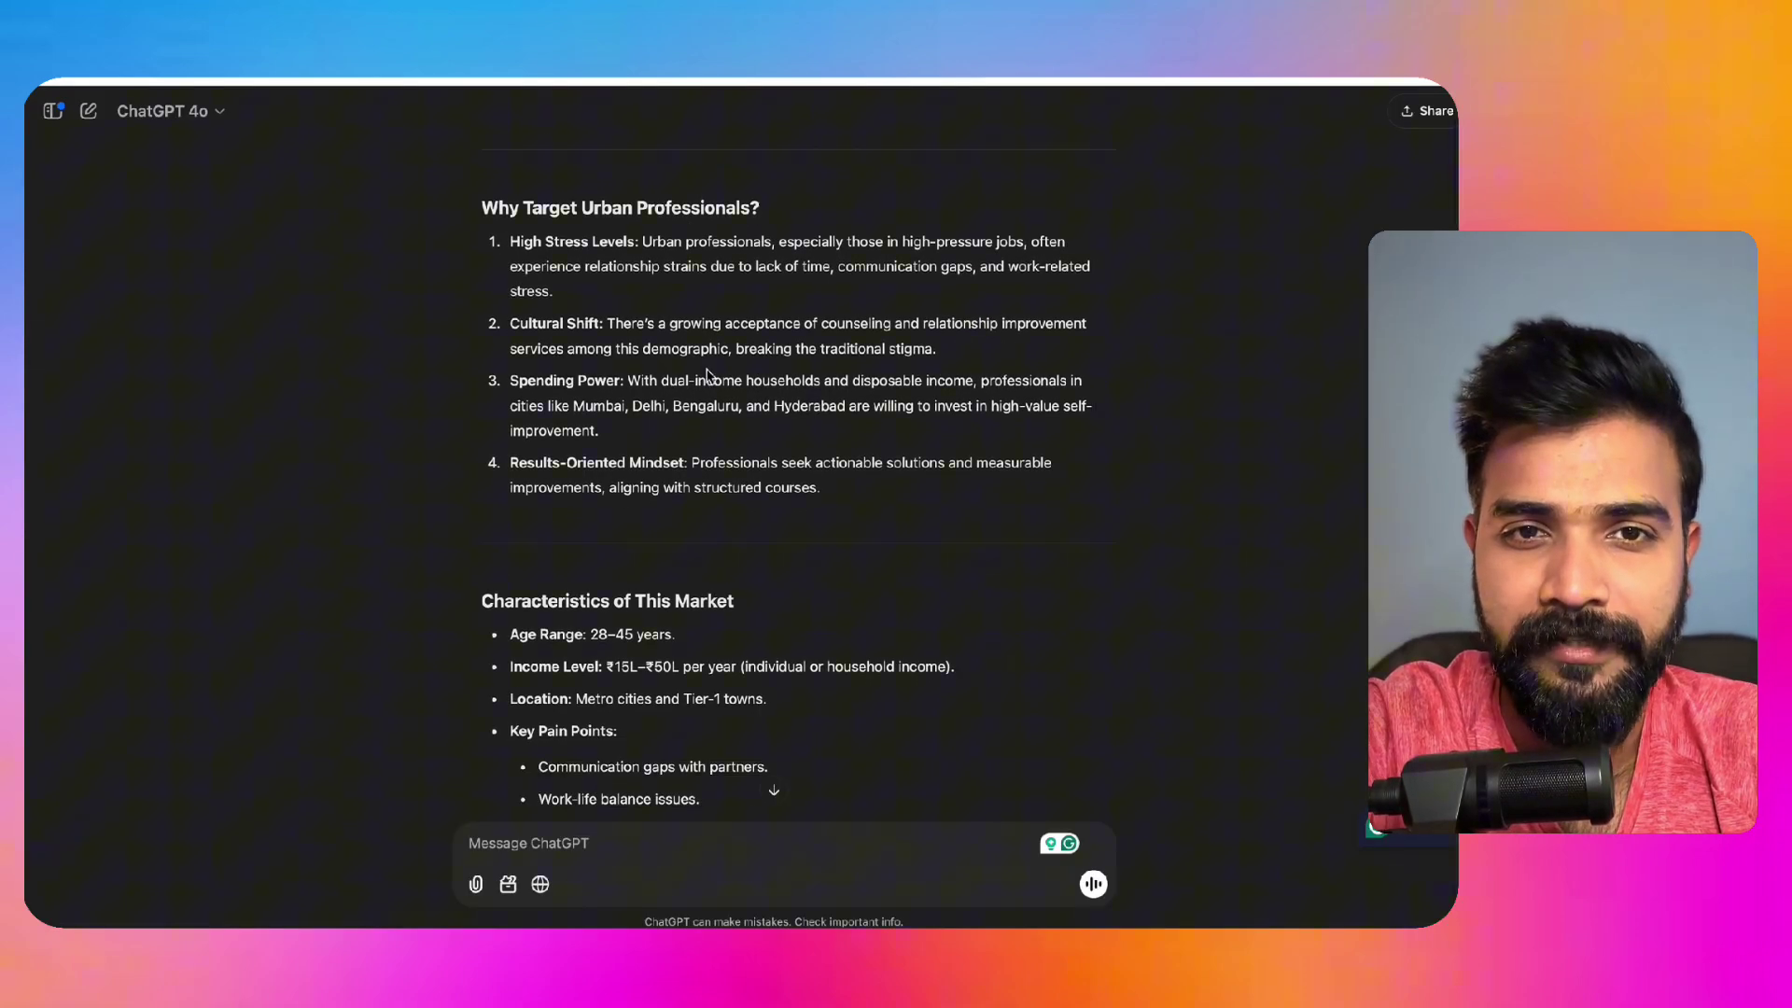
pyautogui.moveTo(483, 209)
pyautogui.mouseDown()
pyautogui.moveTo(936, 468)
pyautogui.moveTo(928, 484)
pyautogui.mouseUp()
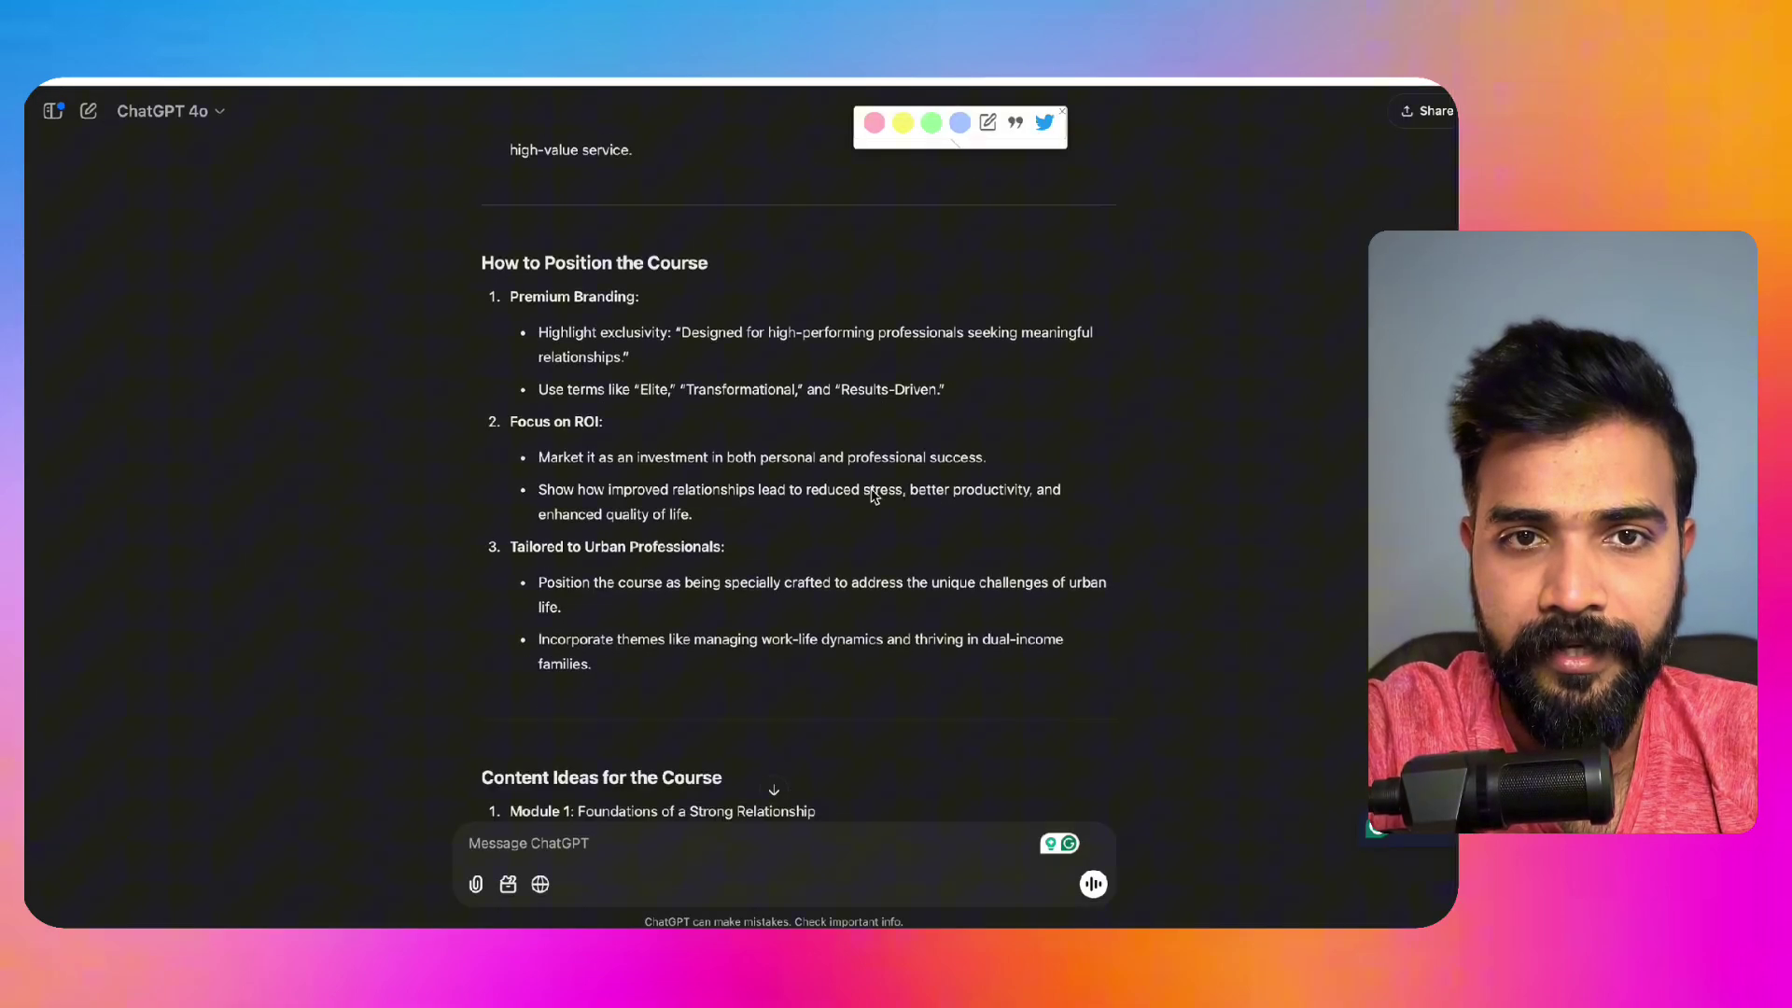
pyautogui.scroll(-15, 871, 490)
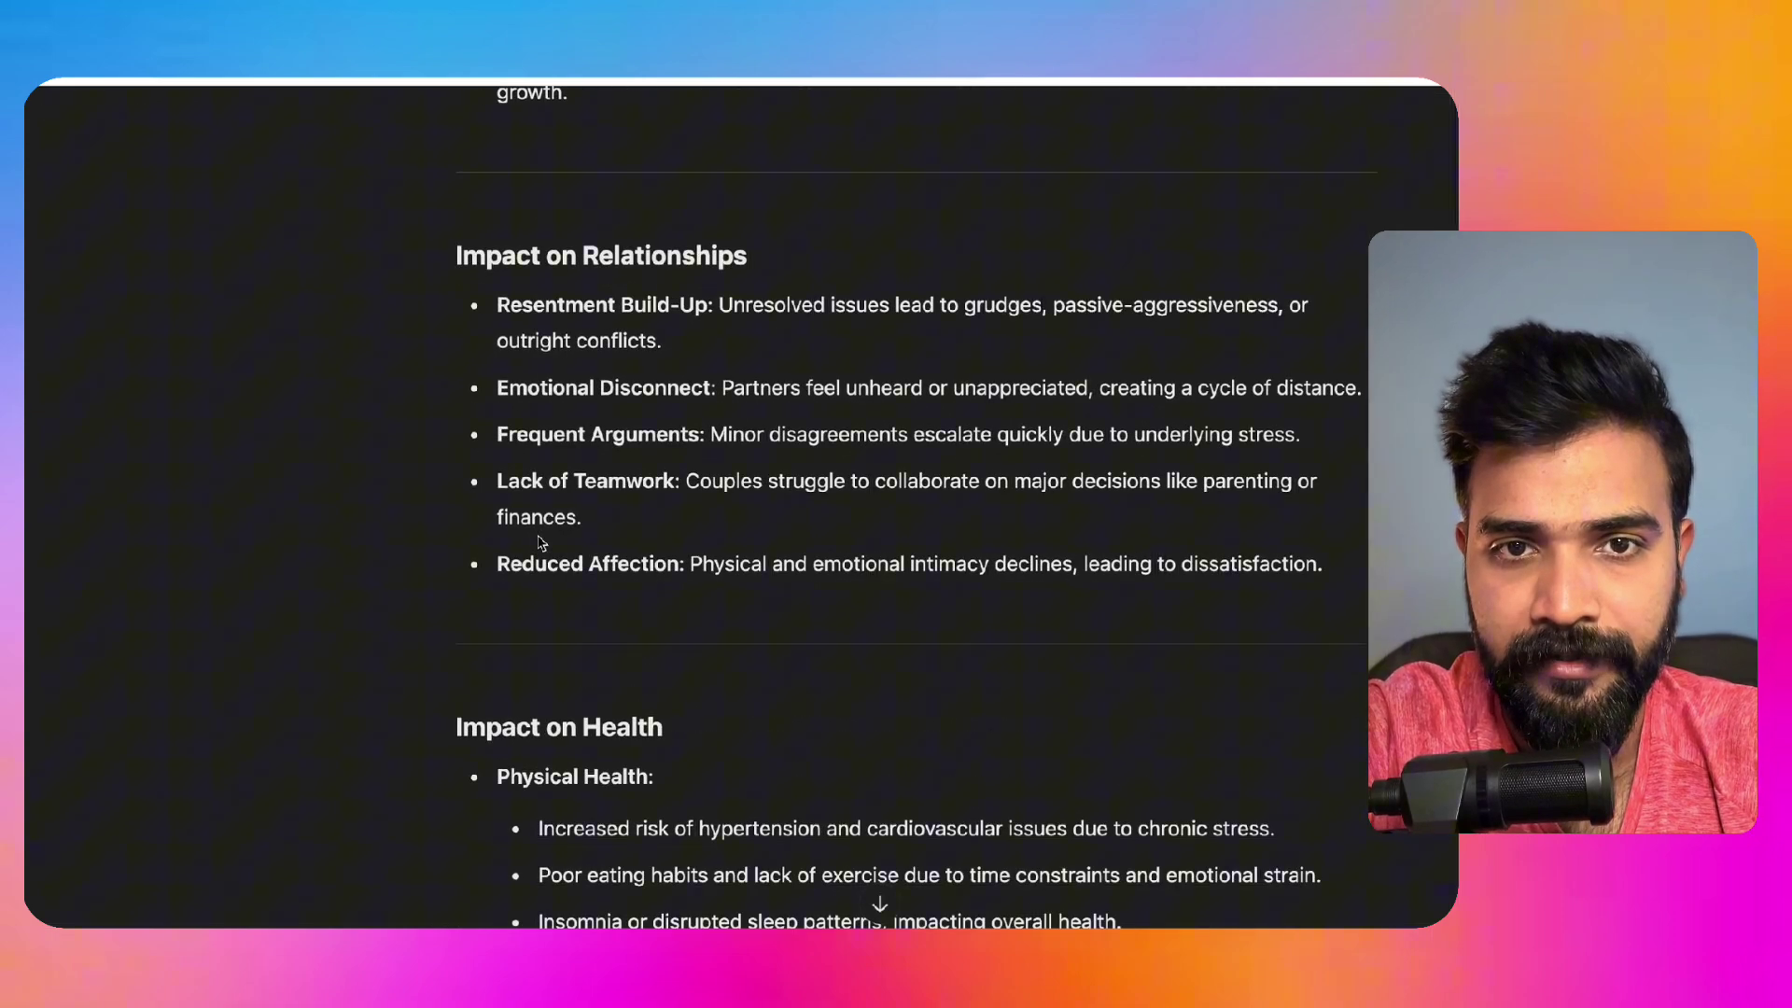
pyautogui.moveTo(387, 437); pyautogui.dragTo(1248, 437)
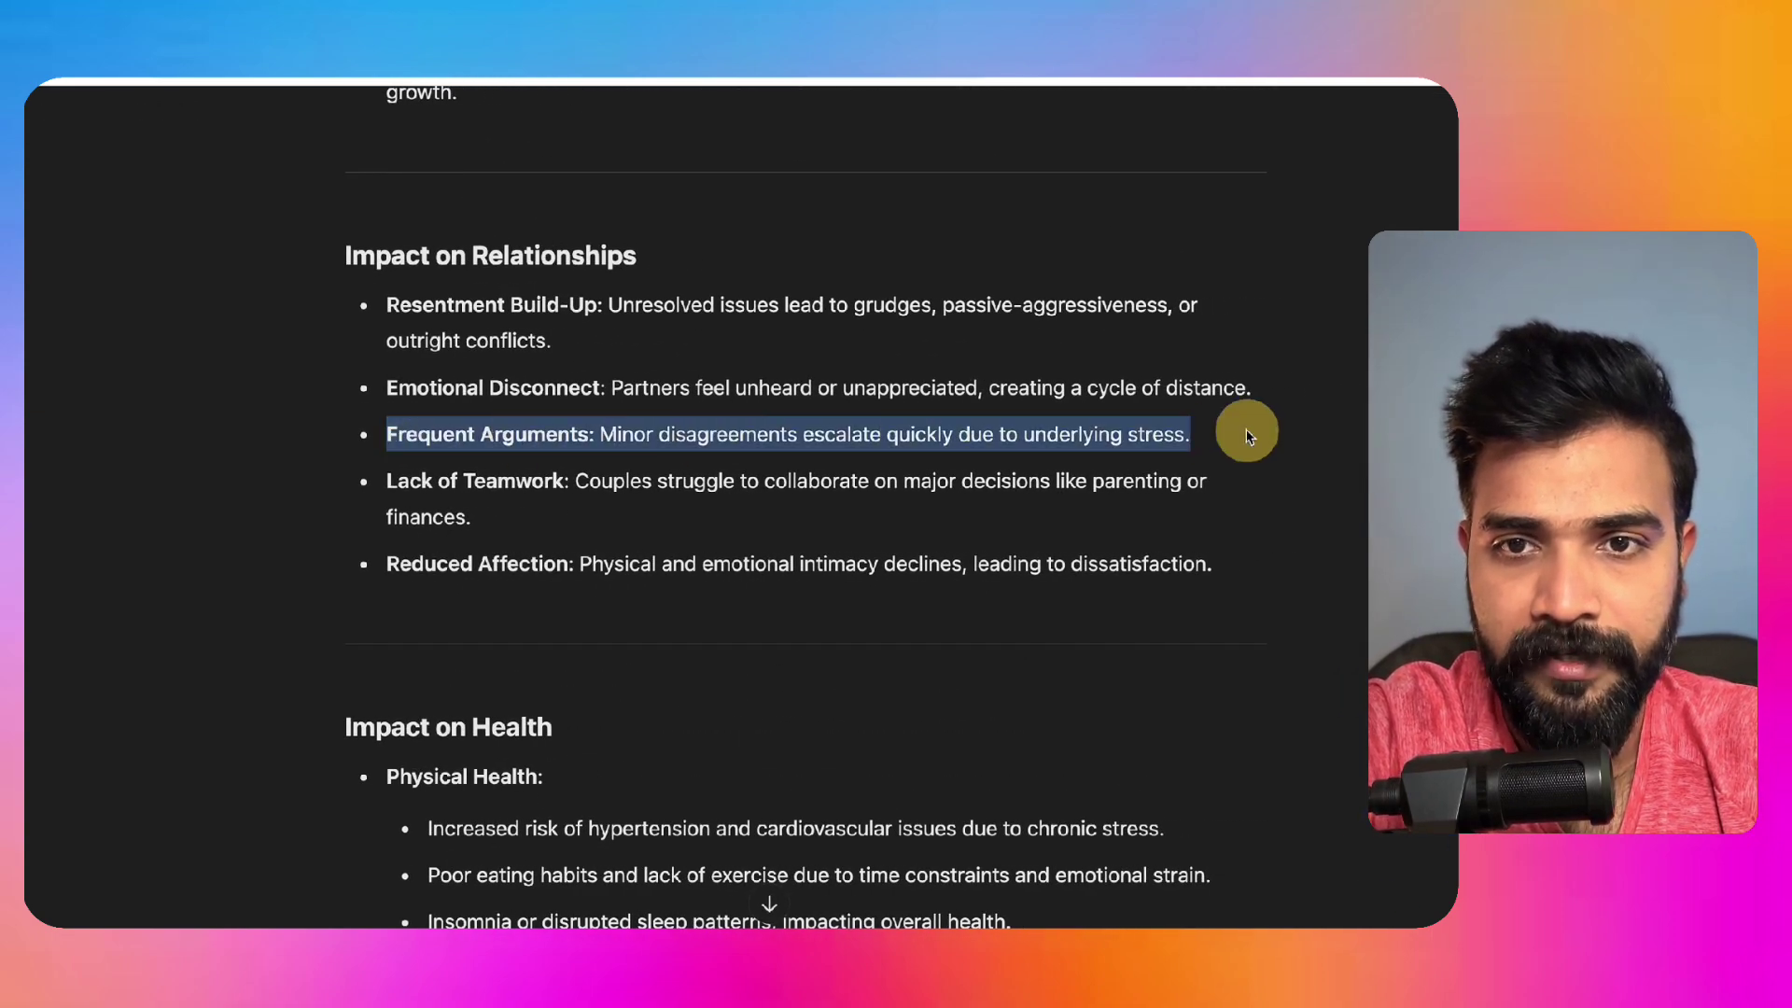
pyautogui.click(1112, 373)
# Step: Copy the relationship-impact bullets, the Feeling list and the Doing list into the plan
pyautogui.moveTo(386, 301); pyautogui.dragTo(1192, 555)
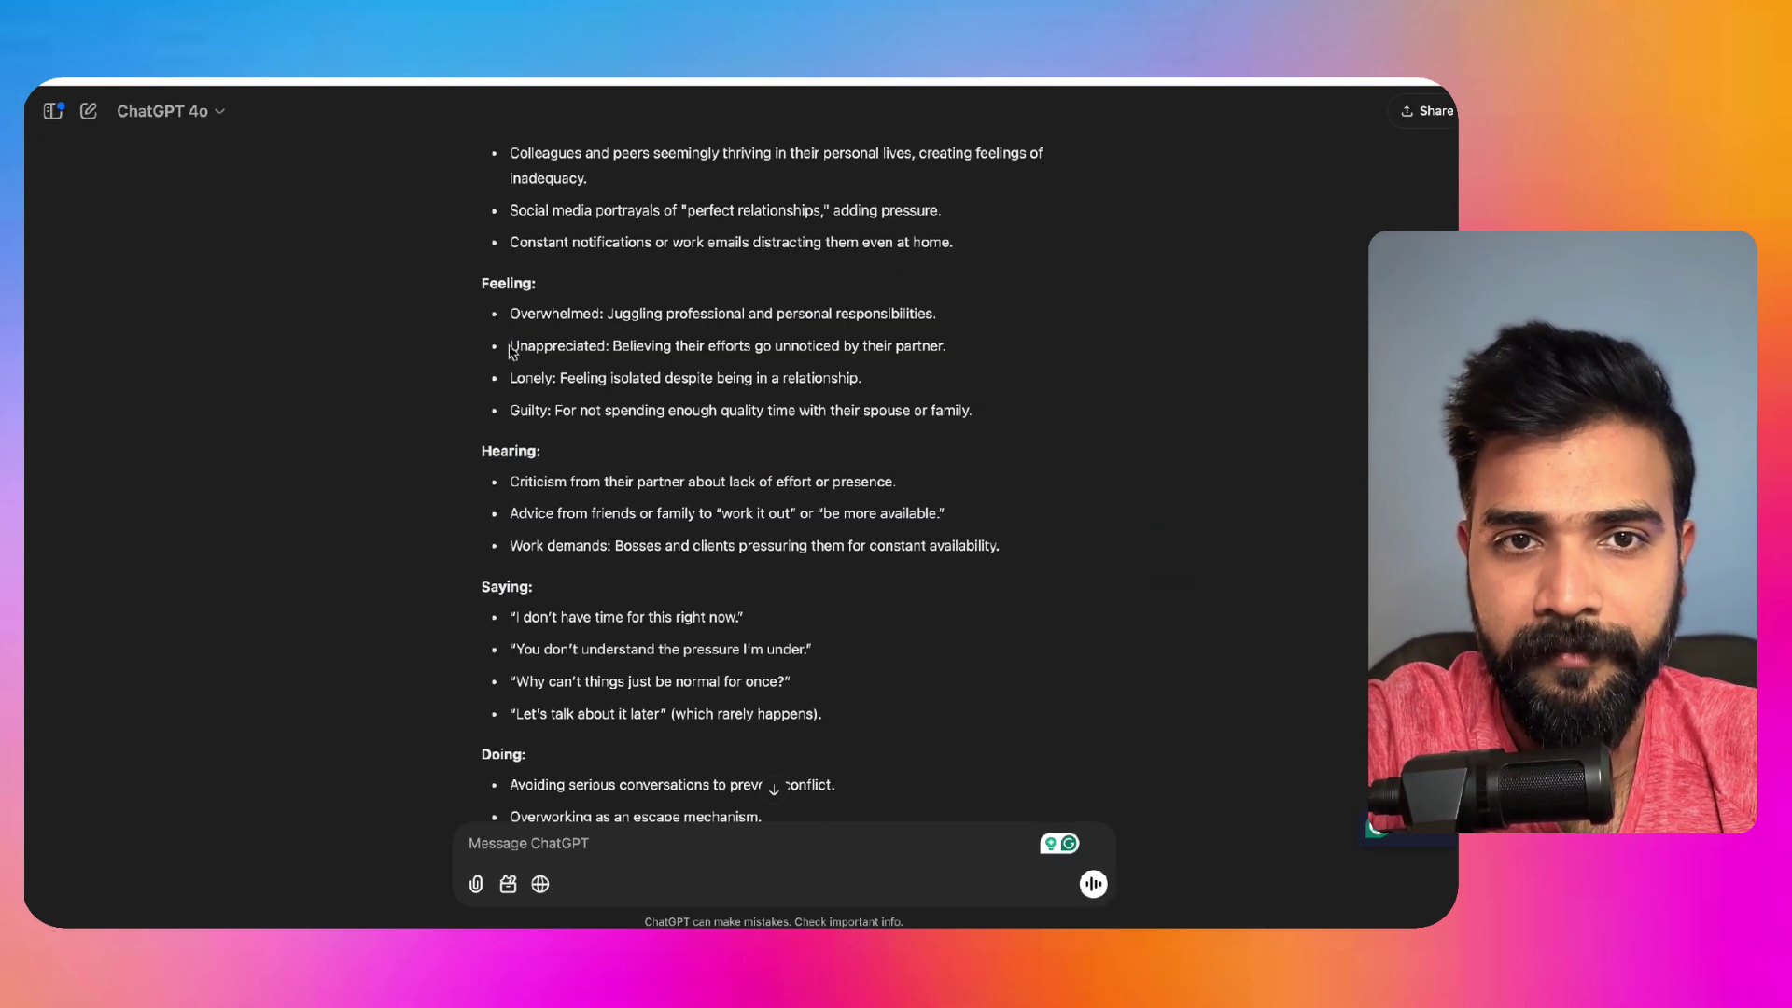
pyautogui.moveTo(512, 351); pyautogui.dragTo(1020, 348)
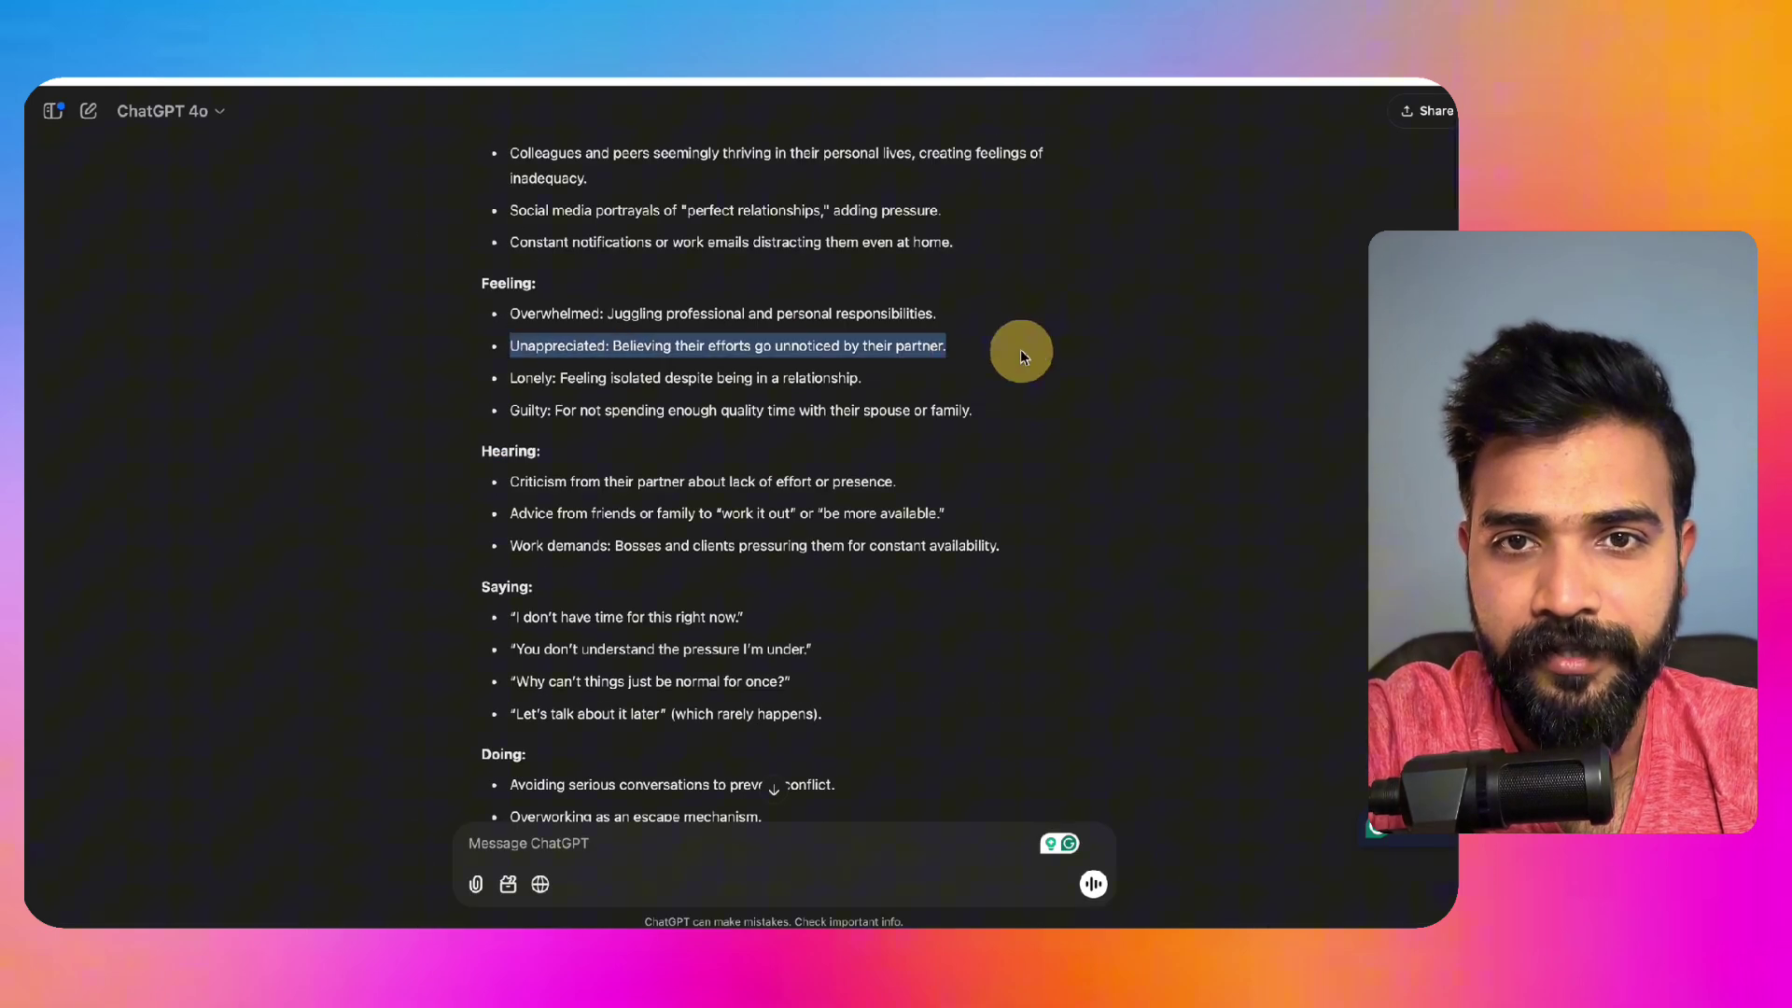
pyautogui.click(485, 291)
pyautogui.moveTo(537, 298); pyautogui.dragTo(1000, 410)
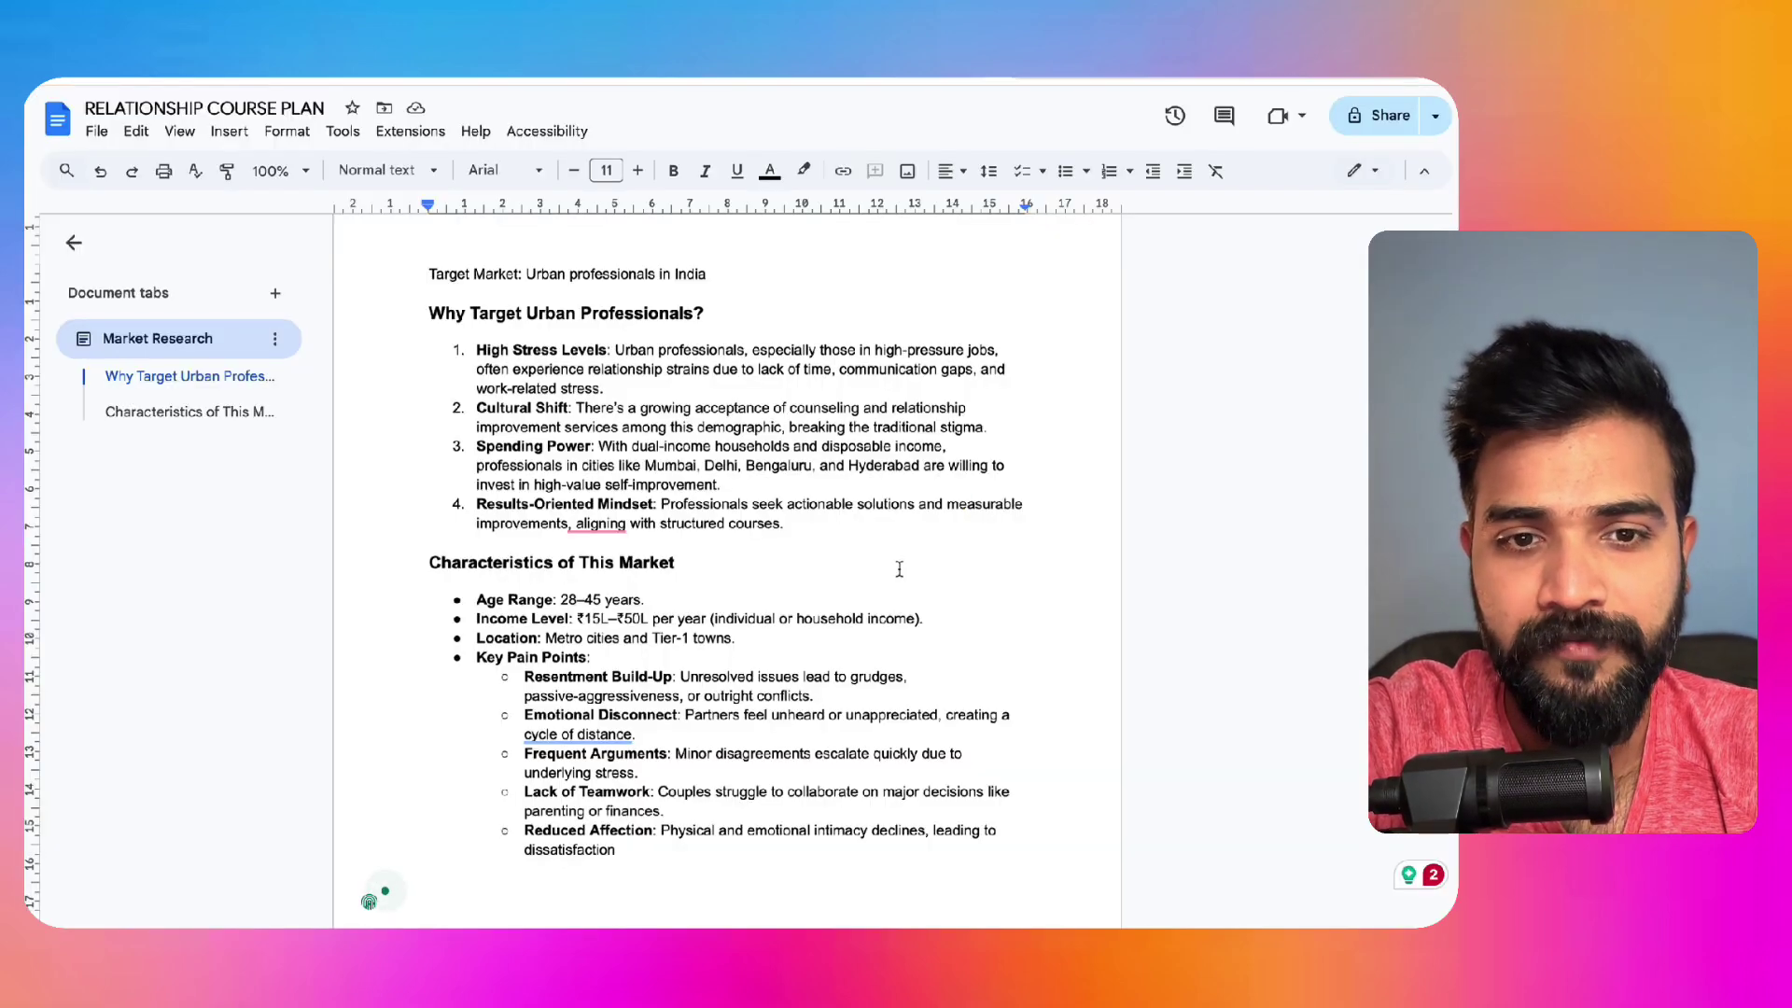
pyautogui.scroll(-3, 899, 568)
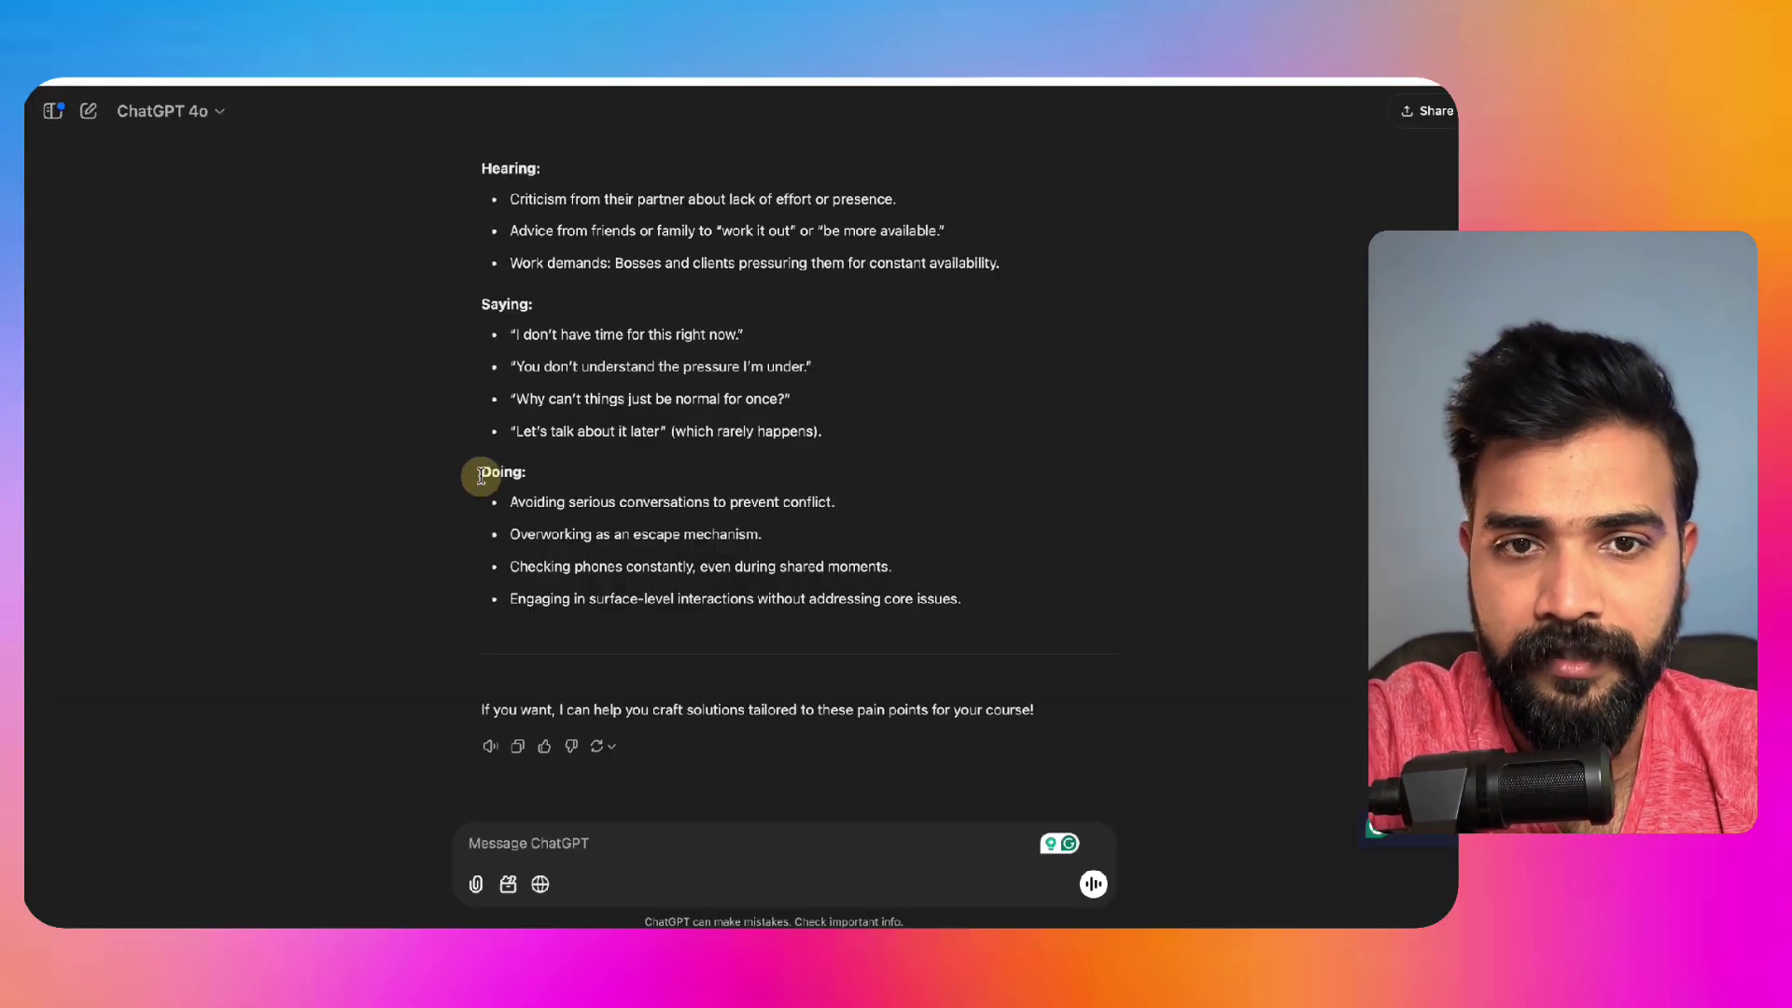
pyautogui.moveTo(483, 470); pyautogui.dragTo(925, 560)
pyautogui.hotkey('ctrl', 'c')
pyautogui.moveTo(1029, 594); pyautogui.dragTo(1030, 597)
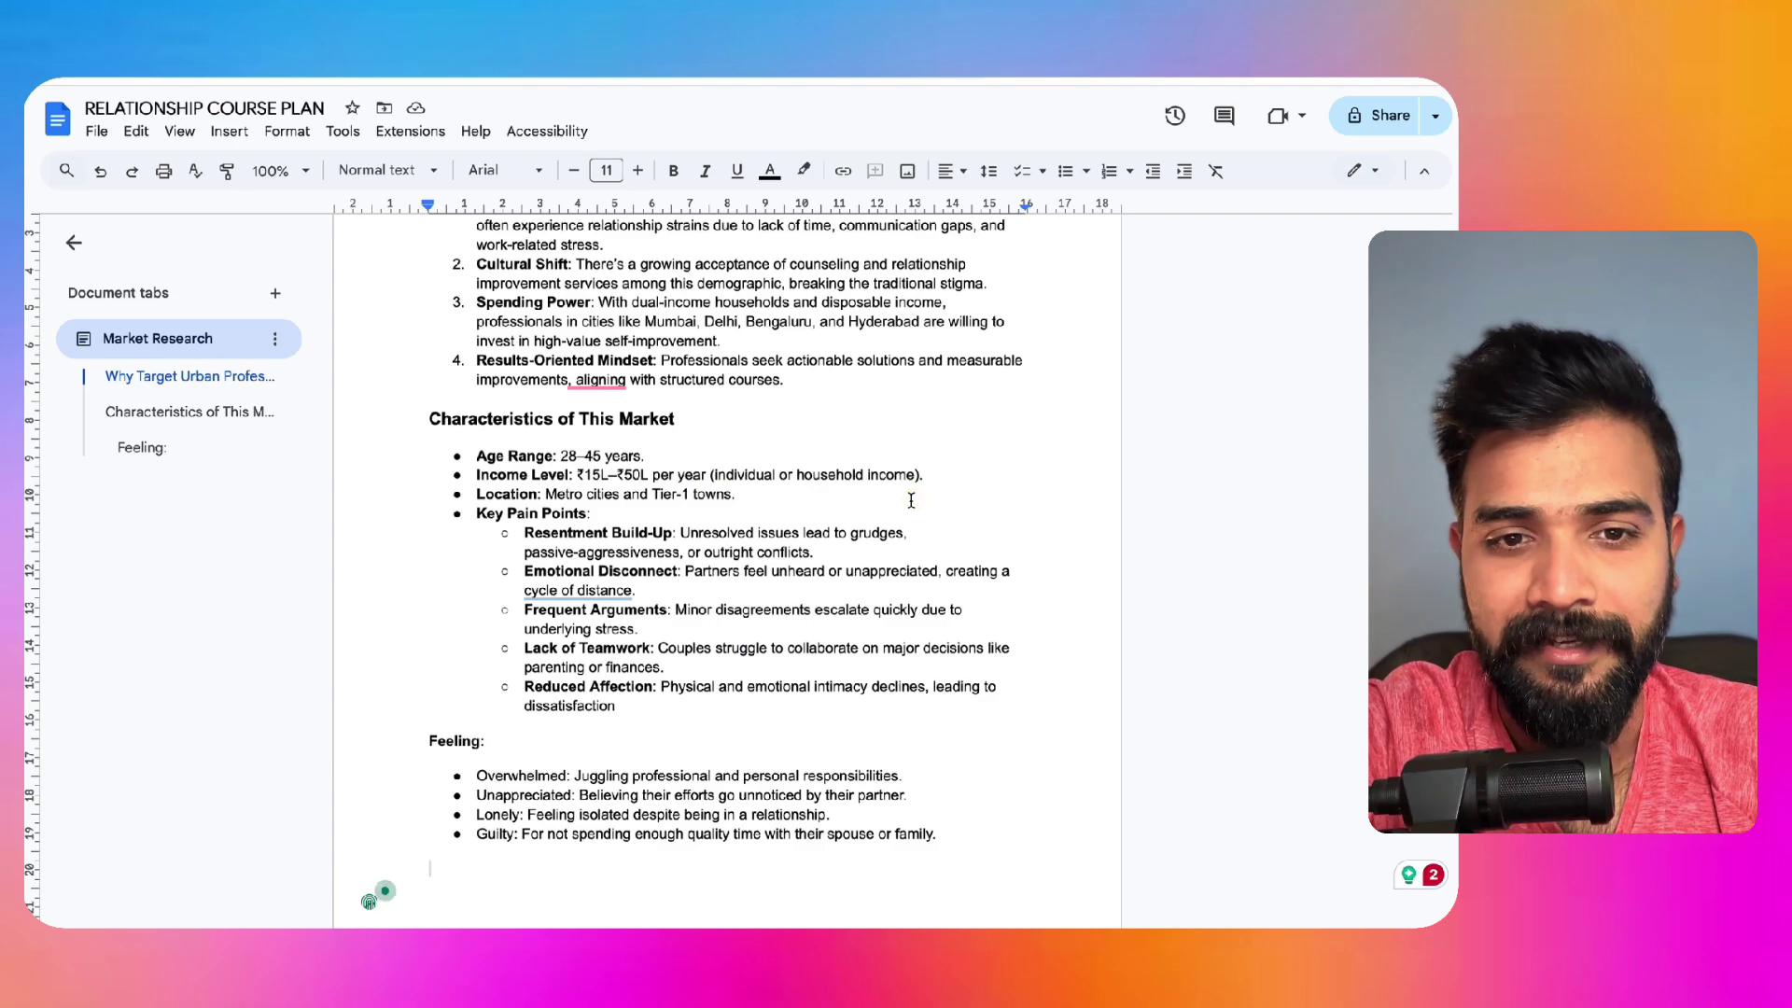
pyautogui.hotkey('ctrl', 'v')
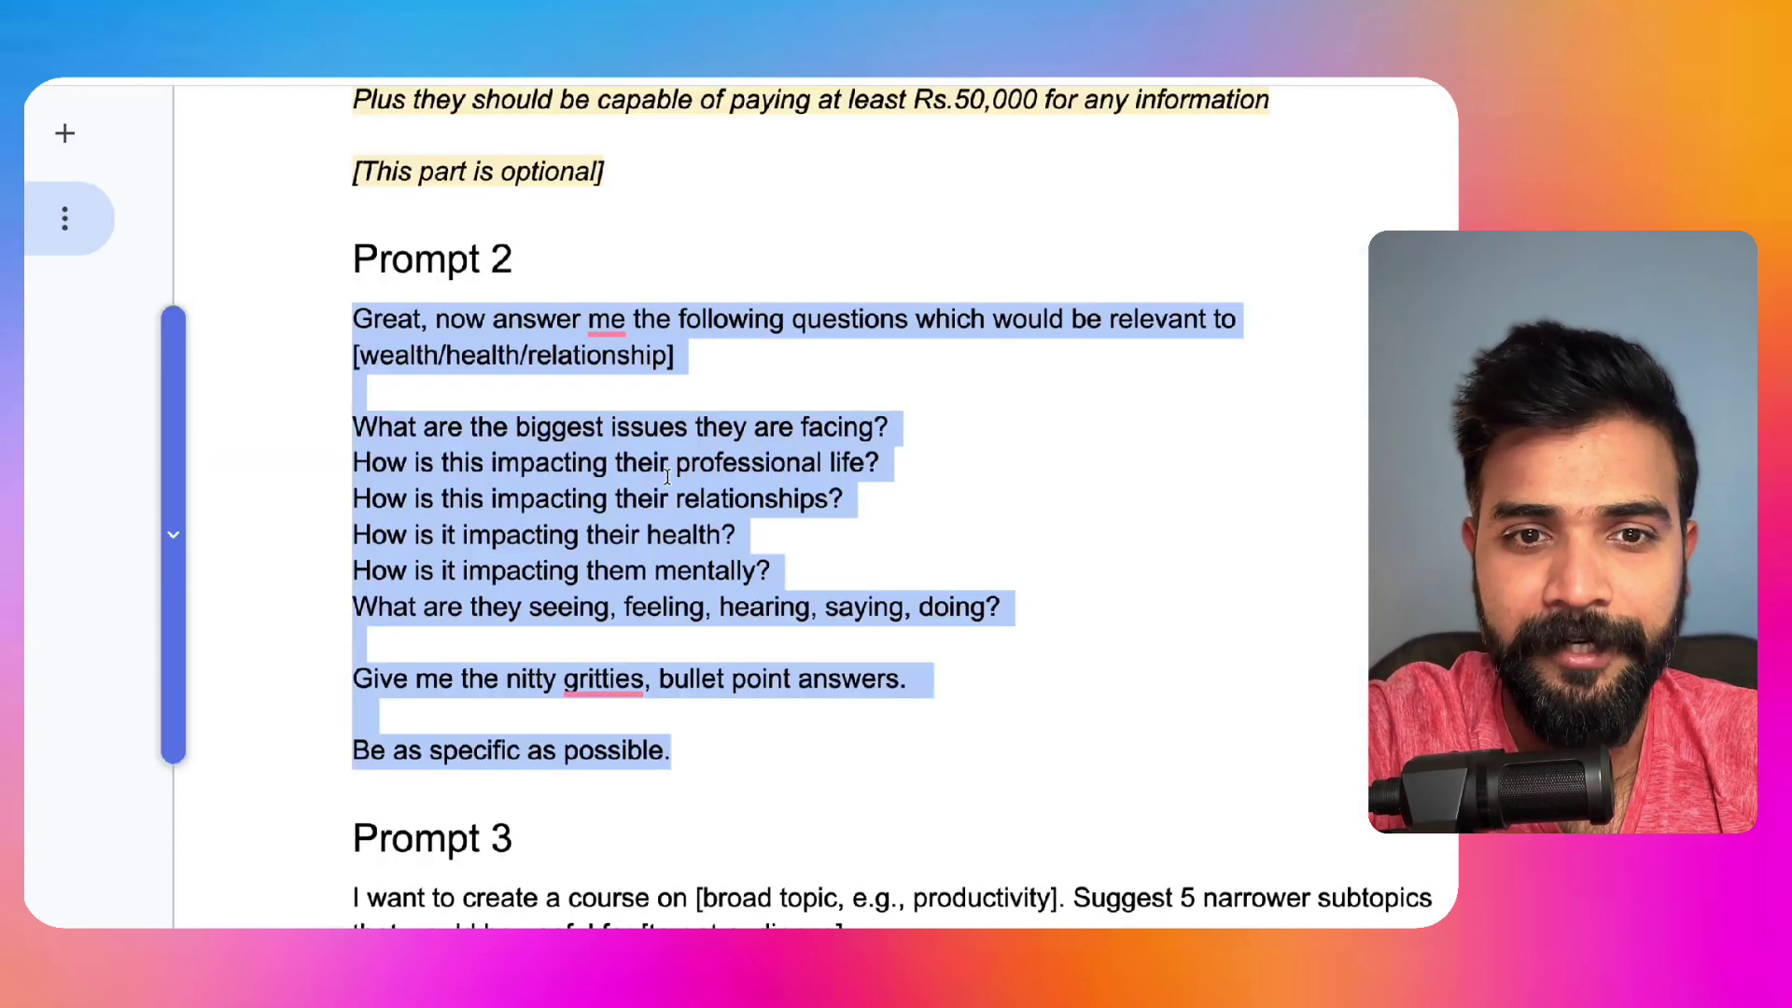
# Step: Select both Prompt 3 paragraphs on course subtopics and underserved areas
pyautogui.scroll(-3, 720, 408)
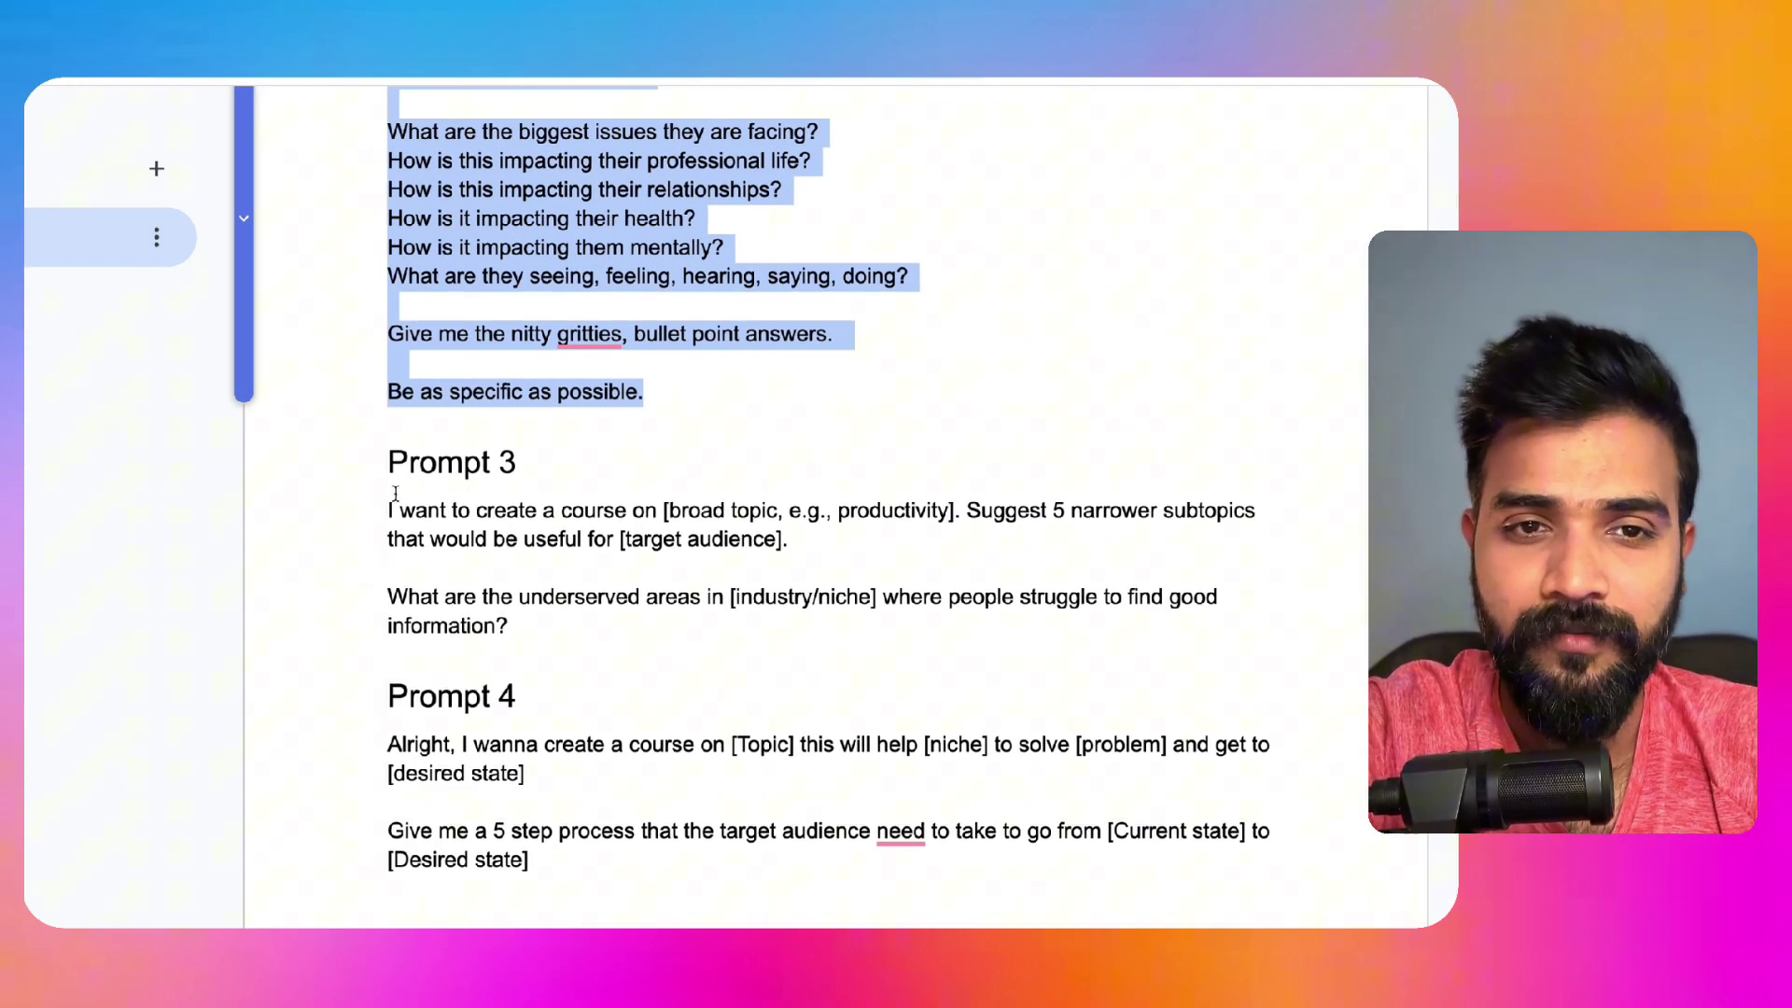
pyautogui.moveTo(386, 501); pyautogui.dragTo(1060, 620)
pyautogui.press('super+c')
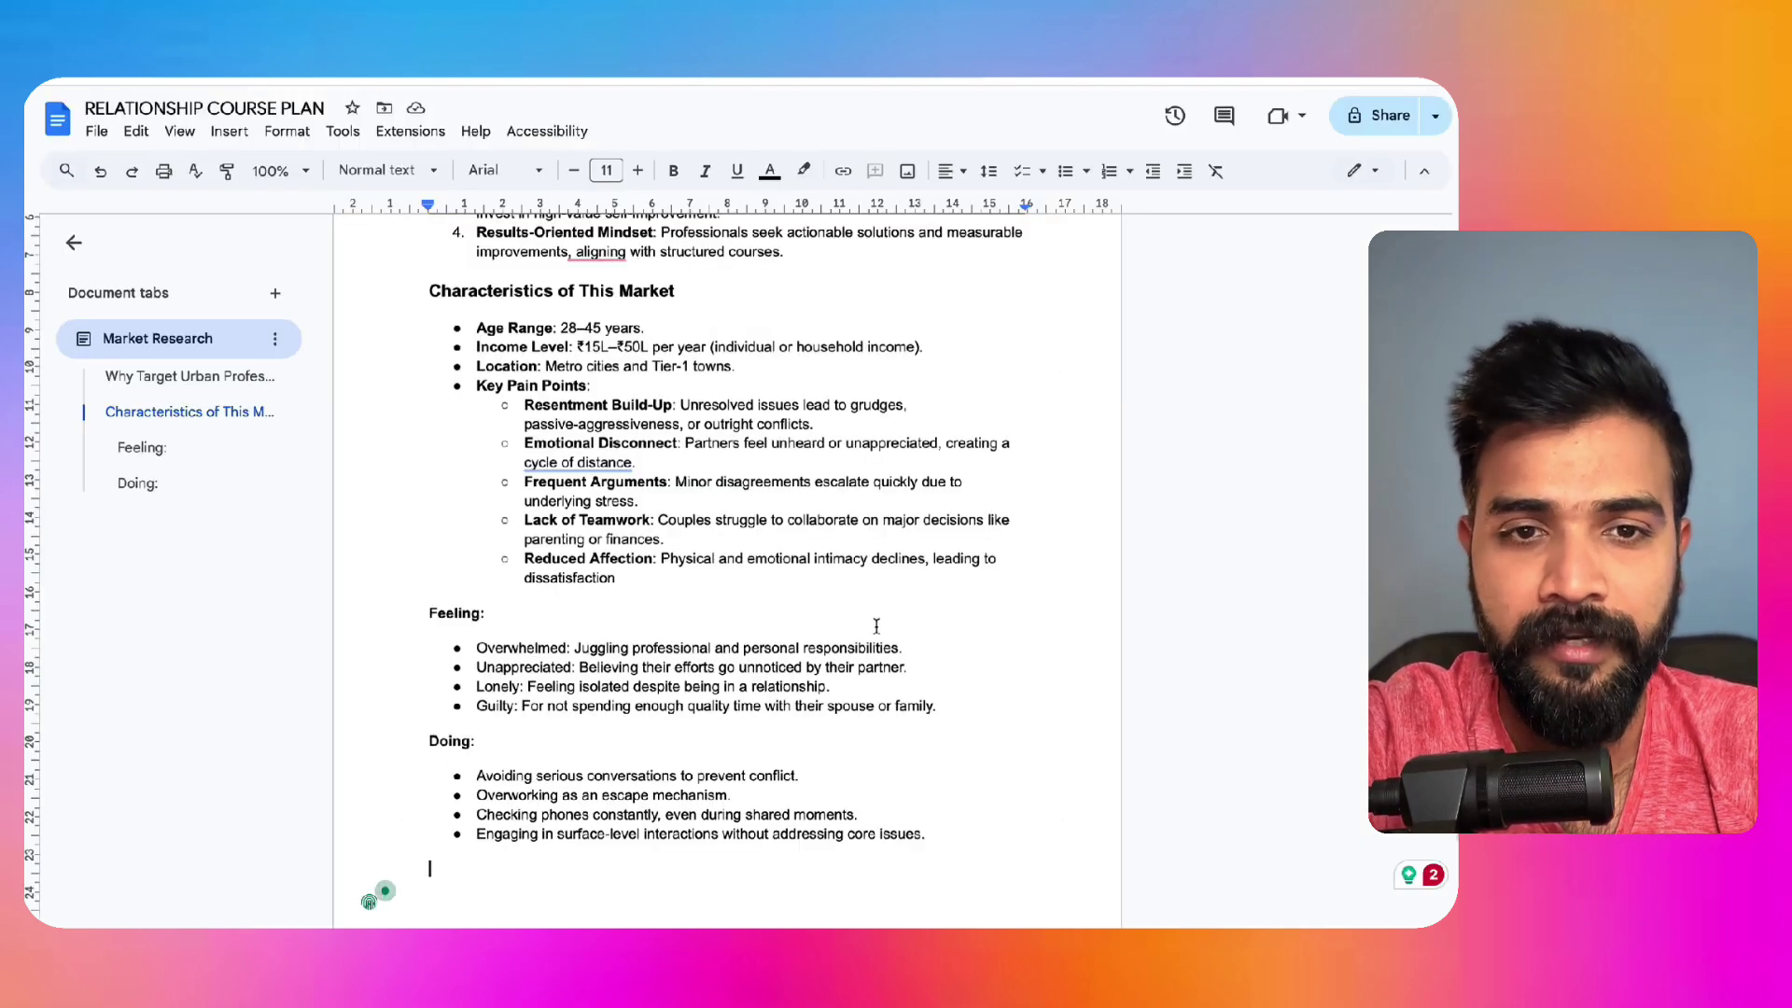
pyautogui.scroll(-3, 939, 482)
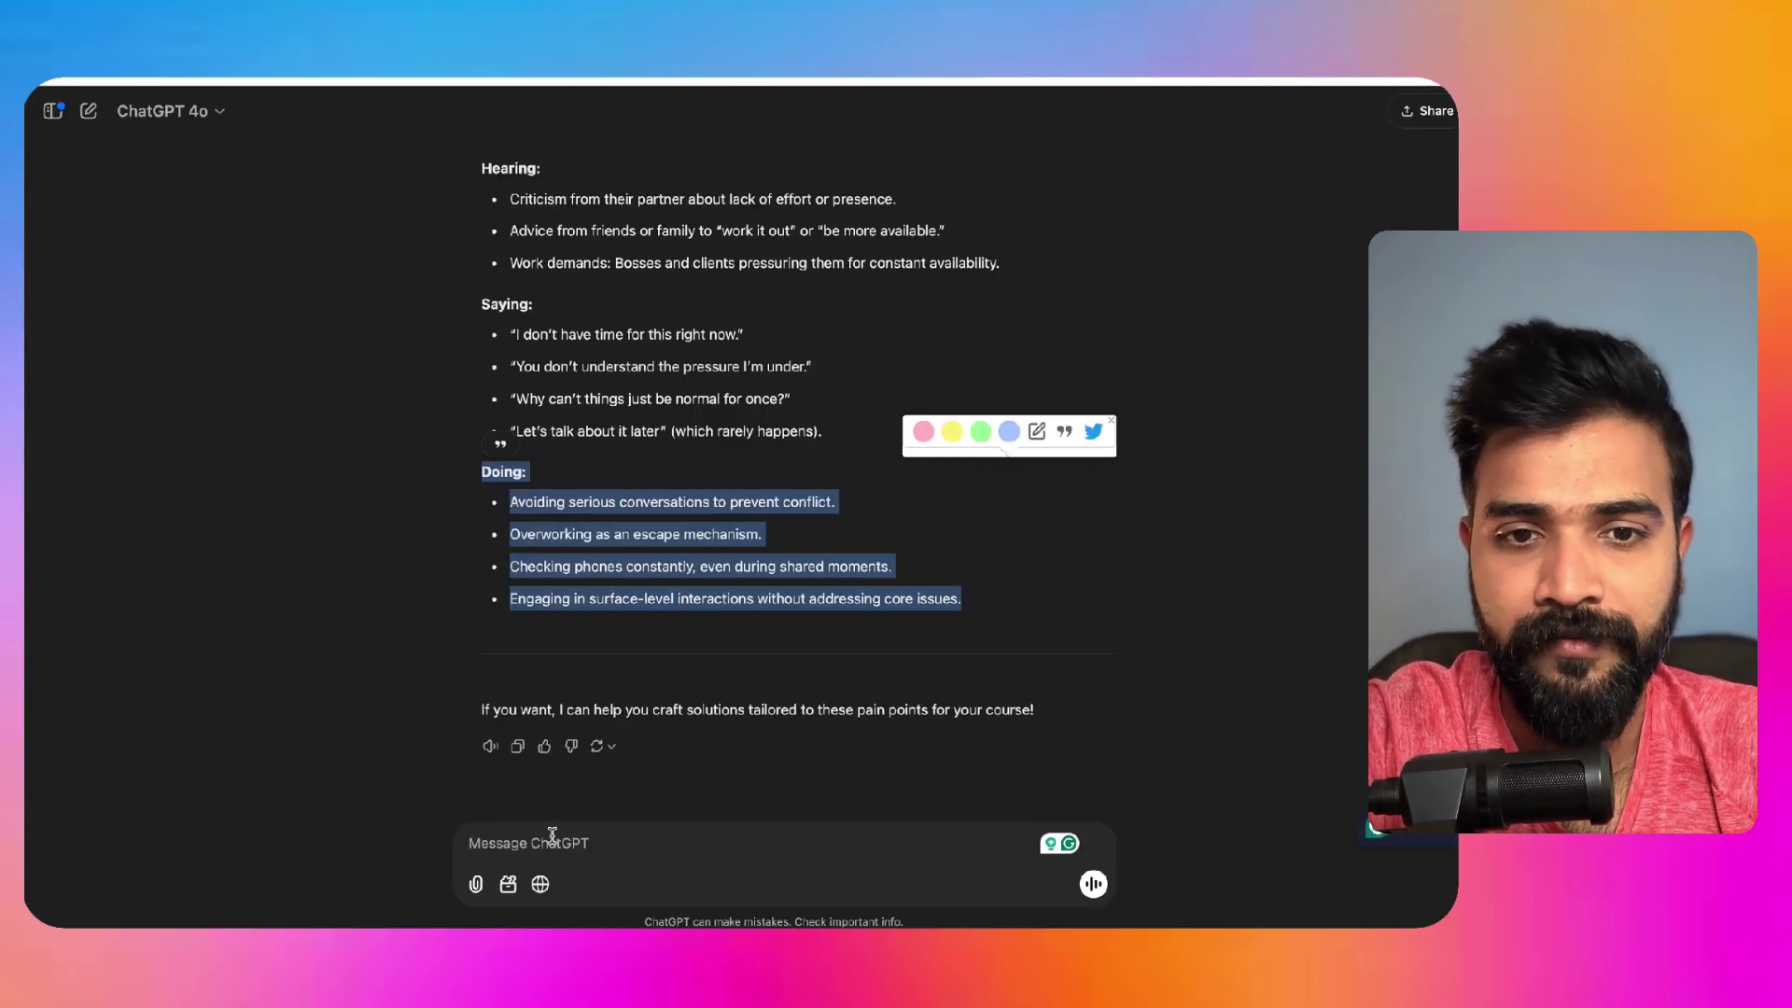
# Step: Paste Prompt 3 into a new ChatGPT message and set the topic to 'Relationship for Married Urban Couples'
pyautogui.click(551, 833)
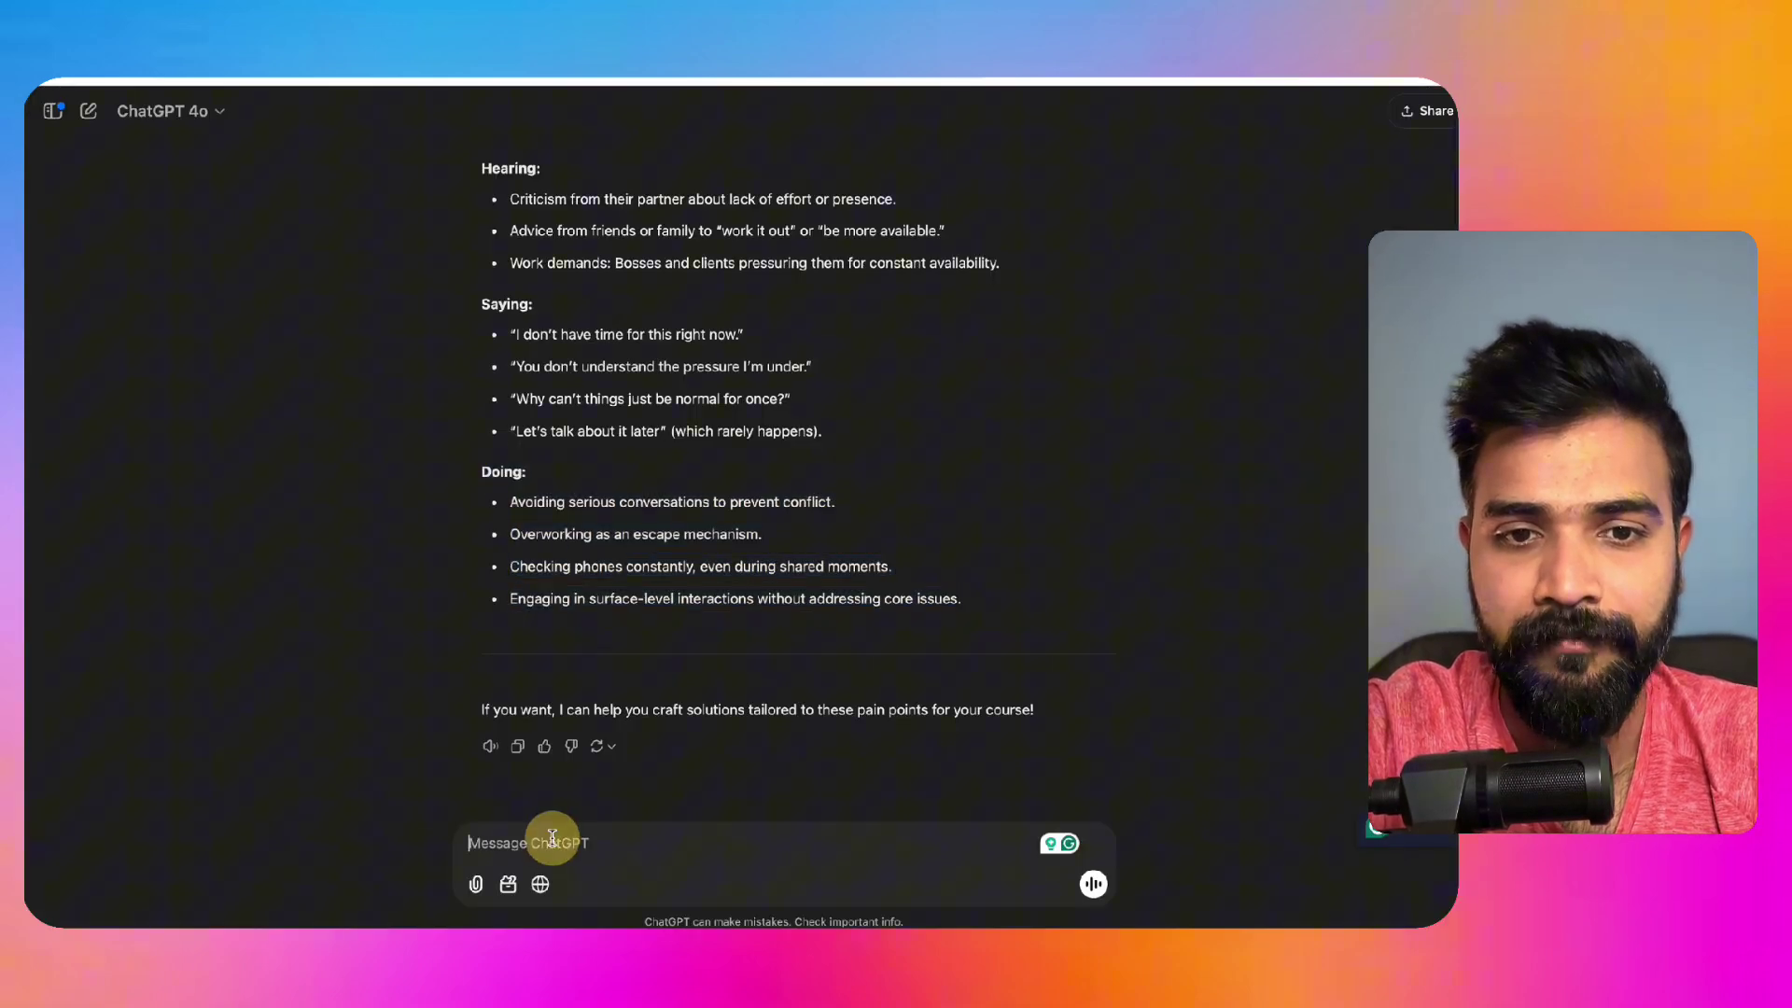
pyautogui.press('super+v')
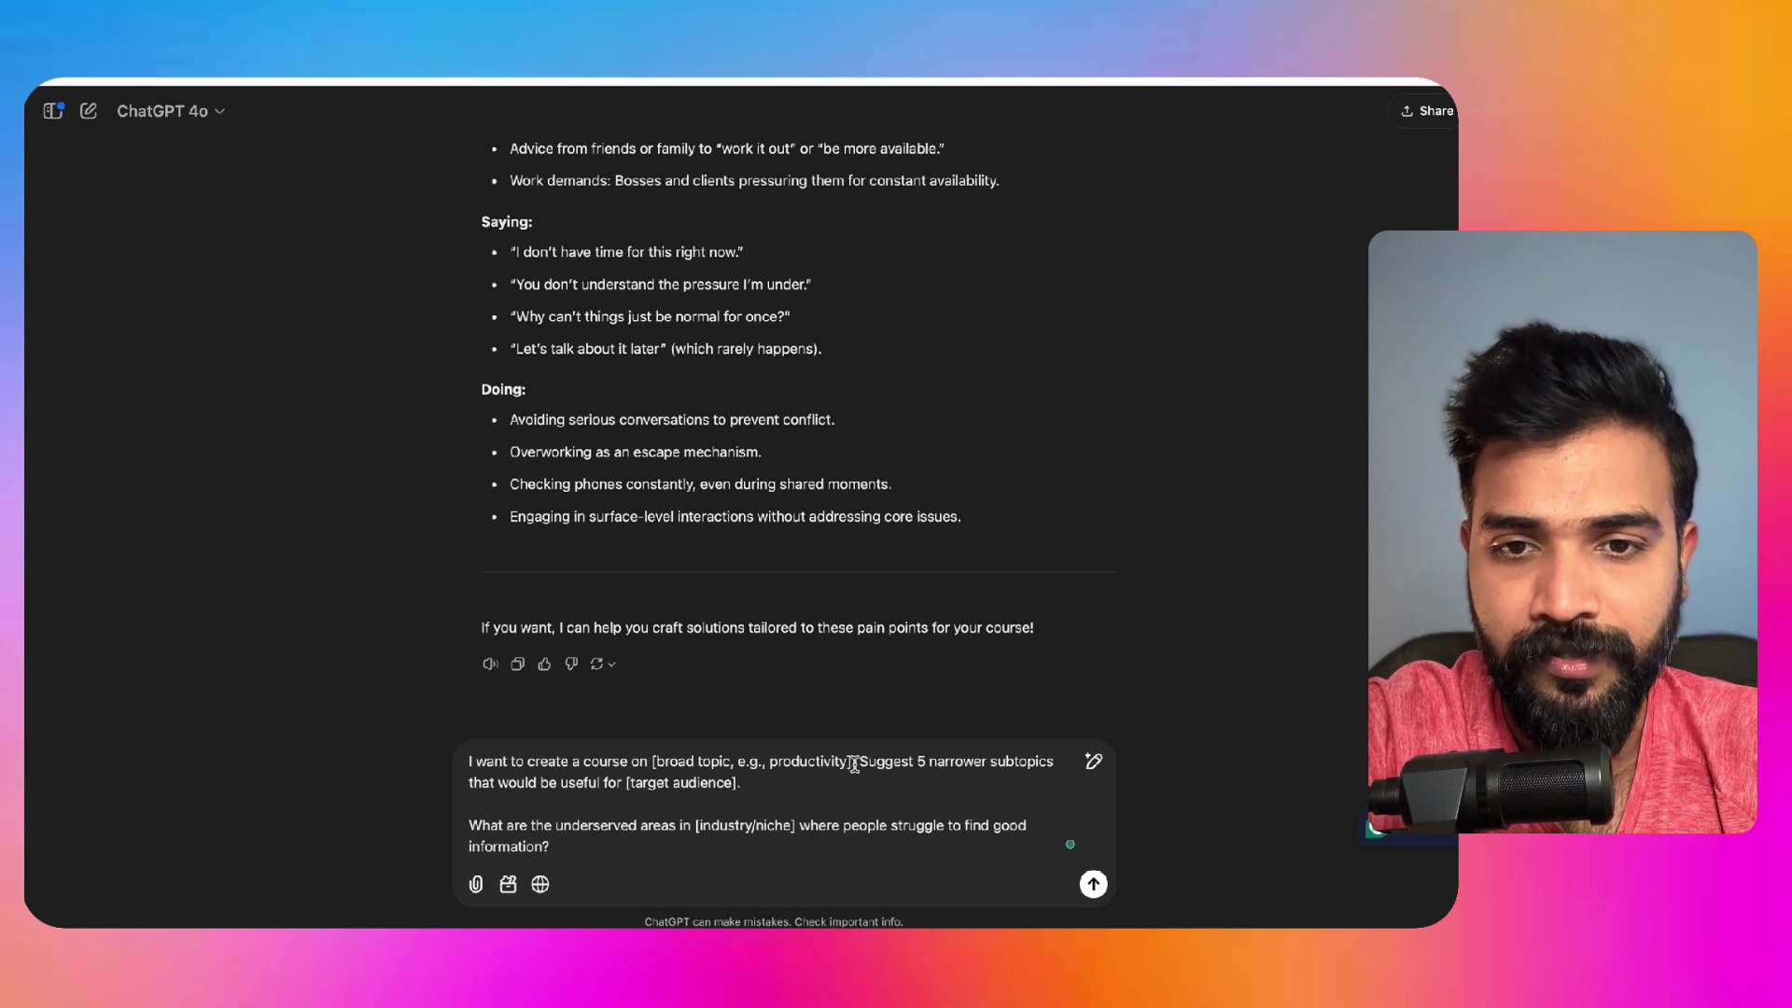
pyautogui.moveTo(849, 762); pyautogui.dragTo(653, 761)
pyautogui.press('BackSpace')
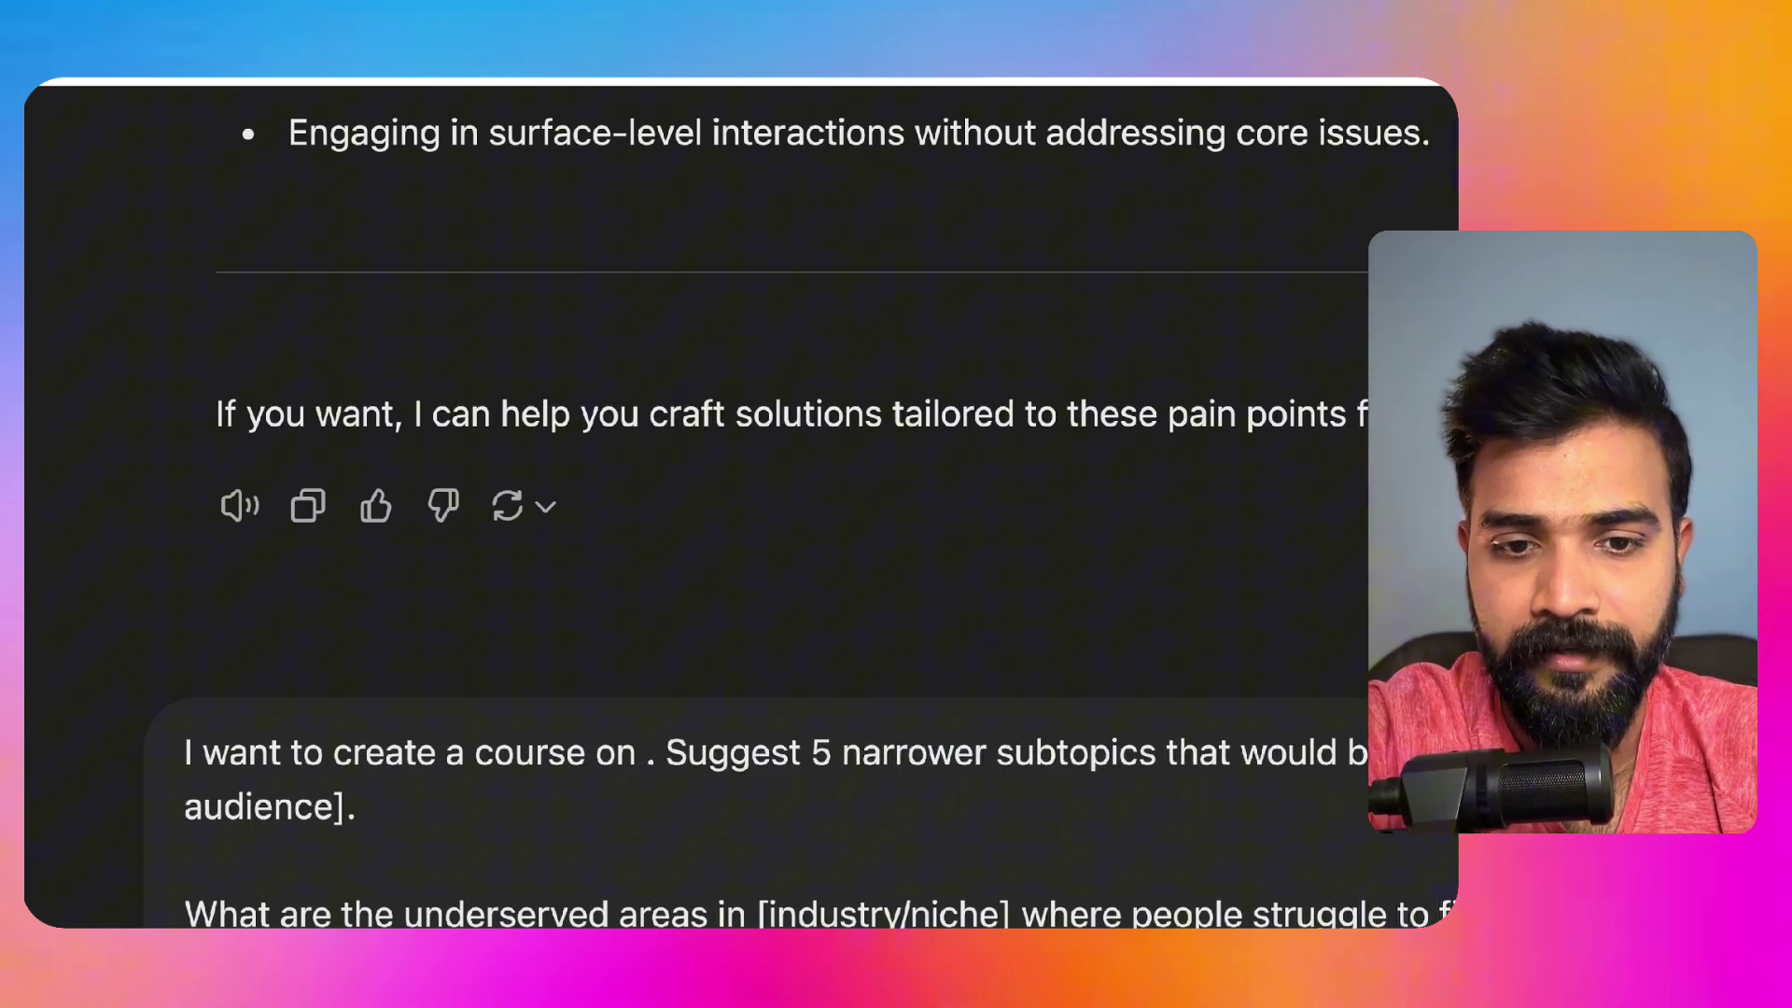
pyautogui.write('Relationship for Urga')
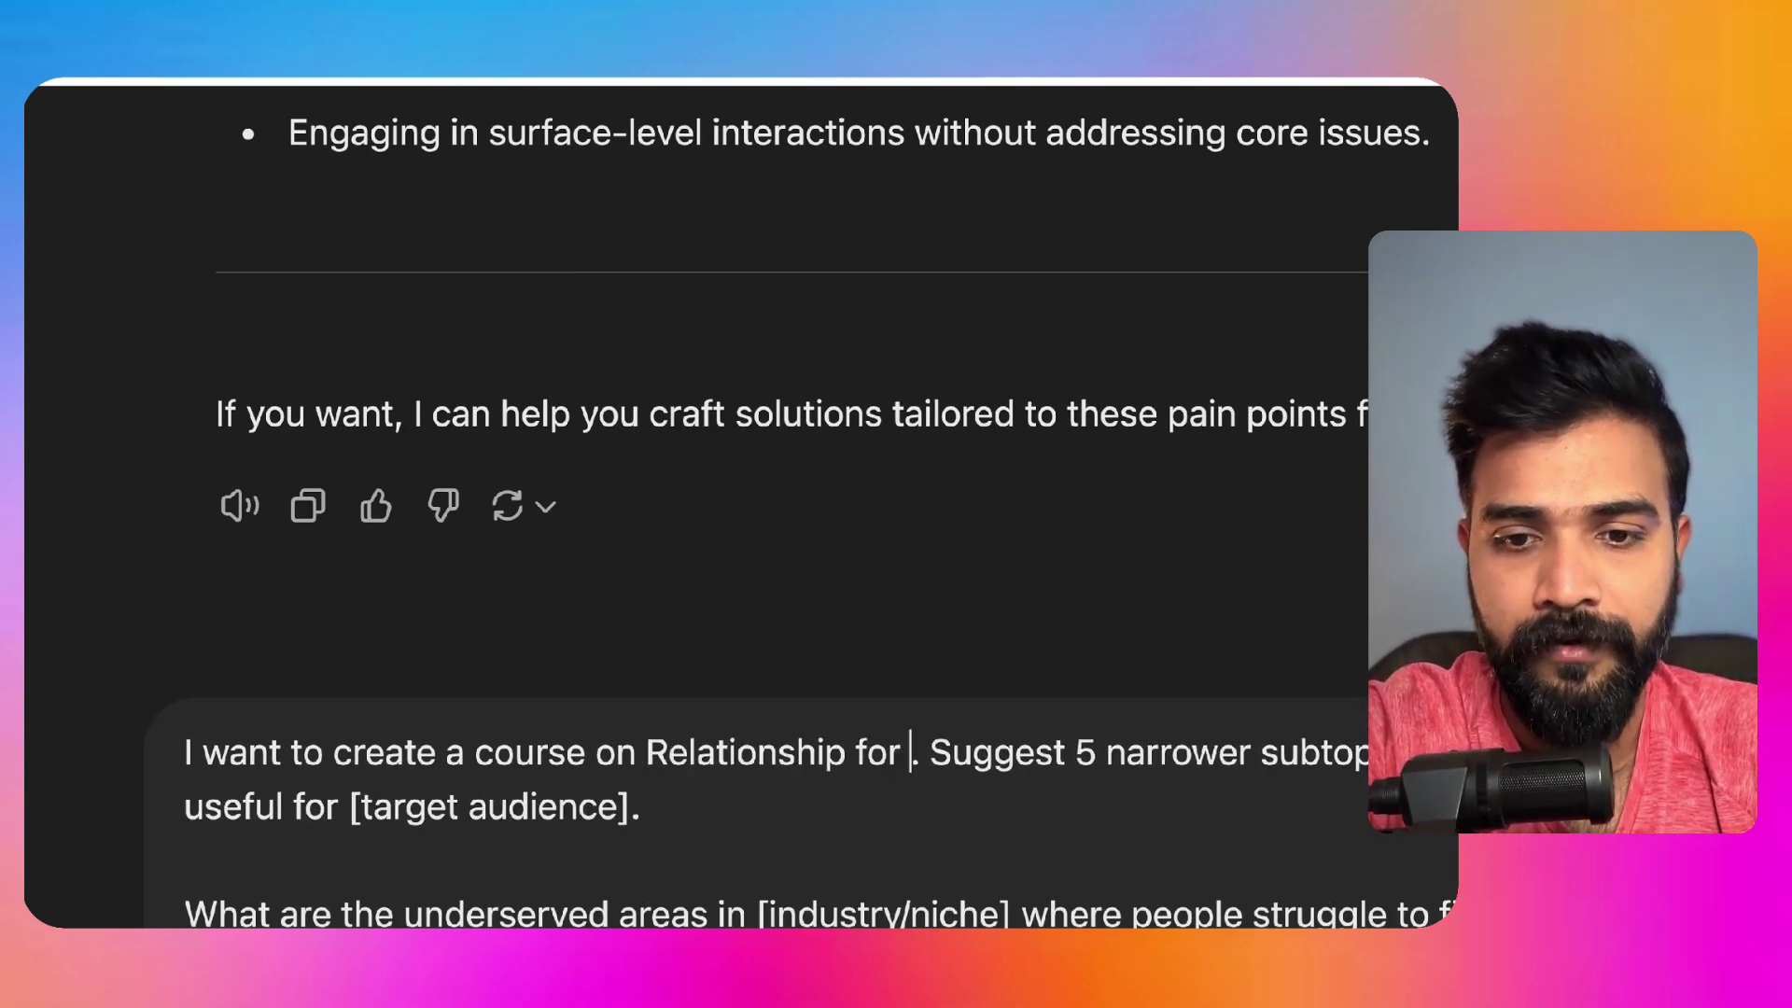
pyautogui.write('m')
pyautogui.hotkey('alt', 'BackSpace')
pyautogui.write('Married Urg')
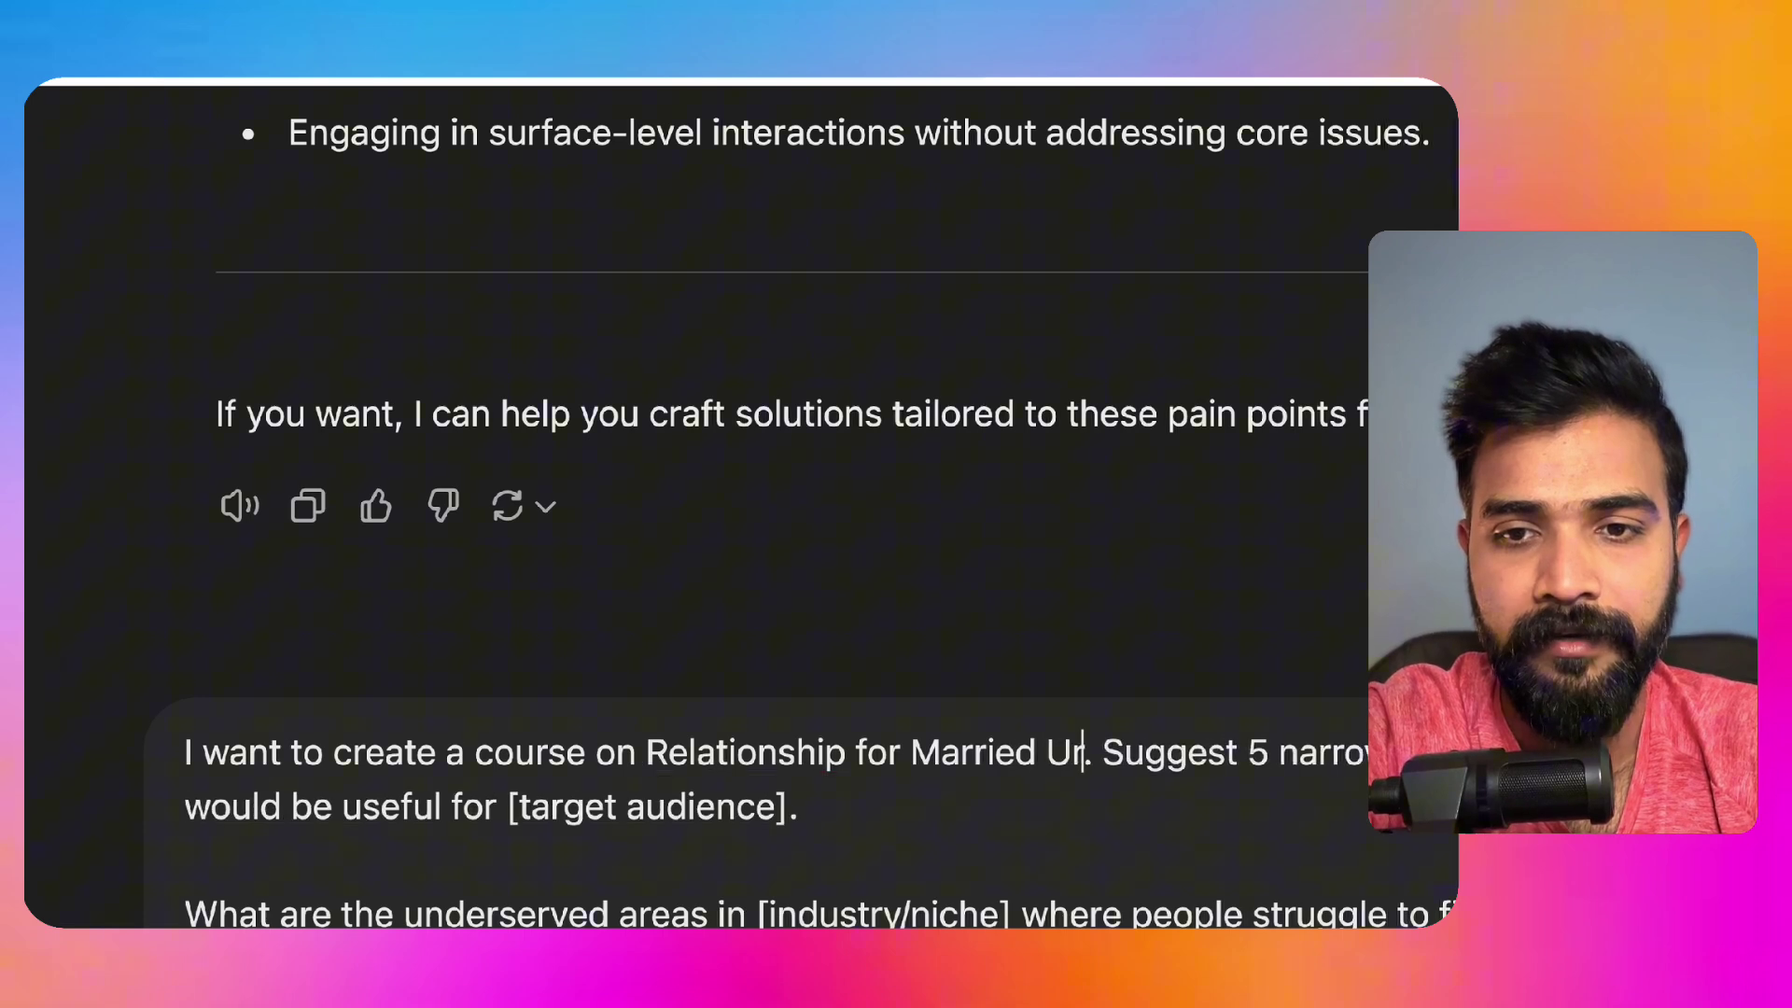
pyautogui.press('BackSpace')
pyautogui.write('ban Couples')
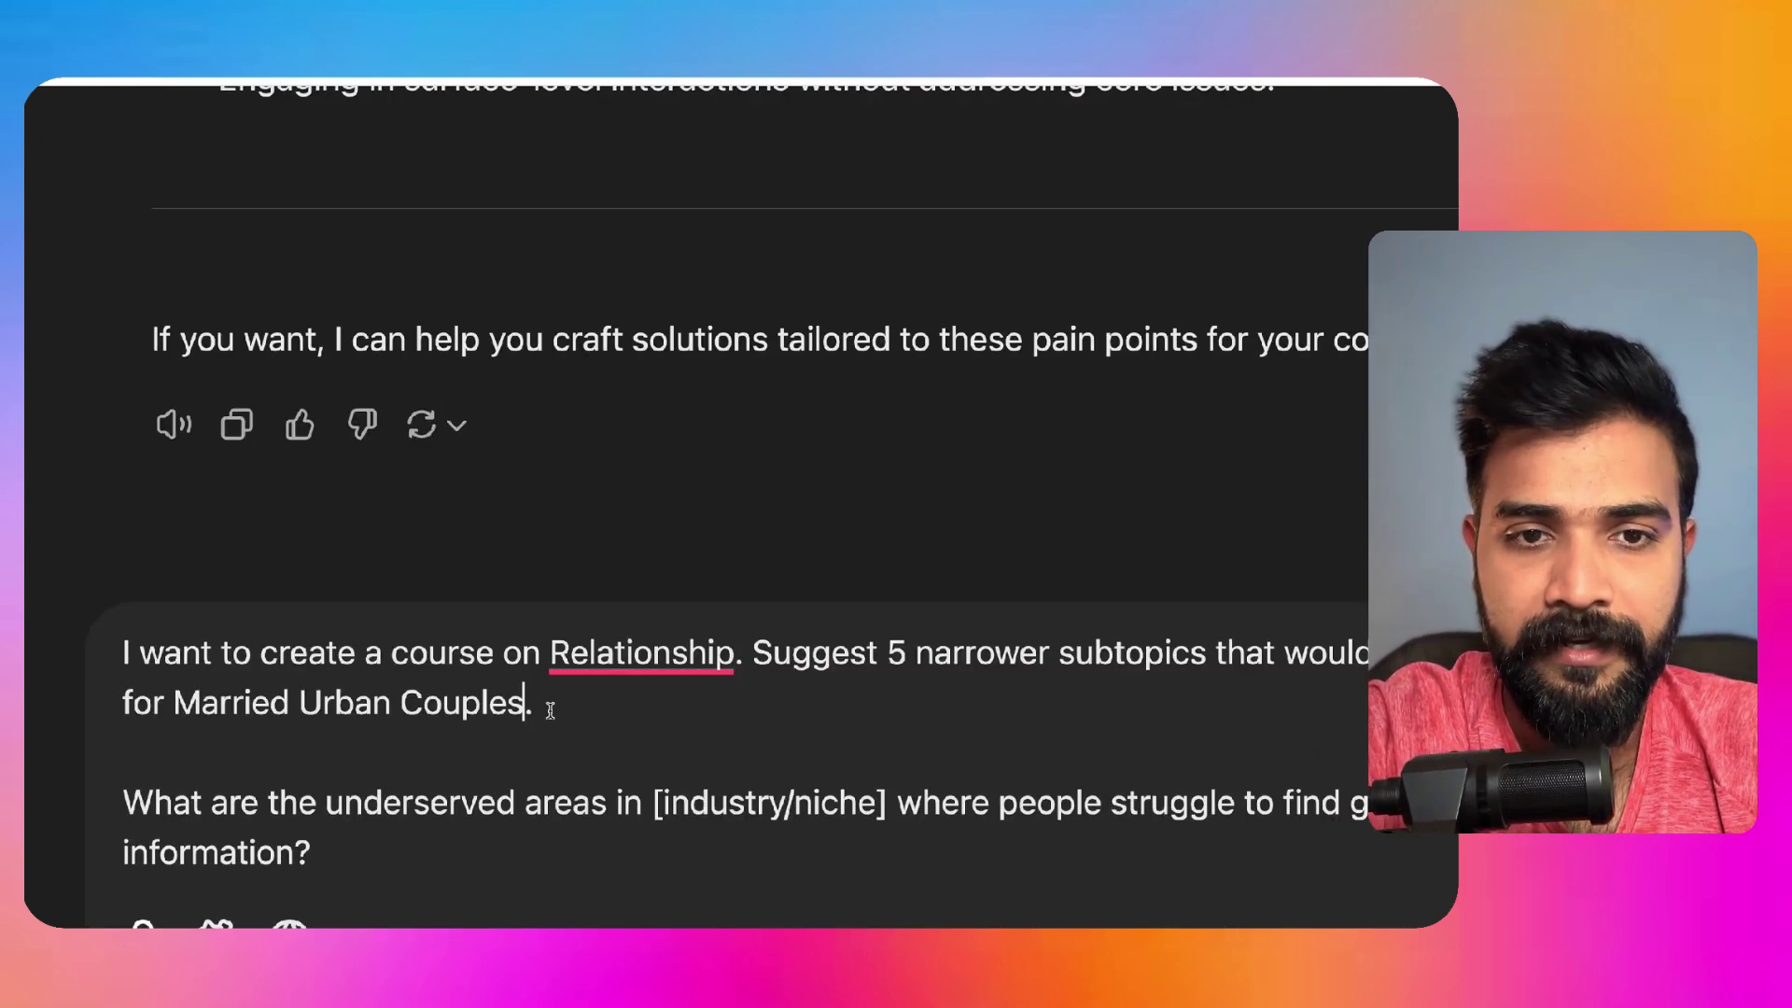
# Step: Add a 'Pain Points to Solve' line after the Couples sentence, with a blank line below
pyautogui.click(589, 711)
pyautogui.press('Return')
pyautogui.press('Return')
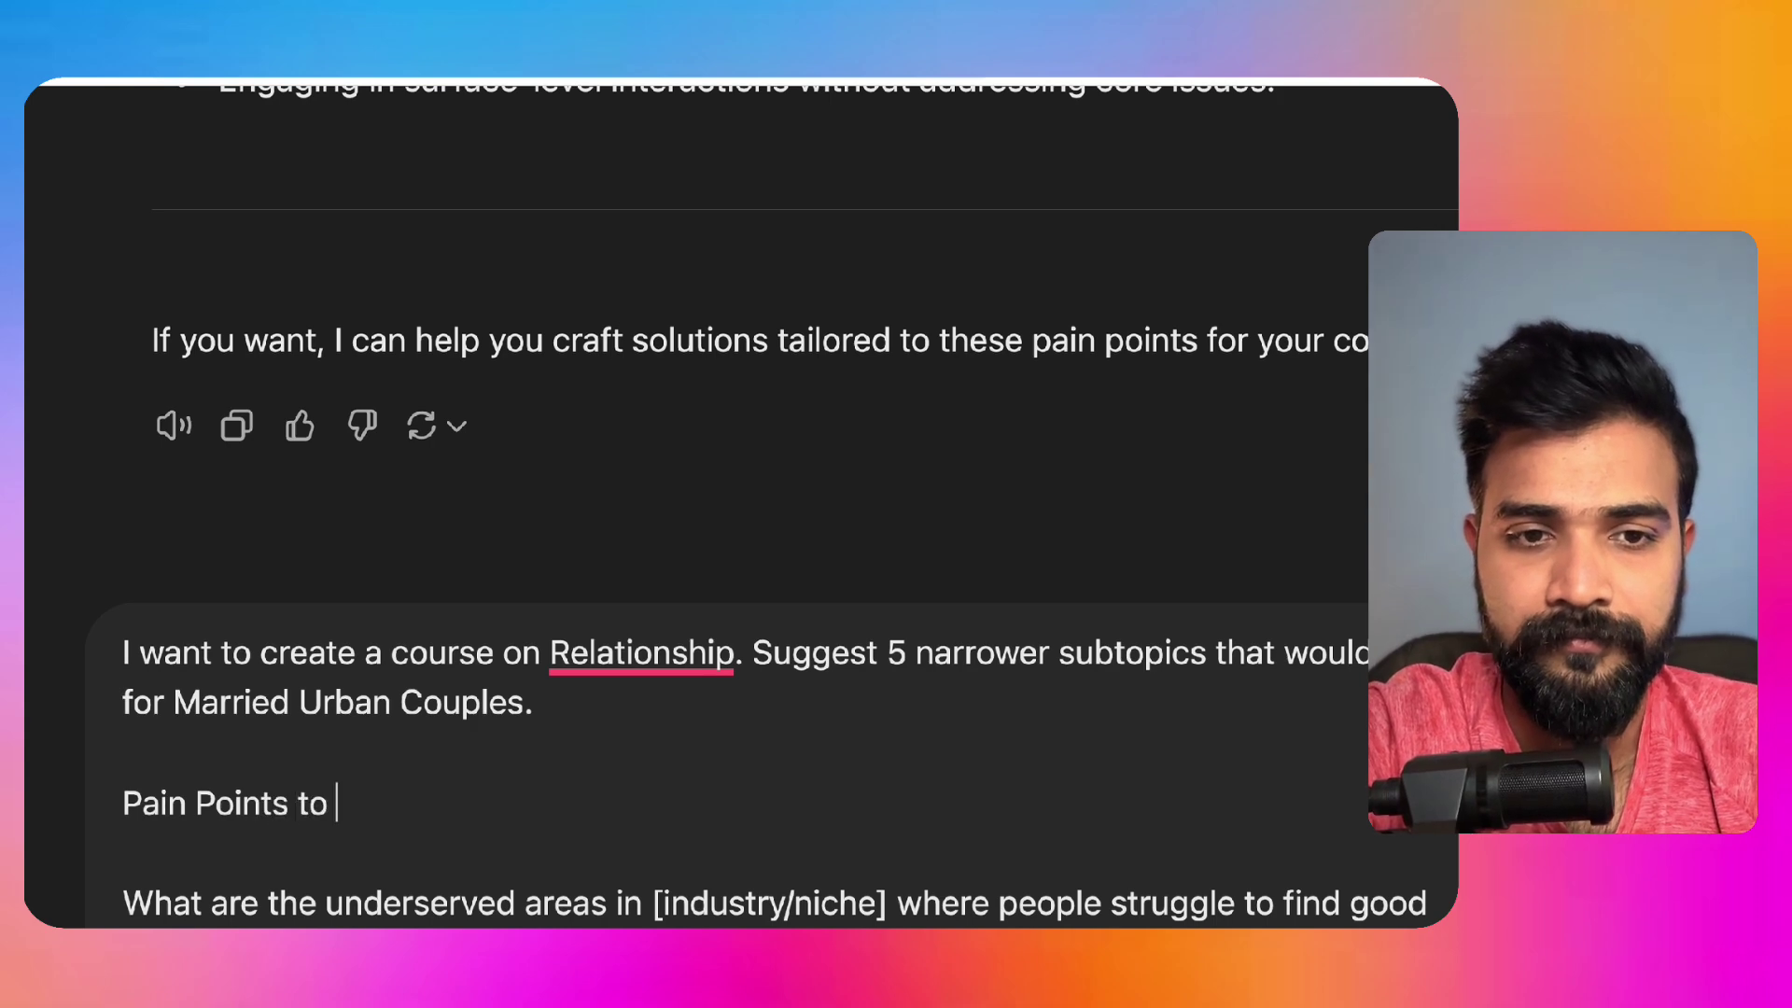
pyautogui.write('Pain Points to Solve')
pyautogui.press('Return')
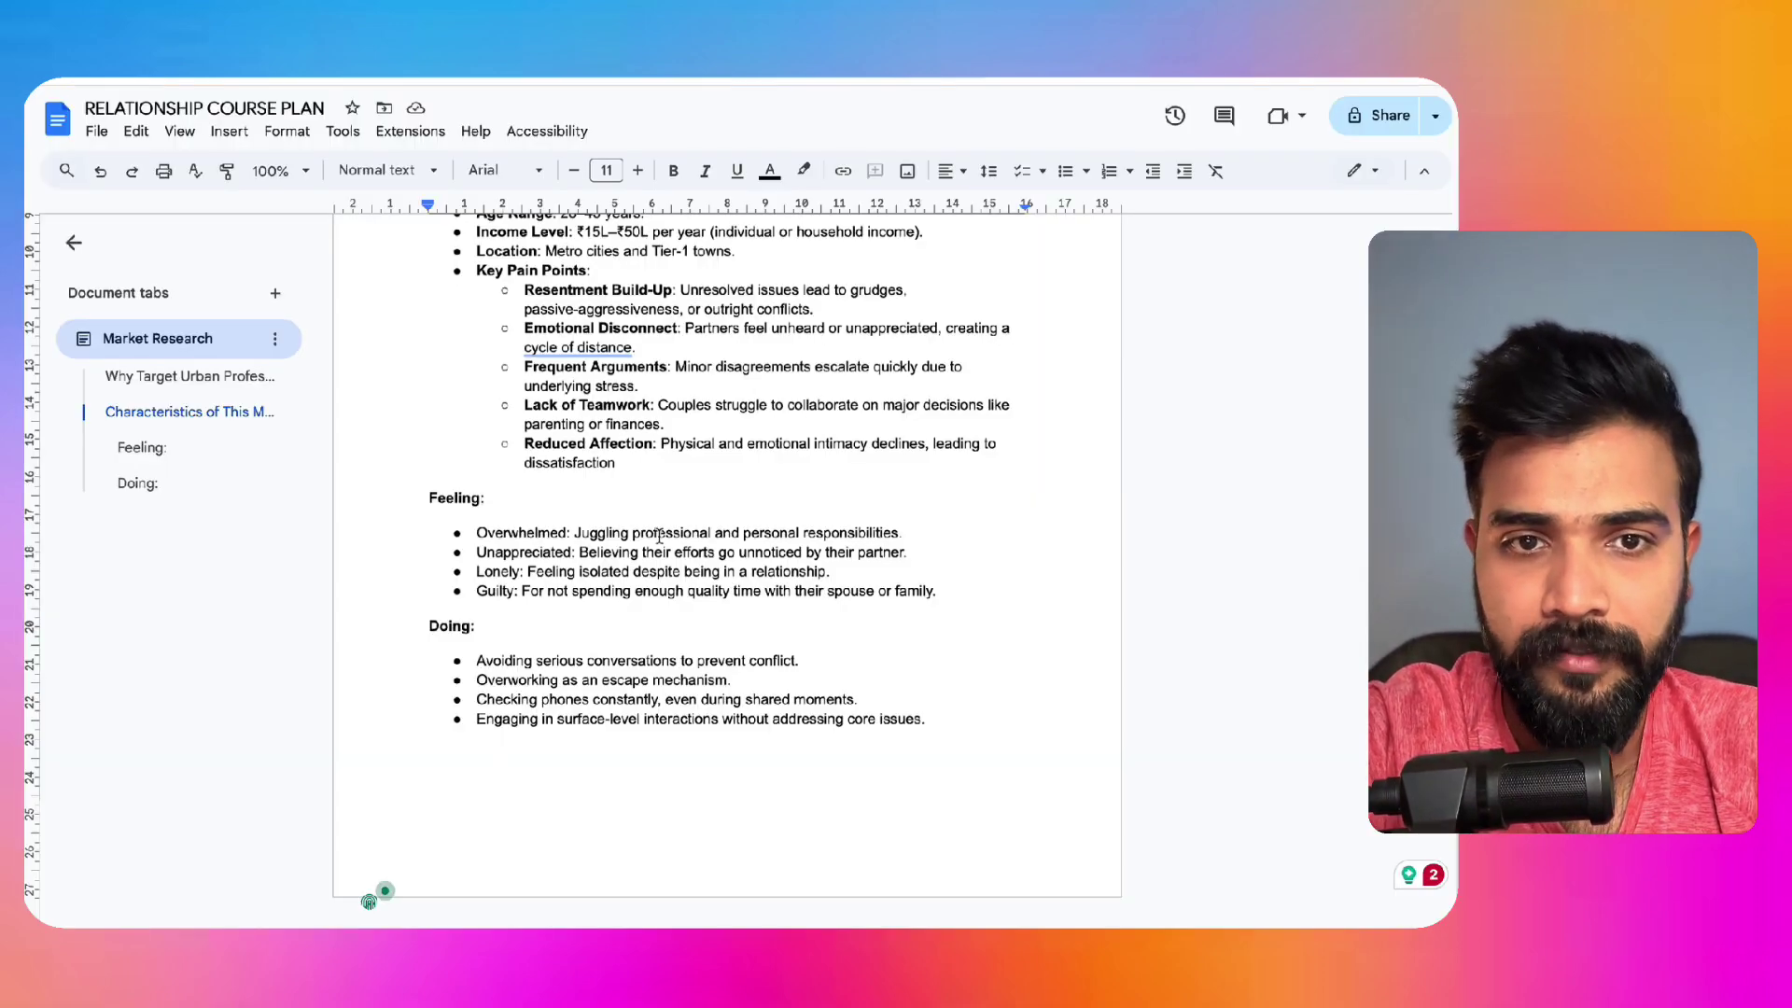
# Step: Copy the Frequent Arguments pain point, then select the Resentment Build-Up bullet in Key Pain Points
pyautogui.scroll(1, 659, 537)
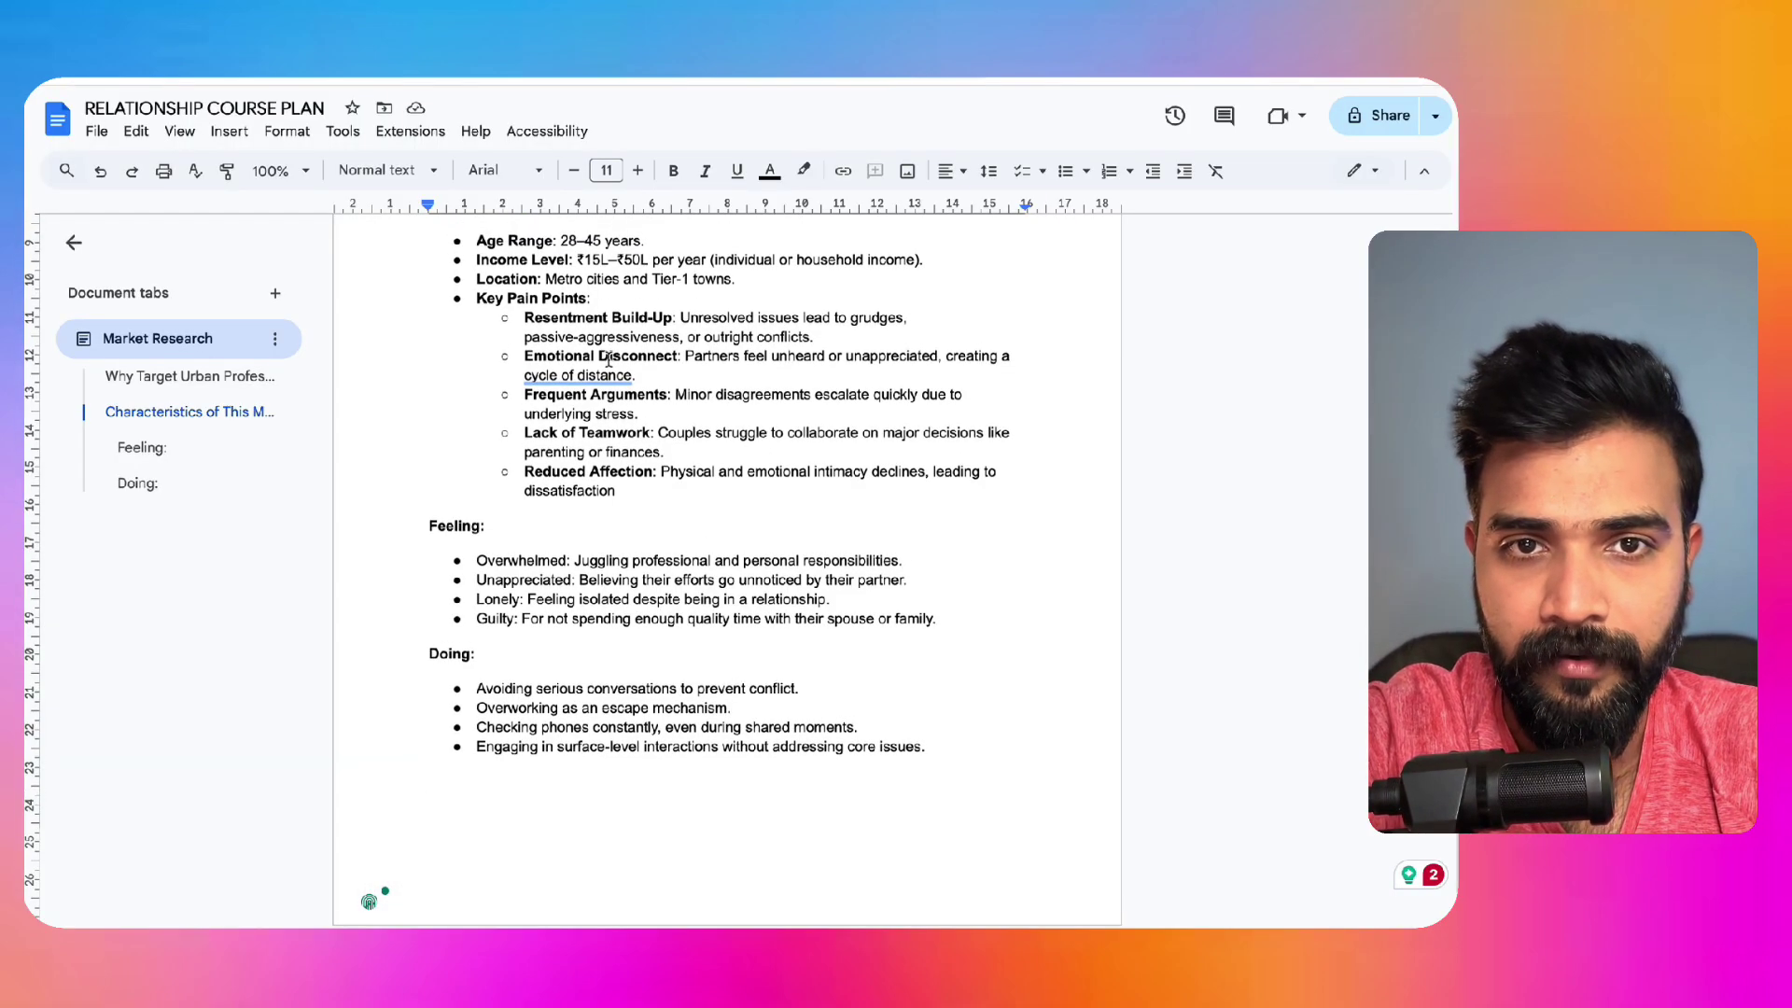
pyautogui.moveTo(525, 395); pyautogui.dragTo(725, 412)
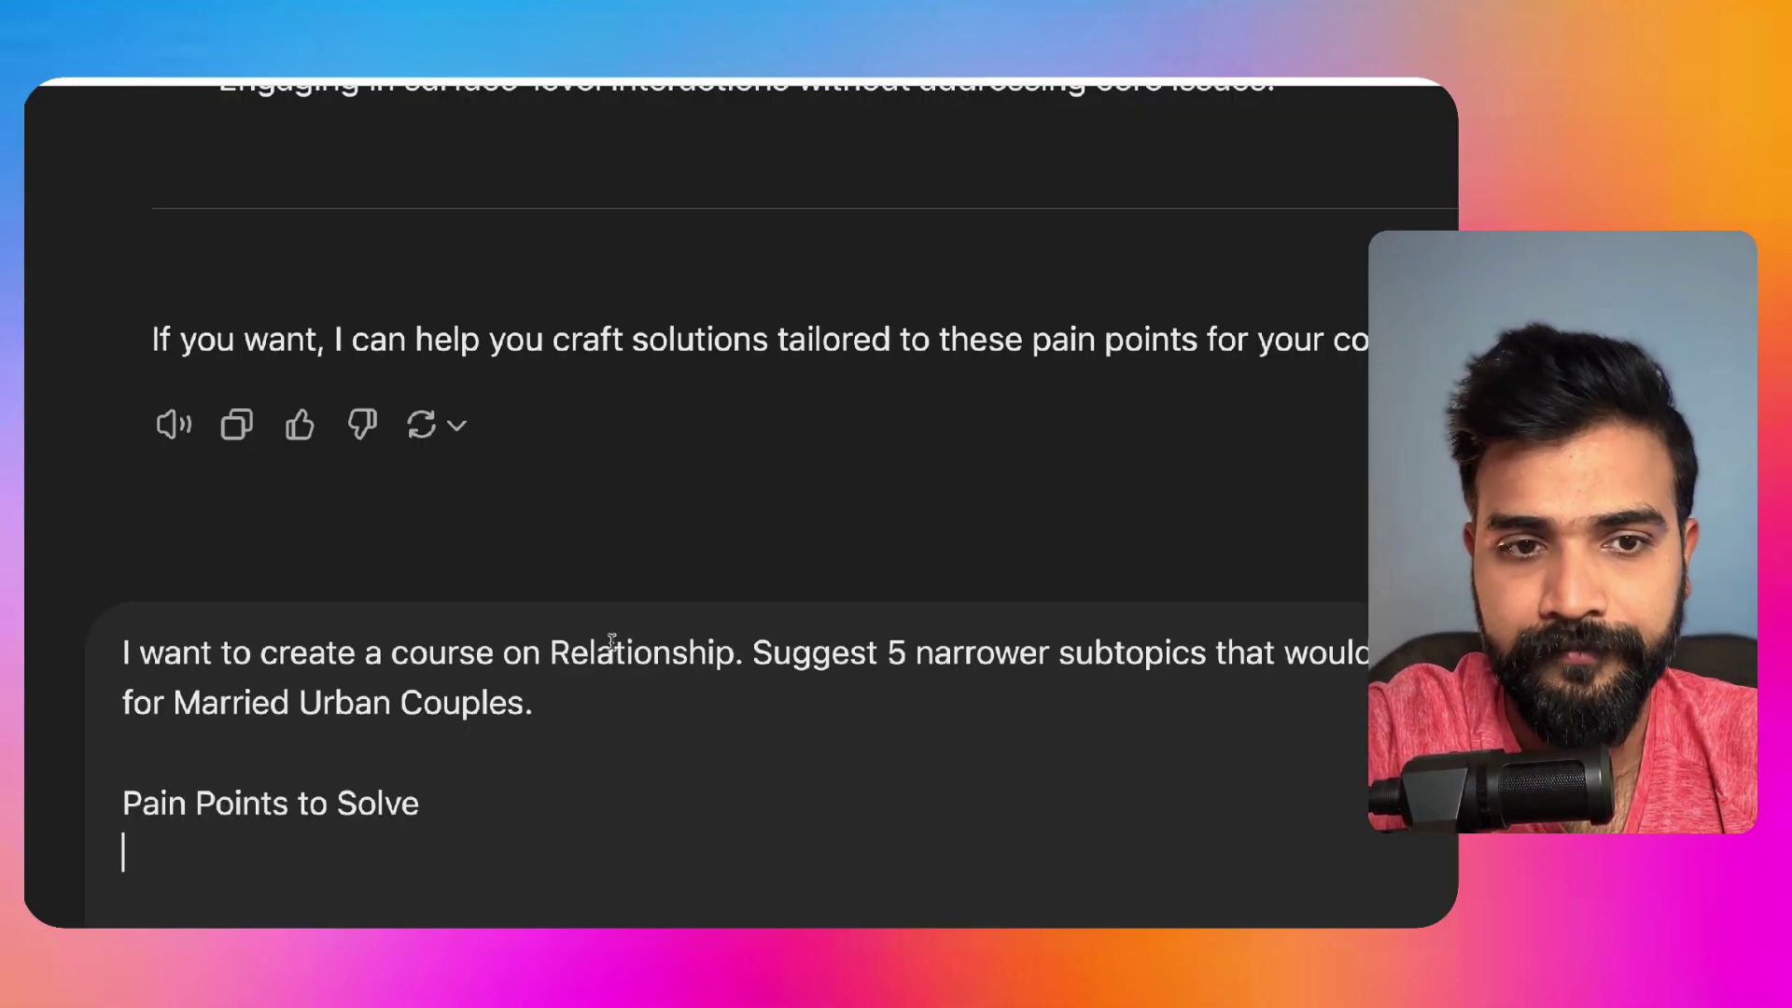
pyautogui.write('Frequent Arguments: Minor disagreements escalate quickly due to underlying stress.')
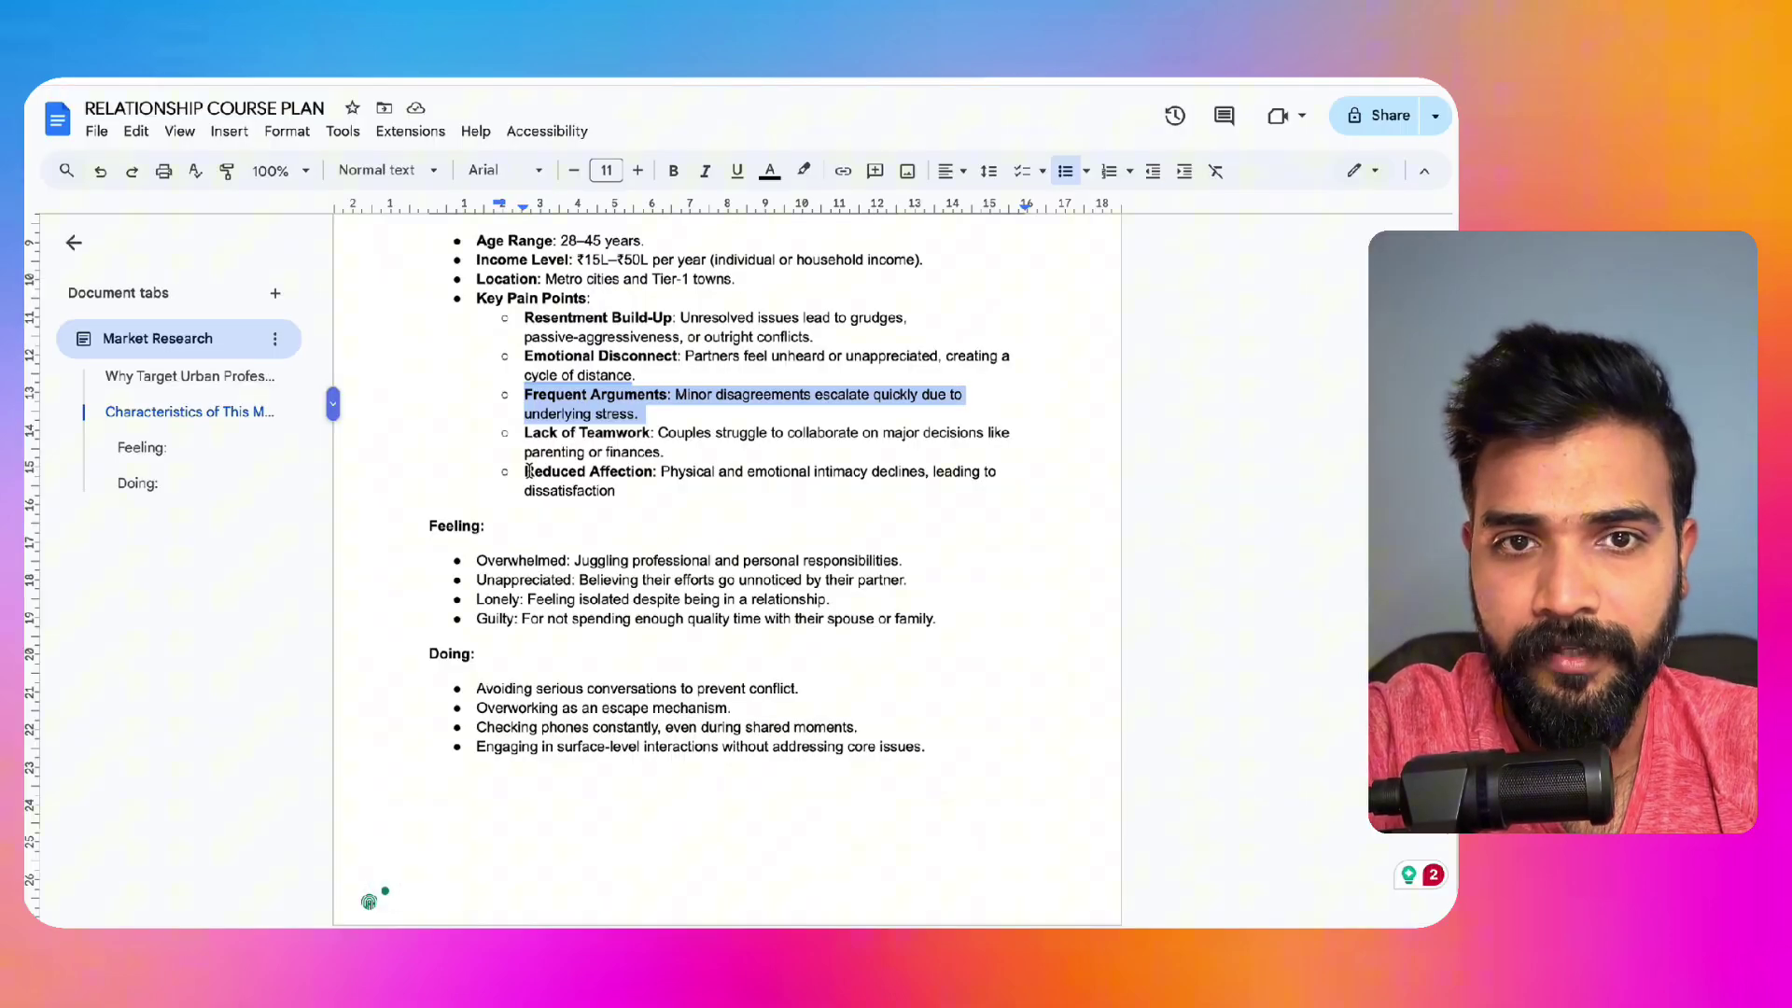
pyautogui.moveTo(528, 471); pyautogui.dragTo(699, 493)
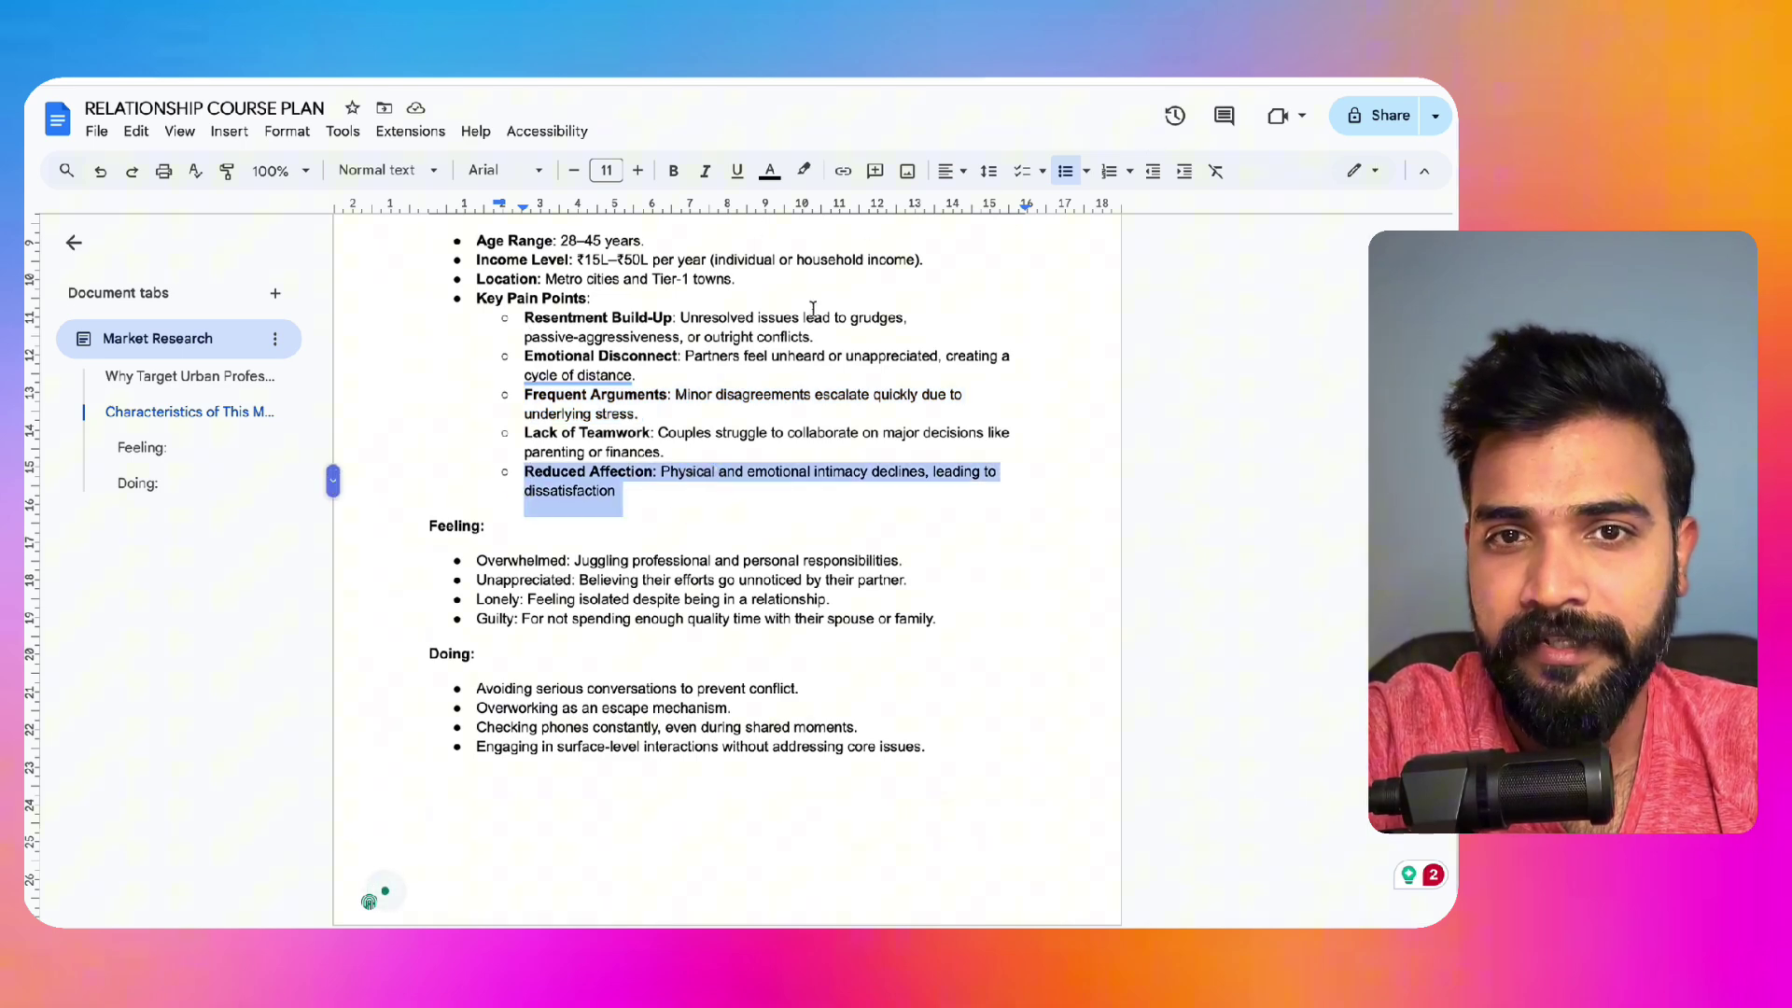
pyautogui.moveTo(812, 336); pyautogui.dragTo(480, 327)
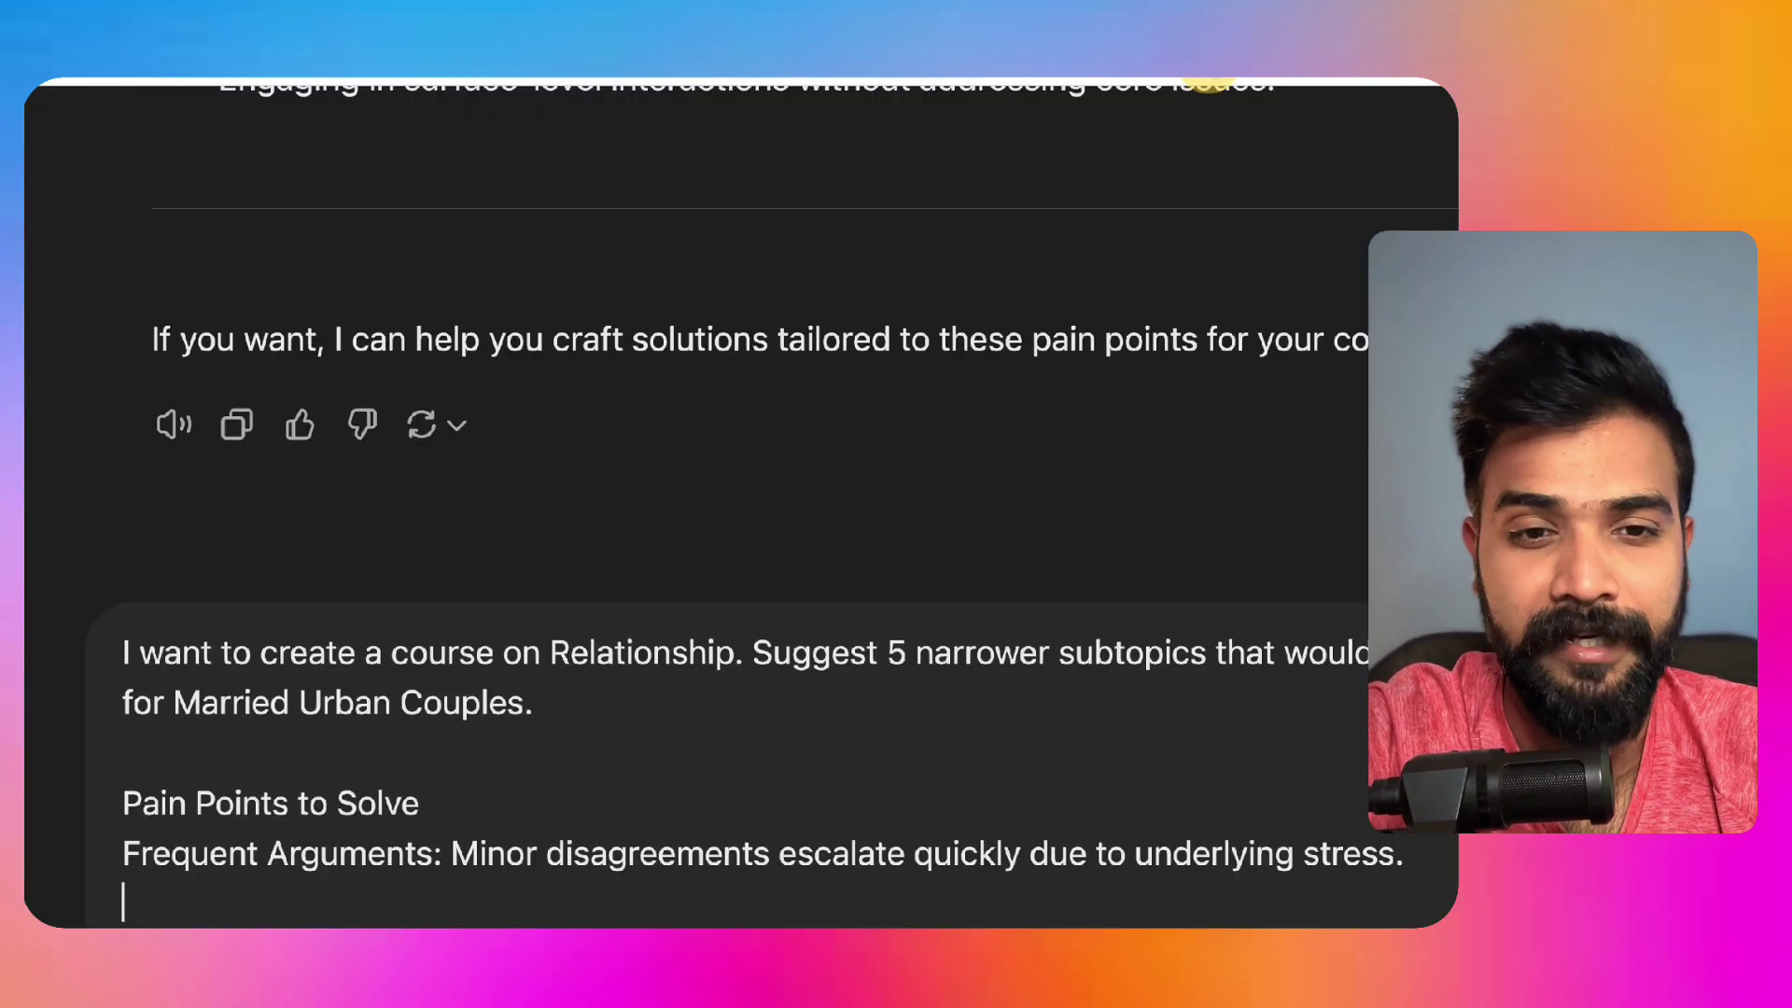
# Step: Paste Resentment Build-Up under Pain Points to Solve and begin the underserved-areas question line
pyautogui.write('Resentment Build-Up: Unresolved issues lead to grudges, passive-aggressiveness, or outright conflicts.')
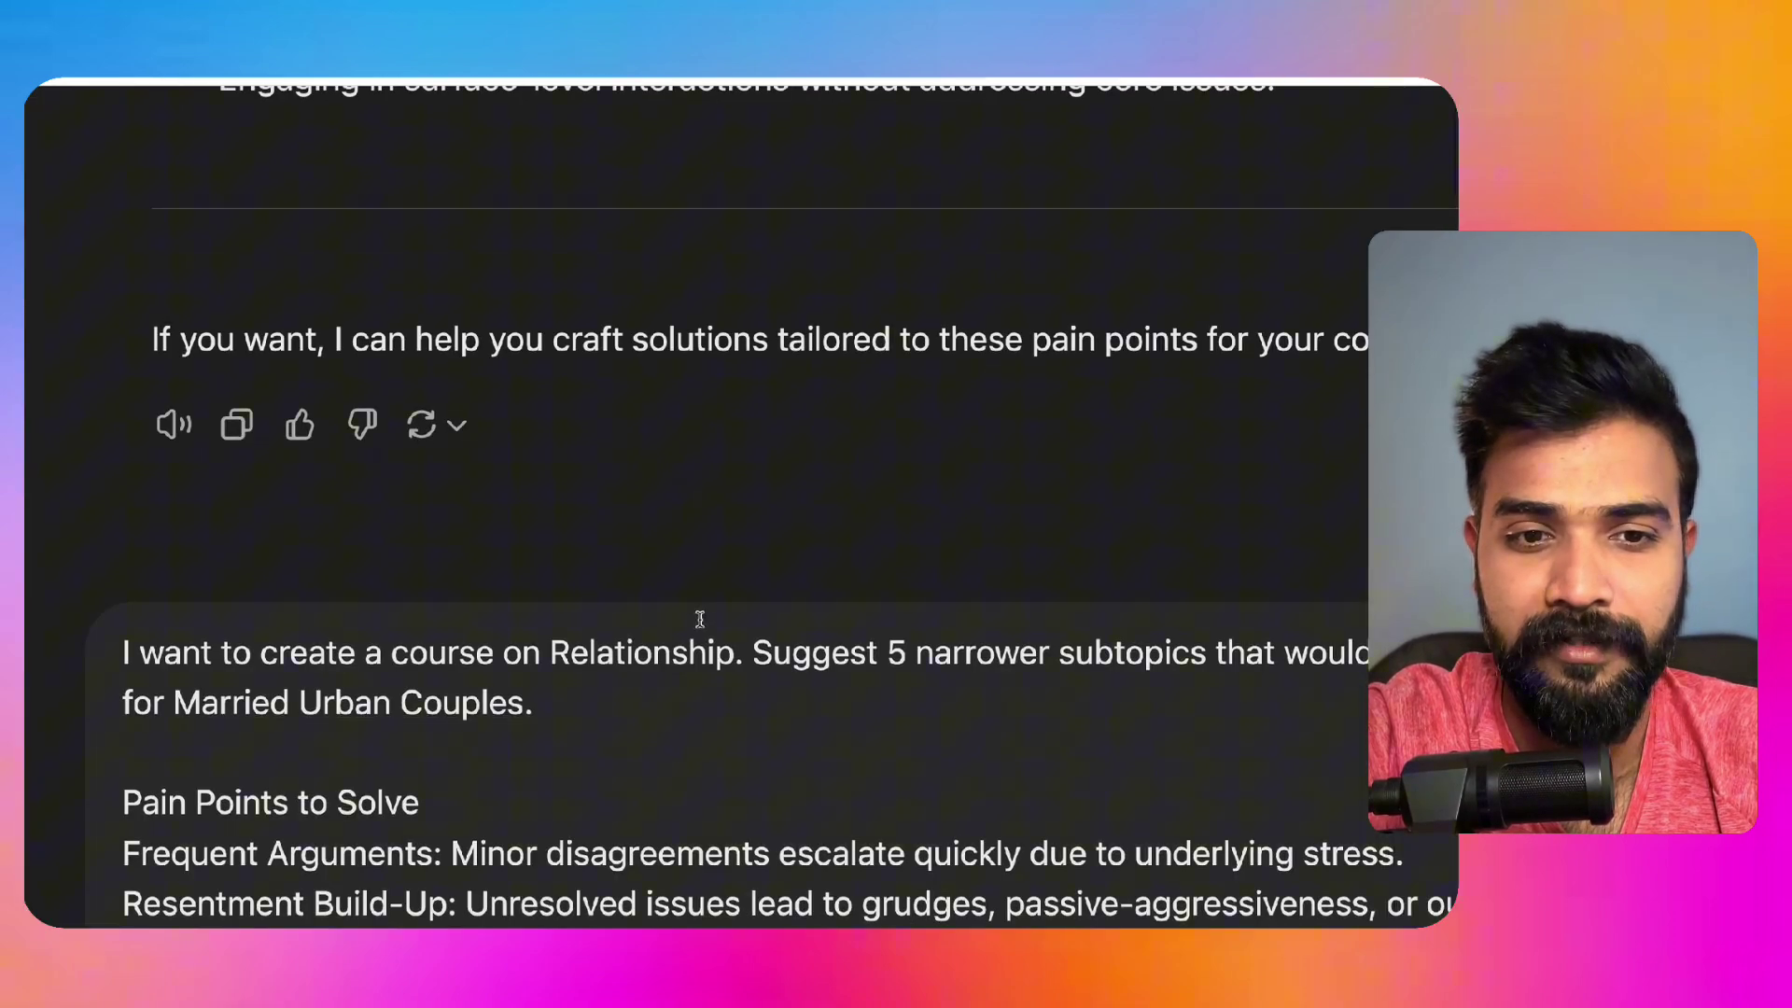
pyautogui.scroll(-1, 700, 619)
pyautogui.press('Return')
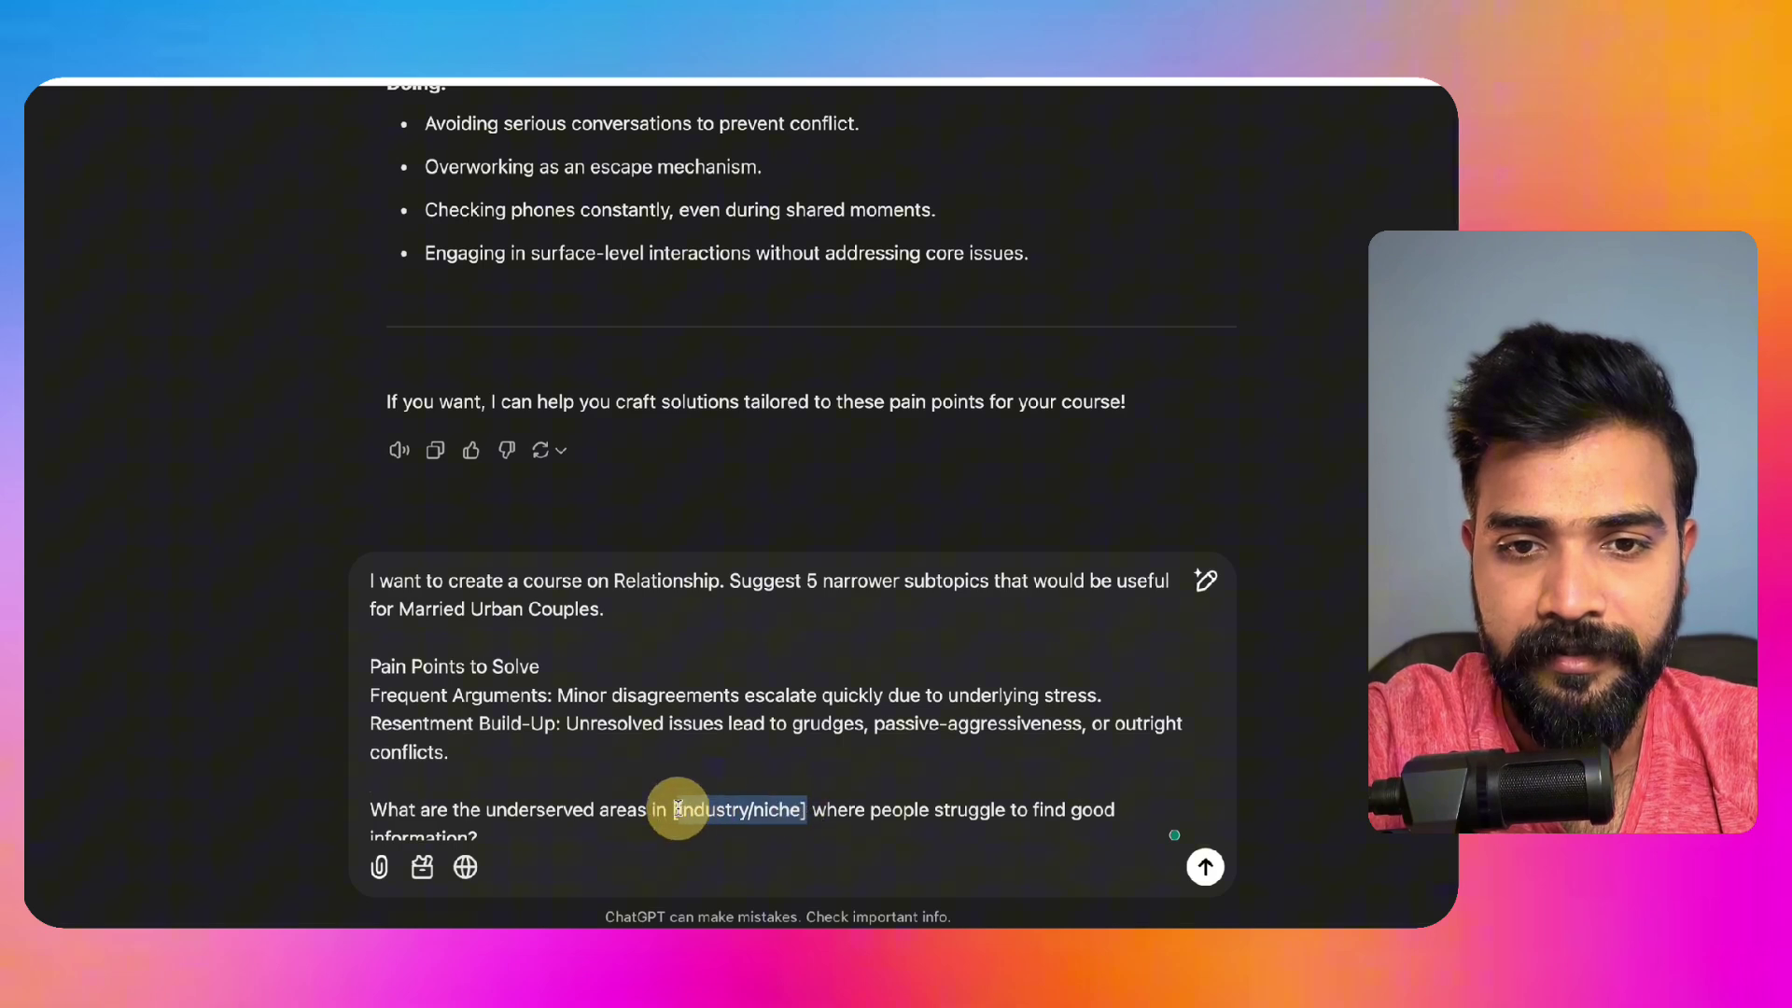
pyautogui.write('t')
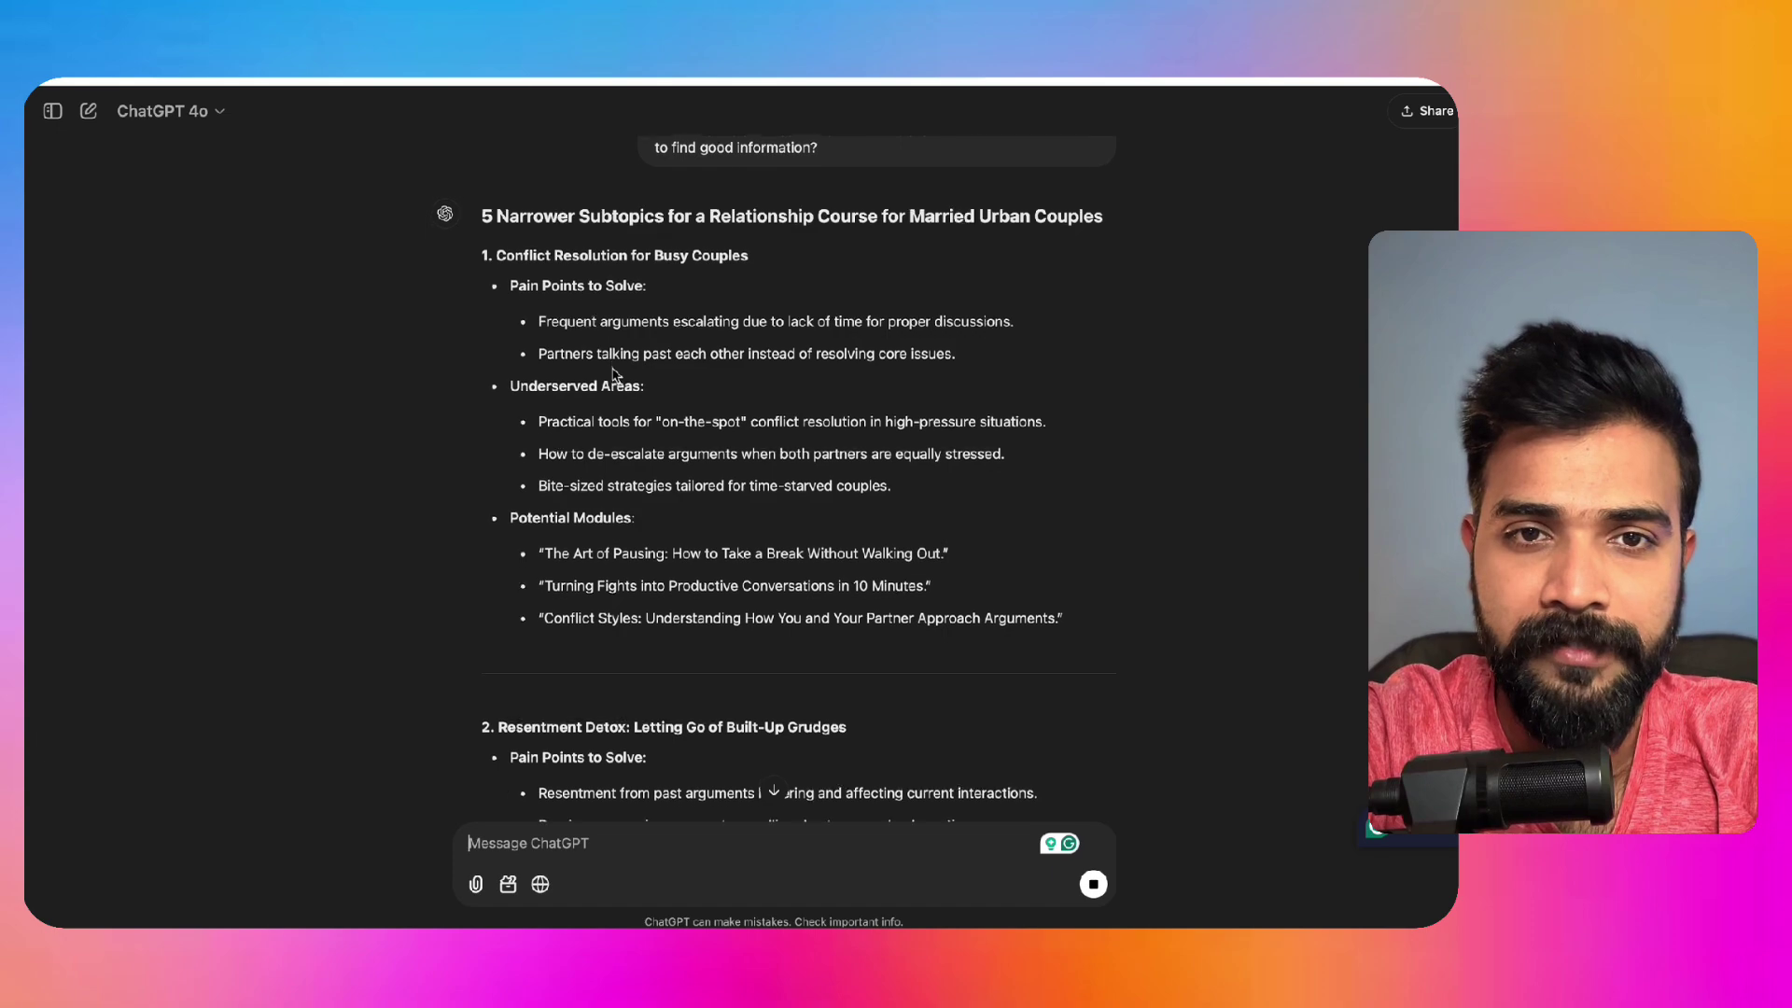
# Step: Read through the five suggested subtopics and open a fresh line below the Doing list in Docs
pyautogui.scroll(-1, 597, 355)
pyautogui.scroll(-3, 614, 374)
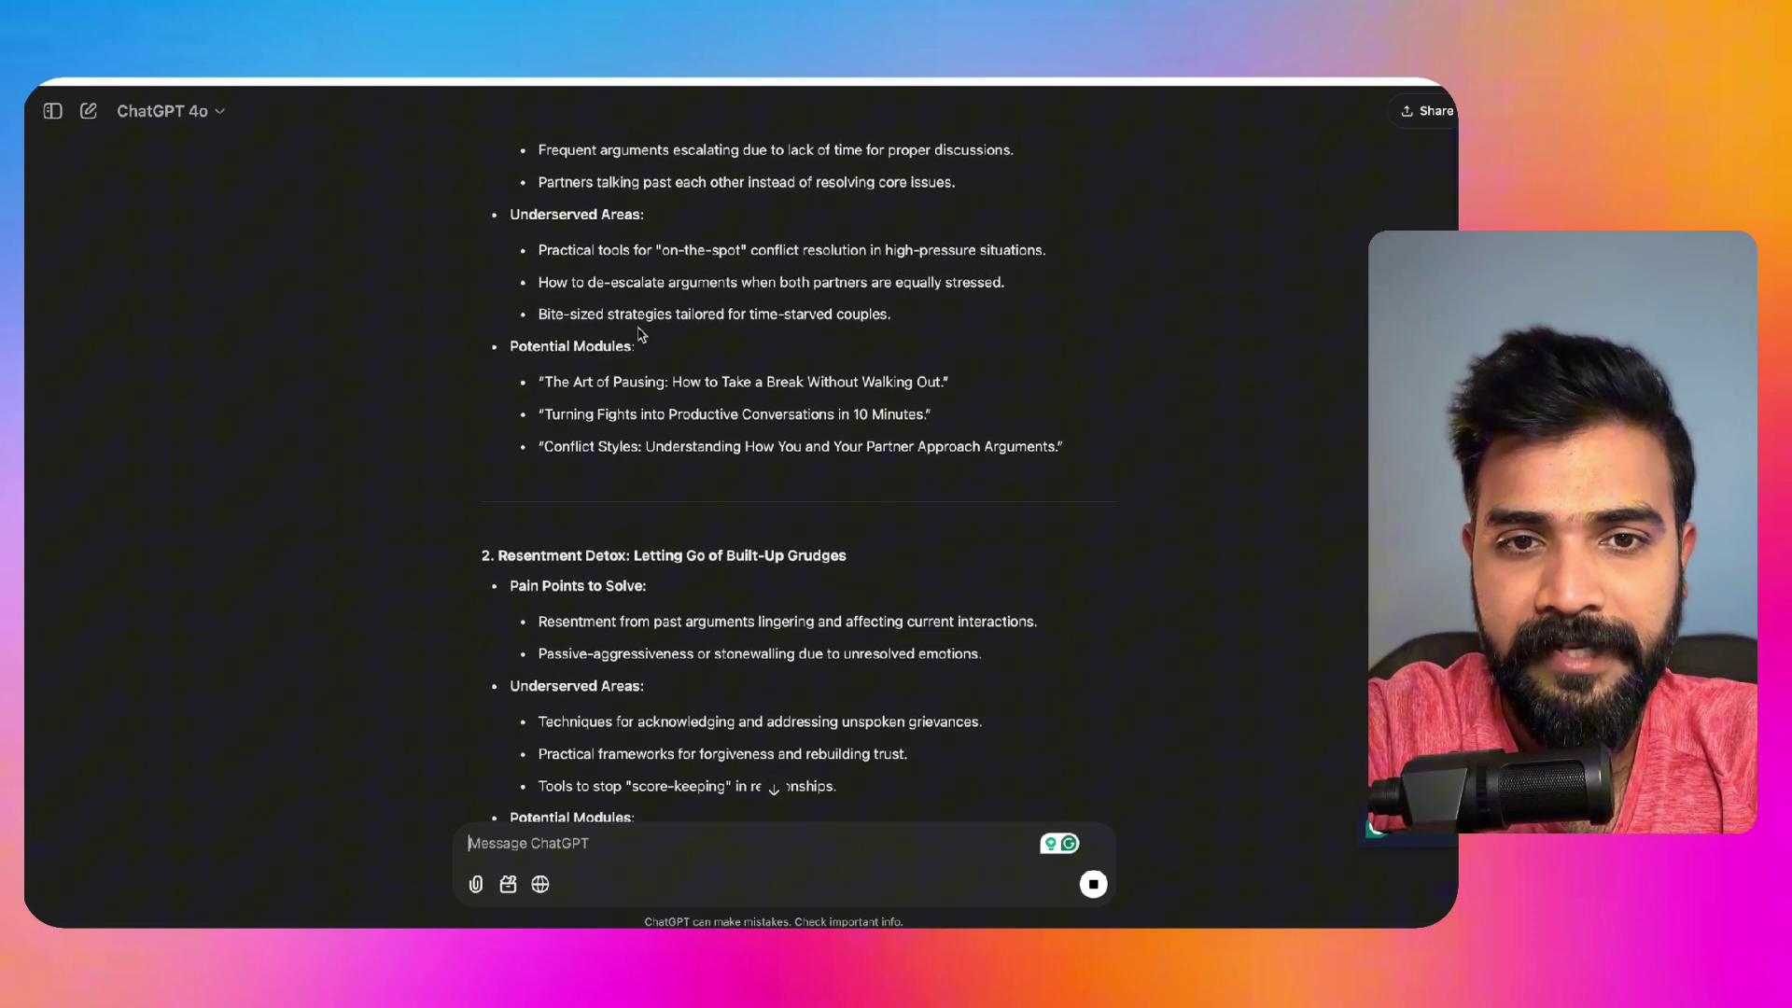
pyautogui.scroll(-2, 649, 546)
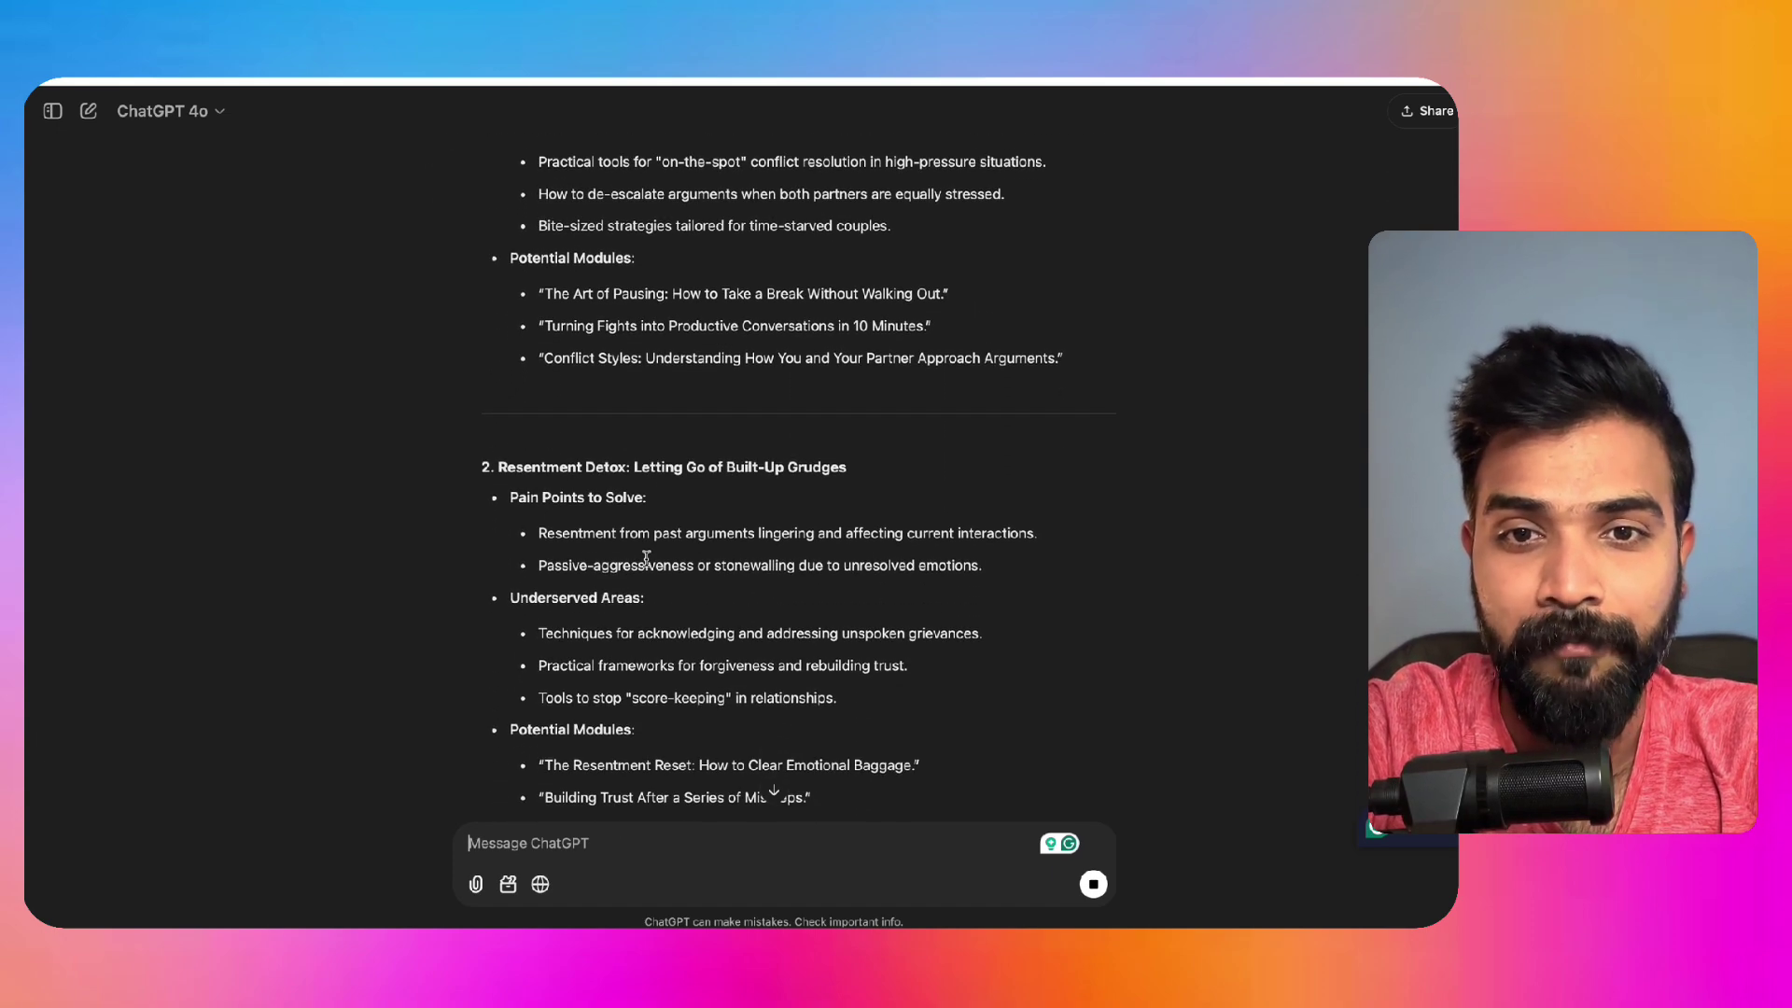
pyautogui.scroll(-13, 646, 557)
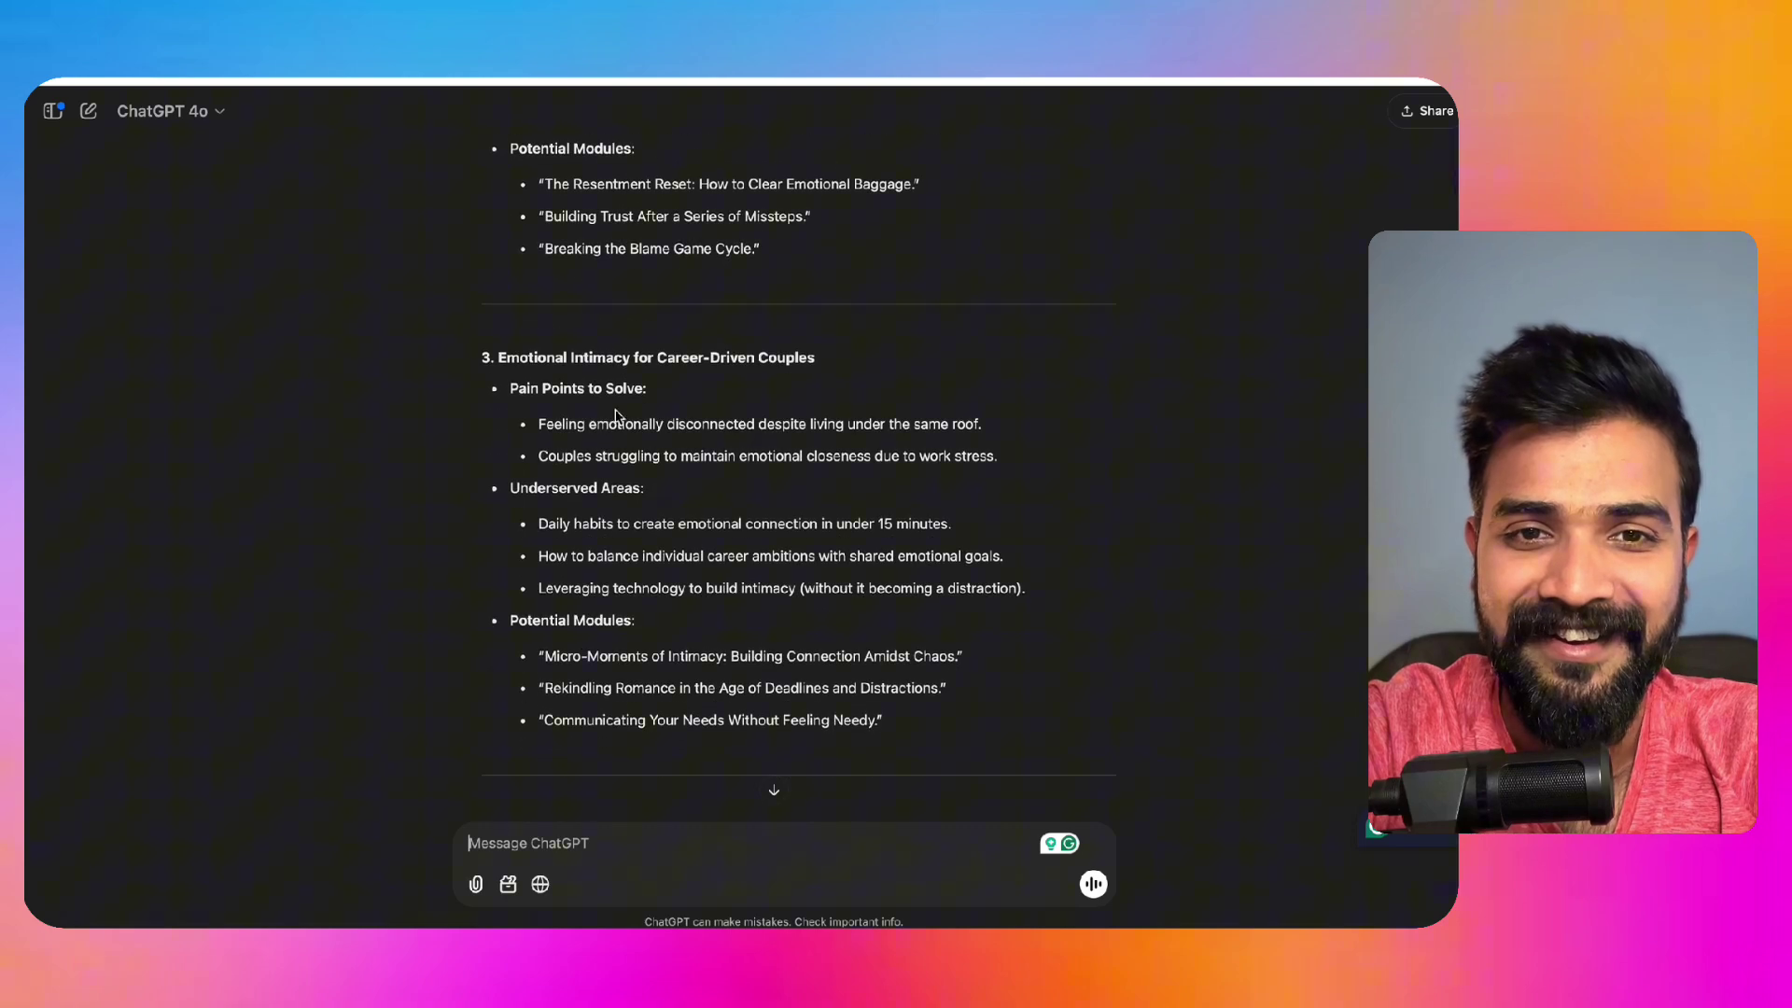
pyautogui.scroll(-6, 580, 384)
pyautogui.scroll(-10, 581, 390)
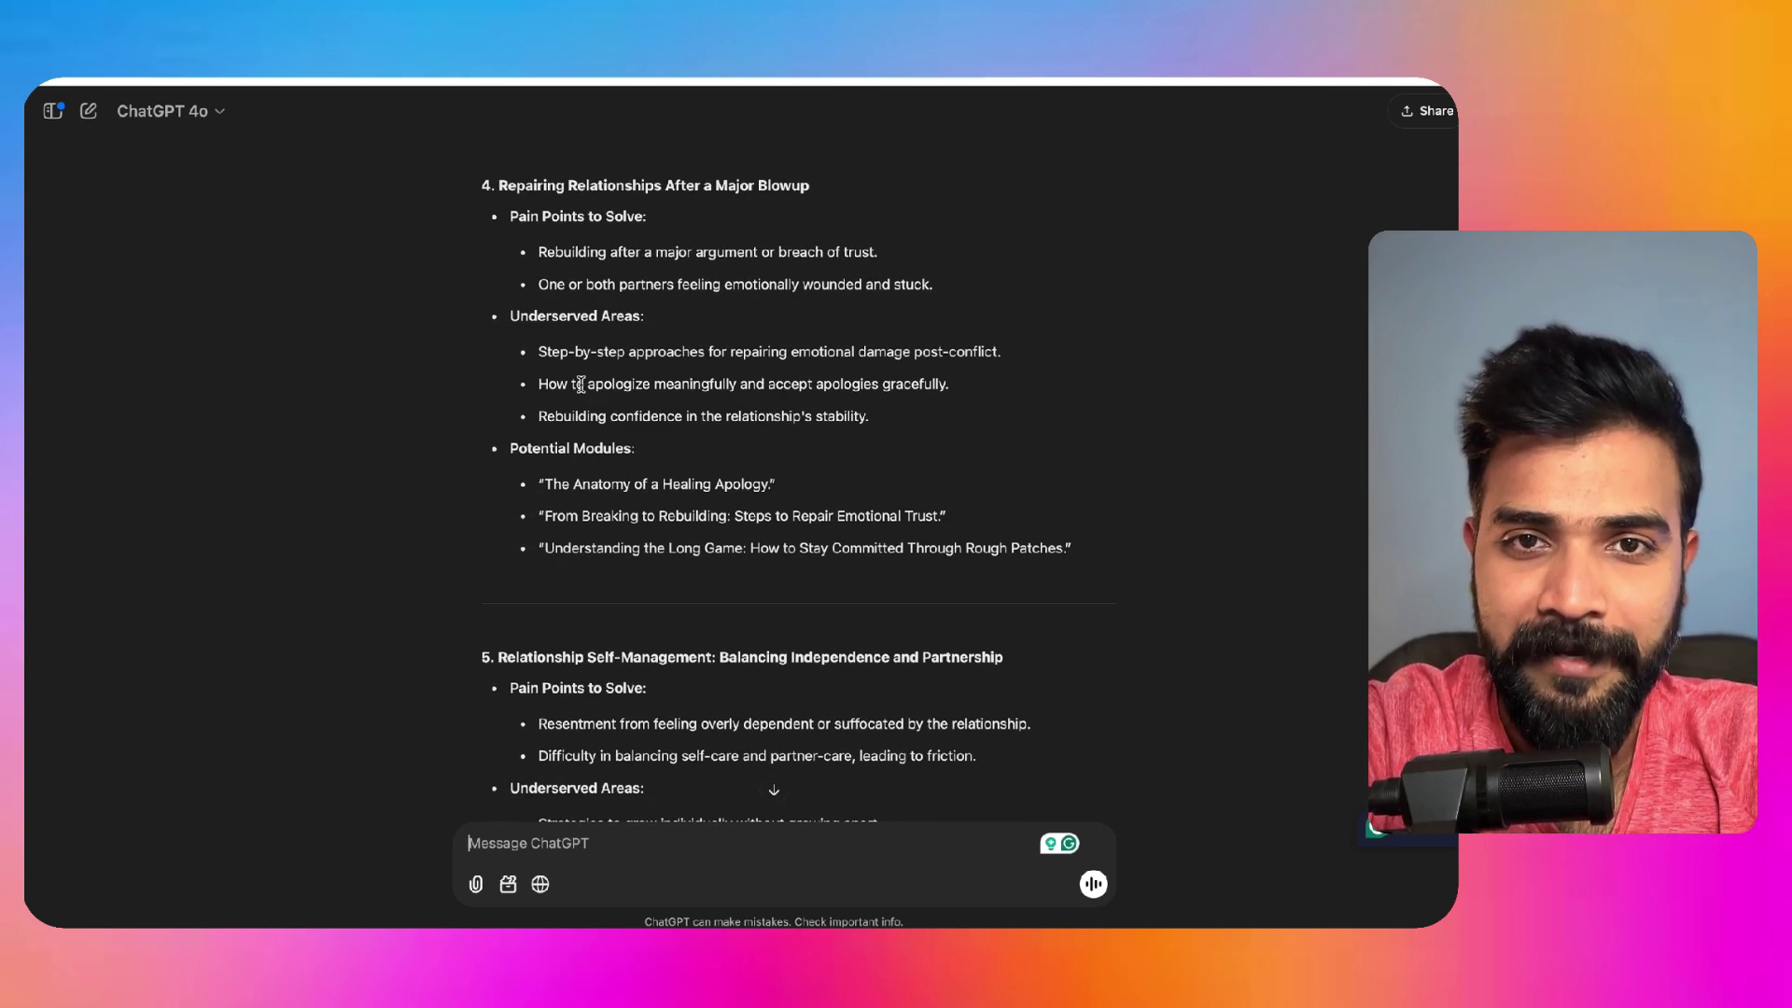
pyautogui.scroll(3, 565, 525)
pyautogui.scroll(20, 565, 525)
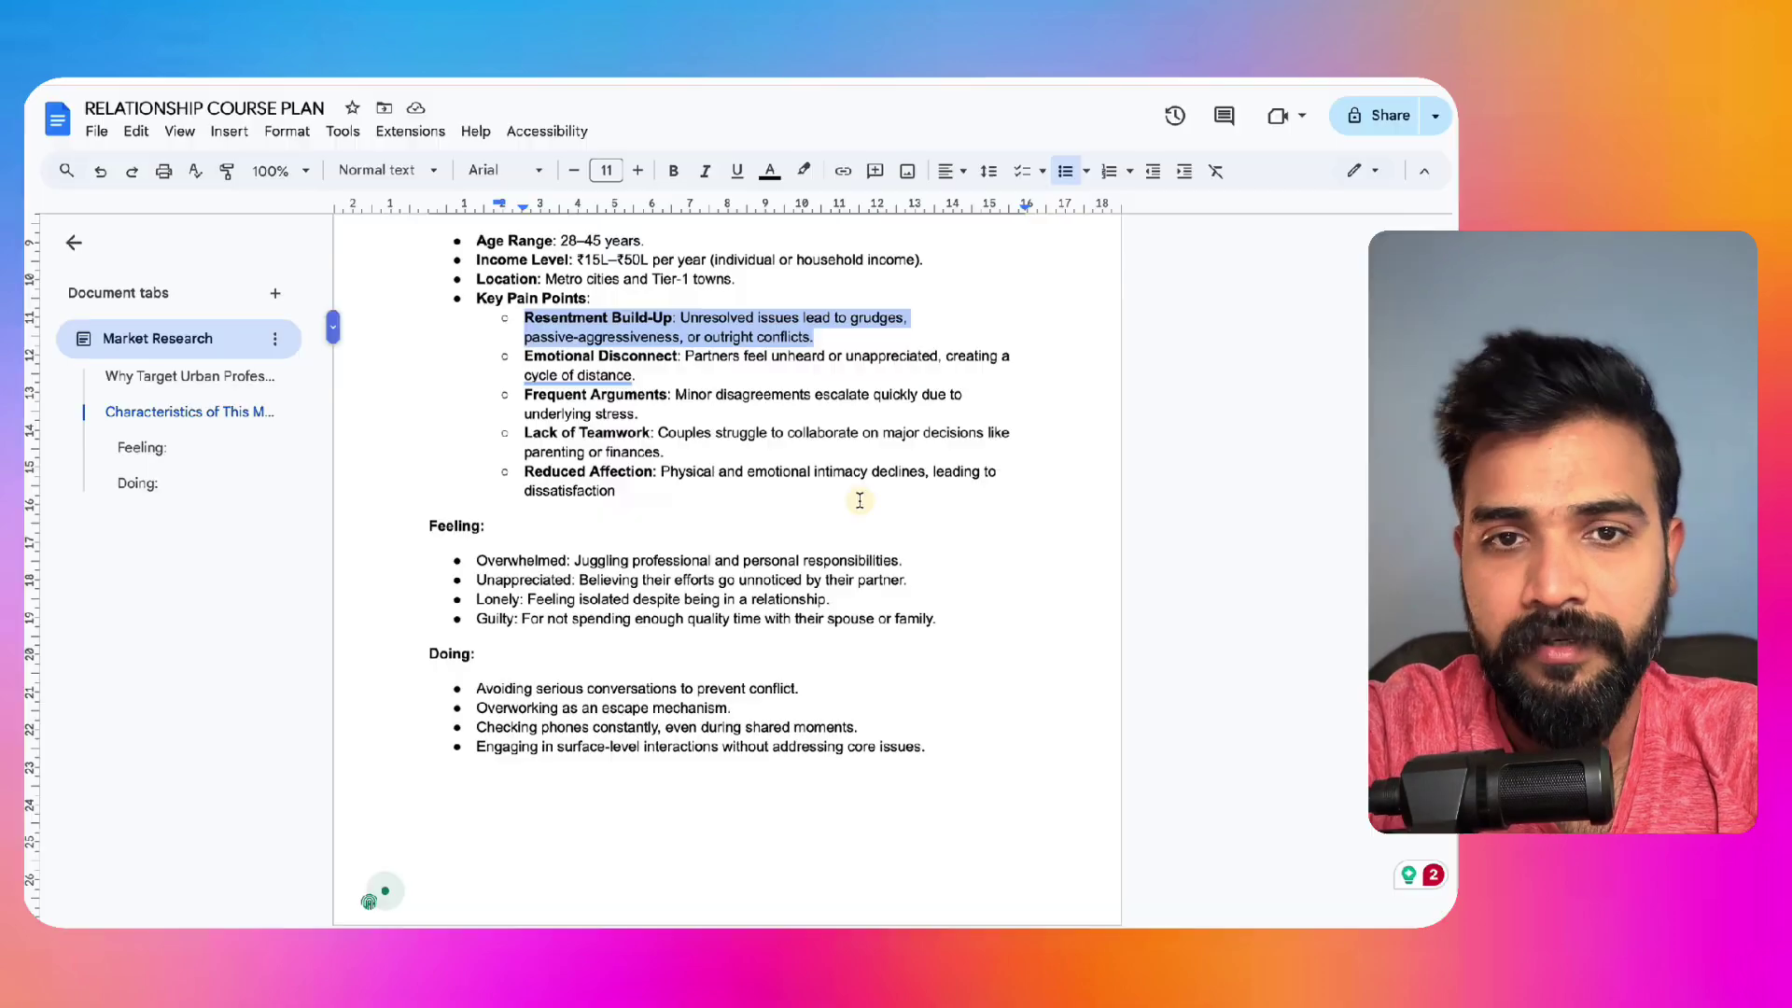
pyautogui.scroll(-2, 929, 593)
pyautogui.click(929, 687)
pyautogui.press('Return')
pyautogui.press('Return')
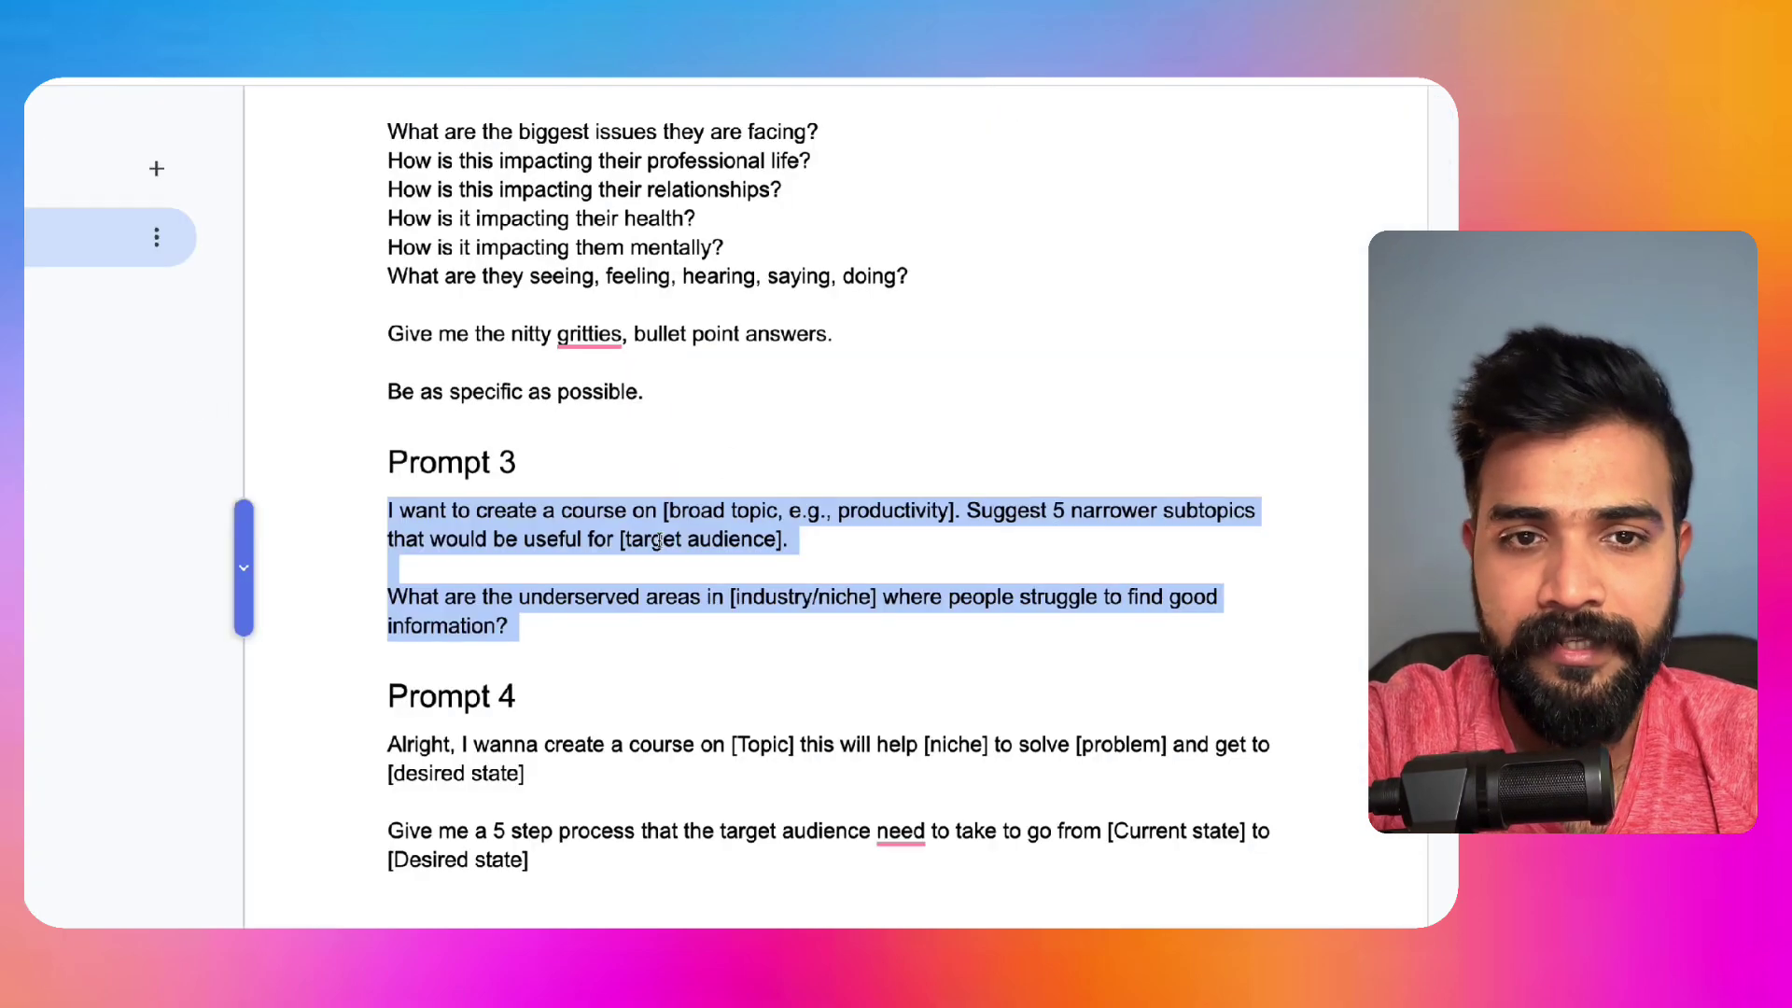
pyautogui.scroll(-1, 659, 539)
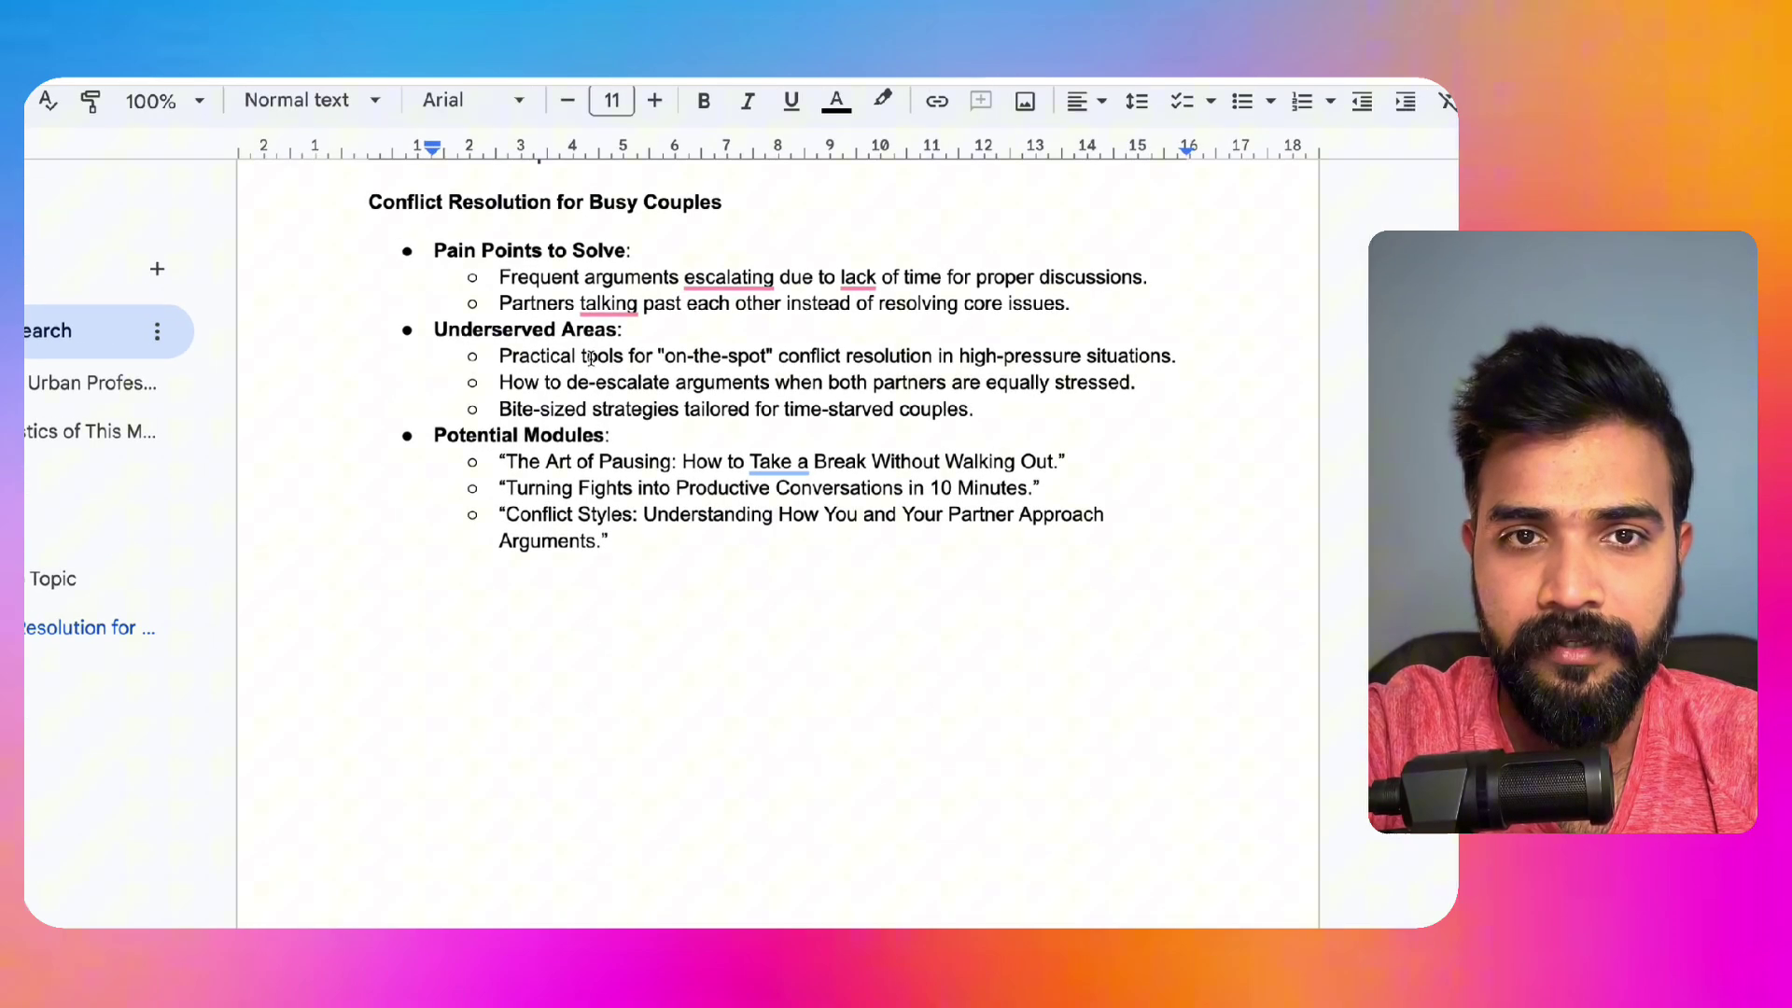
pyautogui.moveTo(500, 355); pyautogui.dragTo(817, 359)
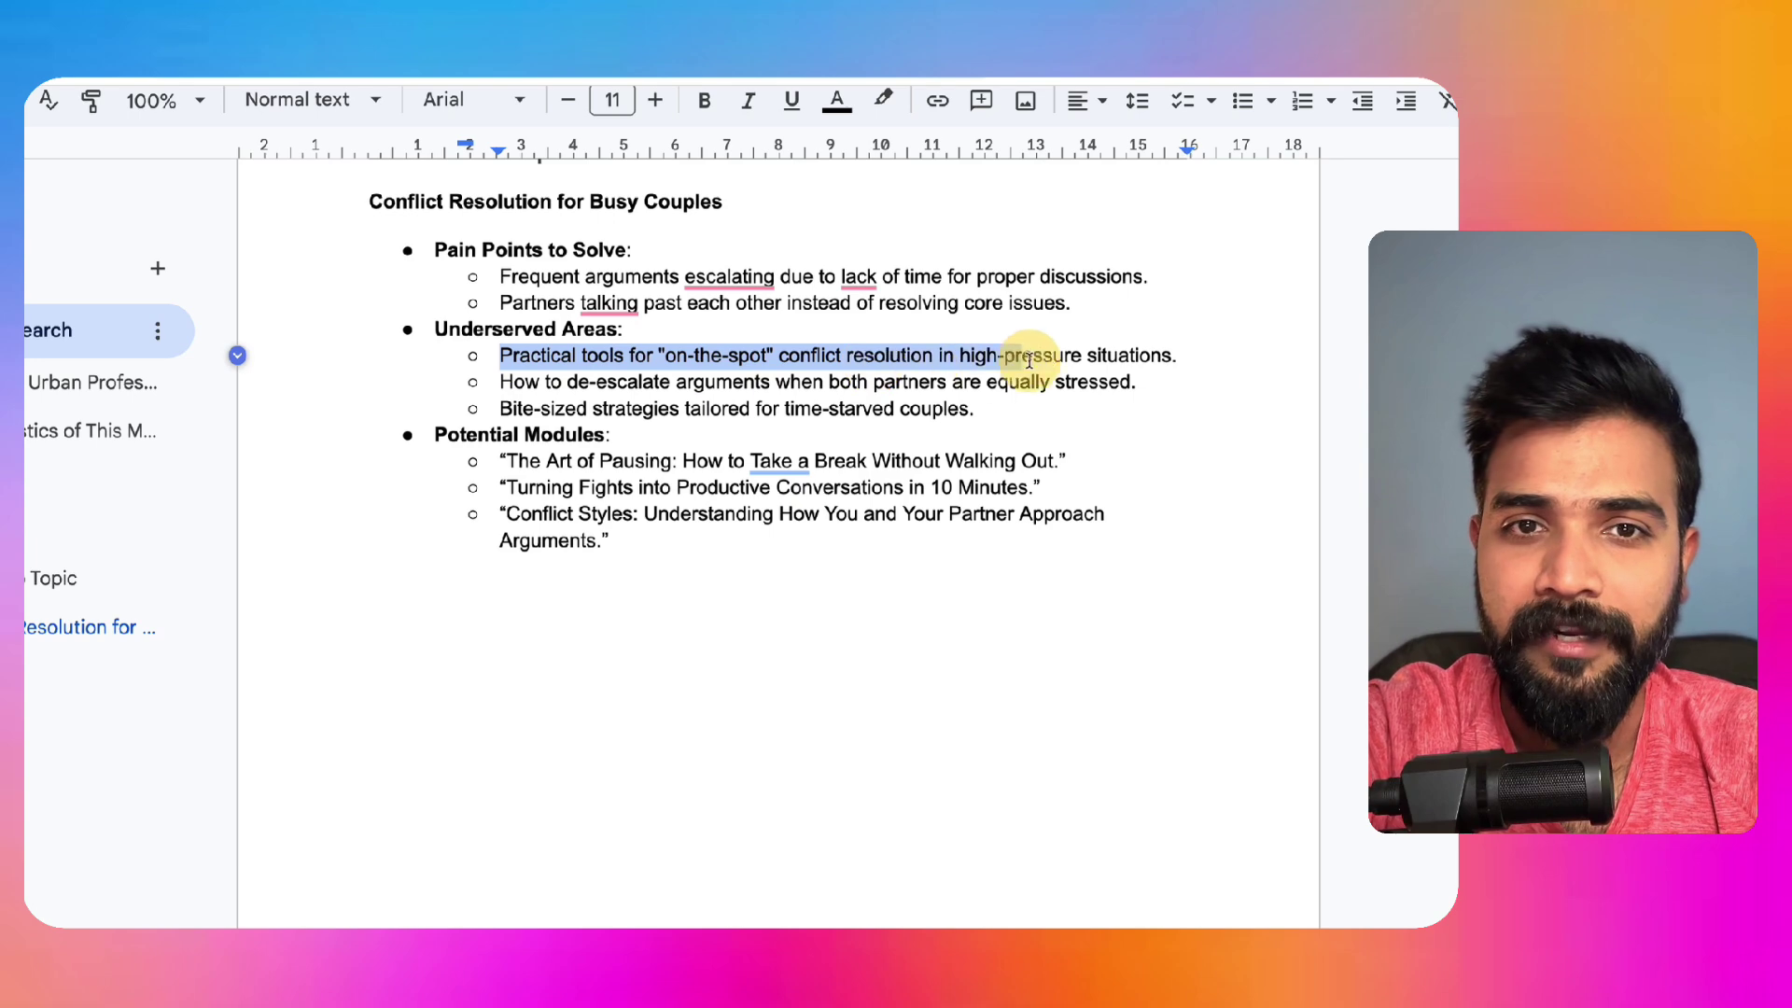
pyautogui.moveTo(1030, 360); pyautogui.dragTo(1106, 356)
pyautogui.moveTo(528, 390); pyautogui.dragTo(861, 394)
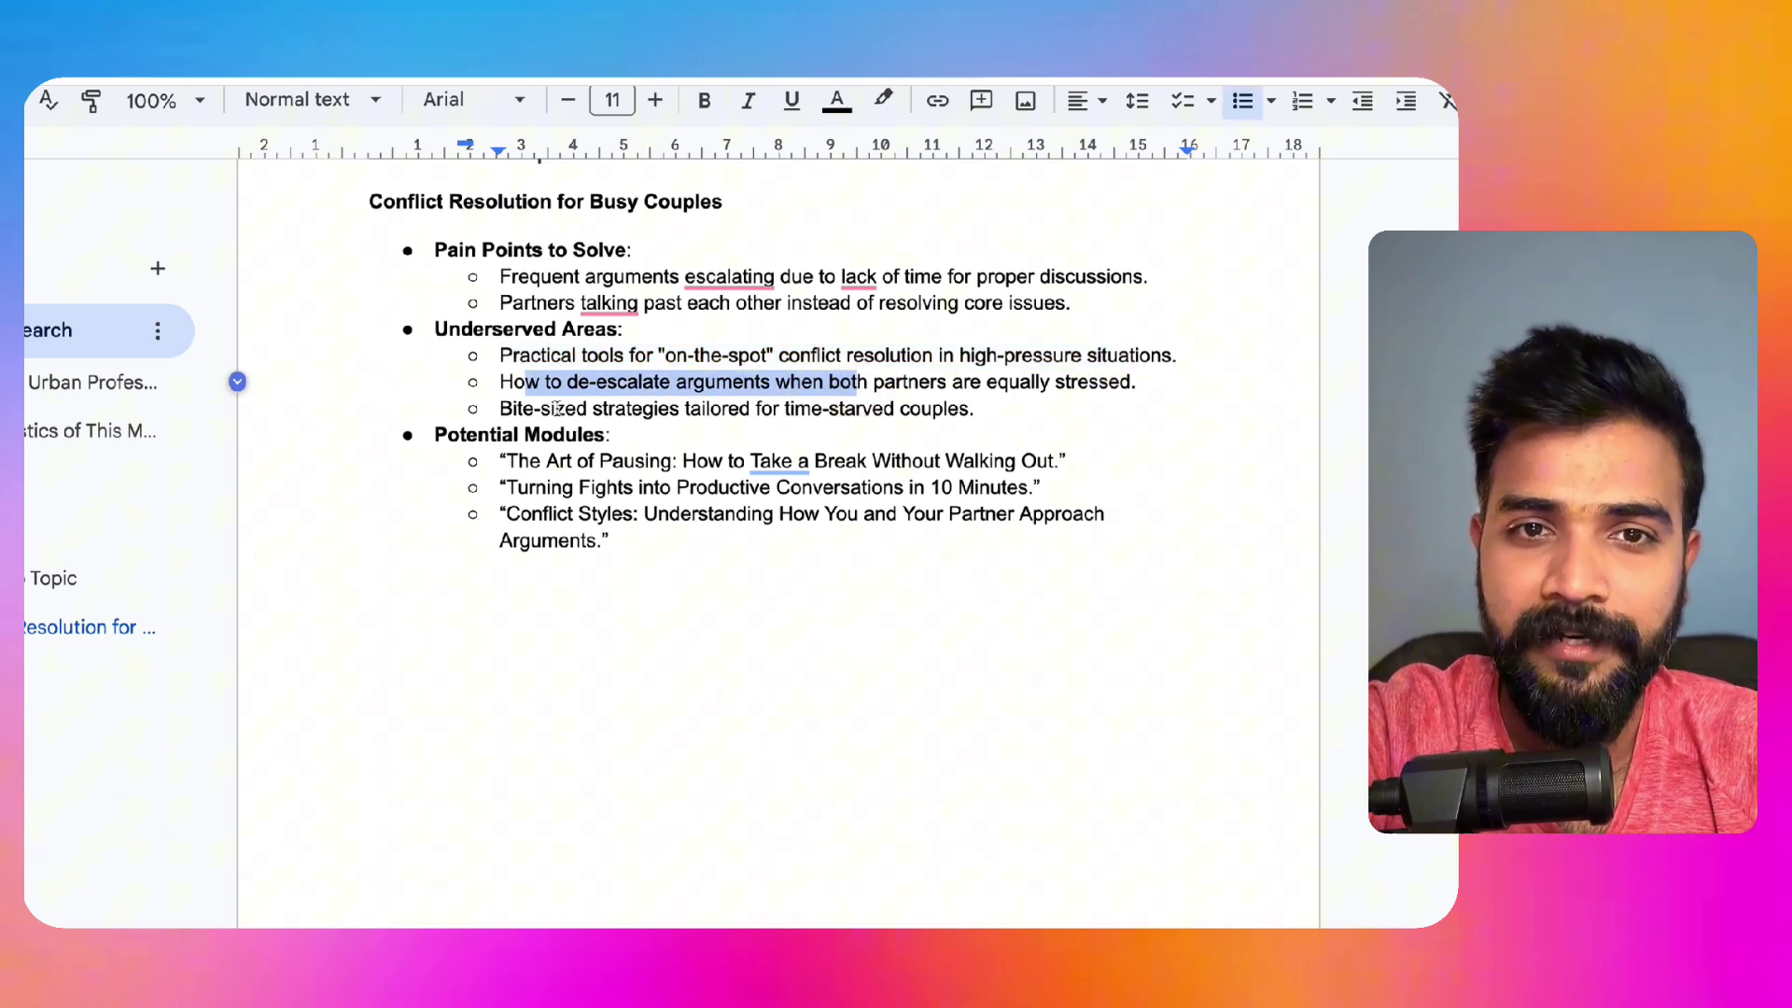
pyautogui.moveTo(557, 408); pyautogui.dragTo(778, 408)
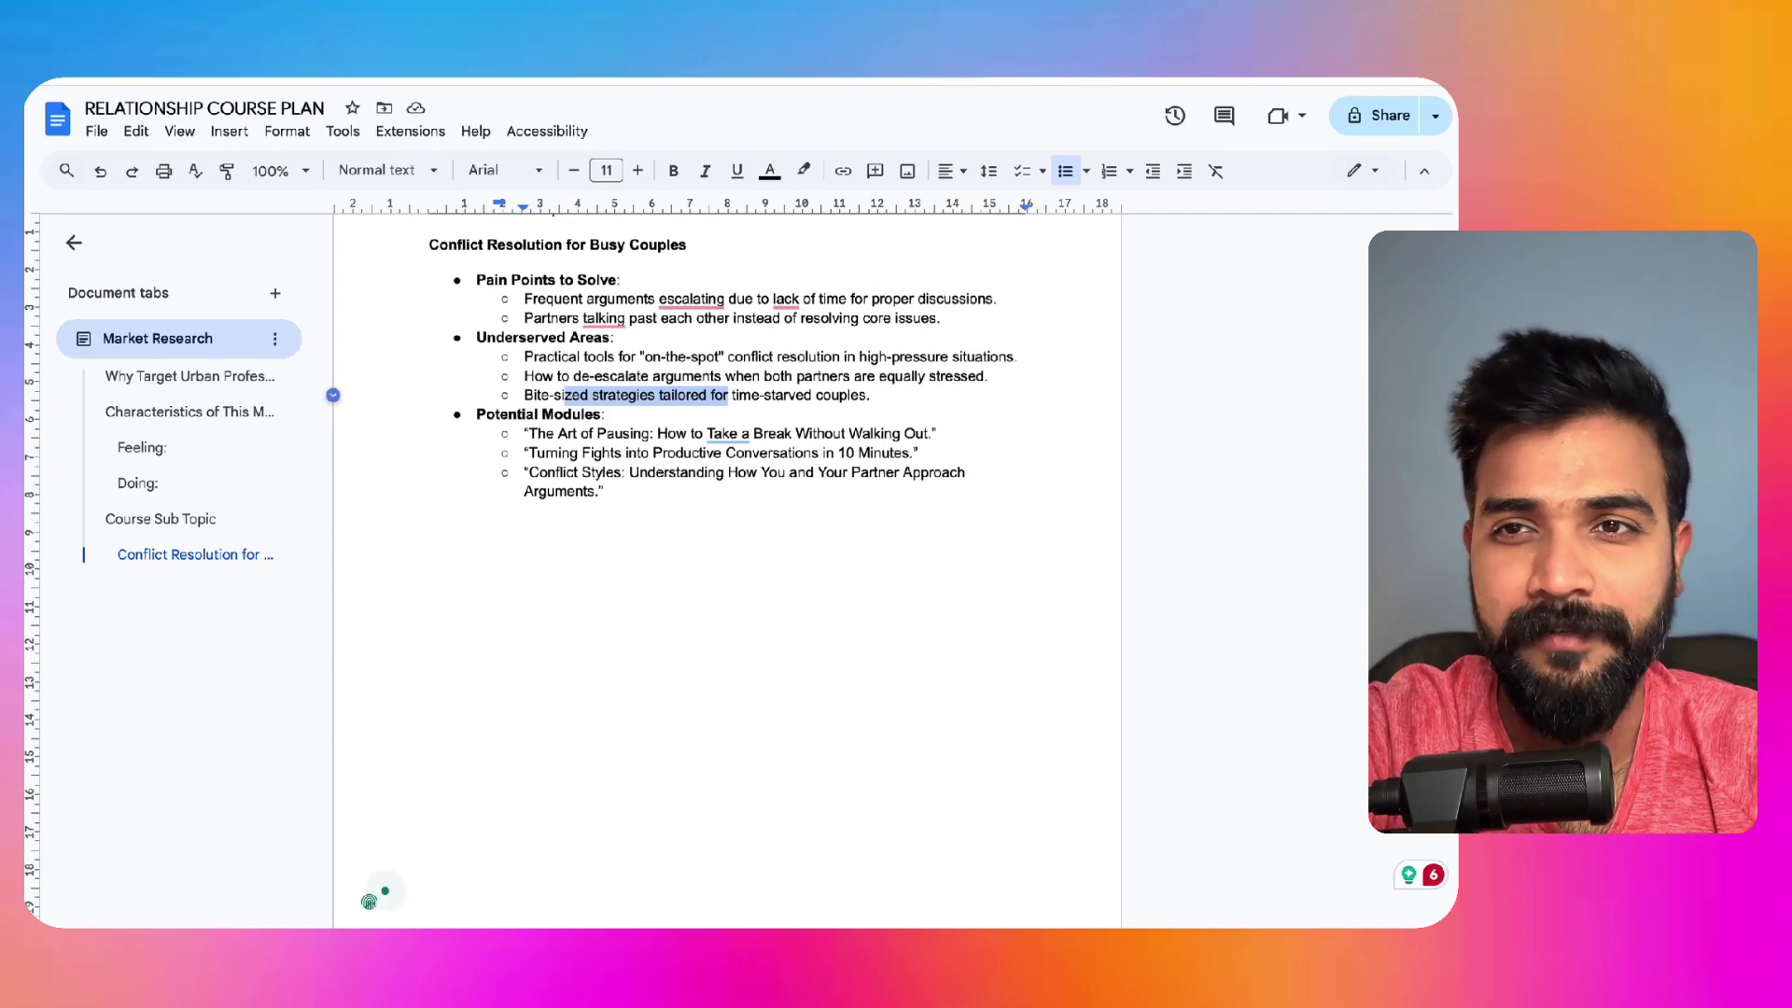
pyautogui.click(430, 526)
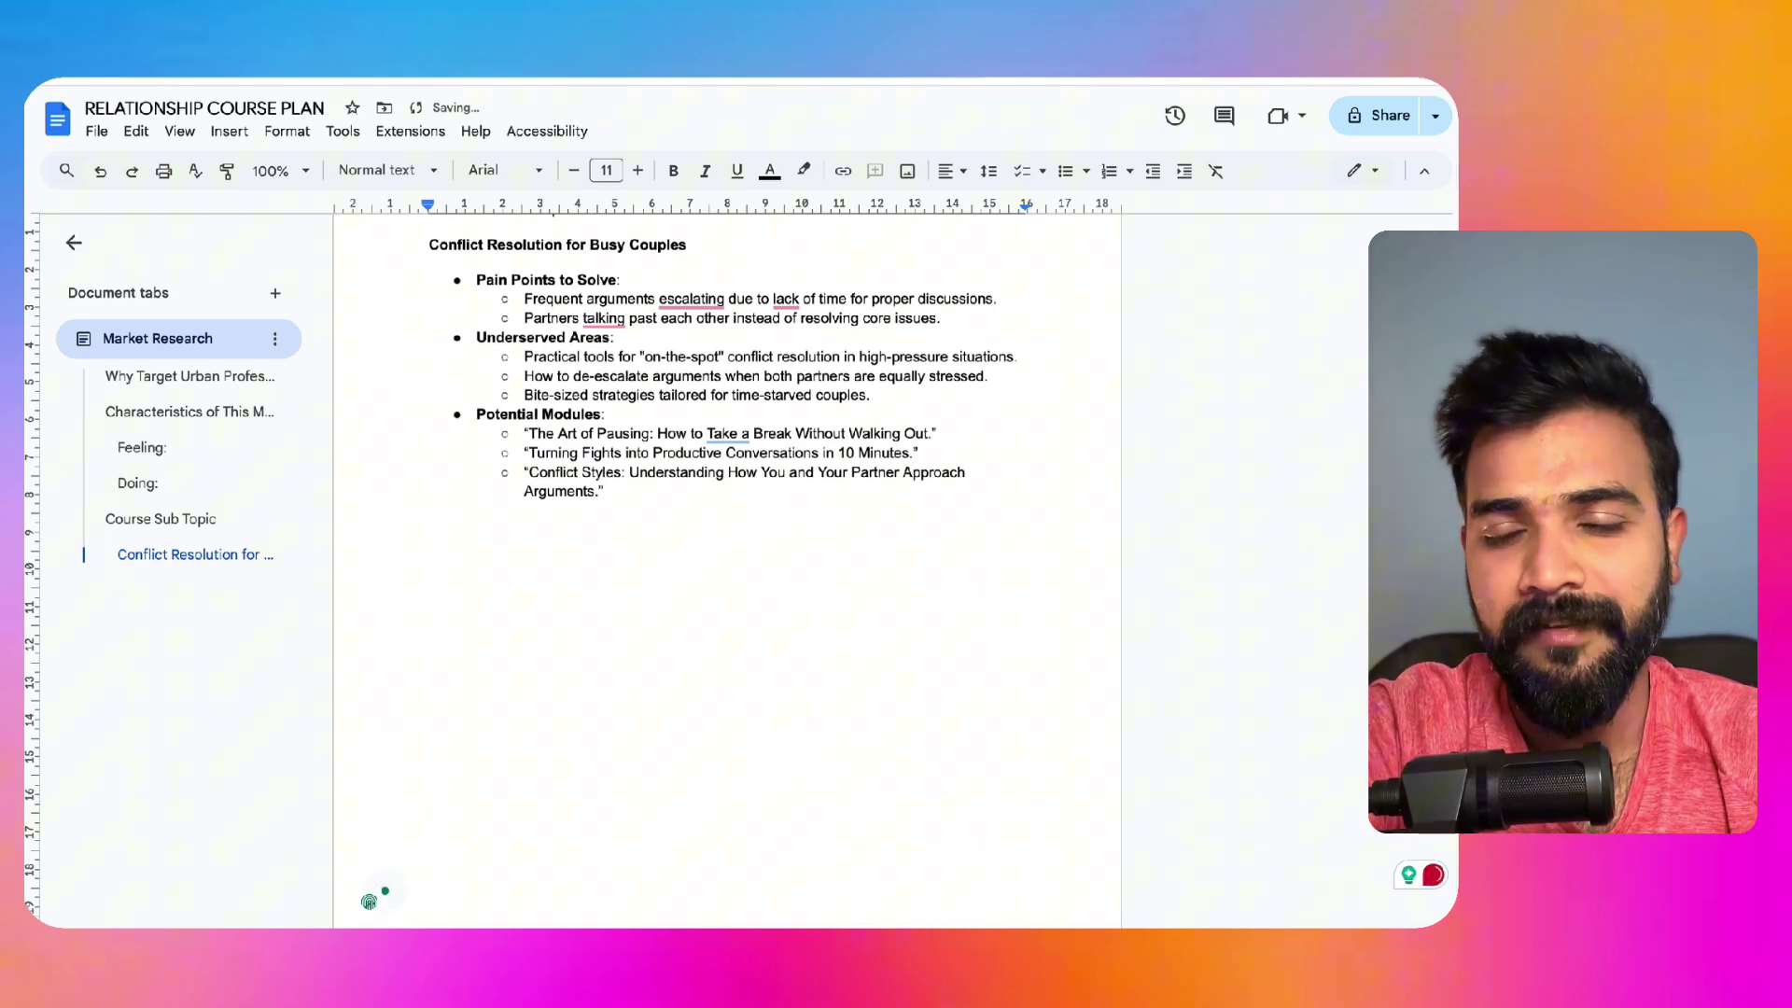
# Step: Write a Bigger Problem heading and paragraph on helping Urban Couples overcome fights, ego clashes and build affection
pyautogui.write('Bigger Problem')
pyautogui.press('Return')
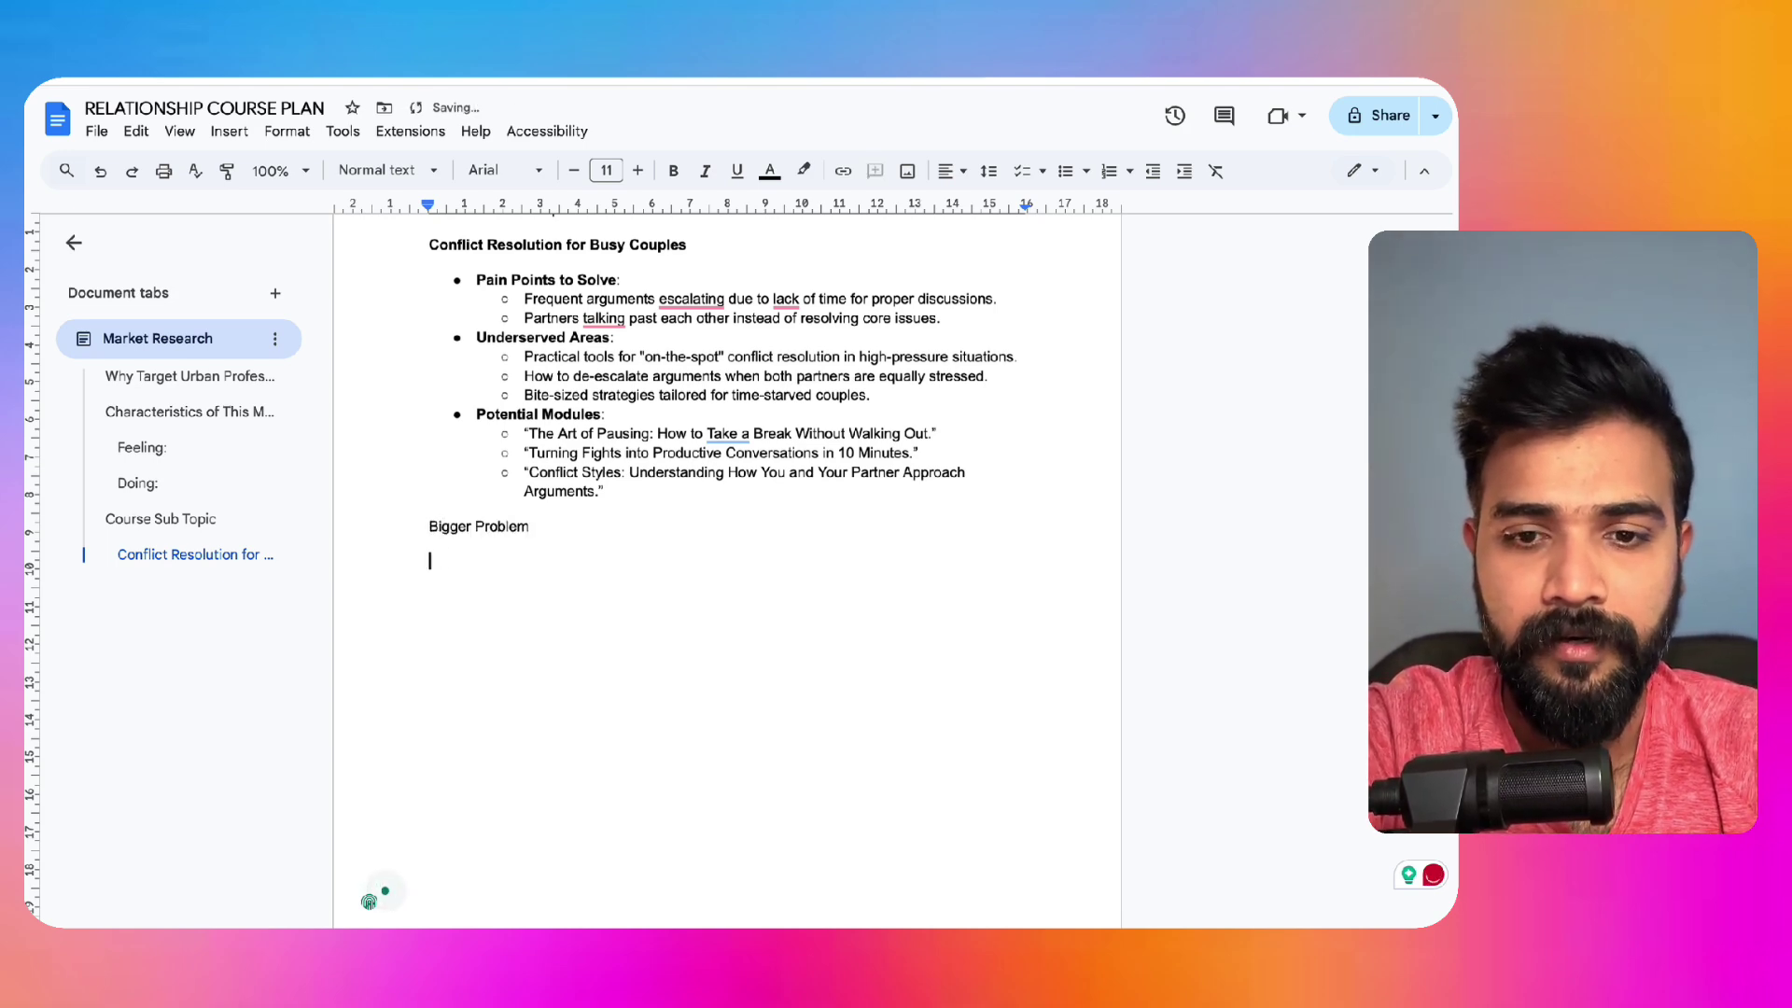
pyautogui.write('I want to help ')
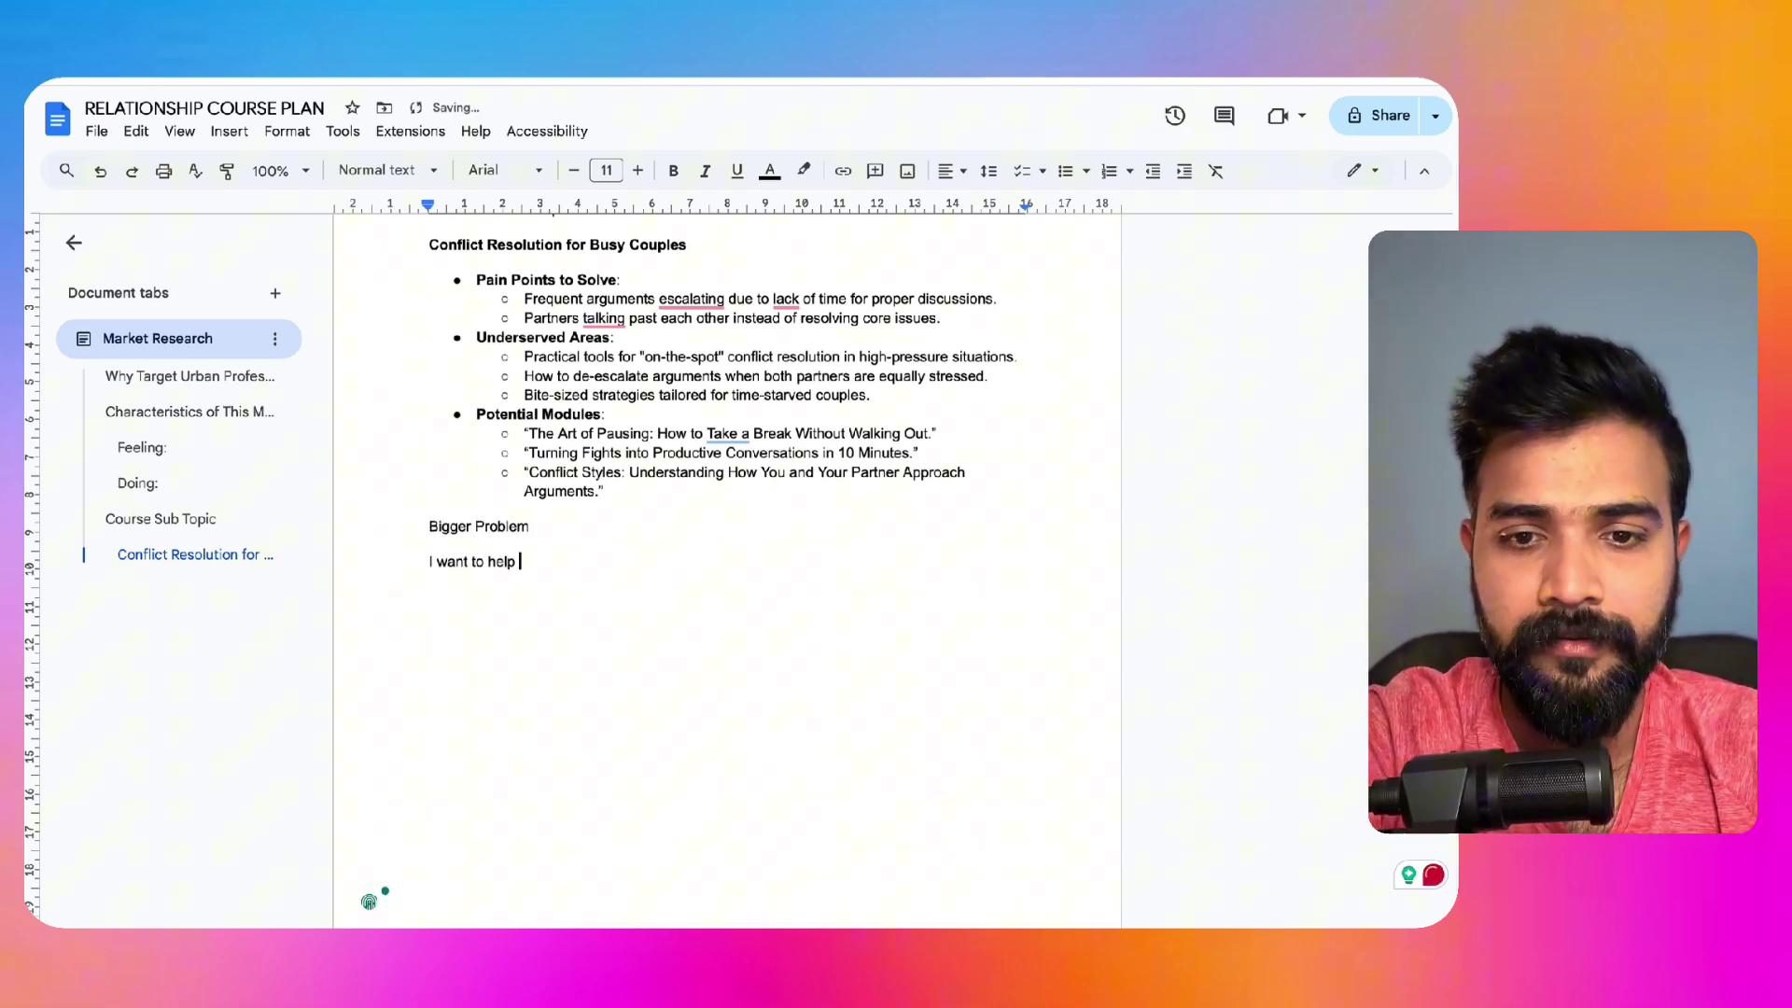
pyautogui.write('Urban Couples in India to resolve Frequen')
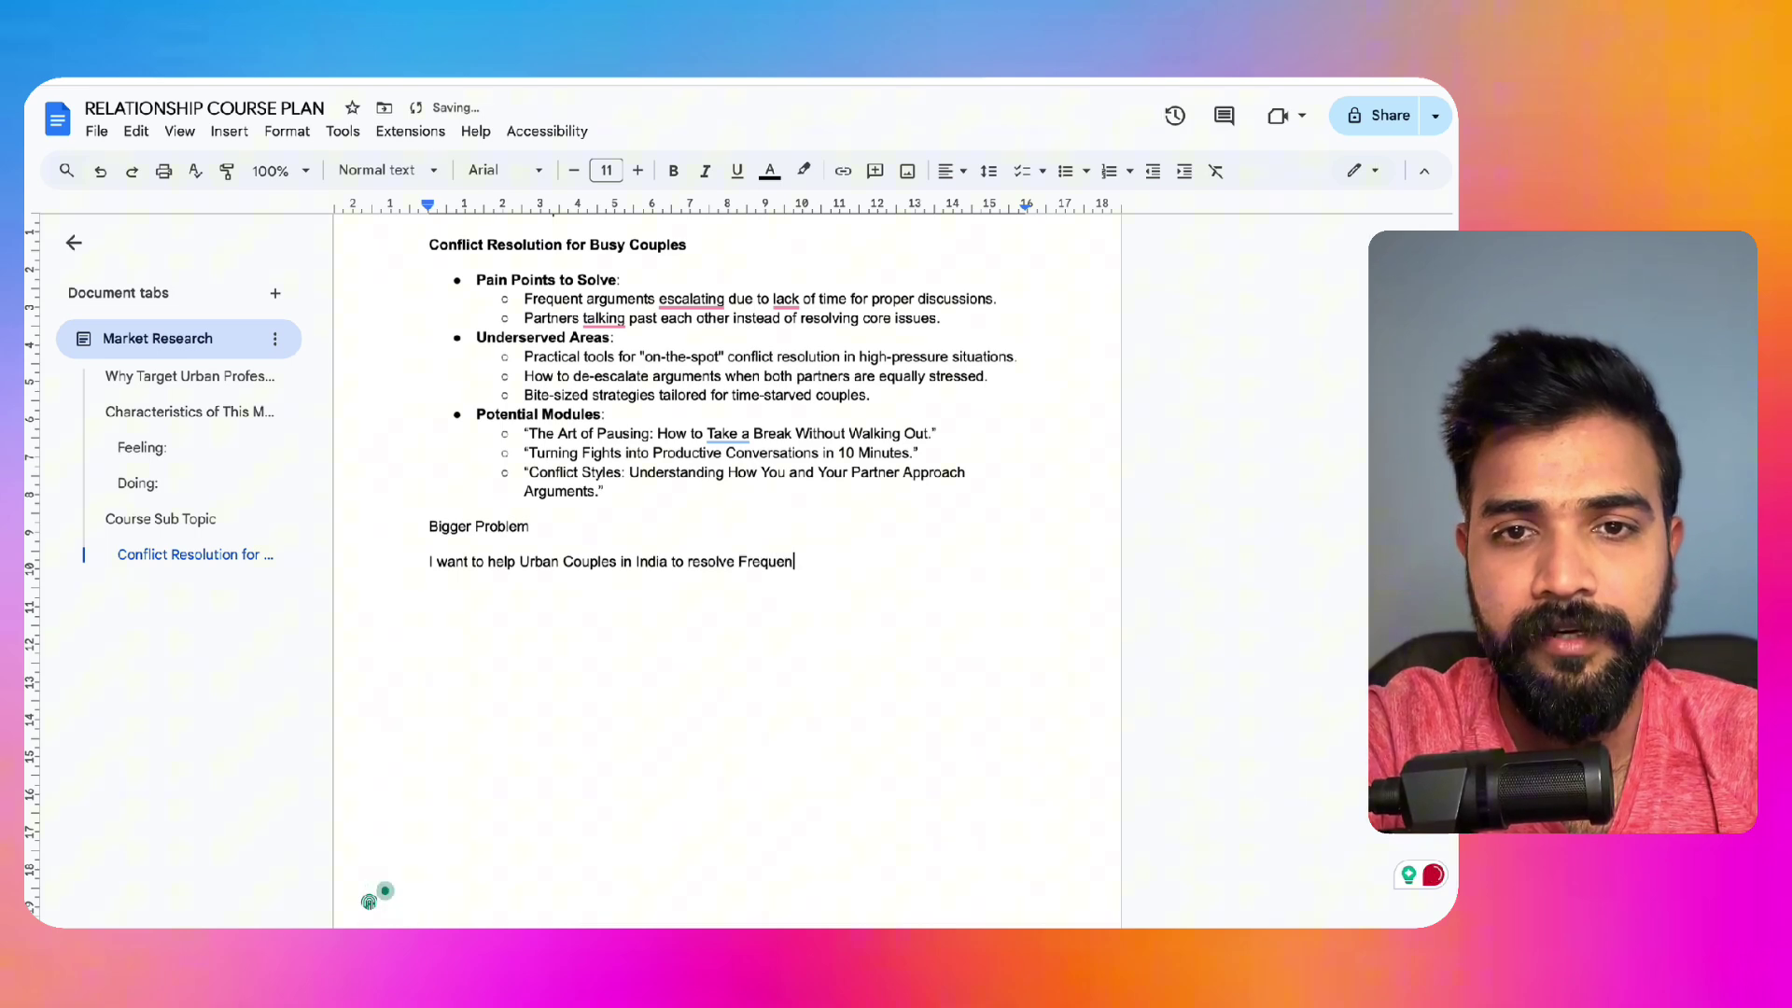
pyautogui.write('Fight')
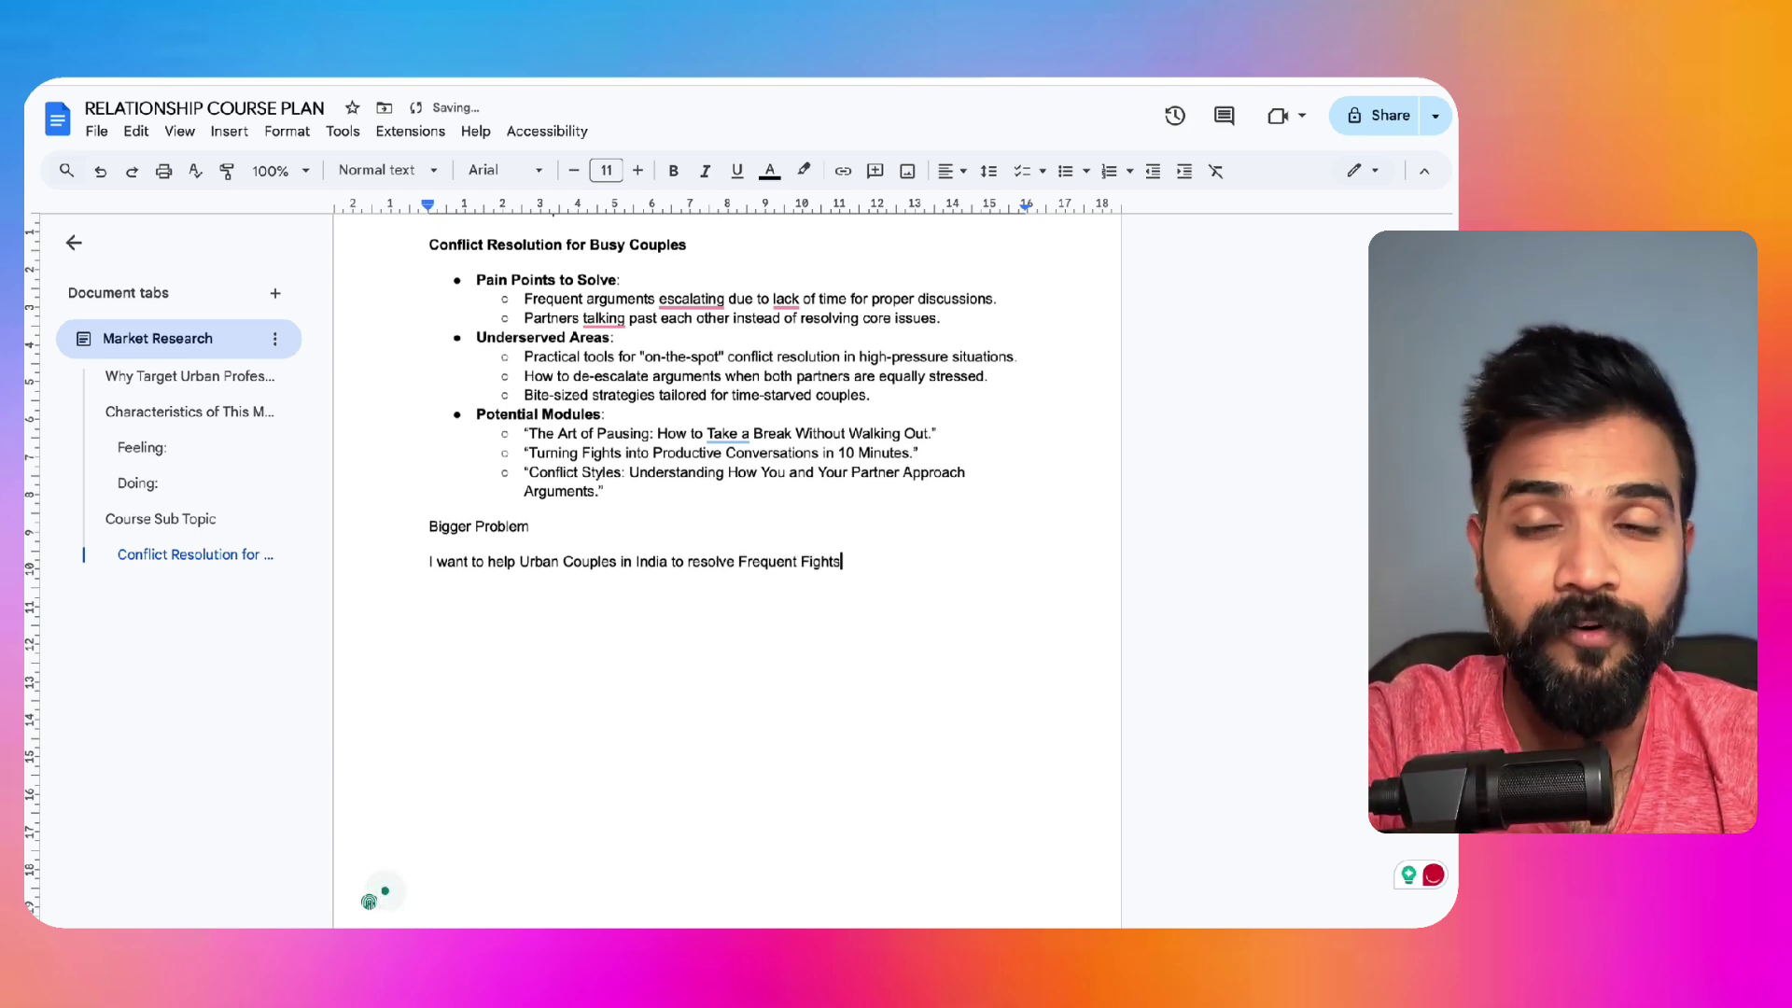
pyautogui.write('s and eg')
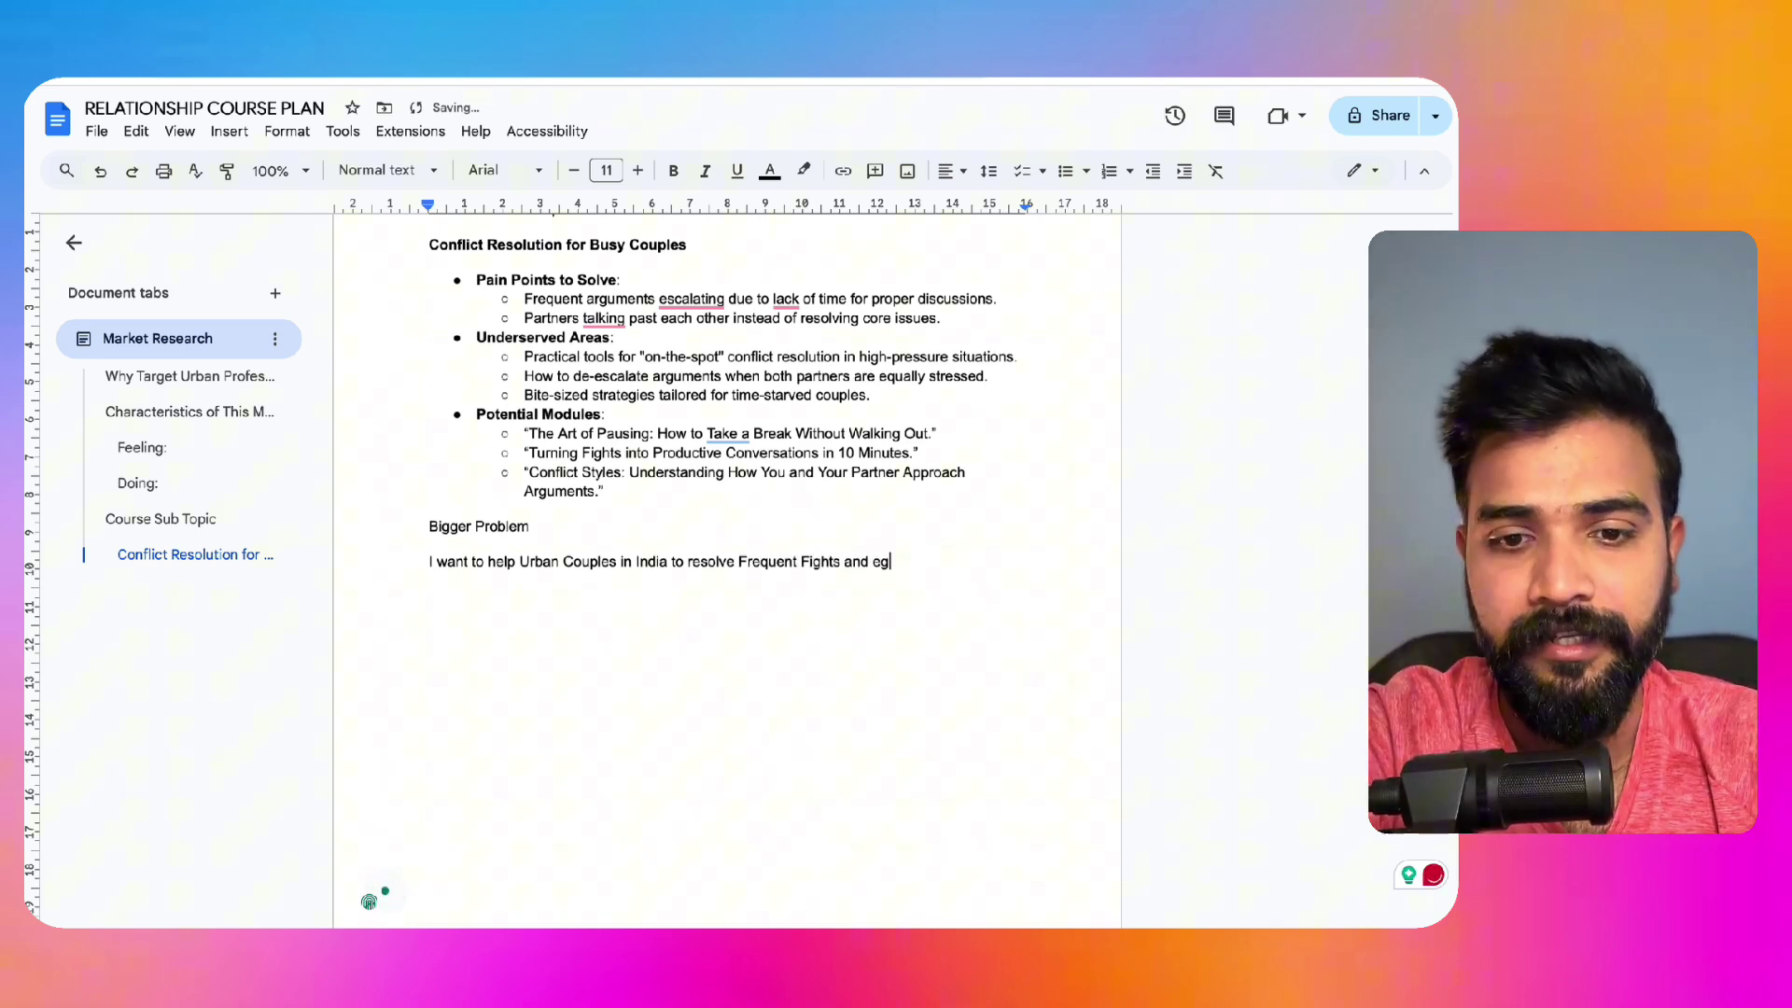
pyautogui.write('o clashes in marriage')
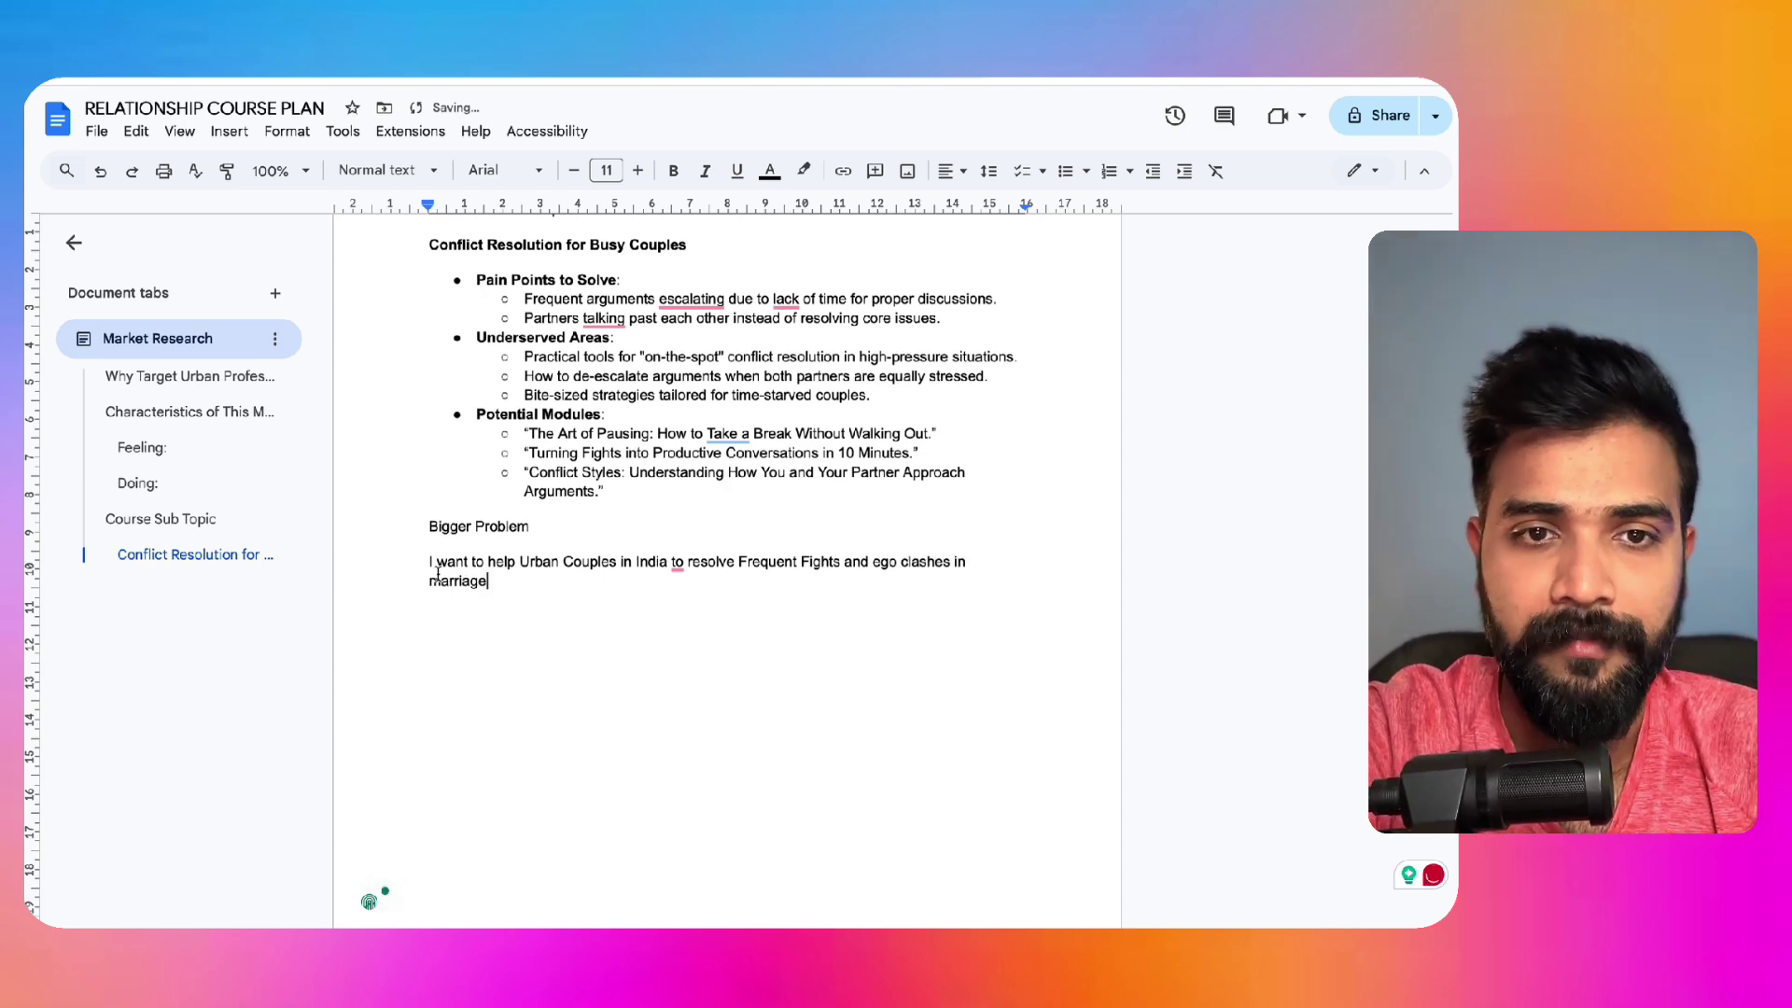
pyautogui.write(' and then help them get to')
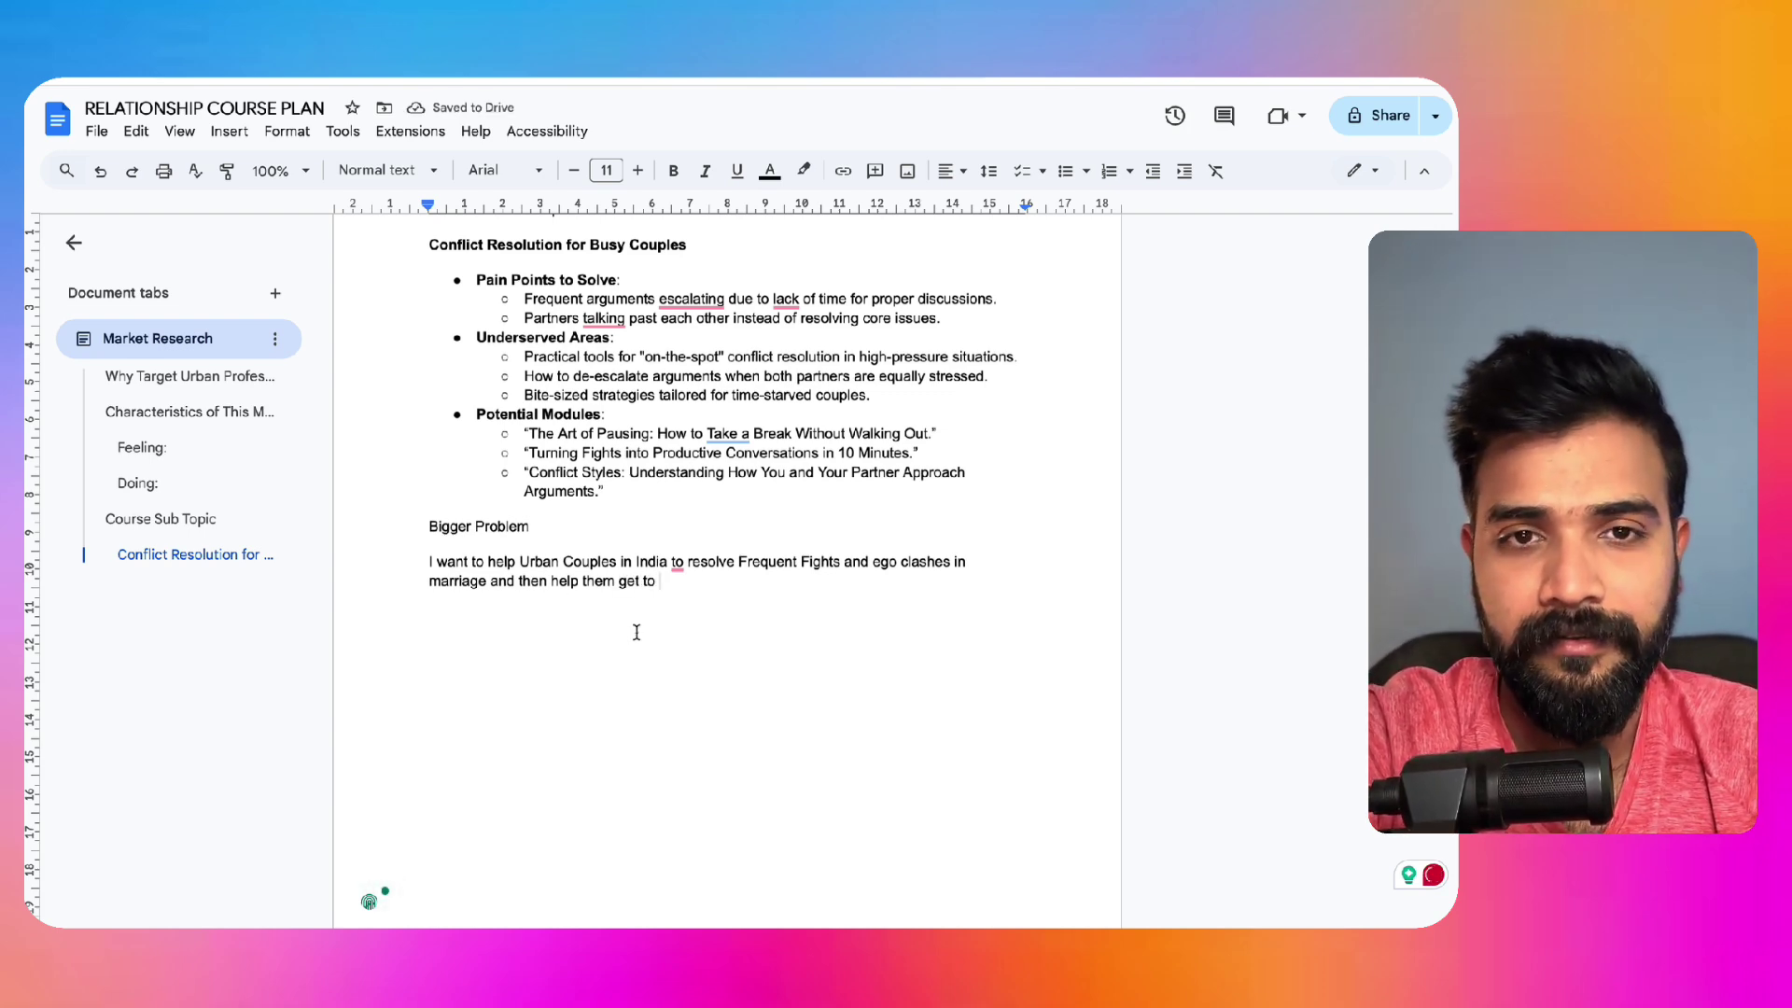
pyautogui.write('a')
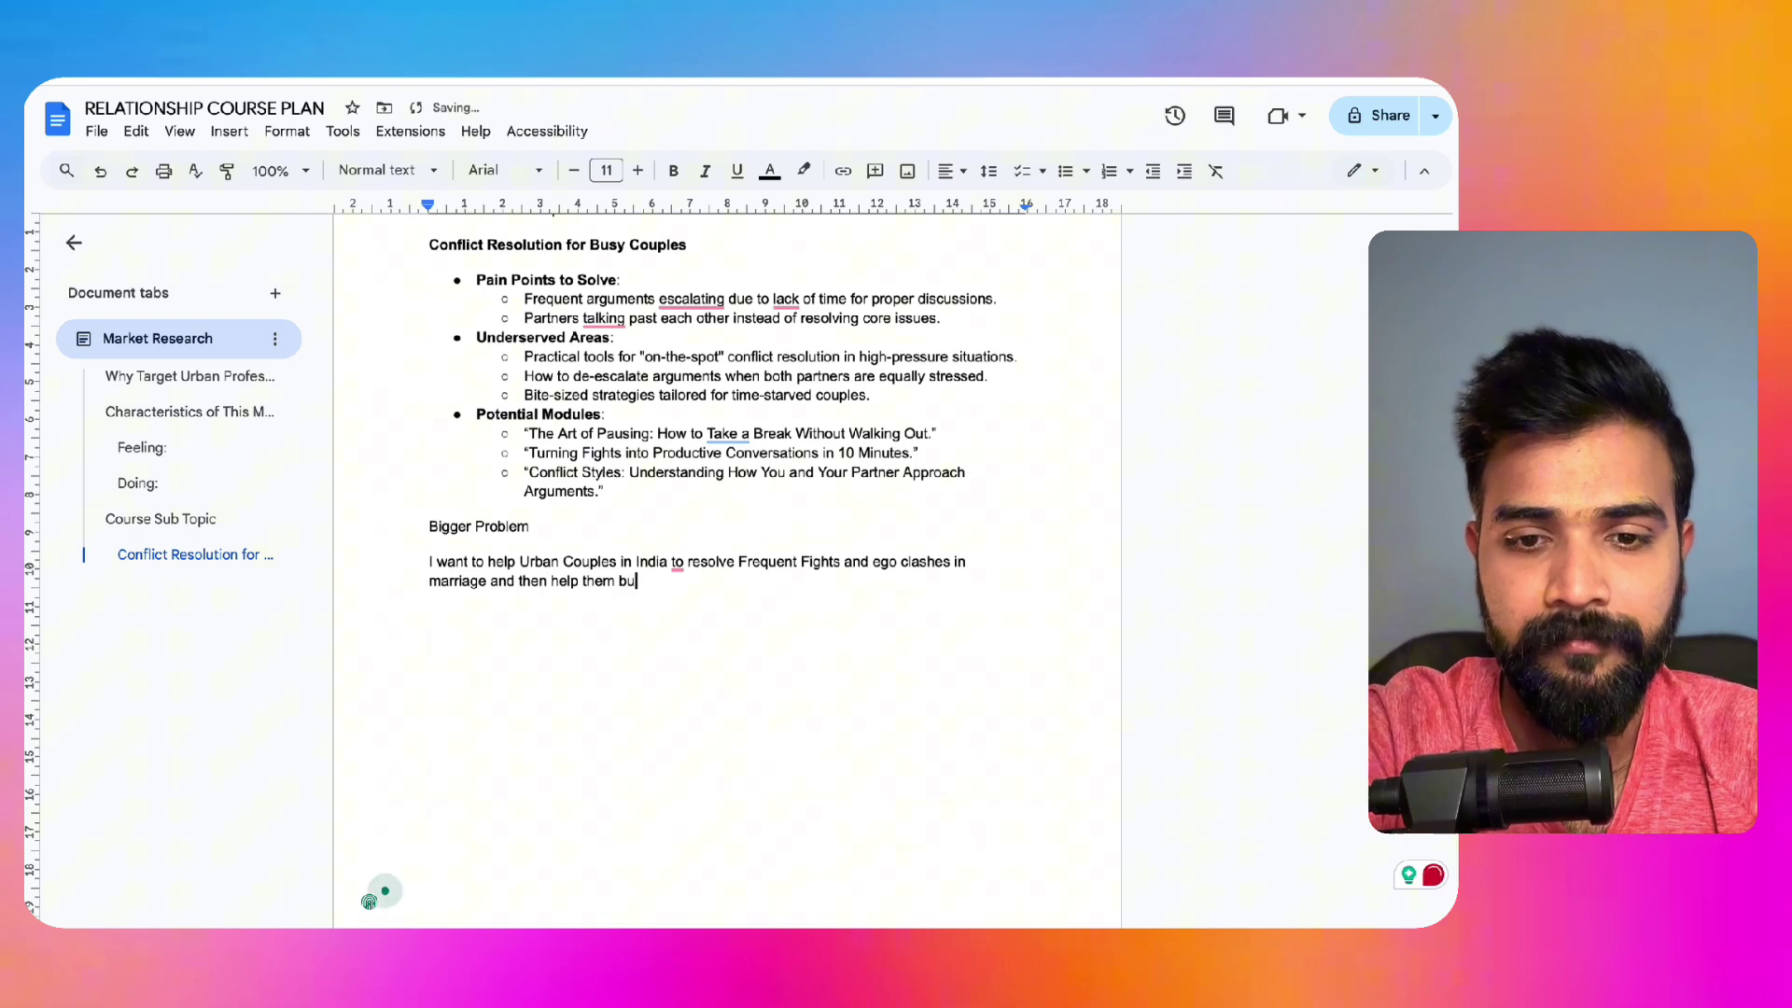
pyautogui.write(' more ac')
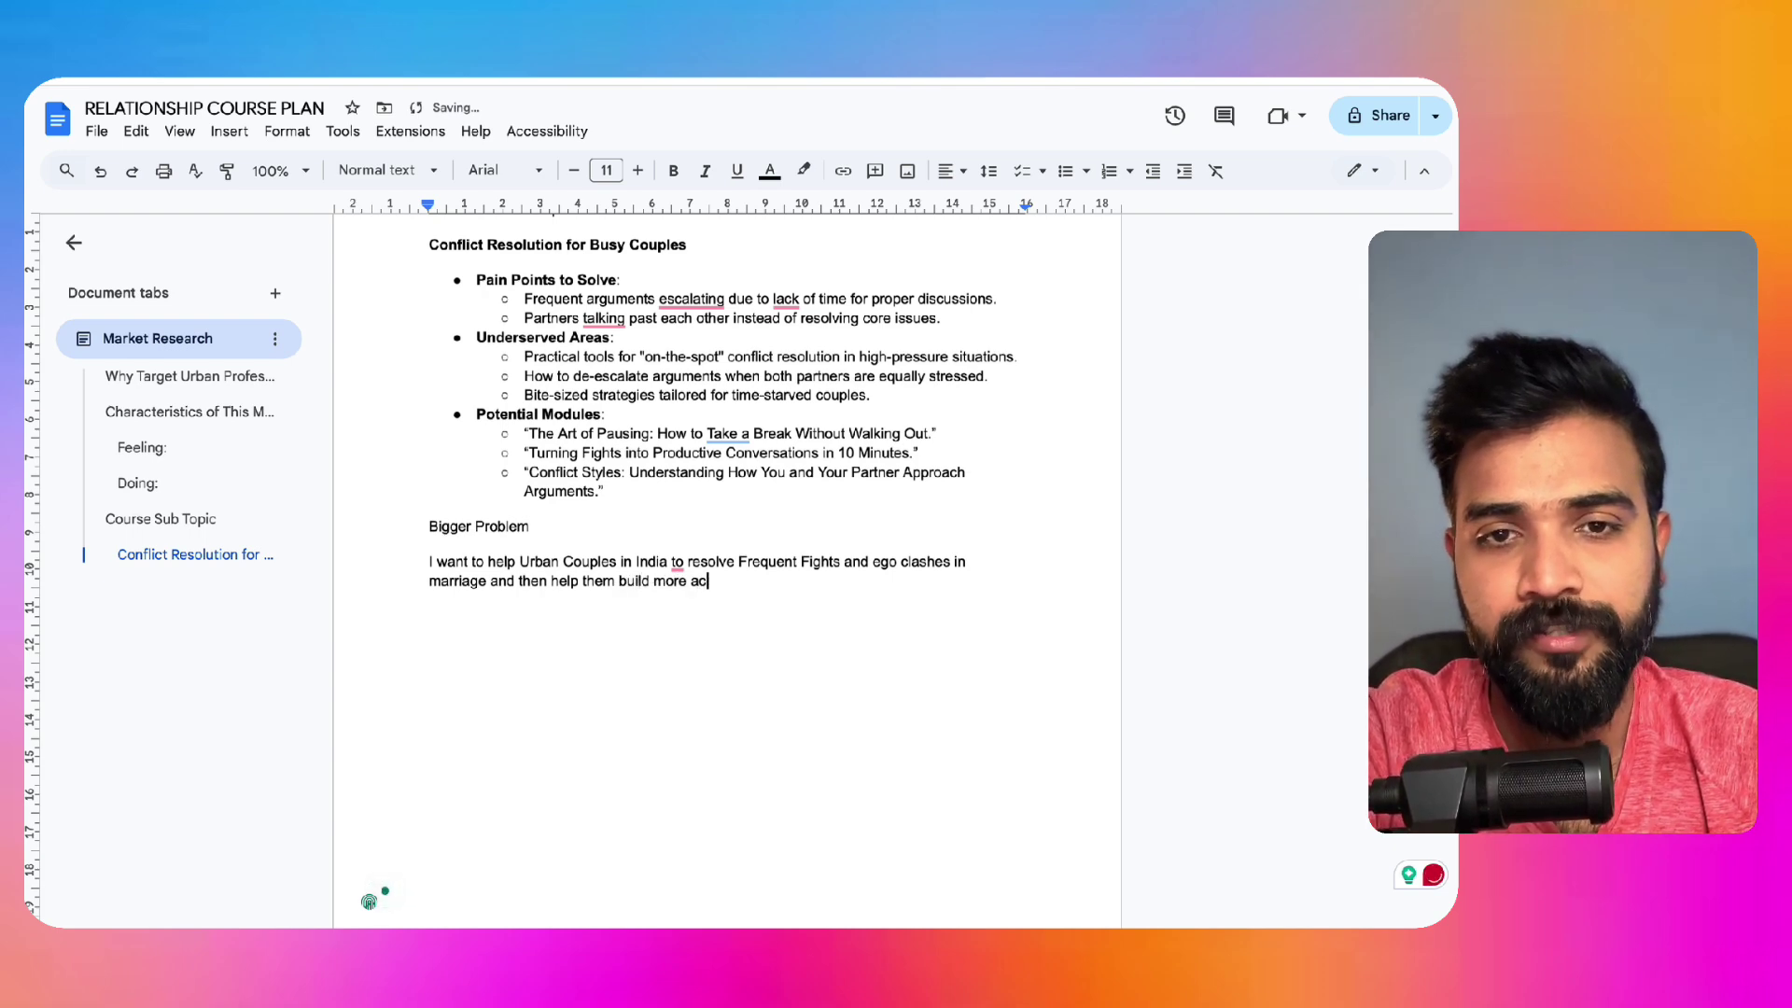
pyautogui.press('BackSpace')
pyautogui.write('ffection towards each other and see')
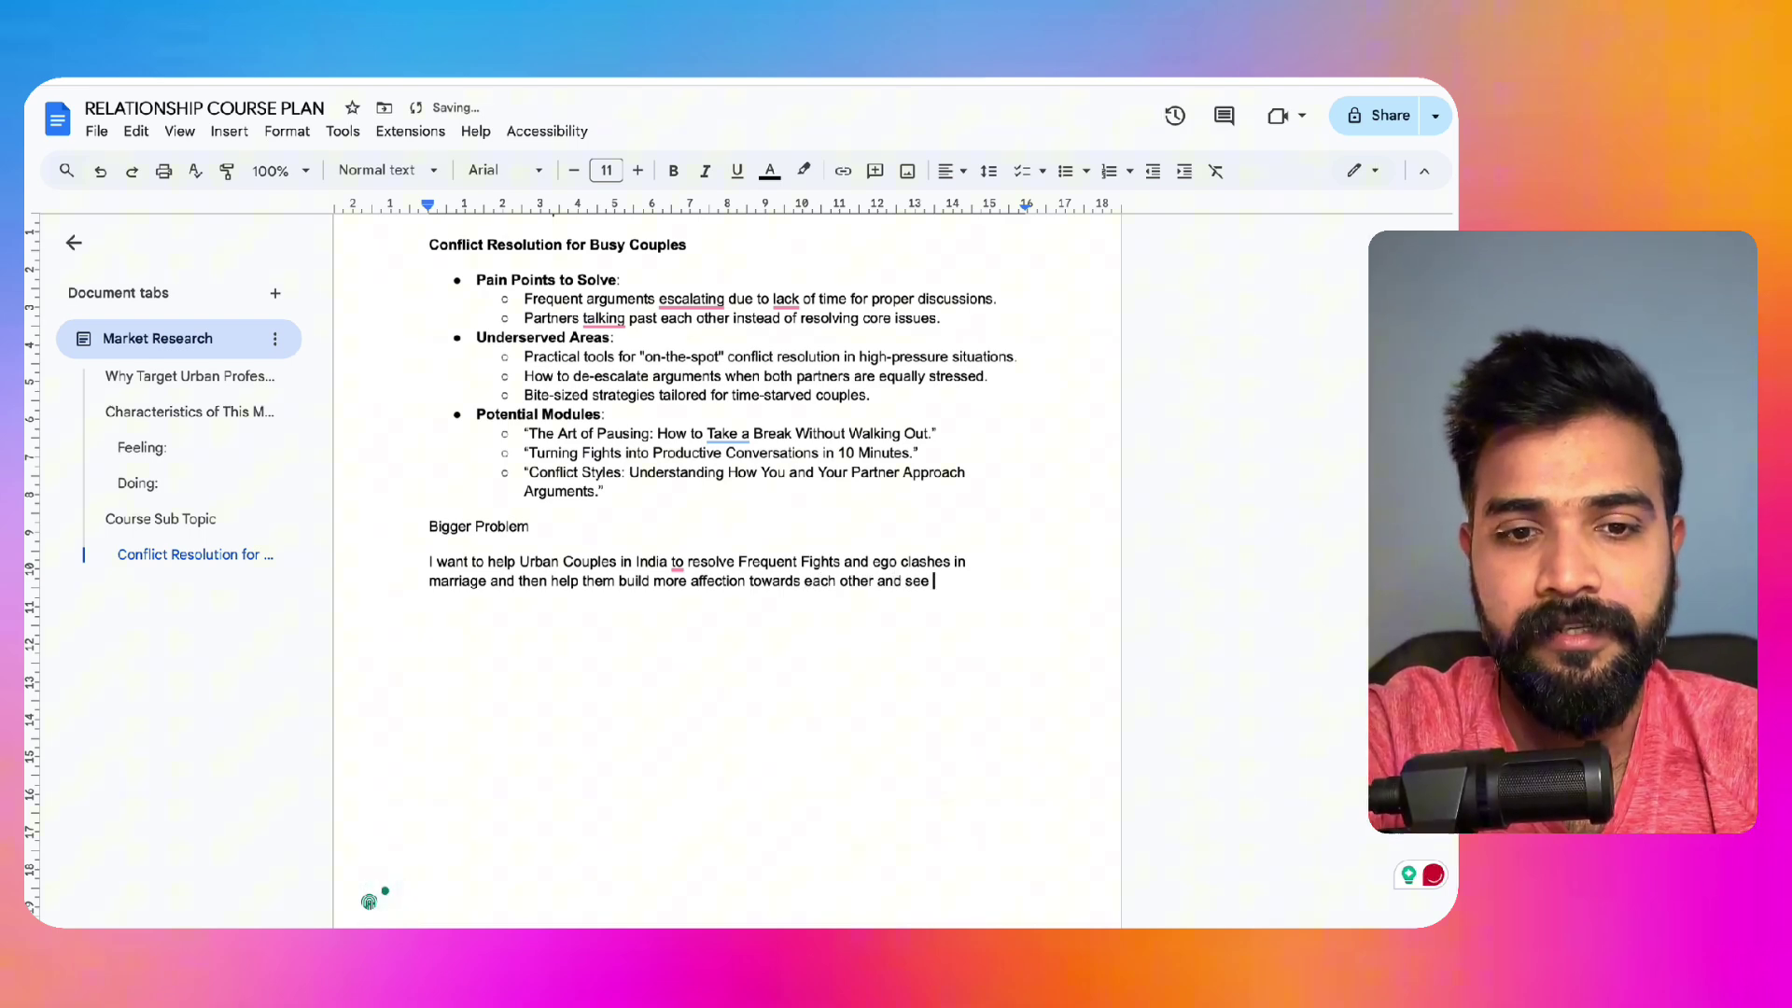
pyautogui.write('ch other as')
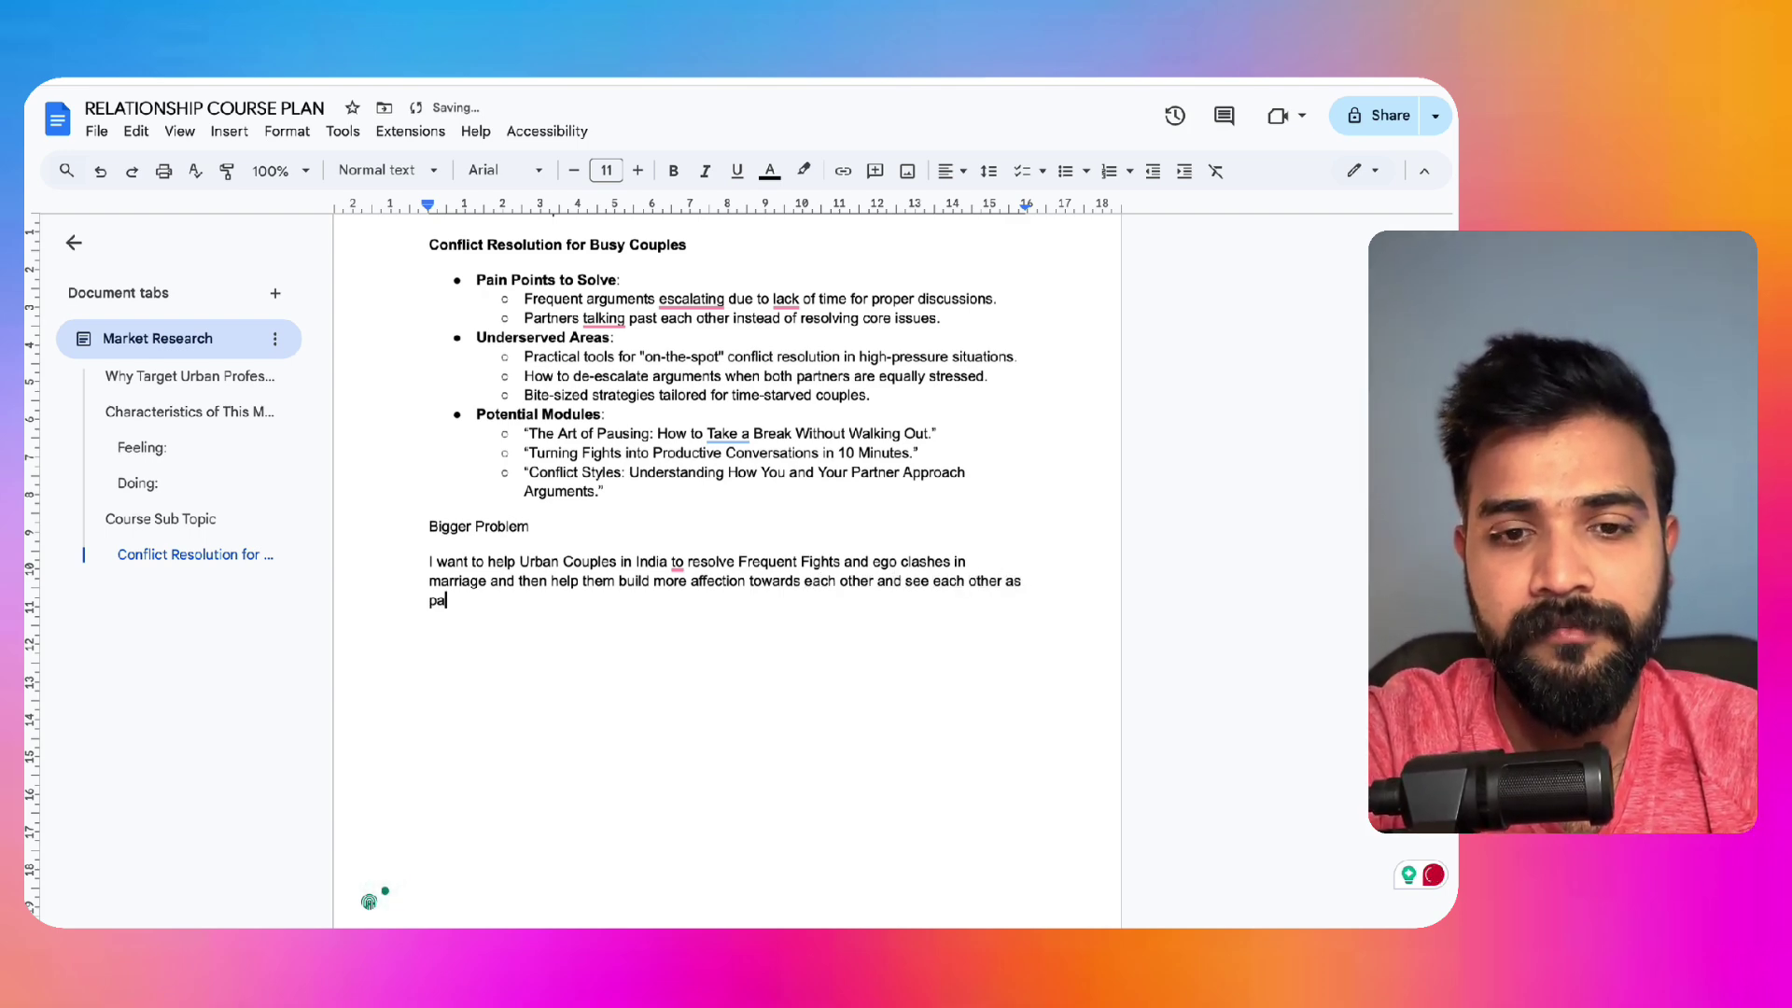
pyautogui.write(' partners as op')
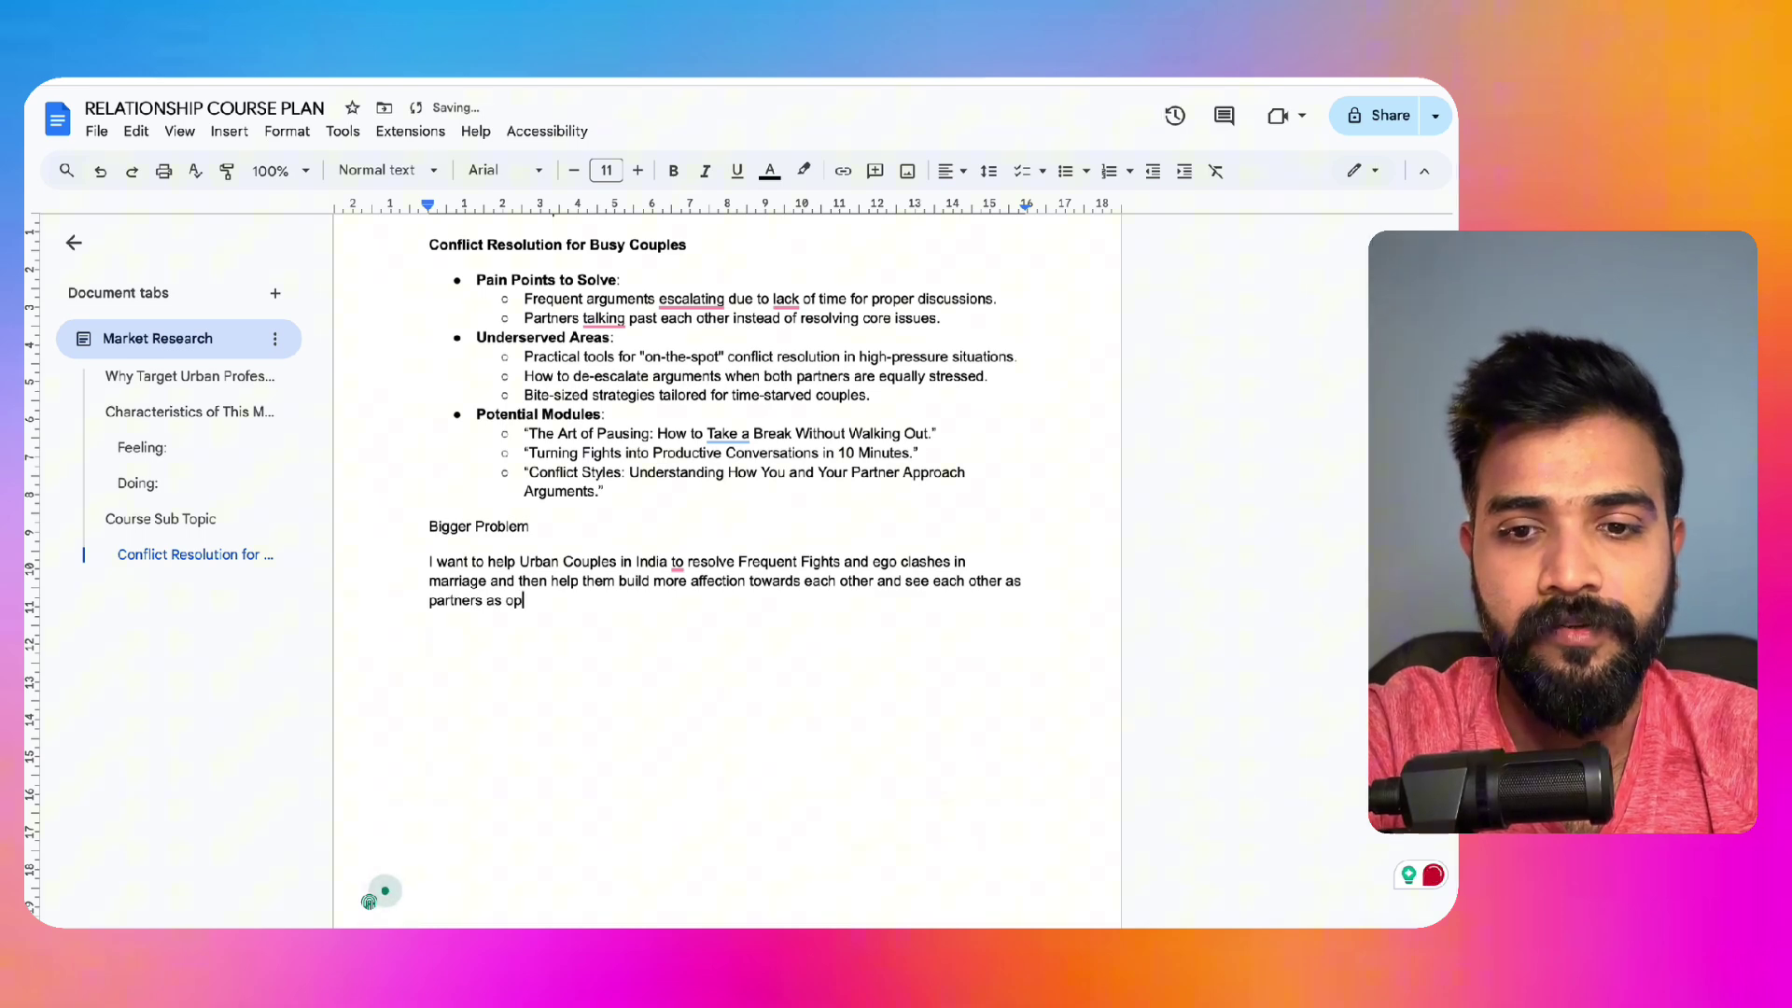
pyautogui.write('posed to looking their relat')
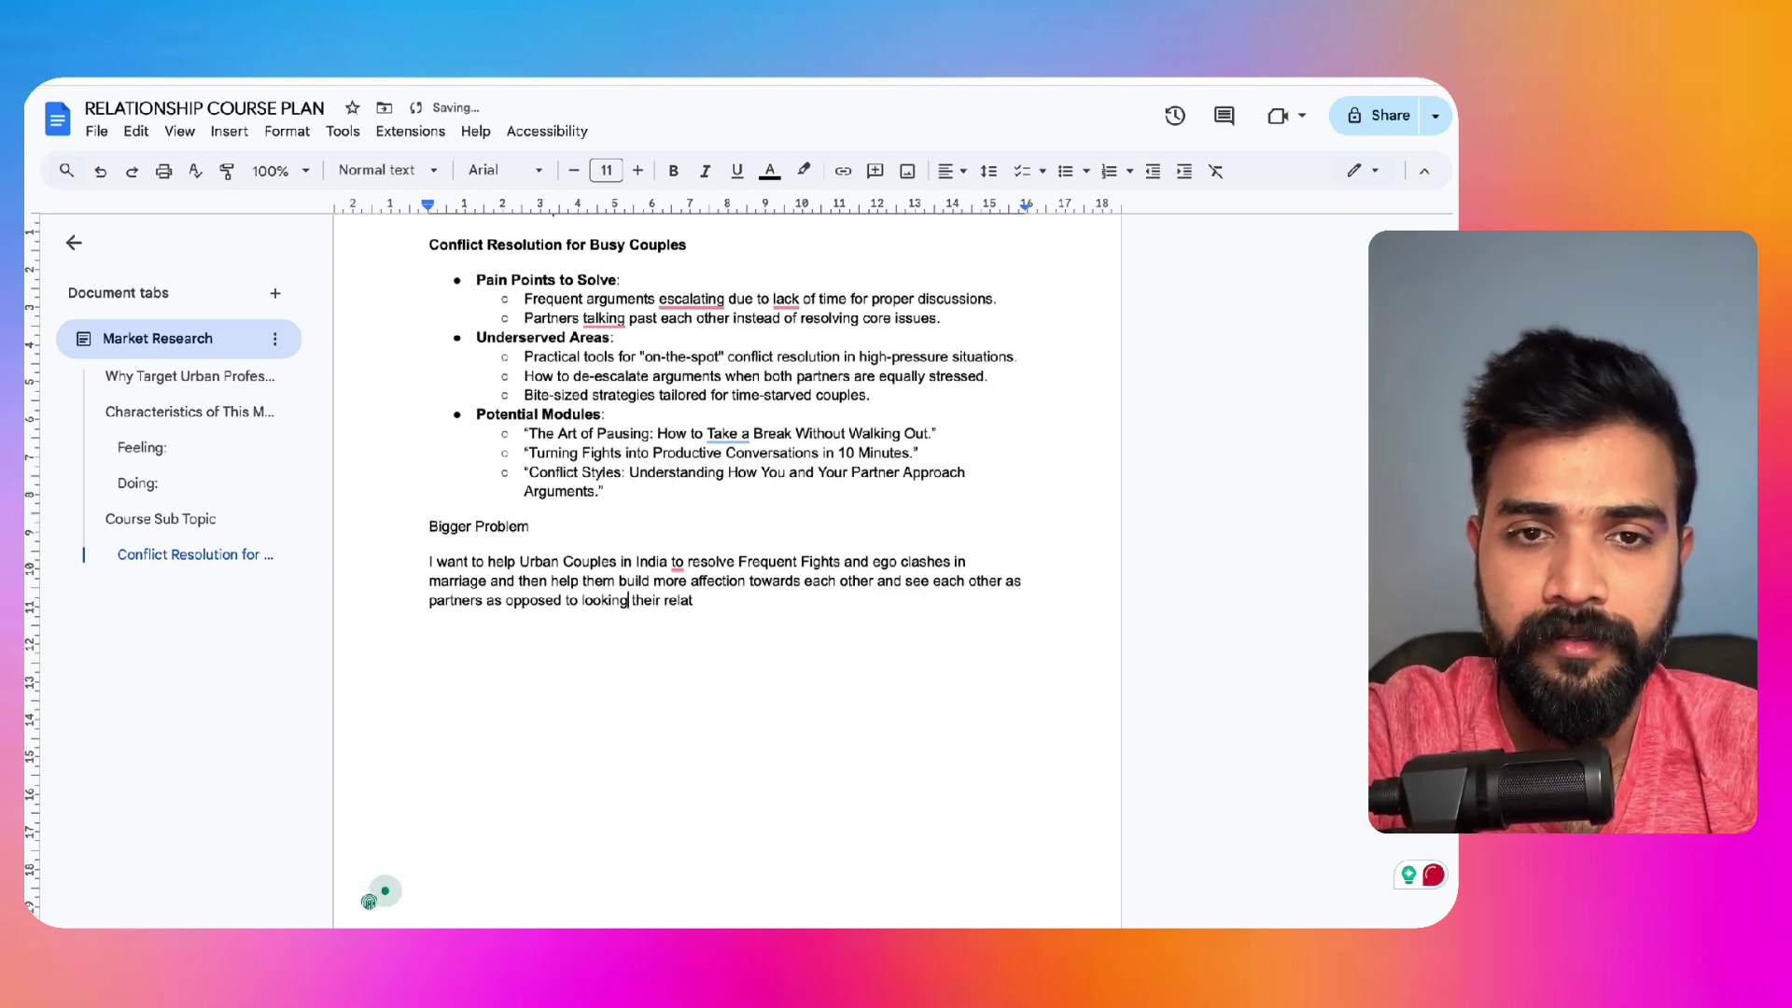
pyautogui.write('ionsh')
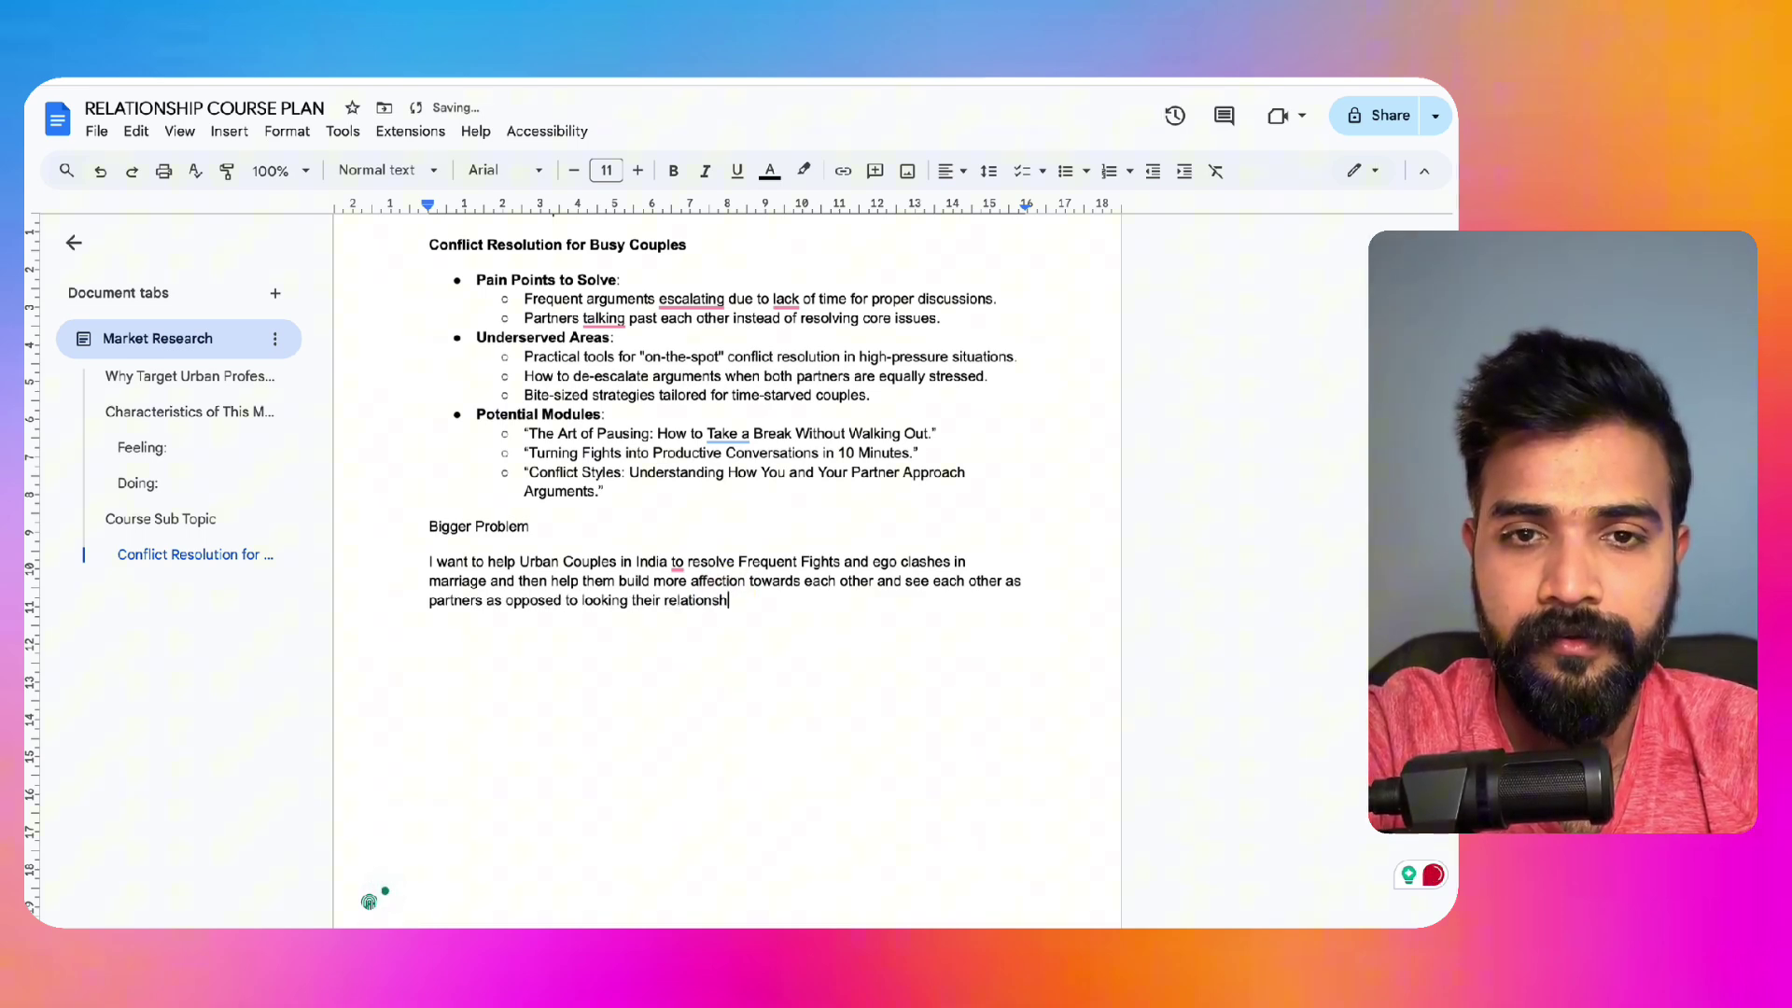
pyautogui.write('ip as indi')
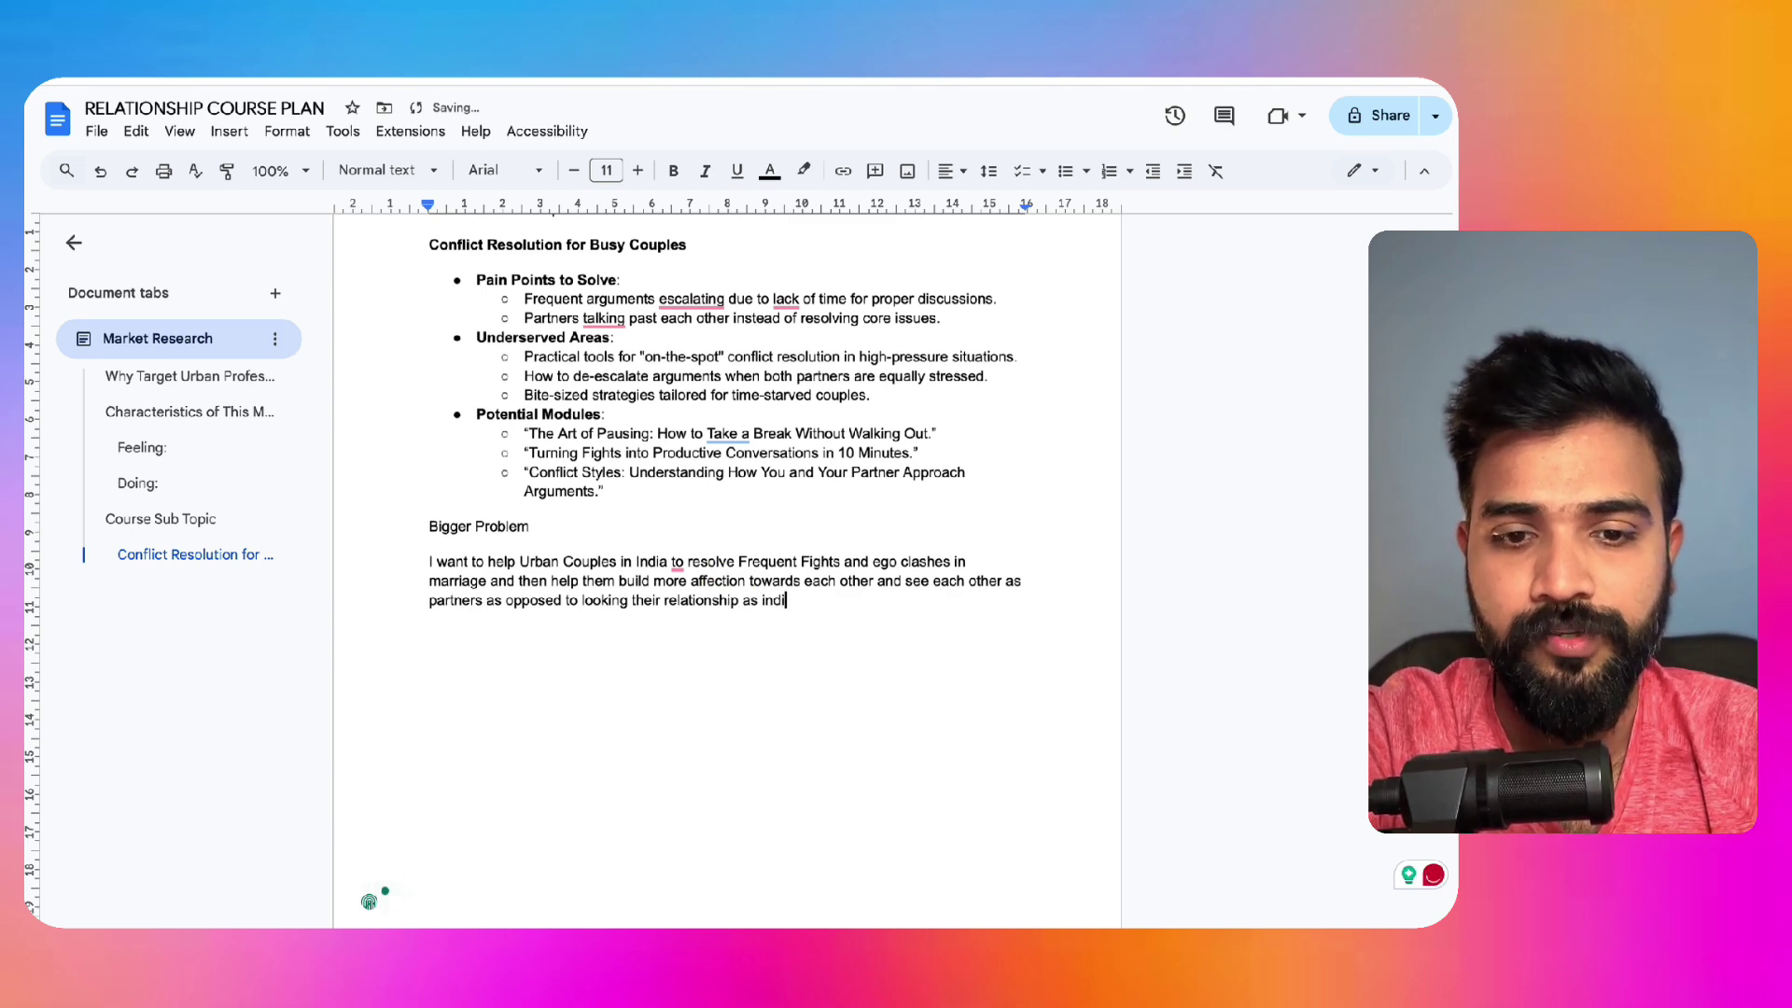
pyautogui.write('viduals')
pyautogui.moveTo(830, 616); pyautogui.dragTo(429, 557)
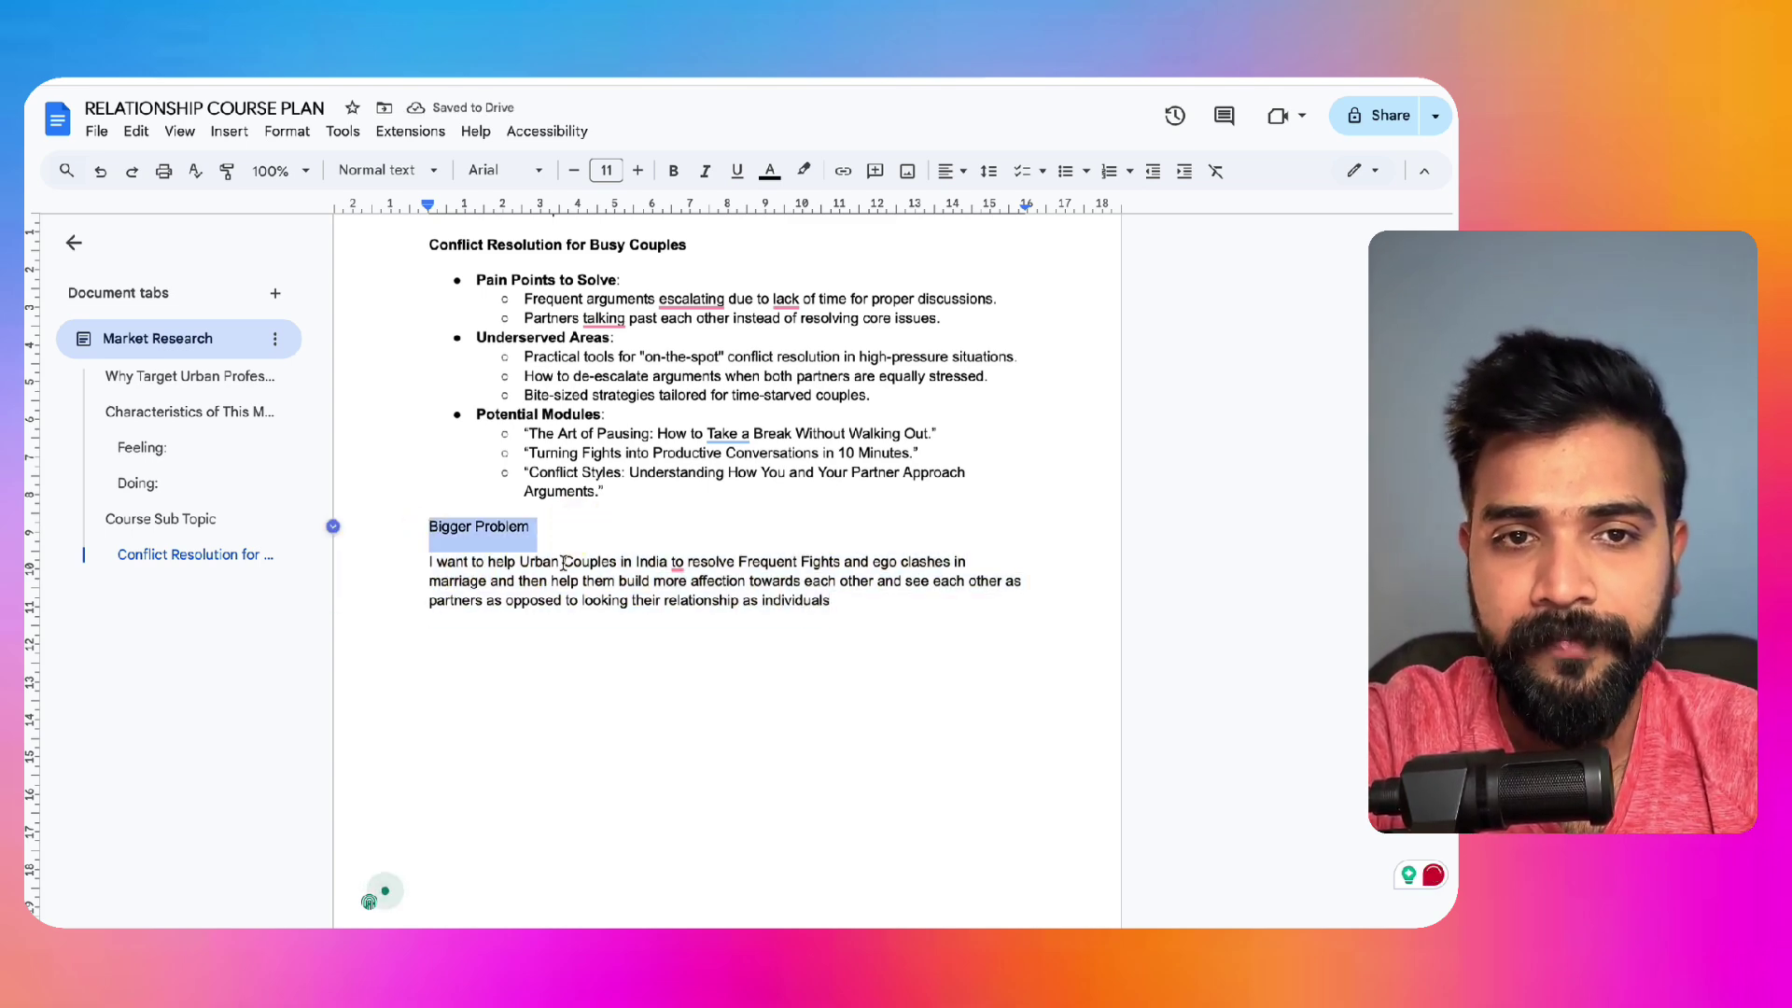
pyautogui.click(429, 560)
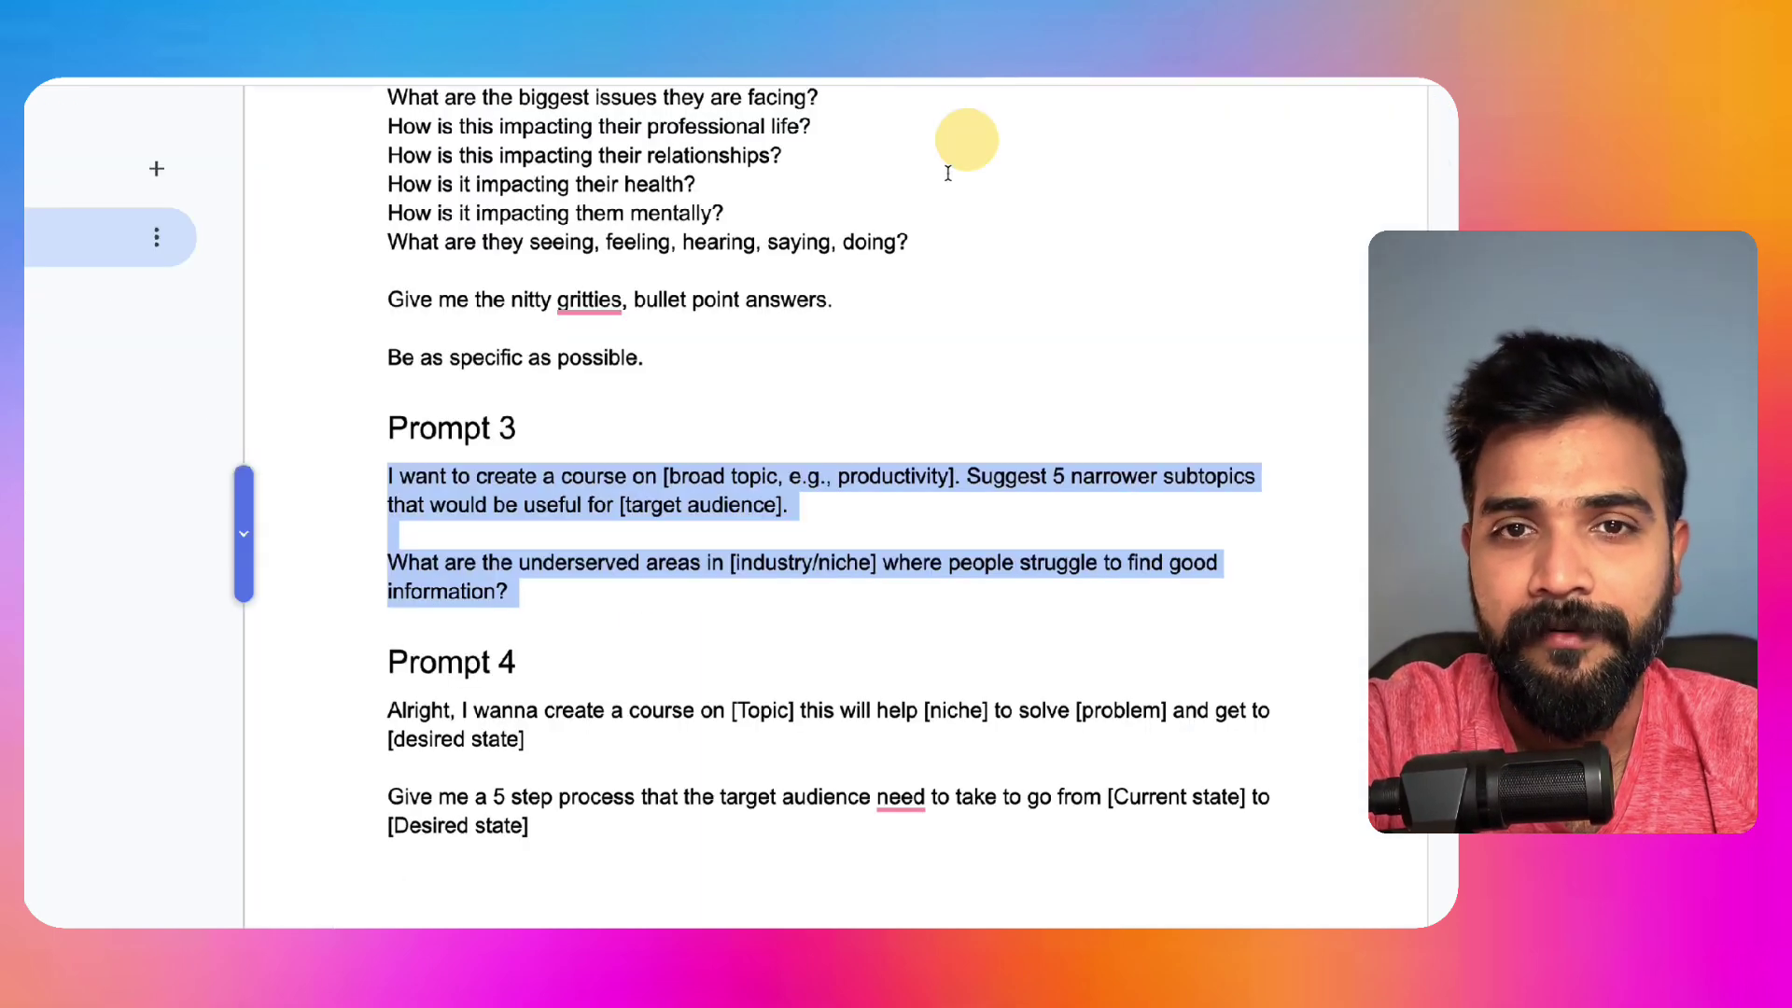
# Step: Copy the full Prompt 4 text from the prompts doc and paste it into ChatGPT's message box
pyautogui.scroll(-3, 670, 609)
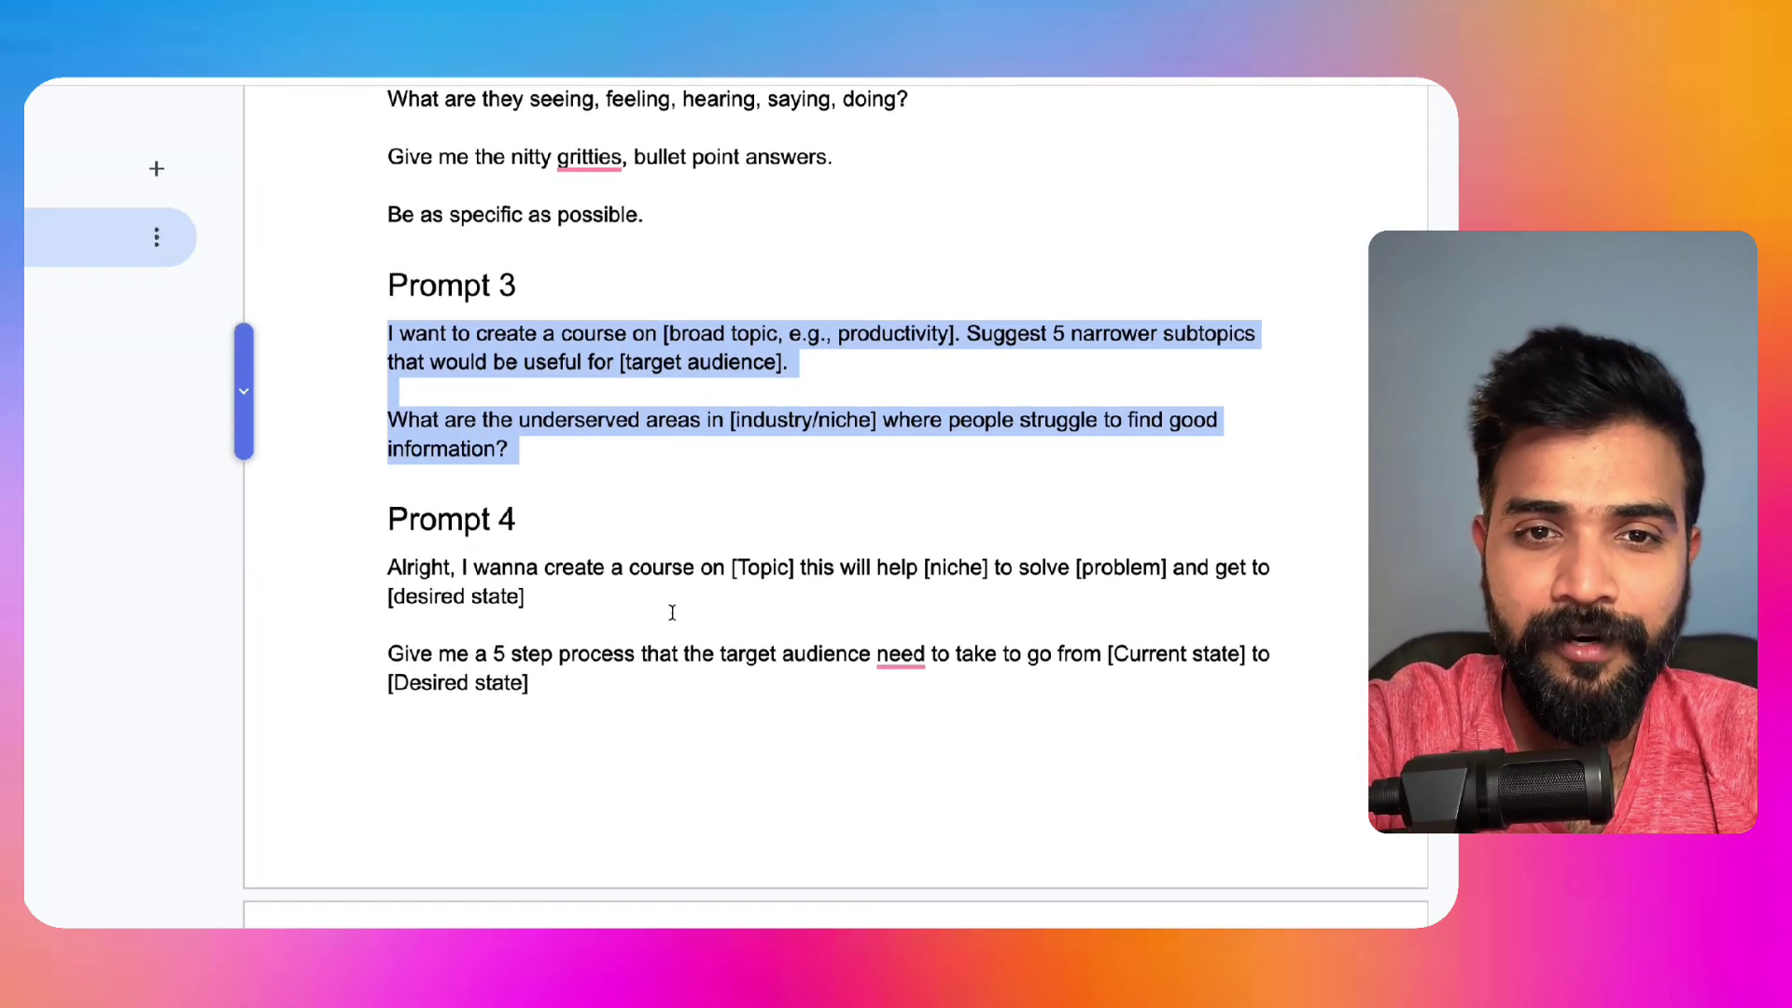
pyautogui.moveTo(383, 533); pyautogui.dragTo(553, 565)
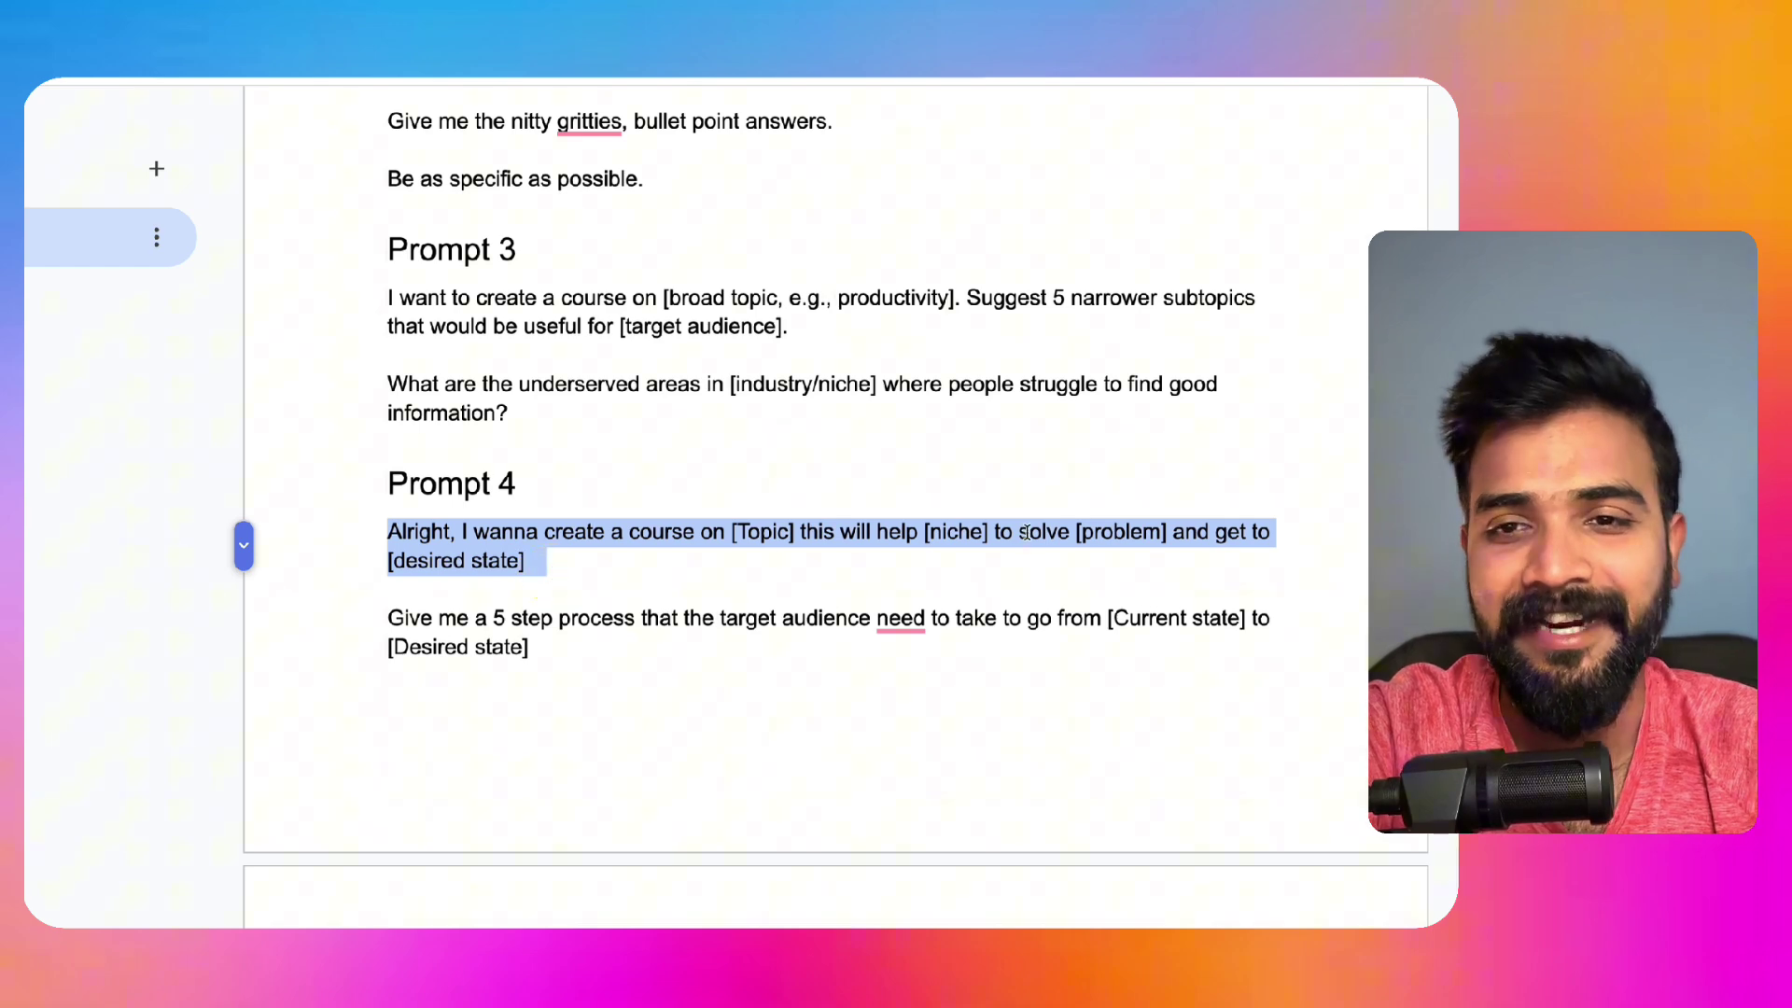
pyautogui.click(1085, 528)
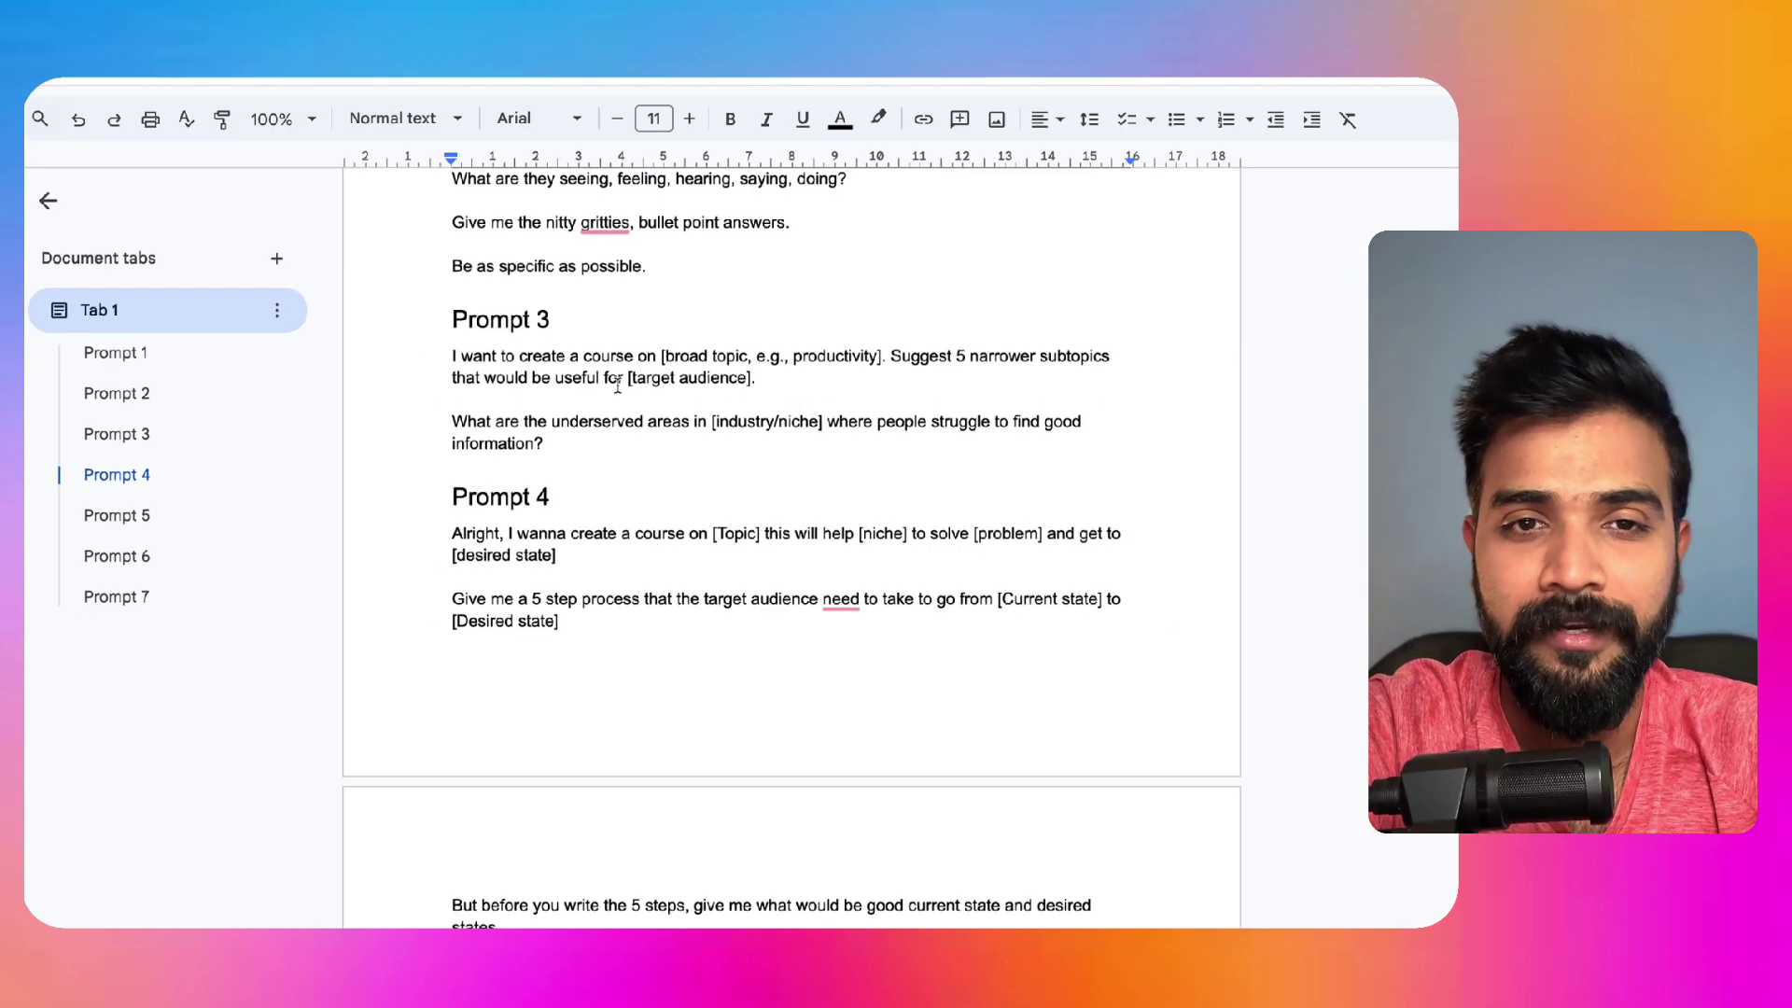
pyautogui.scroll(-1, 598, 429)
pyautogui.scroll(-1, 453, 520)
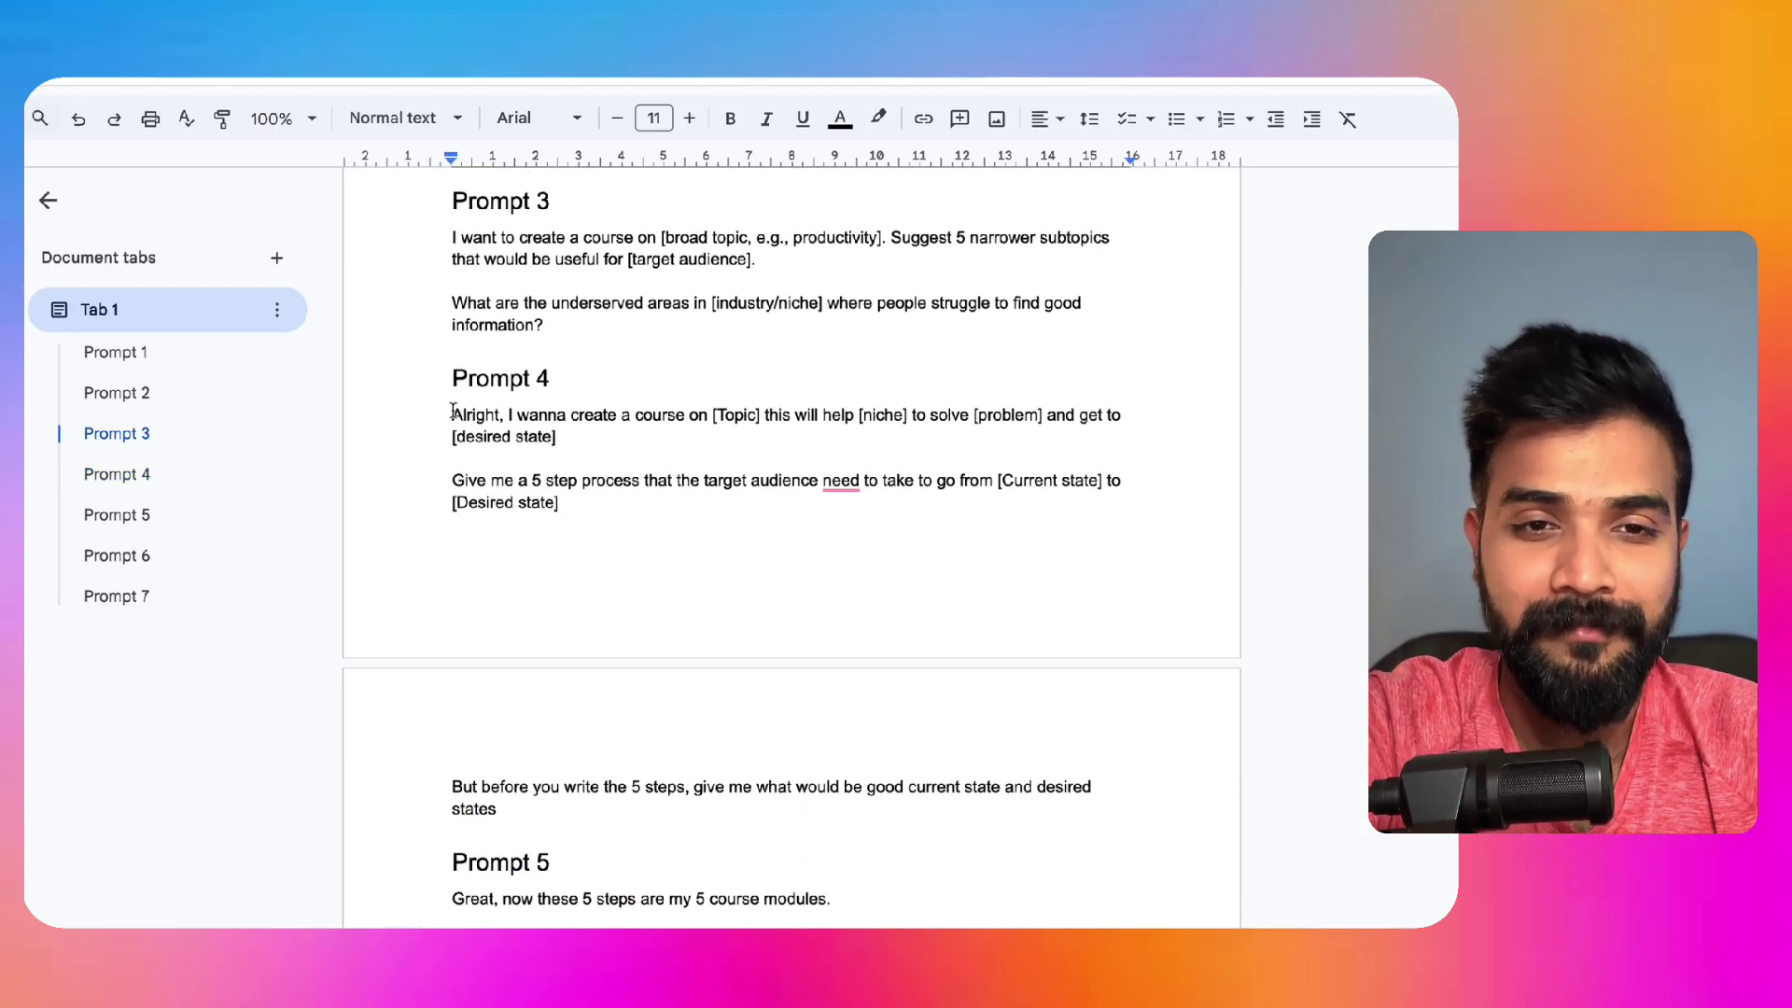
pyautogui.moveTo(452, 411); pyautogui.dragTo(620, 806)
pyautogui.press('super+c')
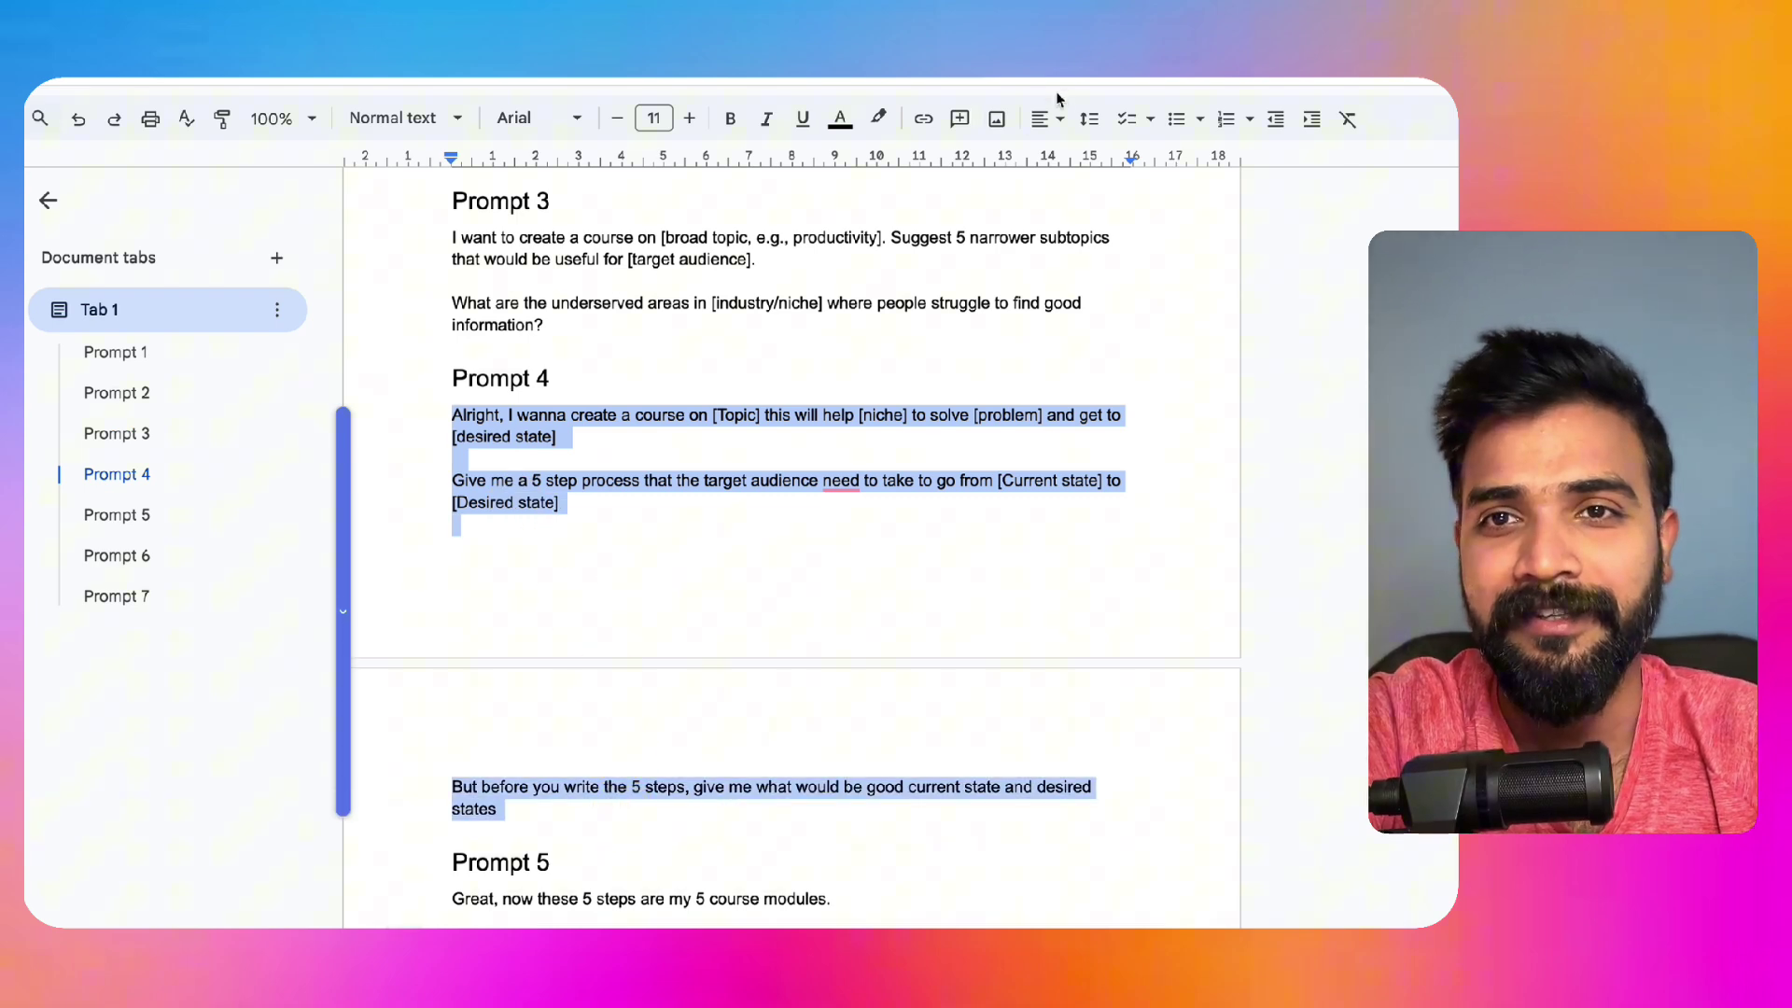
pyautogui.click(673, 479)
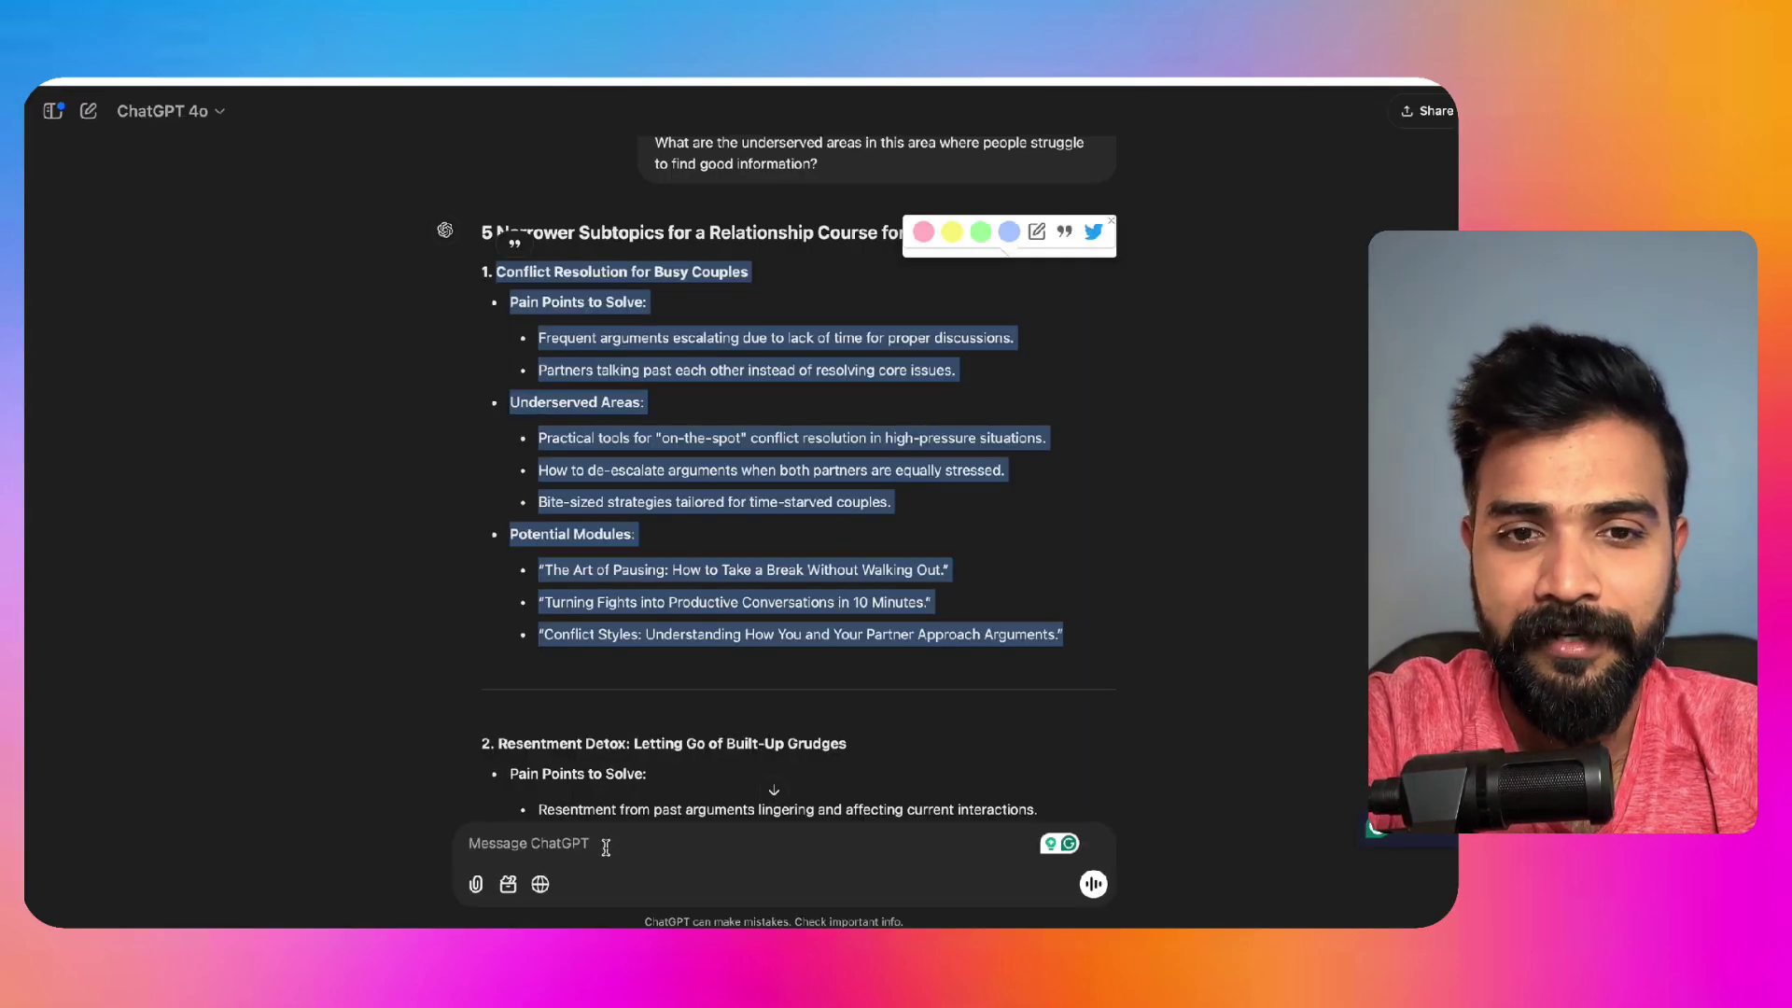
pyautogui.press('super+v')
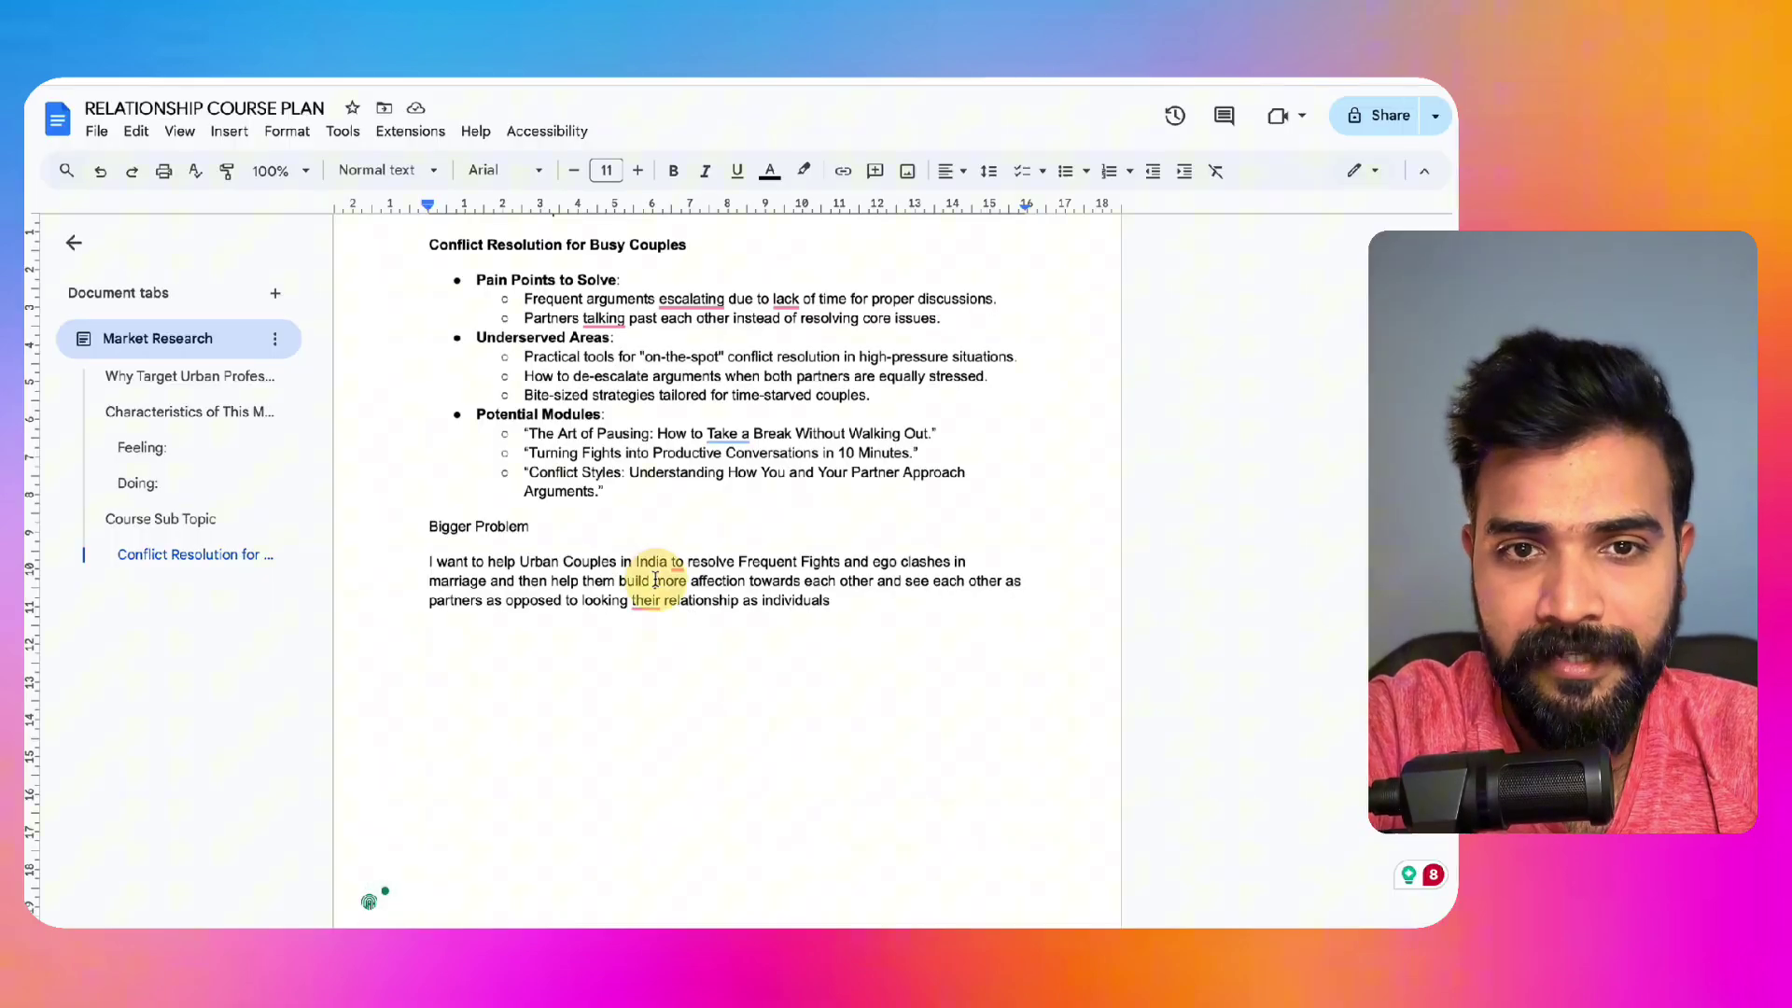
# Step: Replace [Topic] with the fights and ego clashes phrase, then select 'Urban Couples in India'
pyautogui.moveTo(688, 561); pyautogui.dragTo(451, 582)
pyautogui.press('super+c')
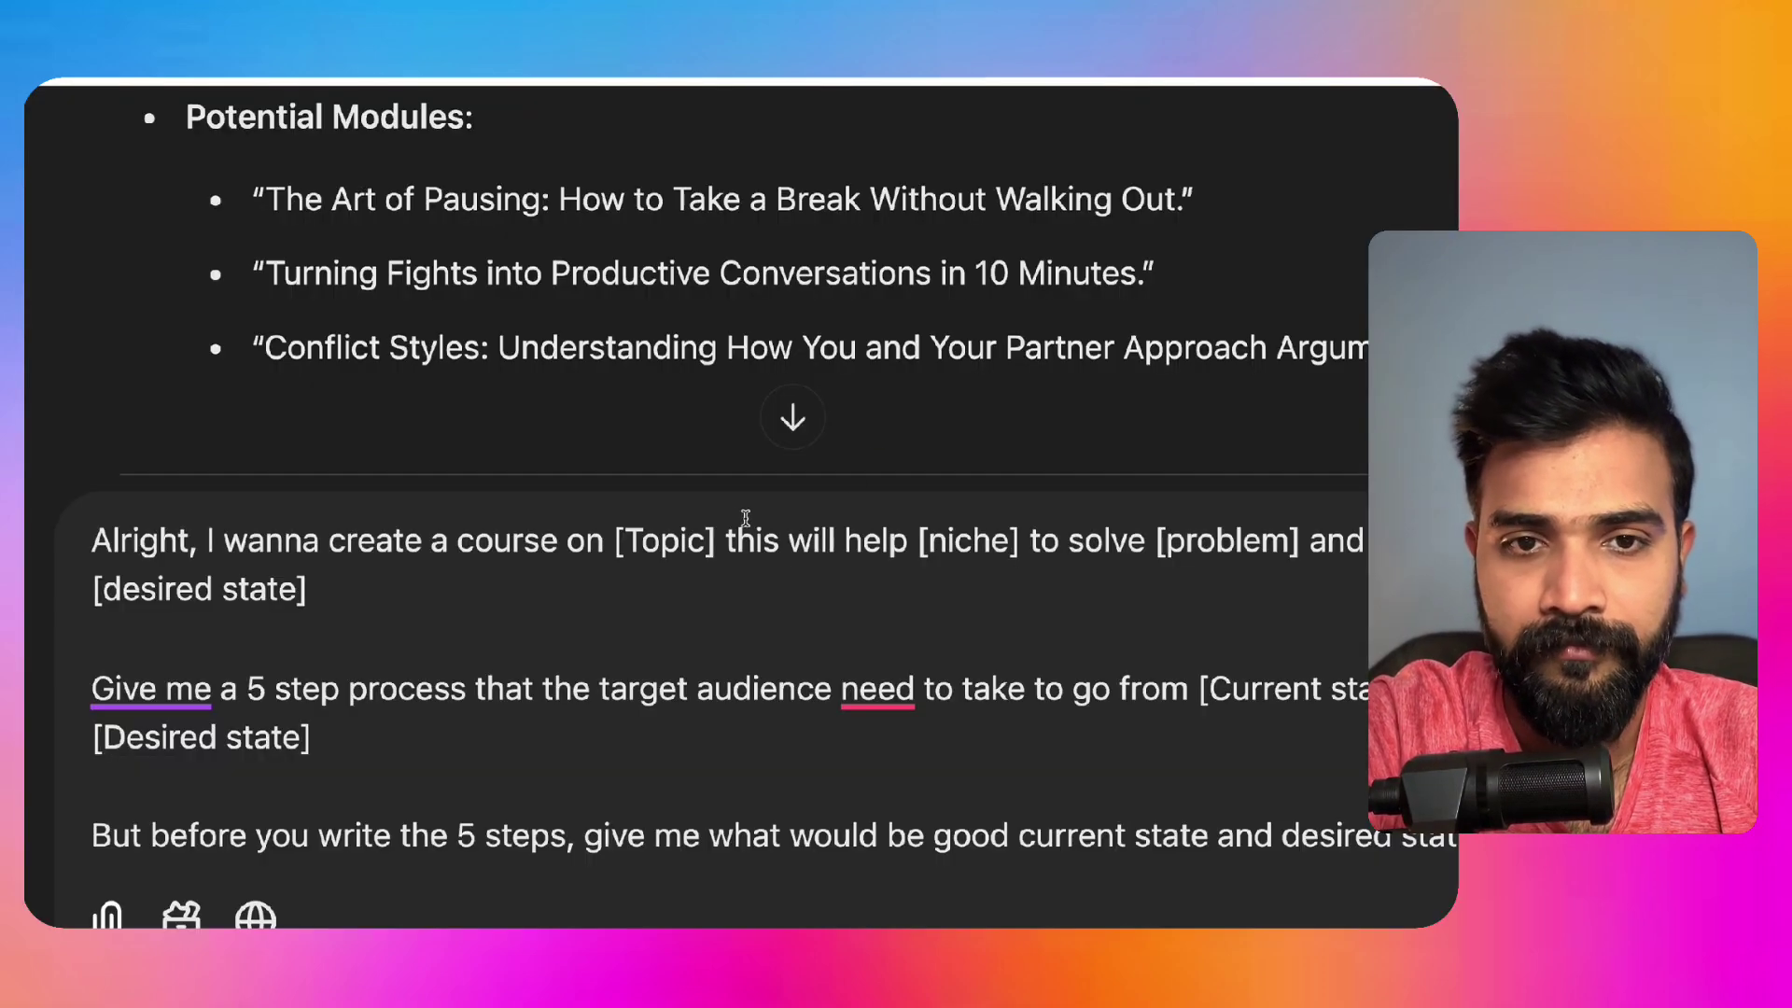
pyautogui.moveTo(716, 546); pyautogui.dragTo(615, 548)
pyautogui.press('super+v')
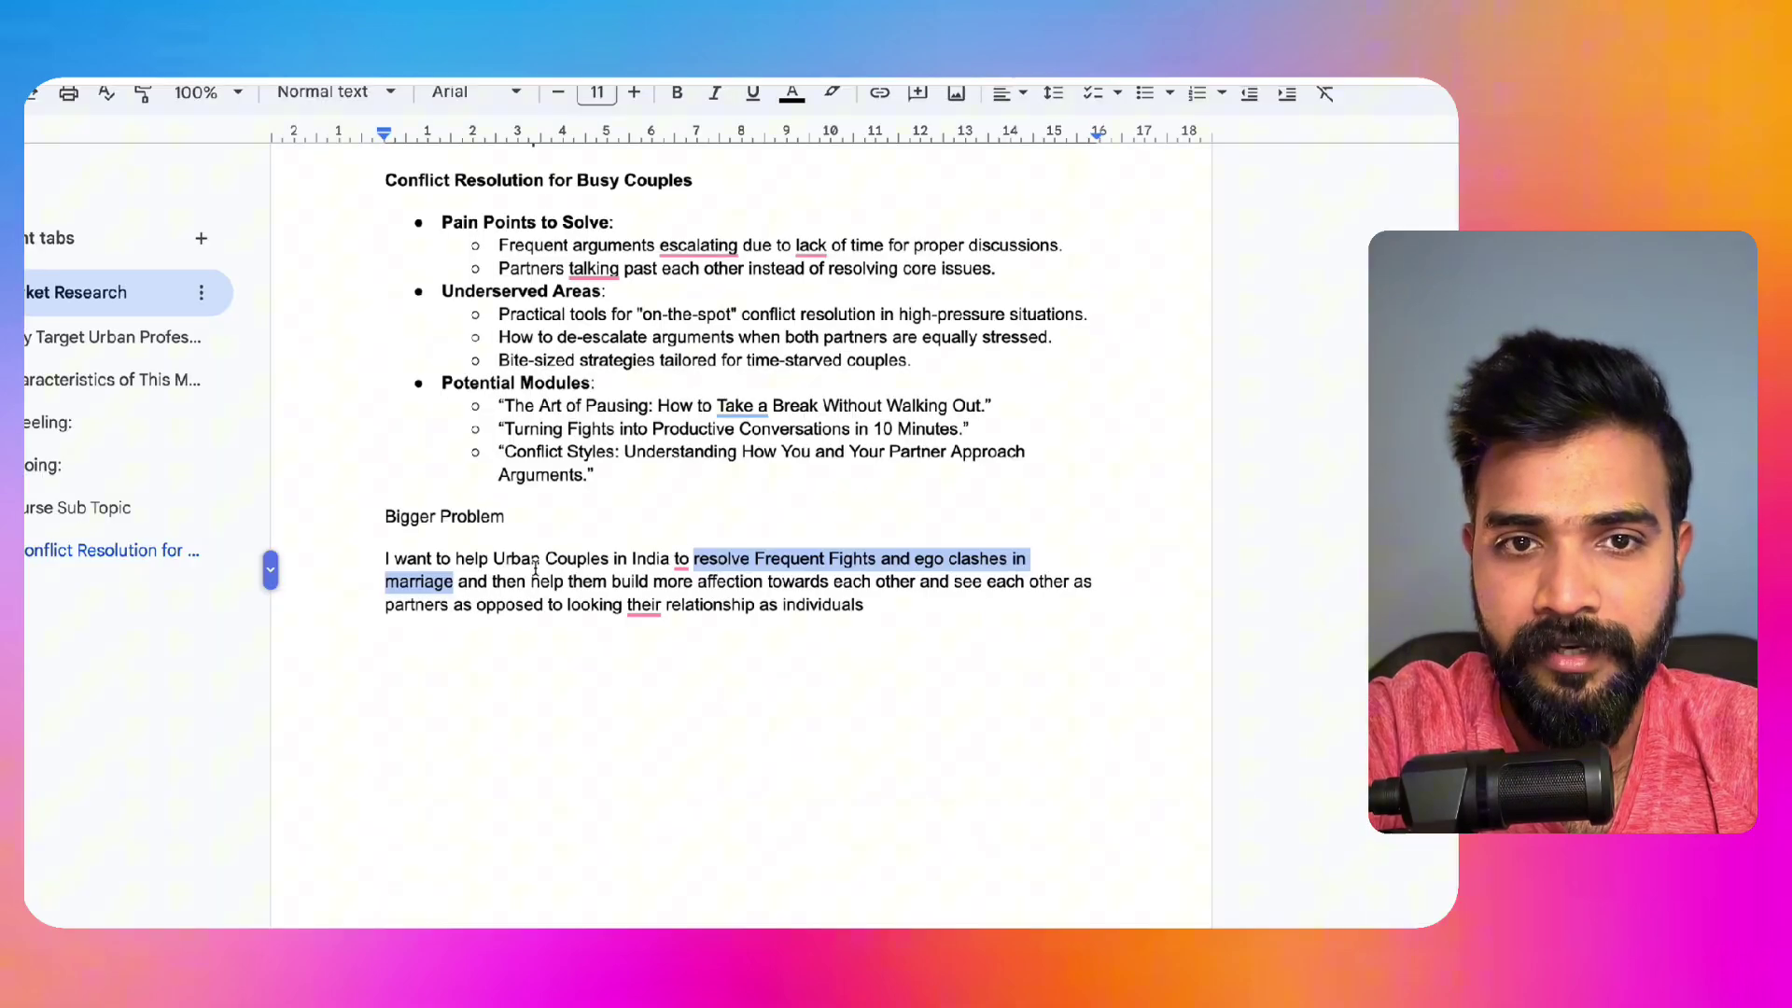
pyautogui.moveTo(494, 560); pyautogui.dragTo(675, 559)
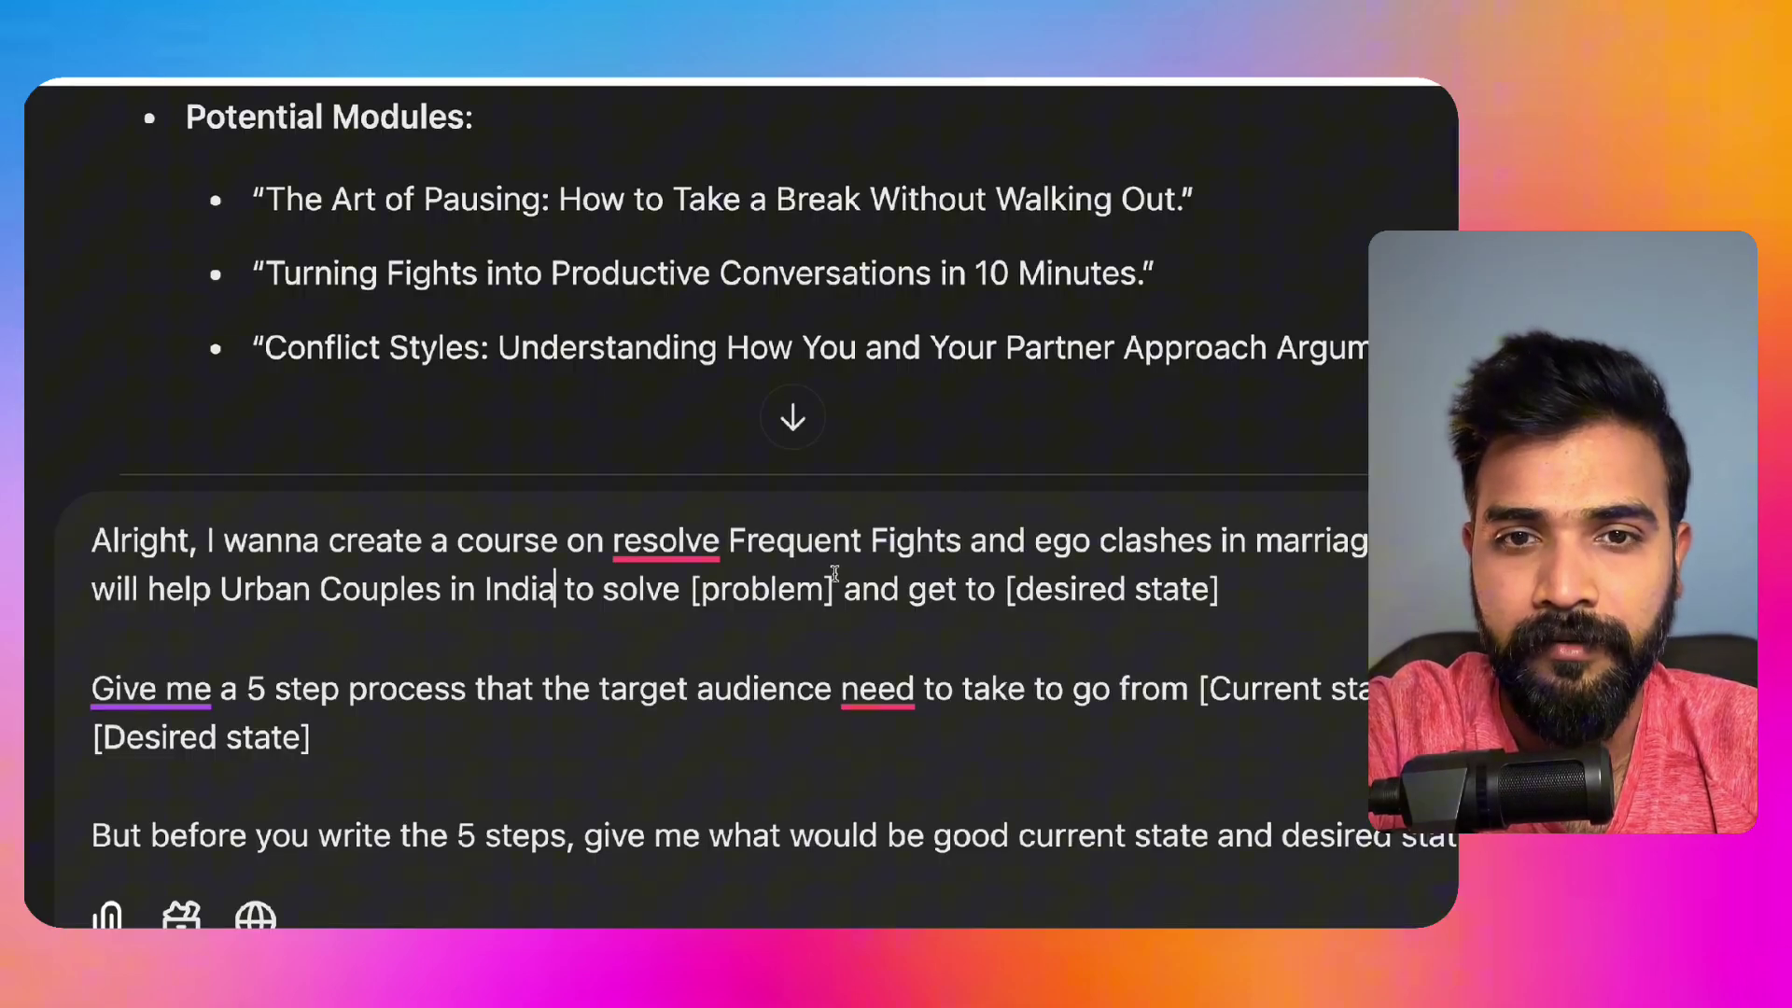
# Step: Replace [problem] with 'this problem' and [desired state] with the affection passage, then send the prompt
pyautogui.moveTo(834, 588); pyautogui.dragTo(692, 593)
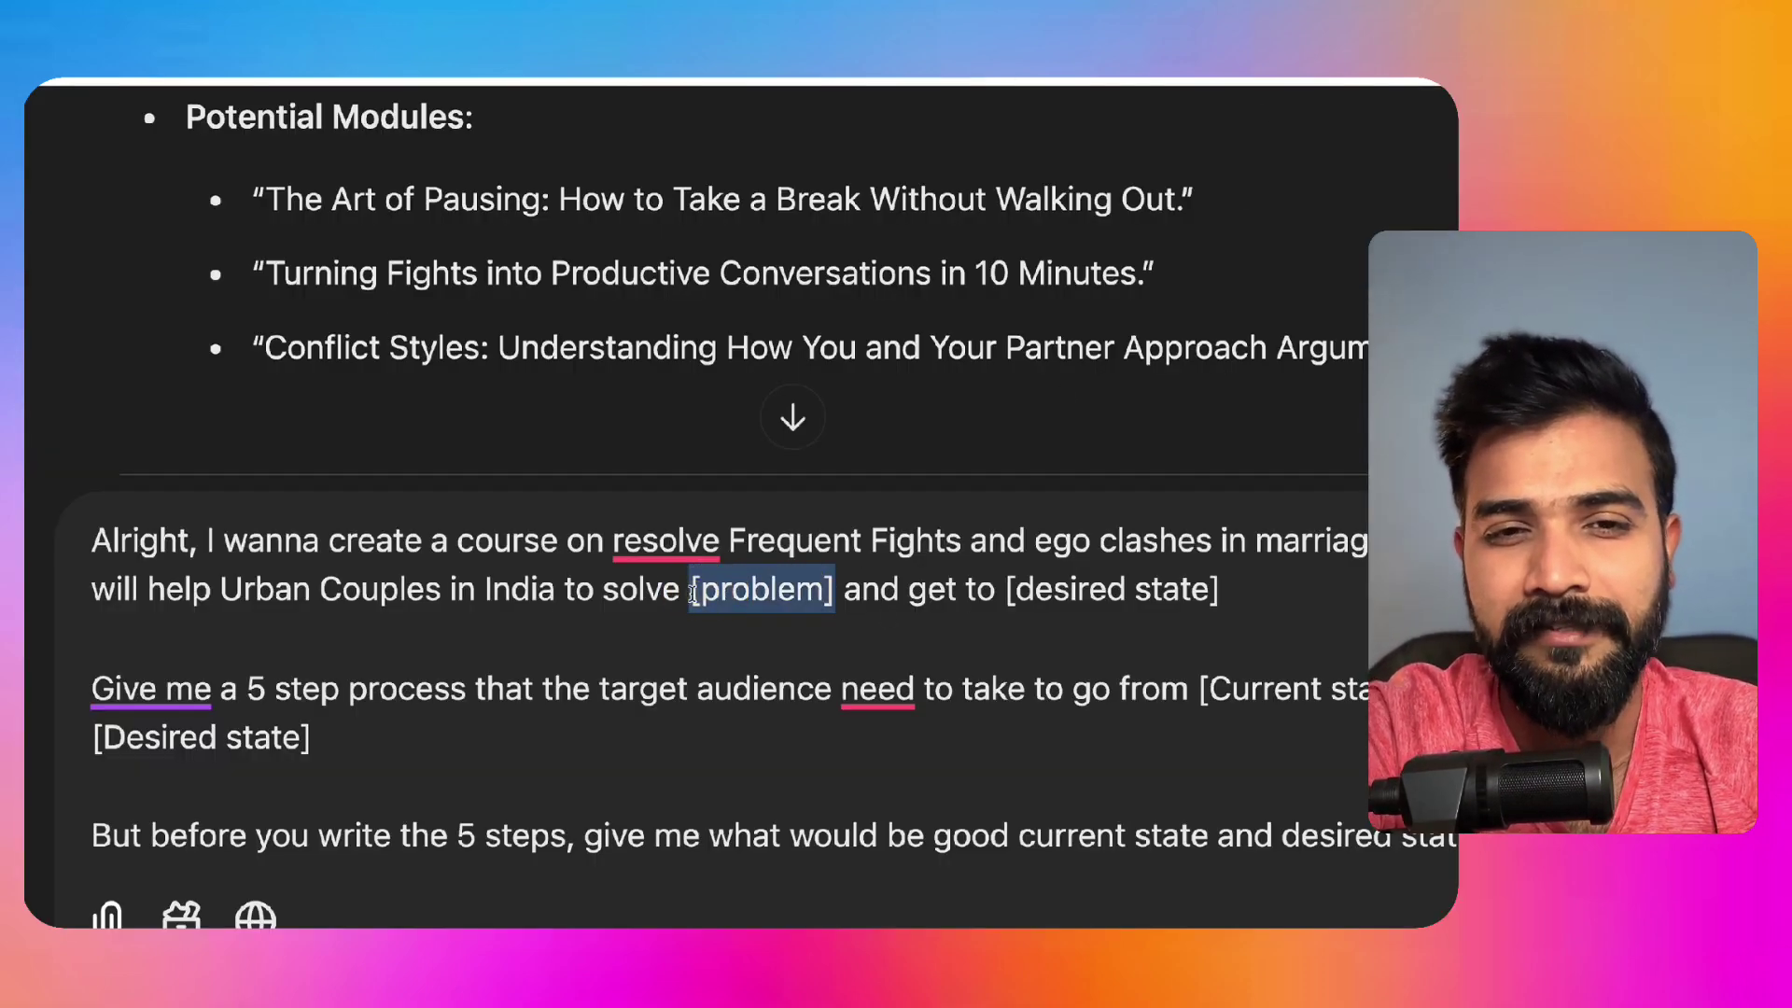
pyautogui.write('this problem')
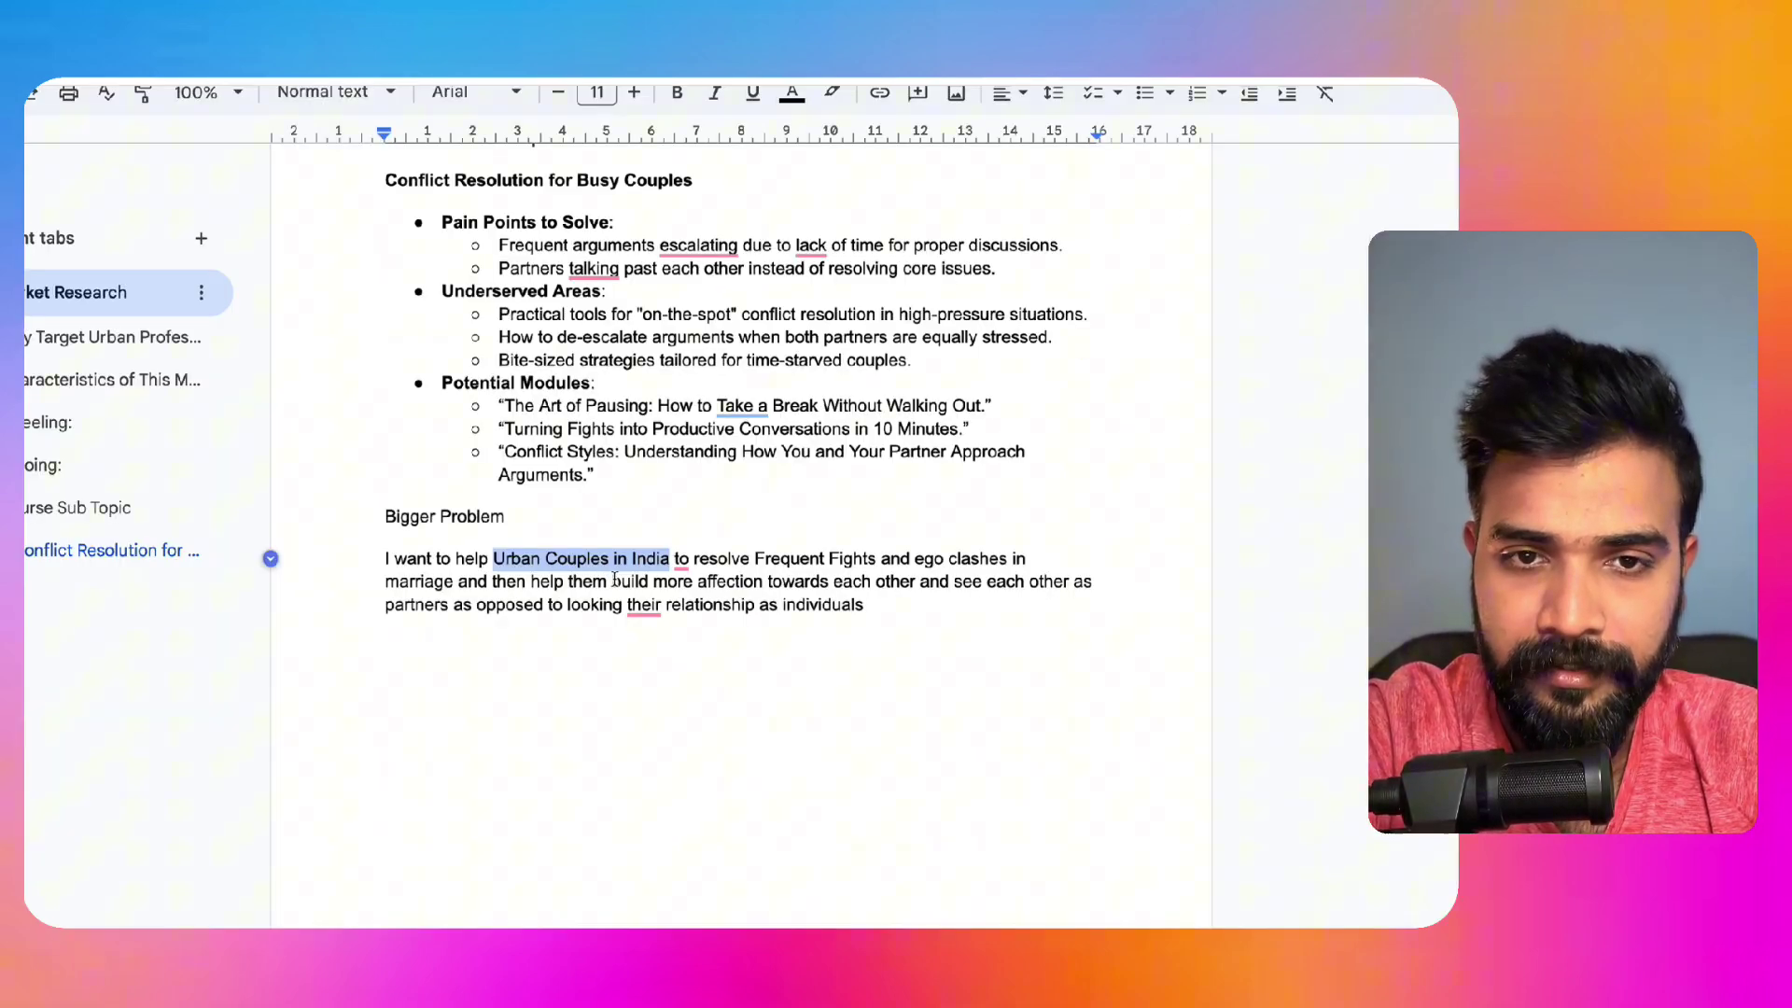
pyautogui.moveTo(528, 585); pyautogui.dragTo(873, 627)
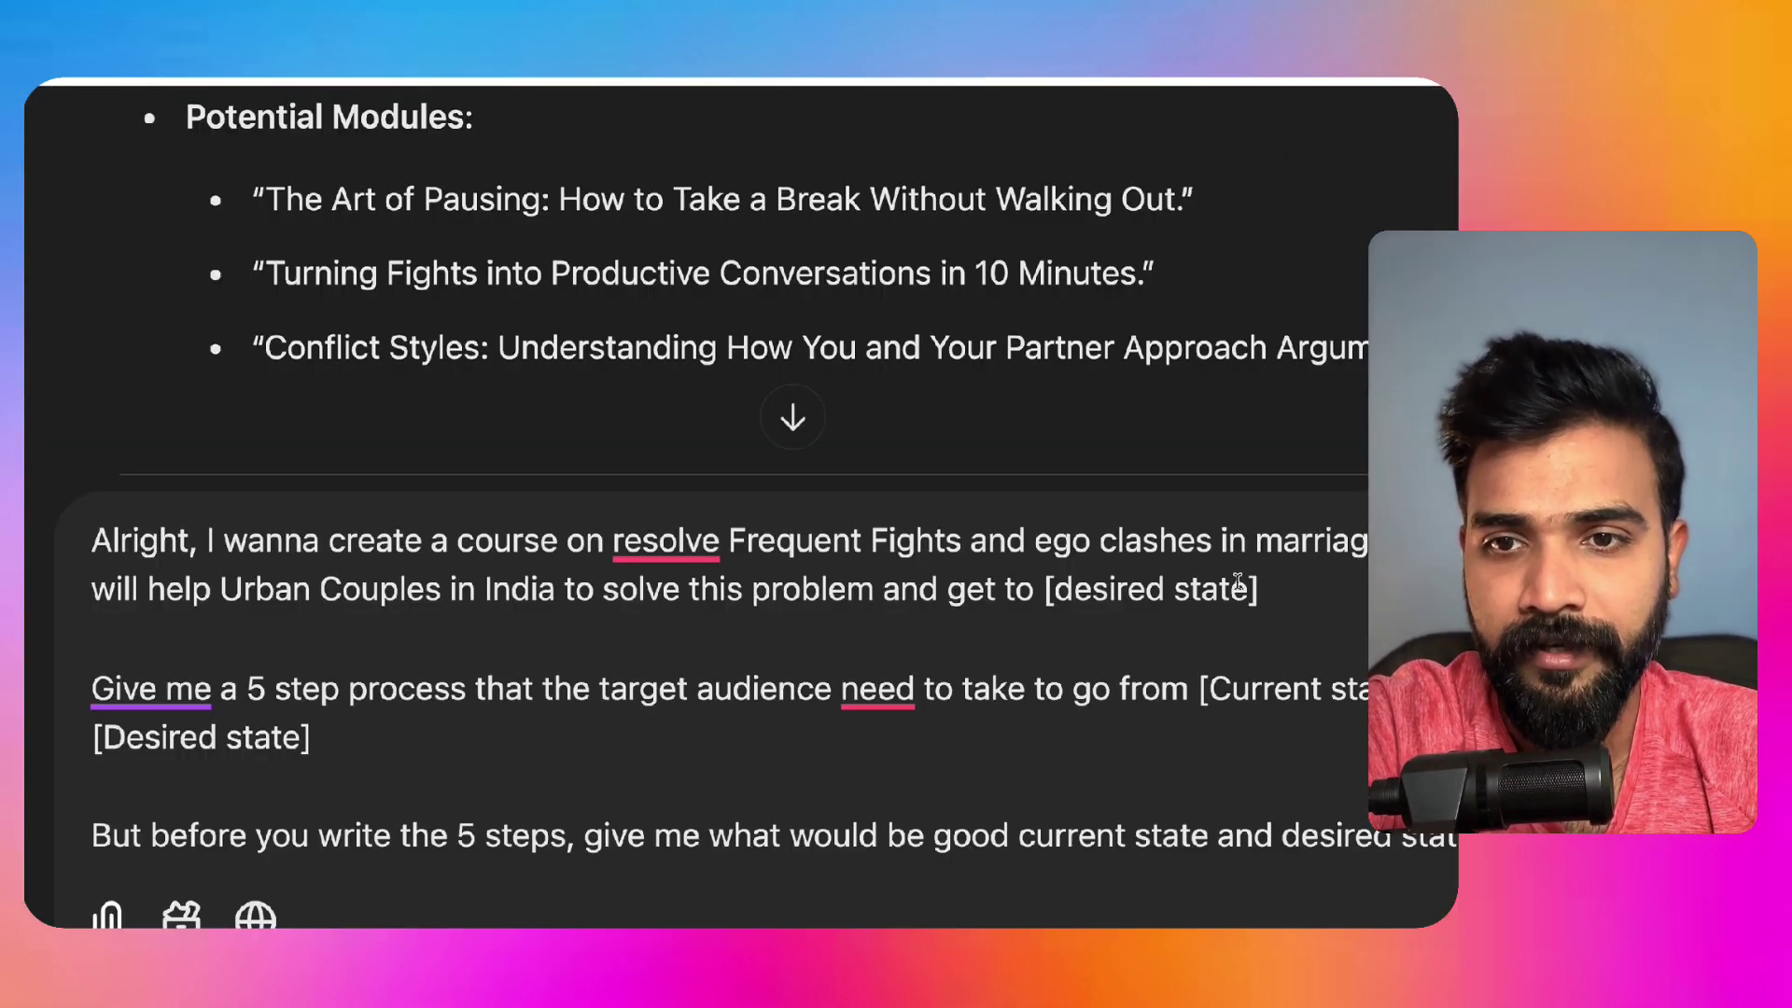
pyautogui.moveTo(1265, 588); pyautogui.dragTo(1032, 587)
pyautogui.write('help them build more affection towards each other and see each other as partners as opposed to looking the relationship as individuals')
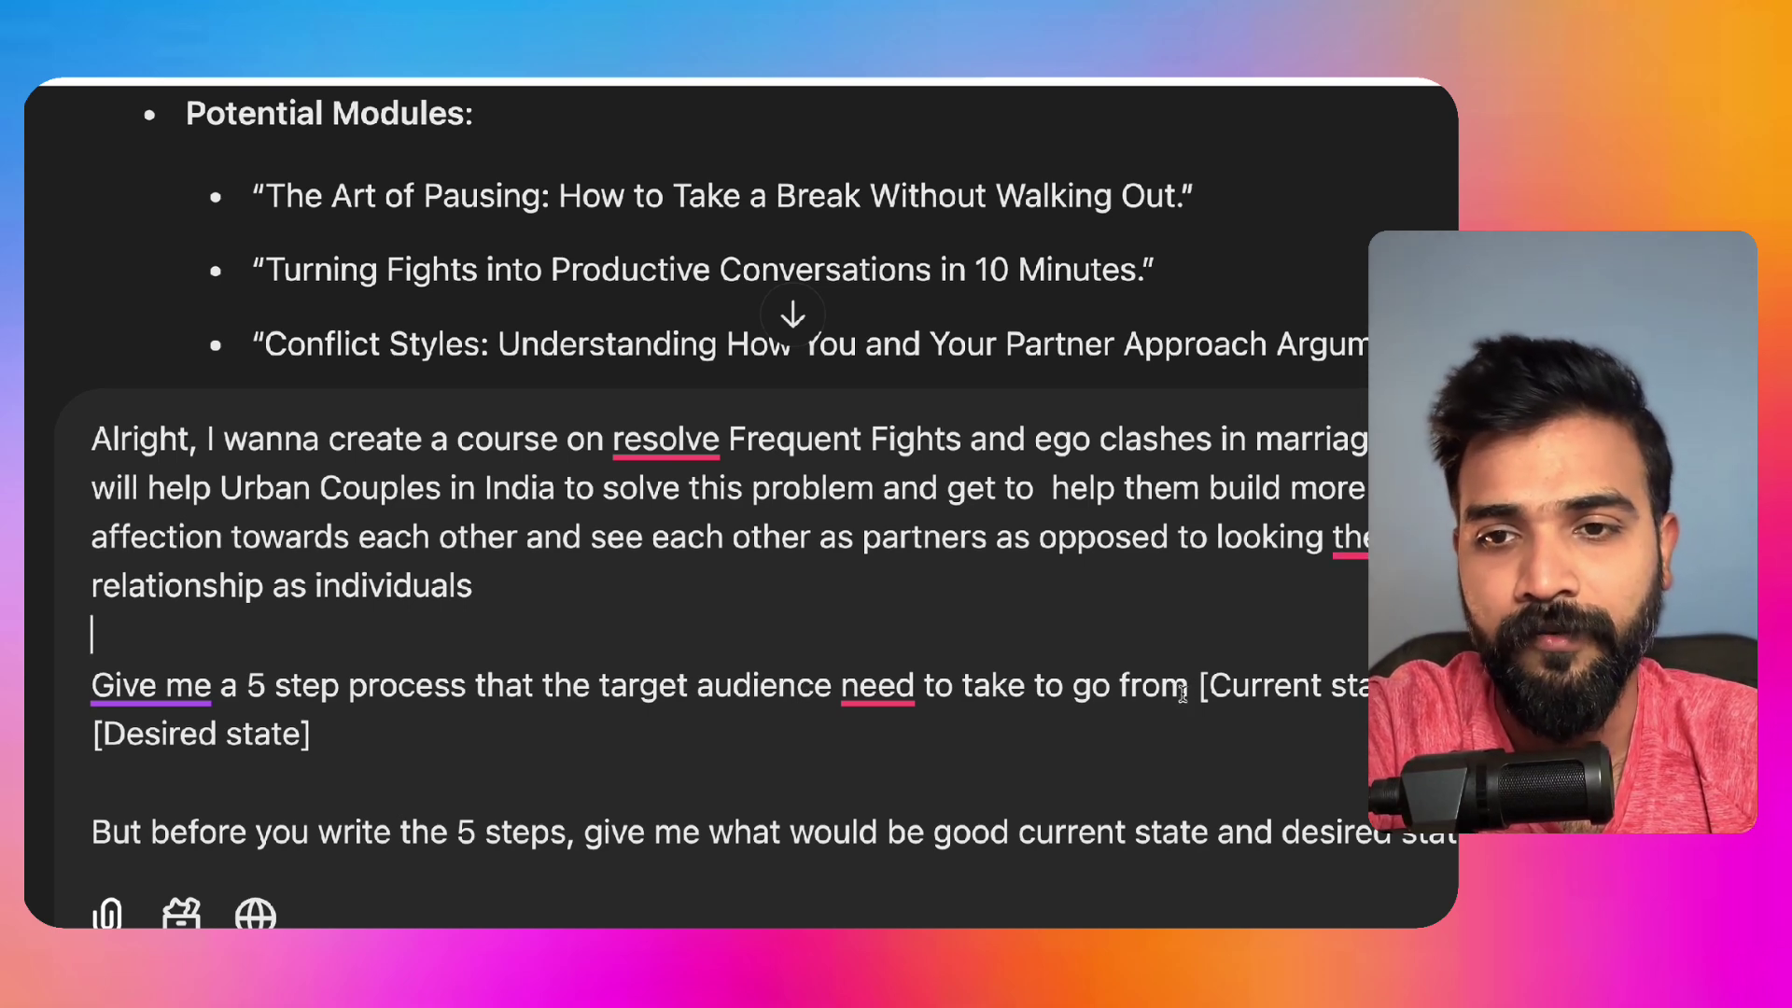
pyautogui.press('Return')
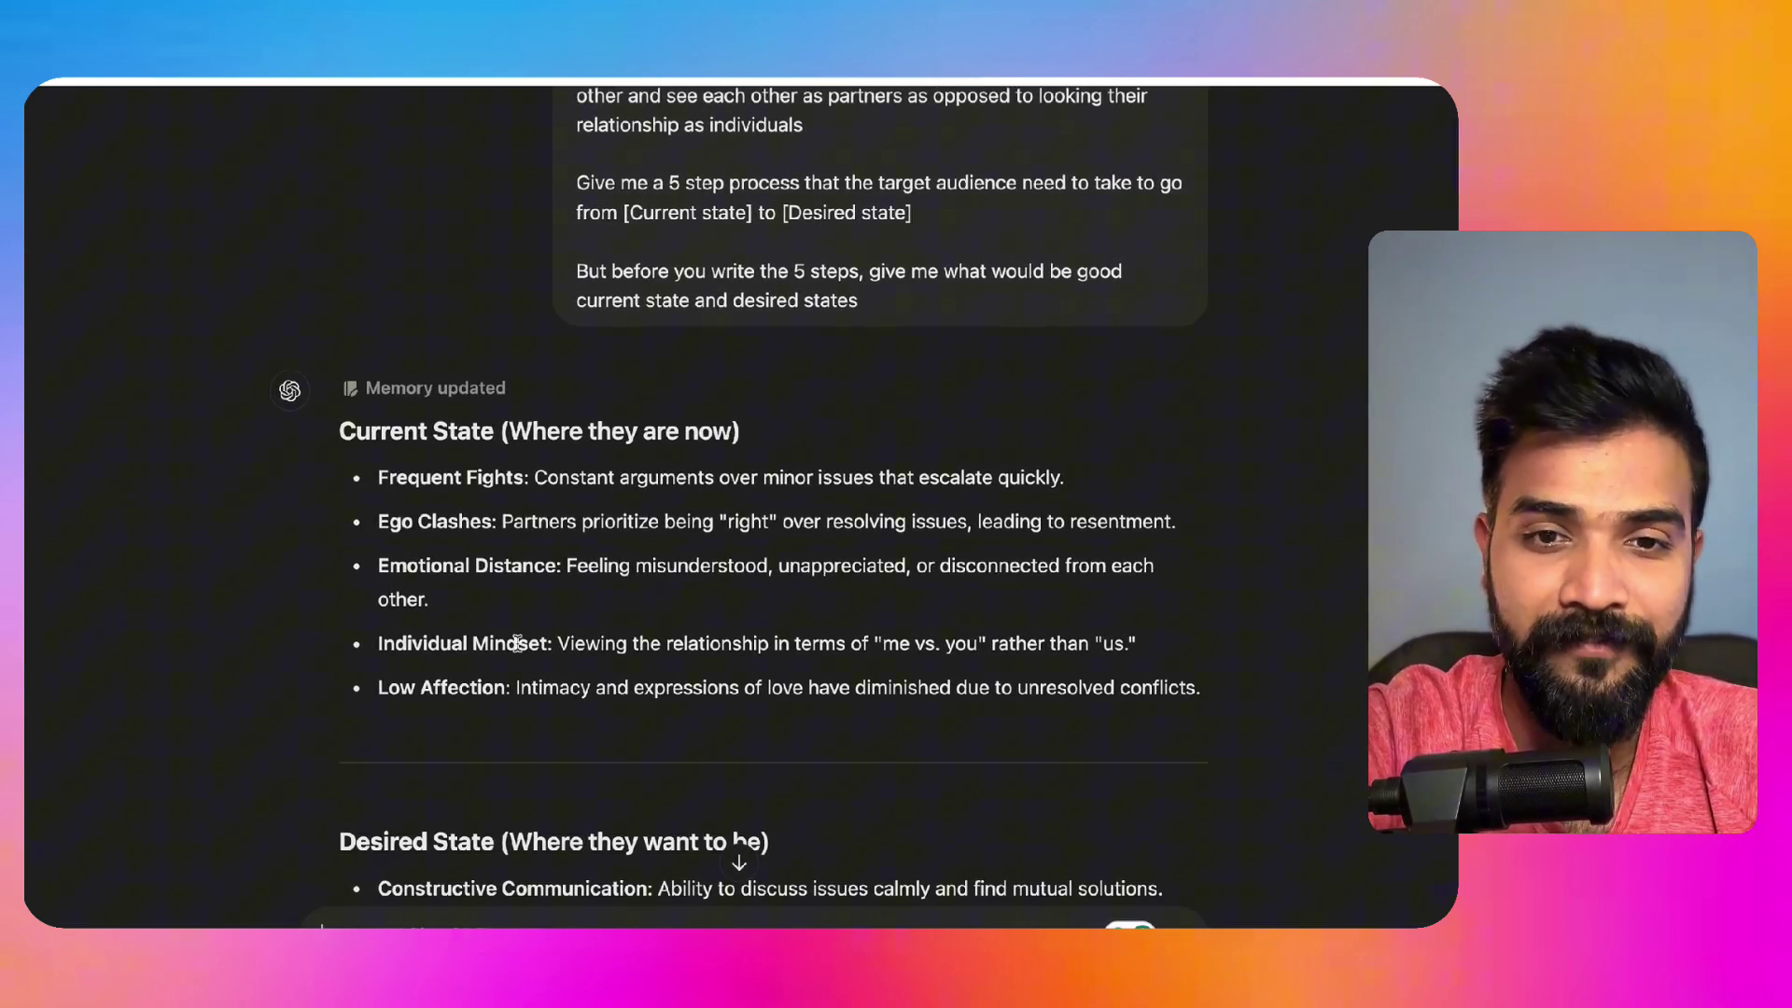
# Step: Review the reply's current and desired states and its 5-step transition process
pyautogui.scroll(-2, 810, 563)
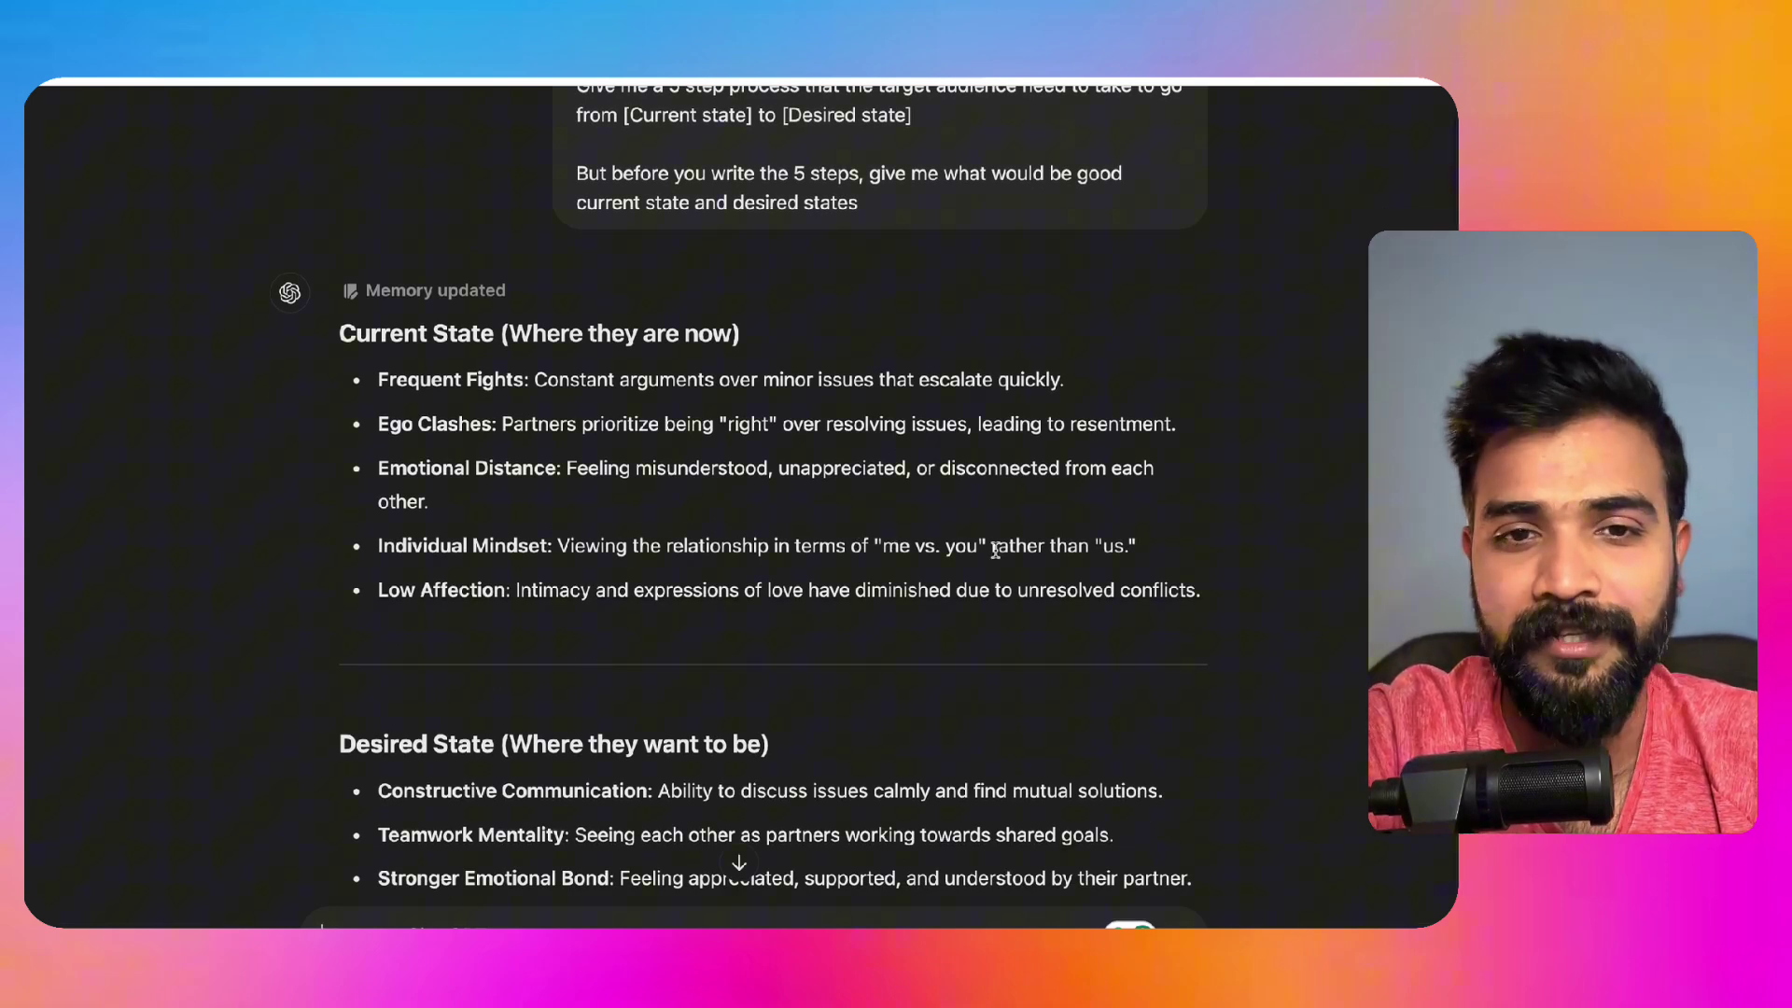
pyautogui.moveTo(488, 588); pyautogui.dragTo(812, 585)
pyautogui.click(876, 624)
pyautogui.scroll(-5, 875, 625)
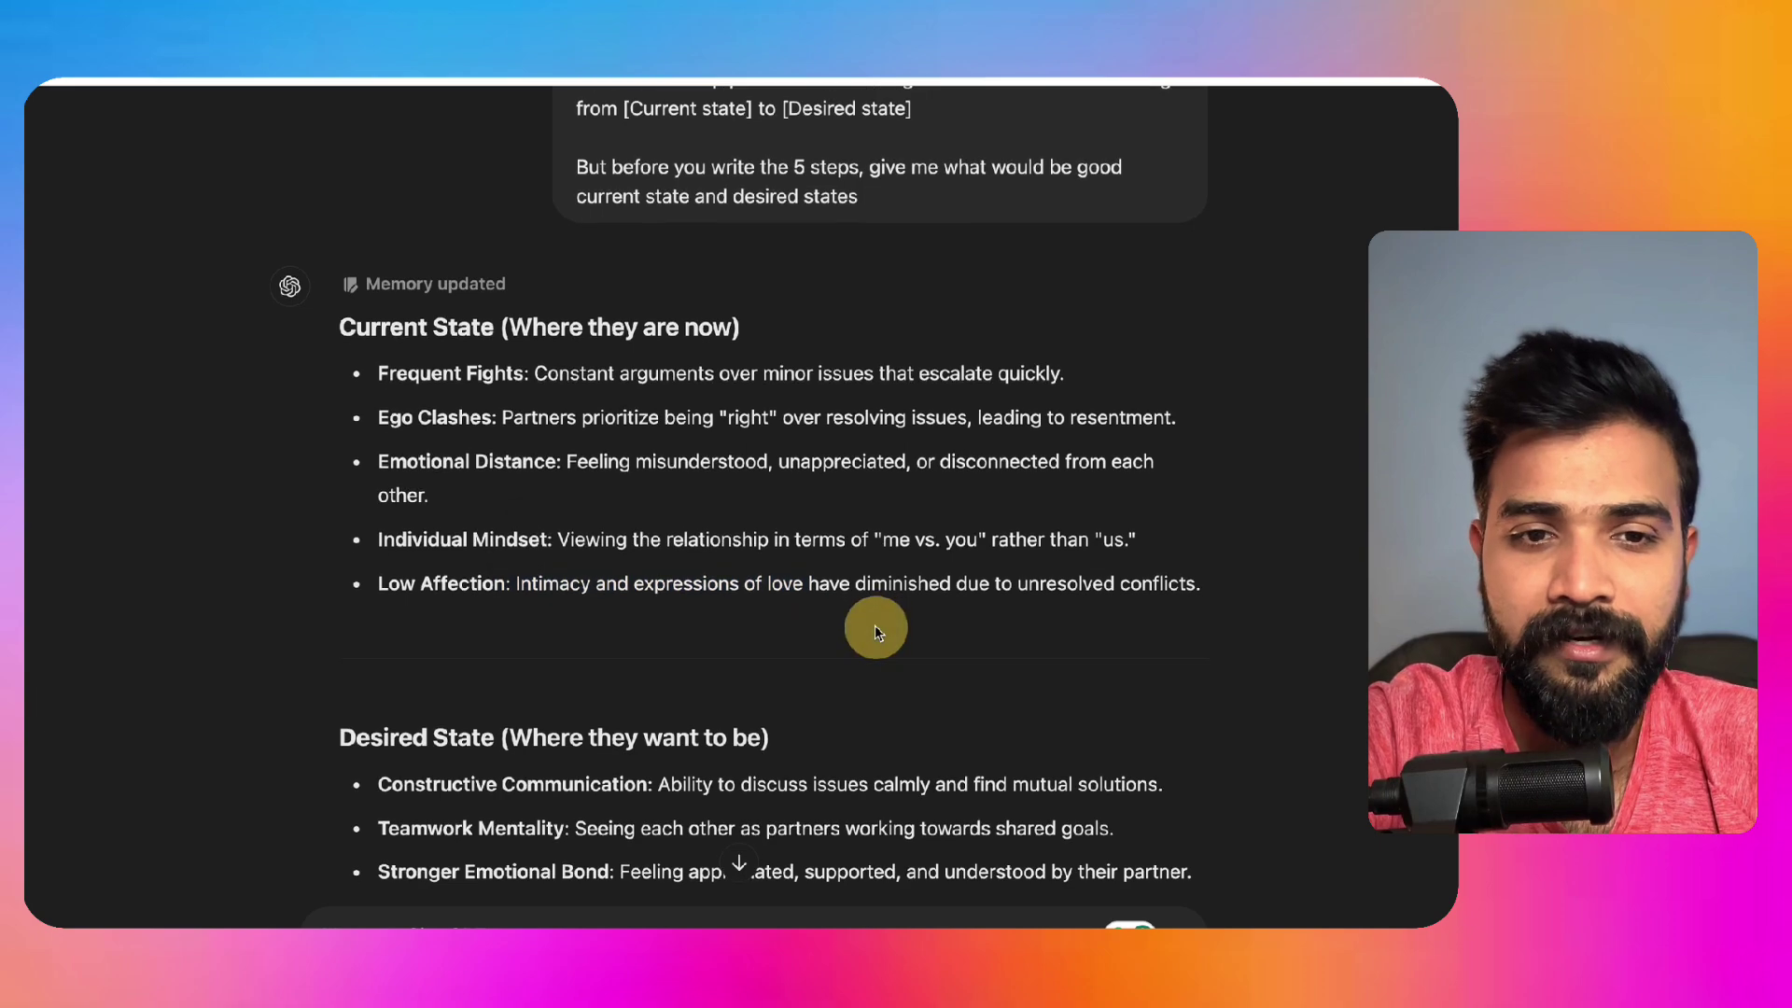
pyautogui.moveTo(550, 365); pyautogui.dragTo(724, 481)
pyautogui.click(722, 486)
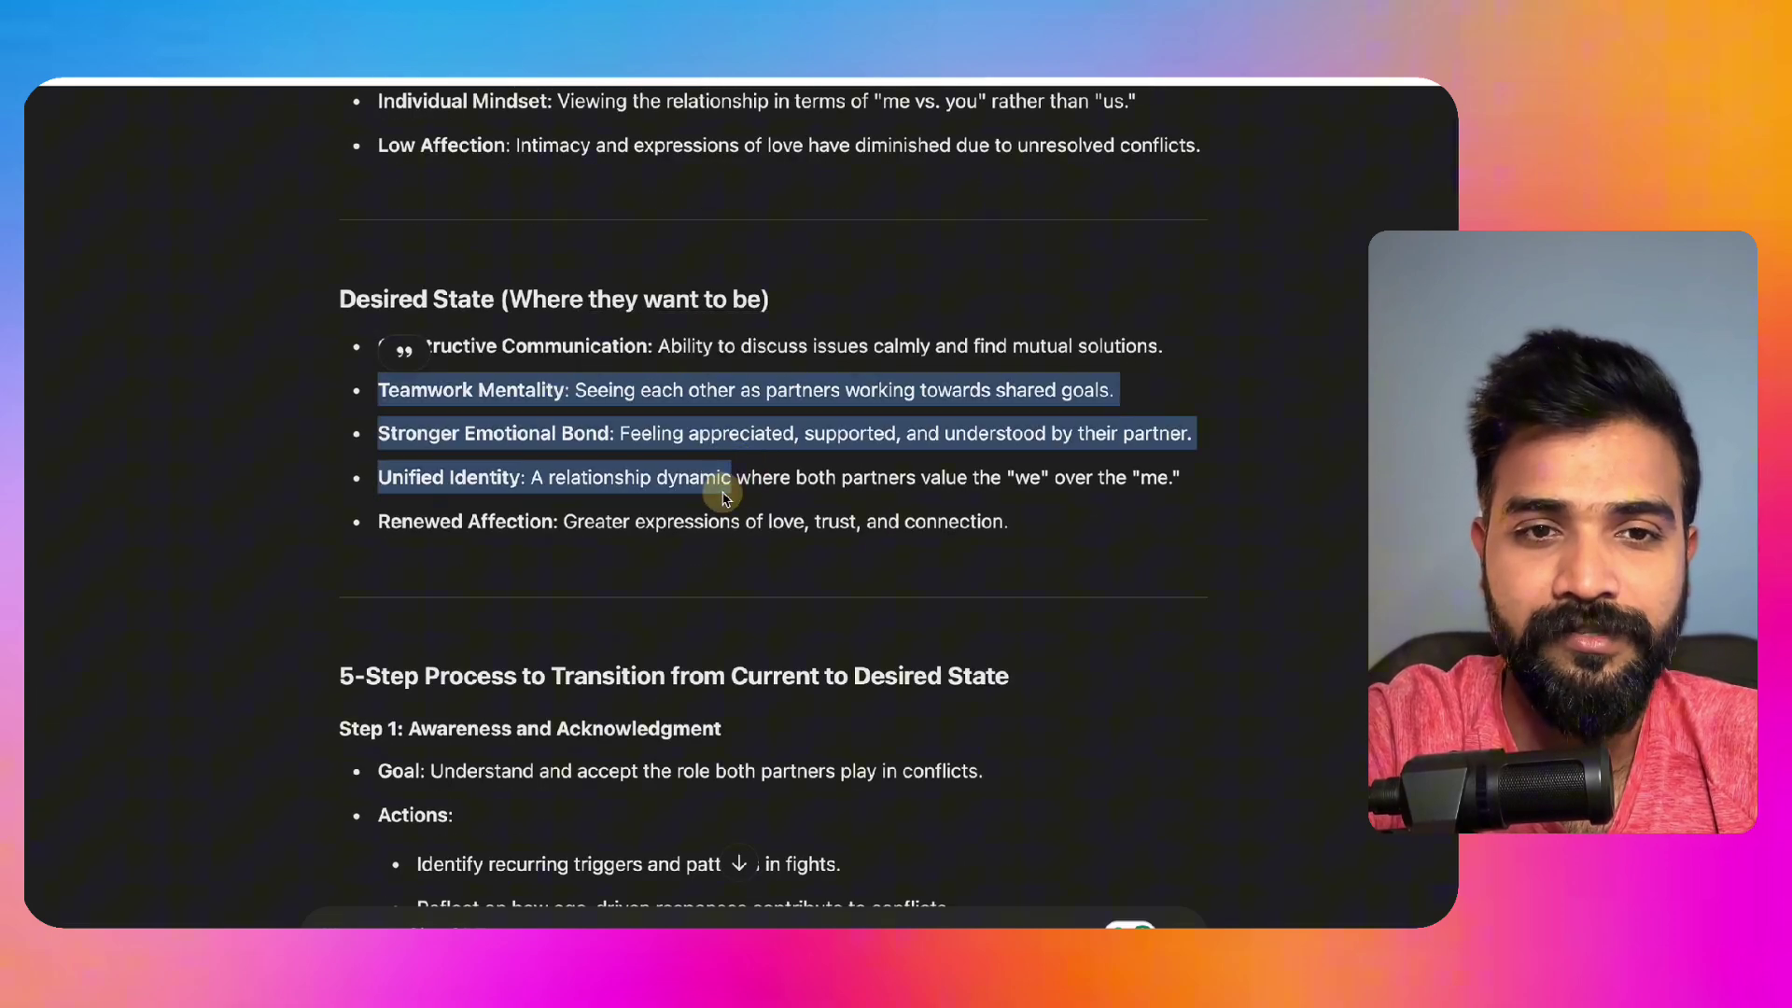
pyautogui.scroll(-3, 648, 462)
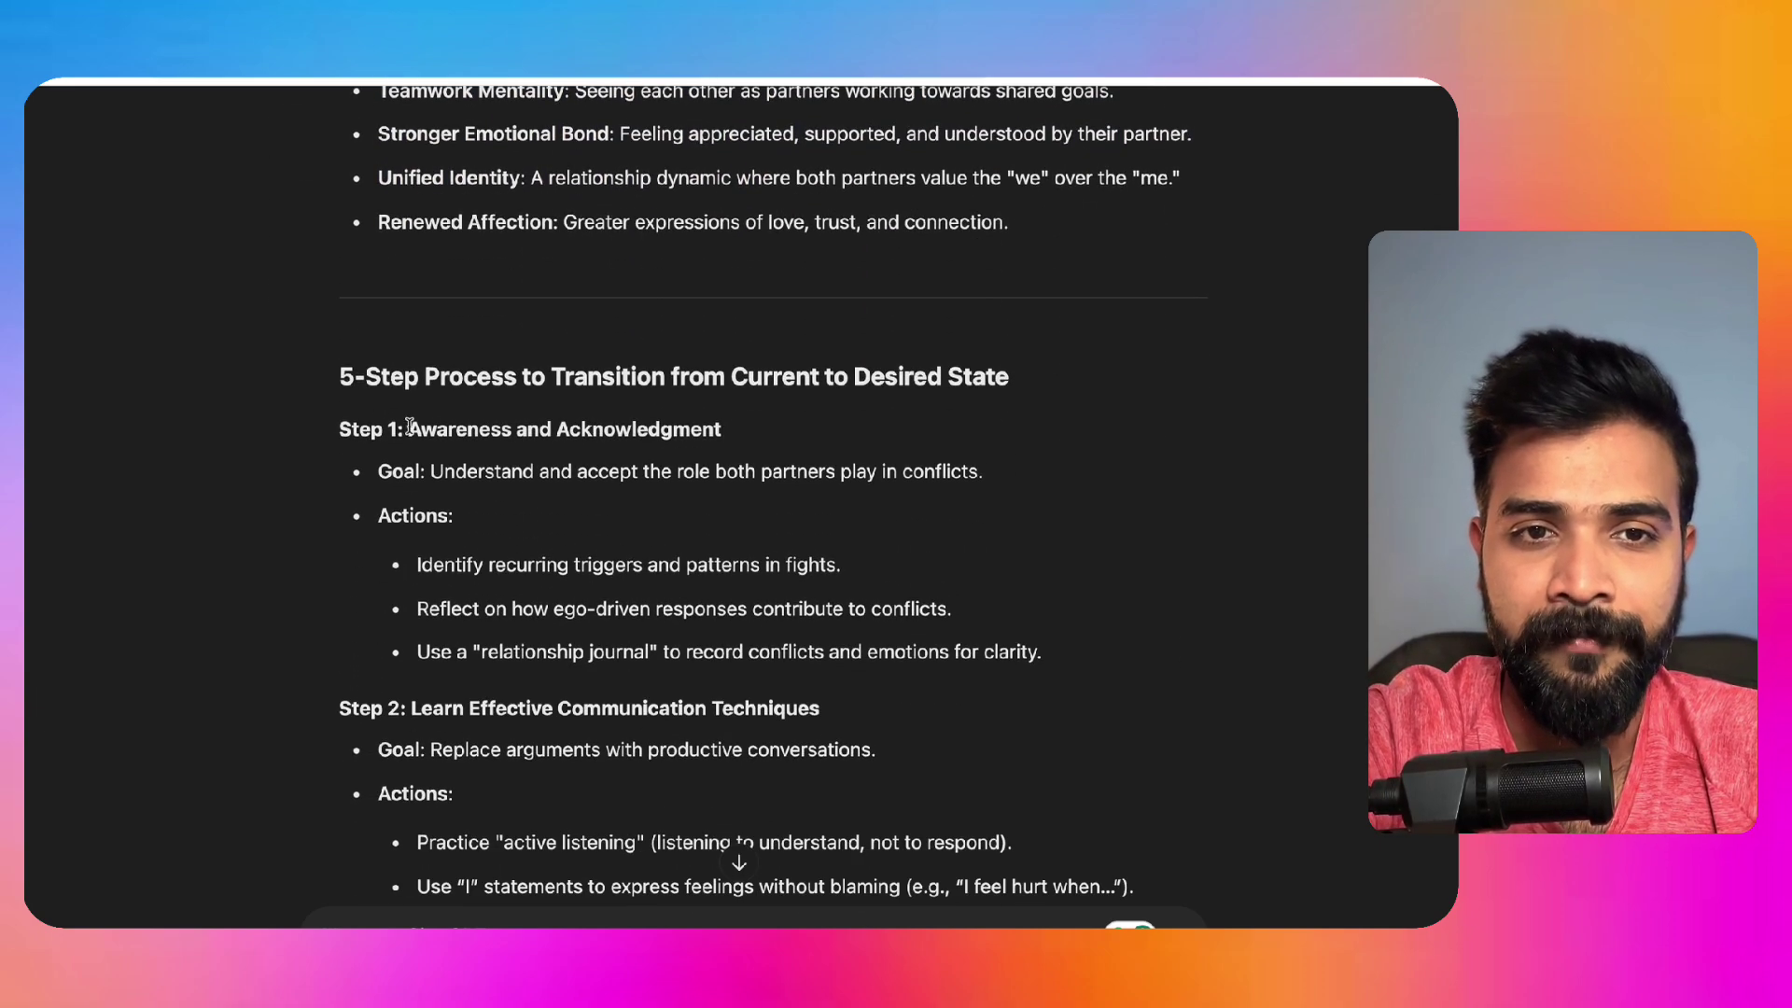
pyautogui.moveTo(408, 428); pyautogui.dragTo(683, 427)
pyautogui.click(687, 537)
pyautogui.scroll(-2, 622, 512)
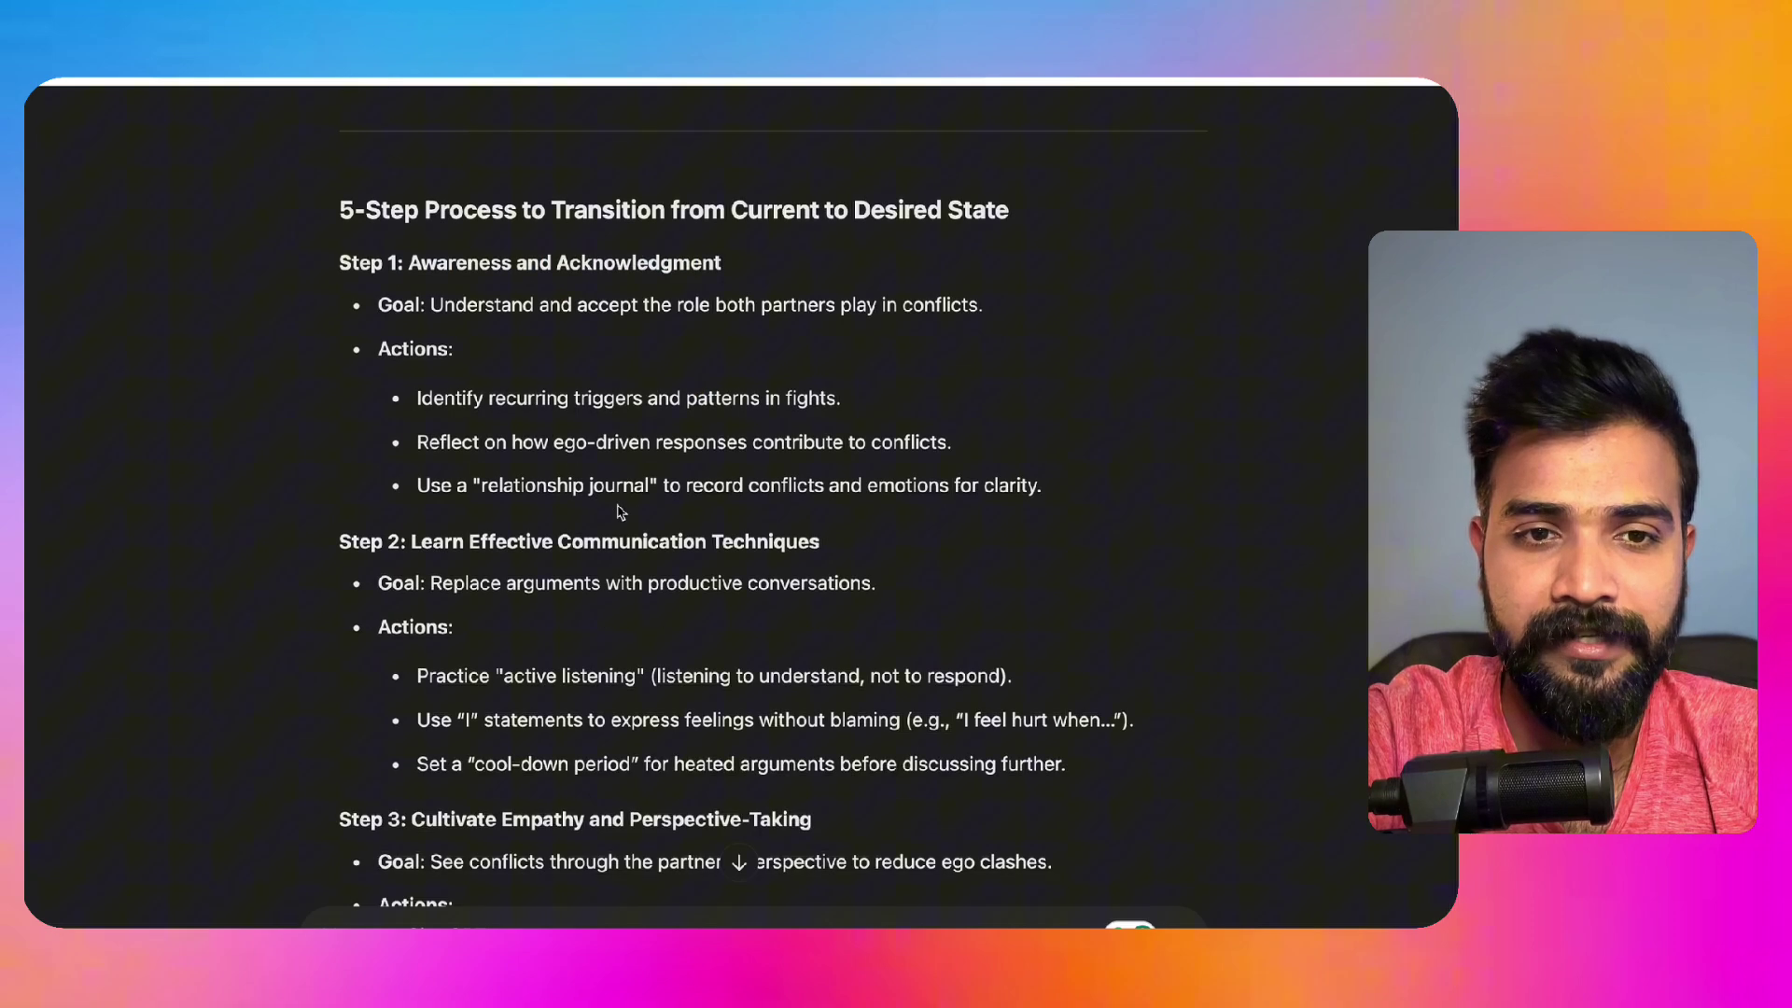
pyautogui.moveTo(452, 546); pyautogui.dragTo(560, 543)
pyautogui.scroll(-2, 560, 523)
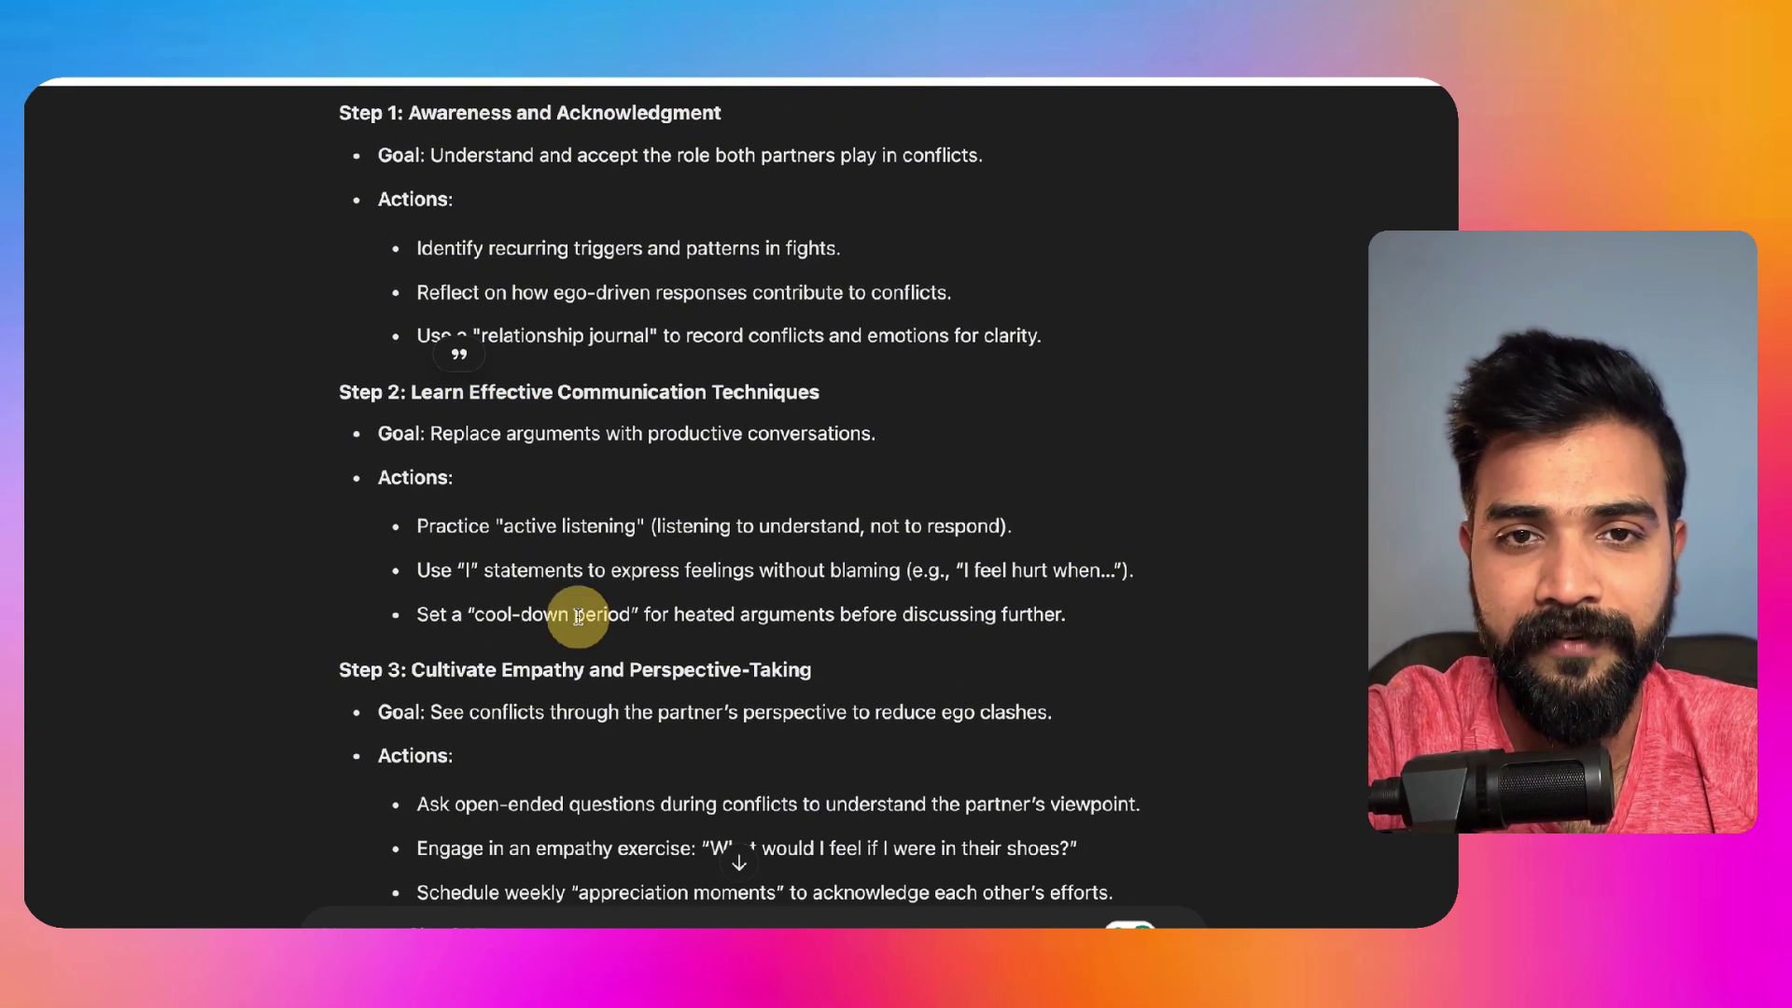
pyautogui.click(578, 617)
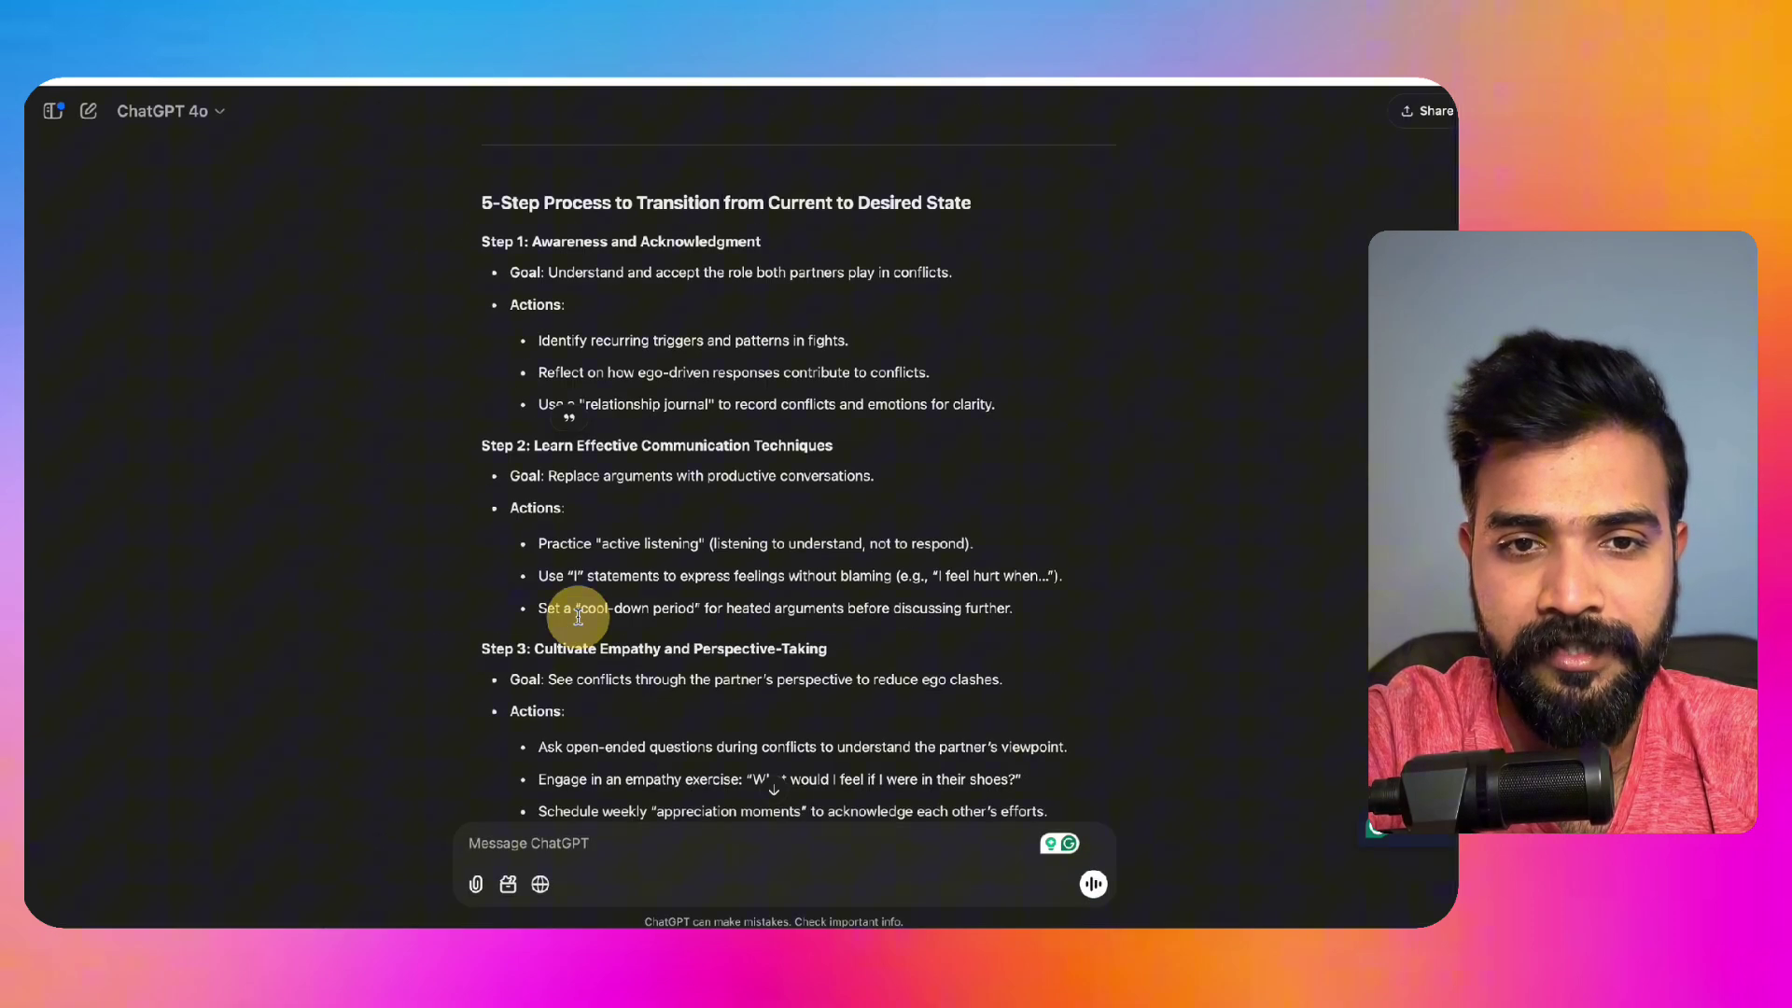
pyautogui.scroll(-5, 560, 654)
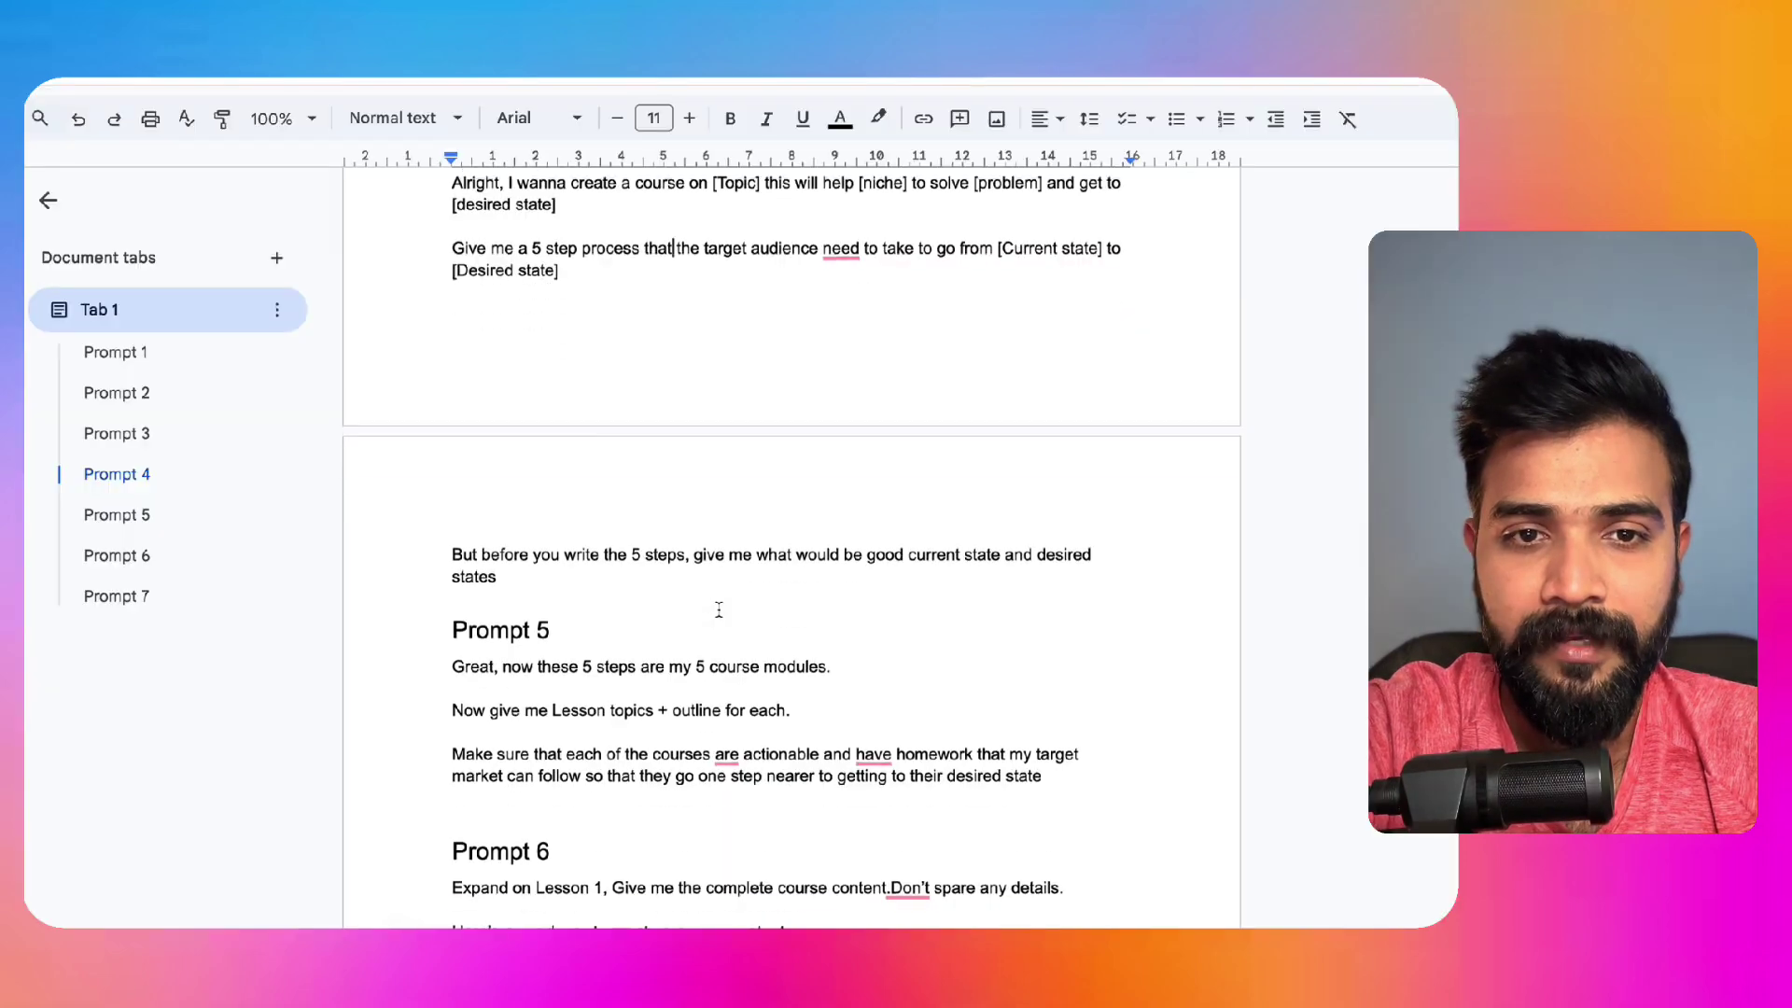
pyautogui.scroll(-1, 718, 609)
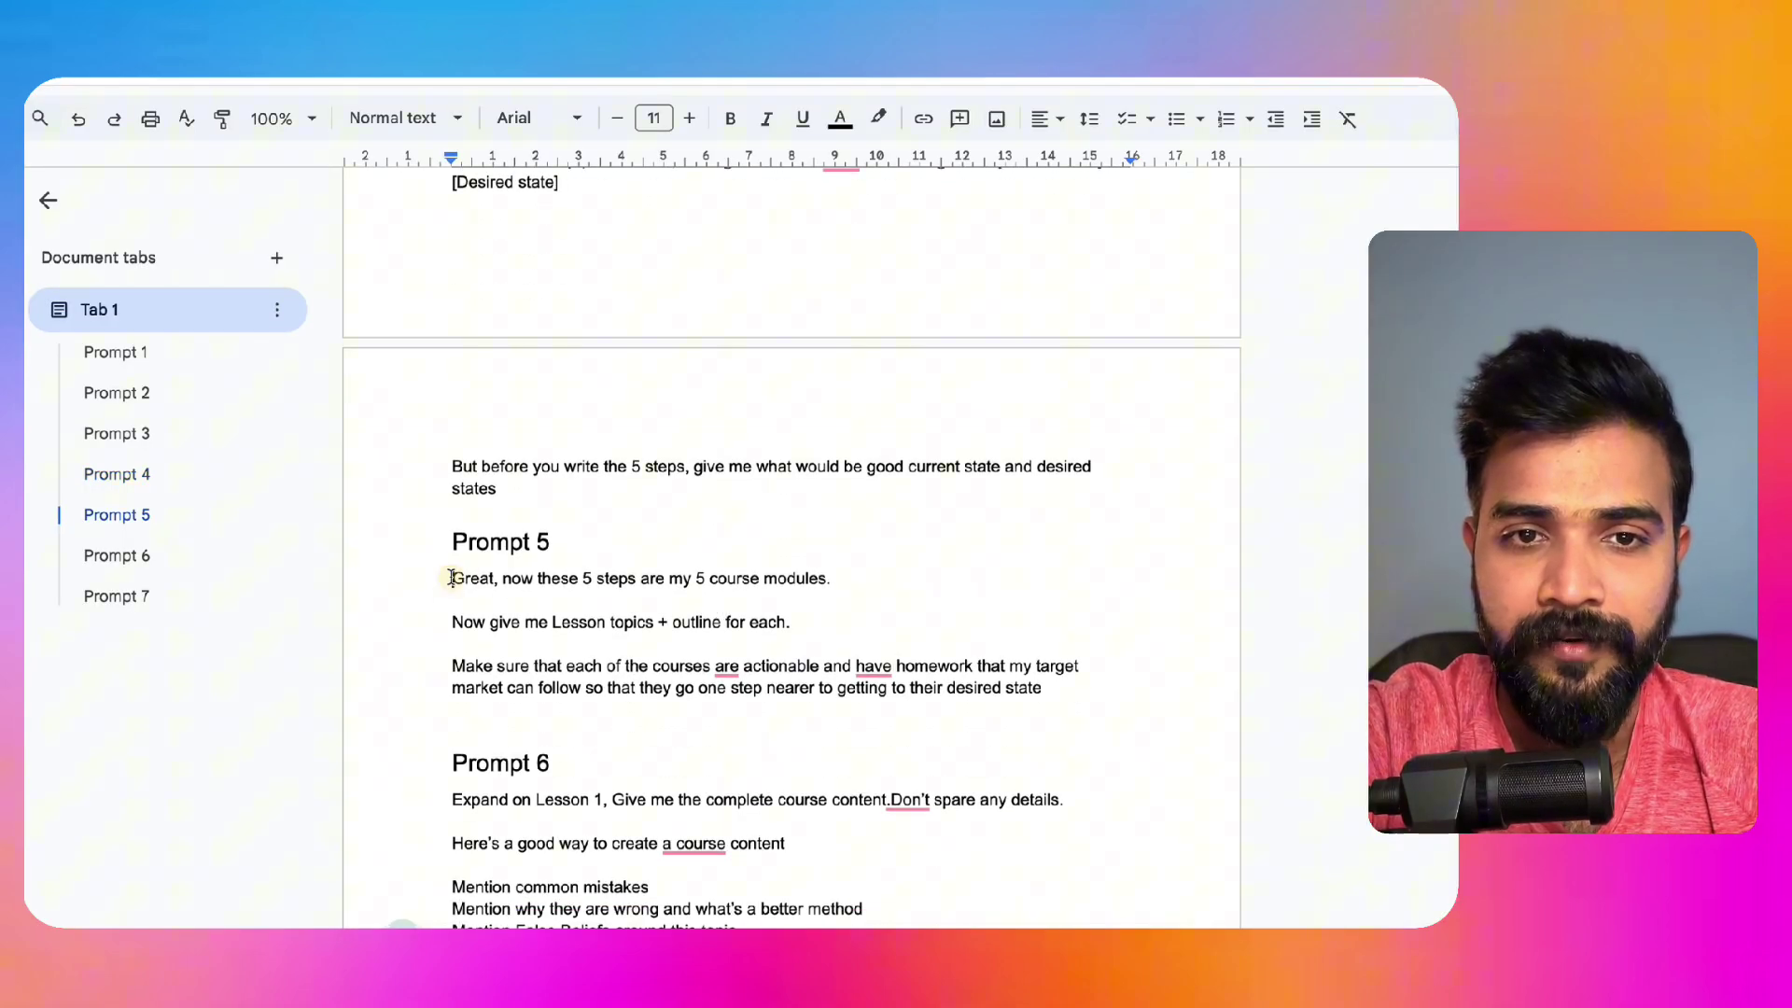
# Step: Copy Prompt 5, from 'Great' to 'desired state', and paste it into the empty ChatGPT box
pyautogui.moveTo(450, 577); pyautogui.dragTo(1050, 688)
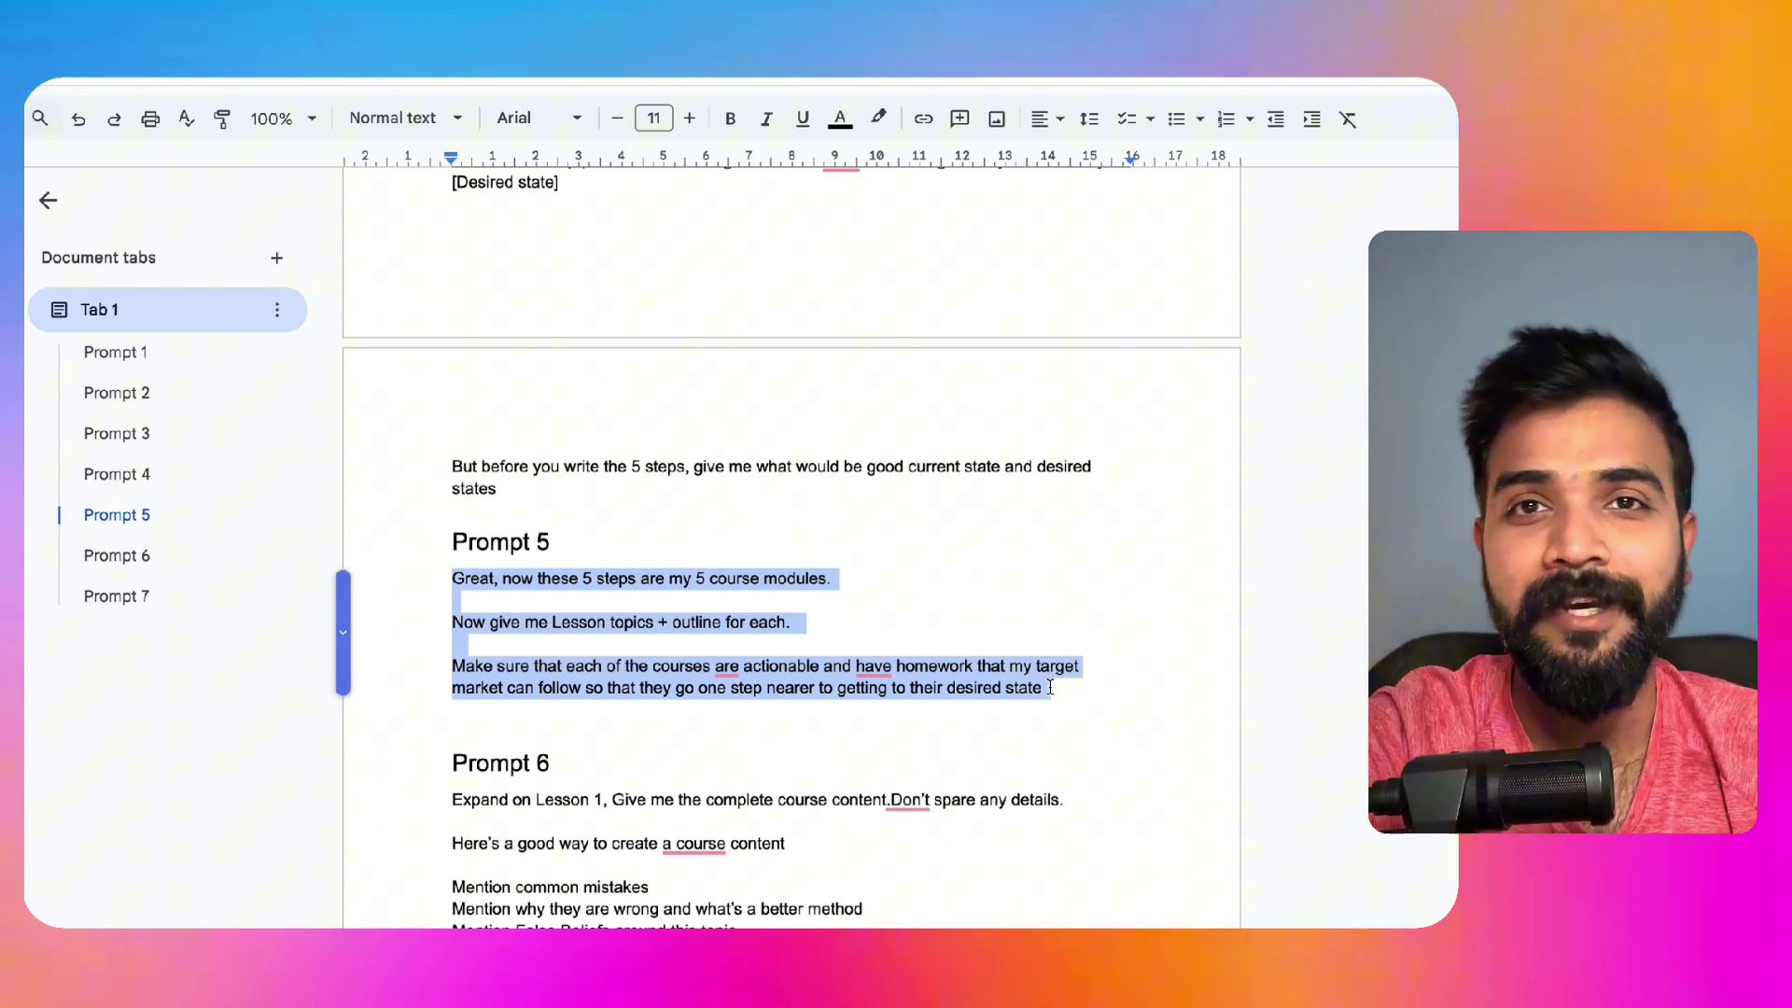
pyautogui.click(762, 666)
pyautogui.moveTo(440, 577); pyautogui.dragTo(1045, 700)
pyautogui.press('super+c')
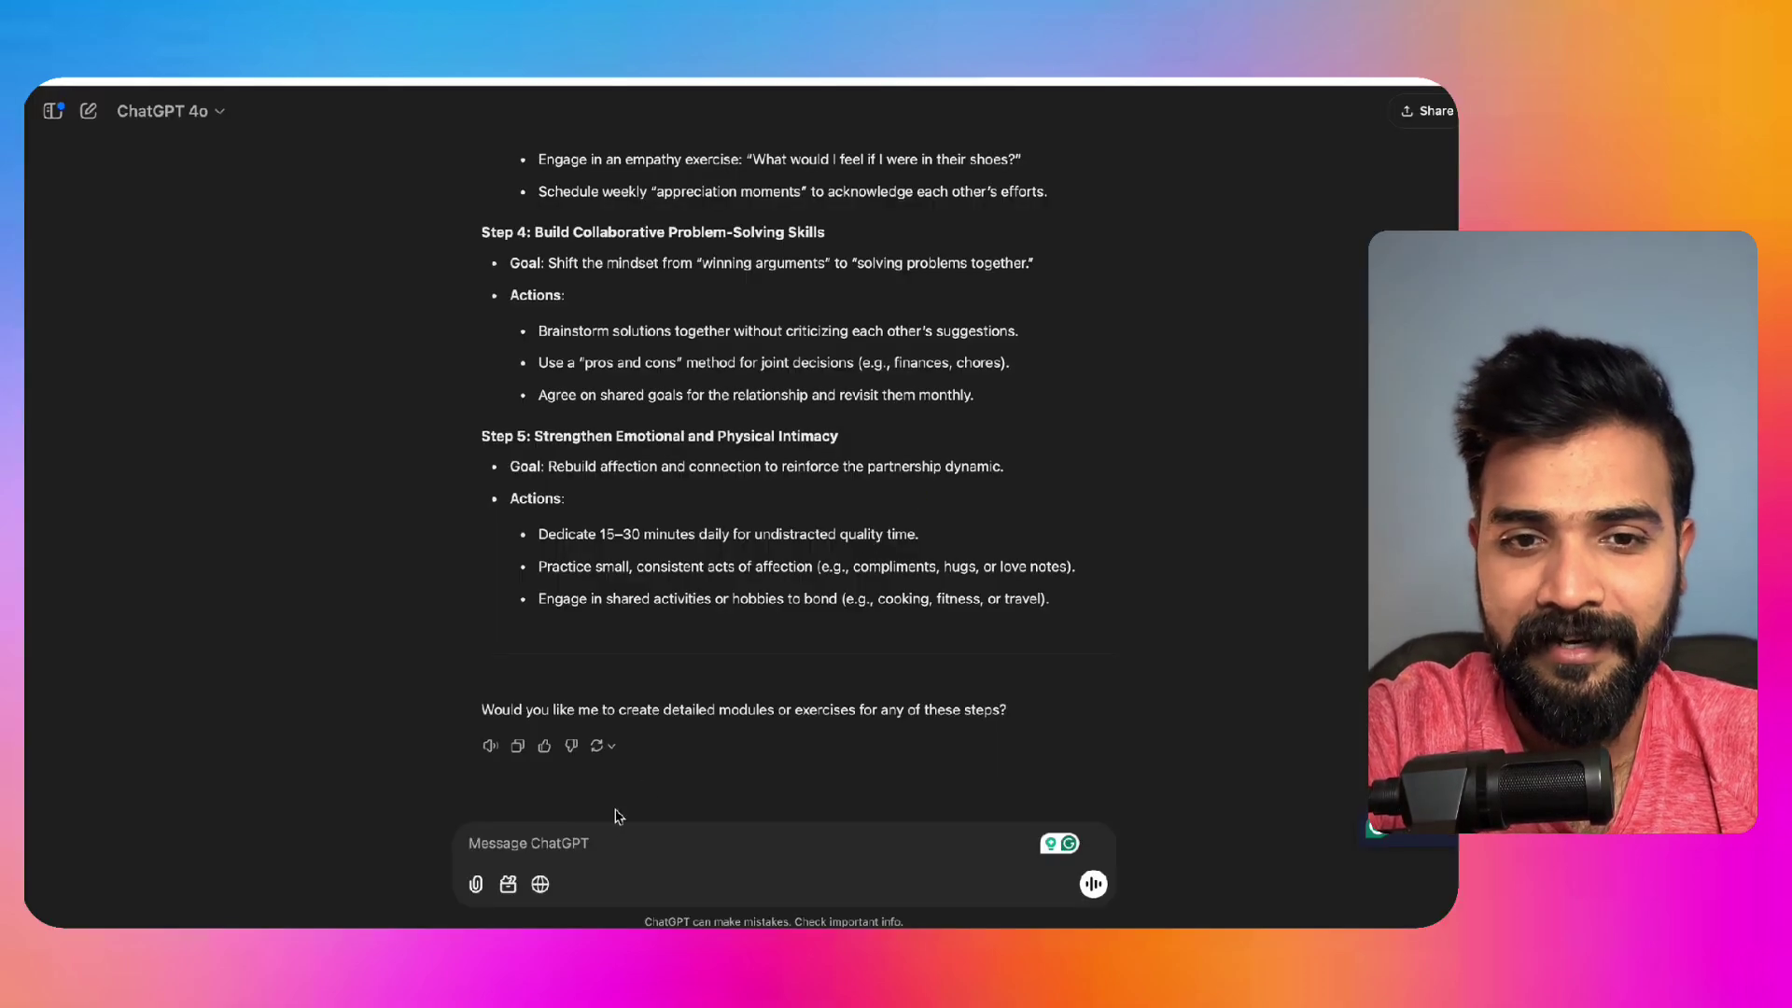
pyautogui.click(593, 845)
pyautogui.press('super+v')
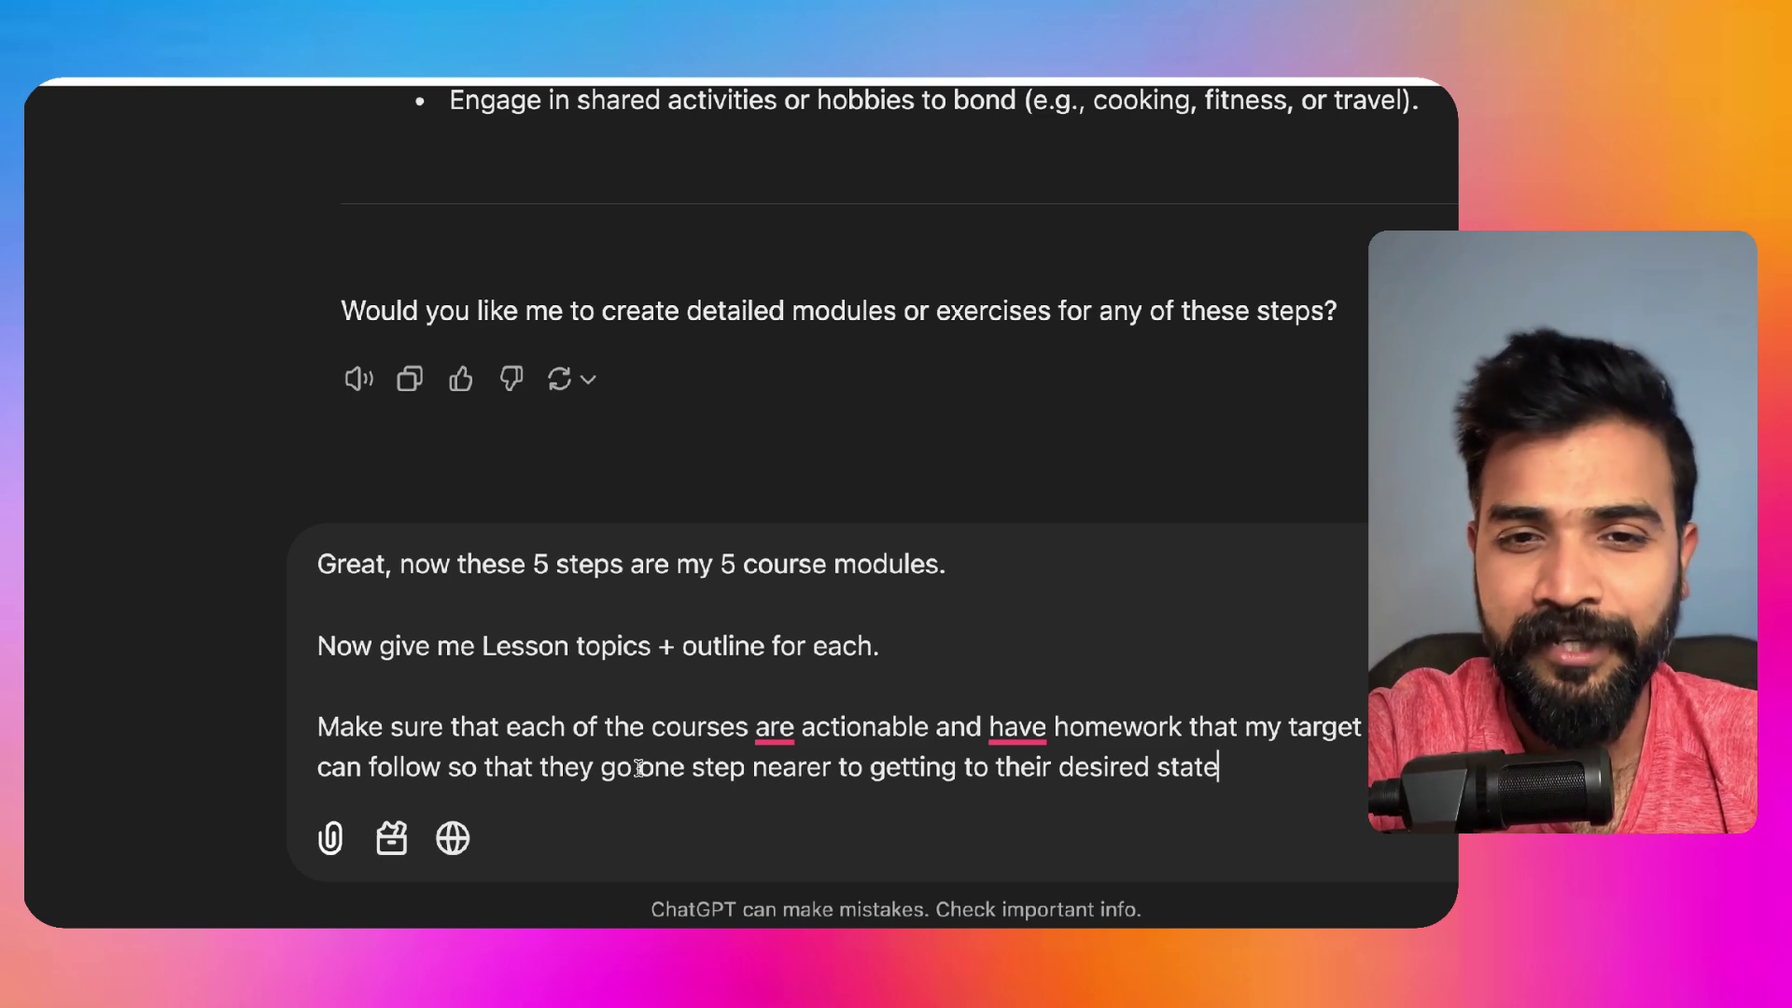
# Step: Below the pasted prompt, add a line asking for action items and frameworks used by top relationship experts
pyautogui.click(1257, 755)
pyautogui.hotkey('shift', 'Return')
pyautogui.hotkey('shift', 'Return')
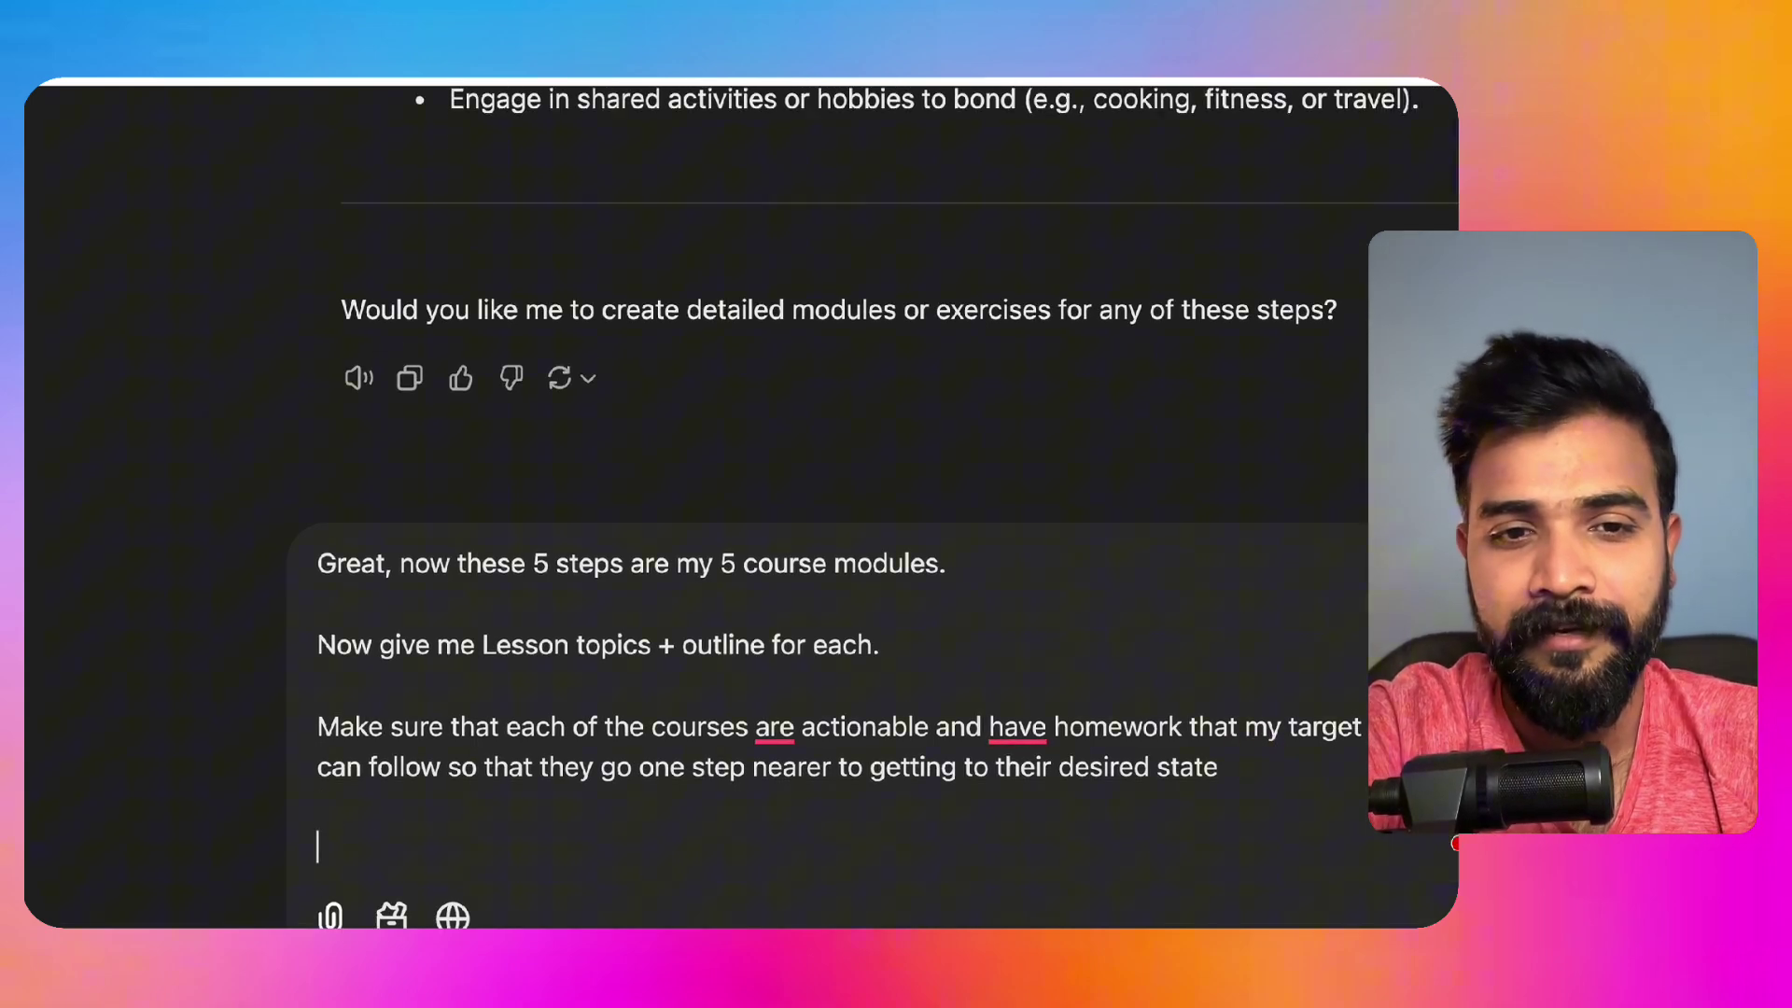
pyautogui.write('give ad')
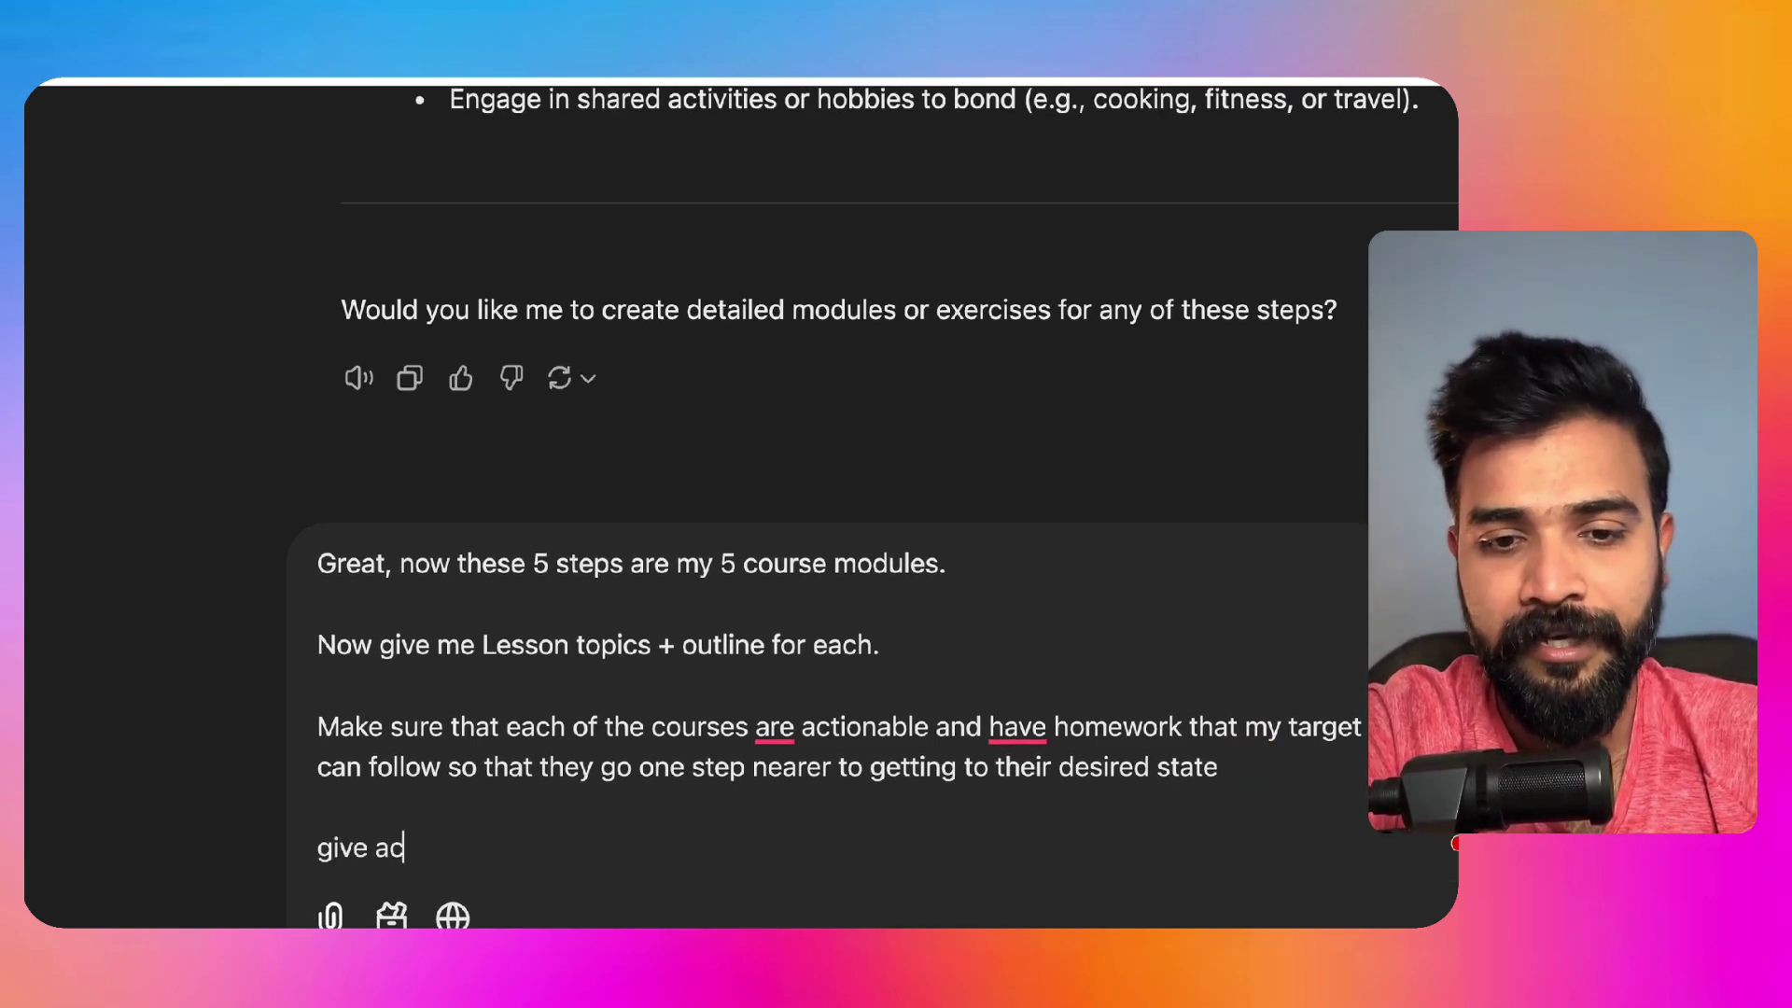
pyautogui.press('BackSpace')
pyautogui.write('ction it')
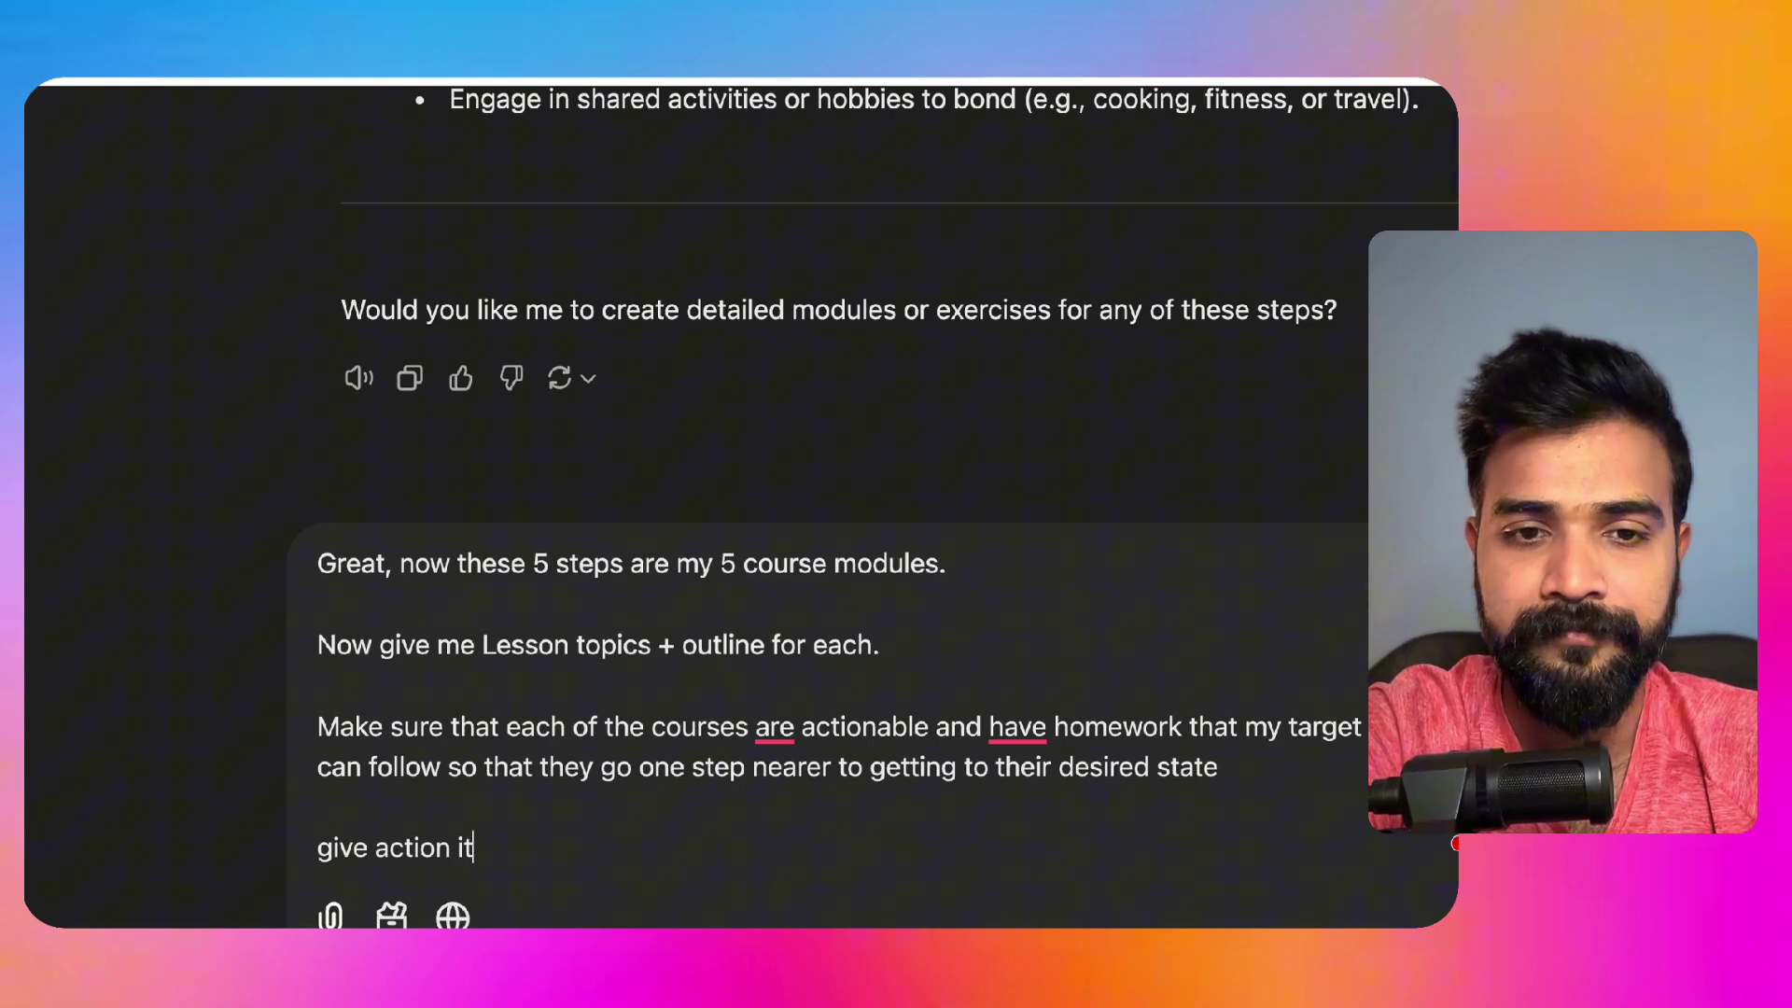
pyautogui.write('ems and framew')
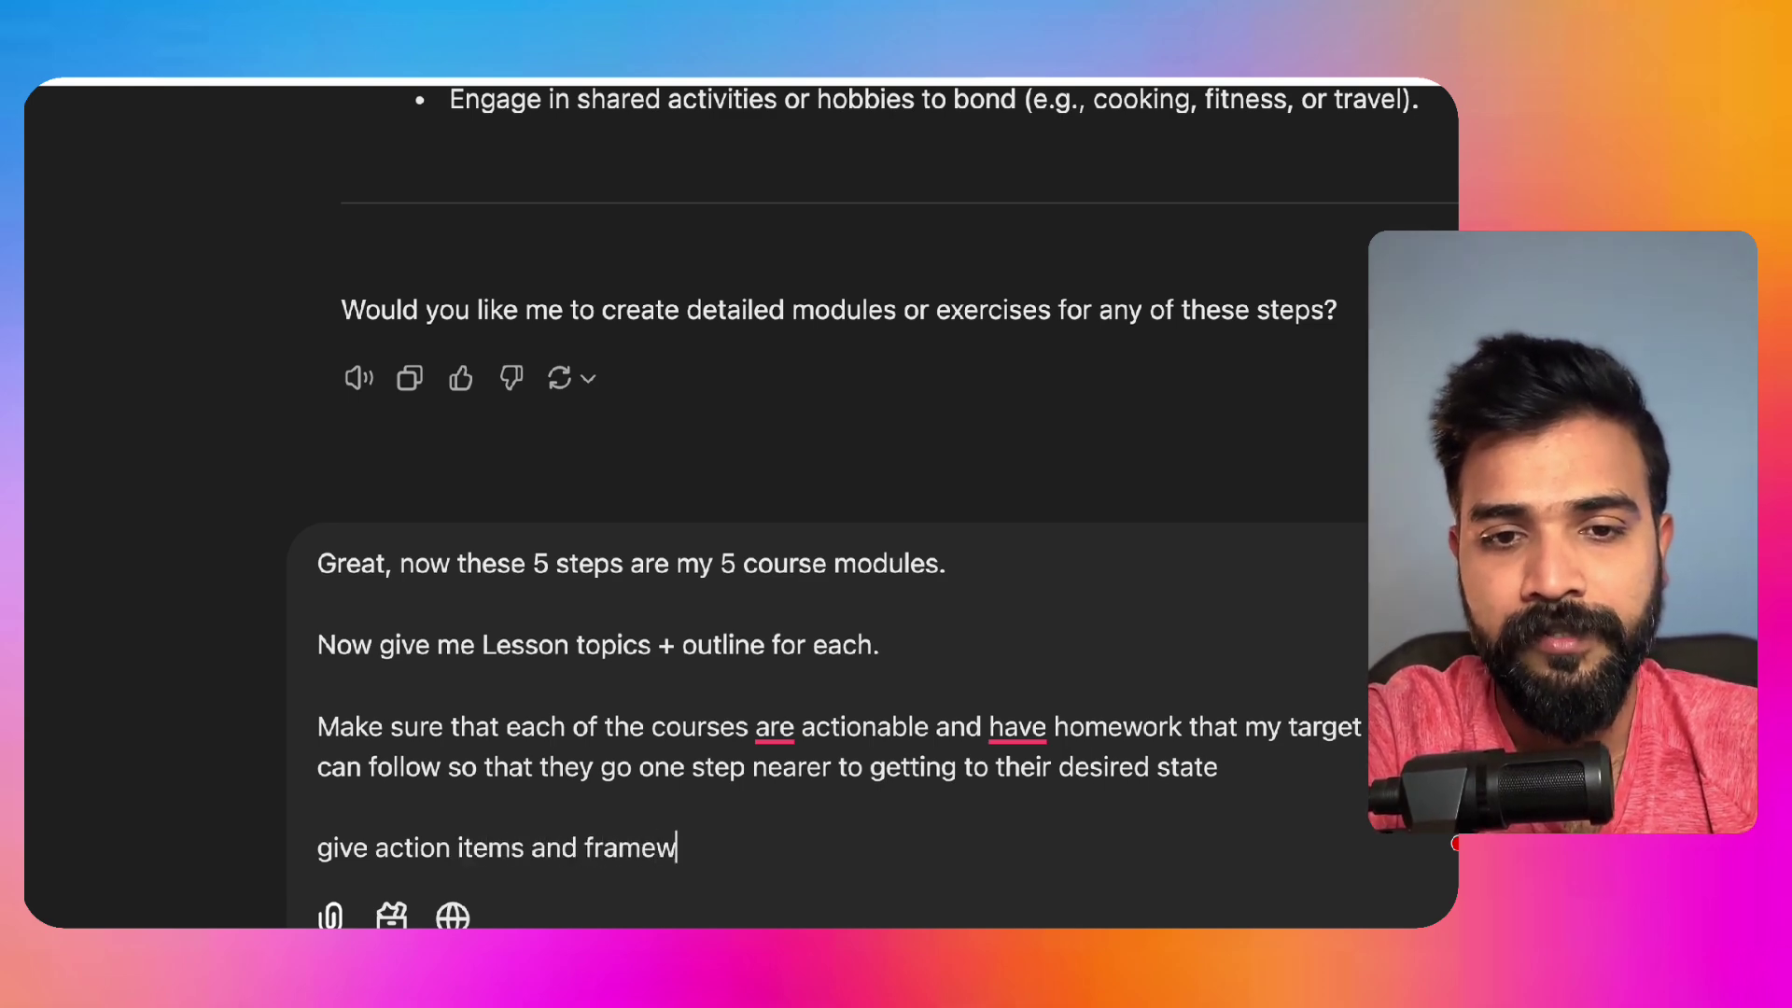
pyautogui.write('orks use')
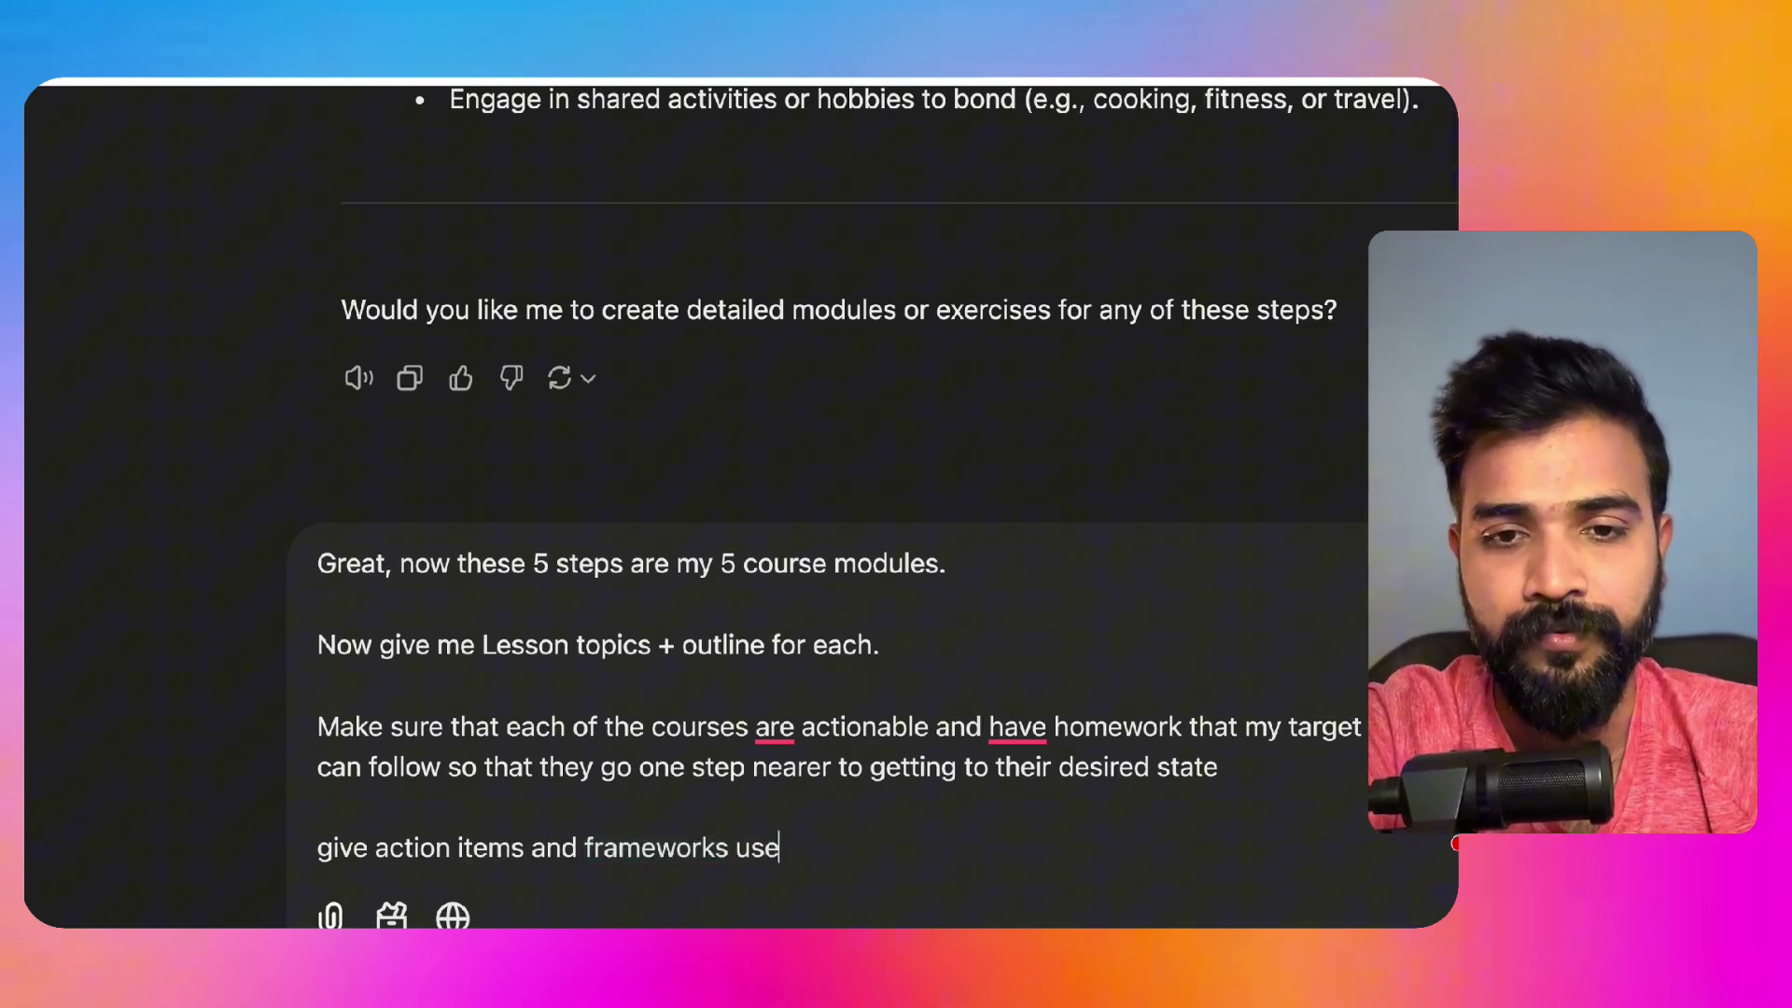
pyautogui.write('d by the to')
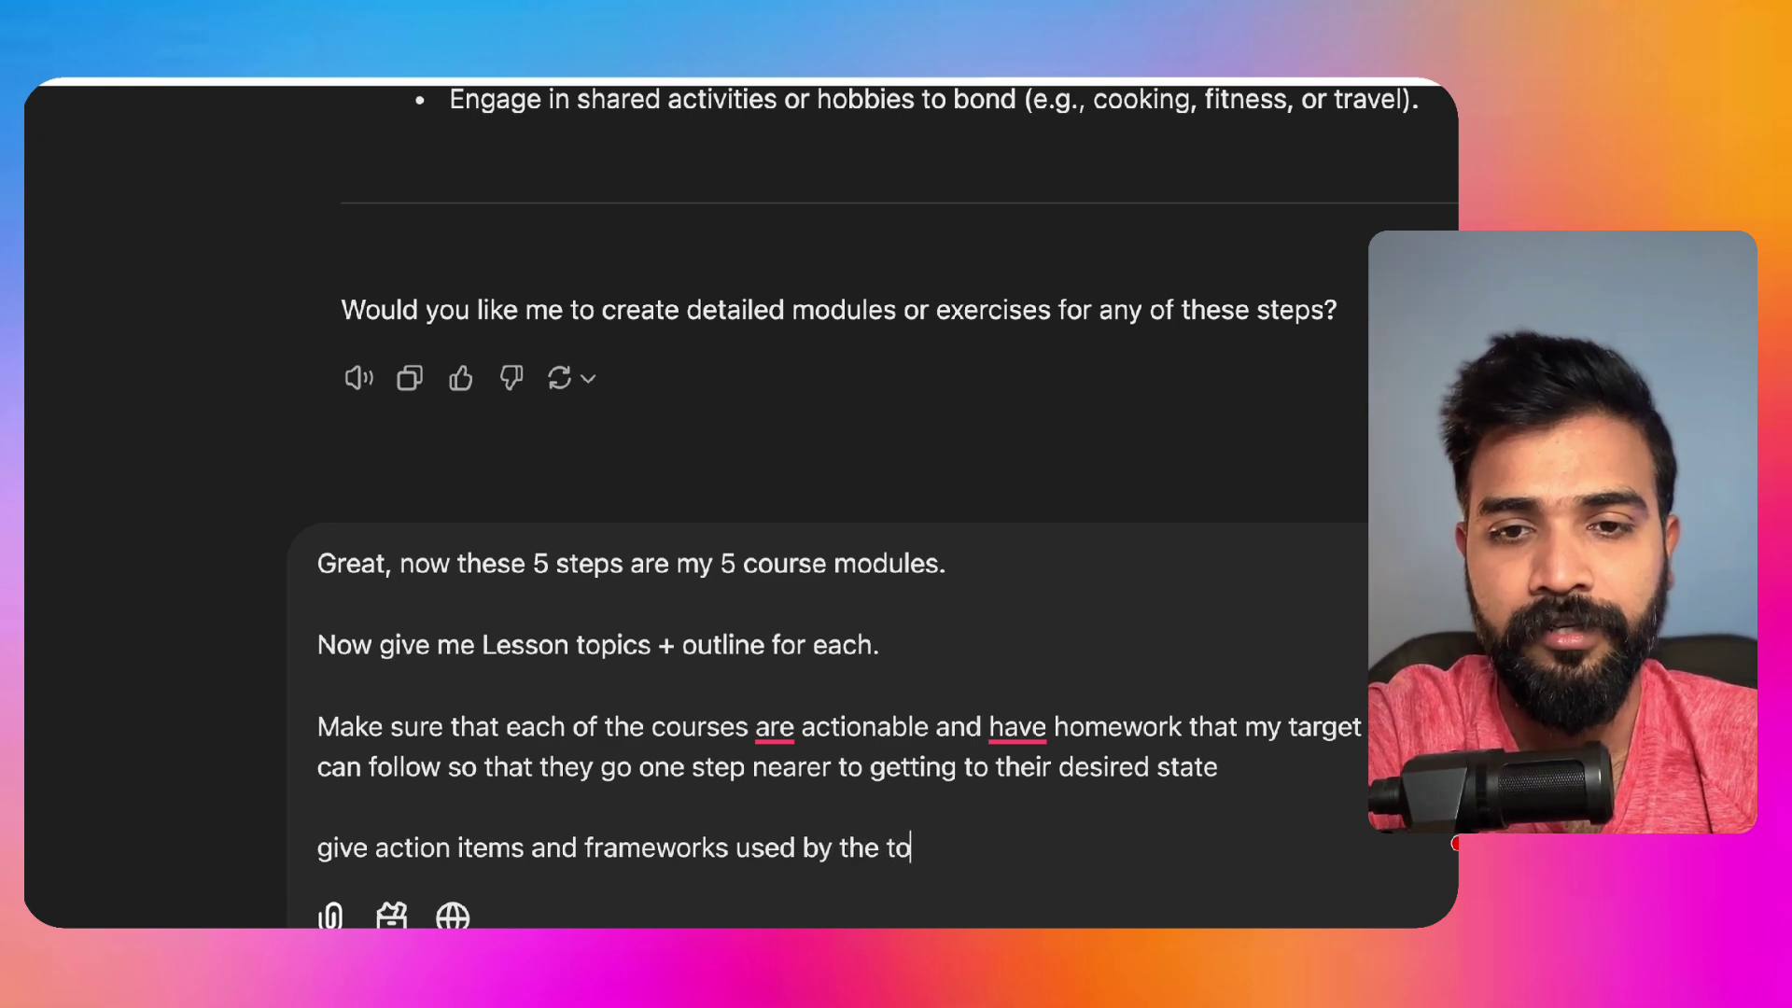
pyautogui.write('p ')
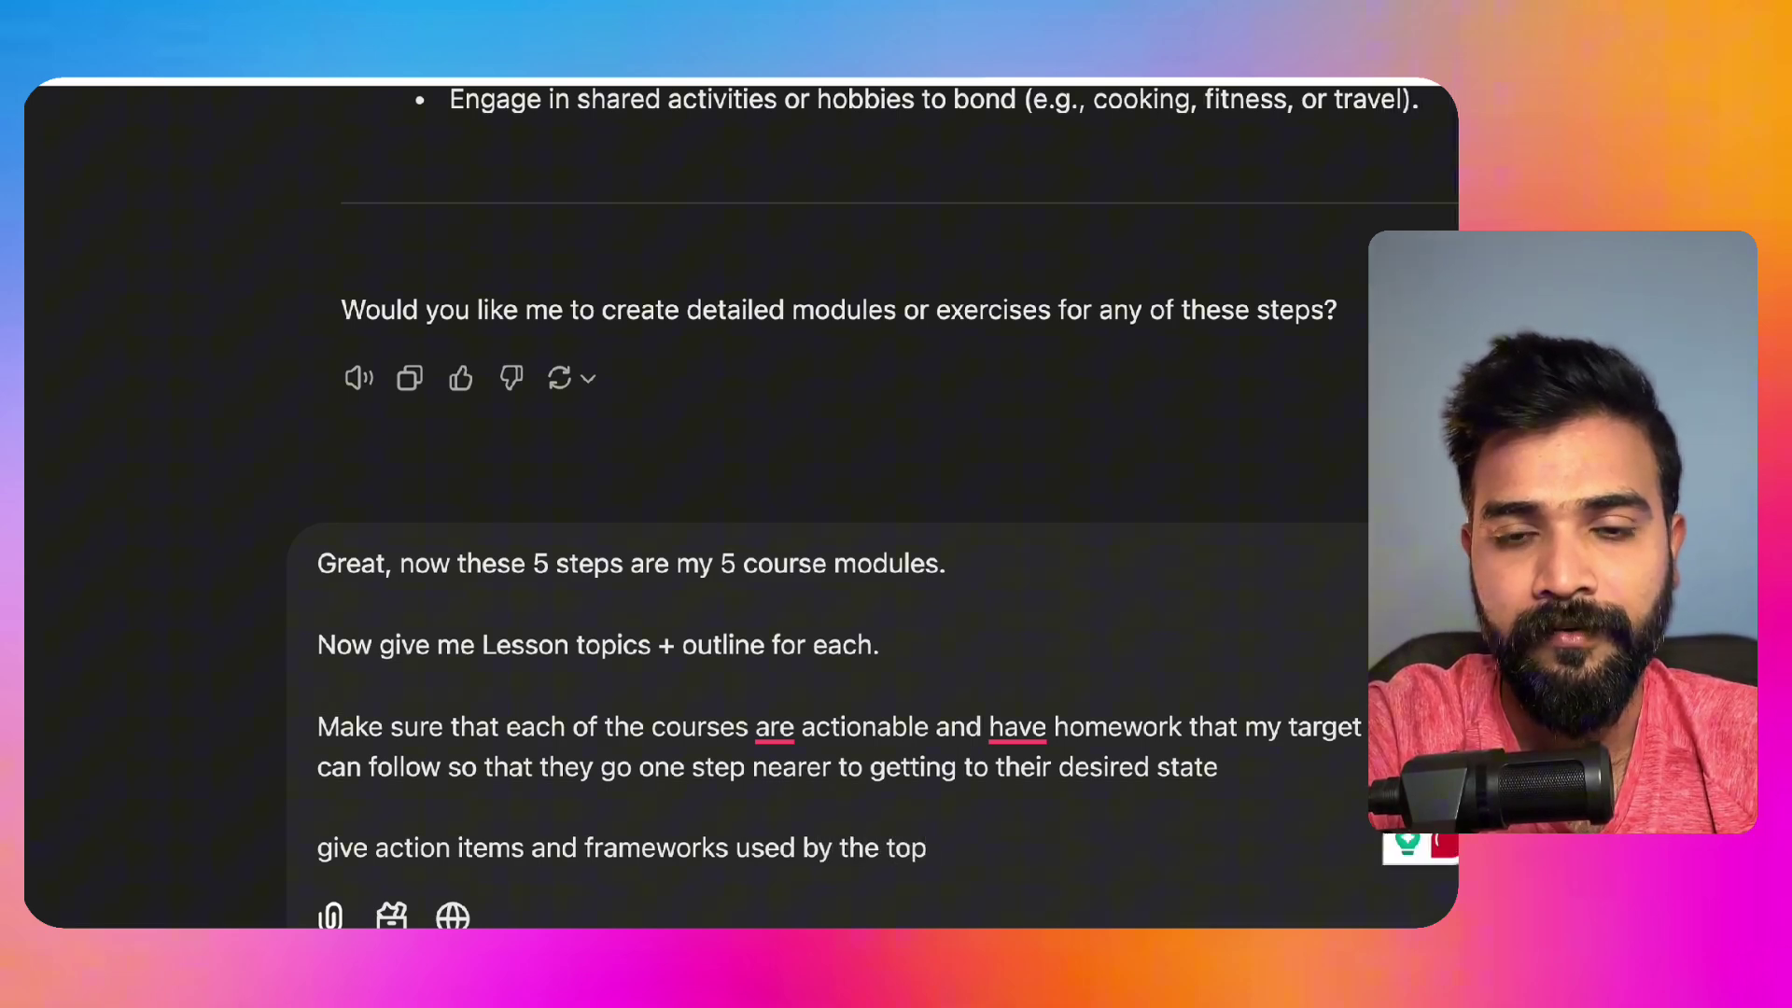
pyautogui.write('relations')
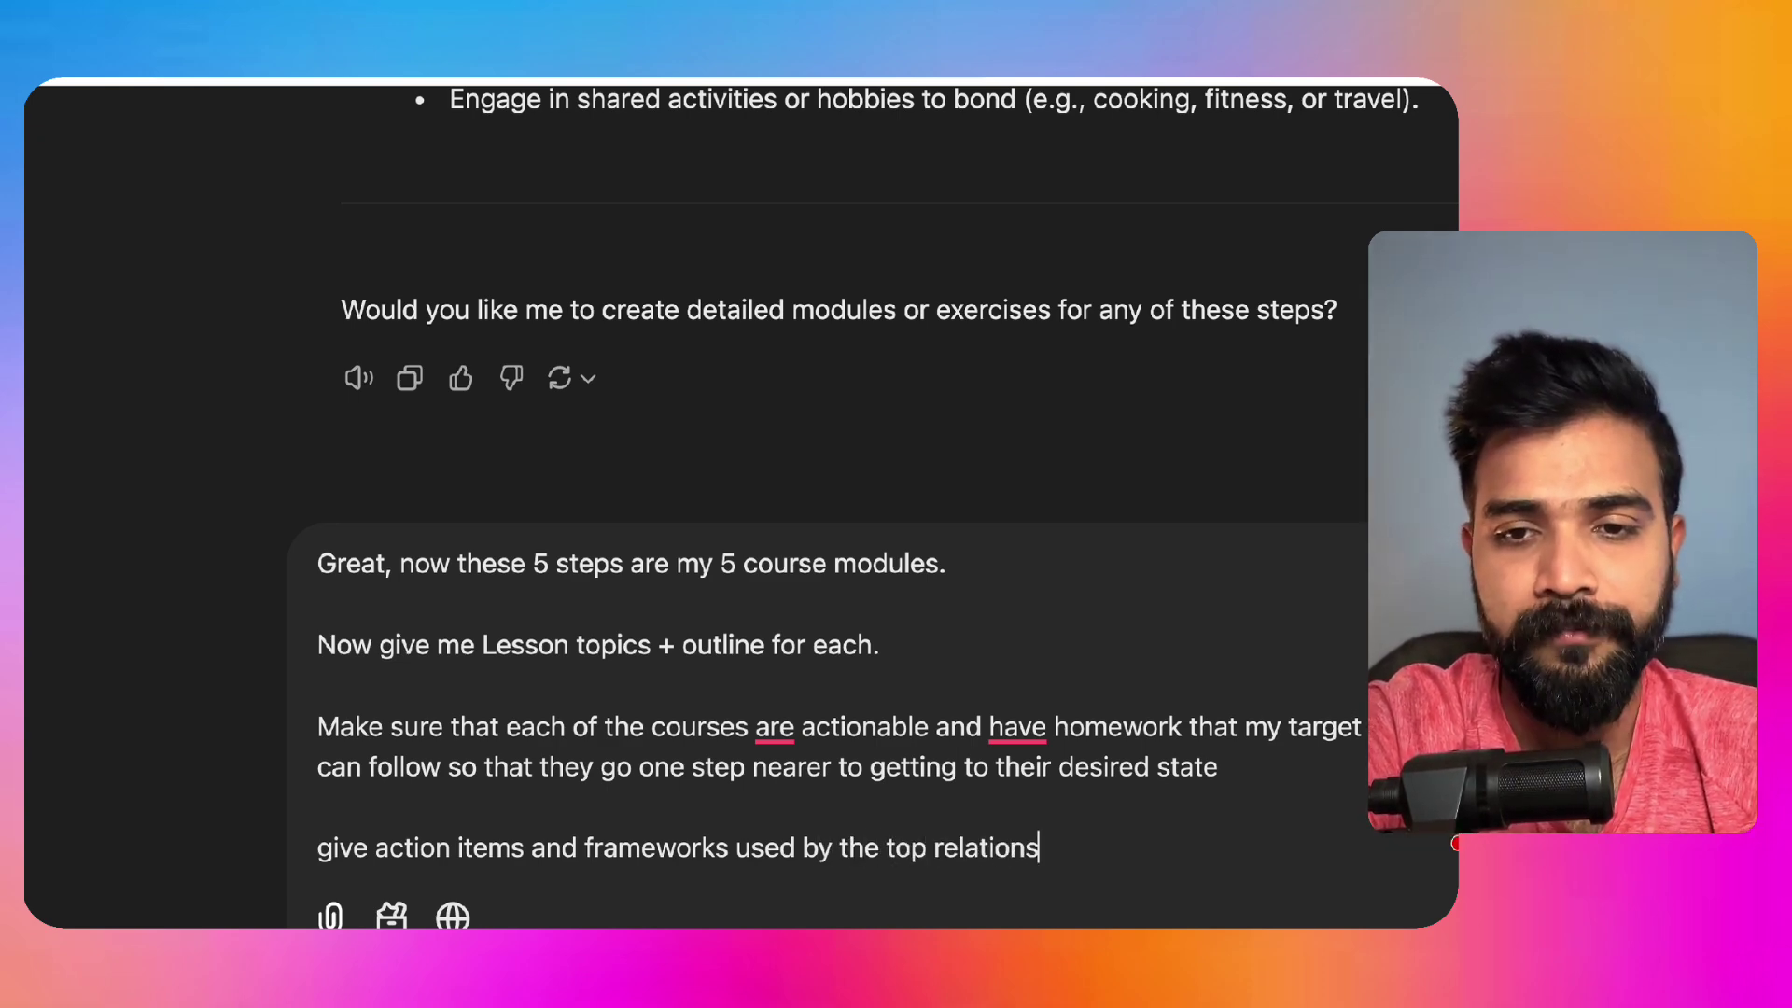
pyautogui.write('hip experts to ')
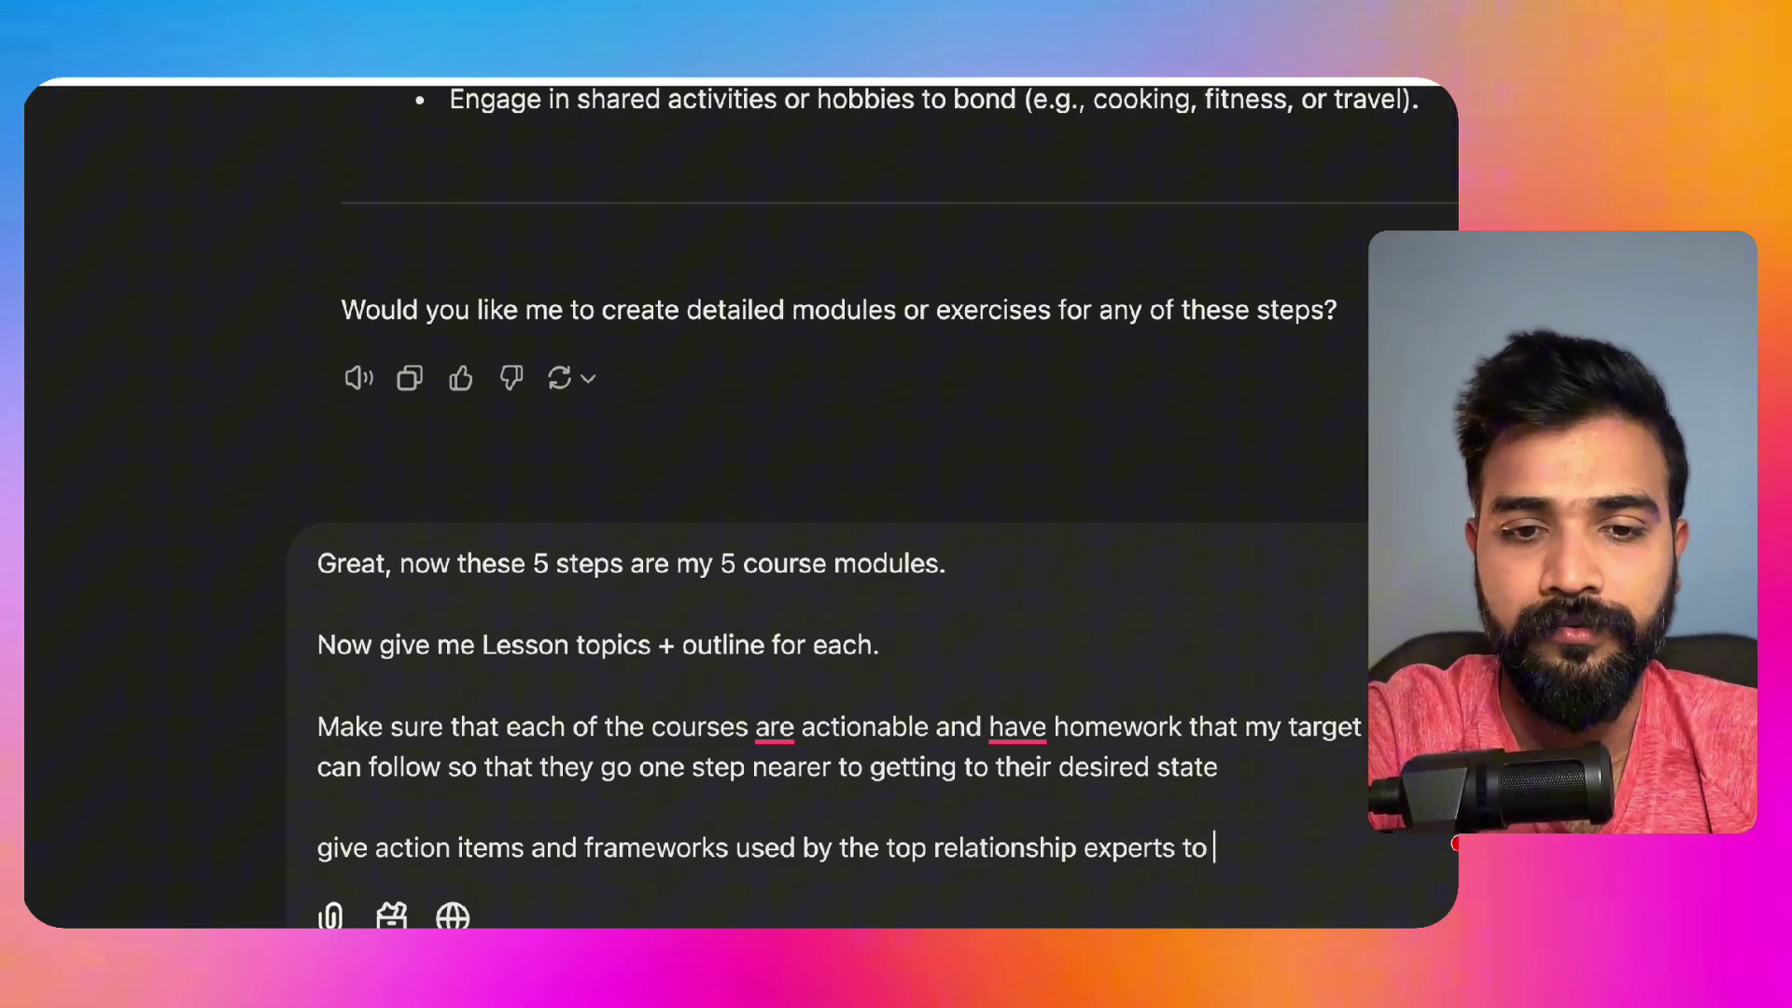
pyautogui.write('resolve co')
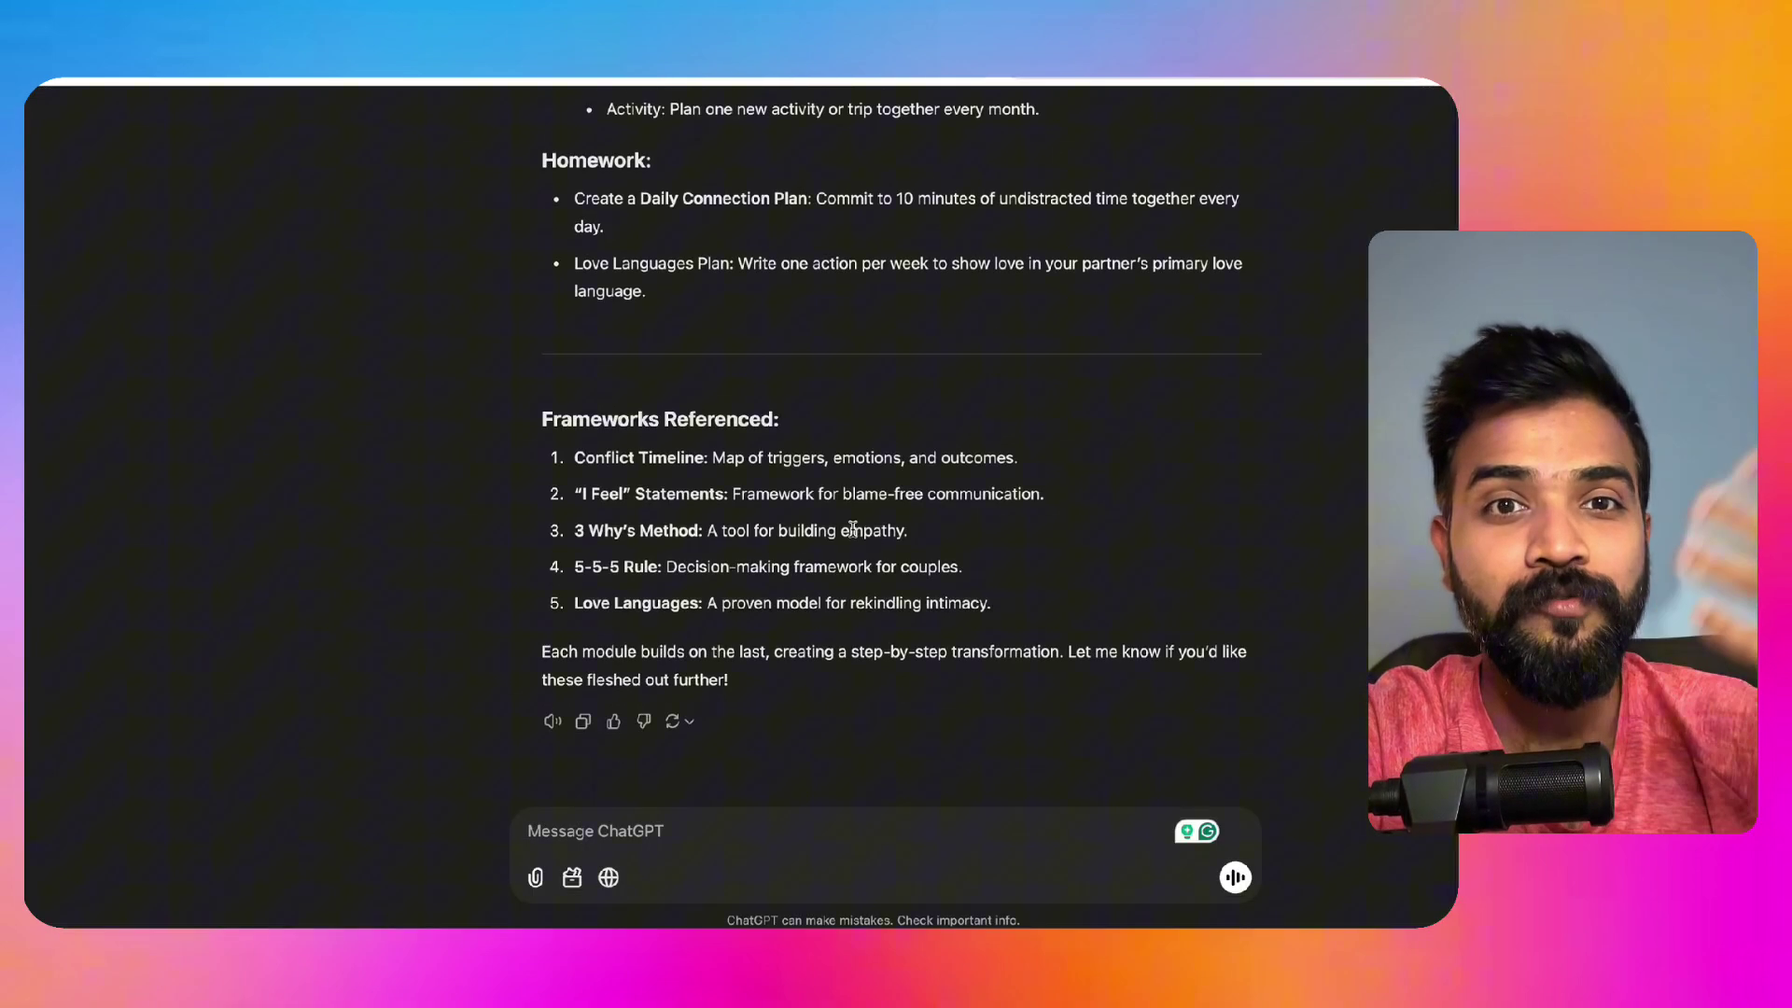
# Step: Scroll through ChatGPT's reply to review the module outlines and homework through Module 5
pyautogui.scroll(15, 852, 529)
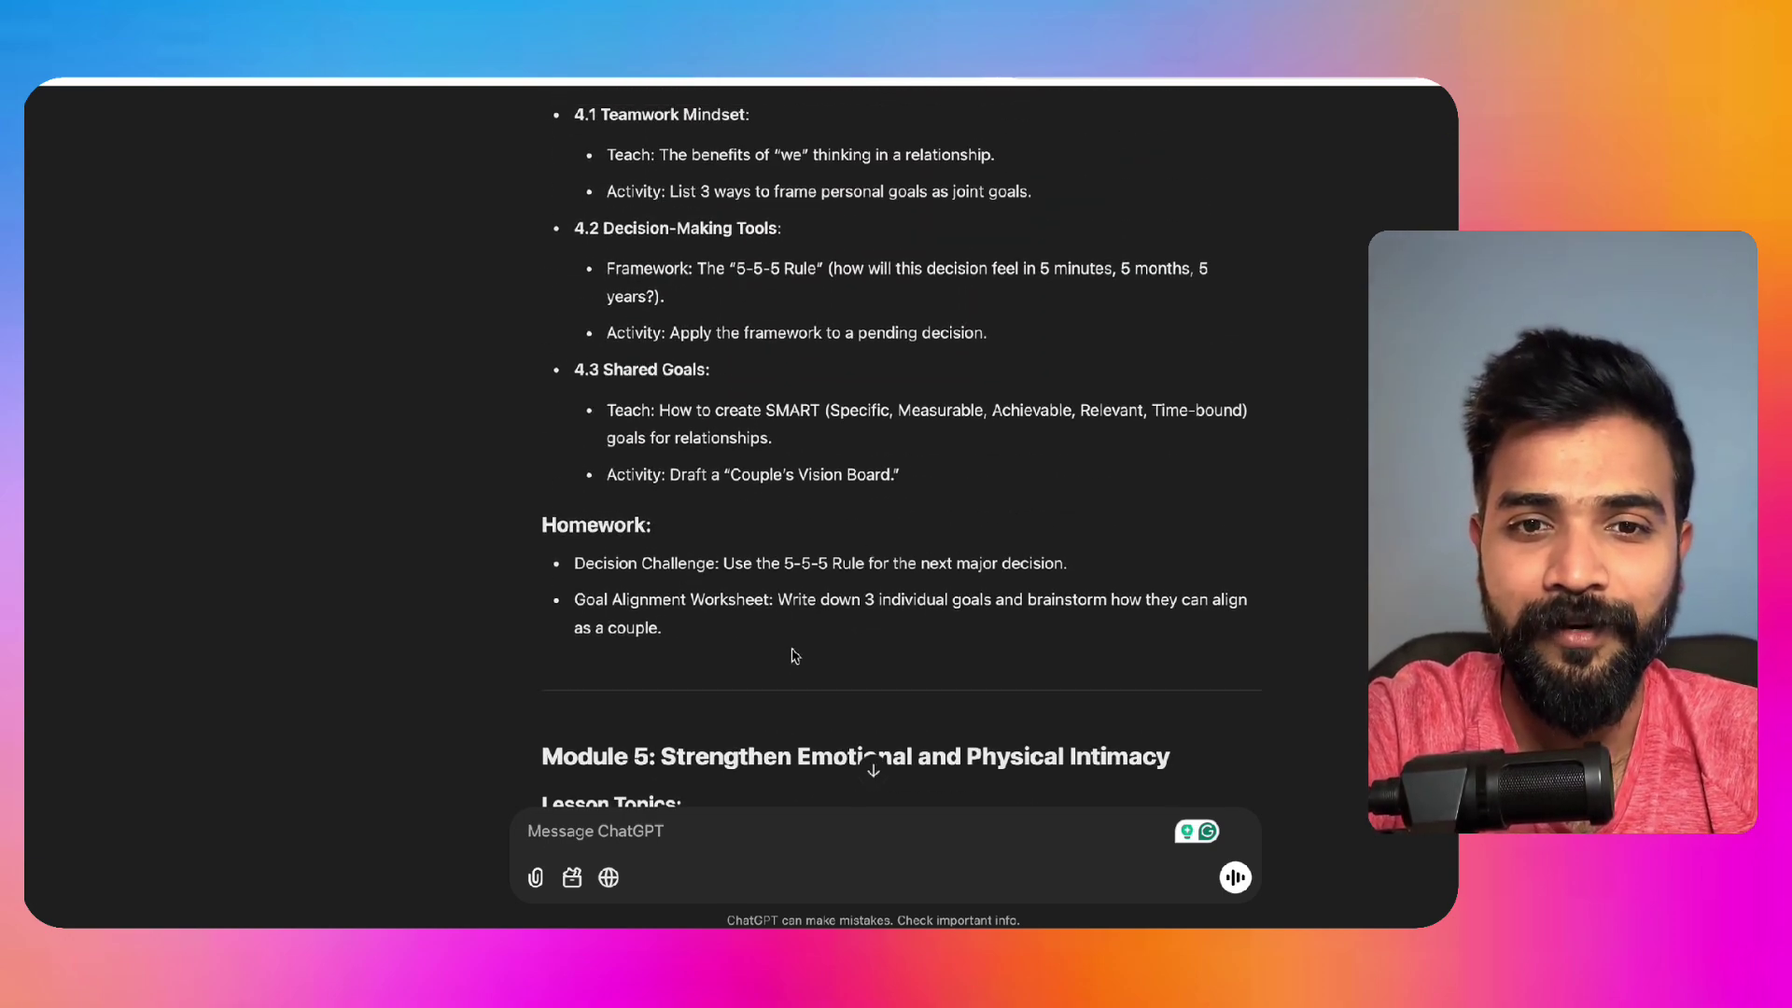
pyautogui.scroll(-3, 787, 657)
pyautogui.scroll(-3, 710, 481)
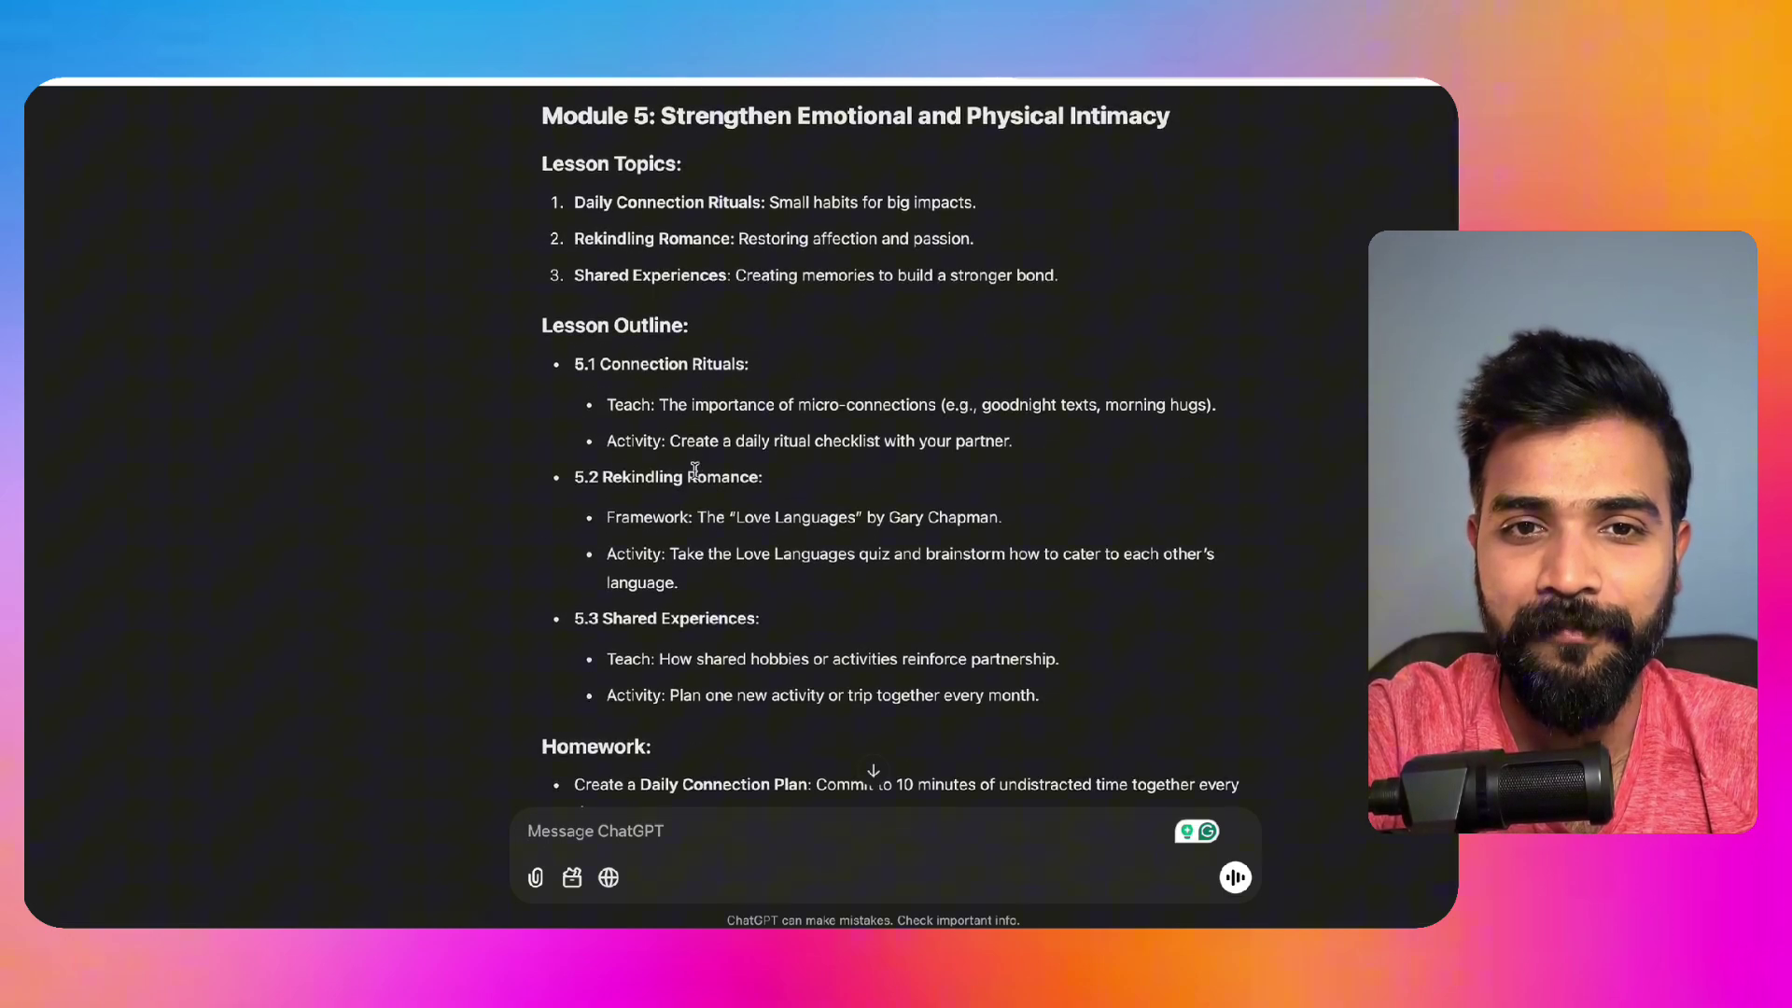
pyautogui.scroll(-3, 714, 485)
pyautogui.scroll(3, 687, 617)
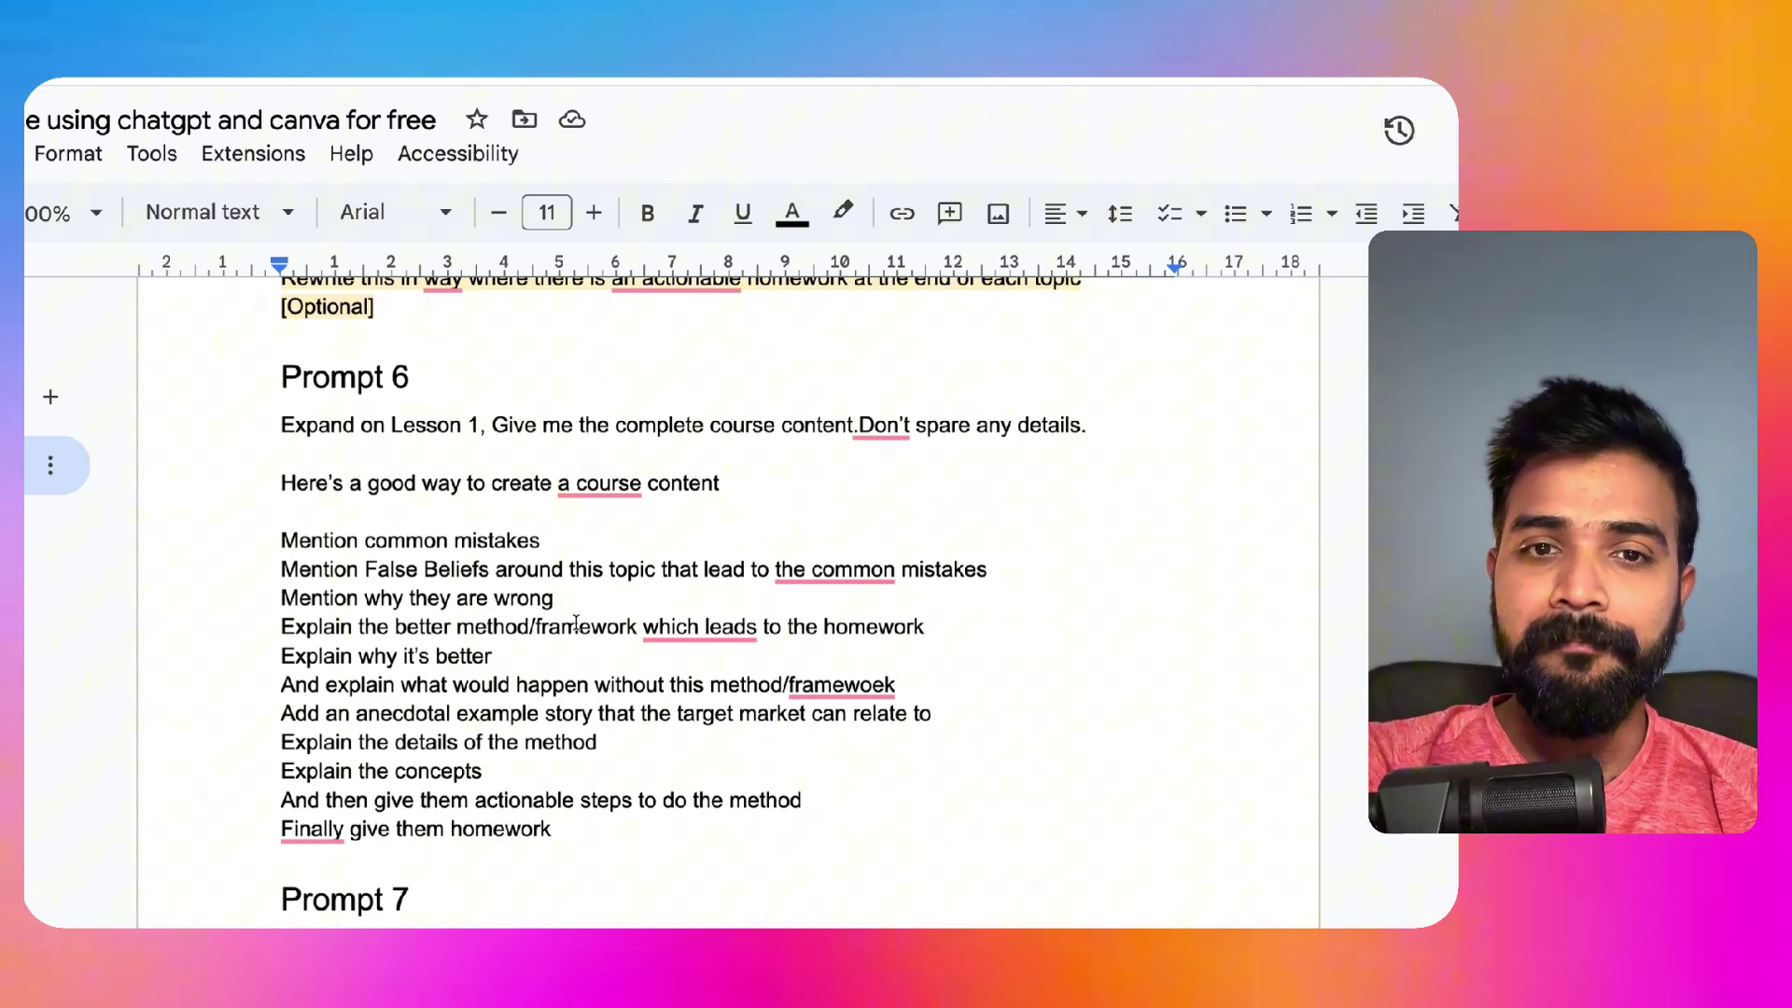
# Step: Append 'later on' after 'homework' on Prompt 6's framework line
pyautogui.moveTo(700, 627)
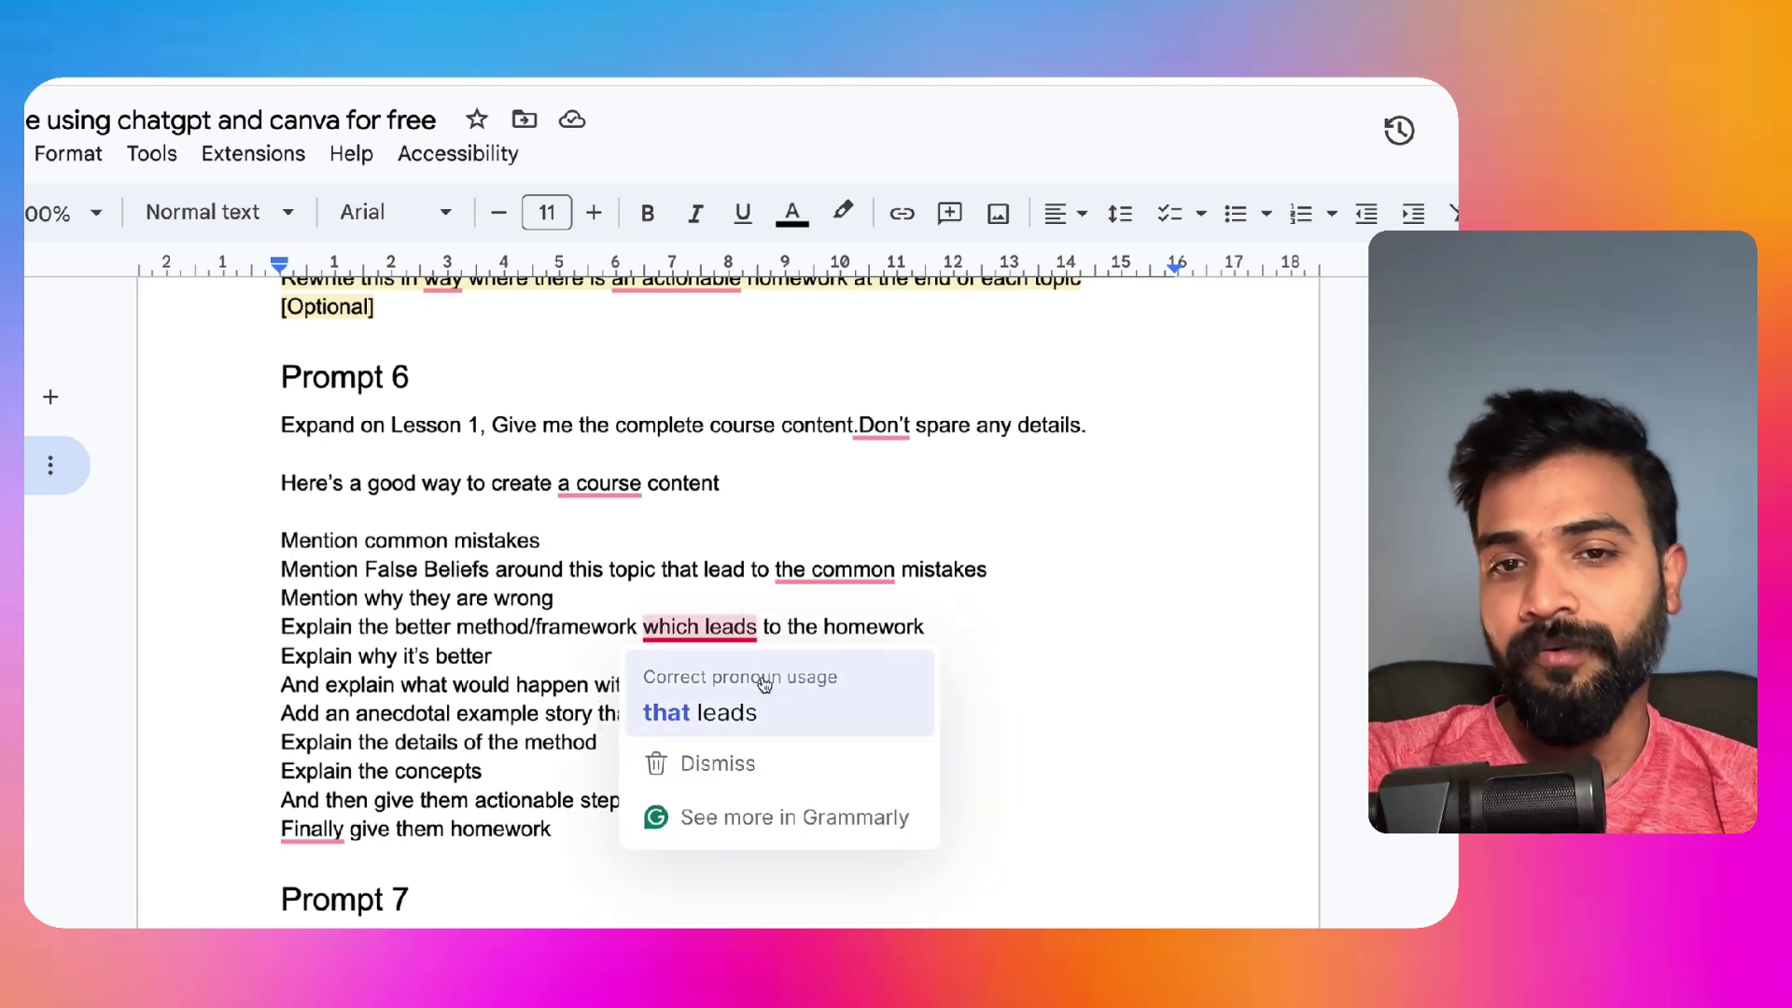
pyautogui.click(931, 626)
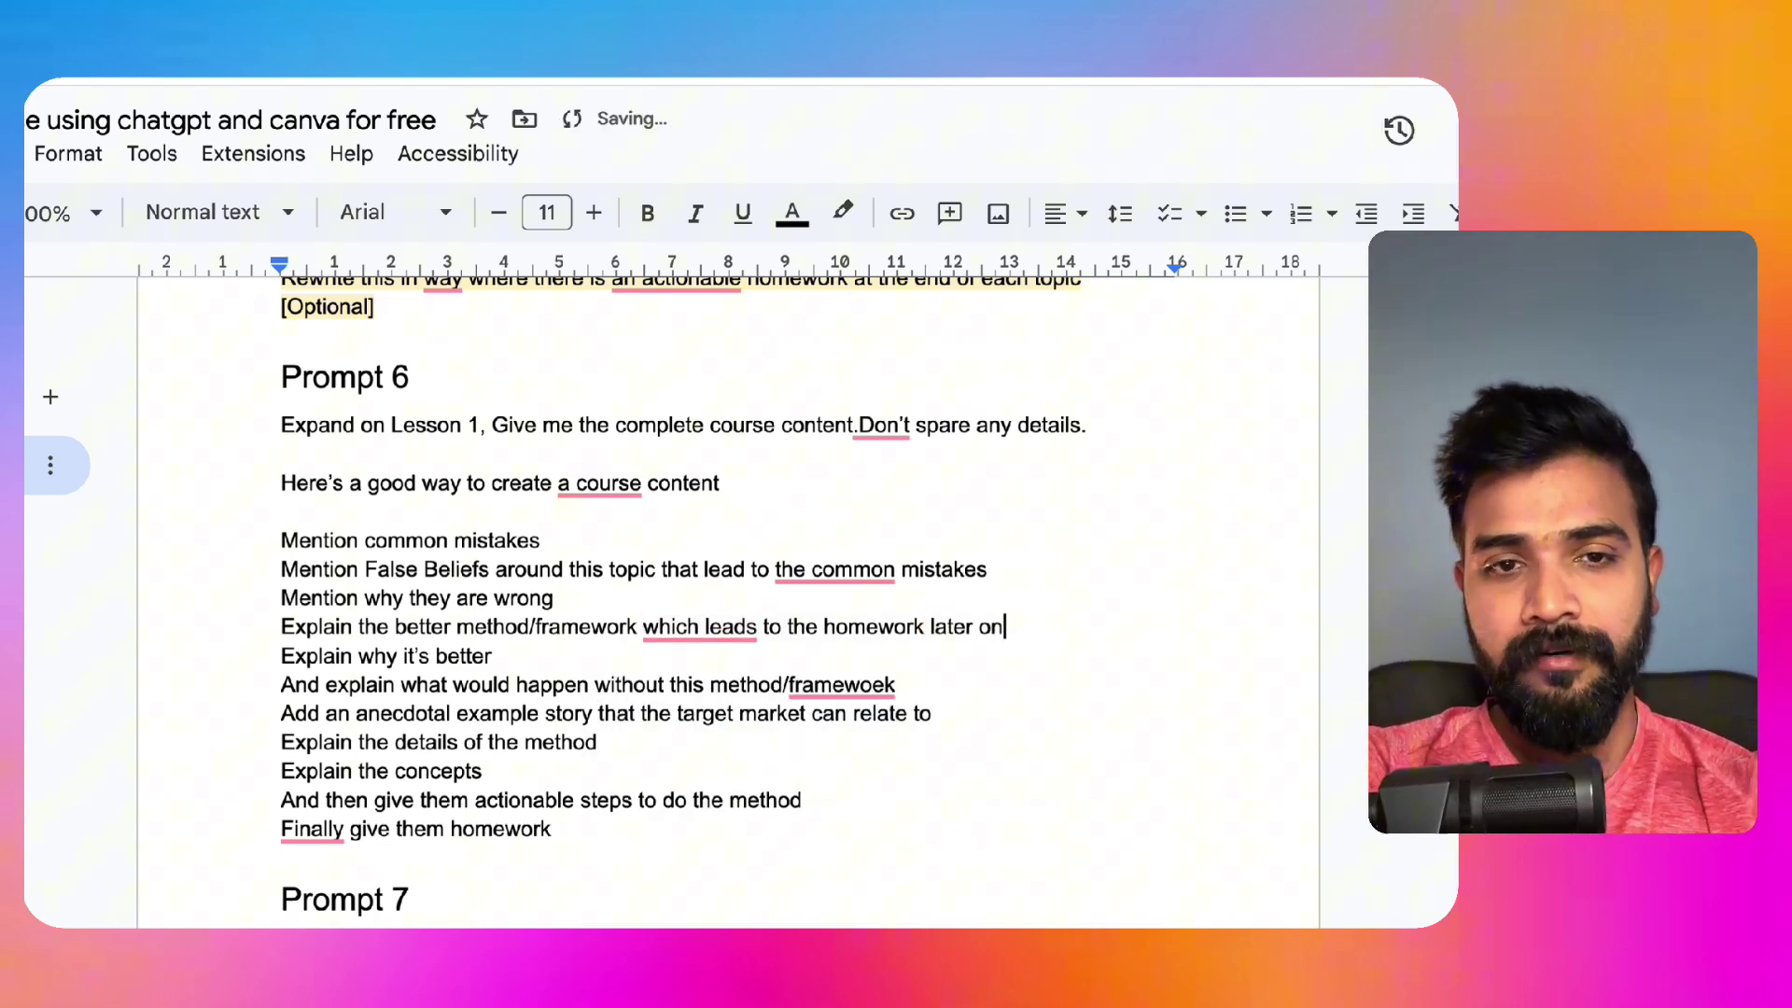
pyautogui.write('later on')
# Step: Correct the misspelled 'framewoek' to 'framework' using the spelling suggestion
pyautogui.moveTo(710, 639)
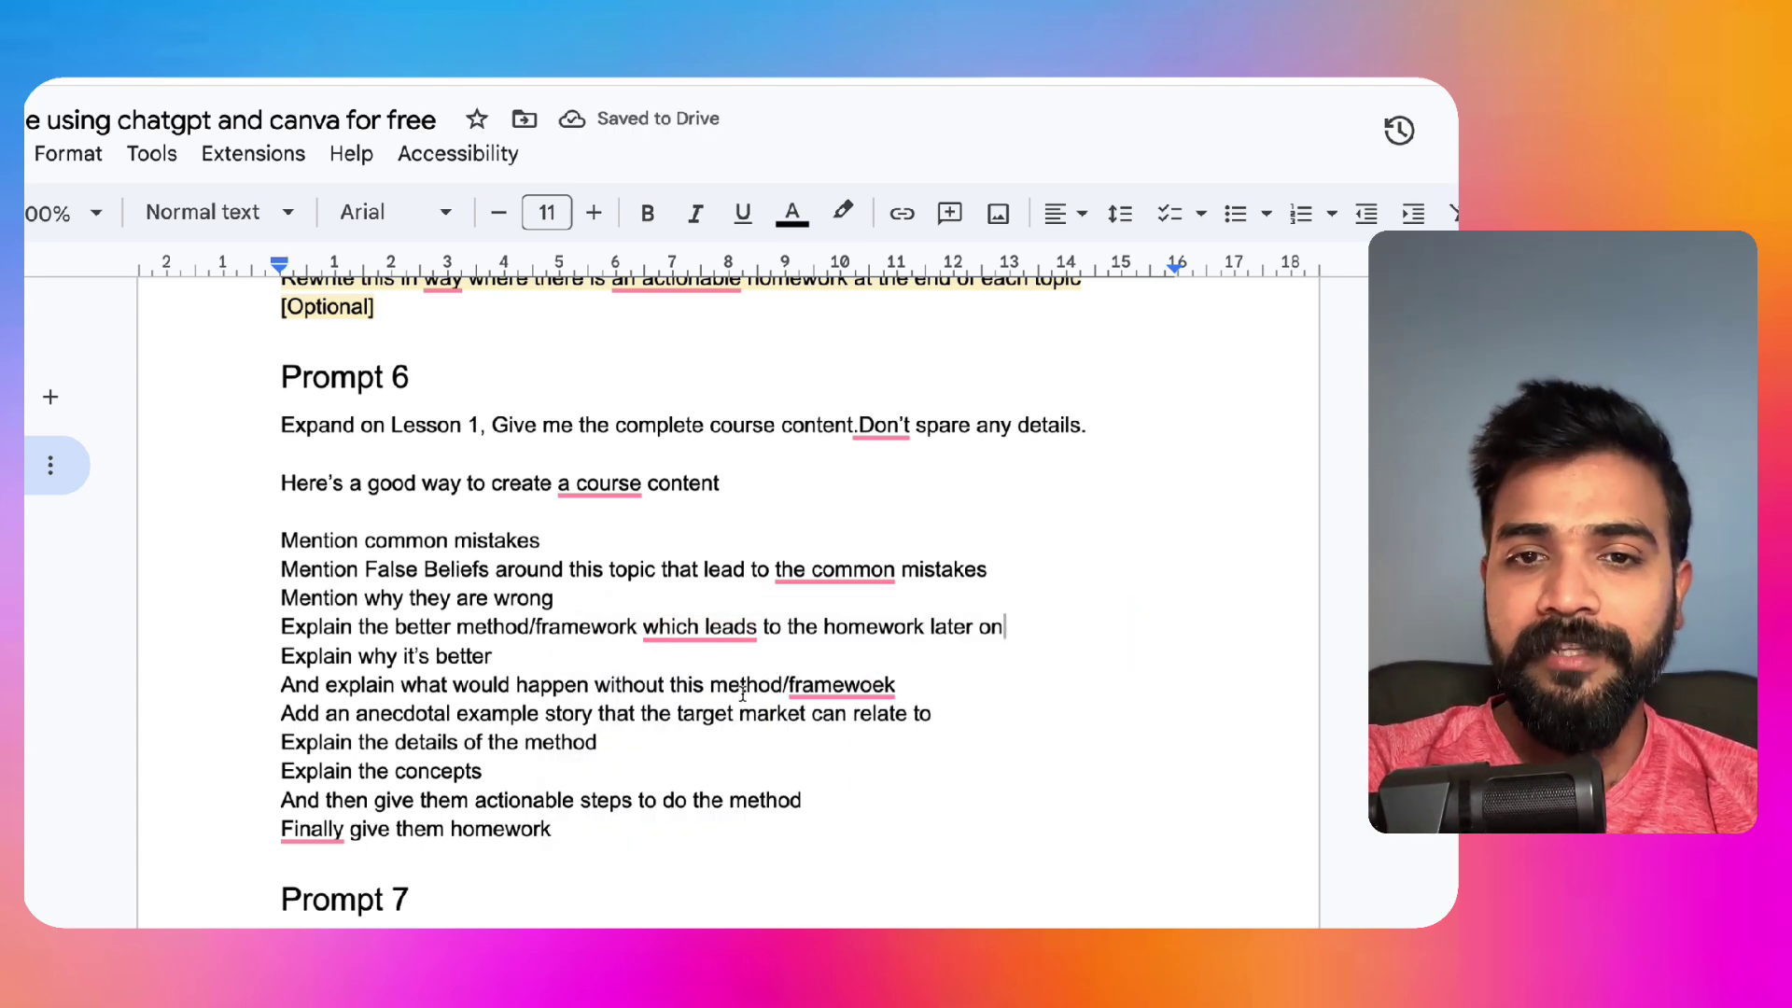
pyautogui.click(840, 689)
pyautogui.click(849, 763)
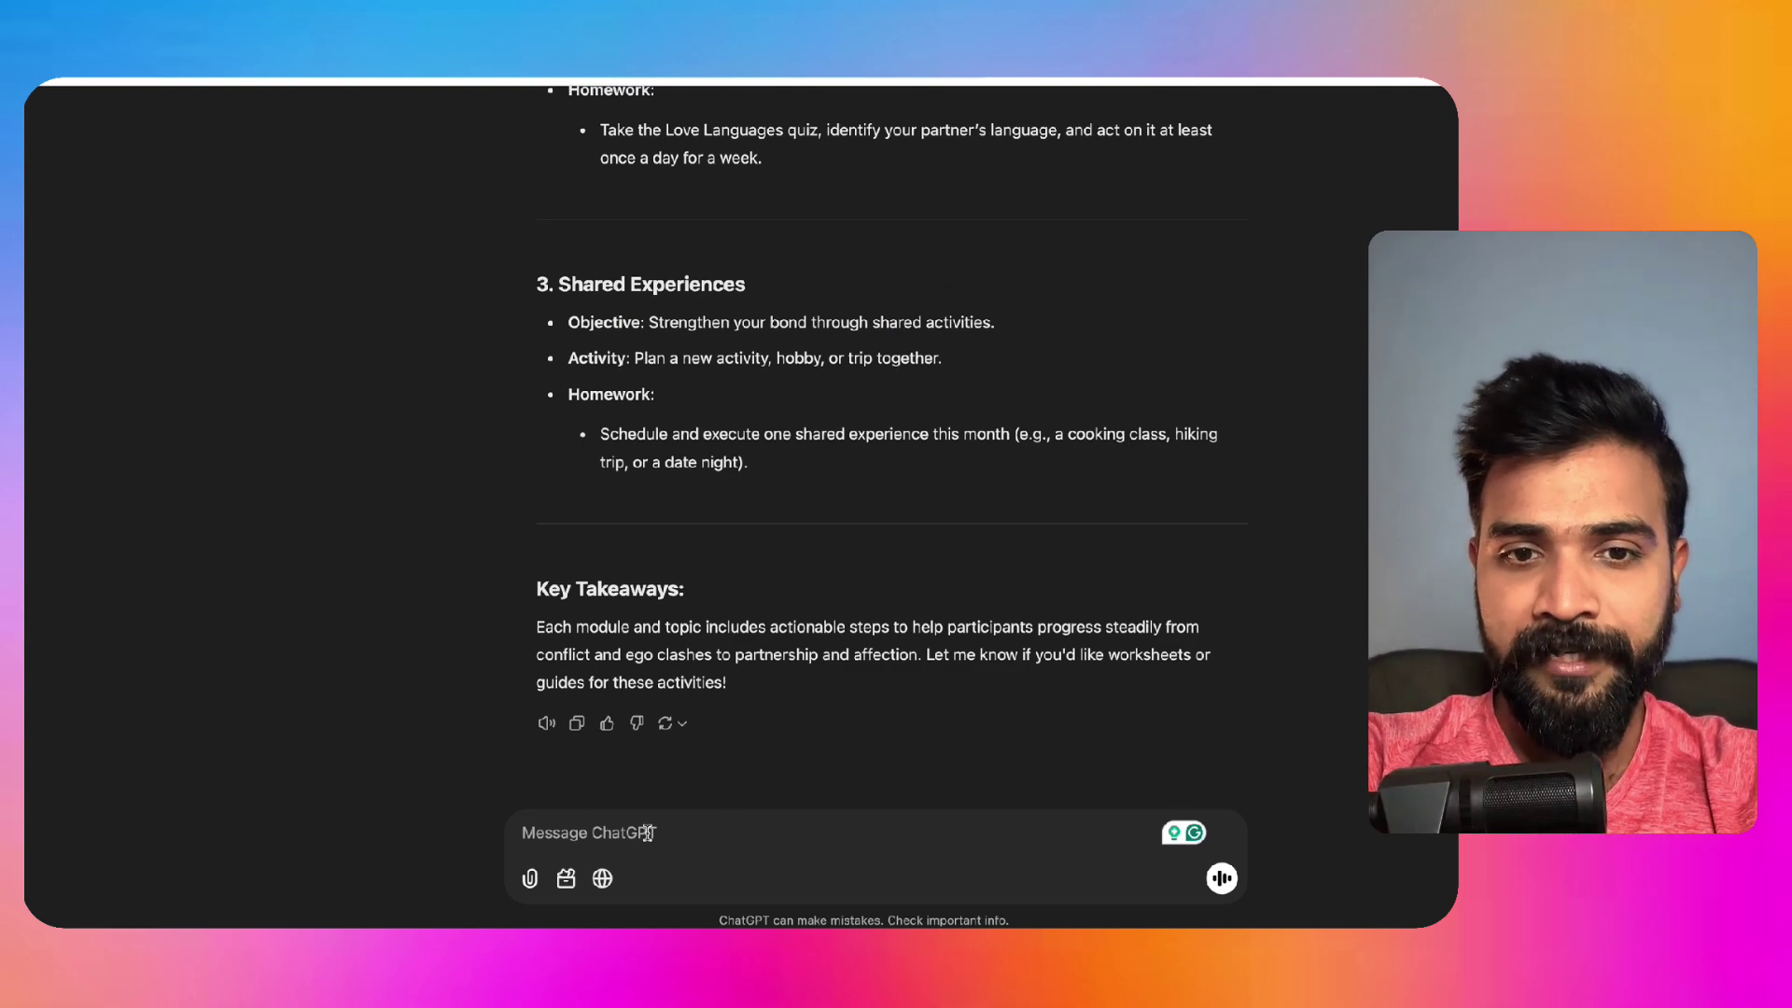
# Step: Paste the Prompt 6 text into the ChatGPT message box
pyautogui.click(648, 833)
pyautogui.press('super+v')
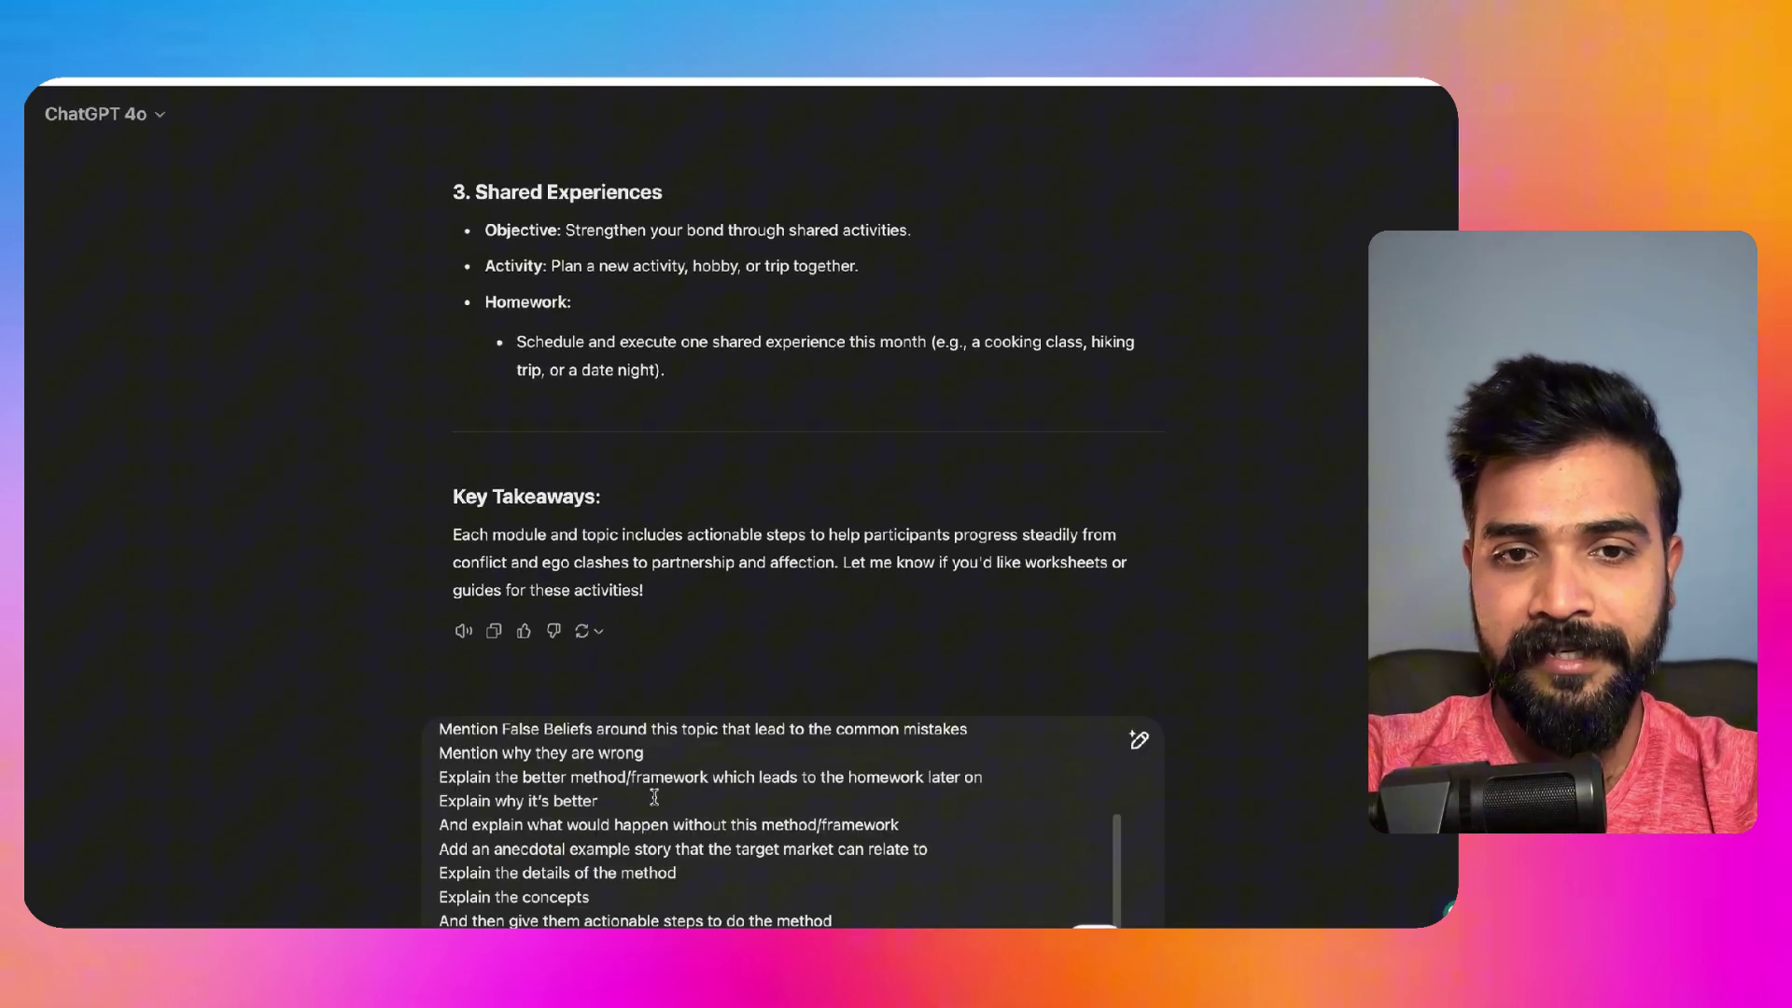
pyautogui.scroll(5, 654, 796)
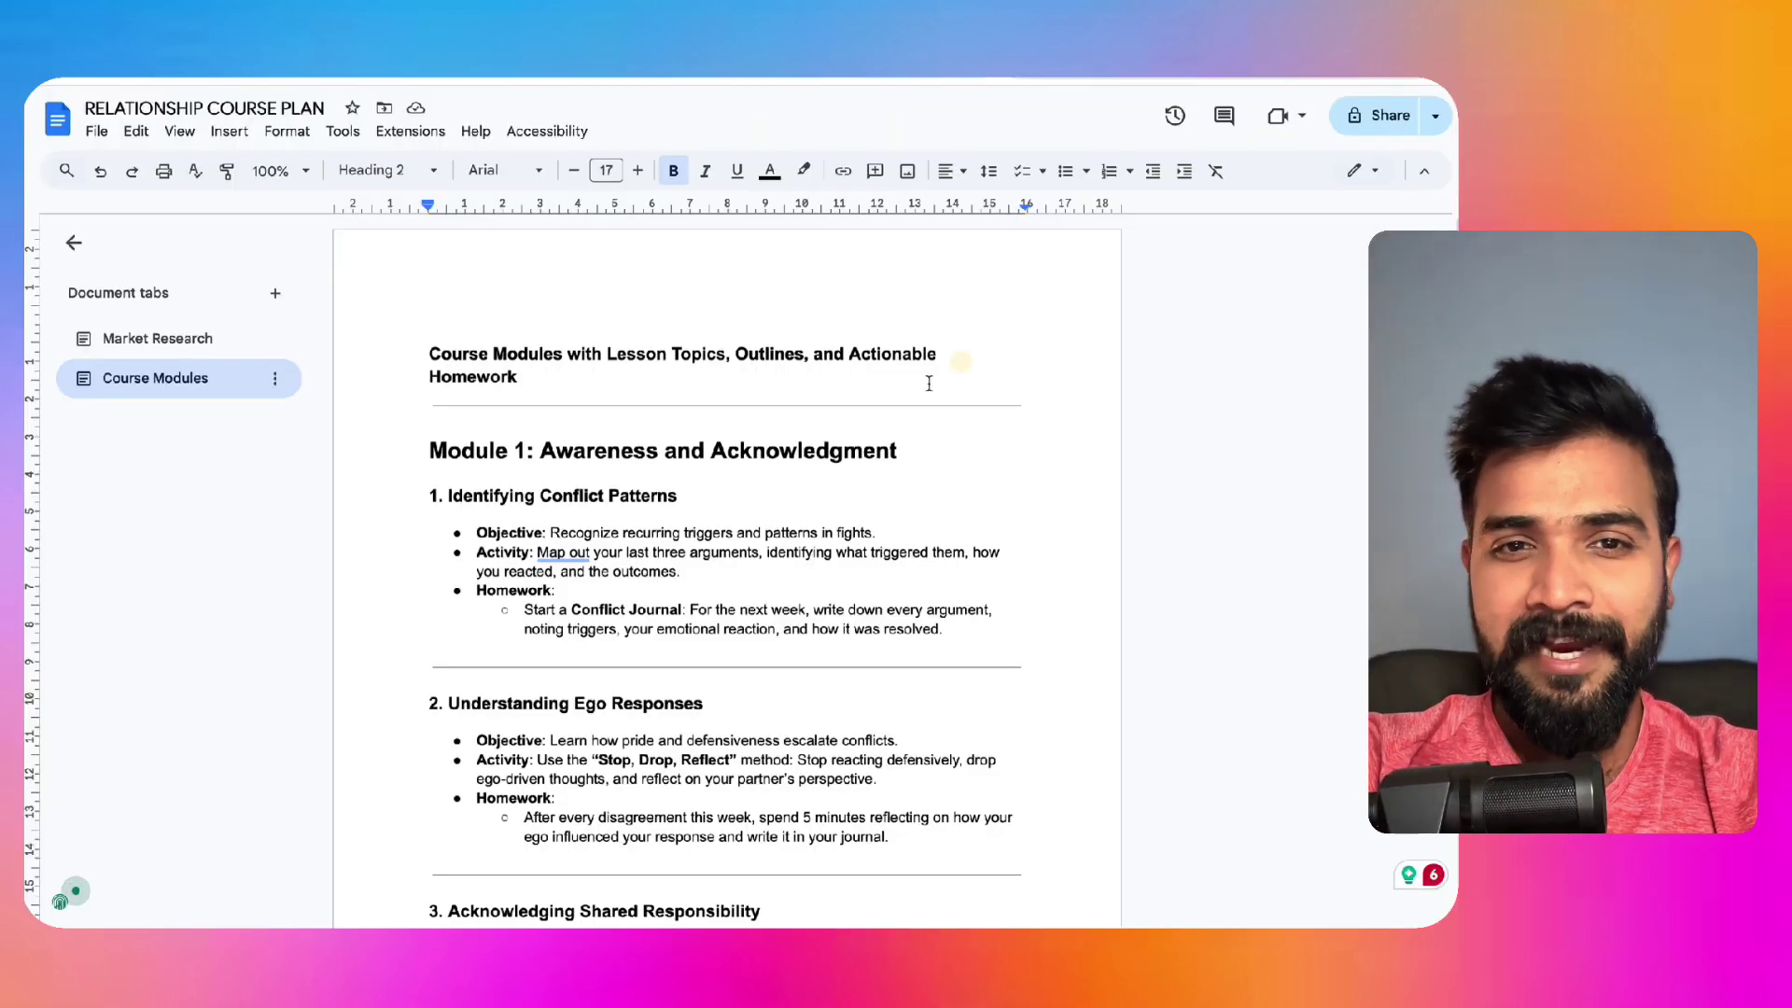
pyautogui.scroll(-1, 929, 383)
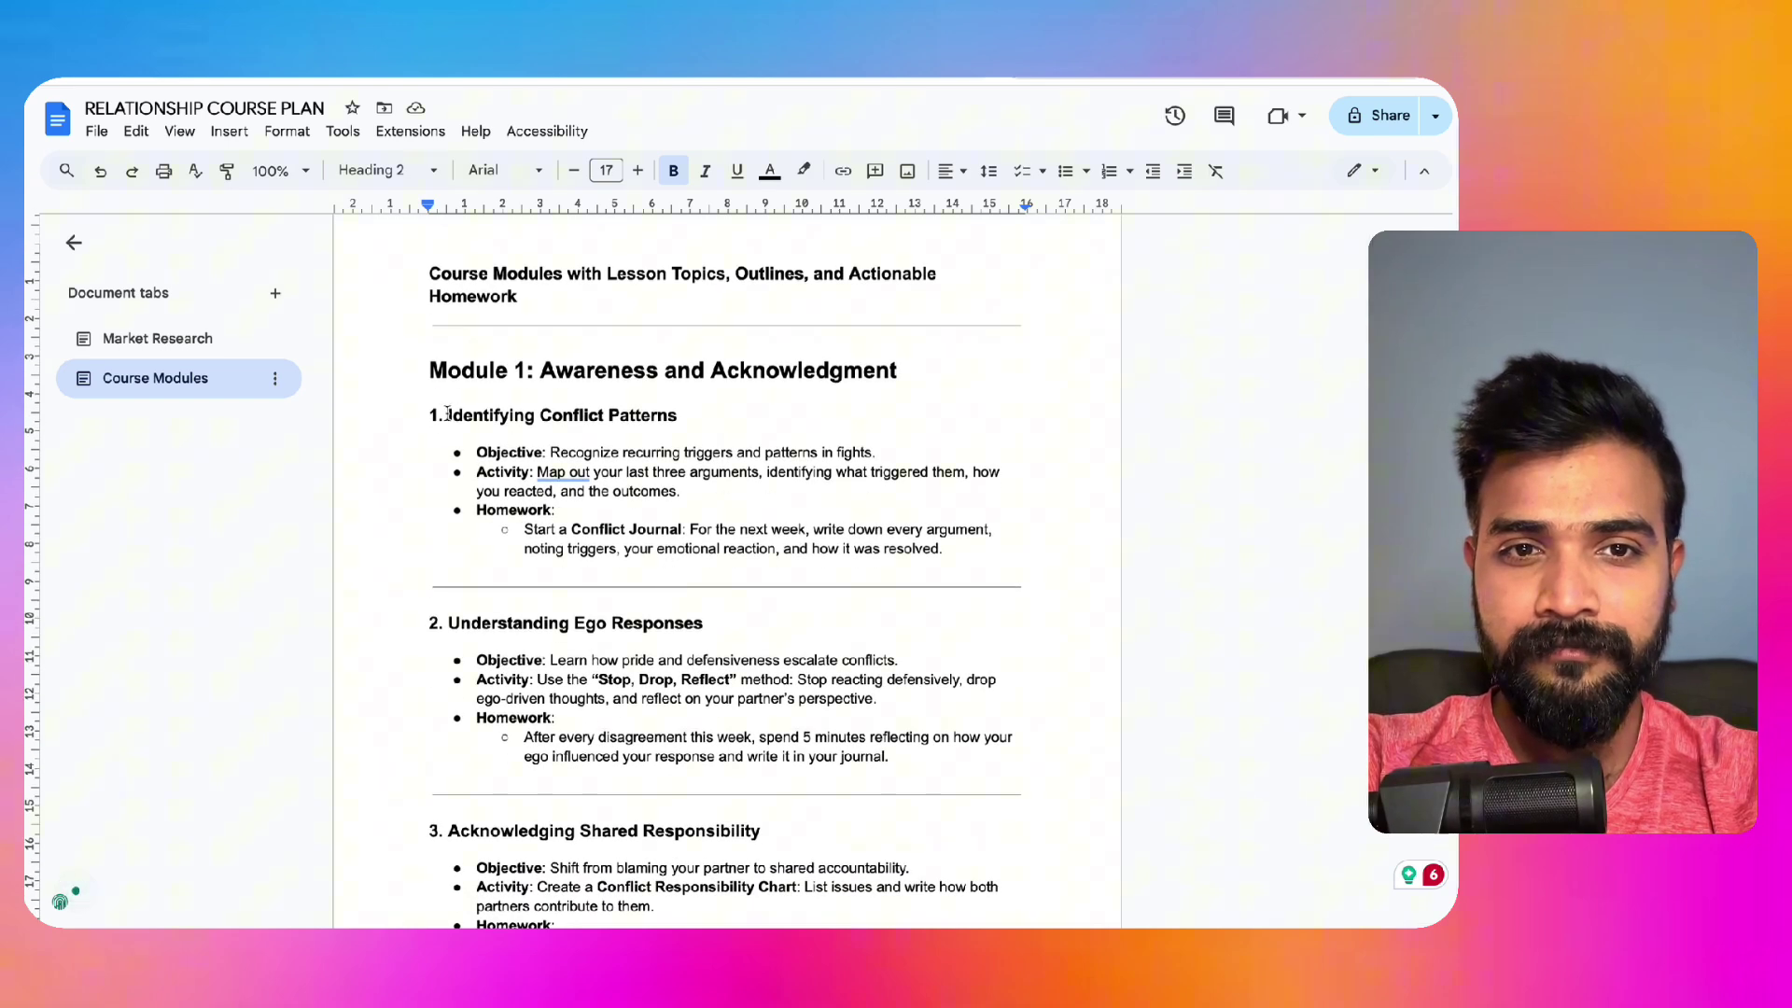
# Step: Add the Identifying Conflict Patterns outline below the first prompt line and send it
pyautogui.moveTo(447, 415); pyautogui.dragTo(1022, 538)
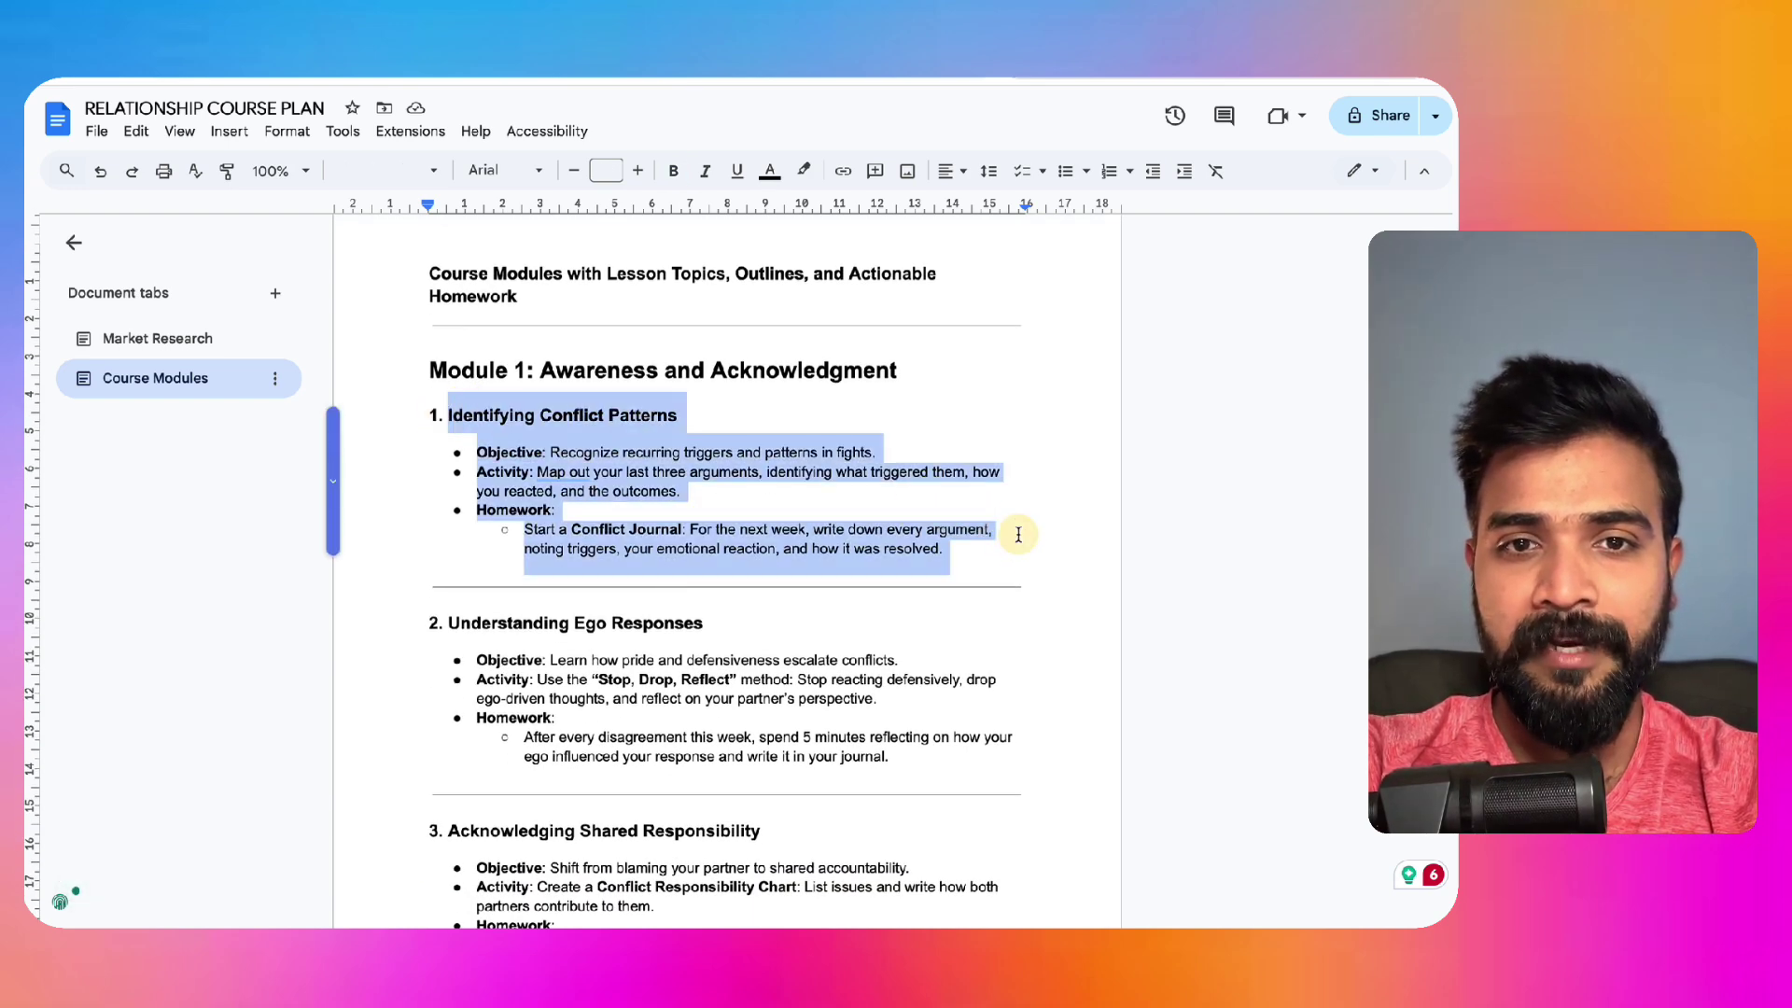
pyautogui.click(1018, 535)
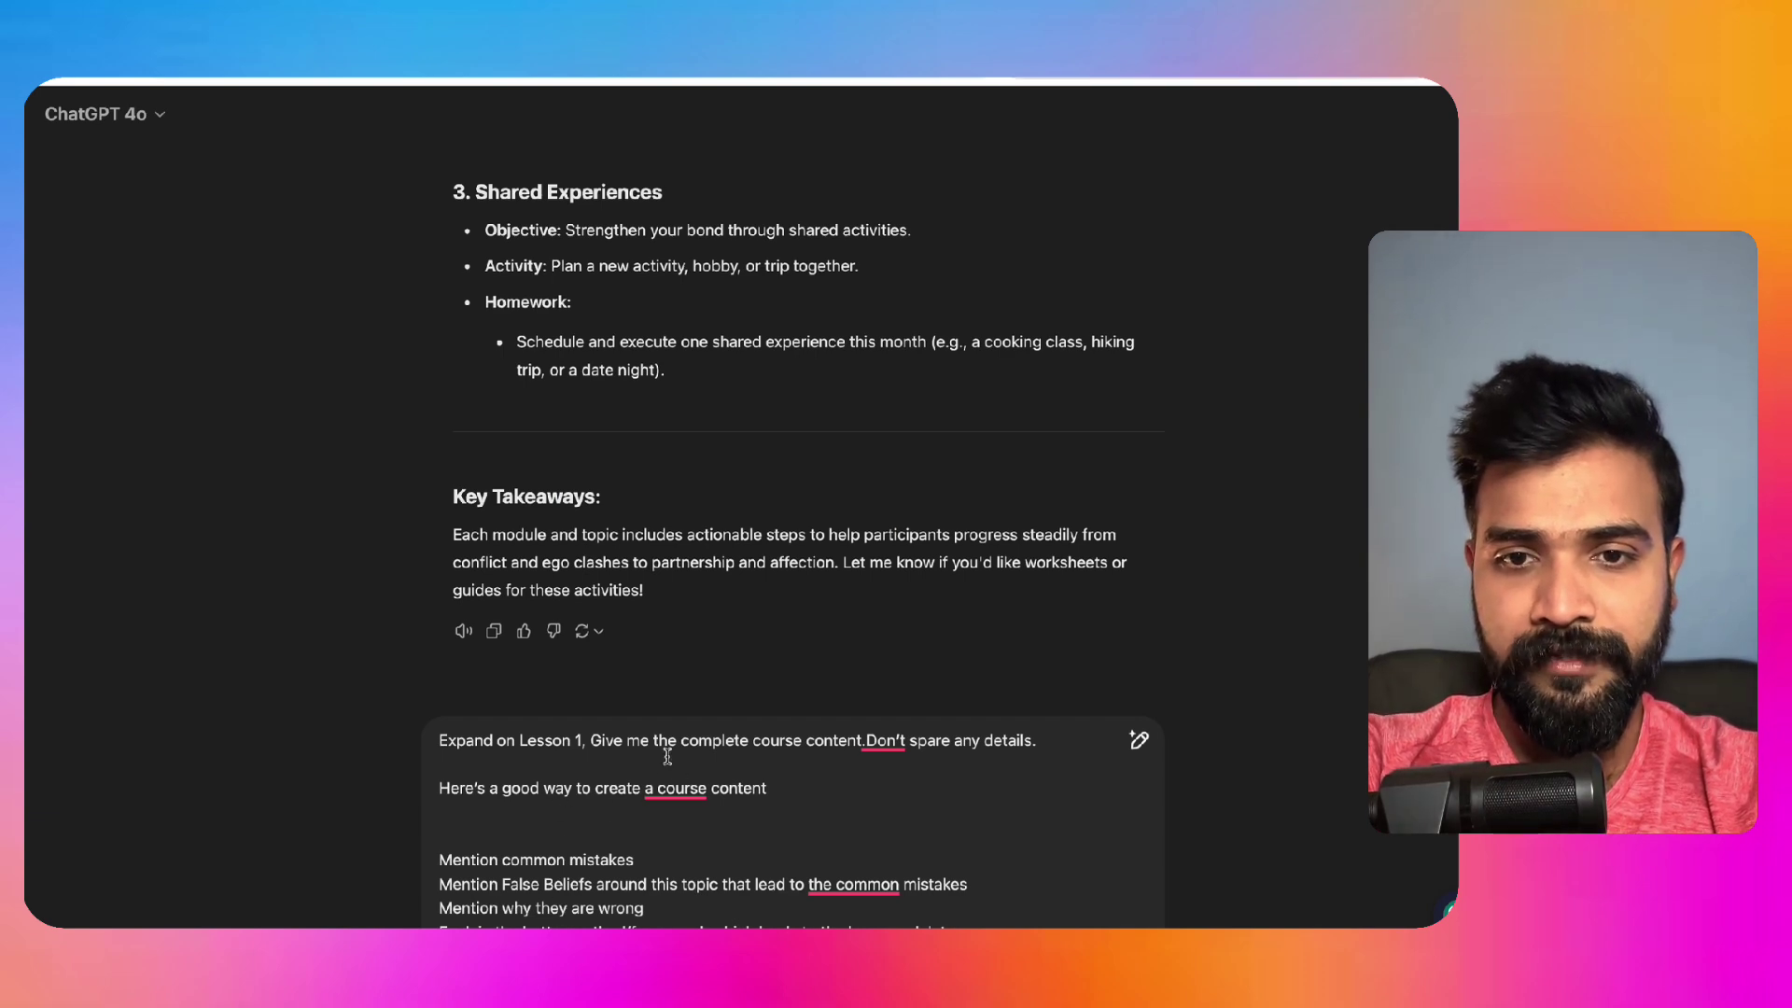
pyautogui.click(1041, 758)
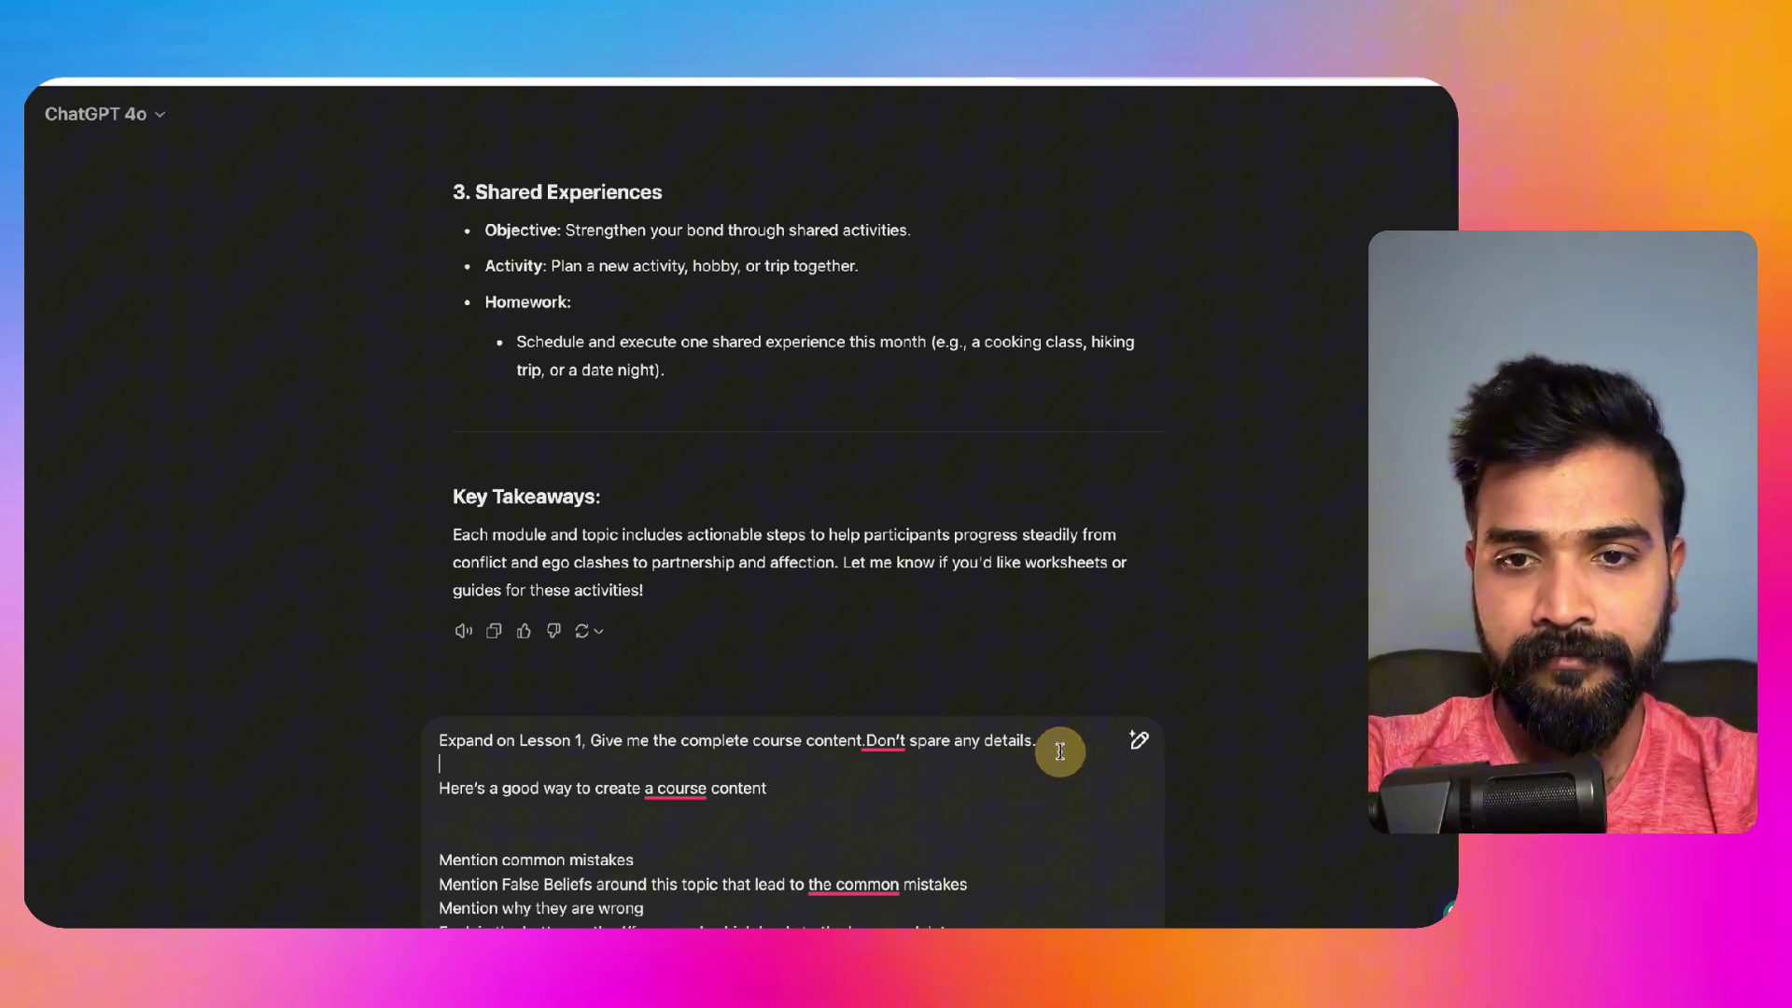
pyautogui.press('Return')
pyautogui.press('Return')
pyautogui.press('super+v')
pyautogui.press('Return')
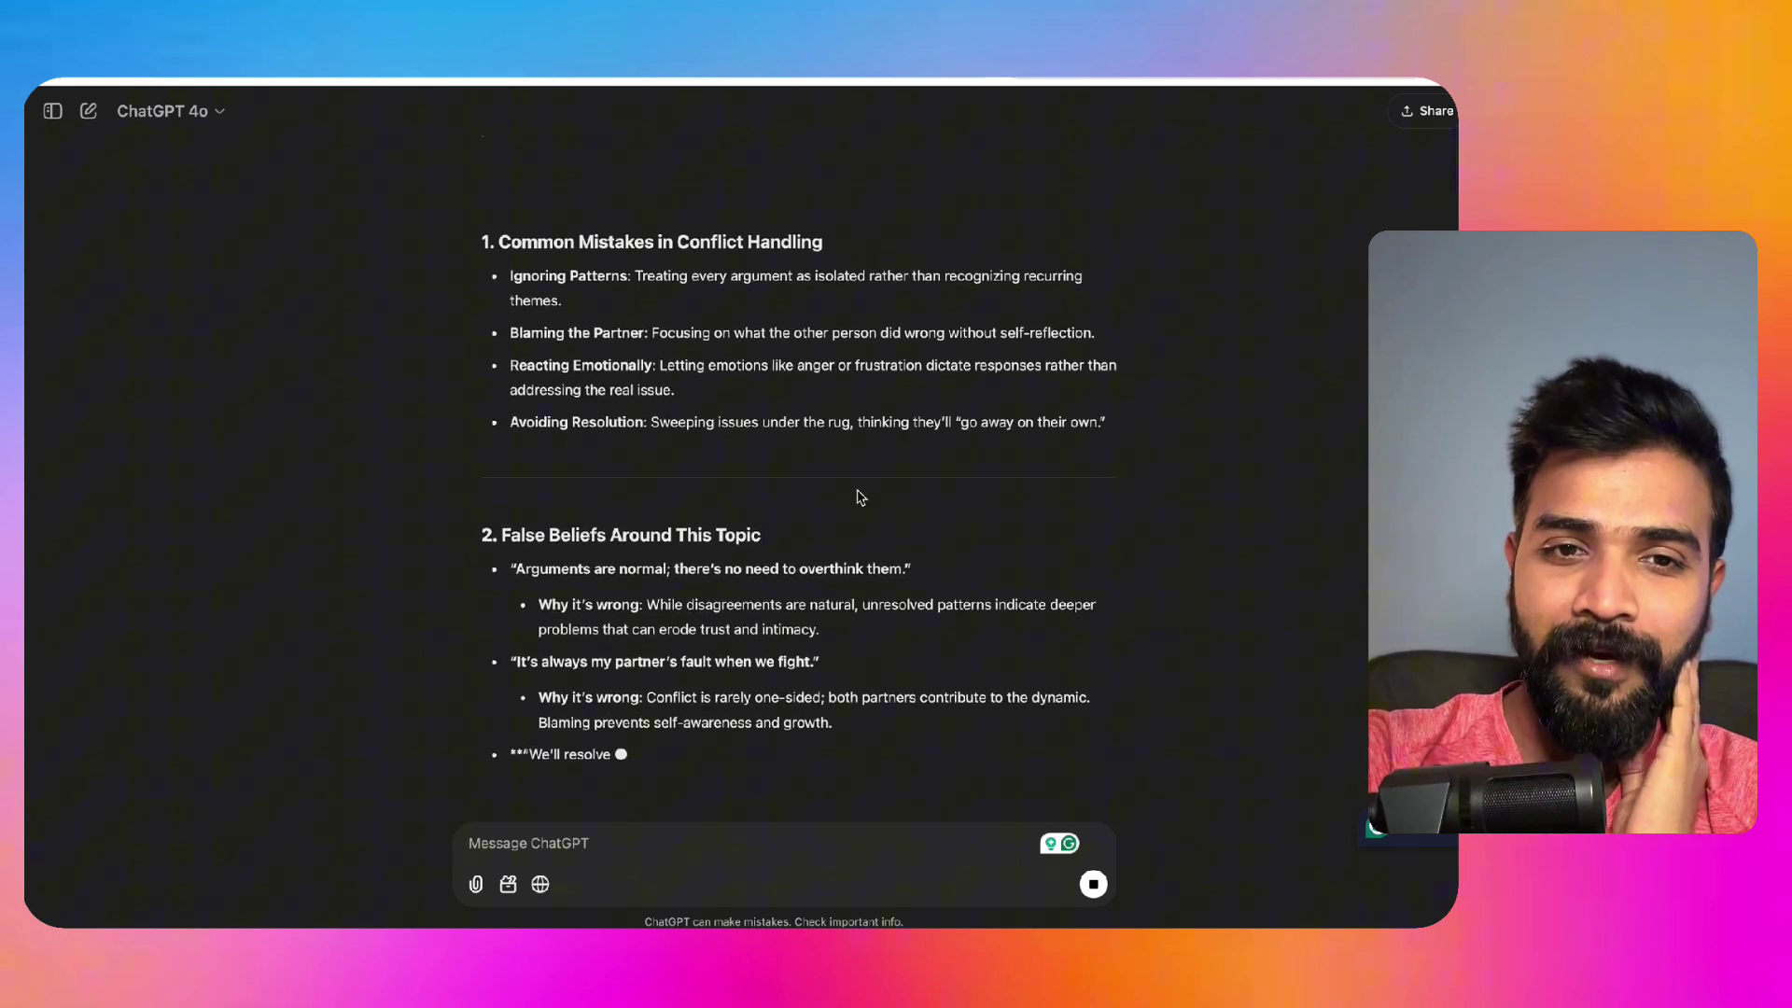
# Step: Select ChatGPT's generated Lesson 1 plan text
pyautogui.scroll(10, 668, 532)
pyautogui.scroll(5, 668, 532)
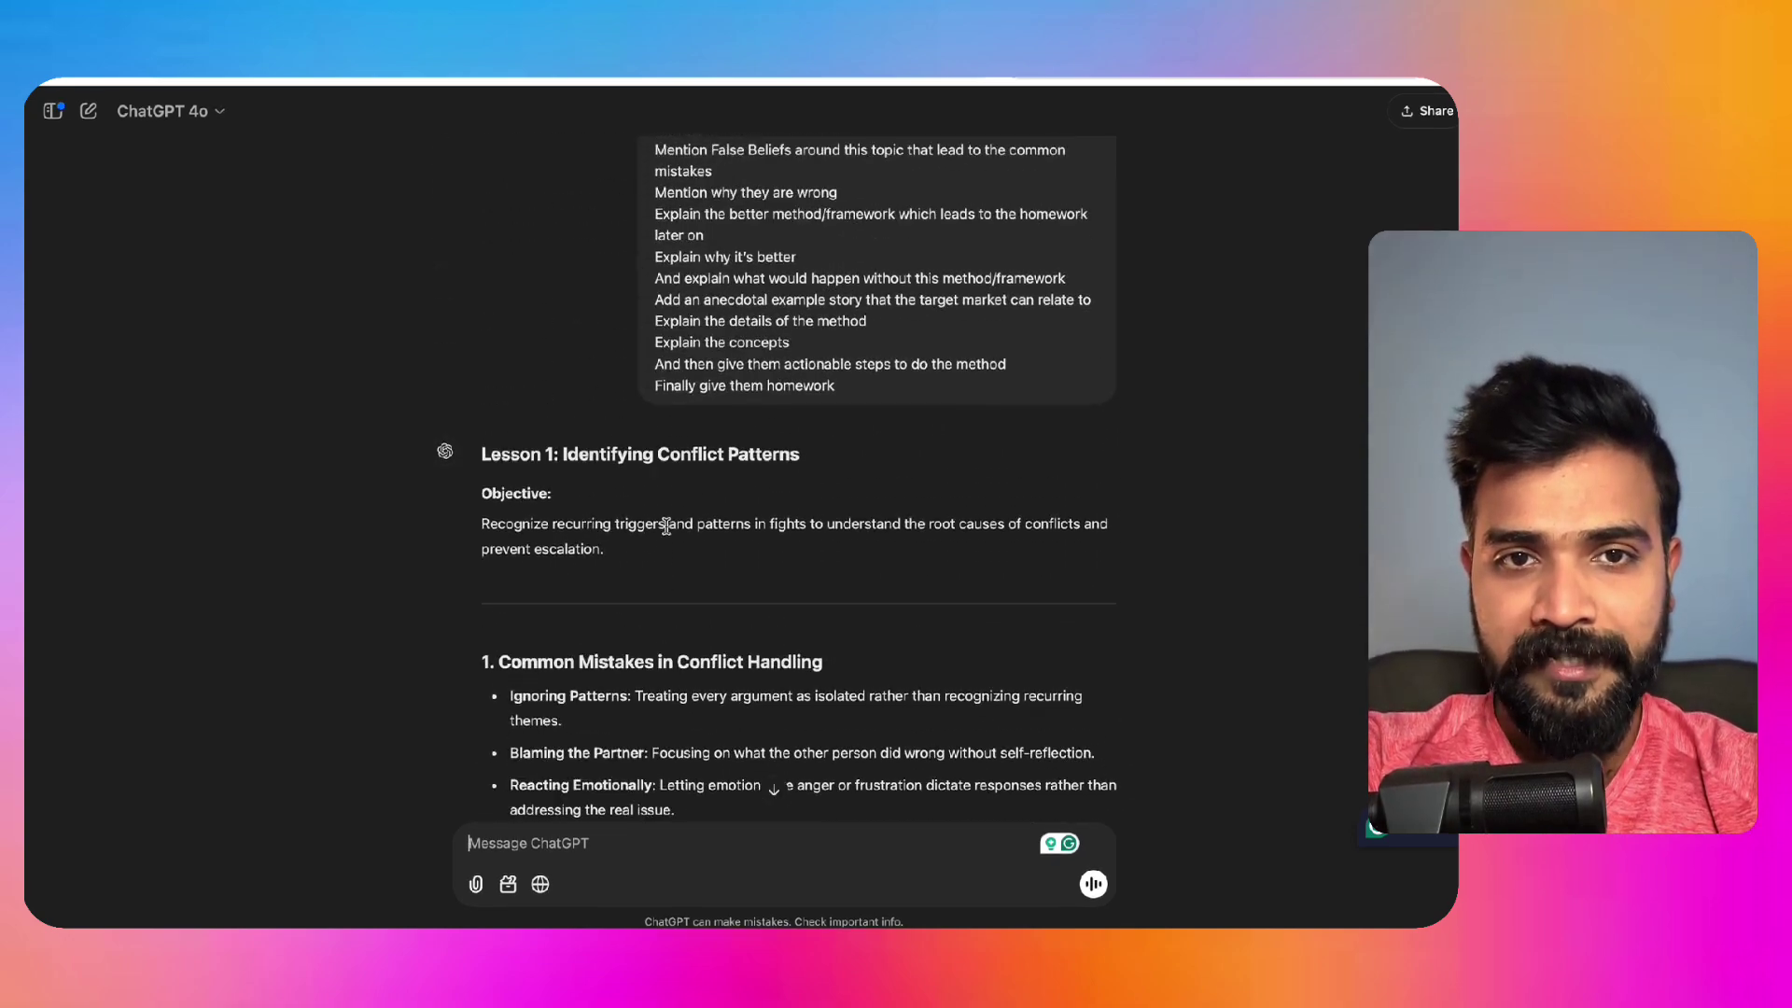
pyautogui.moveTo(477, 467); pyautogui.dragTo(1164, 444)
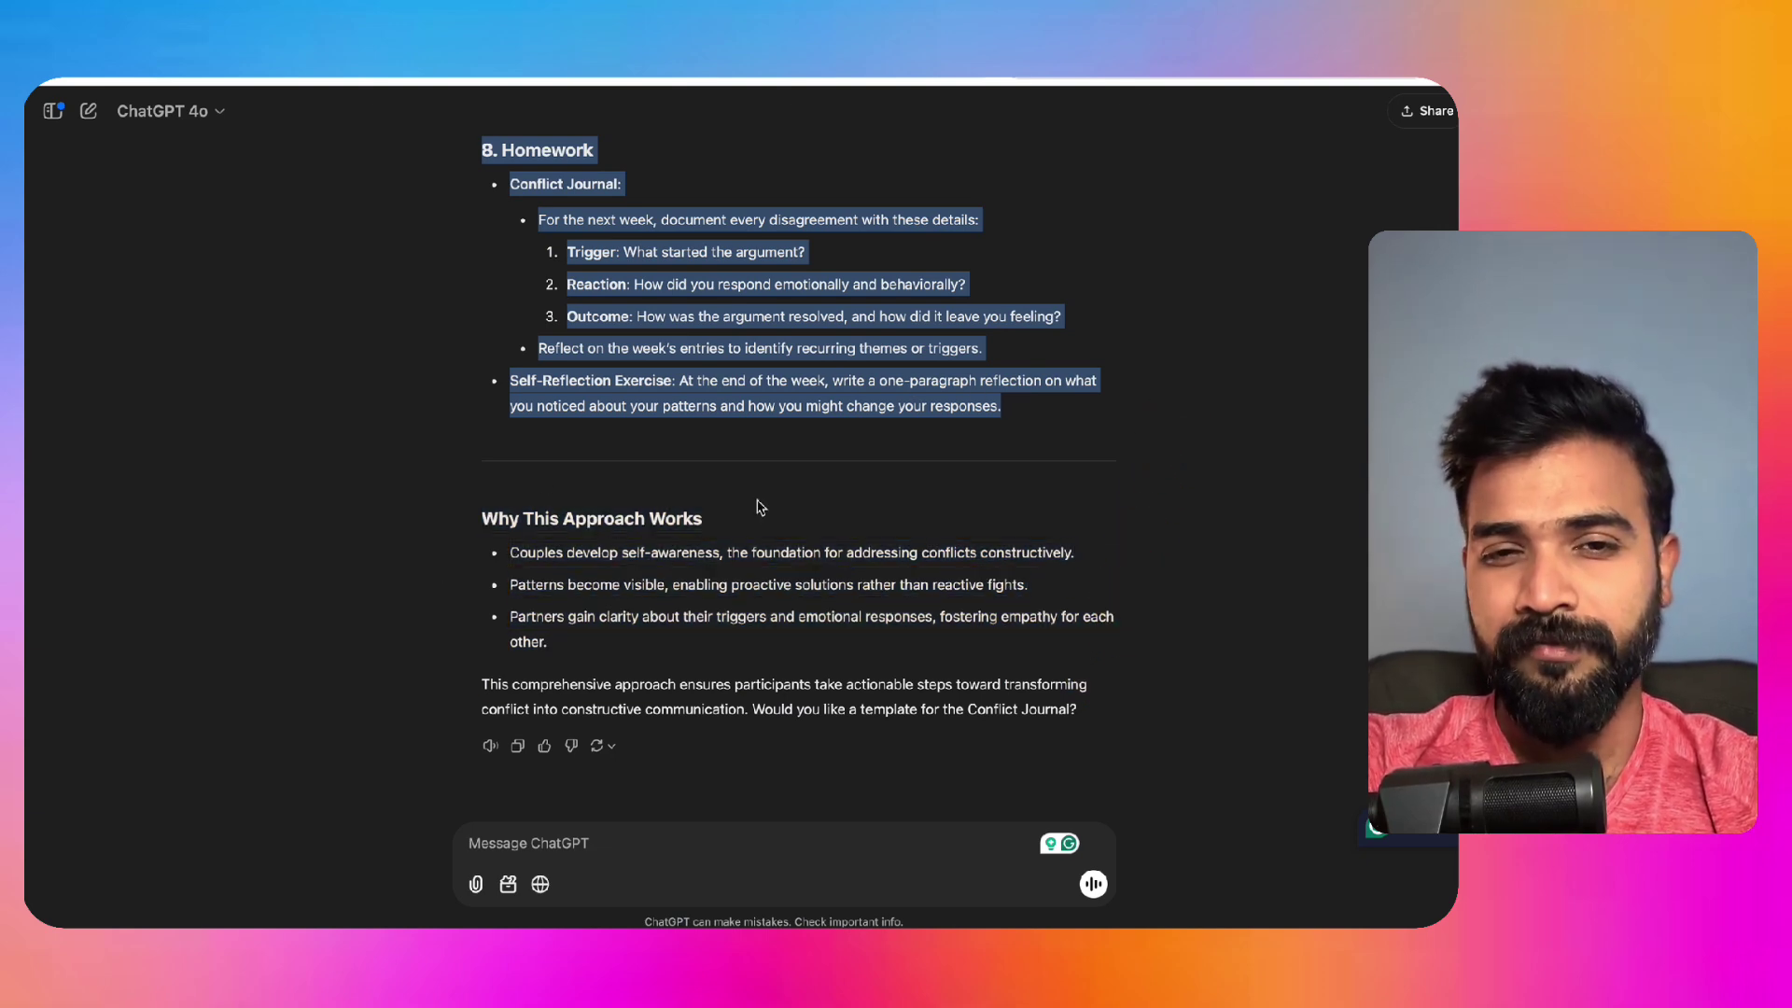
# Step: Add a new document tab titled 'Module 1 Lesson 1' in the course plan
pyautogui.press('super+Tab')
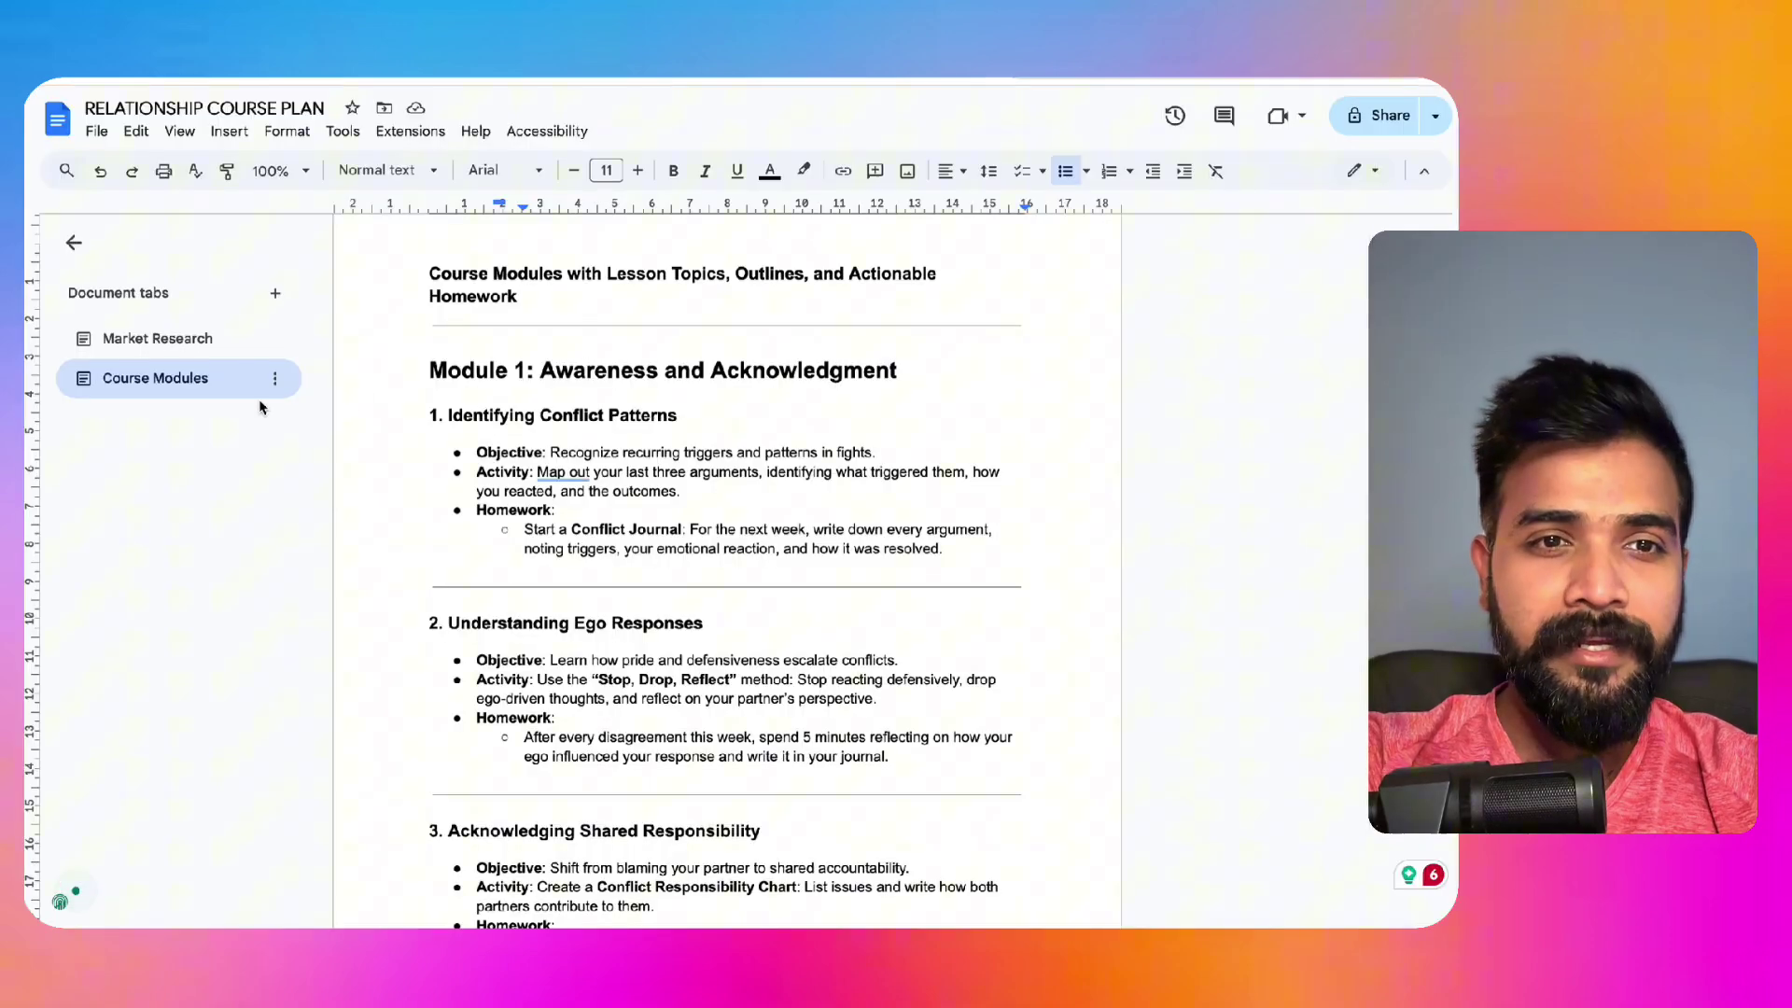
pyautogui.click(278, 294)
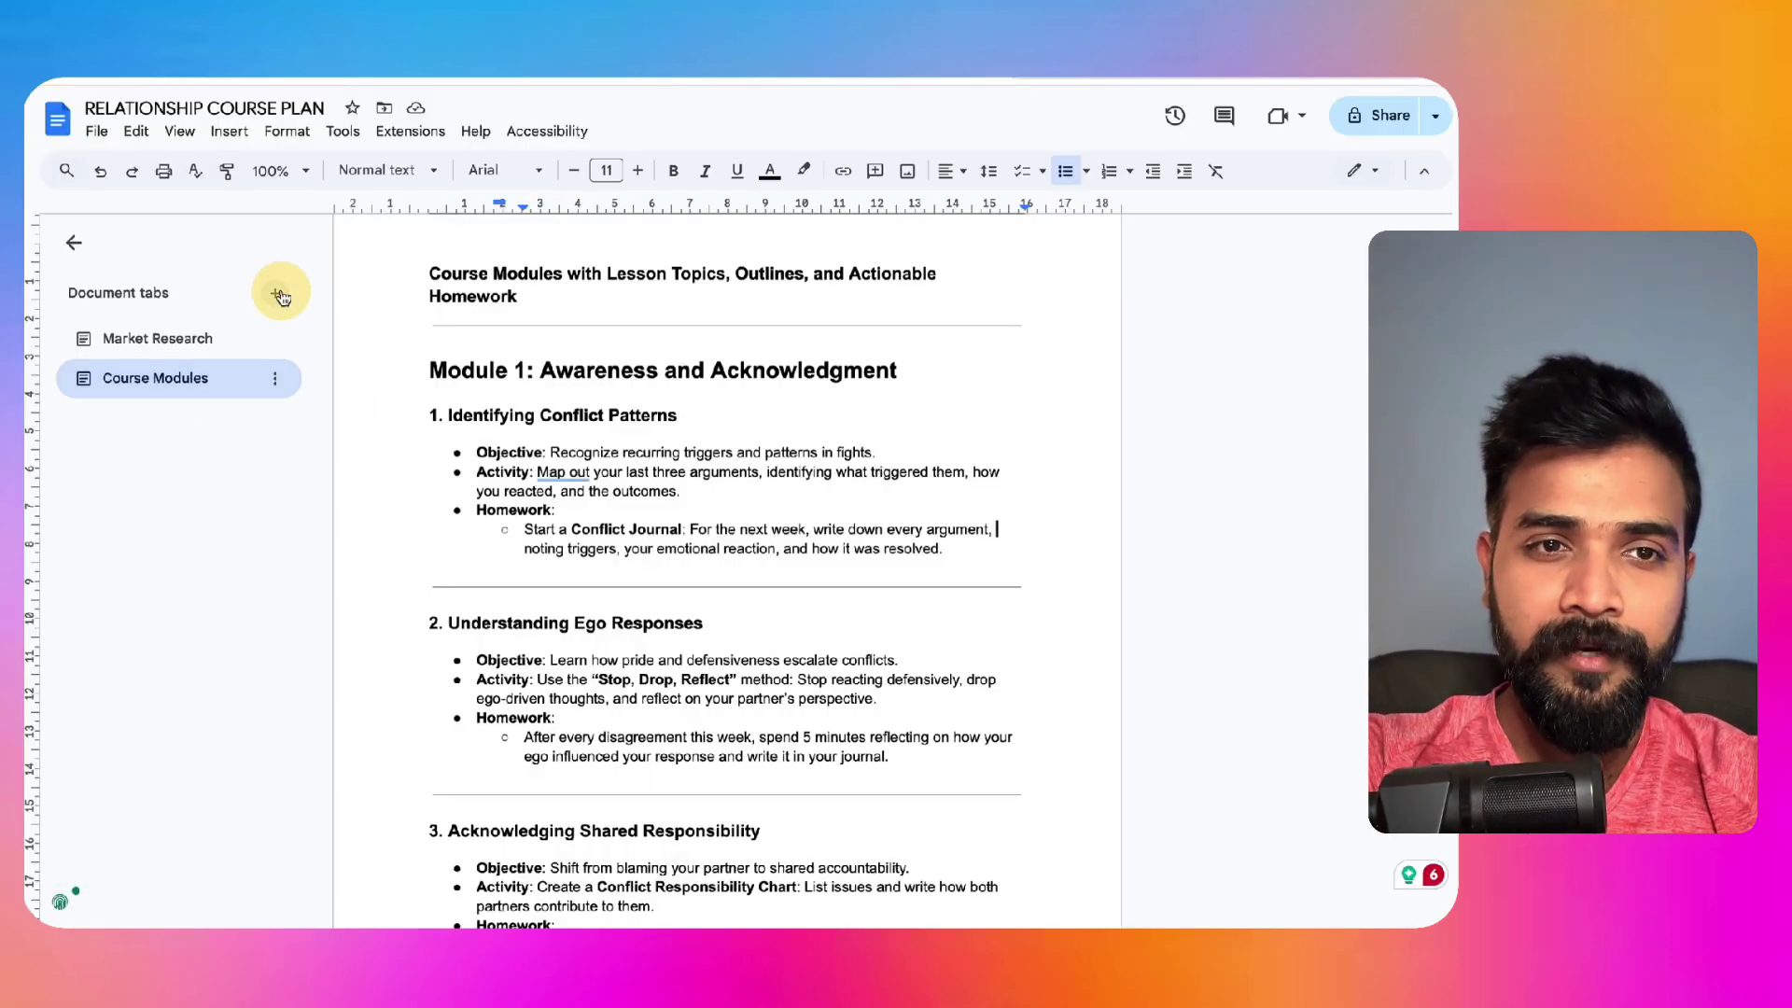
pyautogui.write('Lesson')
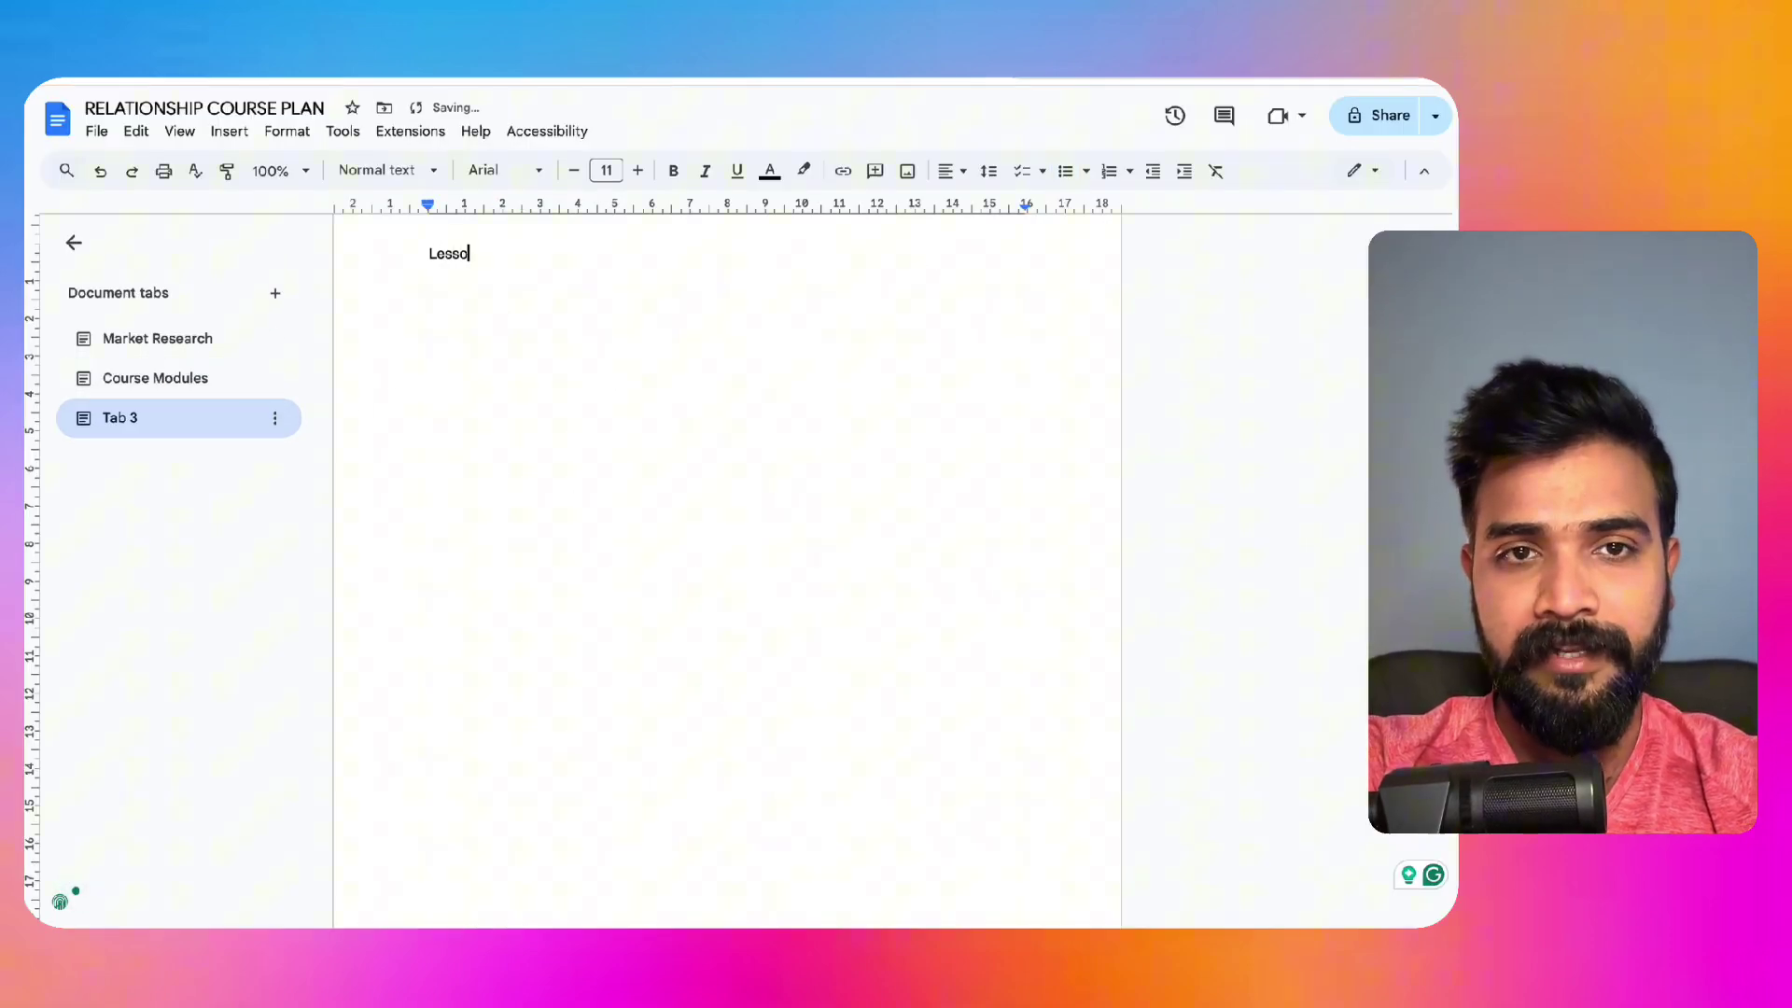
pyautogui.hotkey('shift', 'Home')
pyautogui.write('Module 1')
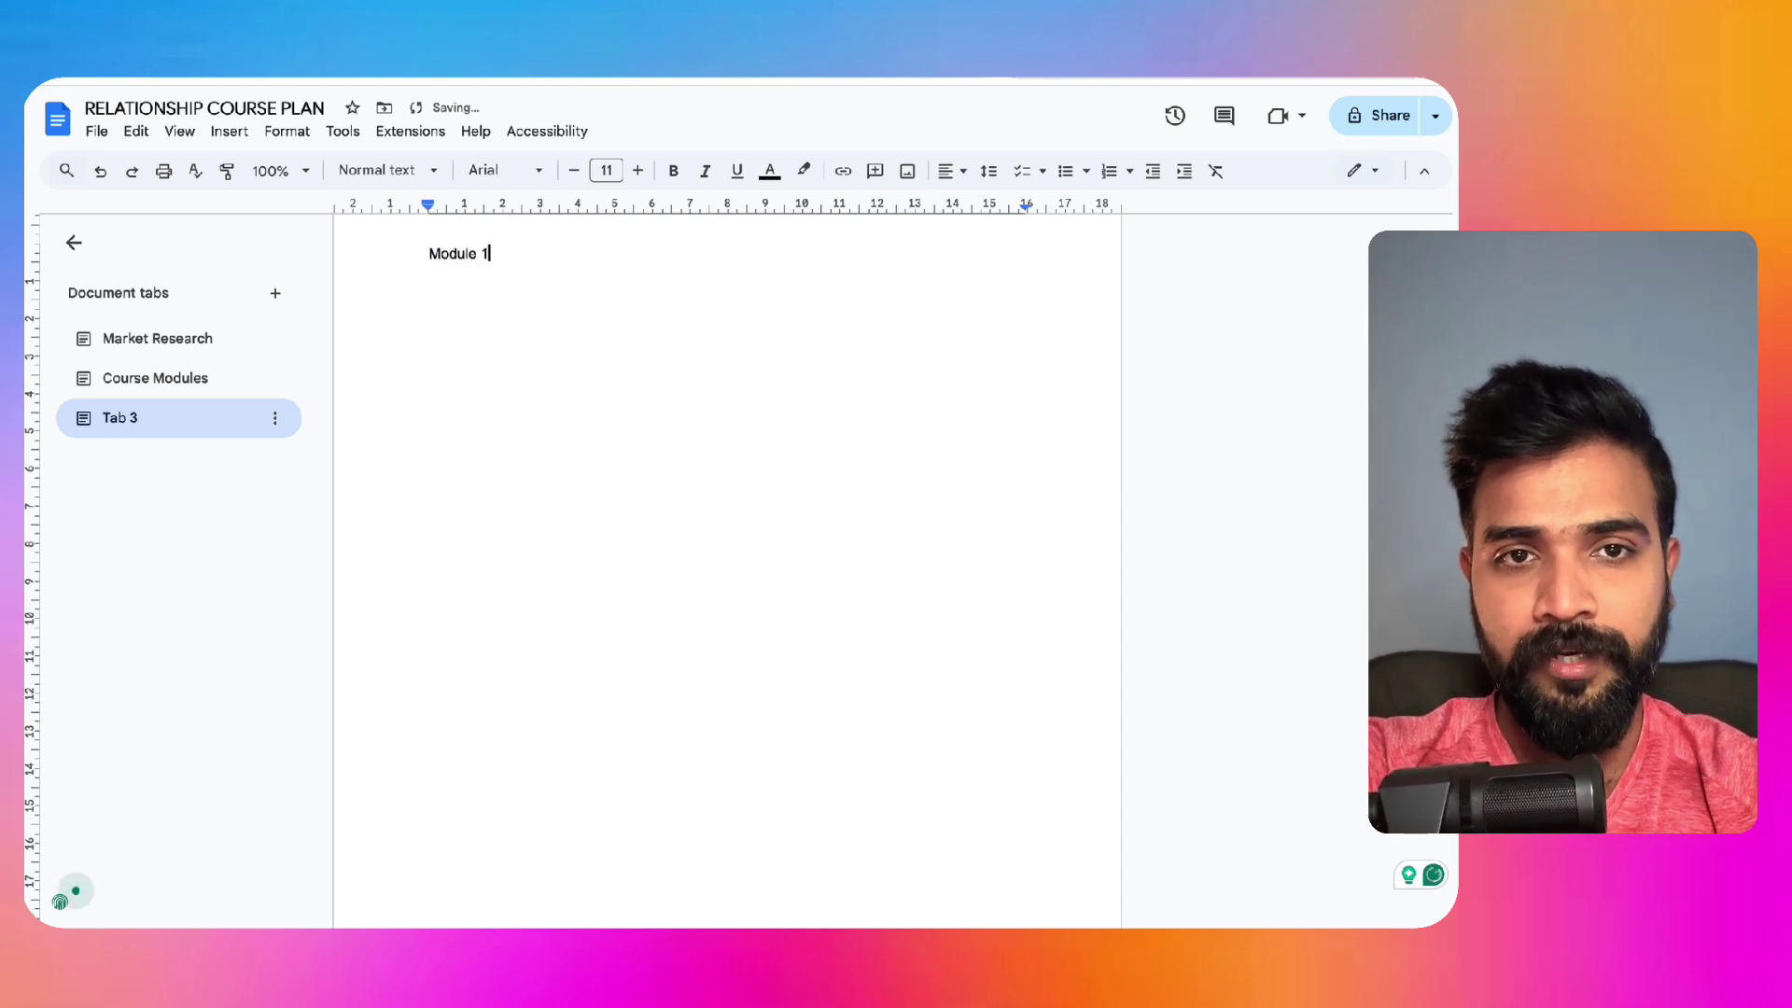
pyautogui.write(' Lesson 1')
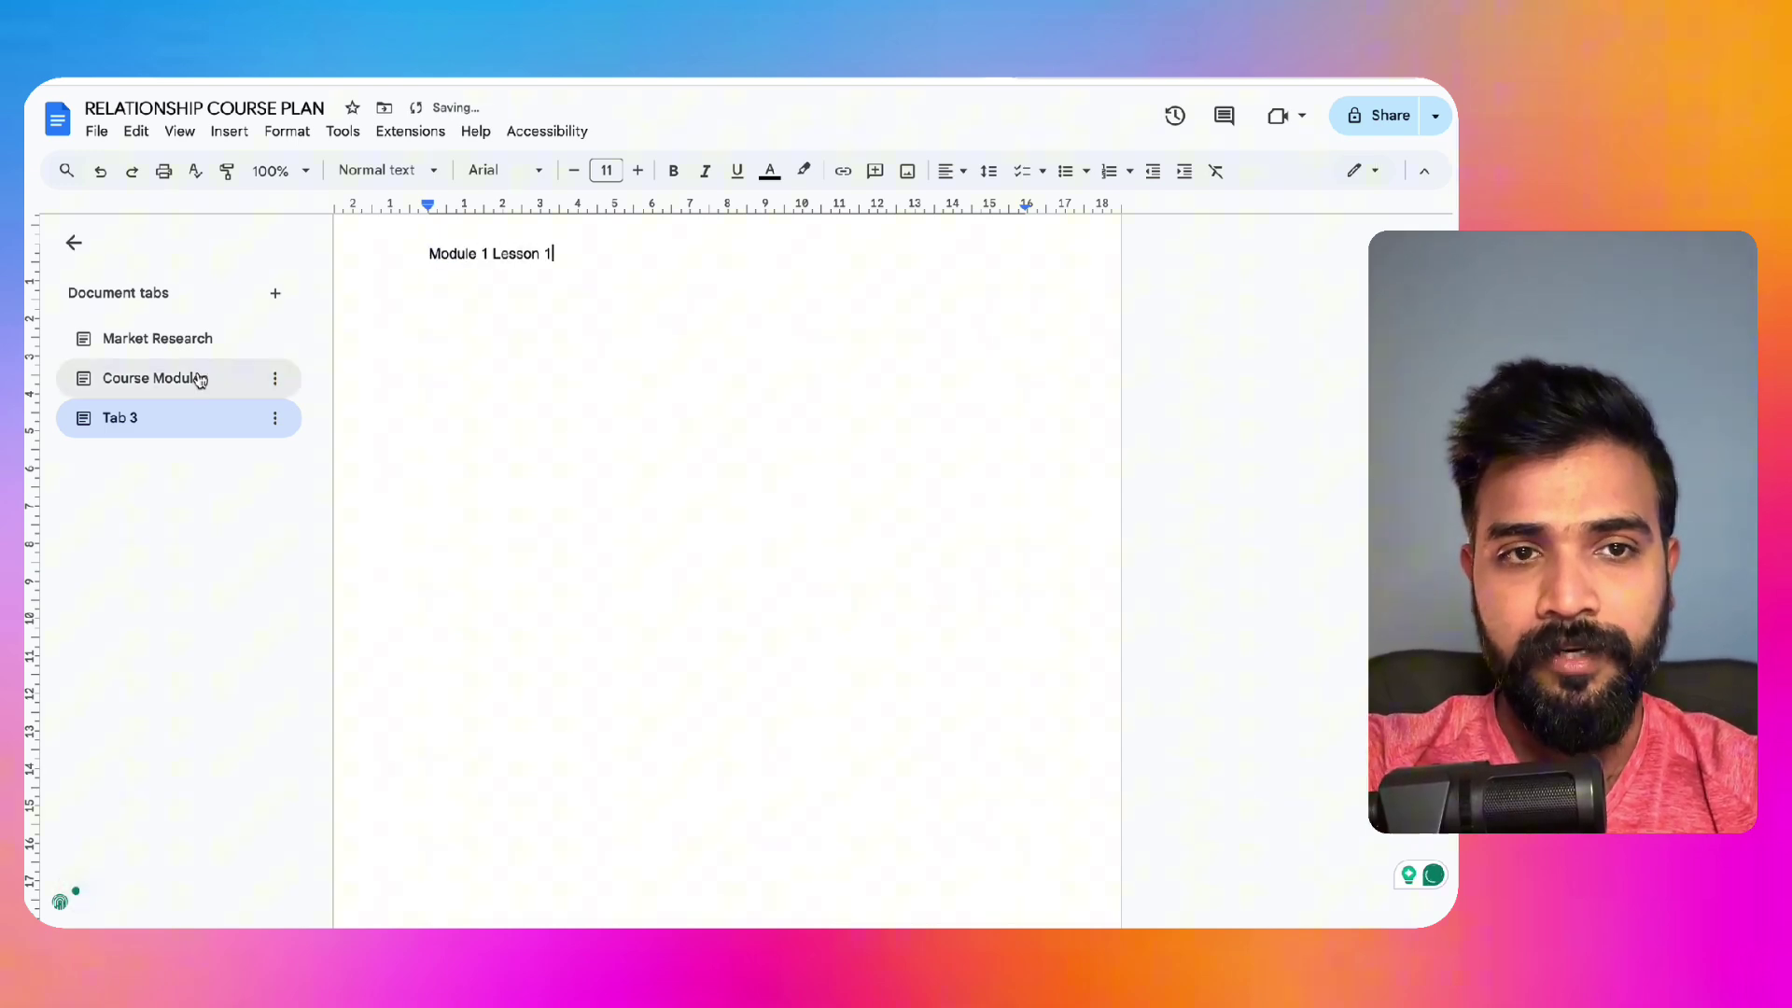
pyautogui.doubleClick(140, 417)
pyautogui.click(424, 371)
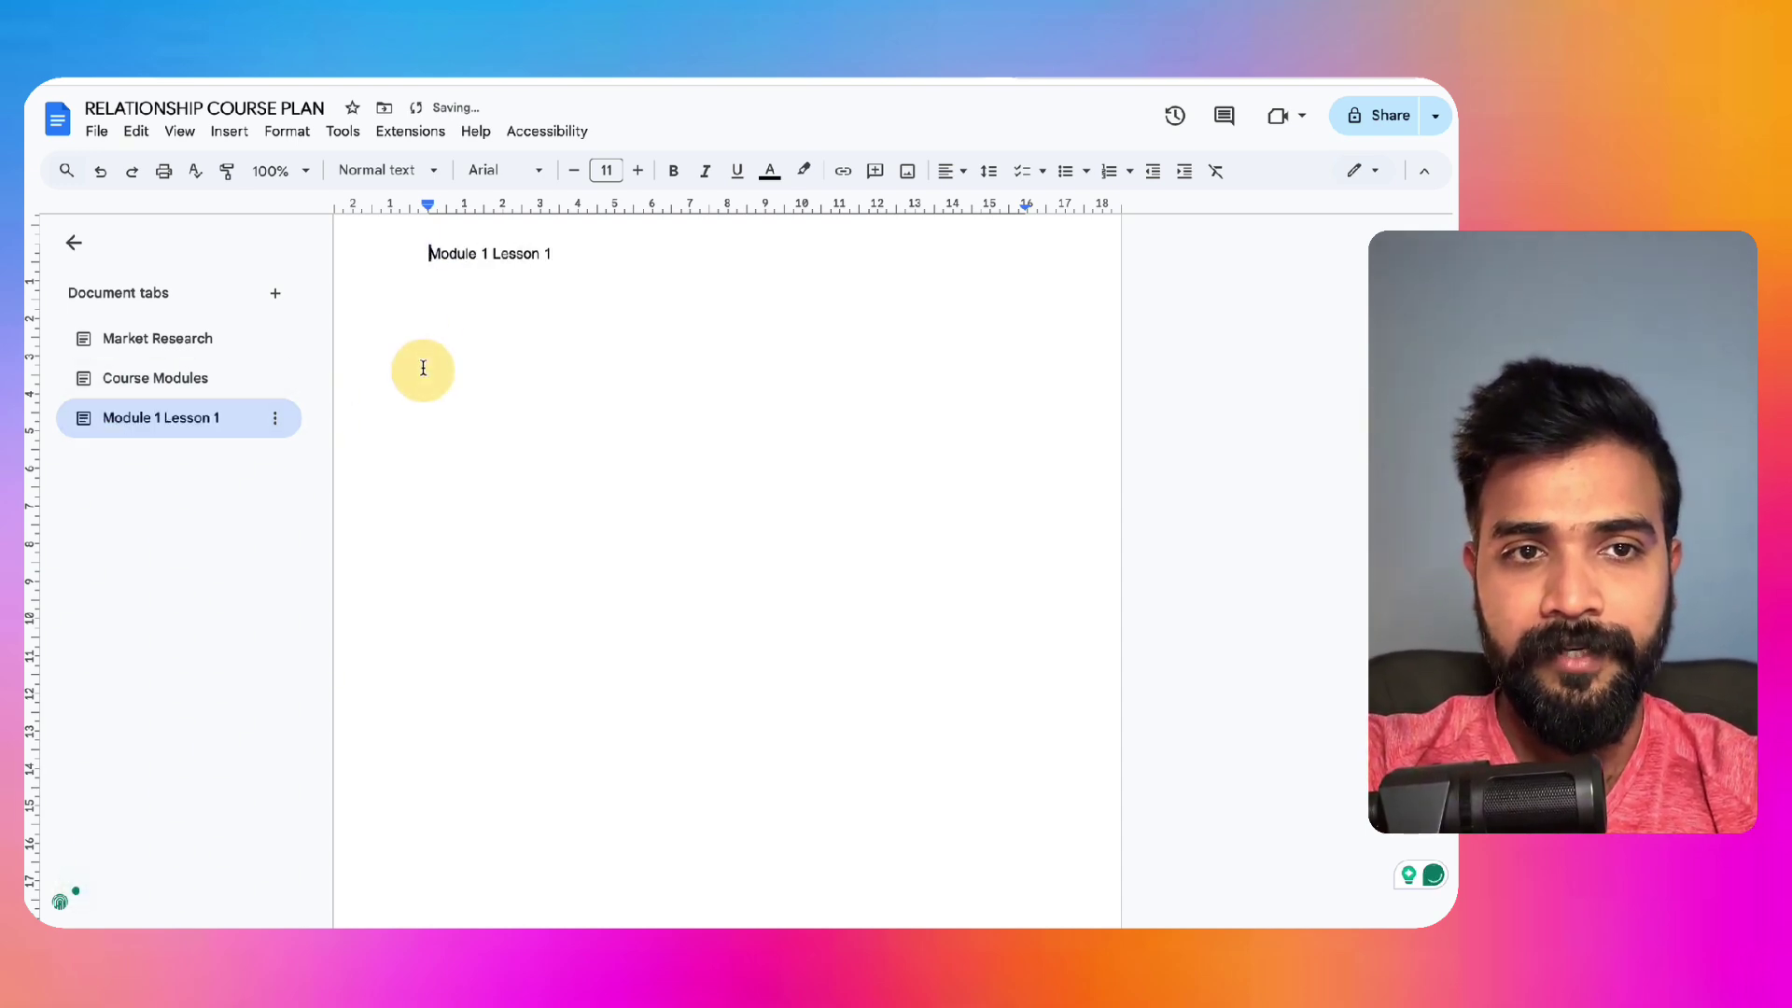
# Step: Paste the copied Lesson 1 plan on a new line below the title
pyautogui.click(600, 253)
pyautogui.press('Return')
pyautogui.hotkey('ctrl', 'v')
pyautogui.scroll(15, 534, 451)
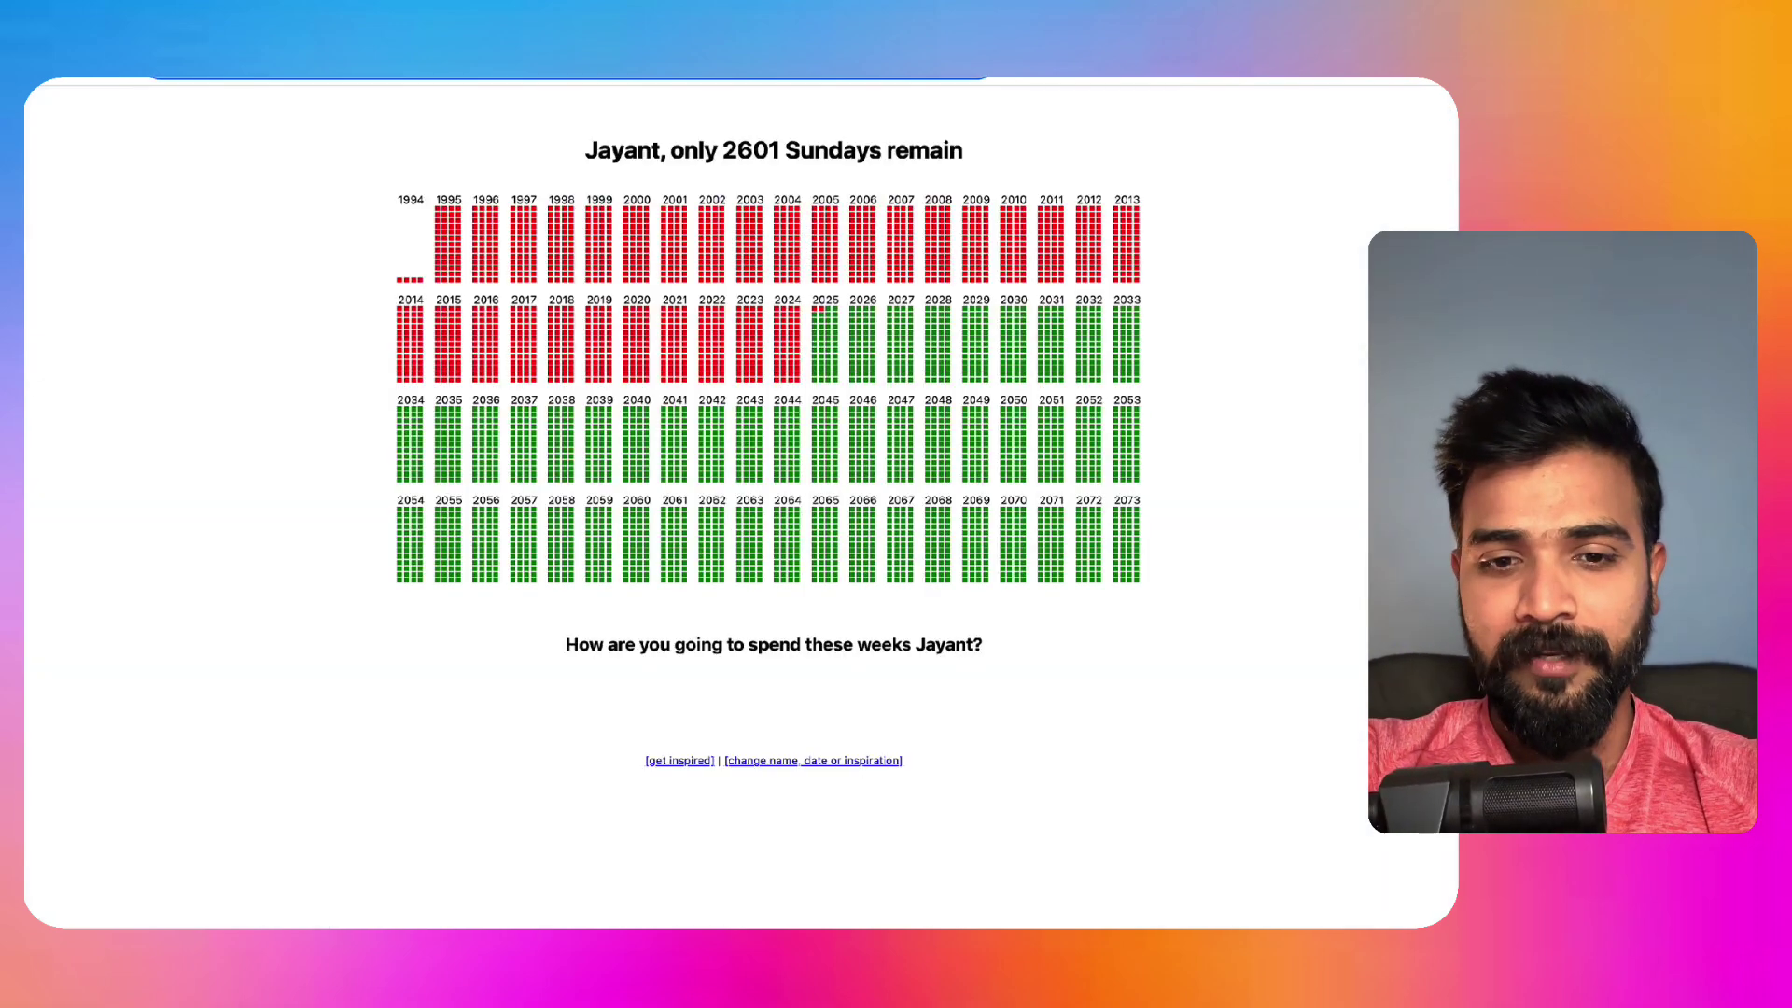
# Step: Load the Gamma site from the address bar, then return to the Google Docs course plan
pyautogui.press('super+l')
pyautogui.write('gamma')
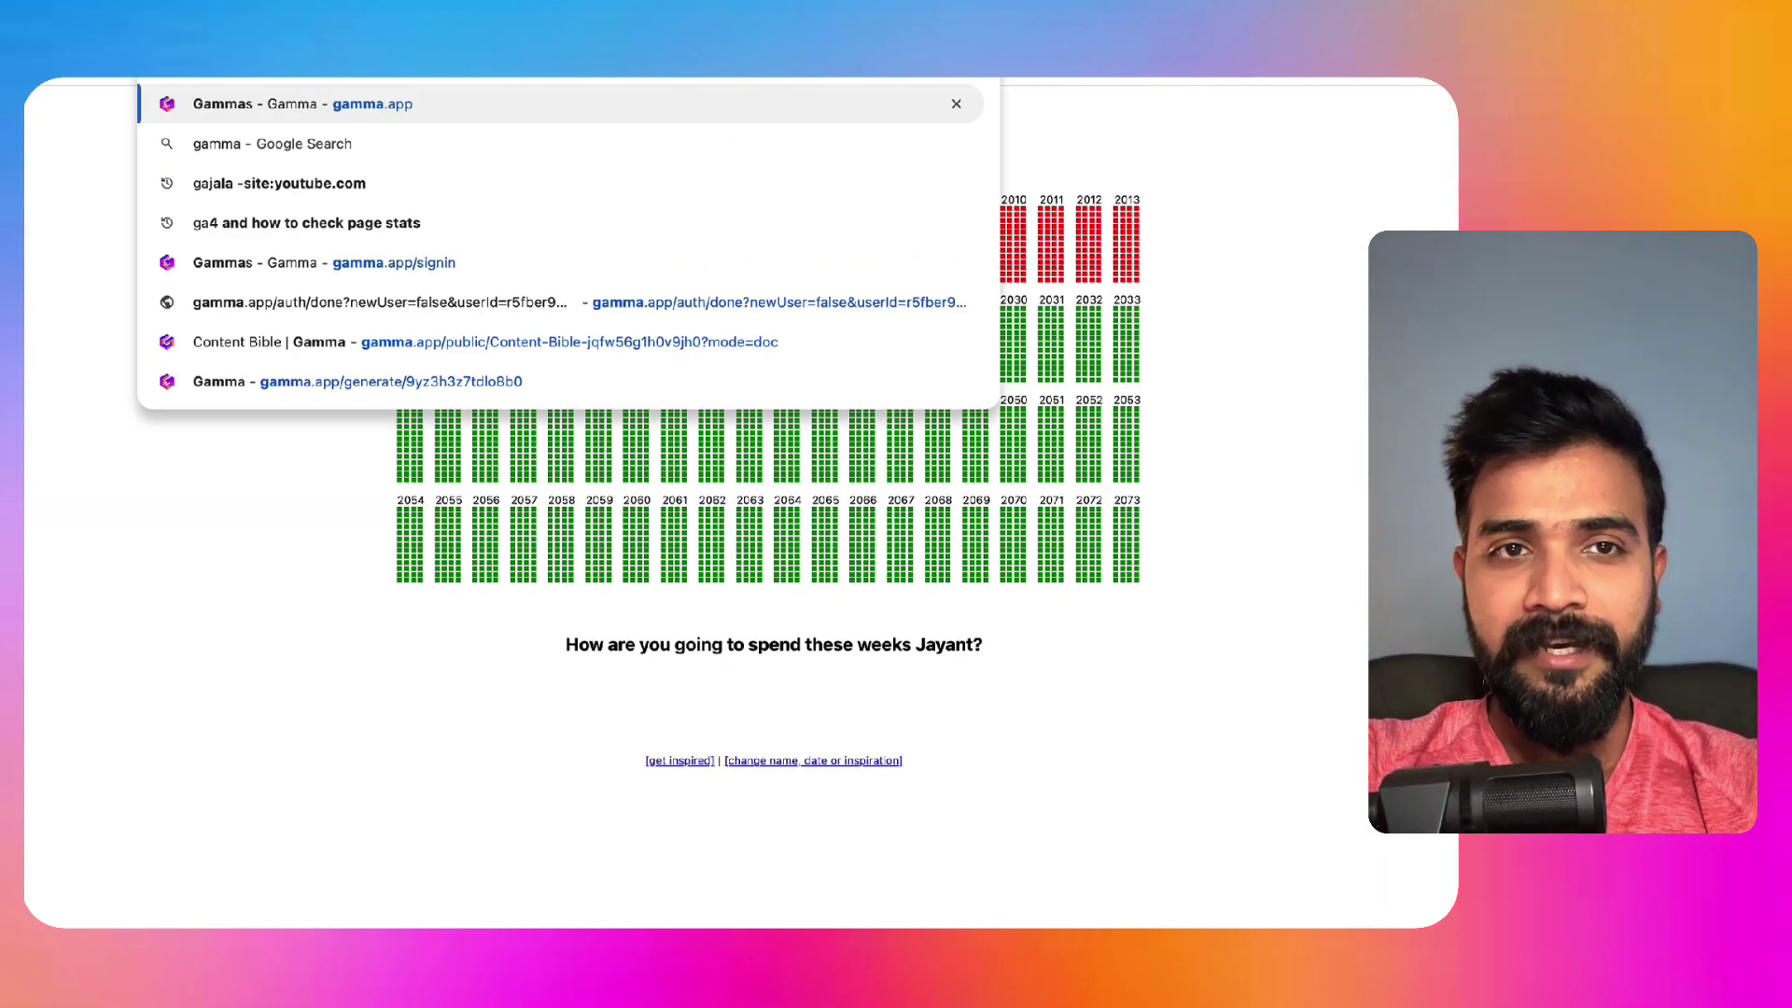
pyautogui.press('Return')
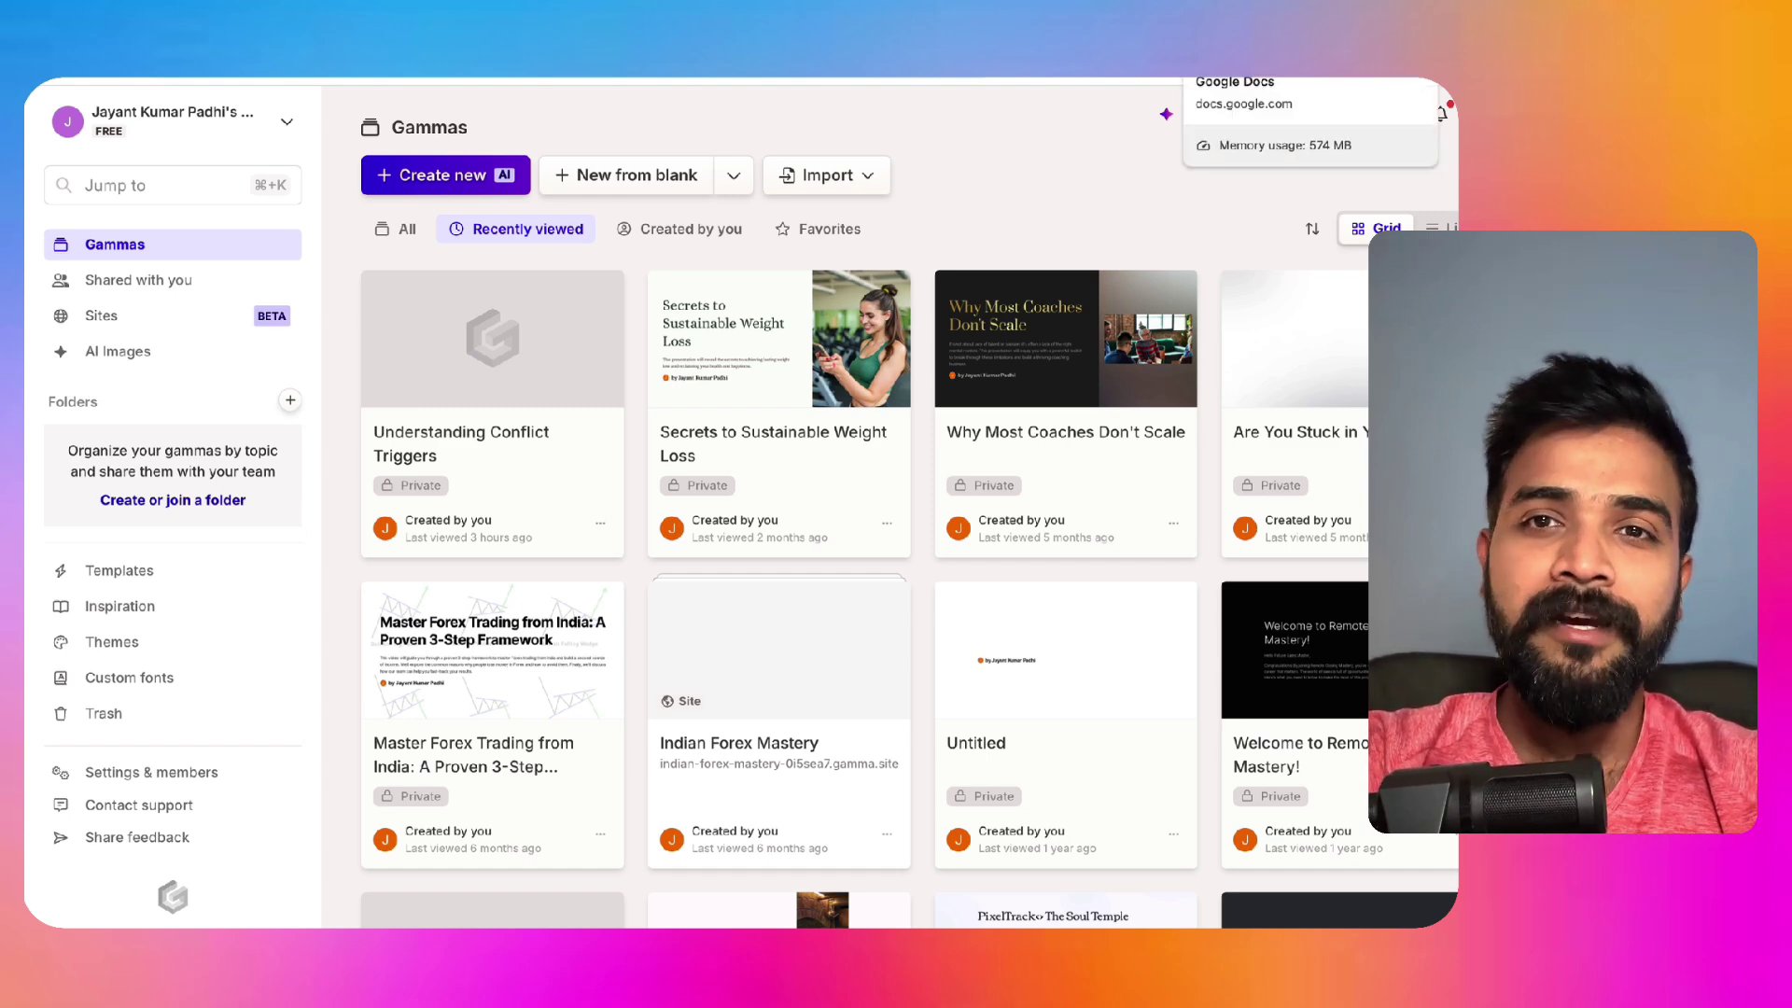
pyautogui.click(1242, 58)
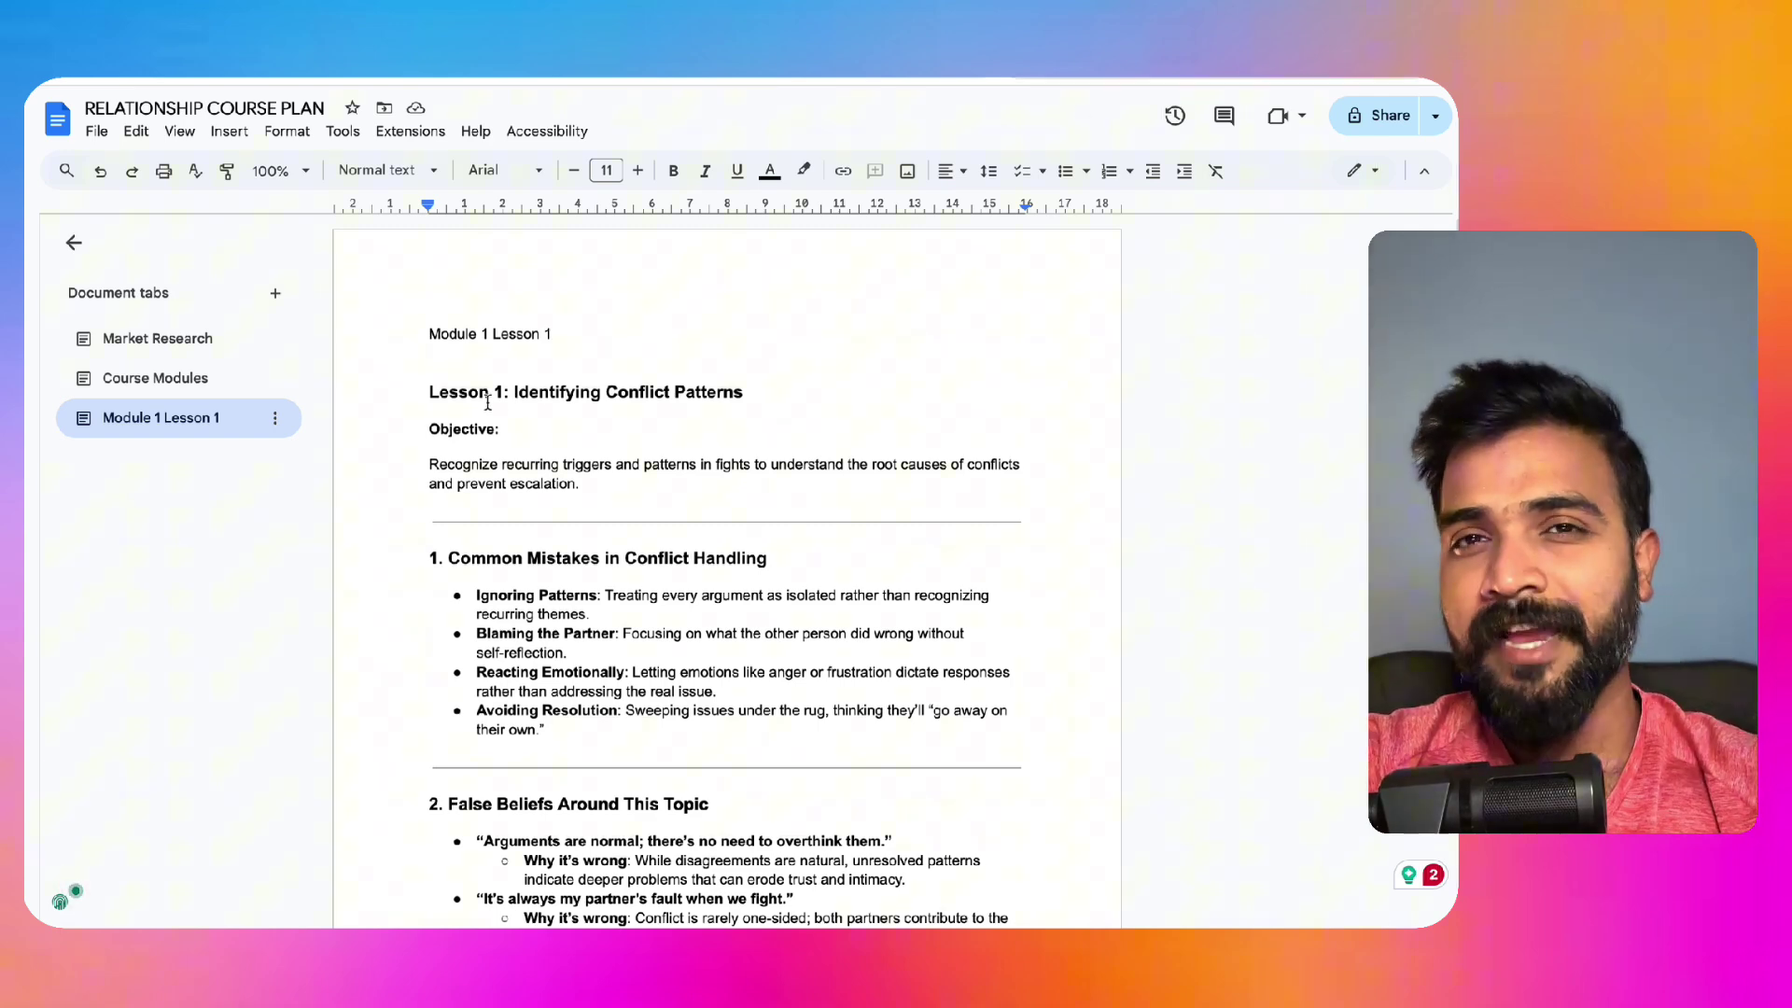
# Step: Select the lesson from the Lesson 1 heading to the end of the tab
pyautogui.click(424, 390)
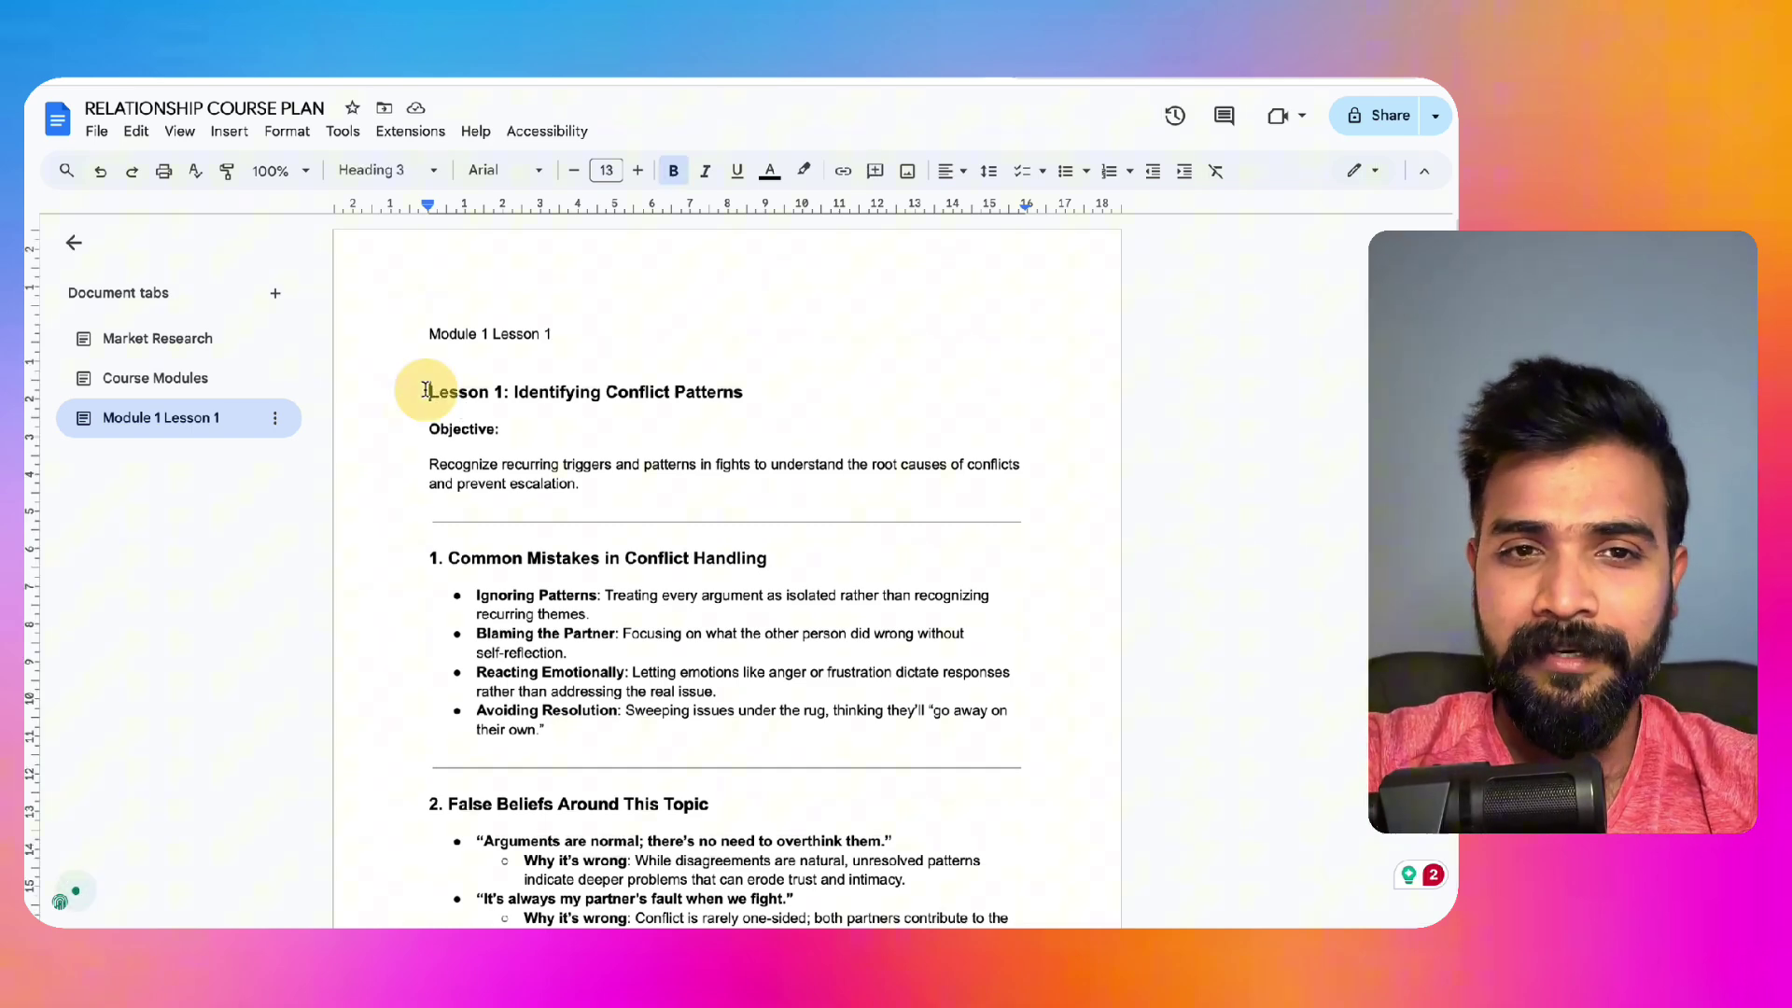
pyautogui.hotkey('ctrl', 'shift', 'End')
pyautogui.scroll(20, 432, 388)
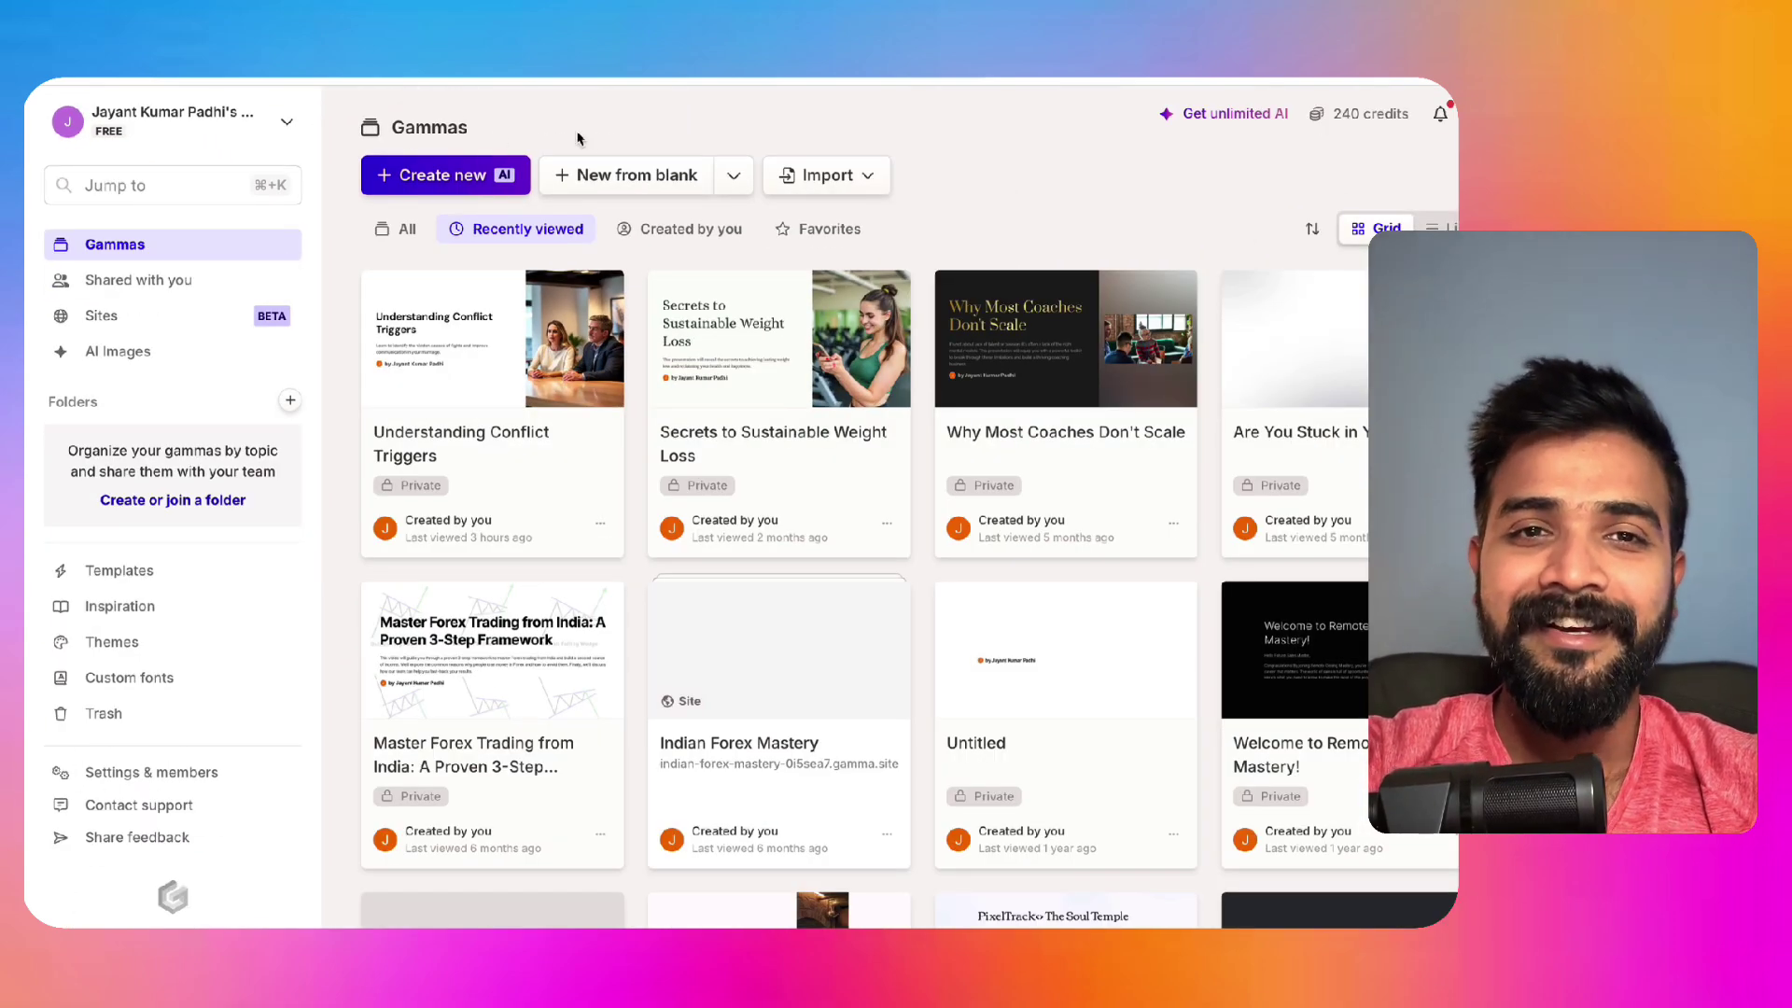
# Step: Start a Gamma AI presentation from the pasted Lesson 1 text with Traditional page style
pyautogui.click(459, 186)
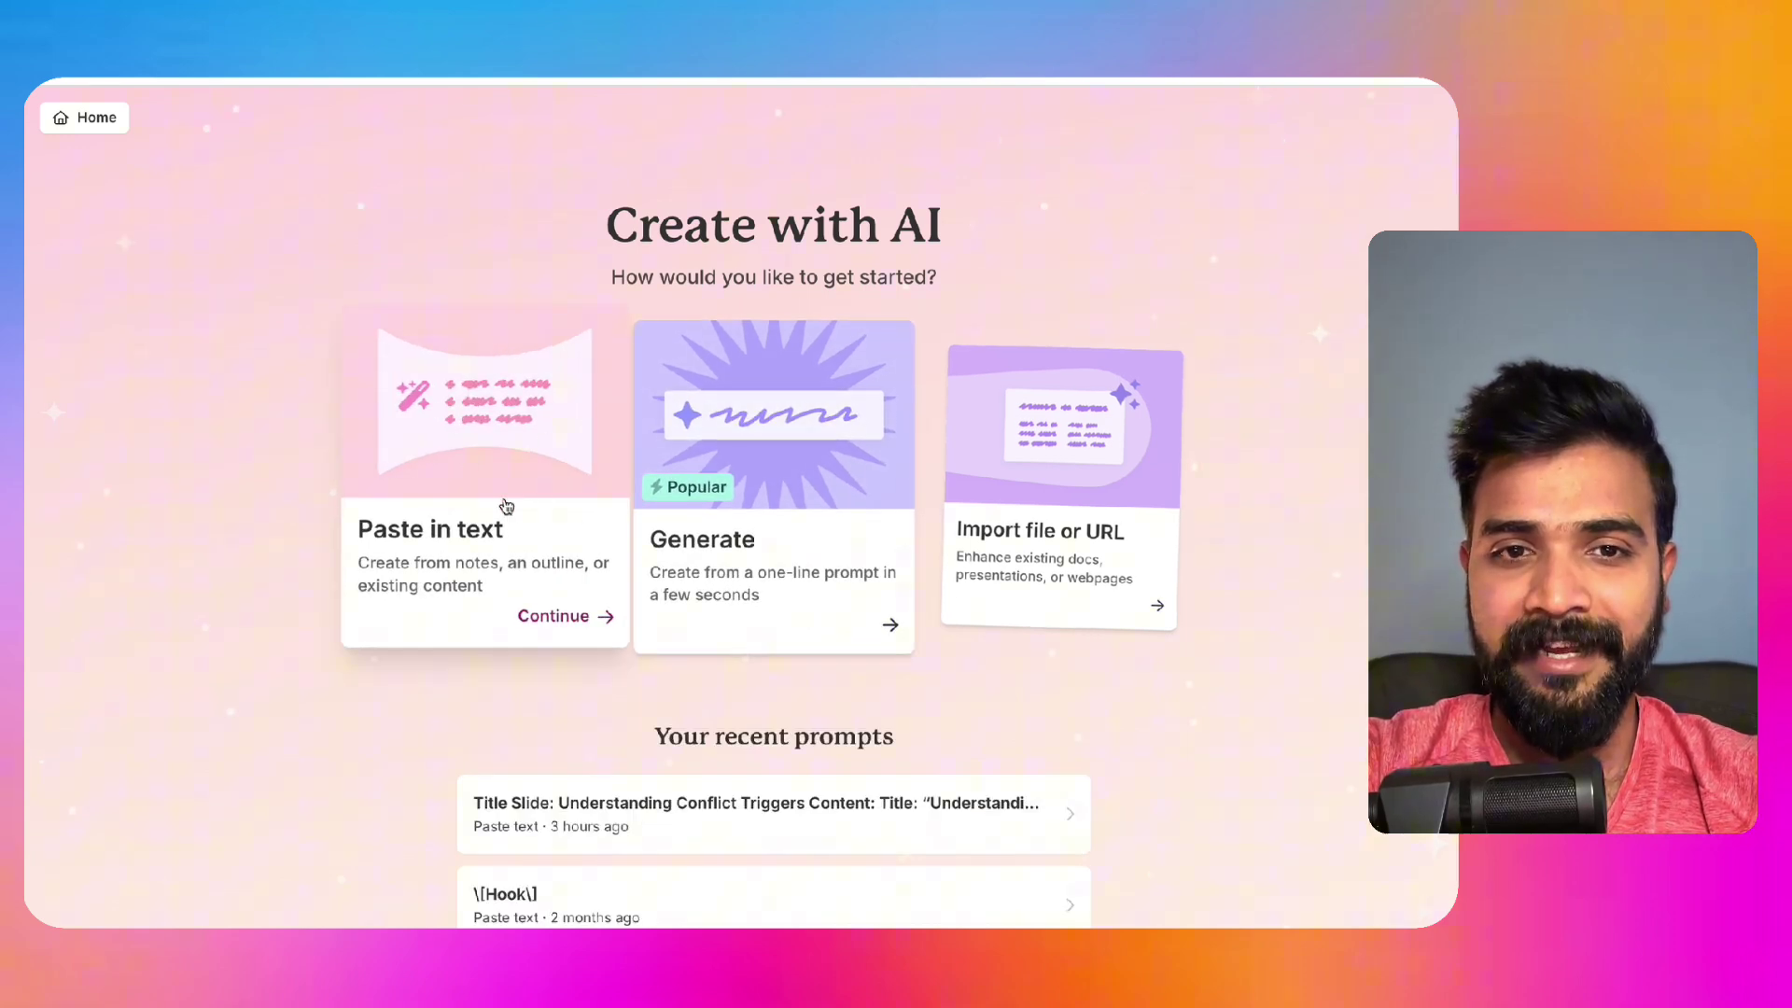
pyautogui.click(506, 506)
pyautogui.click(666, 357)
pyautogui.hotkey('ctrl', 'v')
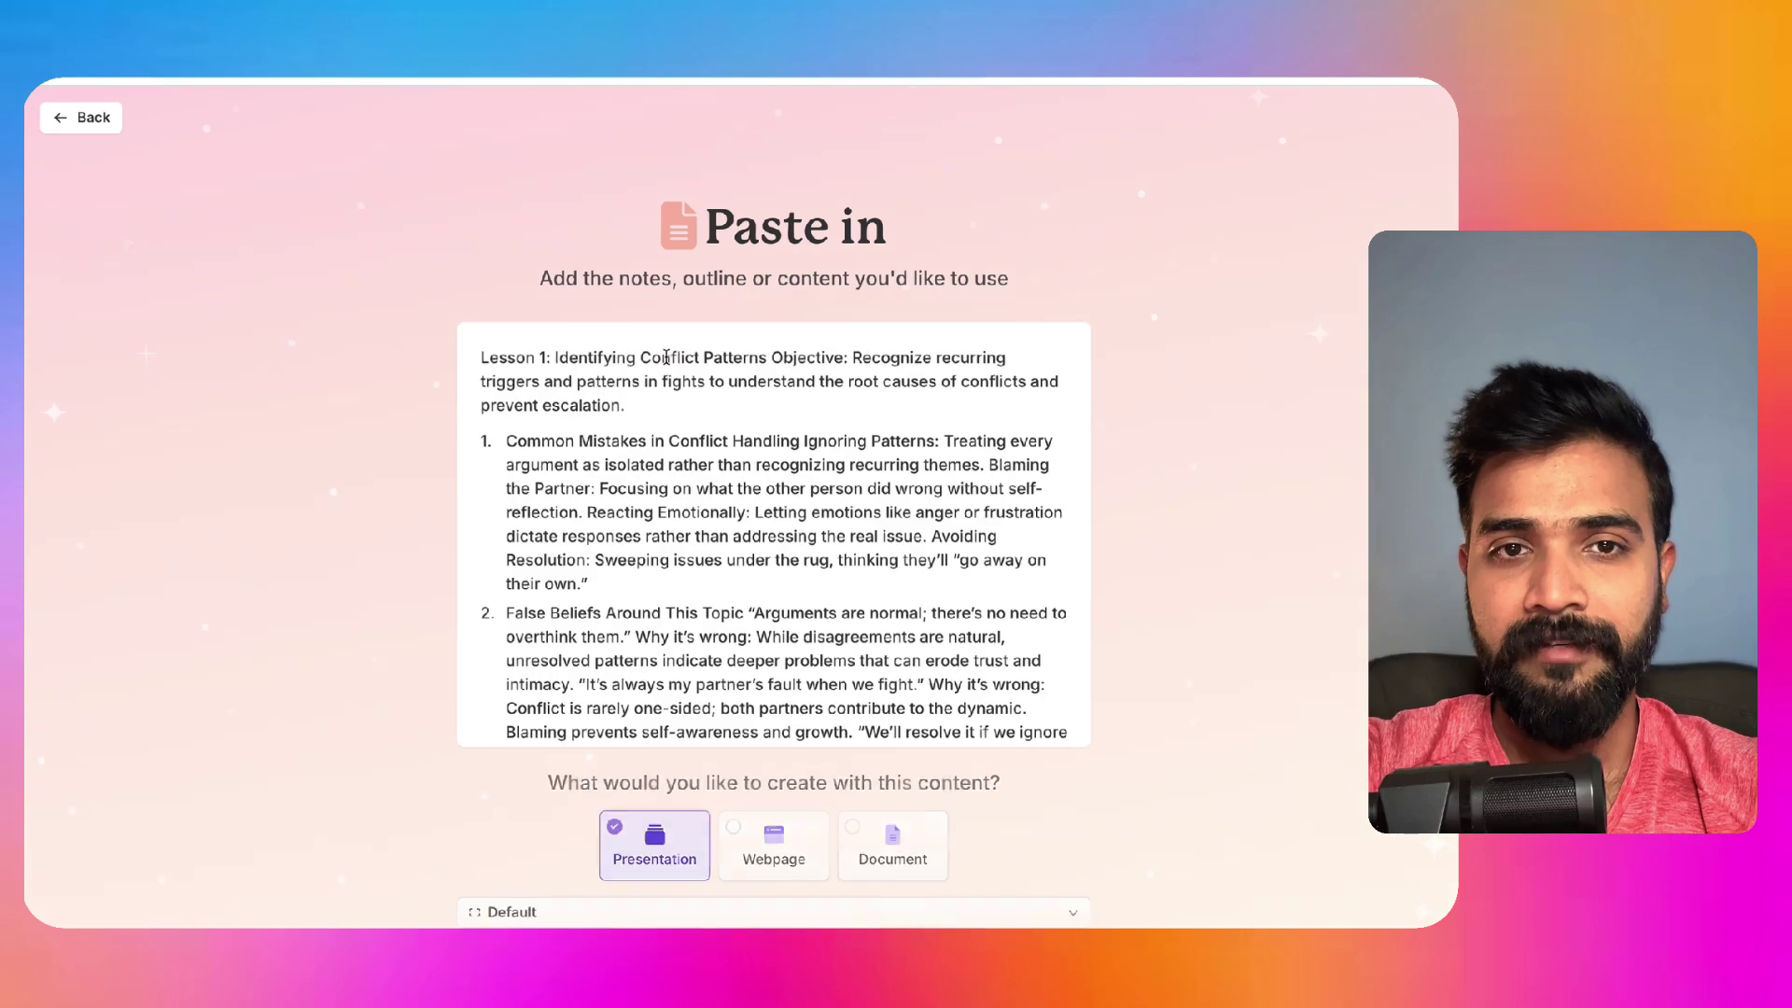
pyautogui.scroll(-3, 665, 357)
pyautogui.scroll(-6, 667, 357)
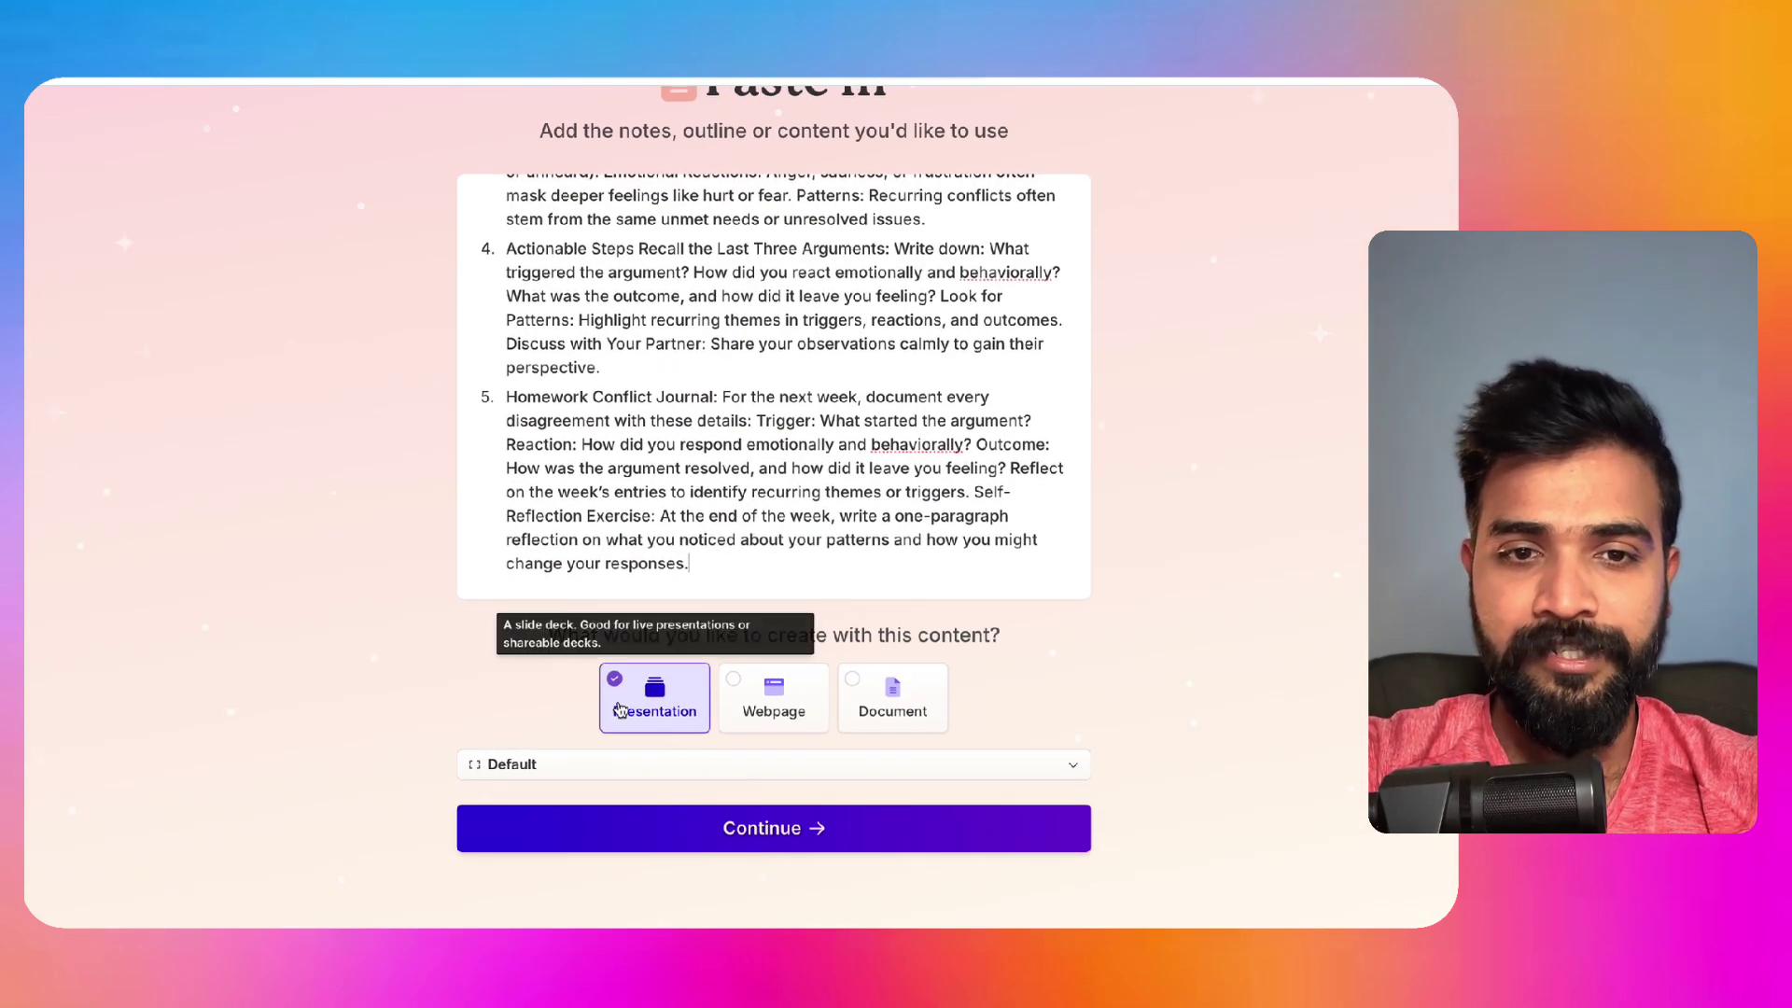
pyautogui.click(520, 767)
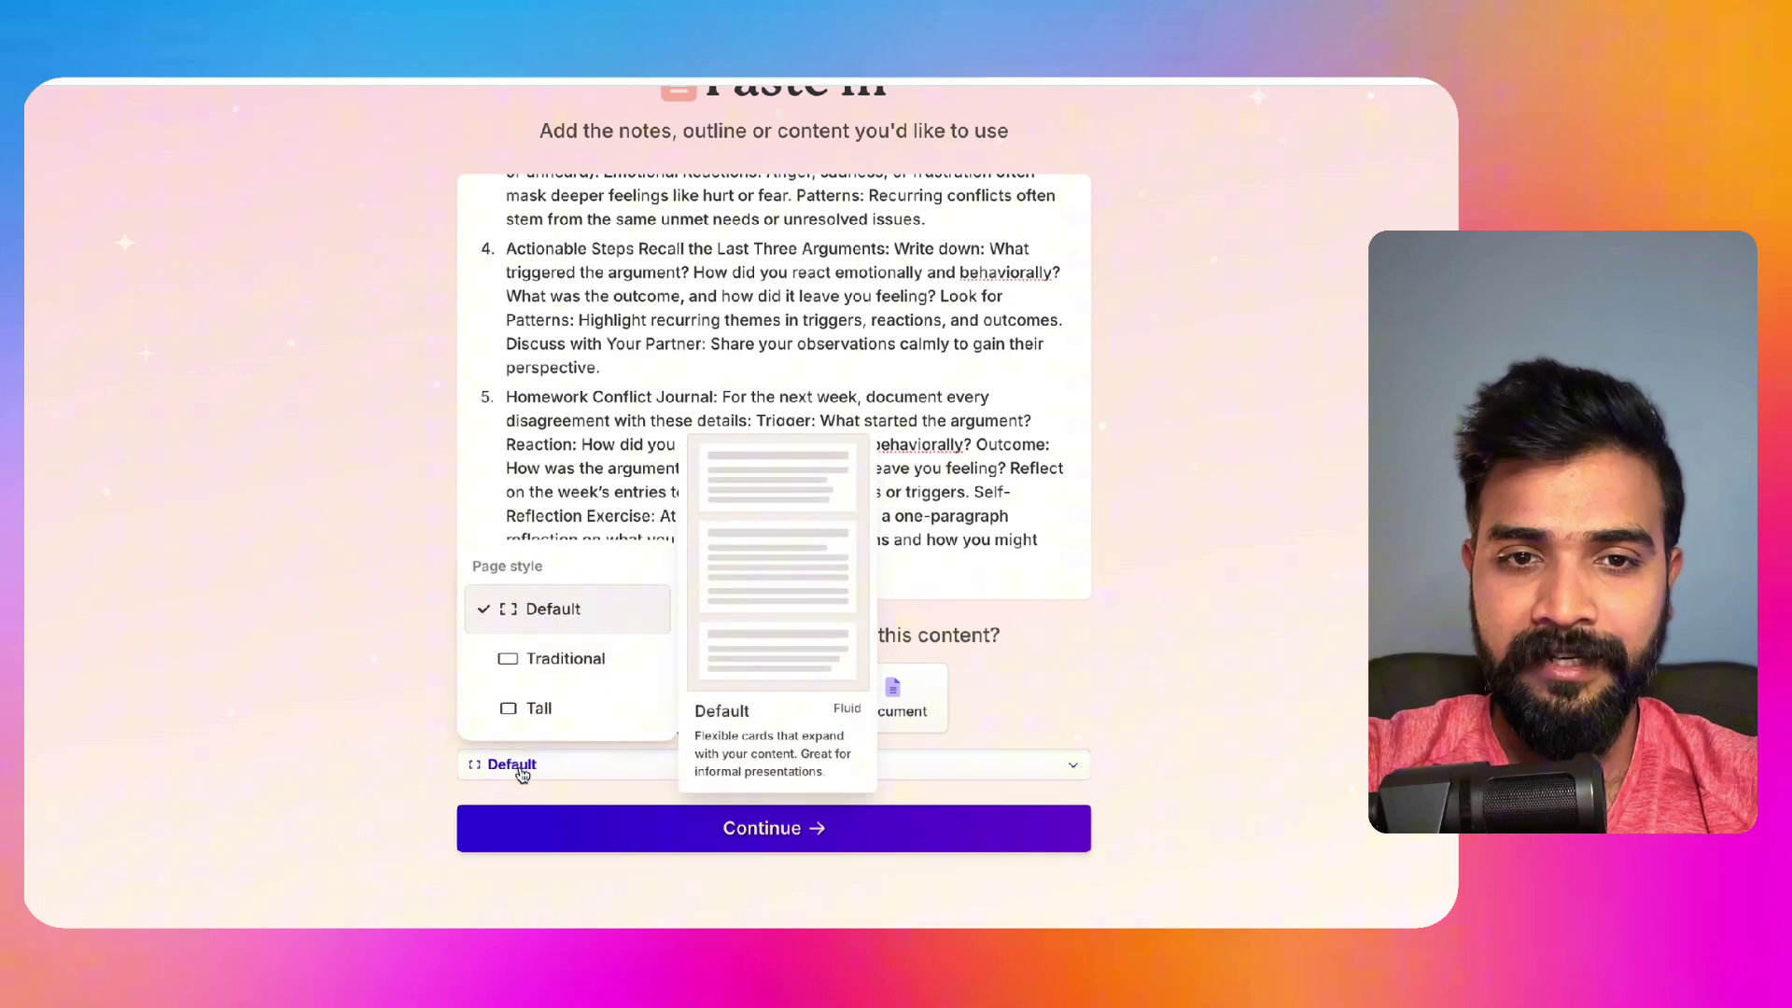
pyautogui.click(554, 660)
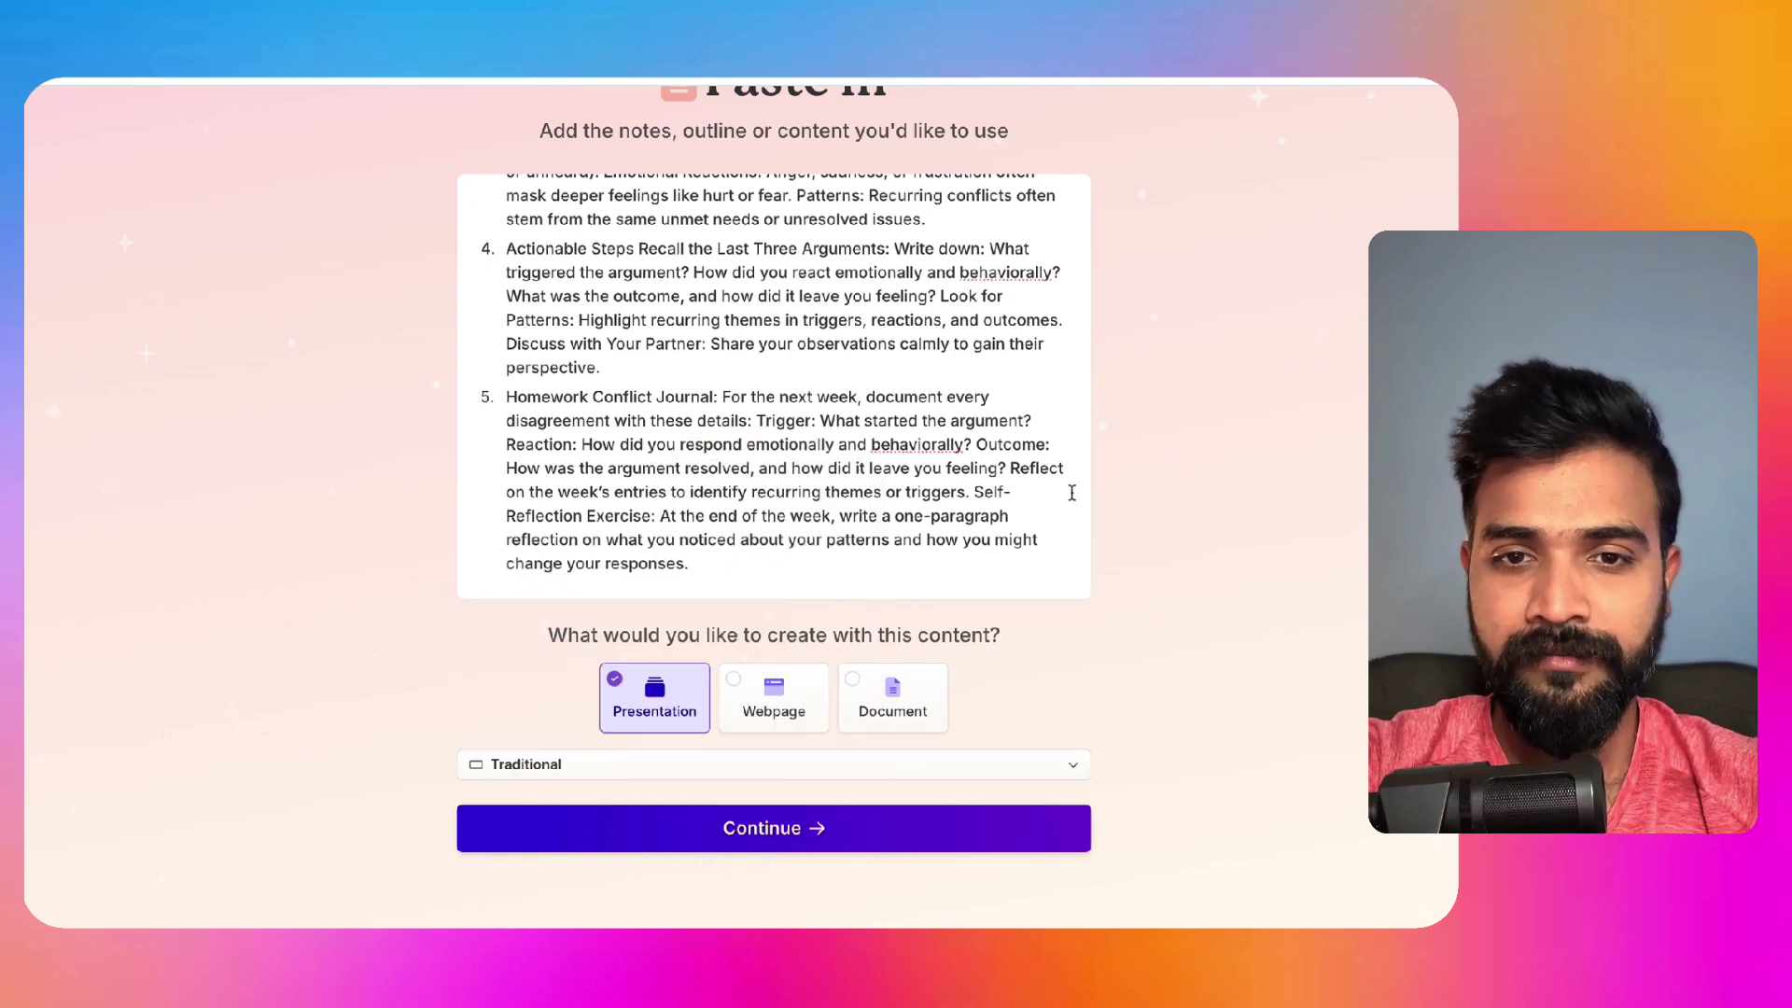
pyautogui.click(745, 838)
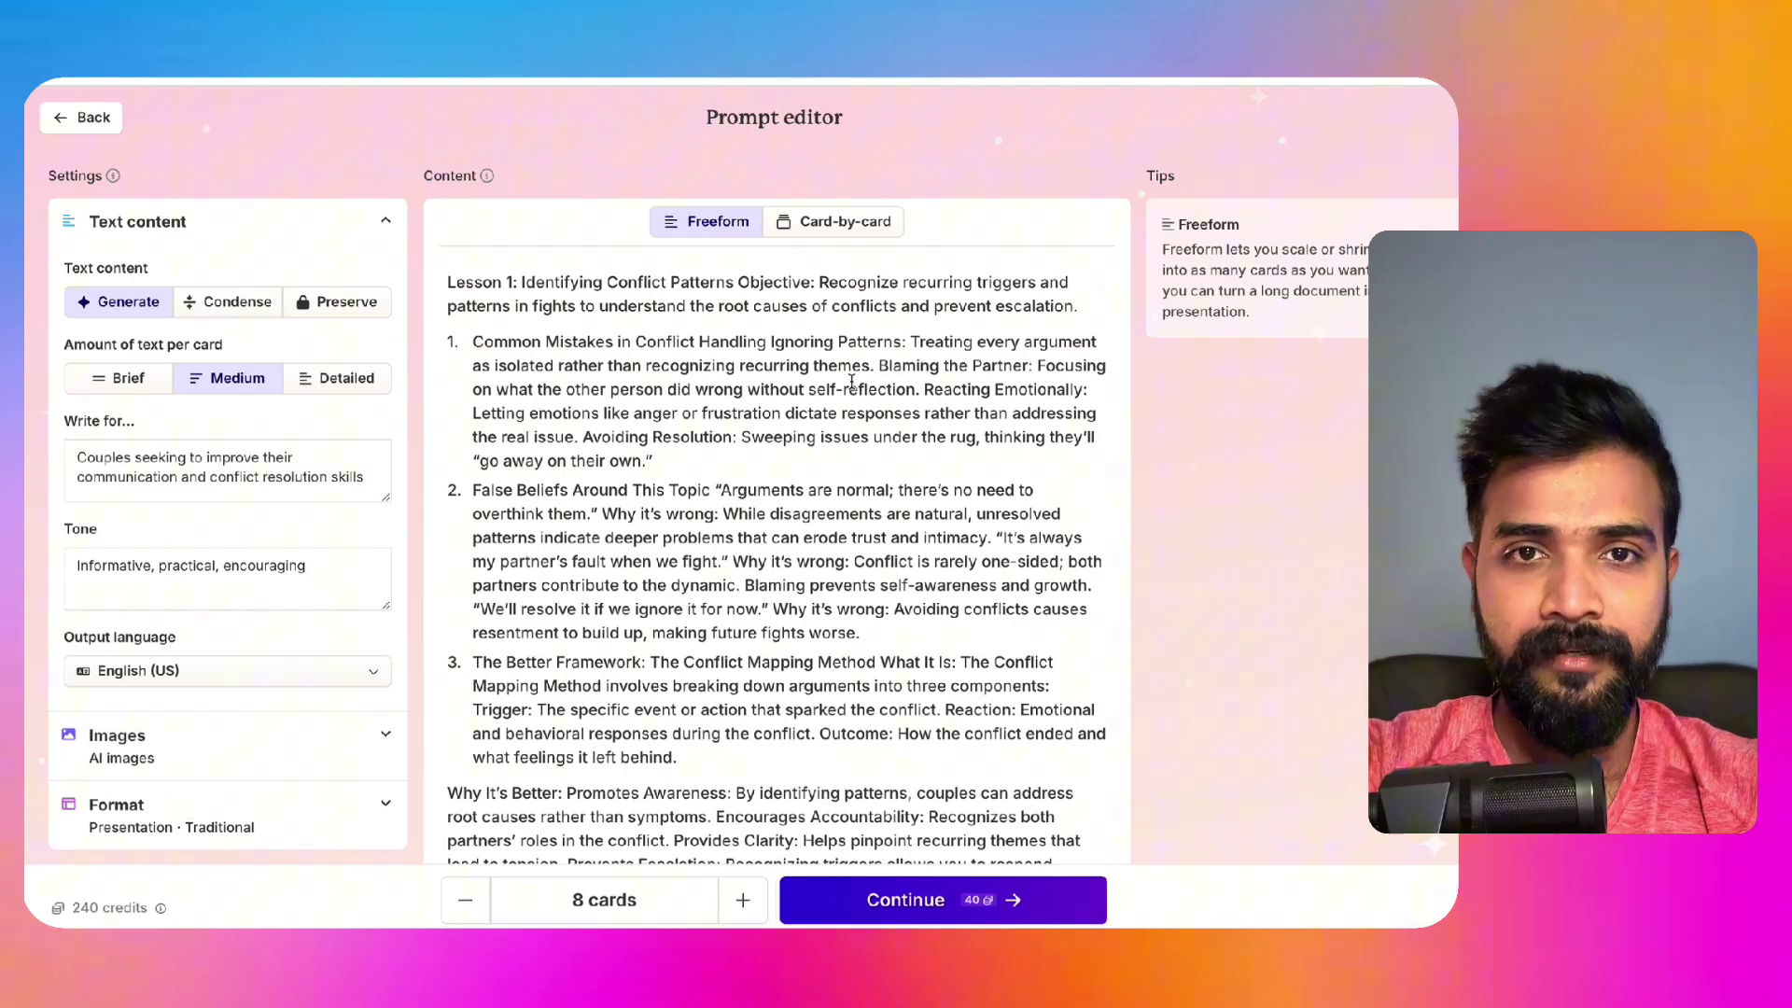
# Step: Raise the presentation's card count from 8 to 10
pyautogui.scroll(-3, 746, 374)
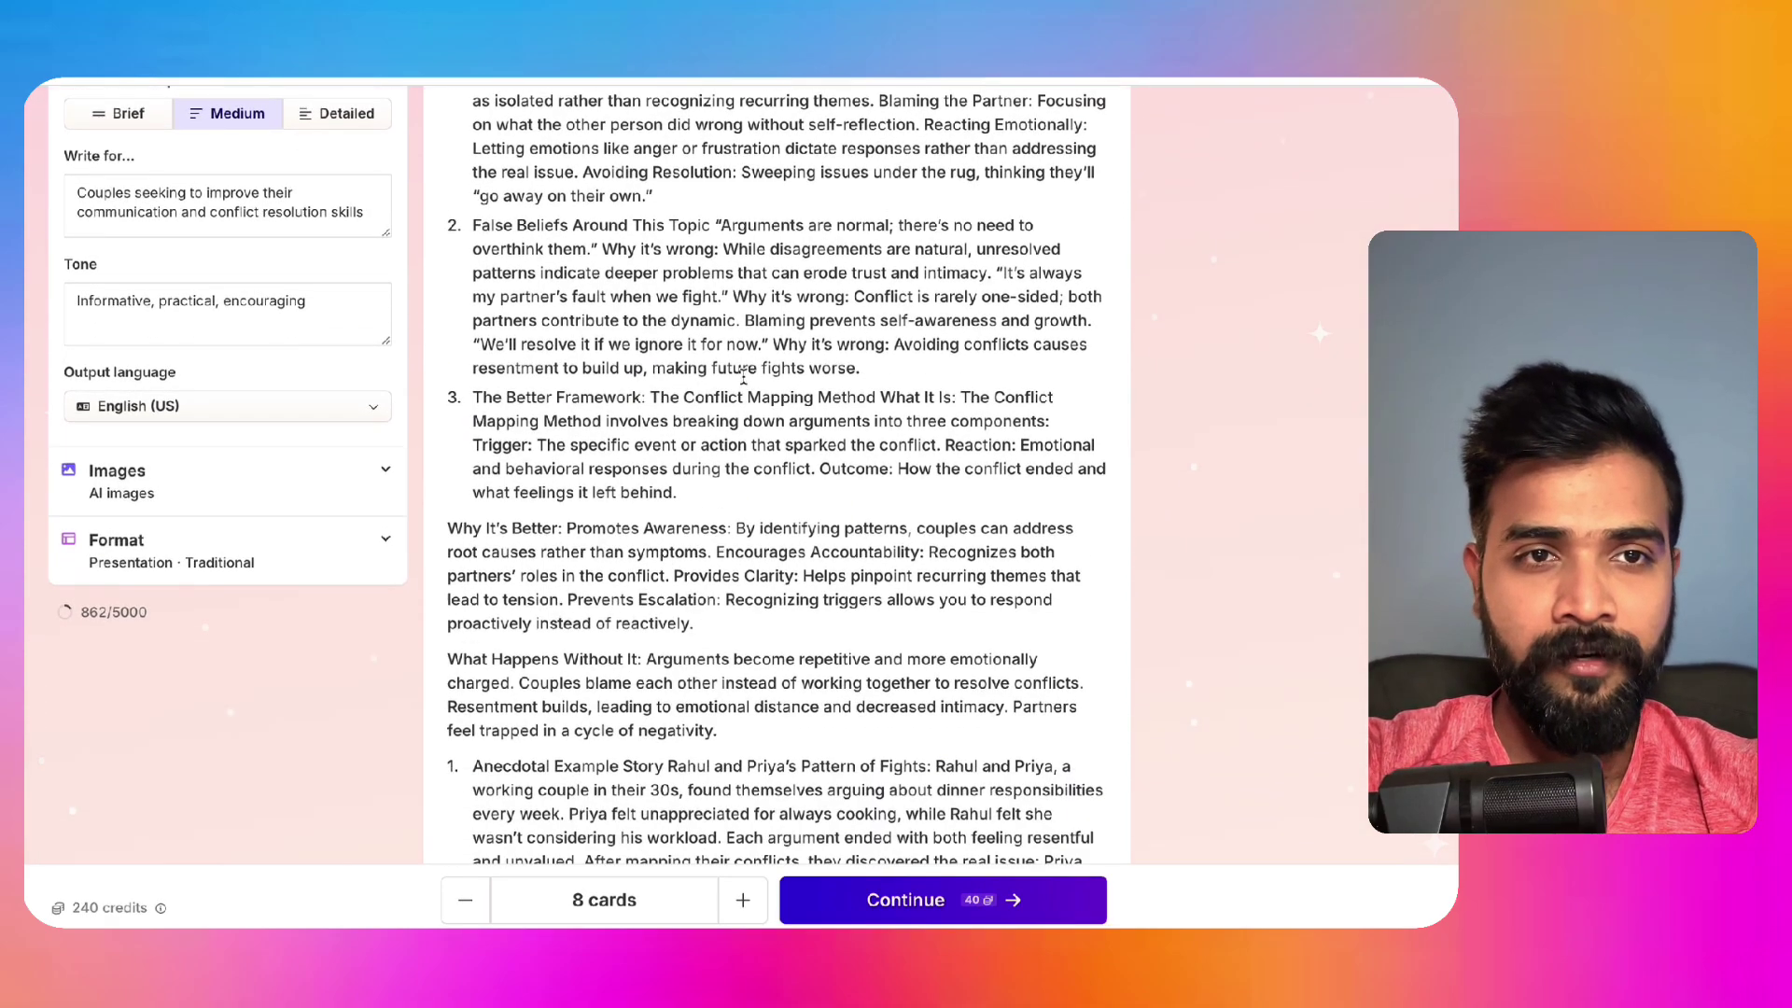
pyautogui.scroll(2, 744, 375)
pyautogui.scroll(1, 744, 375)
pyautogui.scroll(-12, 683, 280)
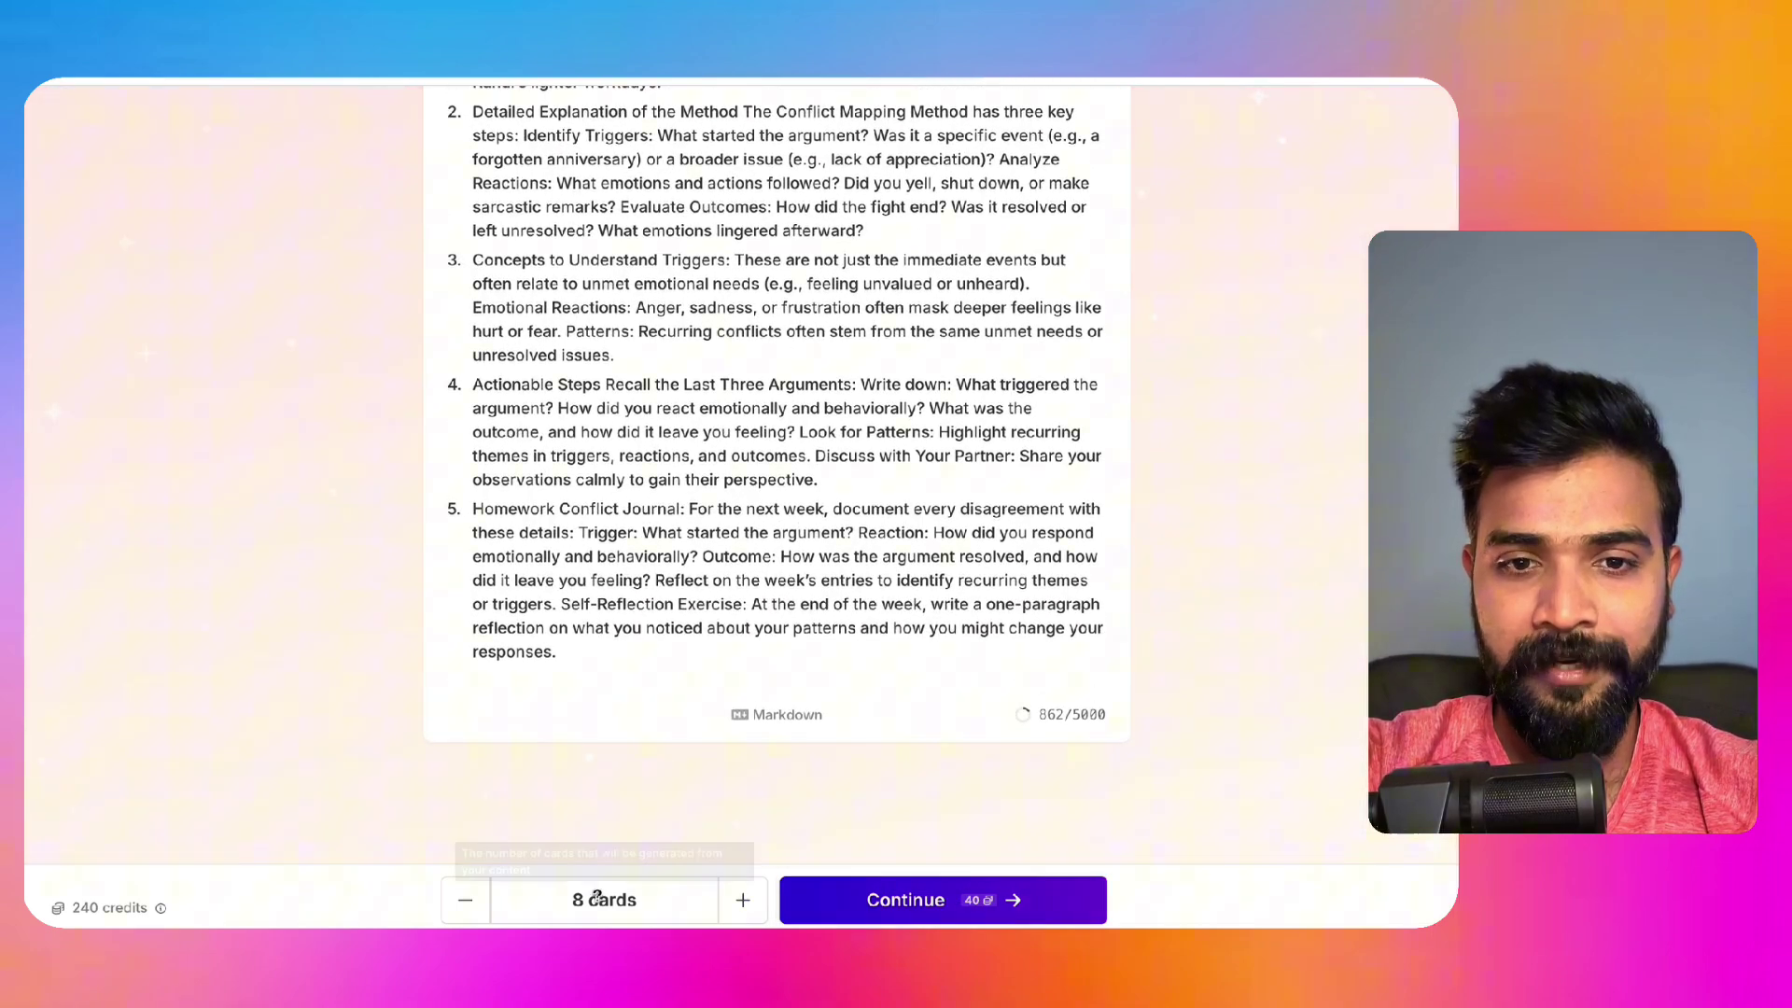
pyautogui.click(743, 899)
pyautogui.click(743, 900)
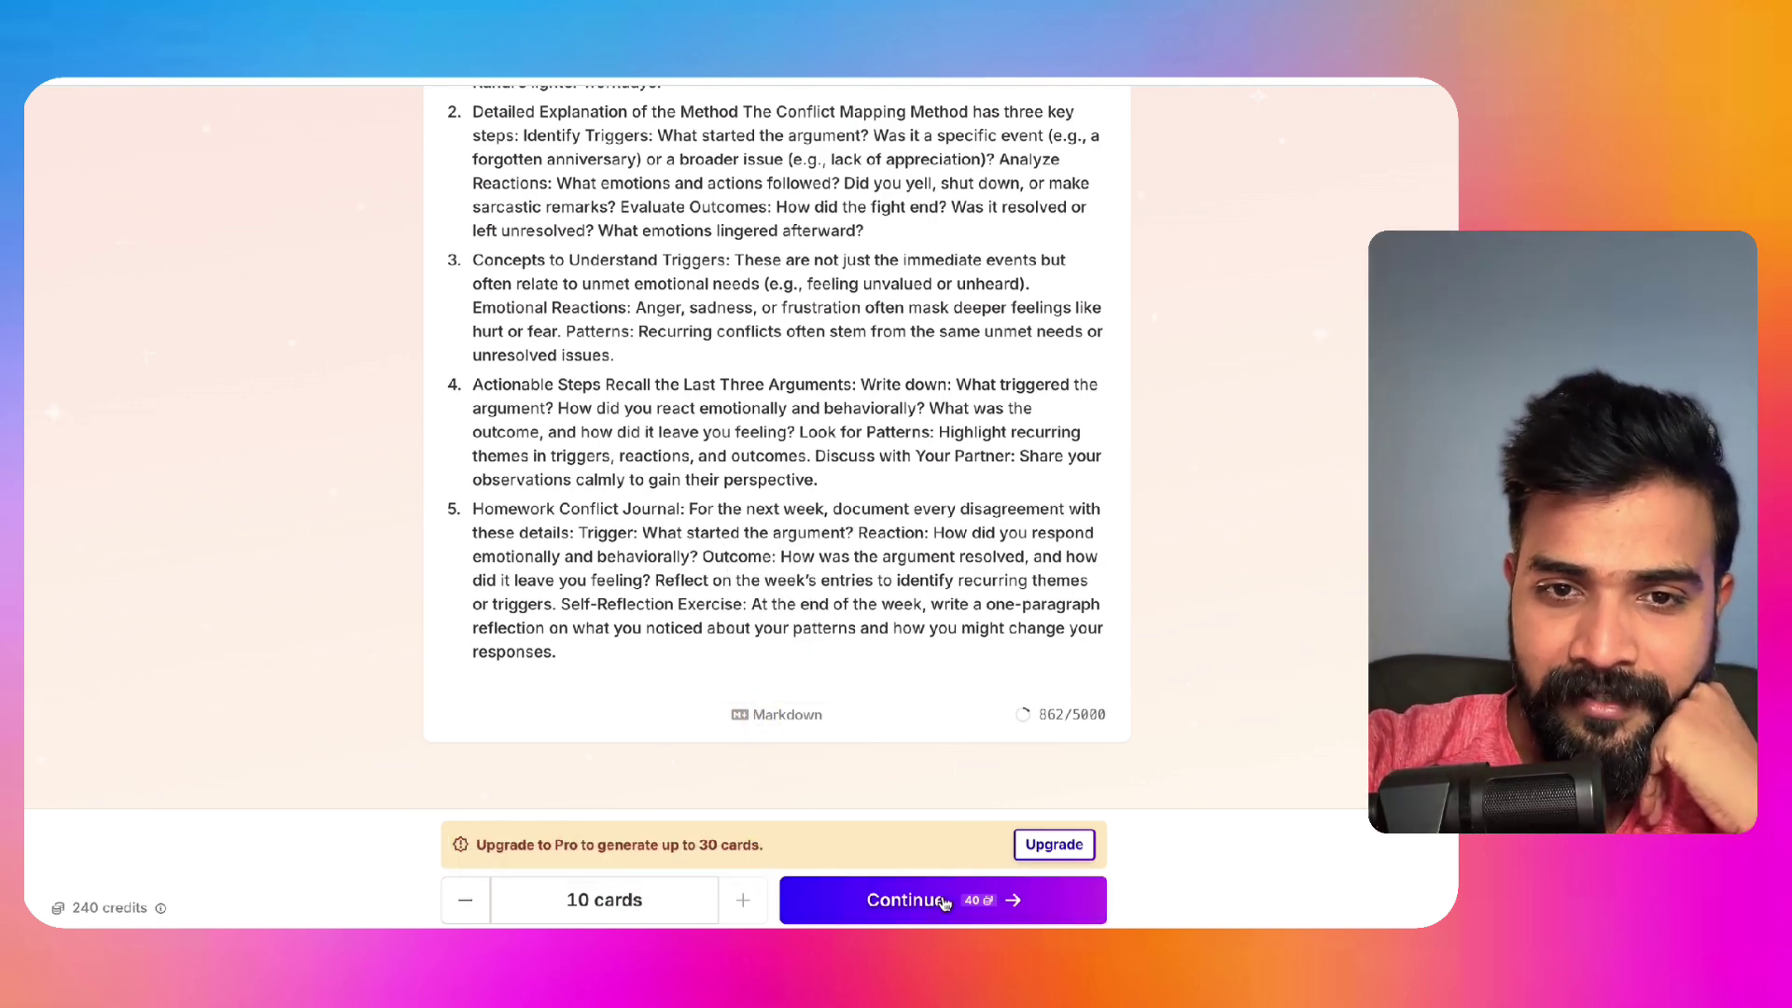
pyautogui.moveTo(755, 715)
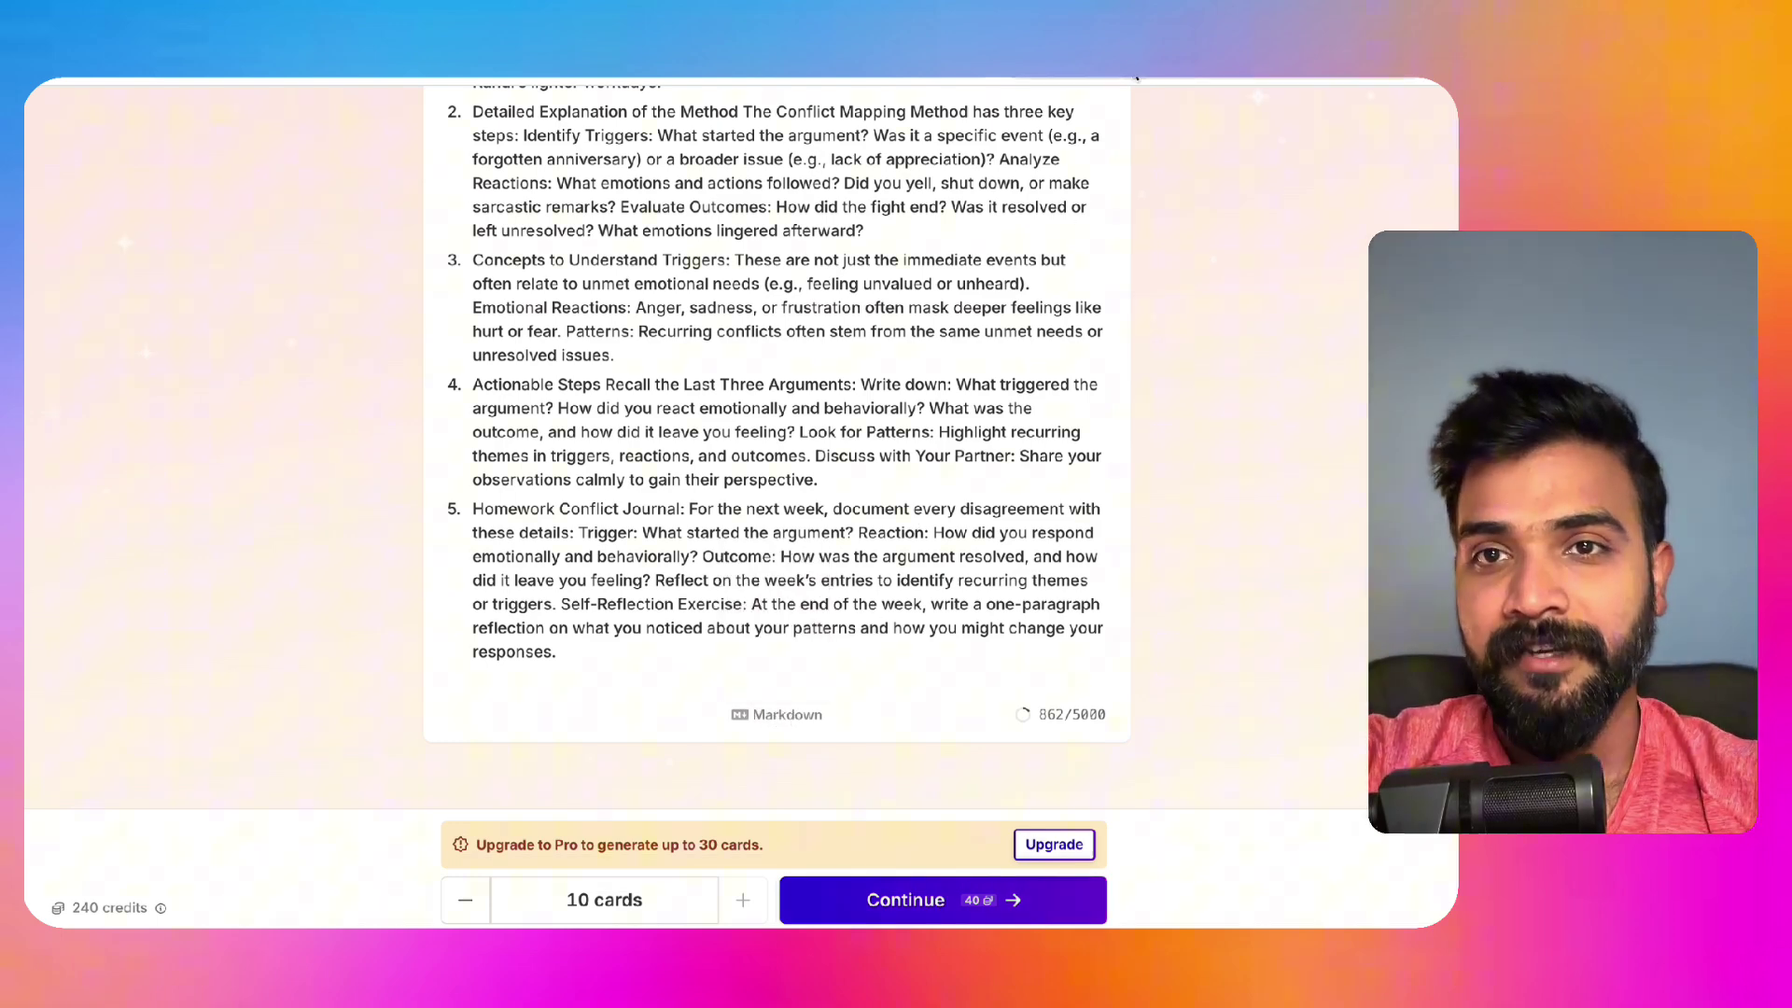
# Step: Copy ChatGPT's full Lesson 1 response with its Copy button and return to Gamma
pyautogui.press('super+Tab')
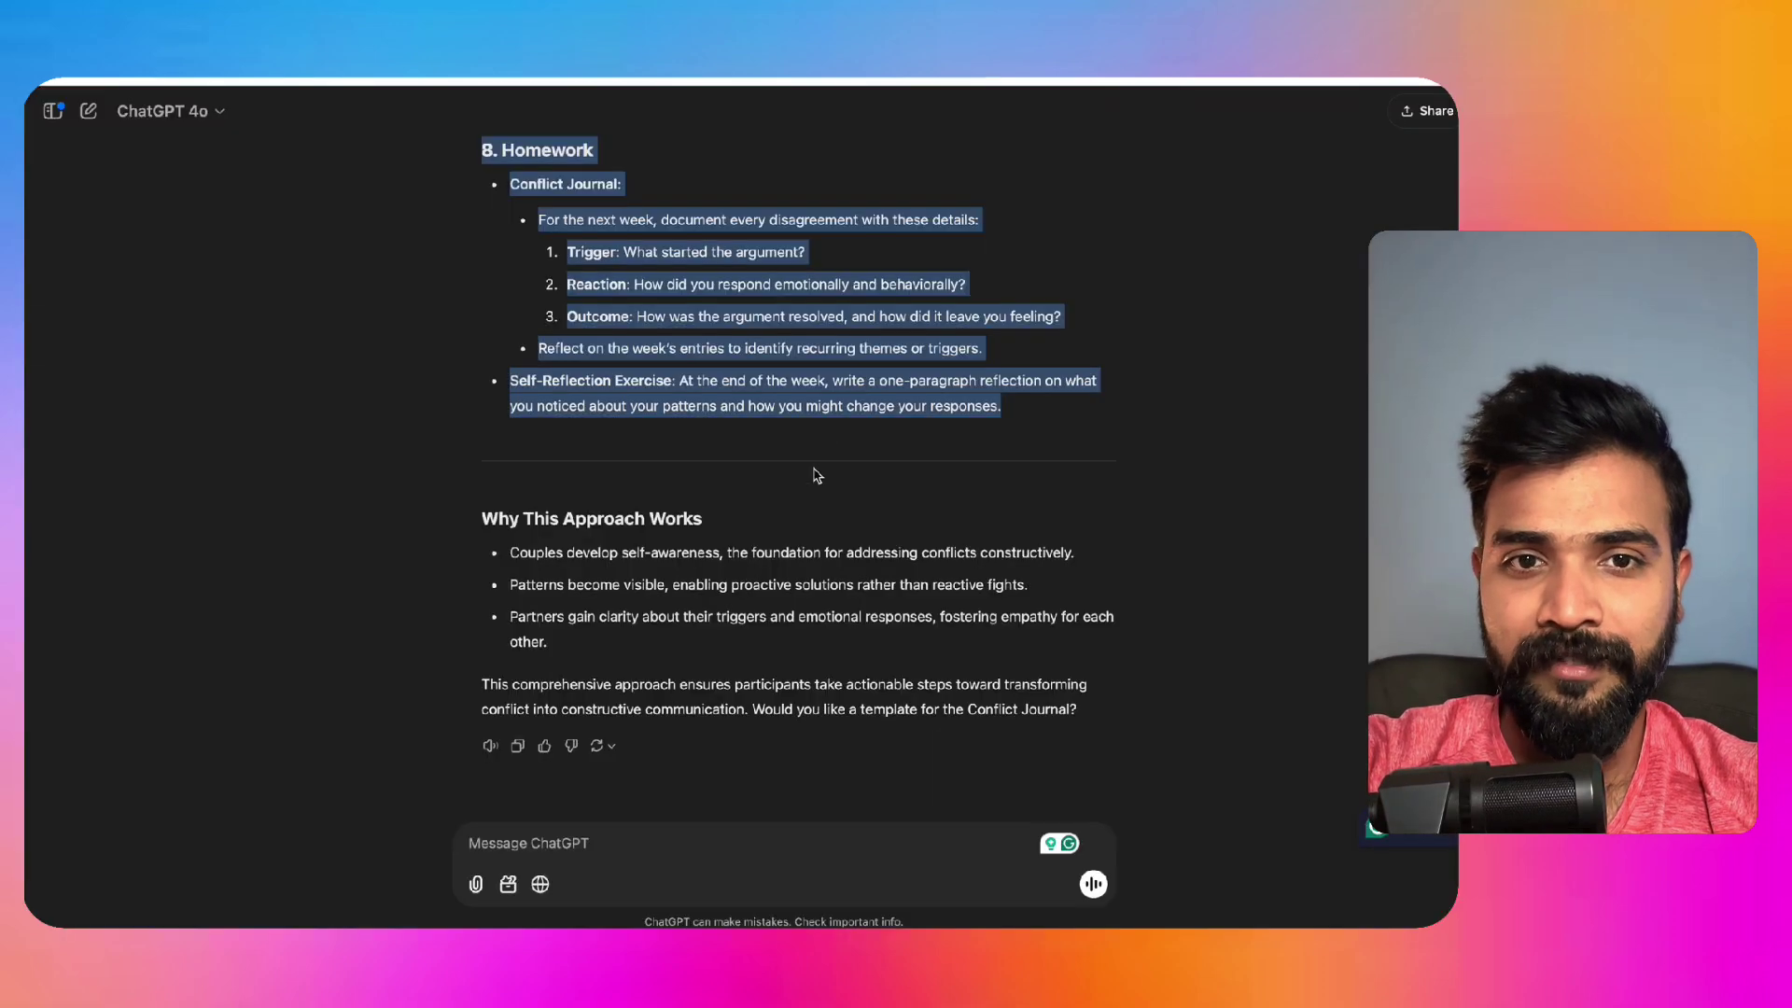
pyautogui.click(814, 474)
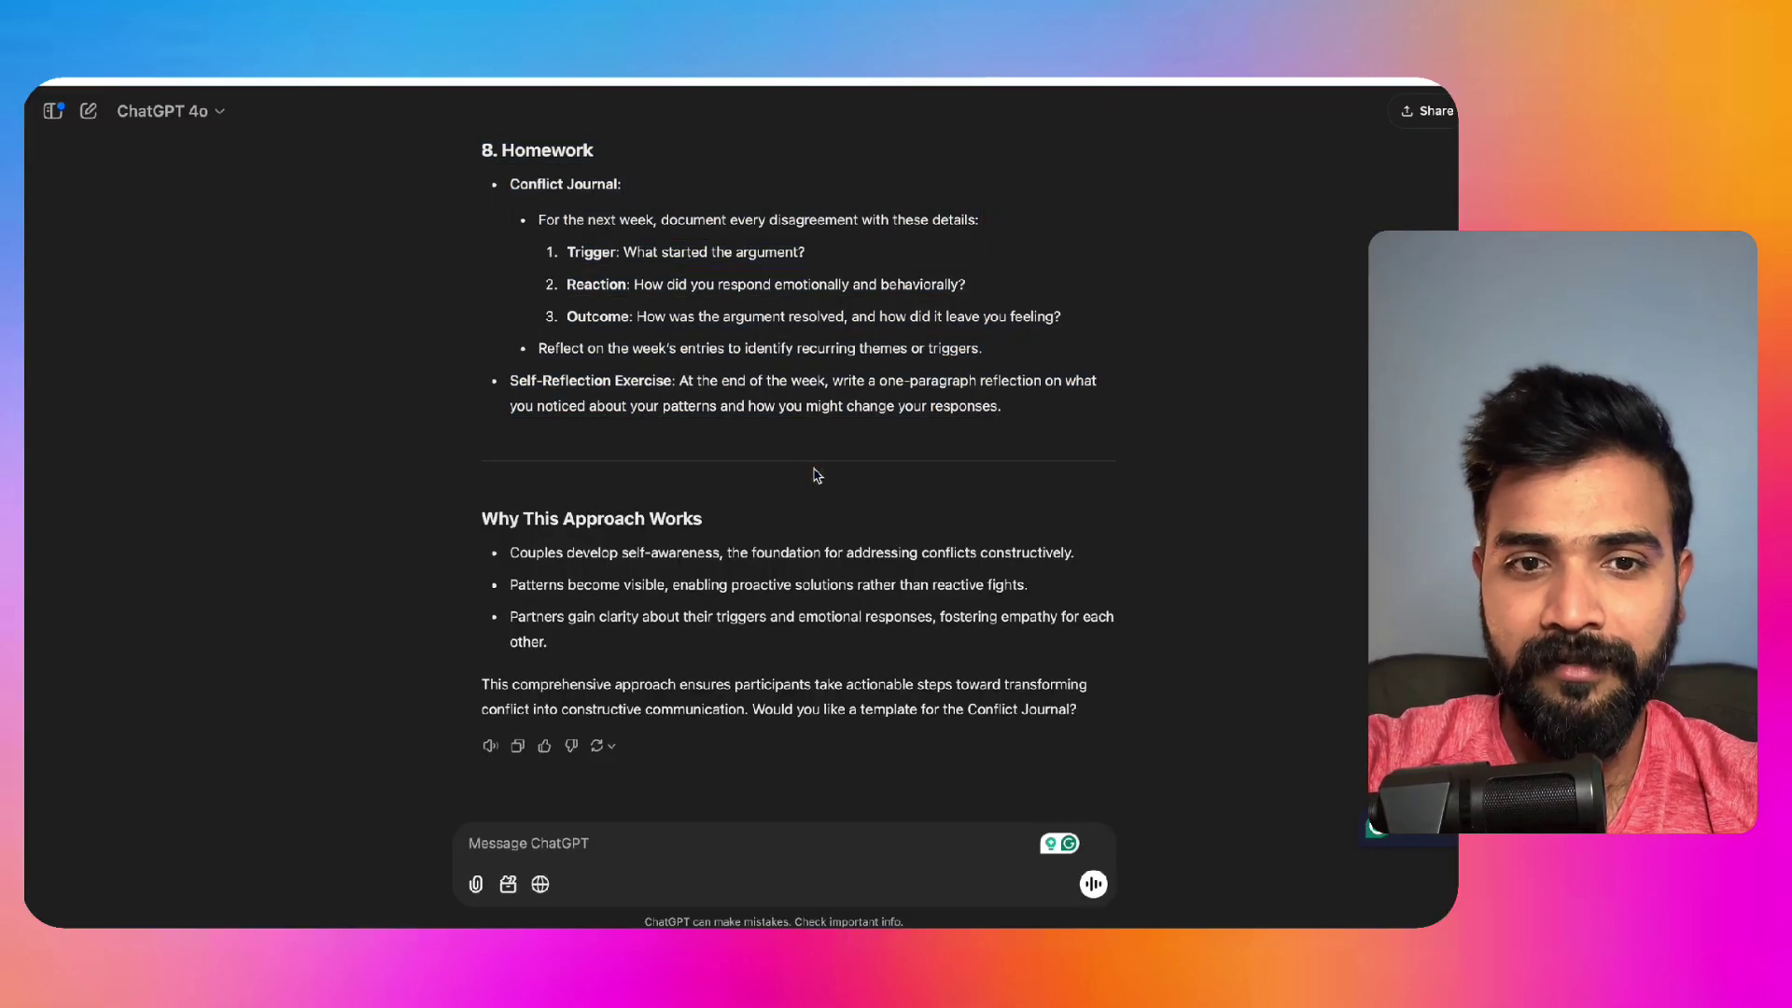
pyautogui.click(517, 747)
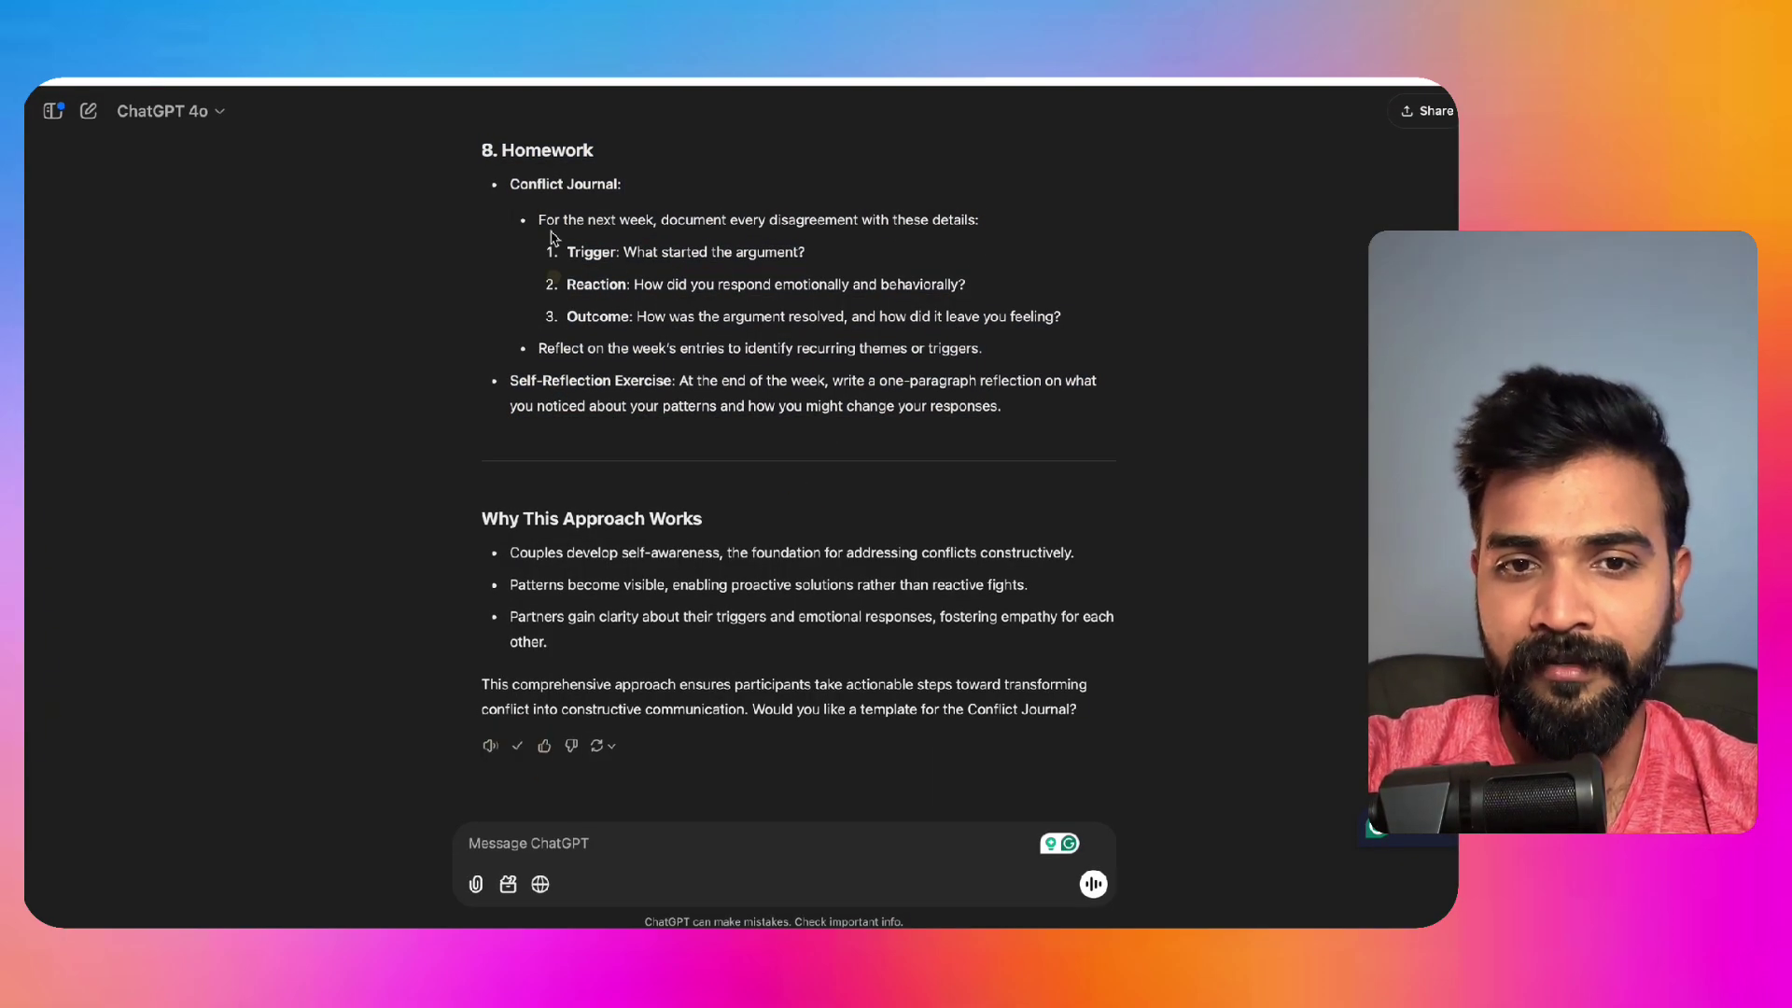
pyautogui.press('super+Tab')
# Step: Replace Gamma's prompt text with ChatGPT's full formatted Lesson 1 response
pyautogui.hotkey('ctrl', 'a')
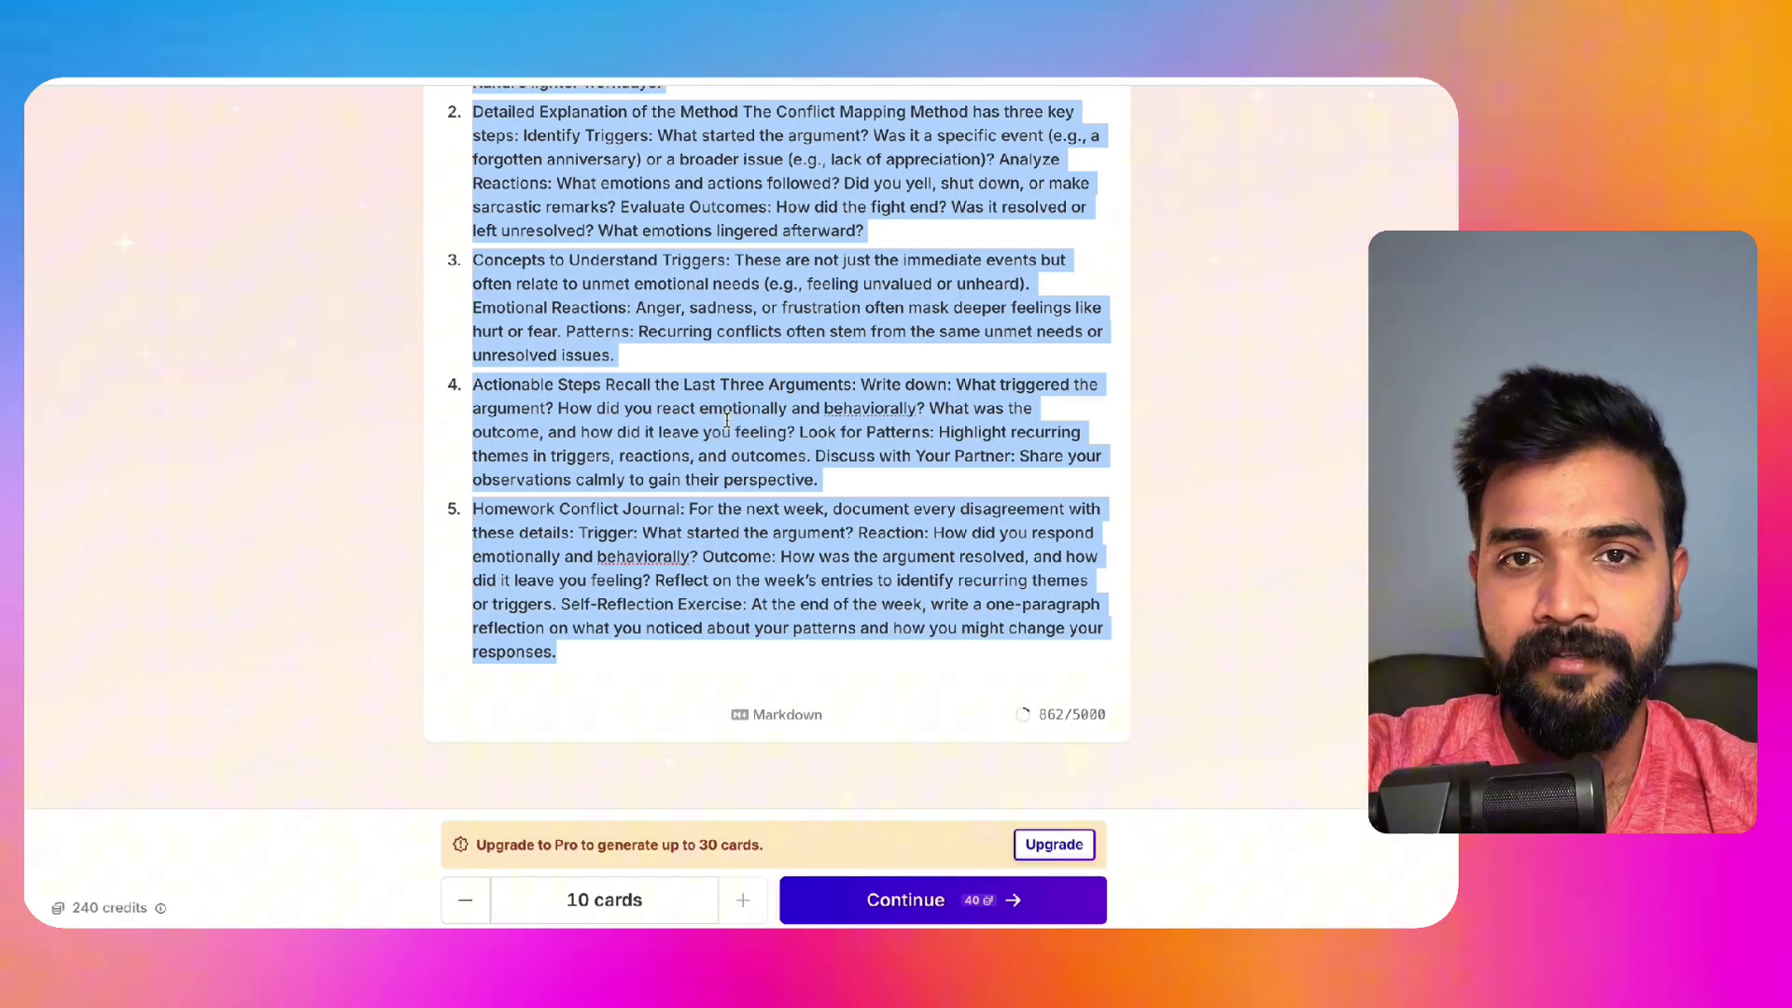
pyautogui.hotkey('ctrl', 'v')
pyautogui.scroll(-3, 727, 420)
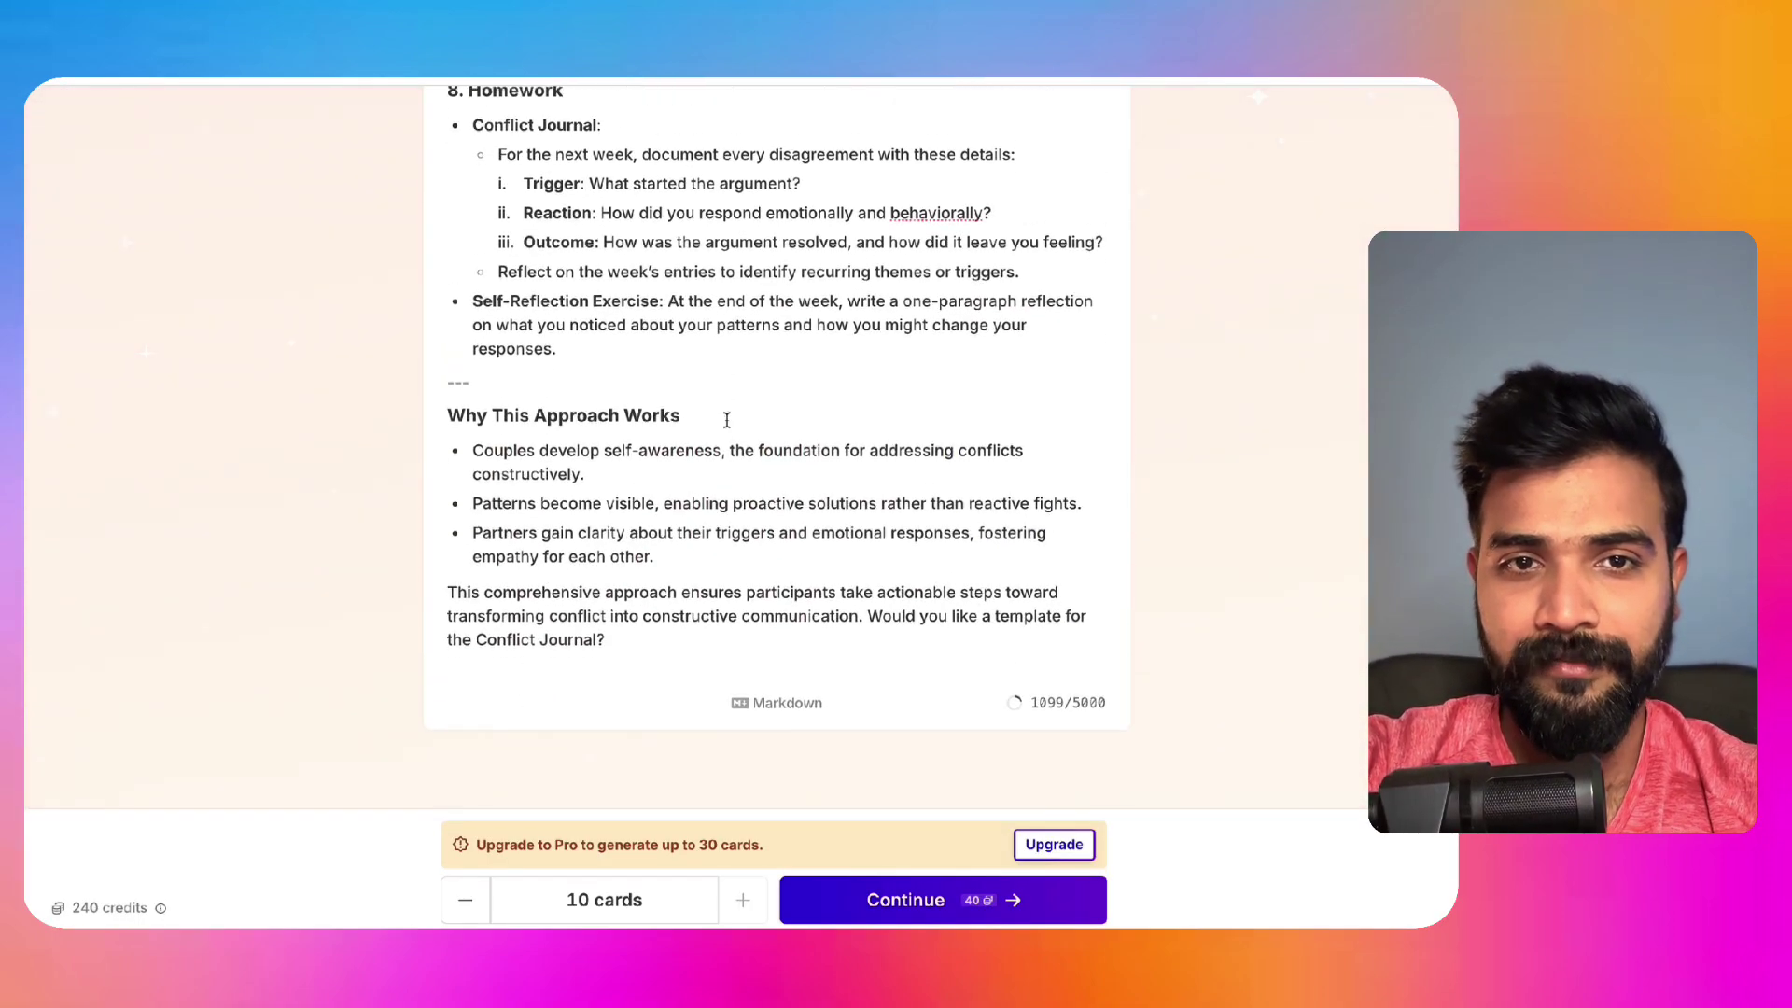
# Step: Delete the text from 'Why This Approach Works' onward and proceed to theme selection
pyautogui.moveTo(452, 398); pyautogui.dragTo(701, 660)
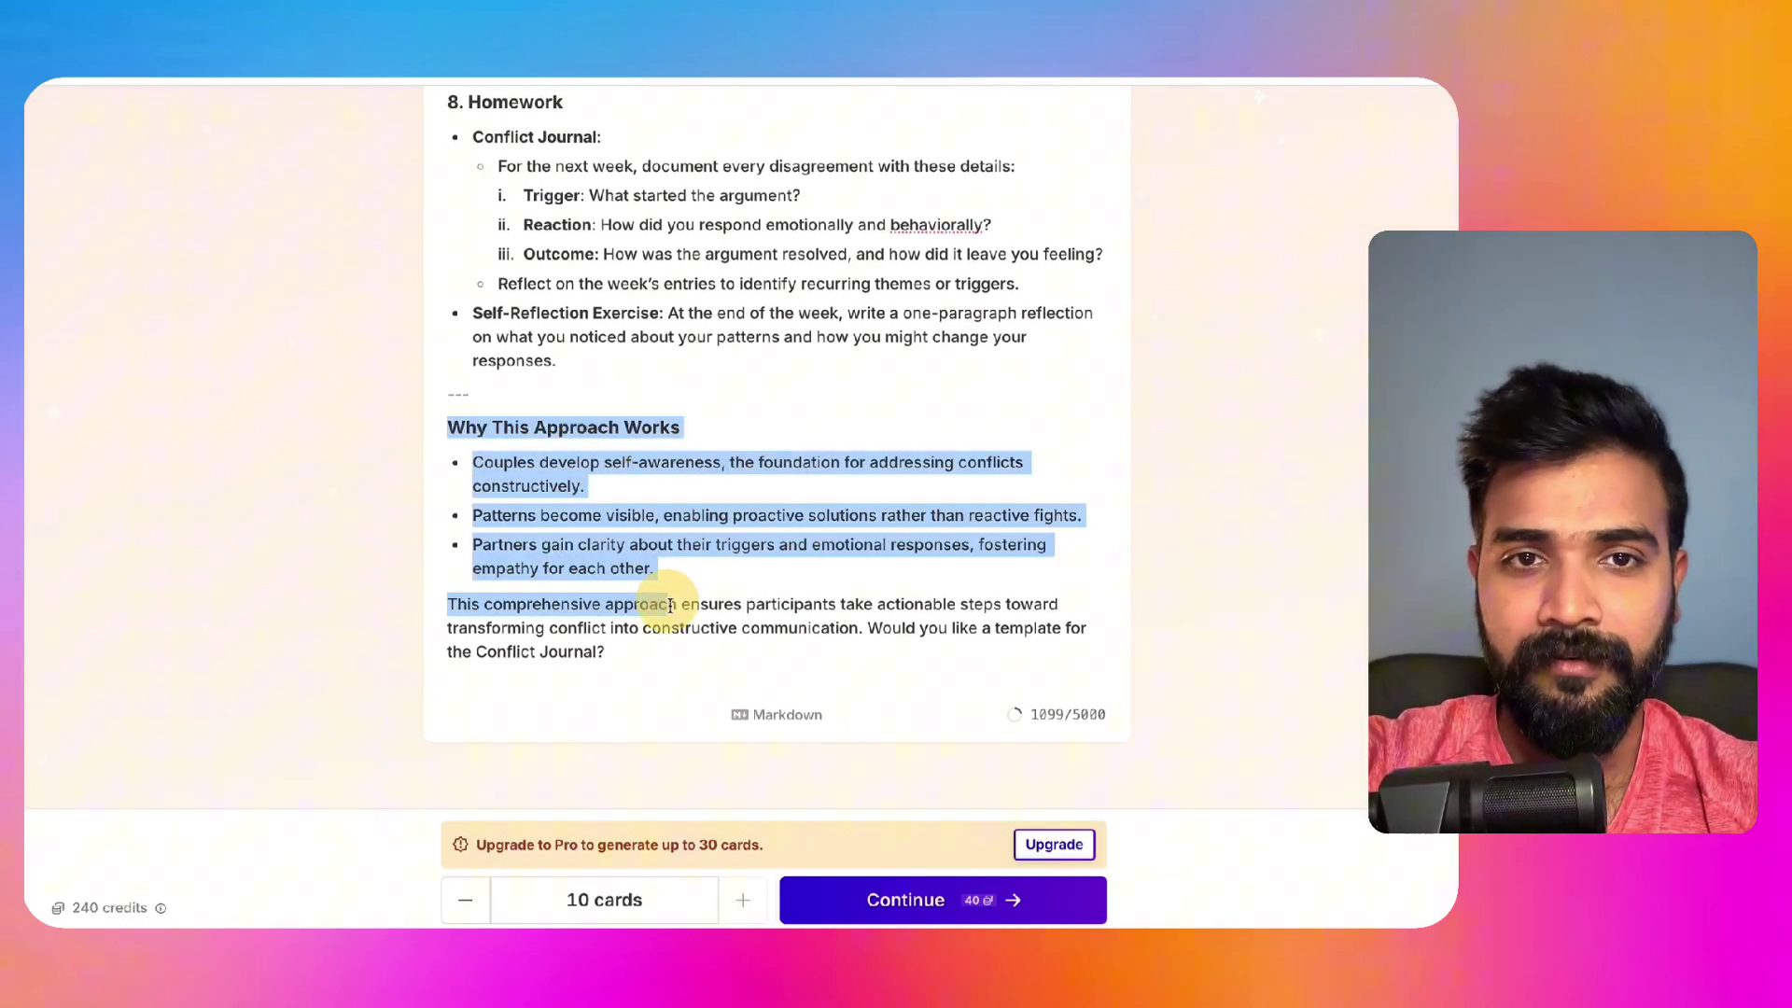
pyautogui.press('BackSpace')
pyautogui.scroll(10, 774, 420)
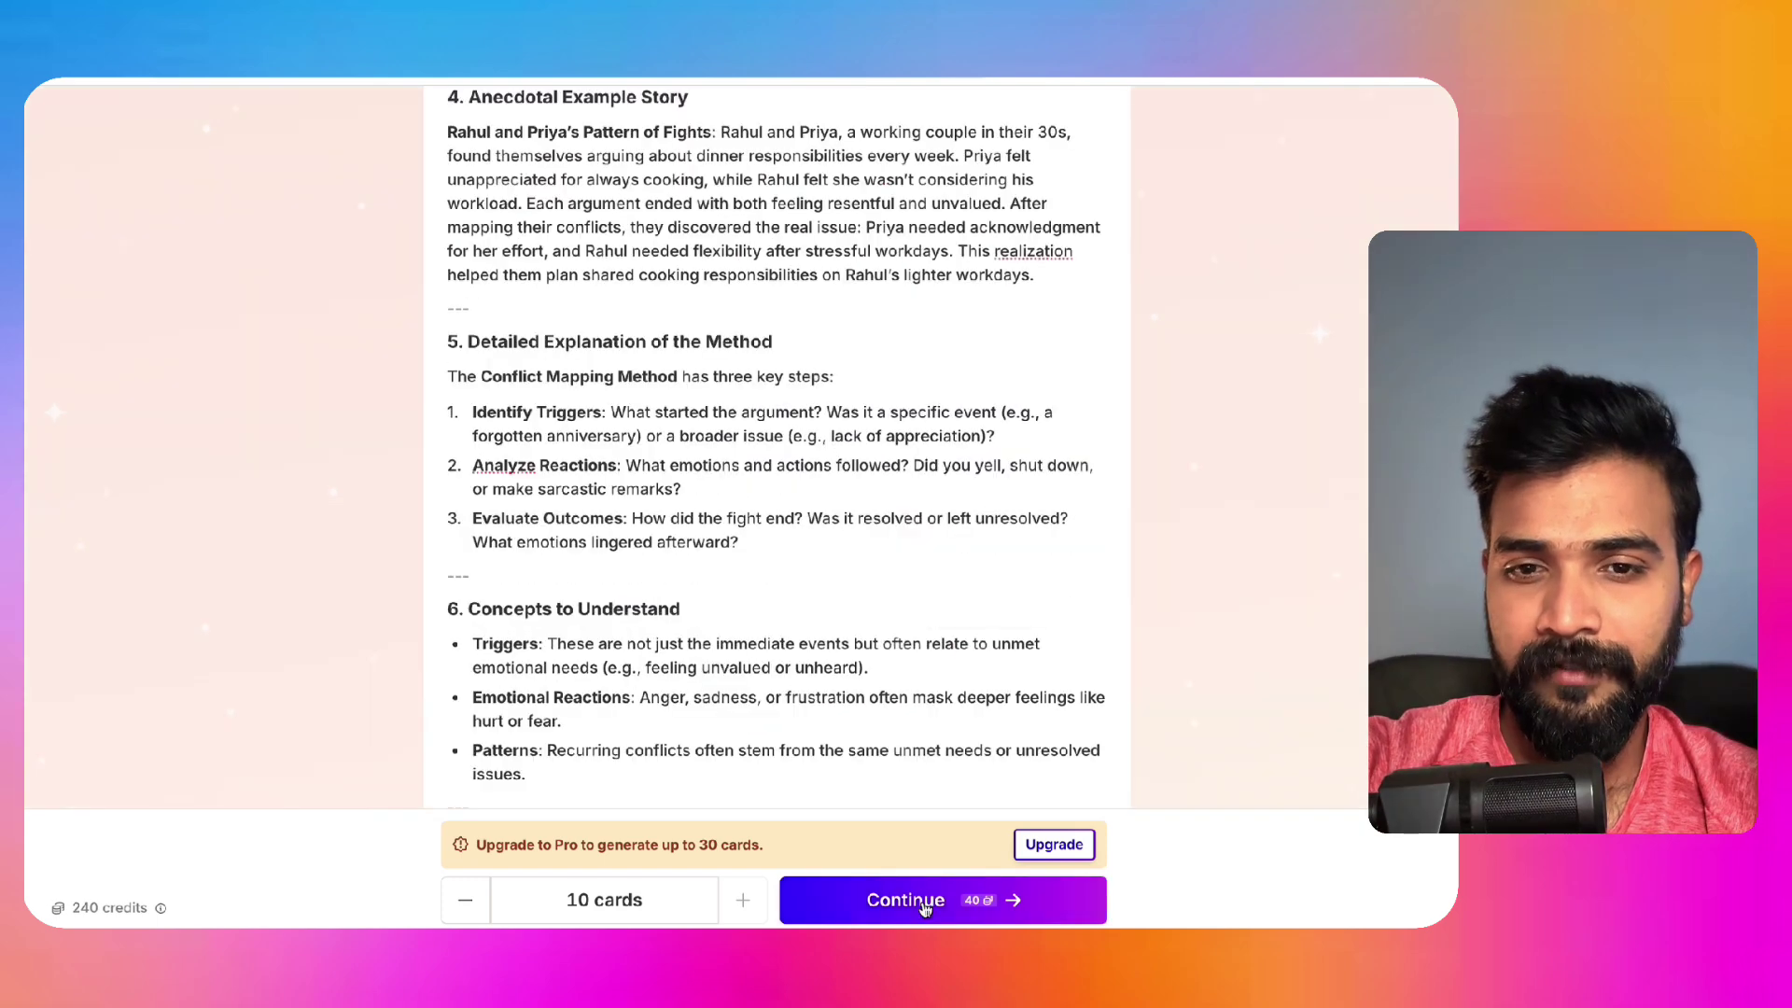
pyautogui.click(924, 901)
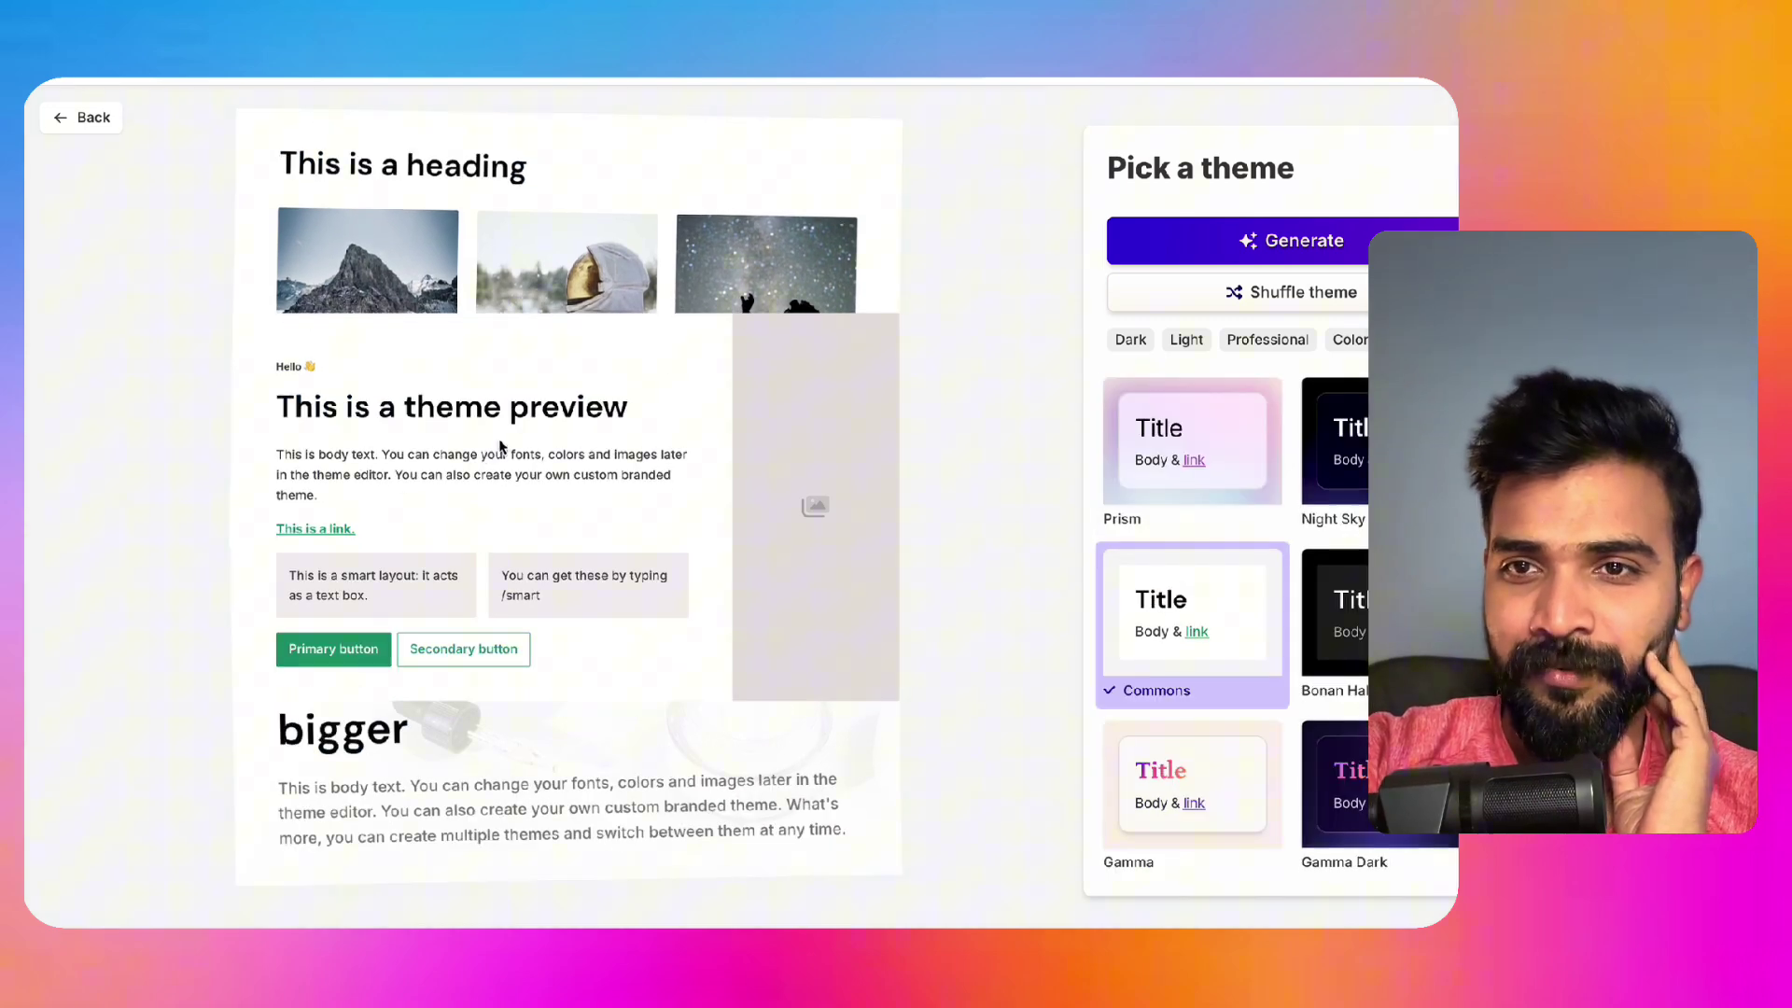
# Step: Generate the 10-card Lesson 1 deck using the Commons theme
pyautogui.click(1217, 240)
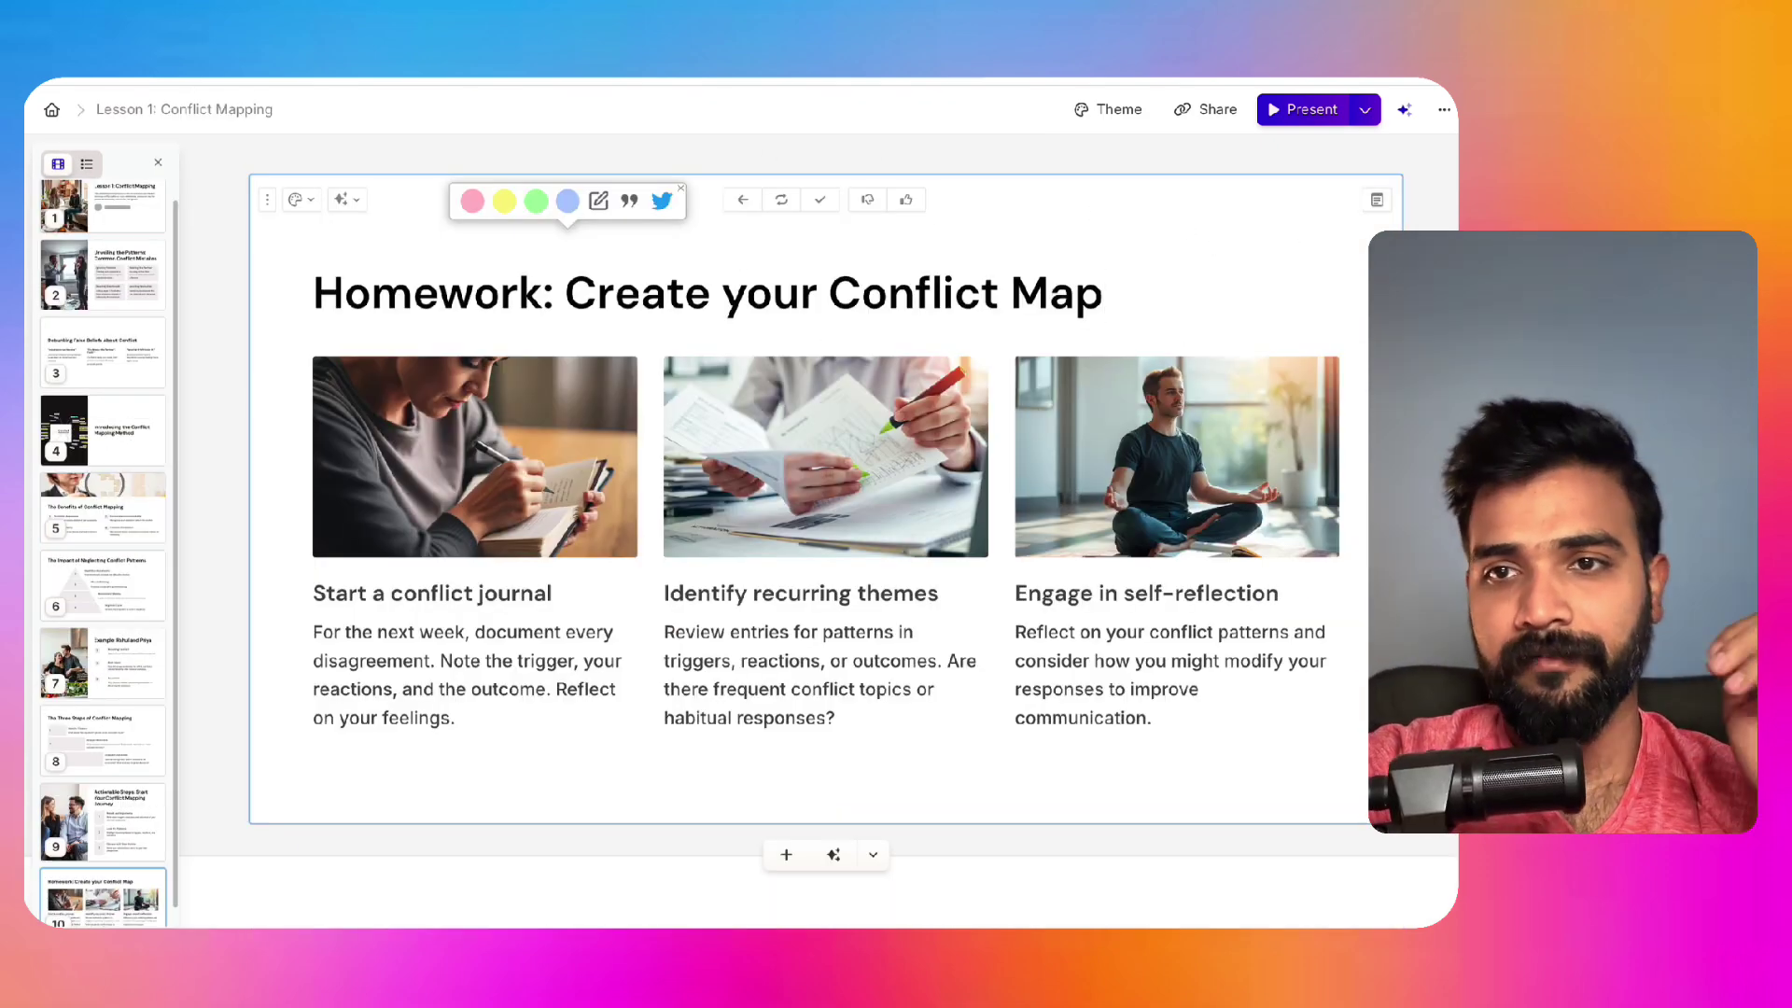
pyautogui.scroll(20, 826, 532)
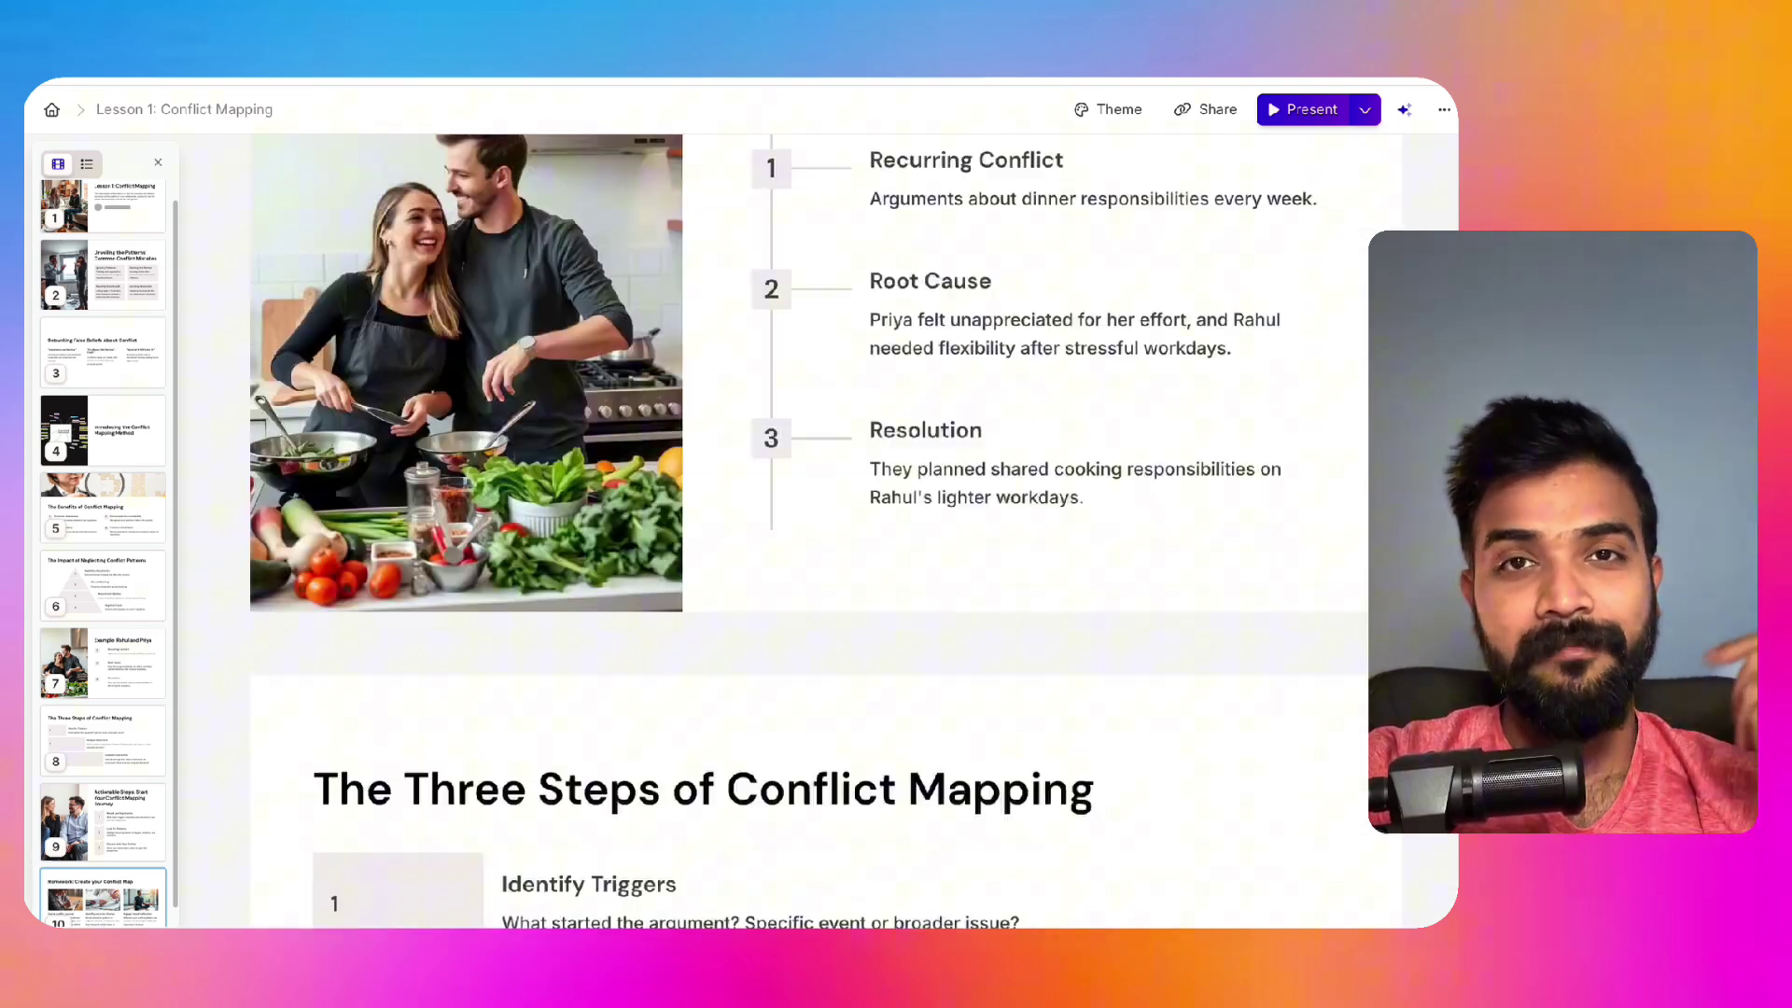
pyautogui.scroll(-10, 826, 532)
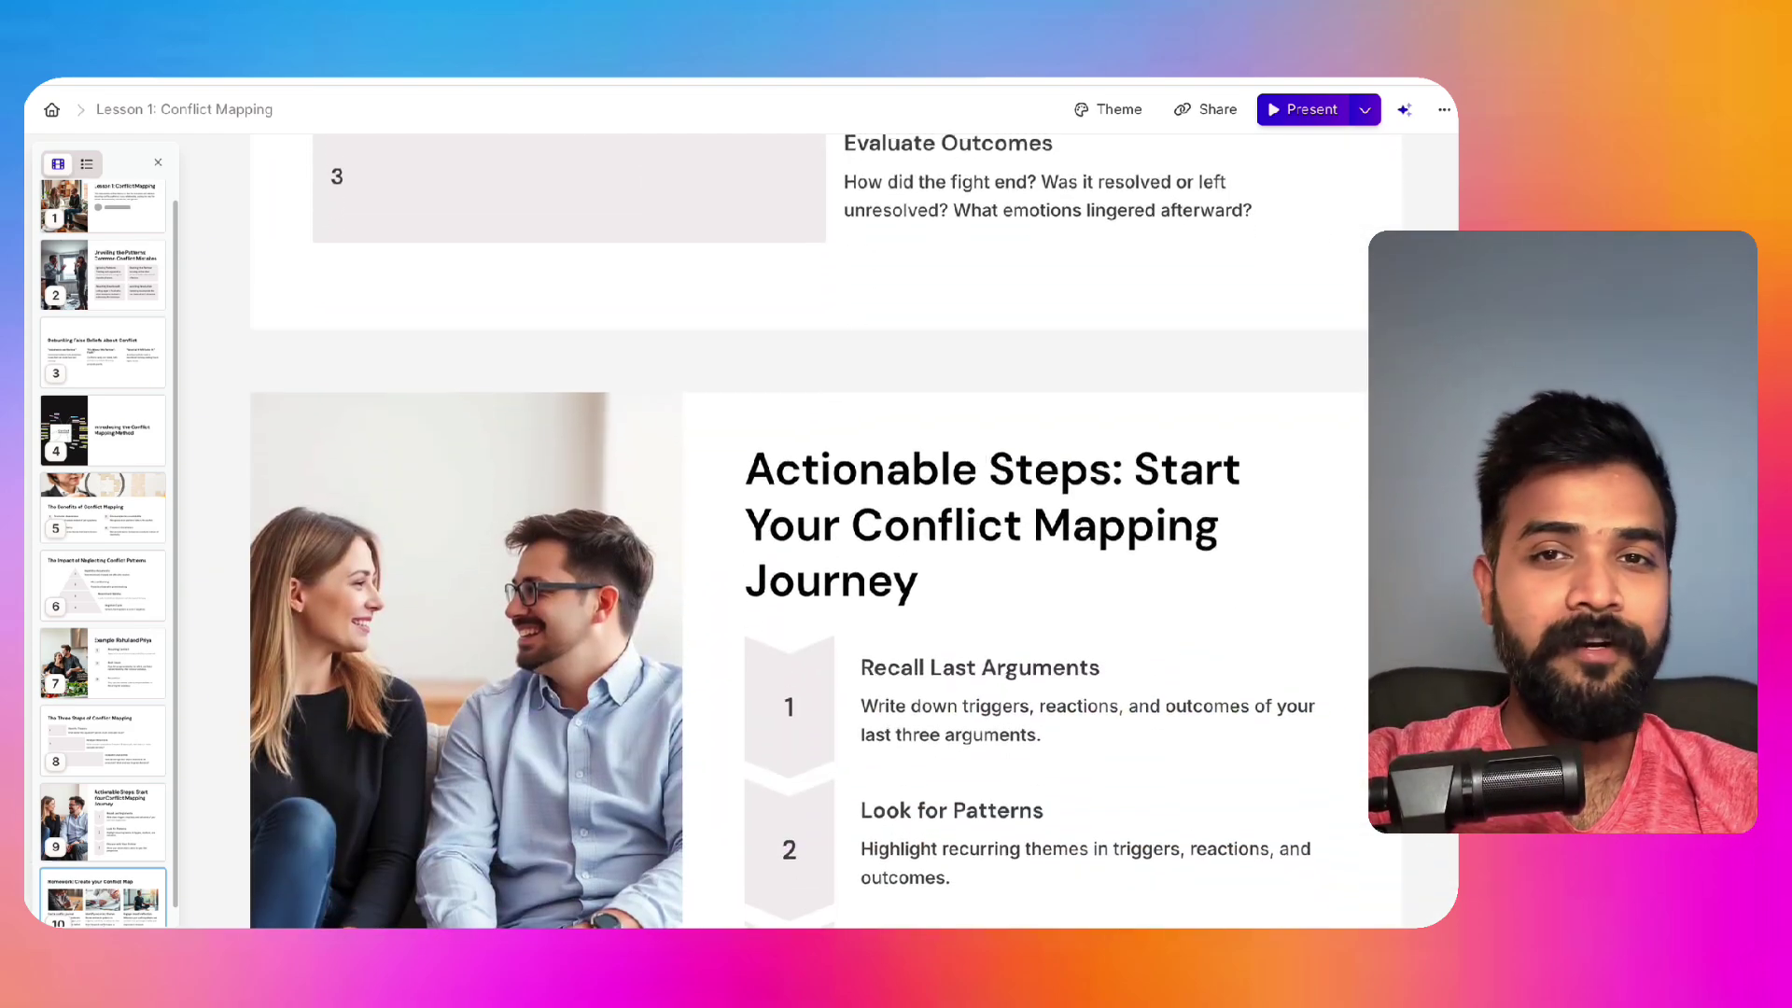
pyautogui.scroll(-9, 826, 532)
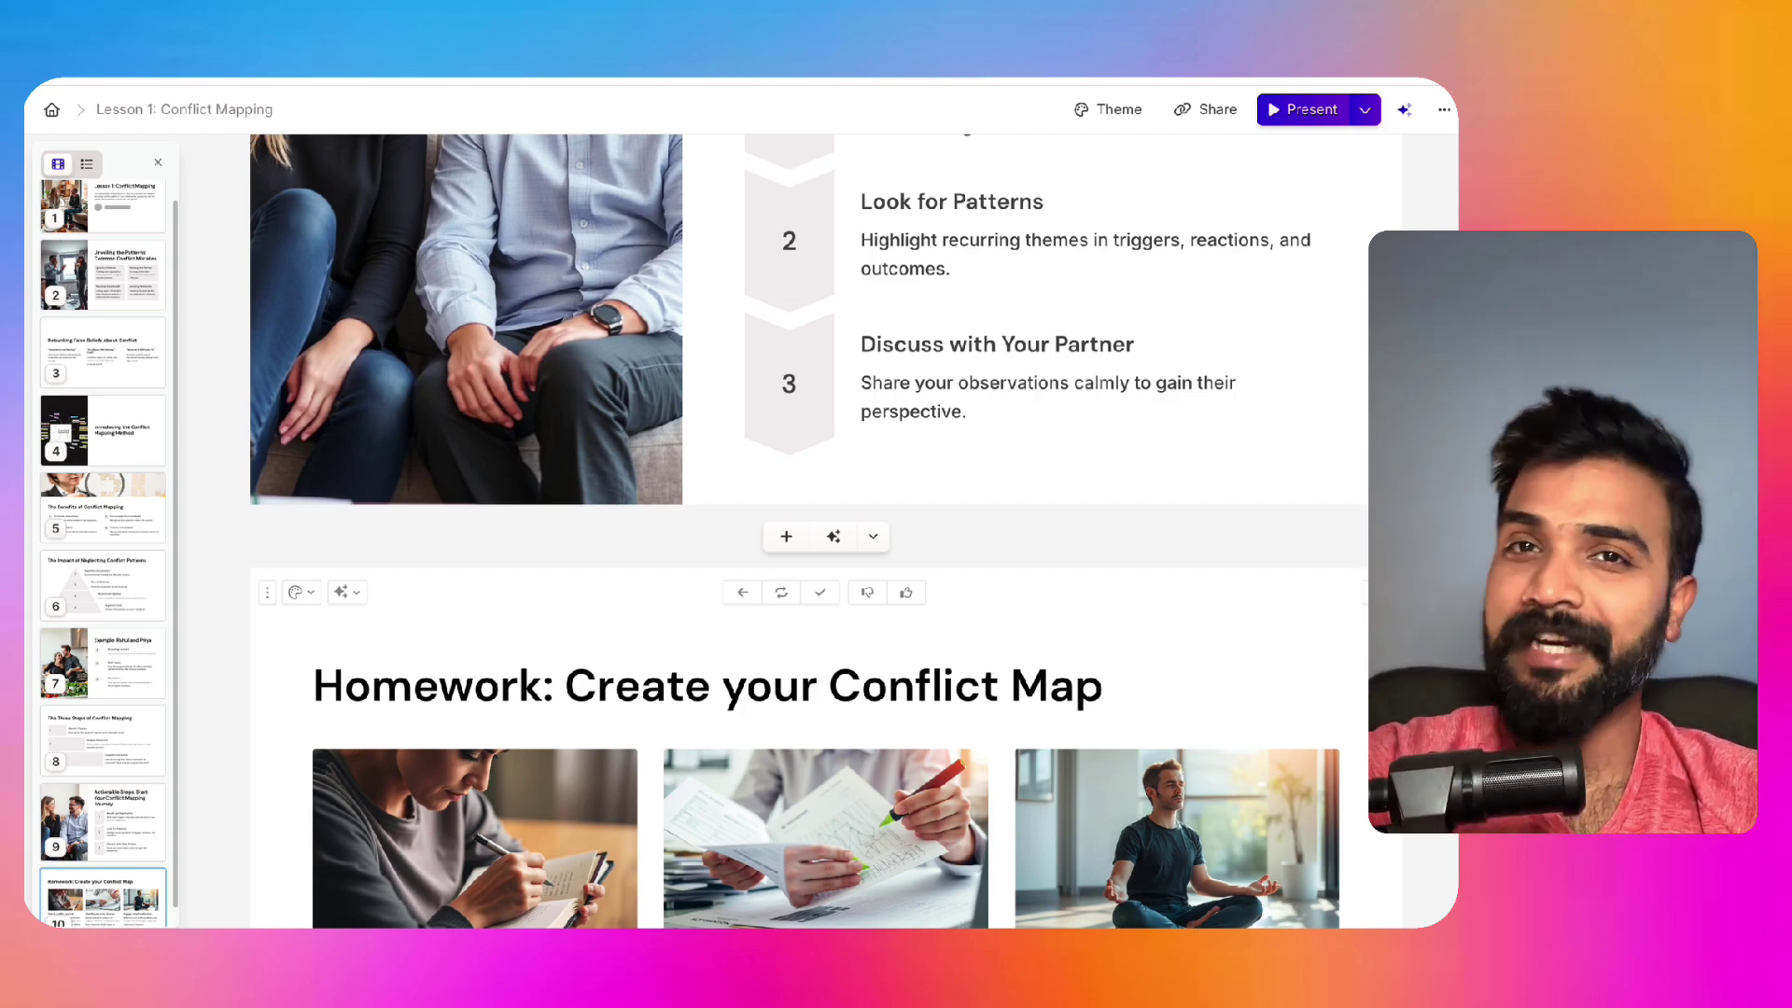
pyautogui.scroll(-10, 826, 532)
pyautogui.scroll(20, 826, 532)
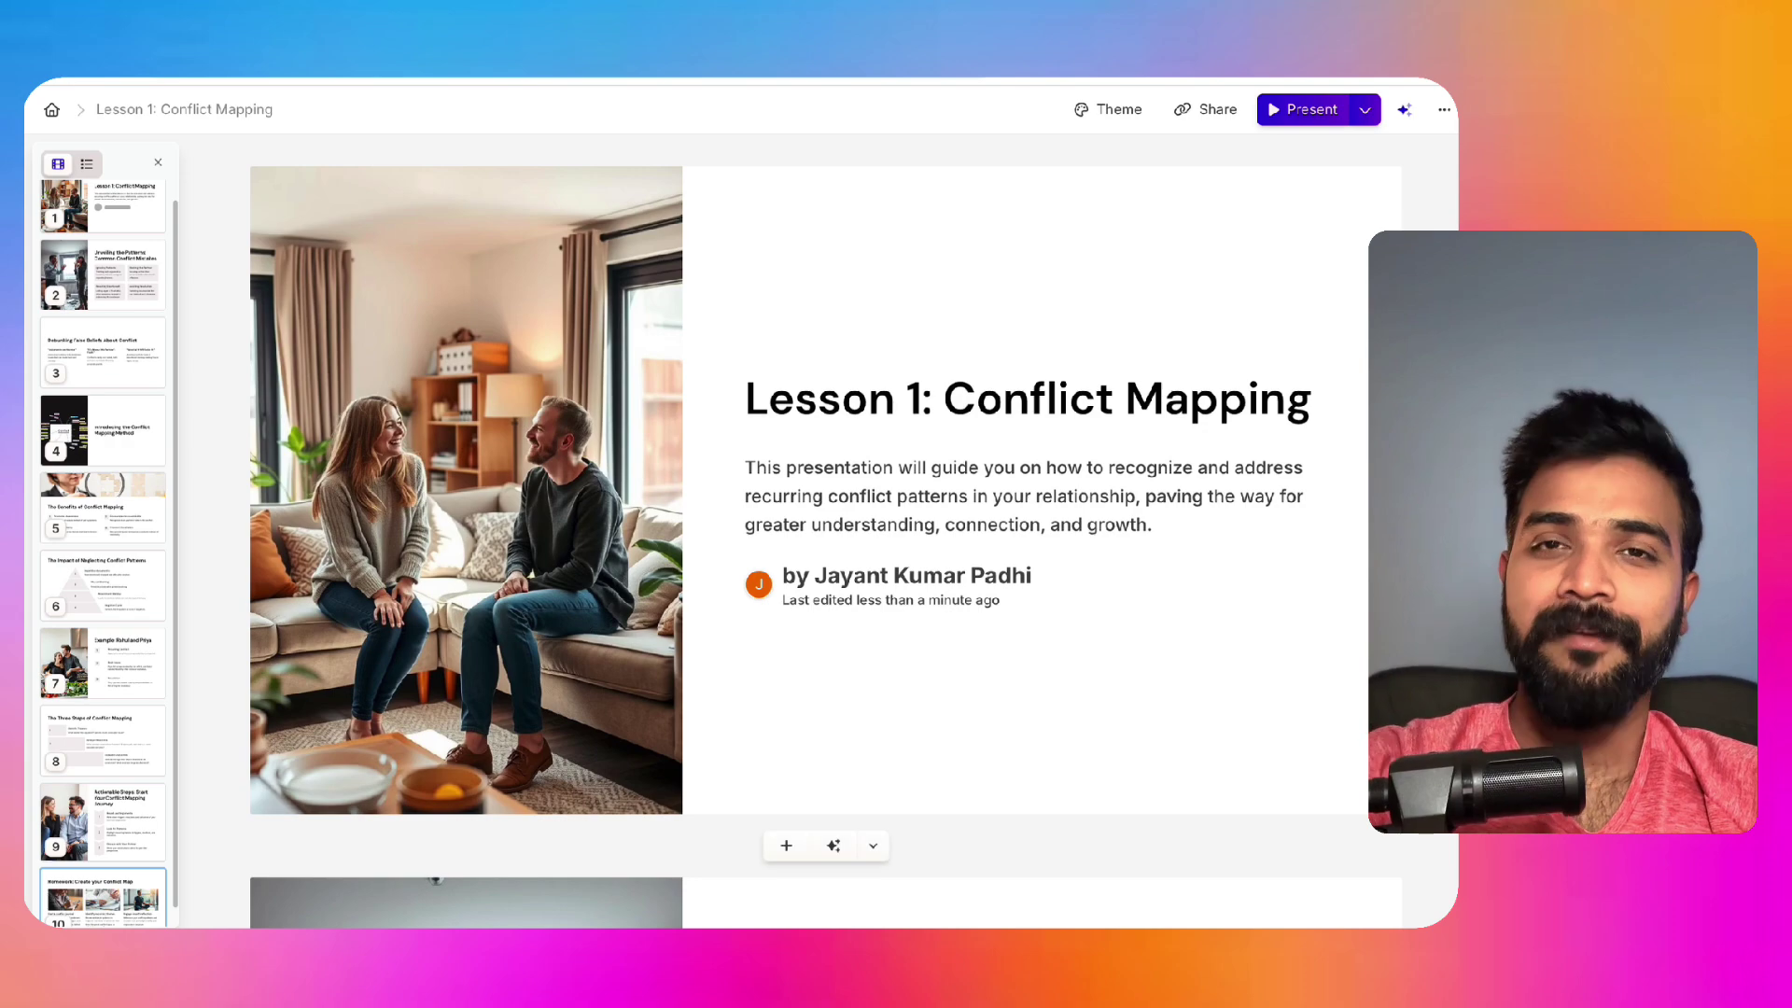
pyautogui.scroll(-12, 1271, 362)
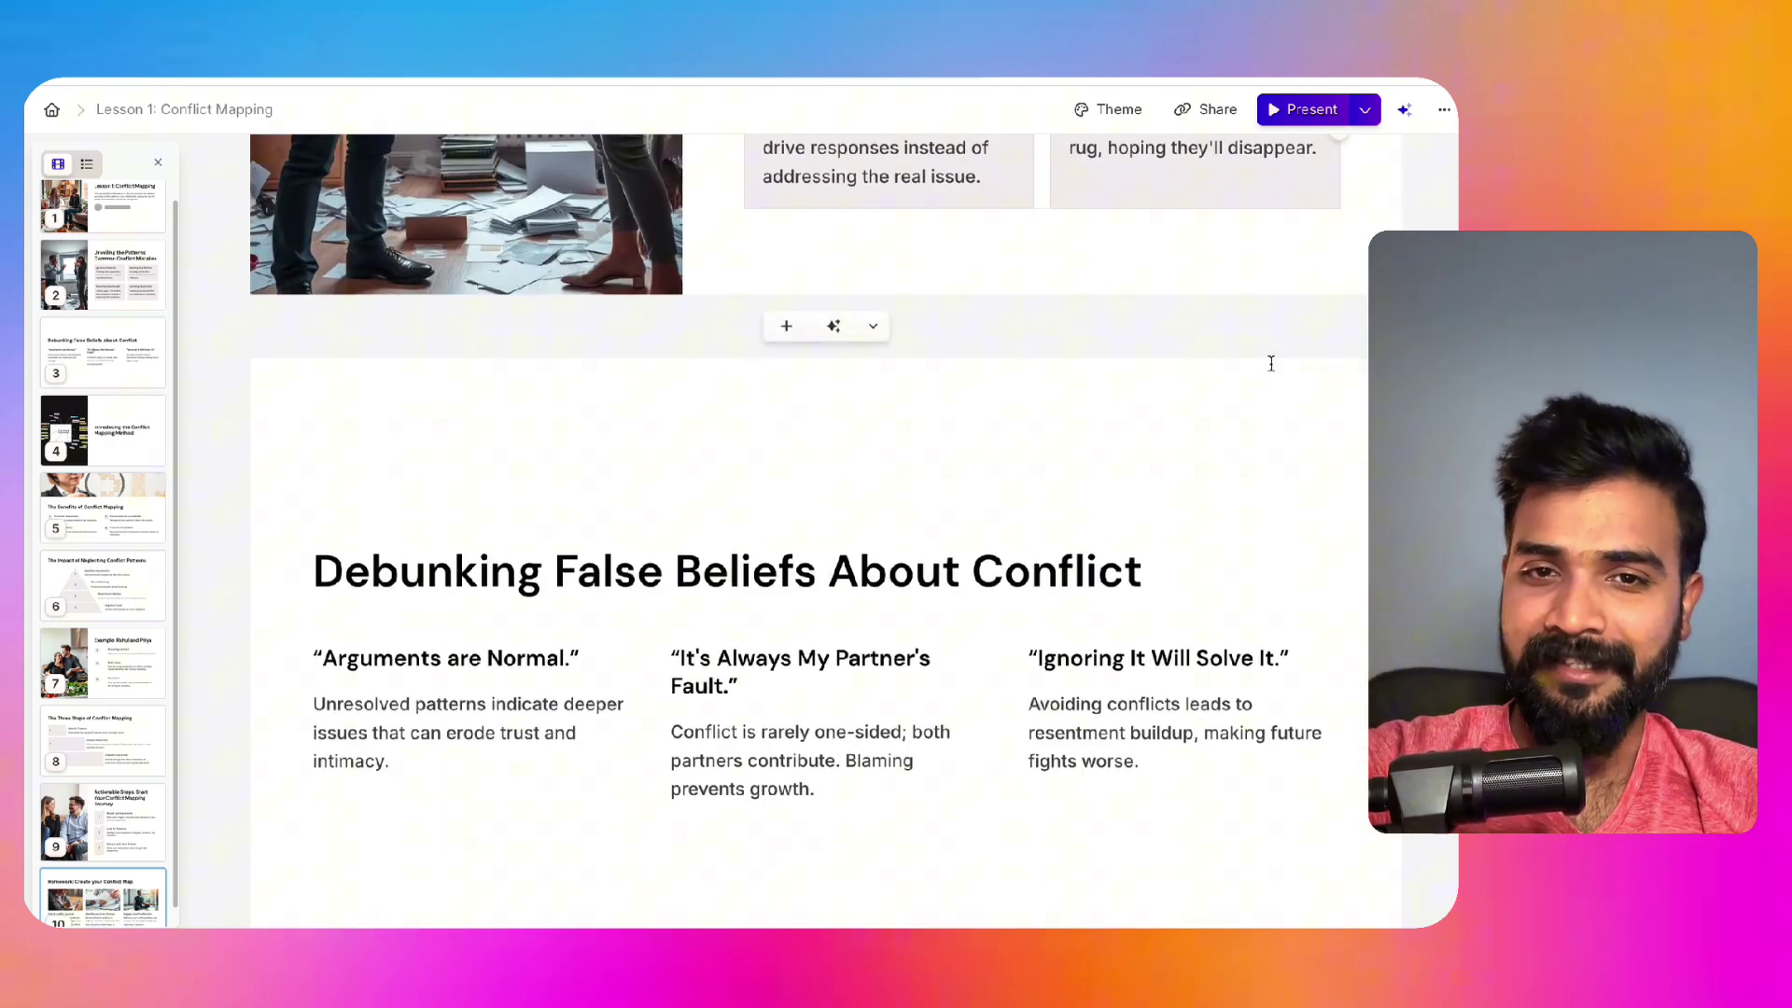
pyautogui.click(1302, 109)
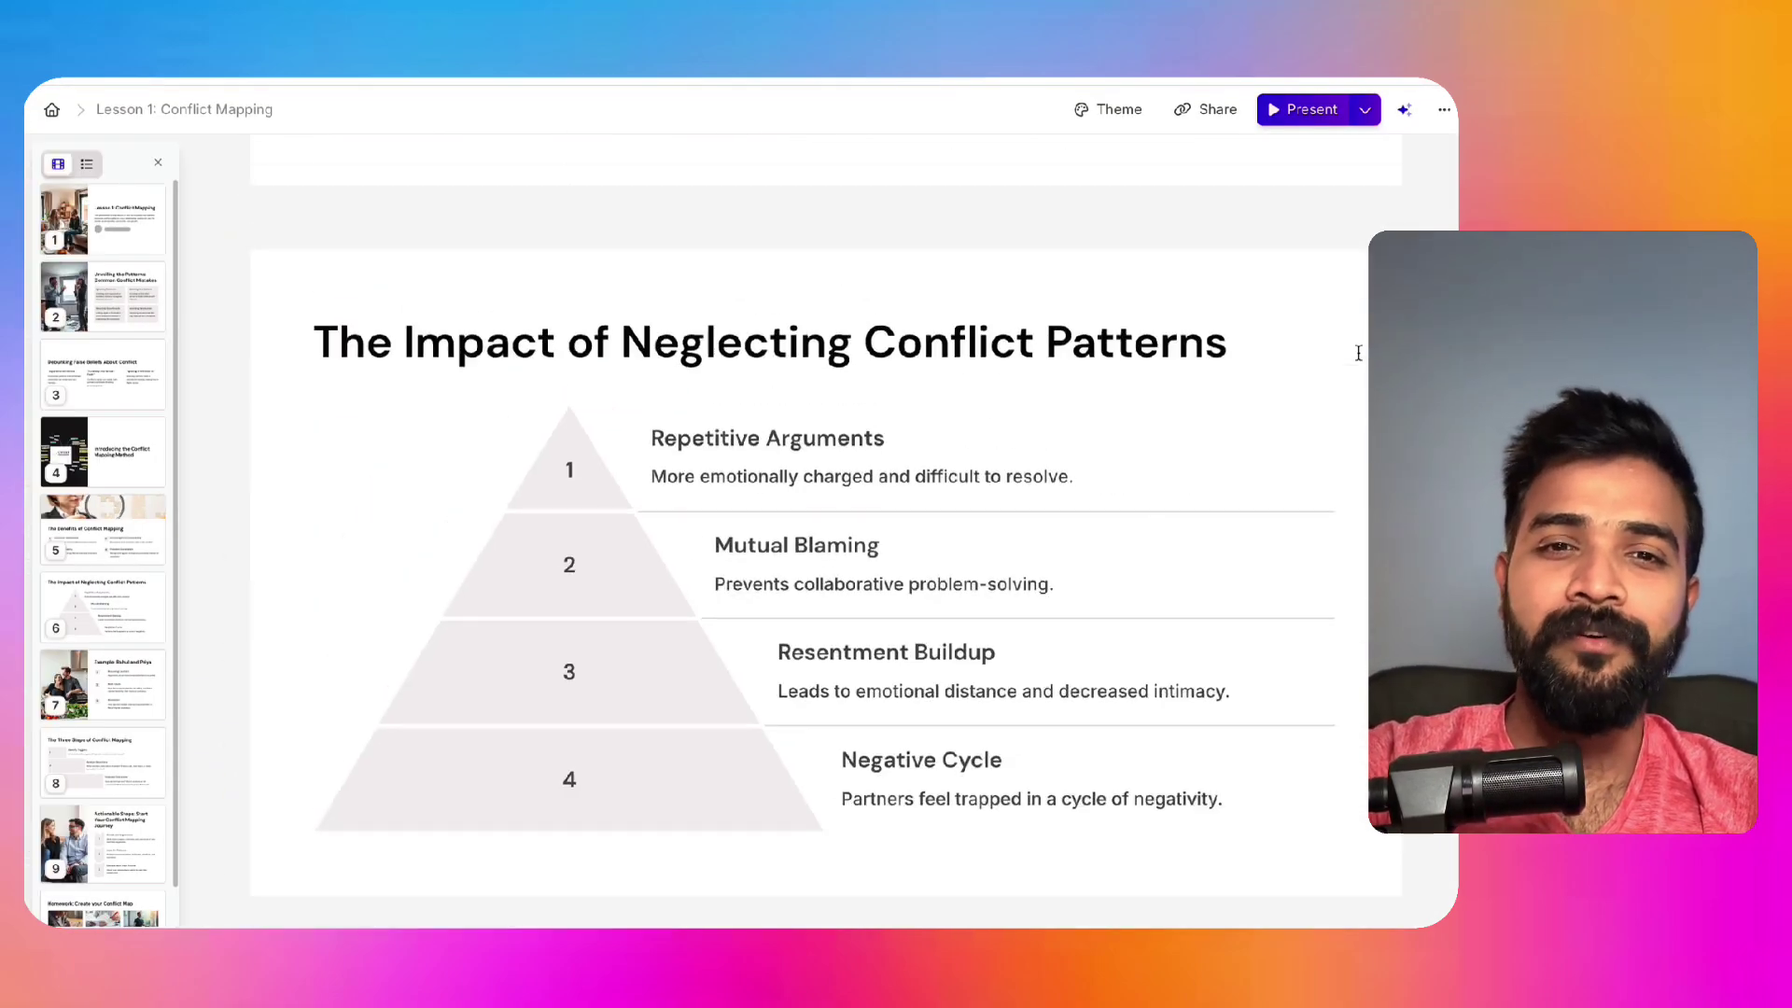
pyautogui.scroll(15, 1358, 352)
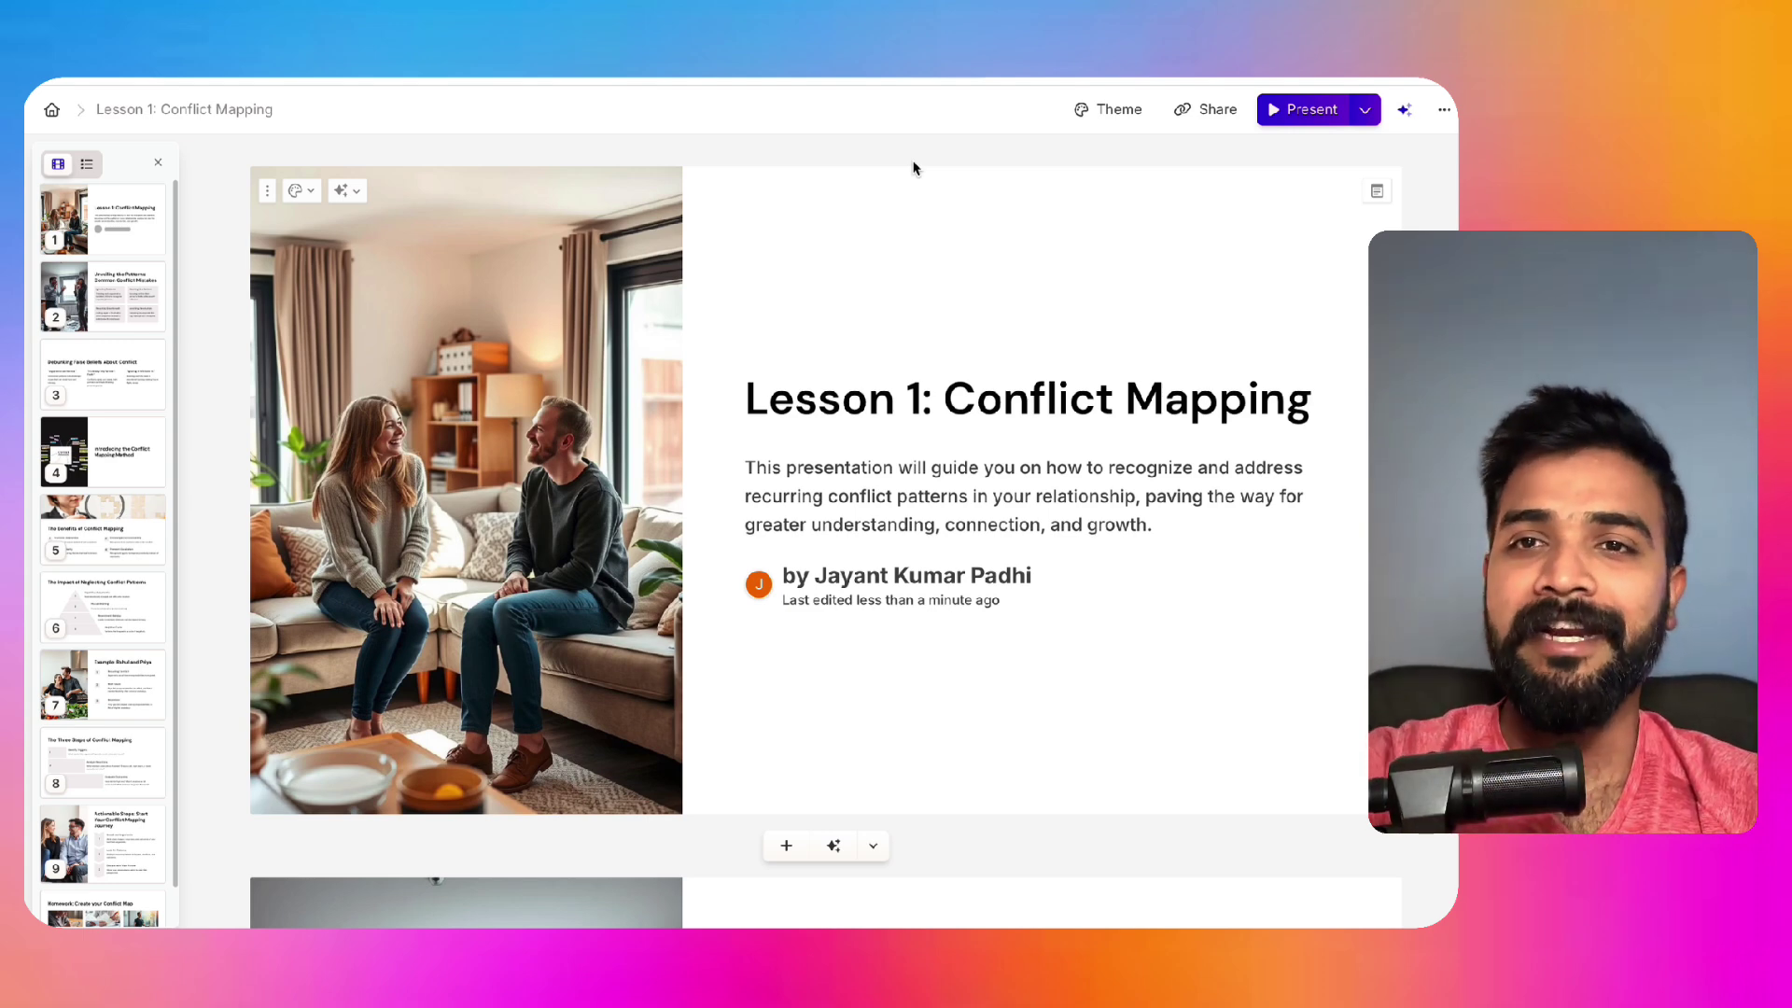
# Step: Export the Lesson 1: Conflict Mapping deck from Gamma's options menu as a PowerPoint file
pyautogui.click(1443, 111)
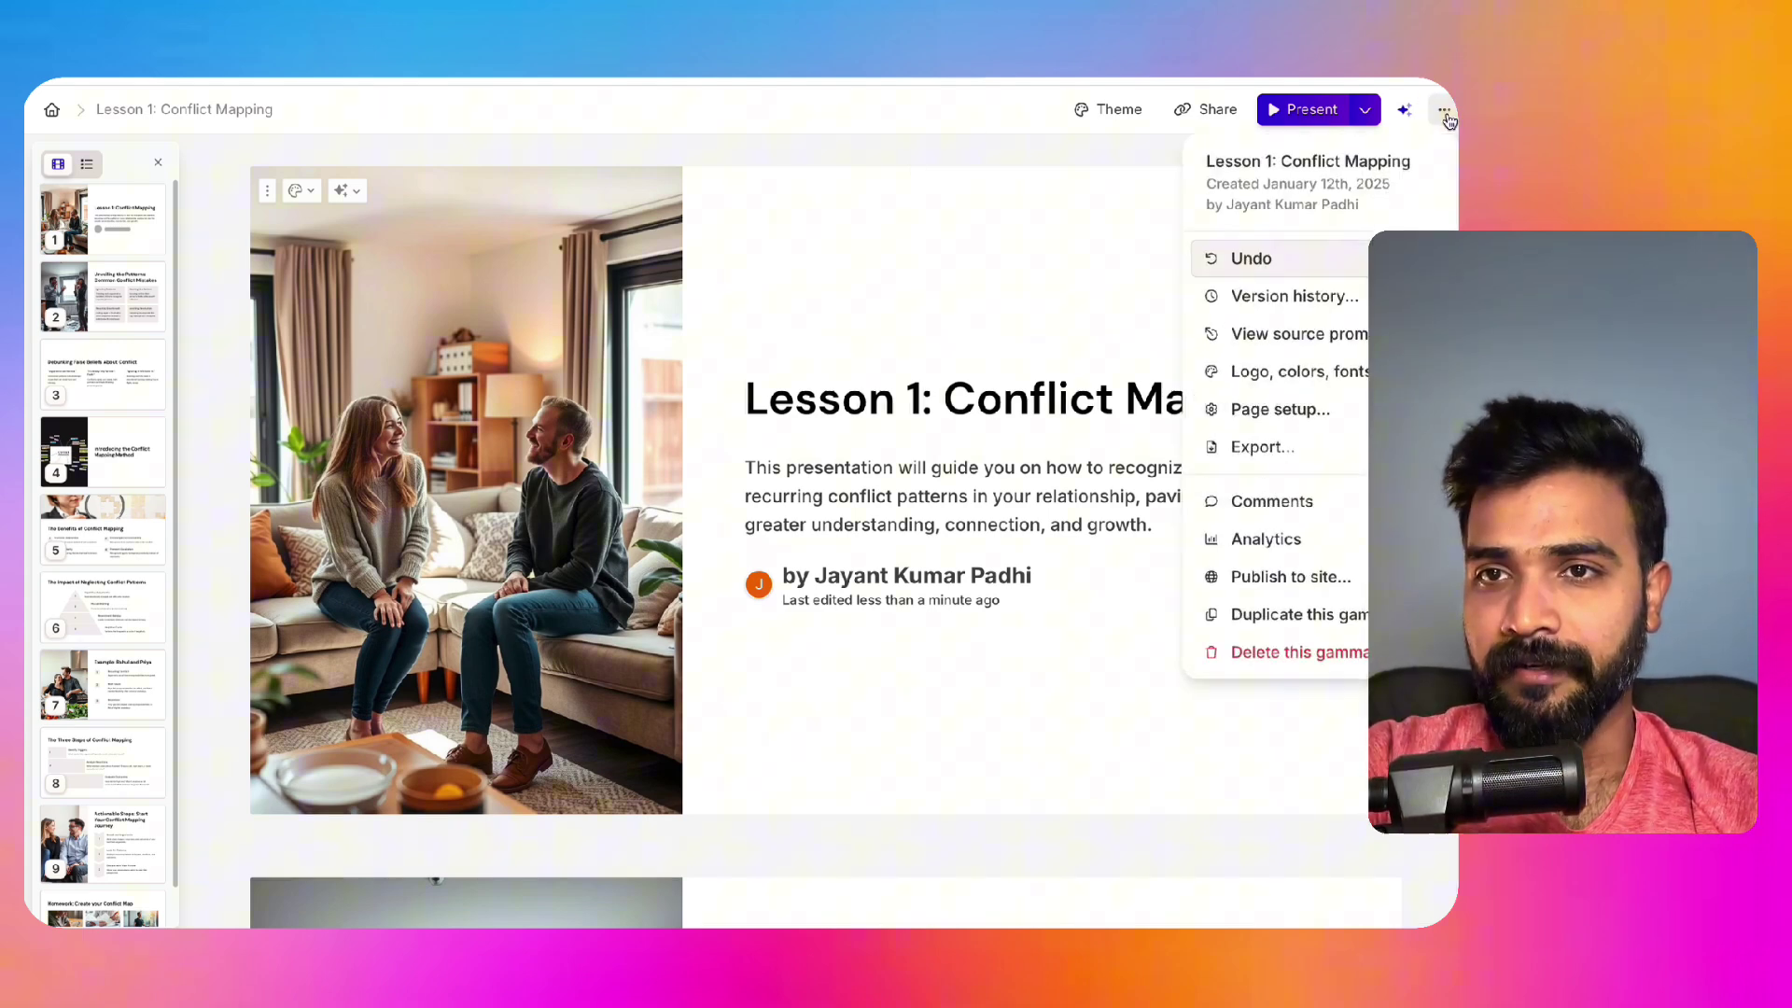
pyautogui.click(1251, 449)
pyautogui.scroll(-2, 1244, 459)
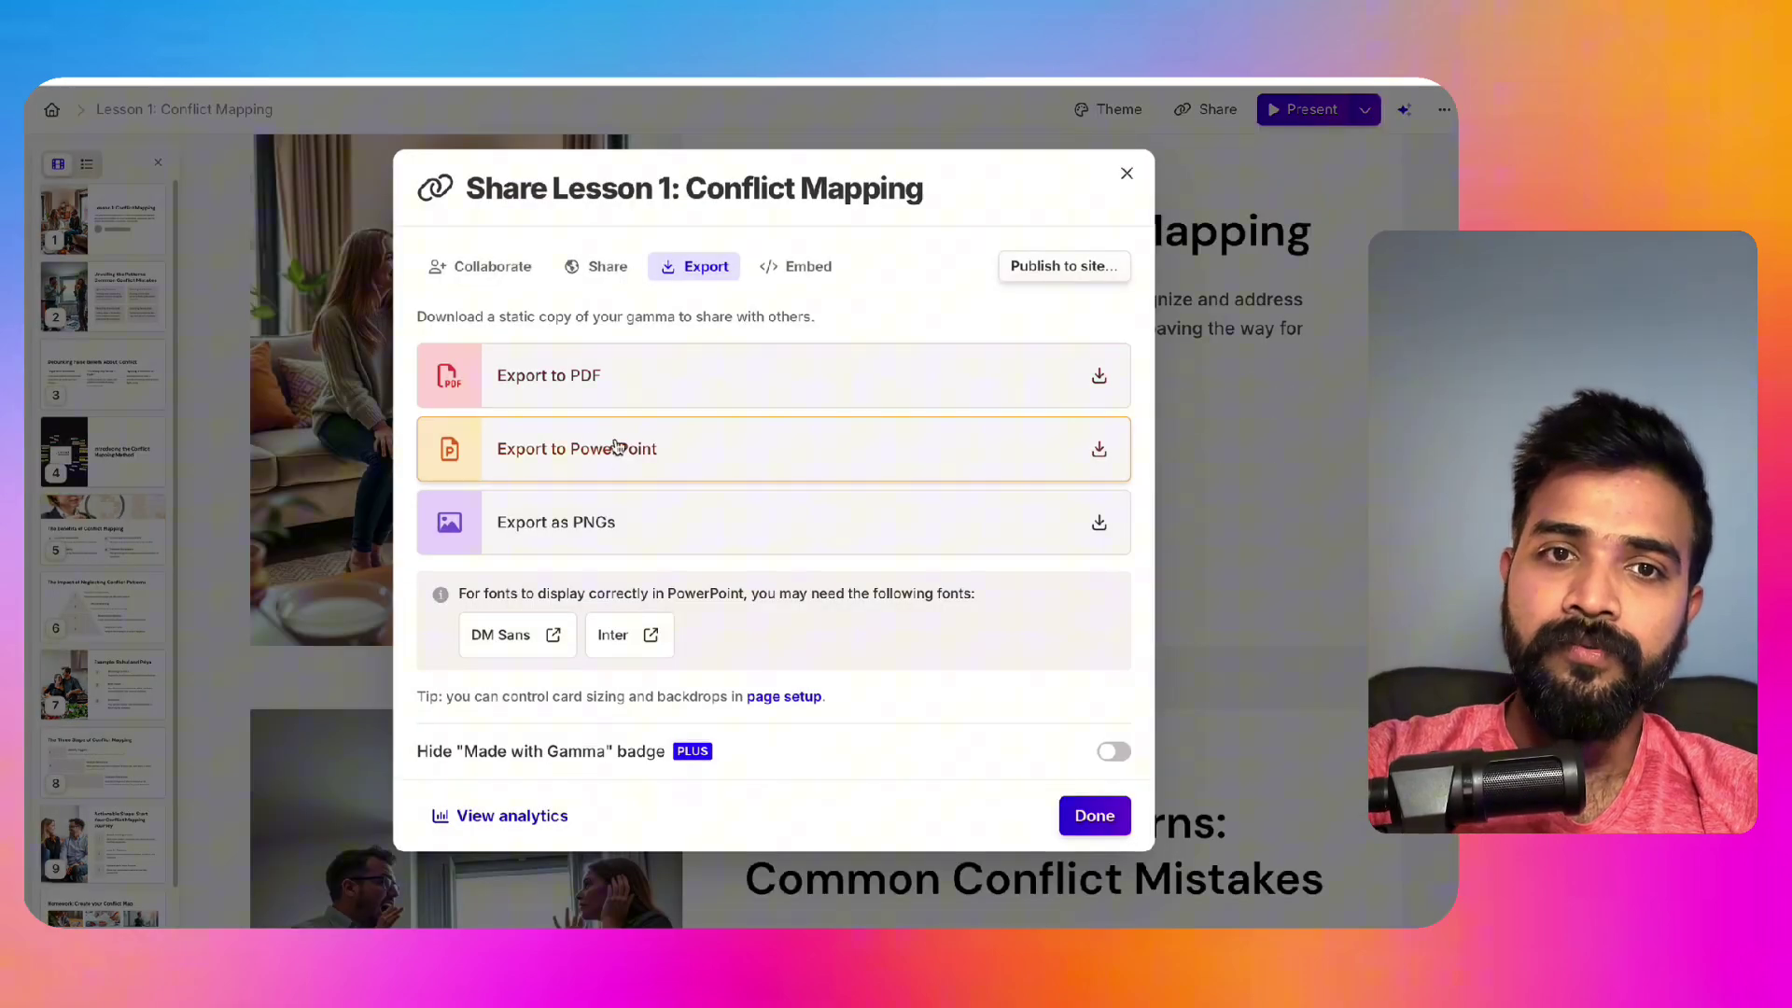
pyautogui.click(705, 464)
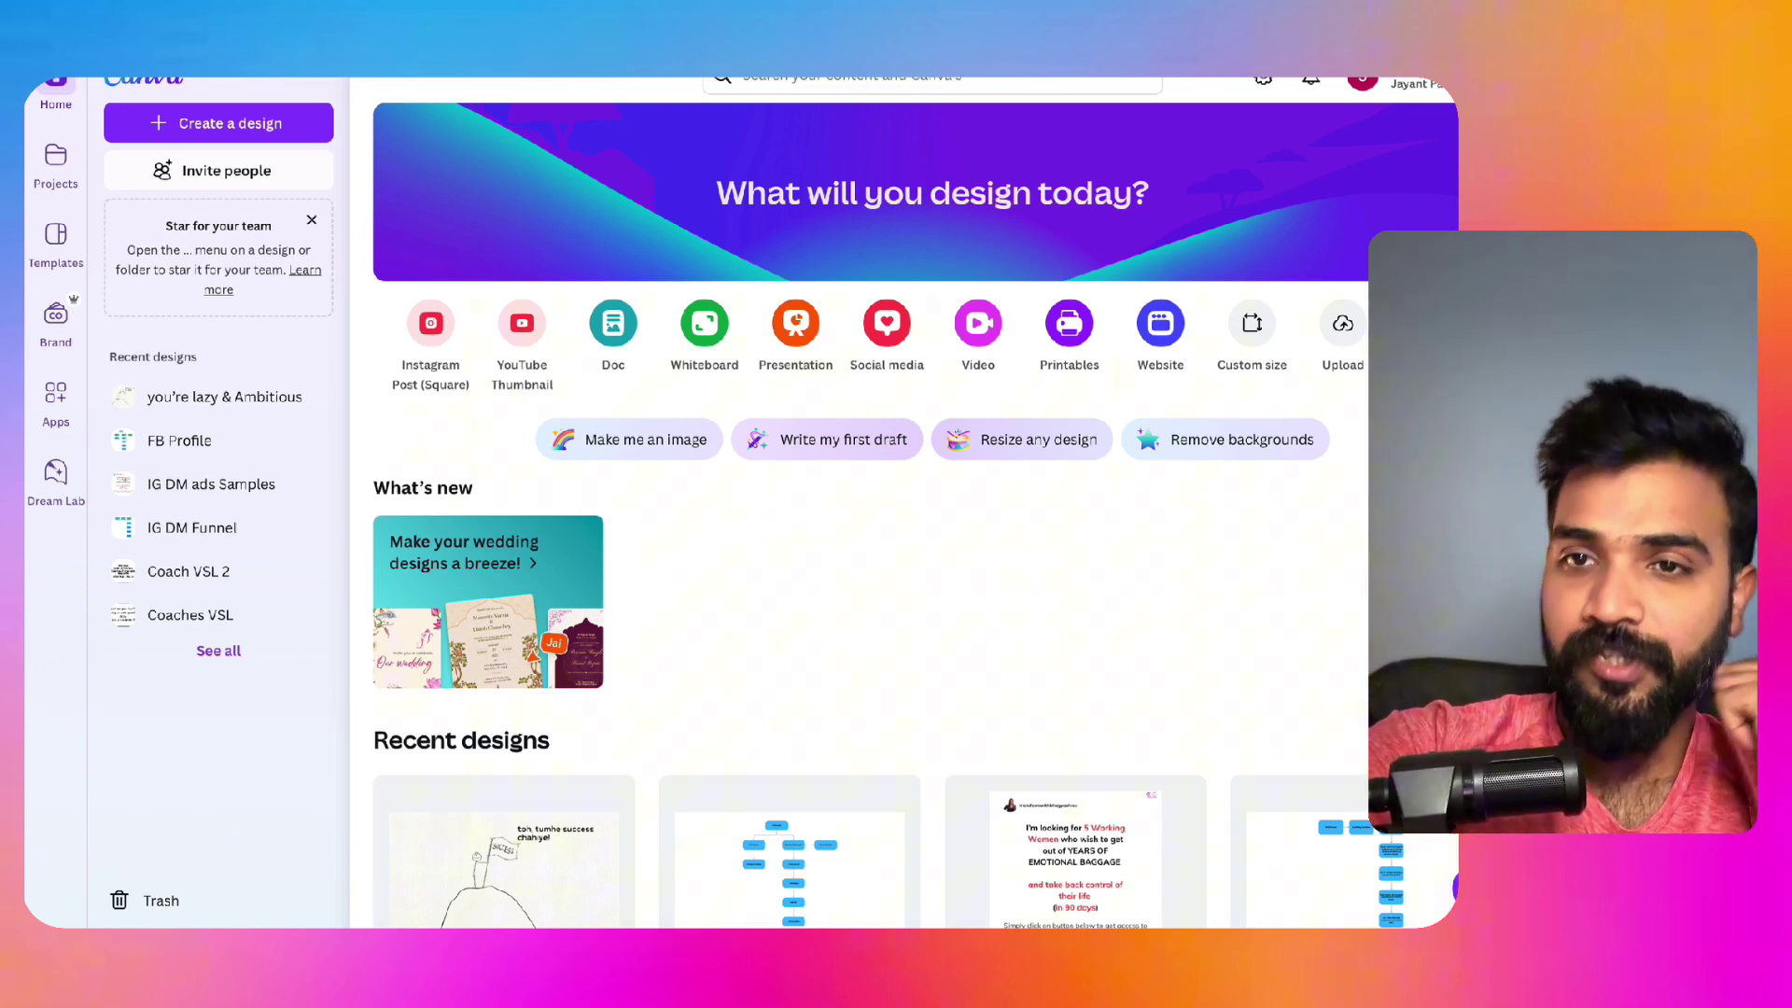
# Step: Upload Lesson-1-Conflict-Mapping.pptx from Downloads into Canva and open it as a 10-page design
pyautogui.click(1344, 324)
pyautogui.moveTo(37, 140)
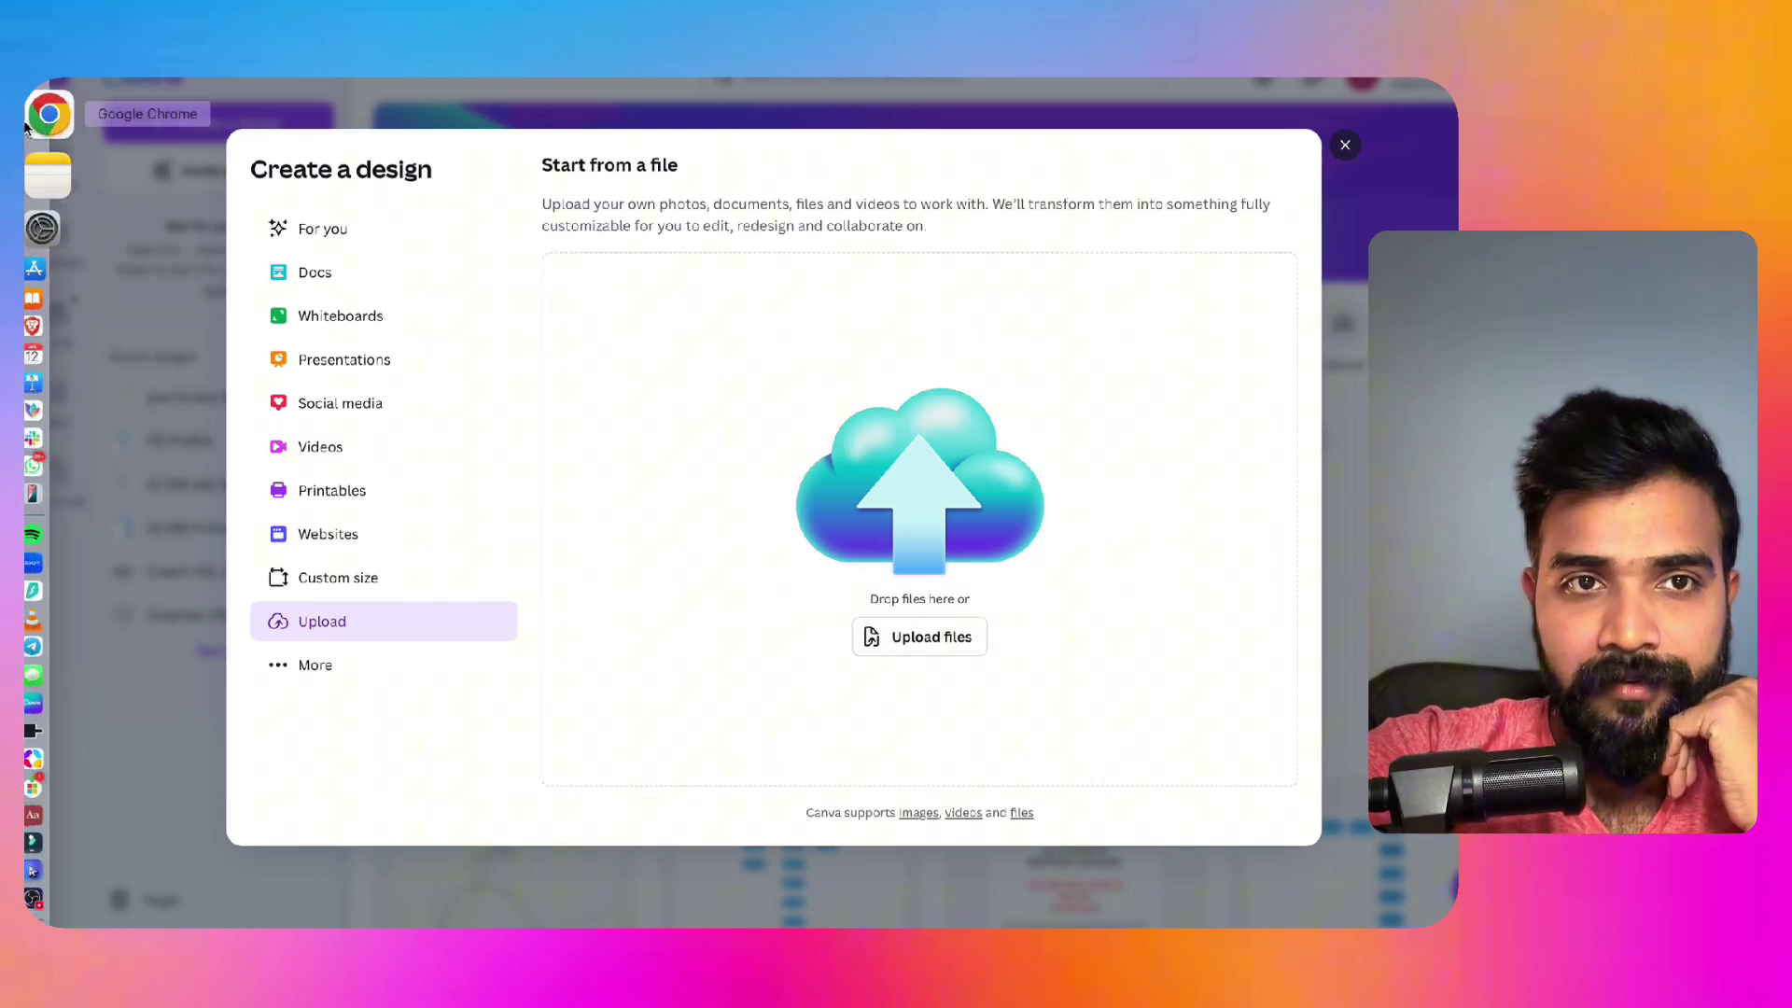
pyautogui.press('super+Tab')
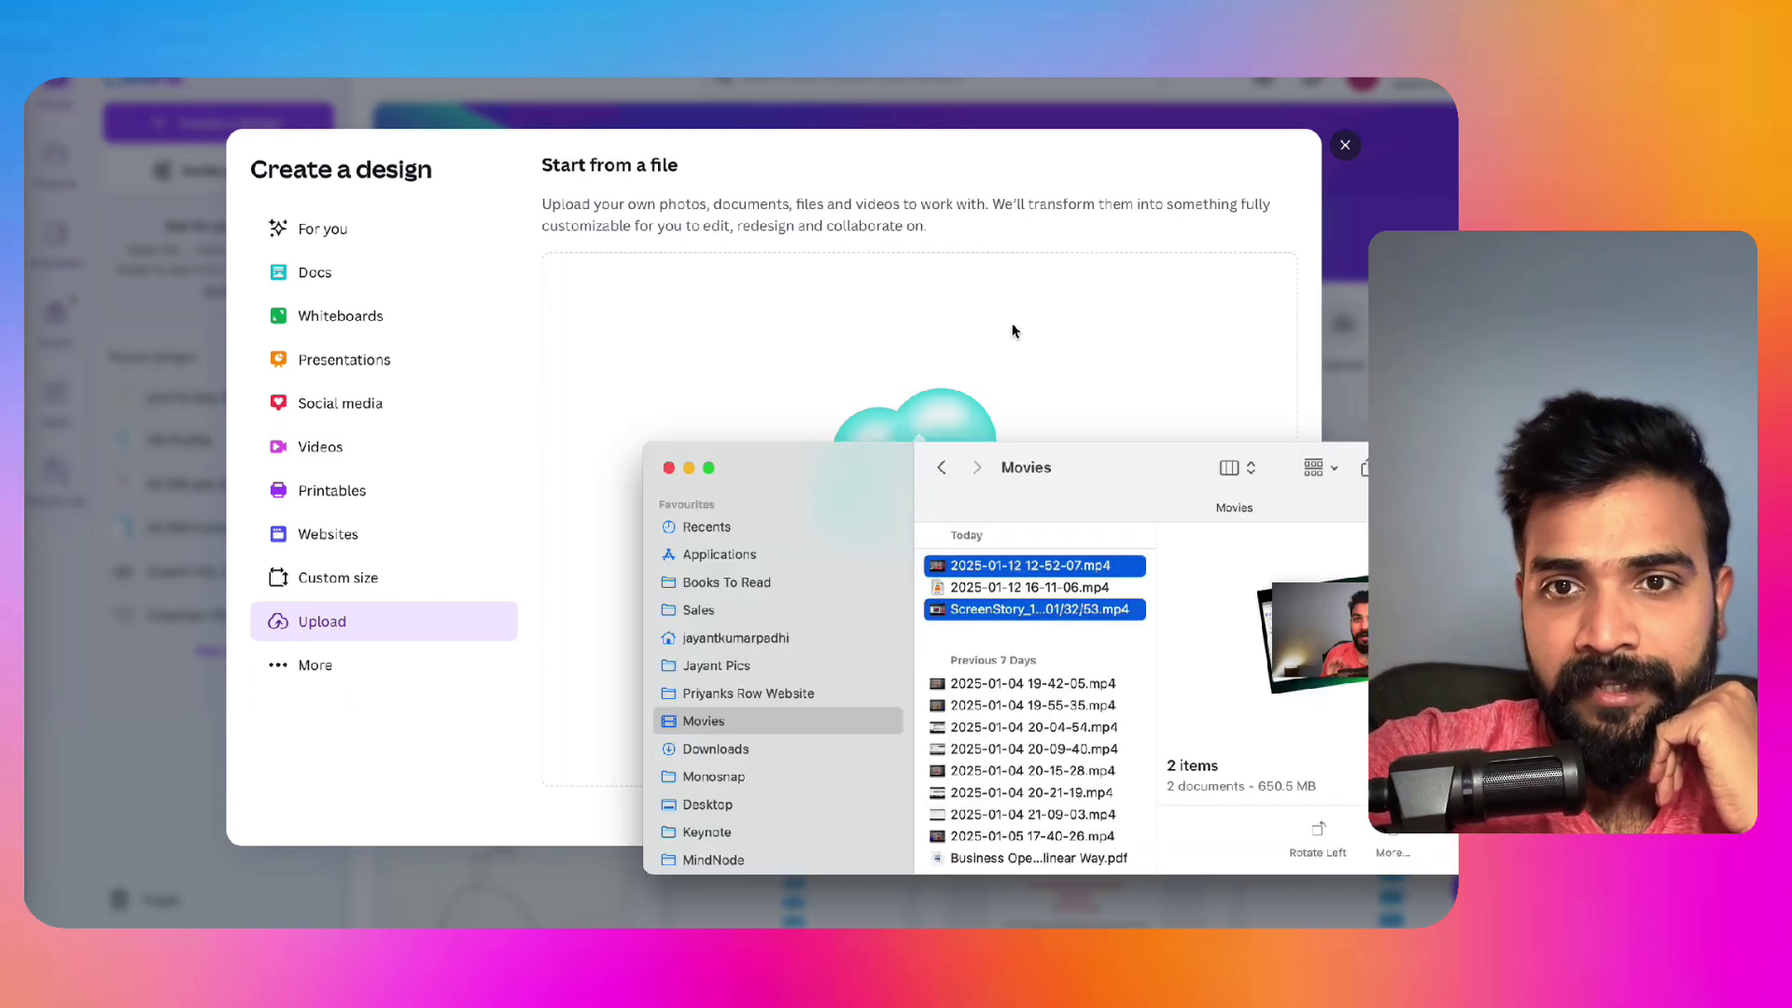
pyautogui.click(692, 749)
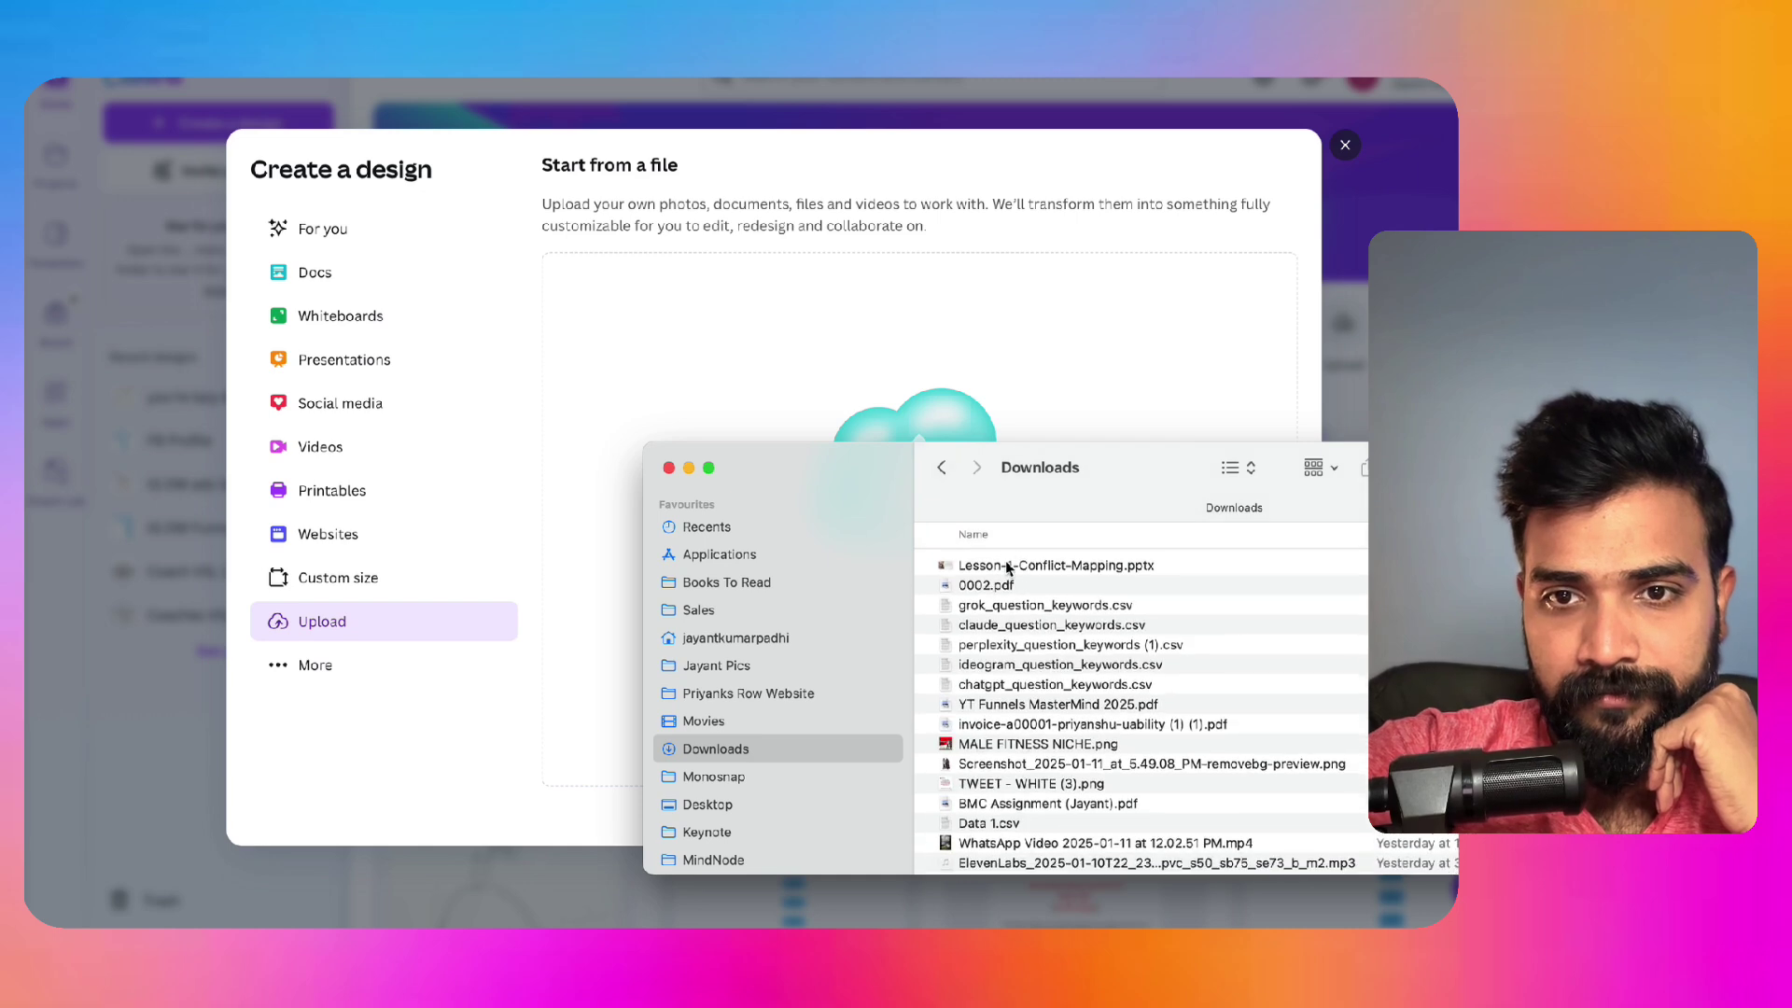
pyautogui.click(1008, 566)
pyautogui.moveTo(1045, 564); pyautogui.dragTo(799, 364)
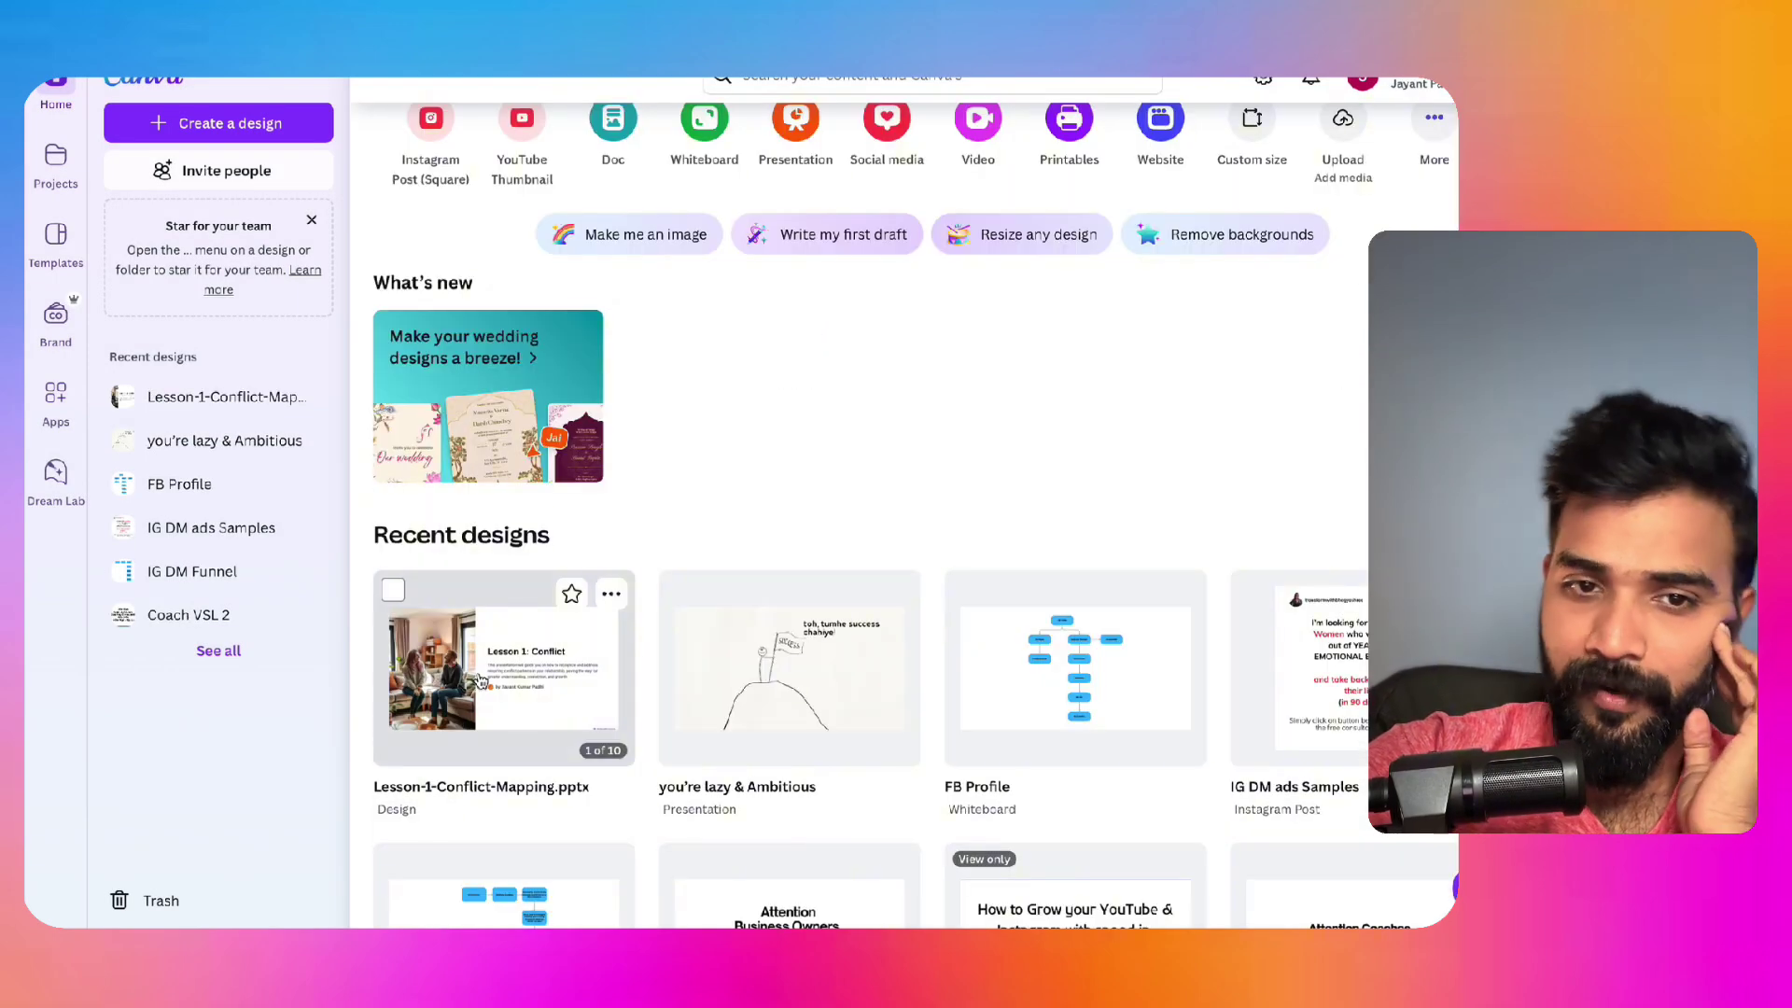
pyautogui.click(480, 681)
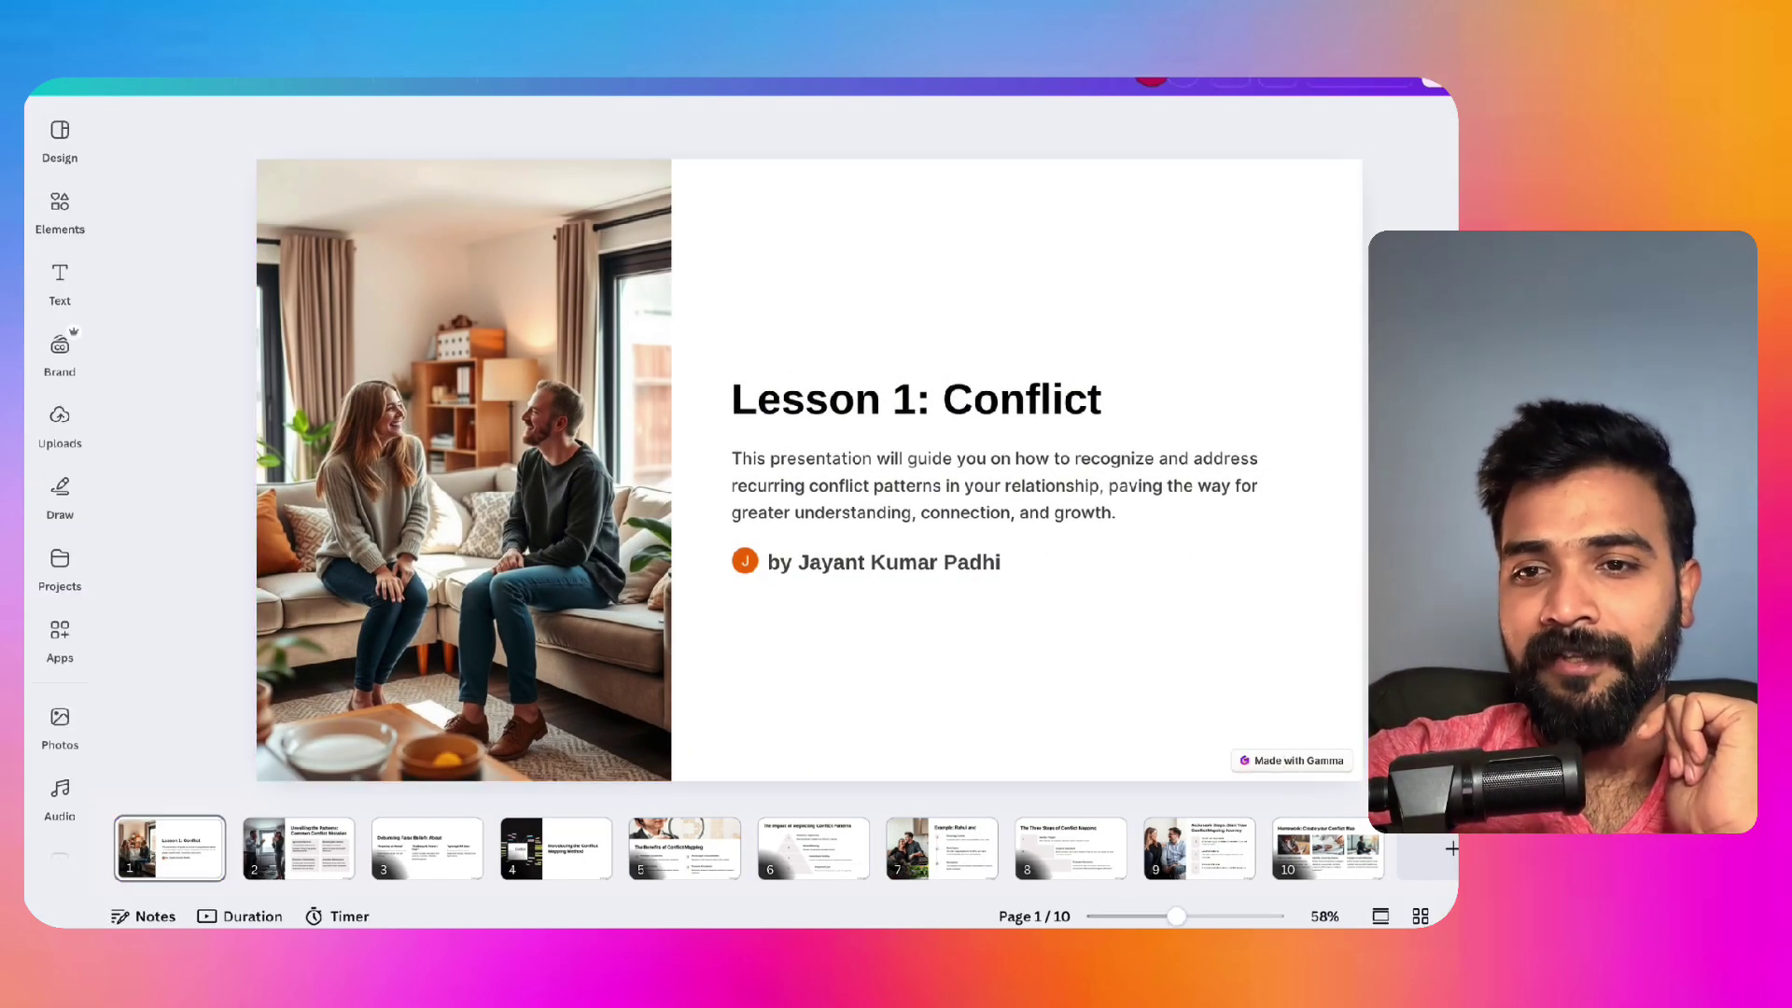
# Step: Delete the Made with Gamma badge from slides 1 and 2
pyautogui.click(1297, 761)
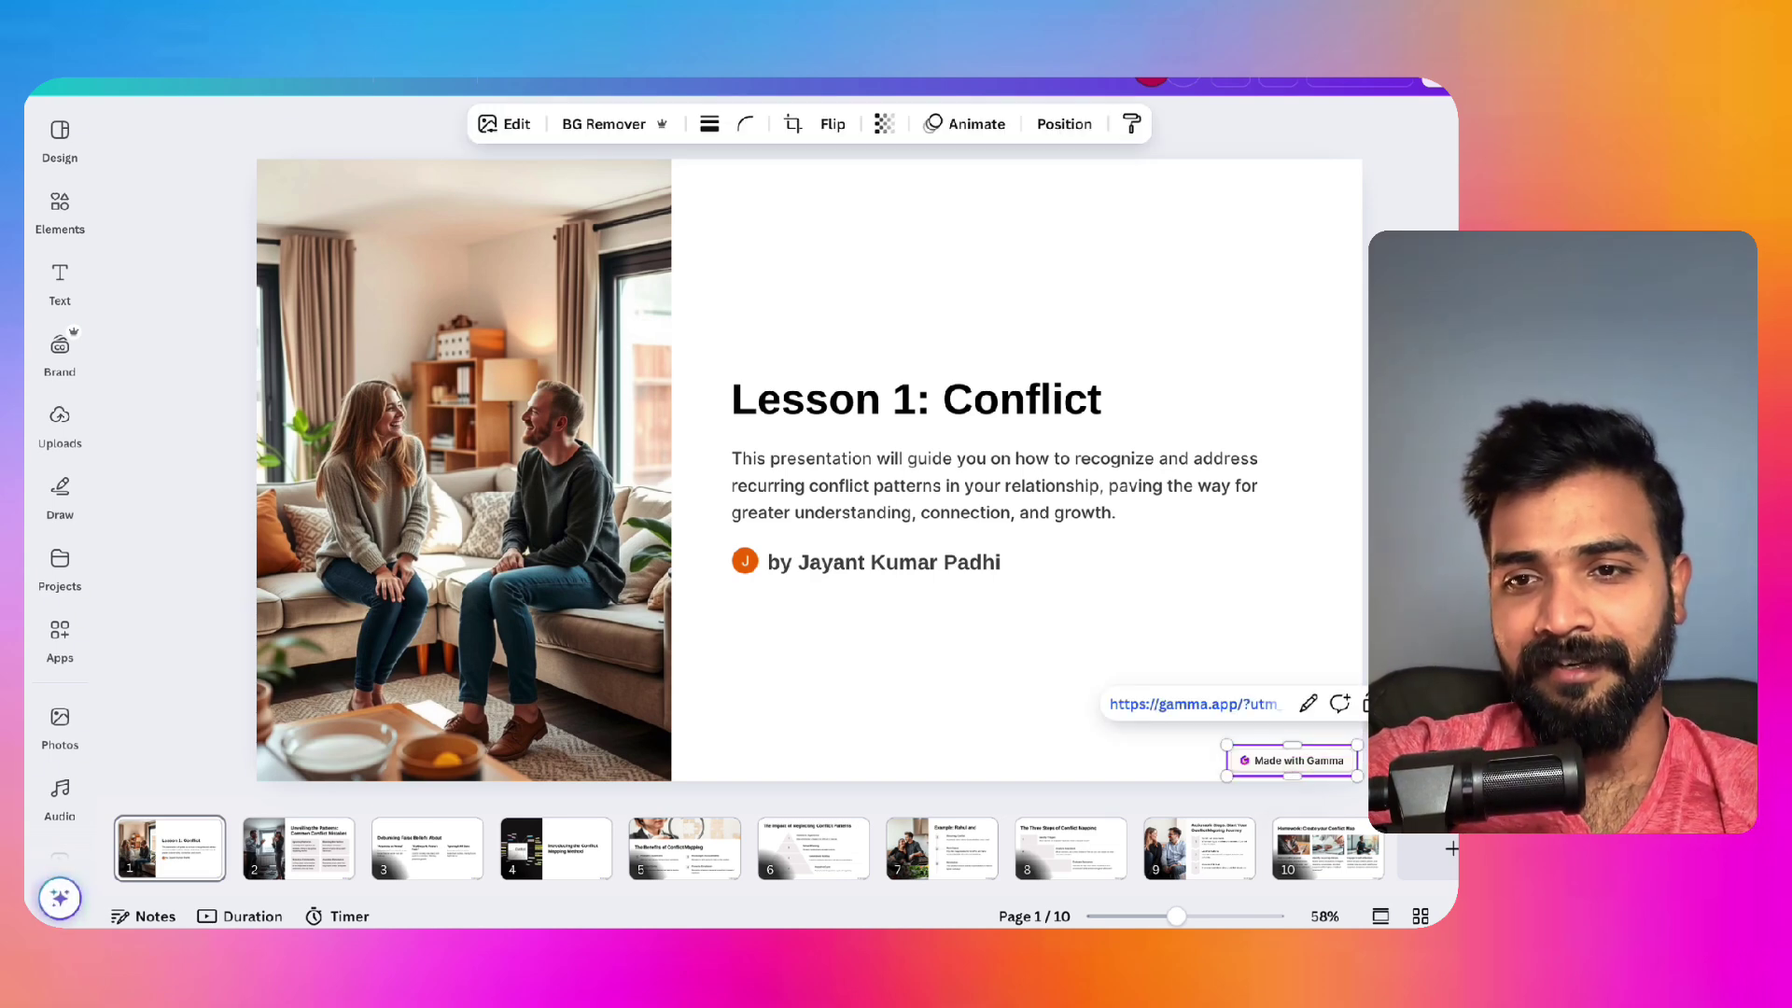
pyautogui.press('Delete')
pyautogui.press('Down')
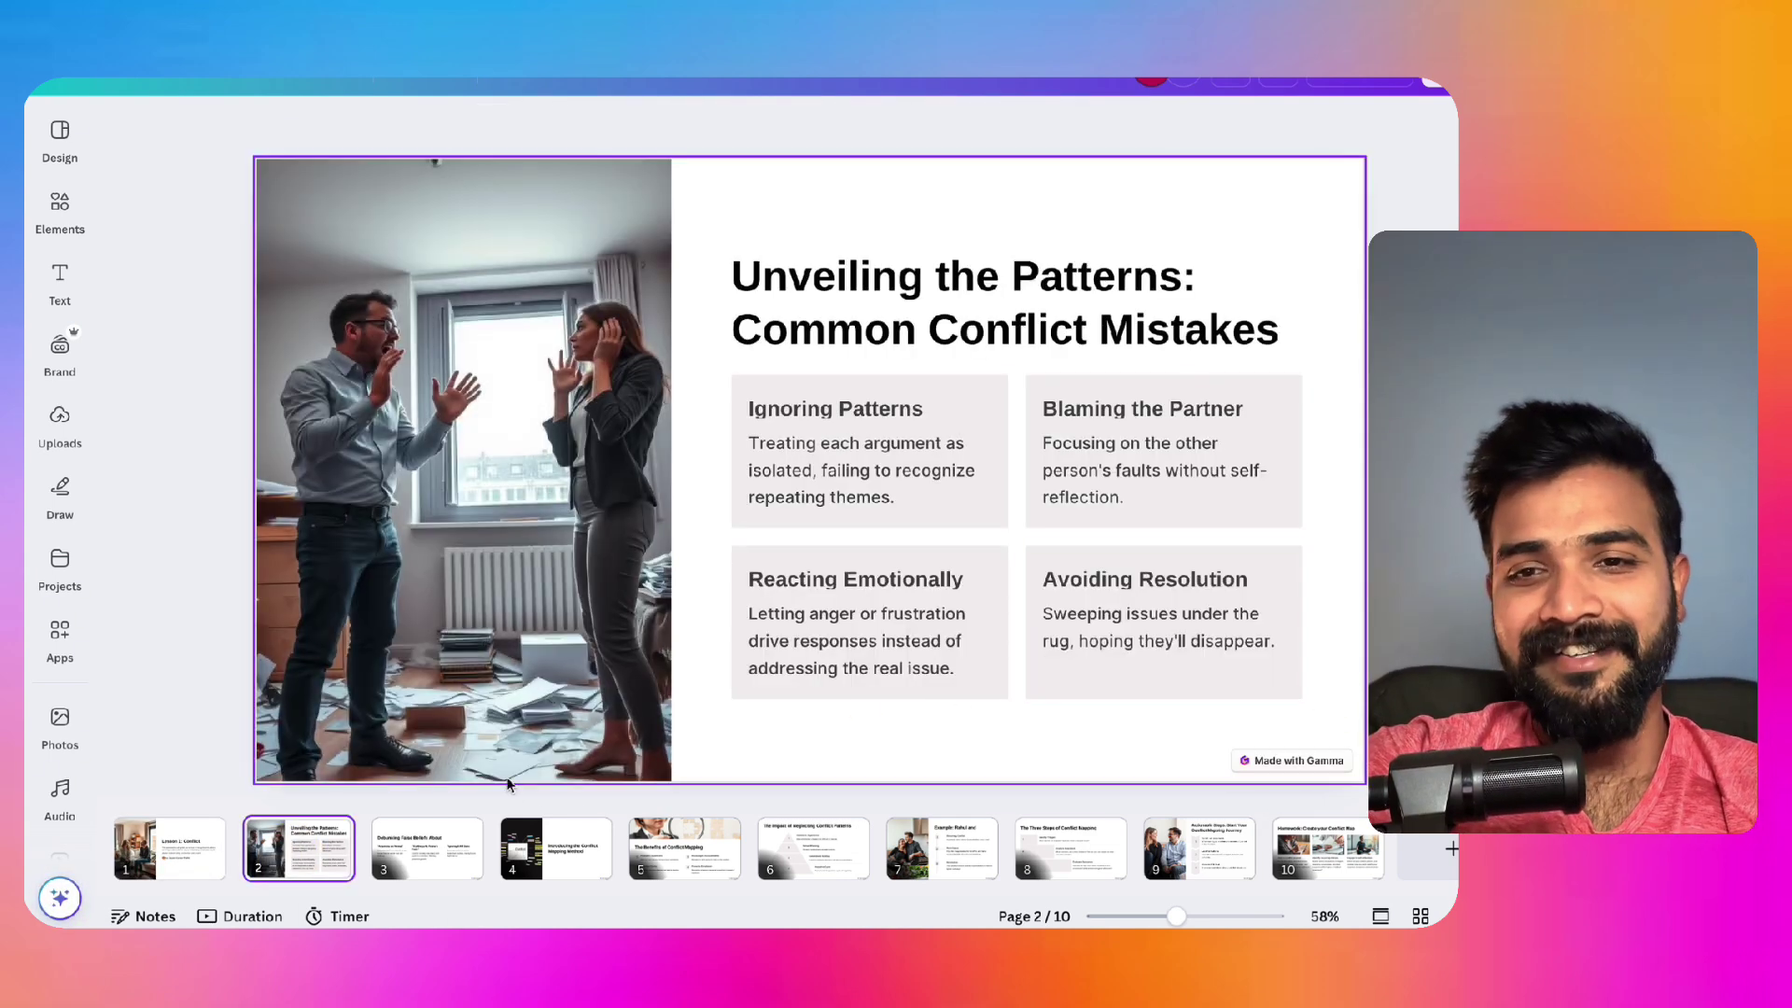
pyautogui.click(1312, 765)
pyautogui.press('Delete')
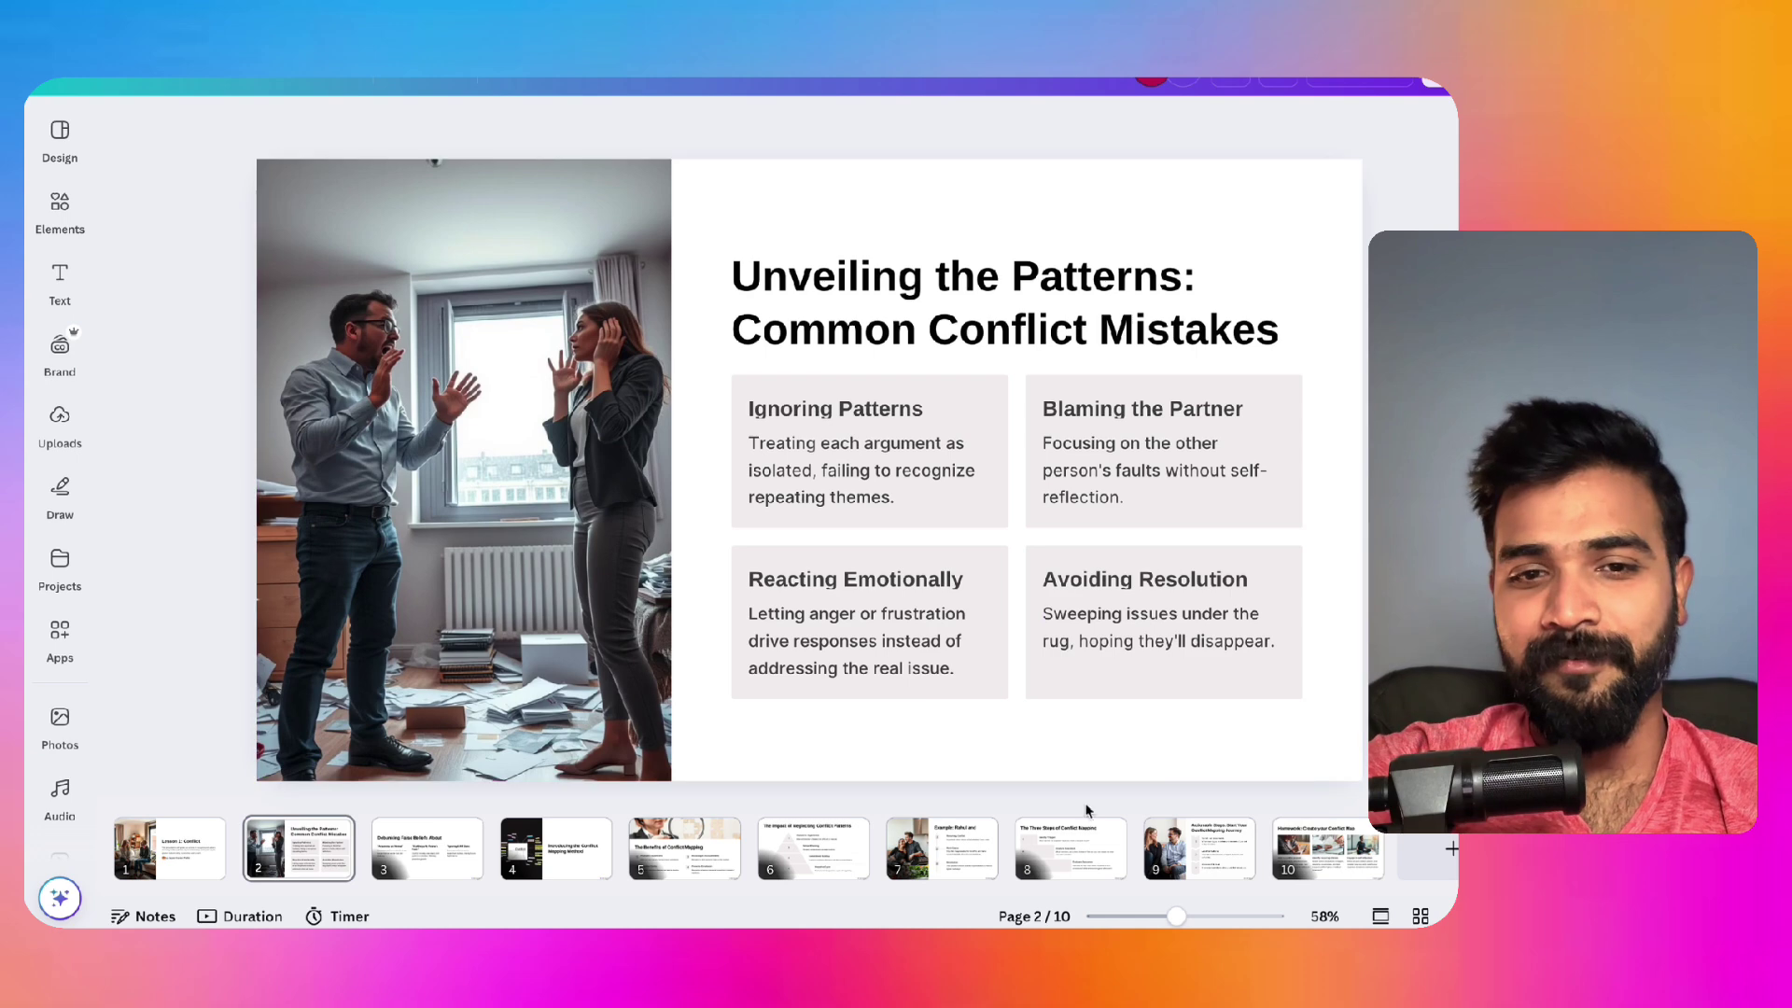
# Step: Delete the Made with Gamma badge from slides 3, 4 and 5
pyautogui.click(432, 860)
pyautogui.click(1288, 766)
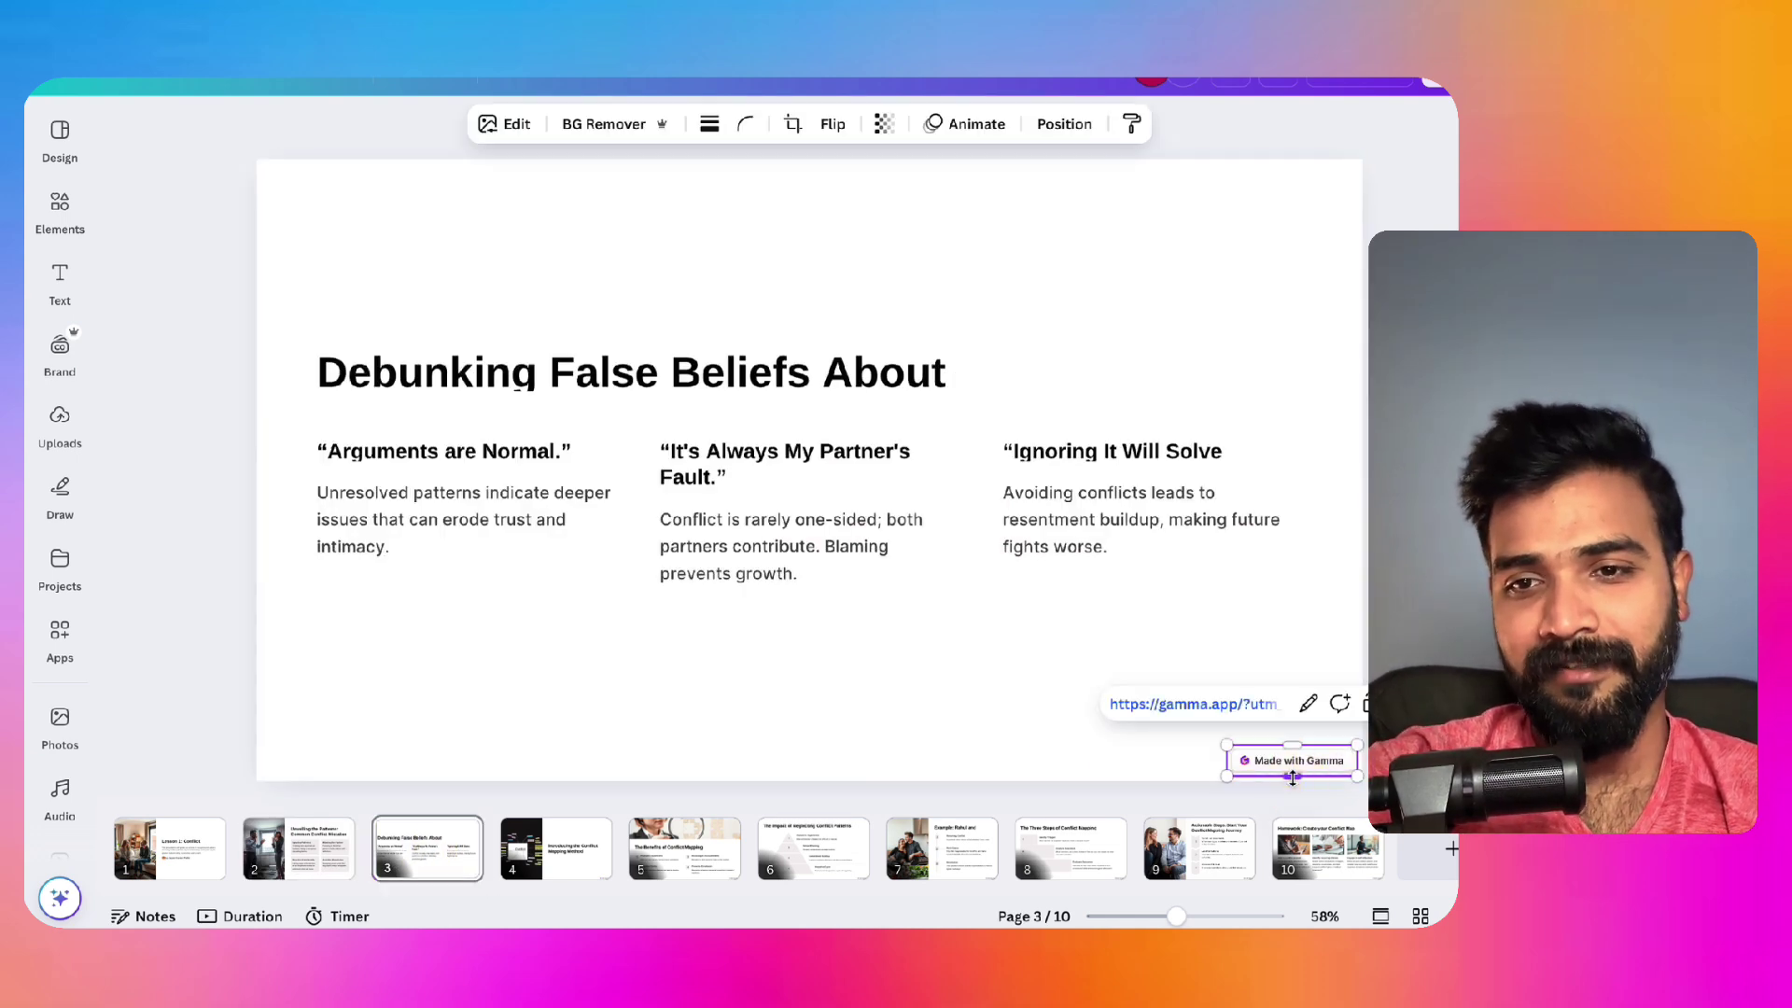
pyautogui.press('Delete')
pyautogui.click(557, 845)
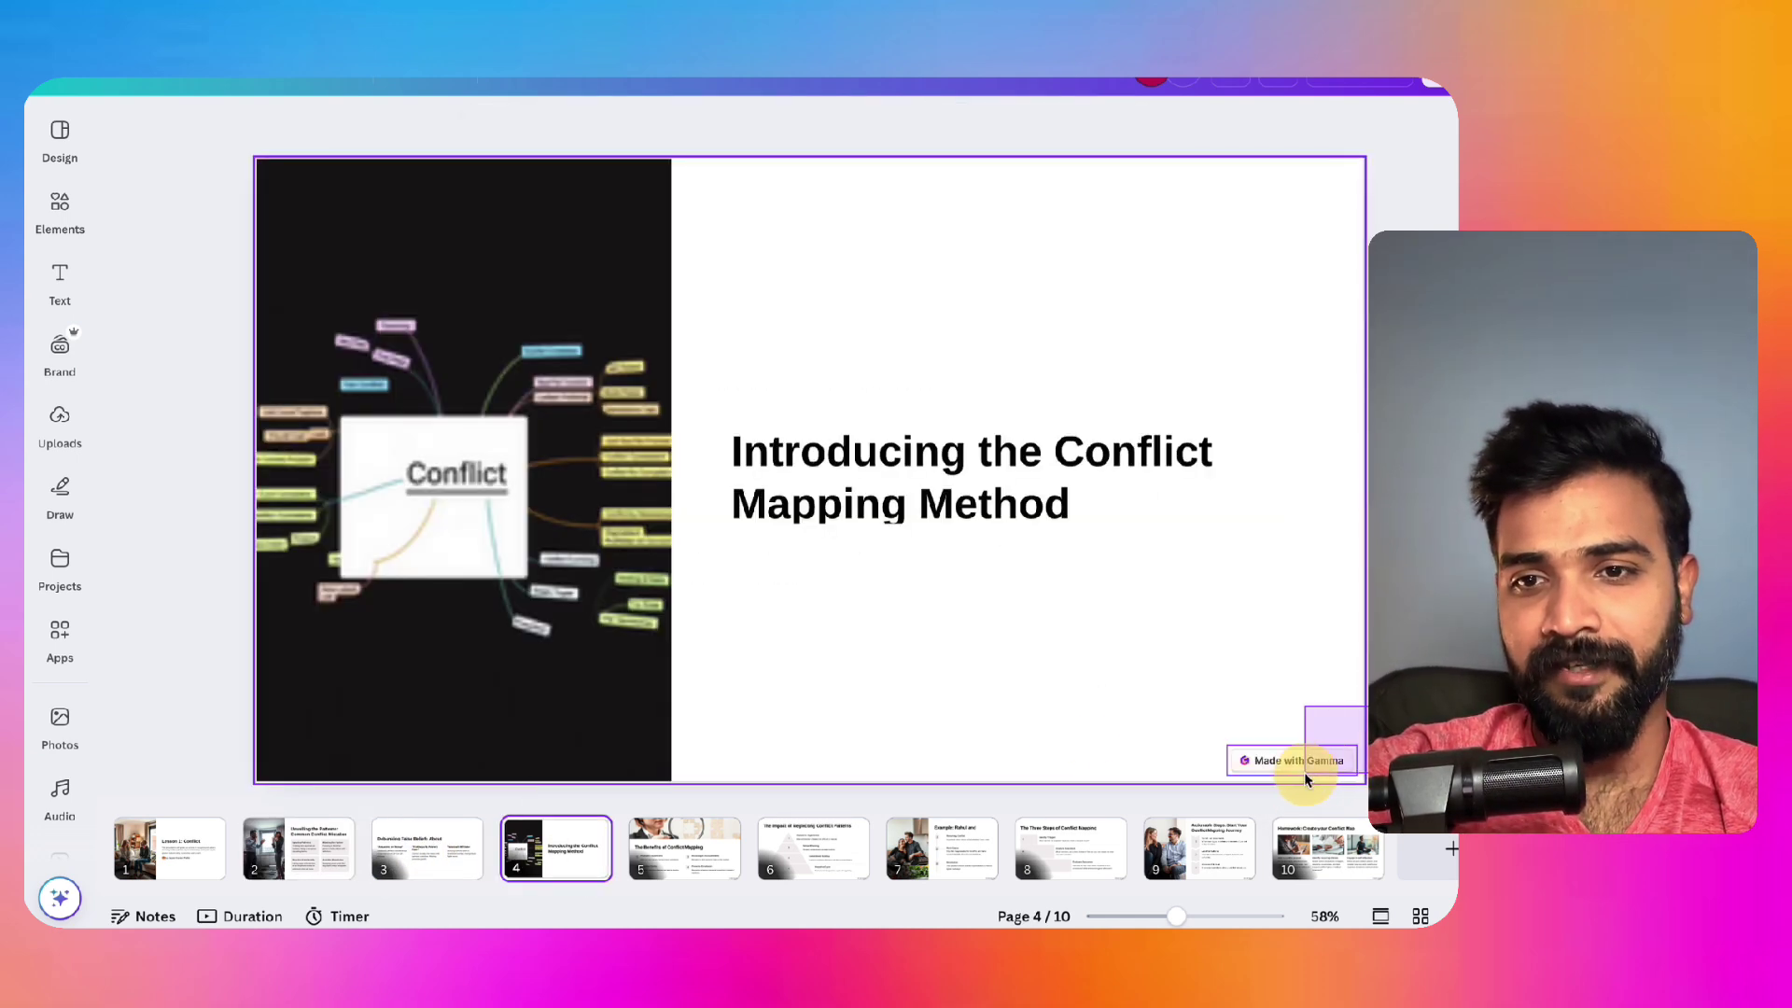
pyautogui.press('Delete')
pyautogui.scroll(-2, 1326, 778)
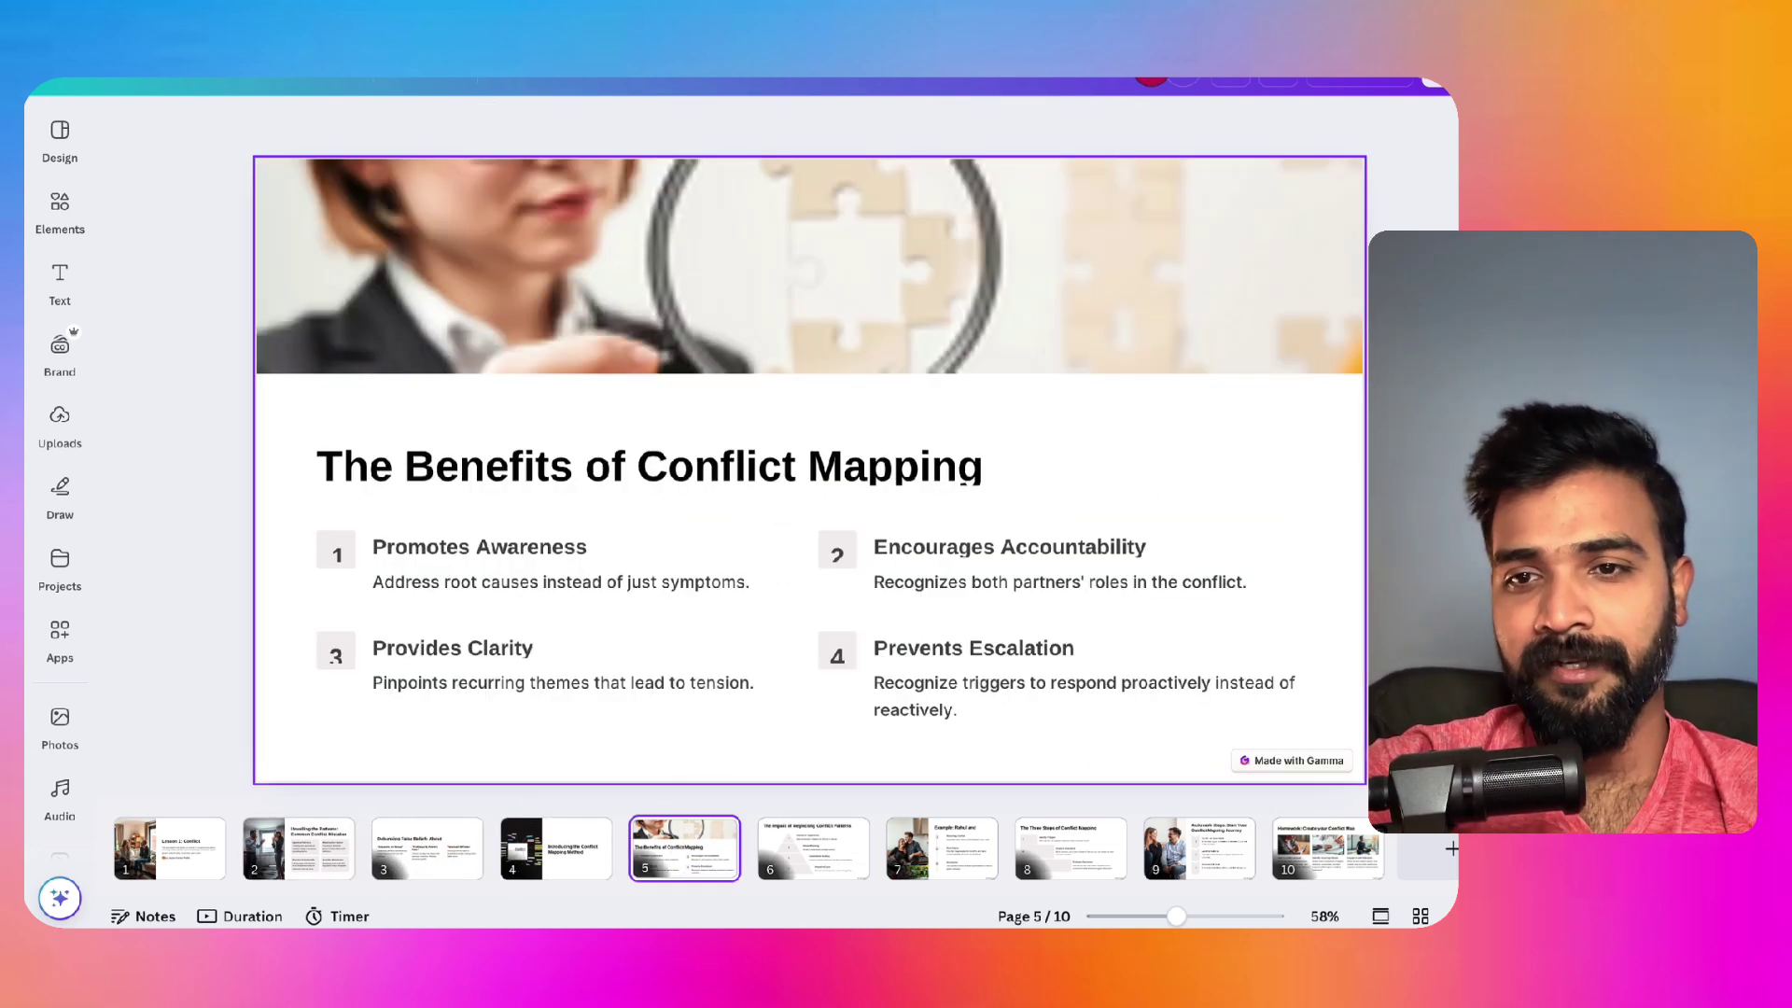
pyautogui.click(1342, 773)
pyautogui.press('Delete')
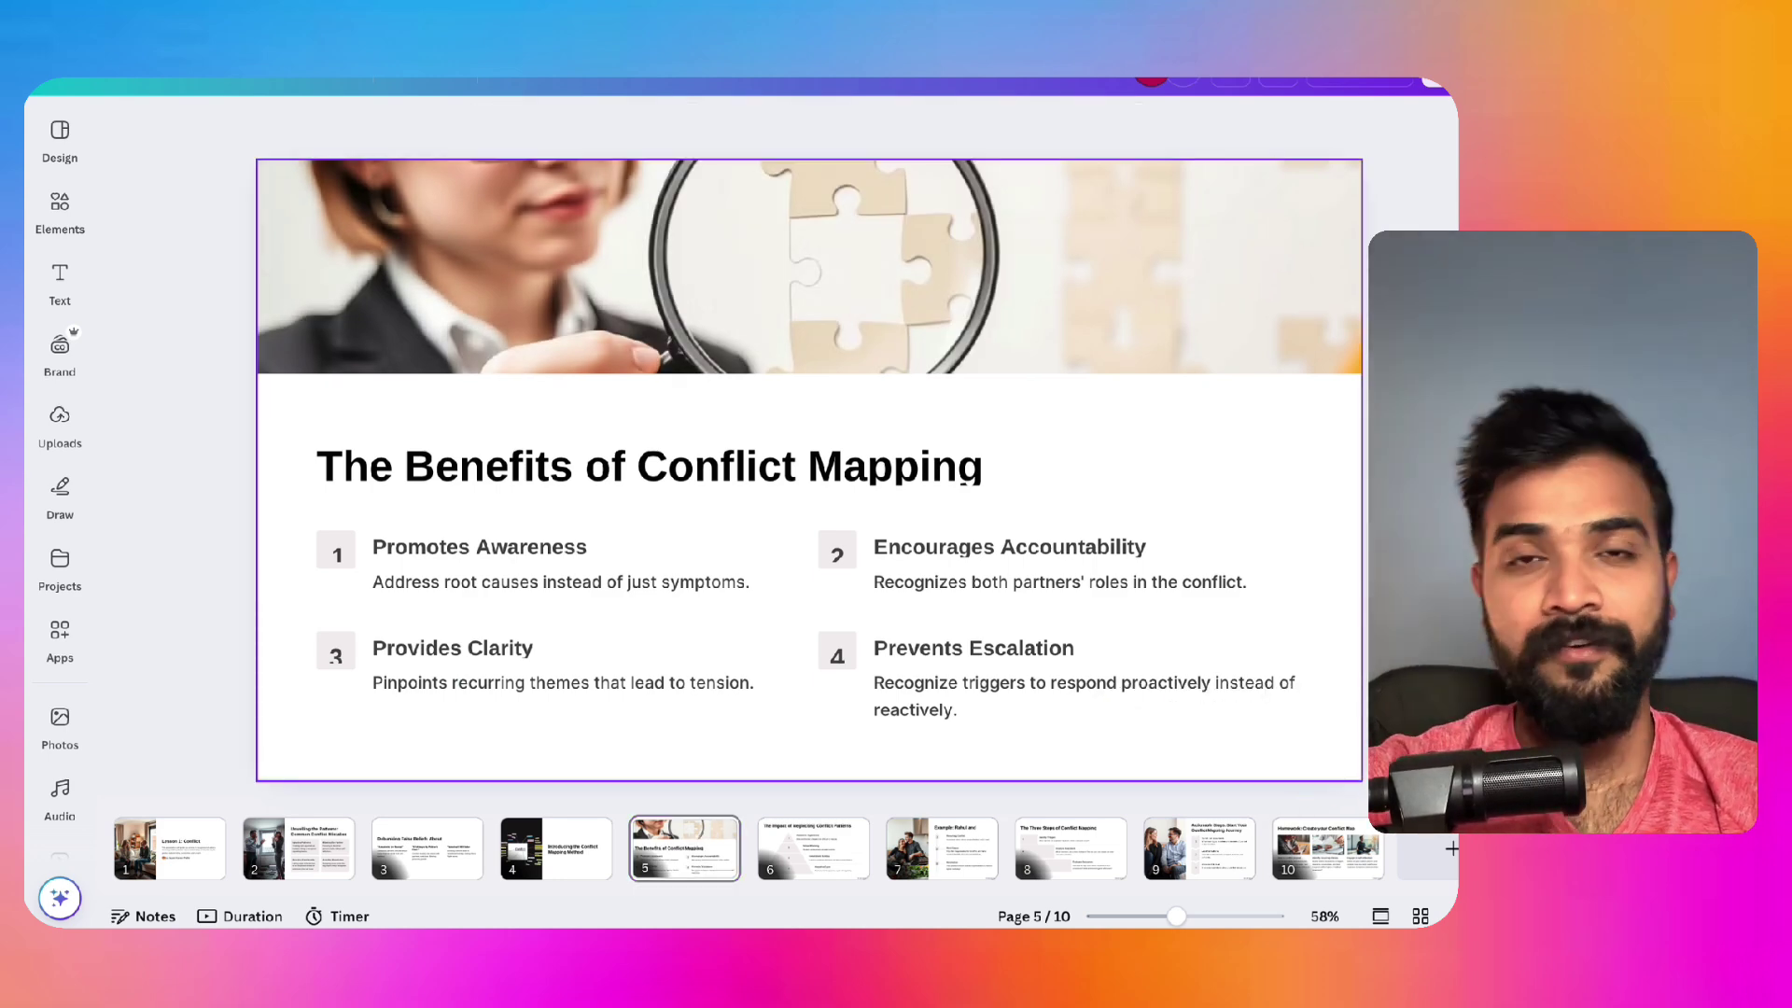